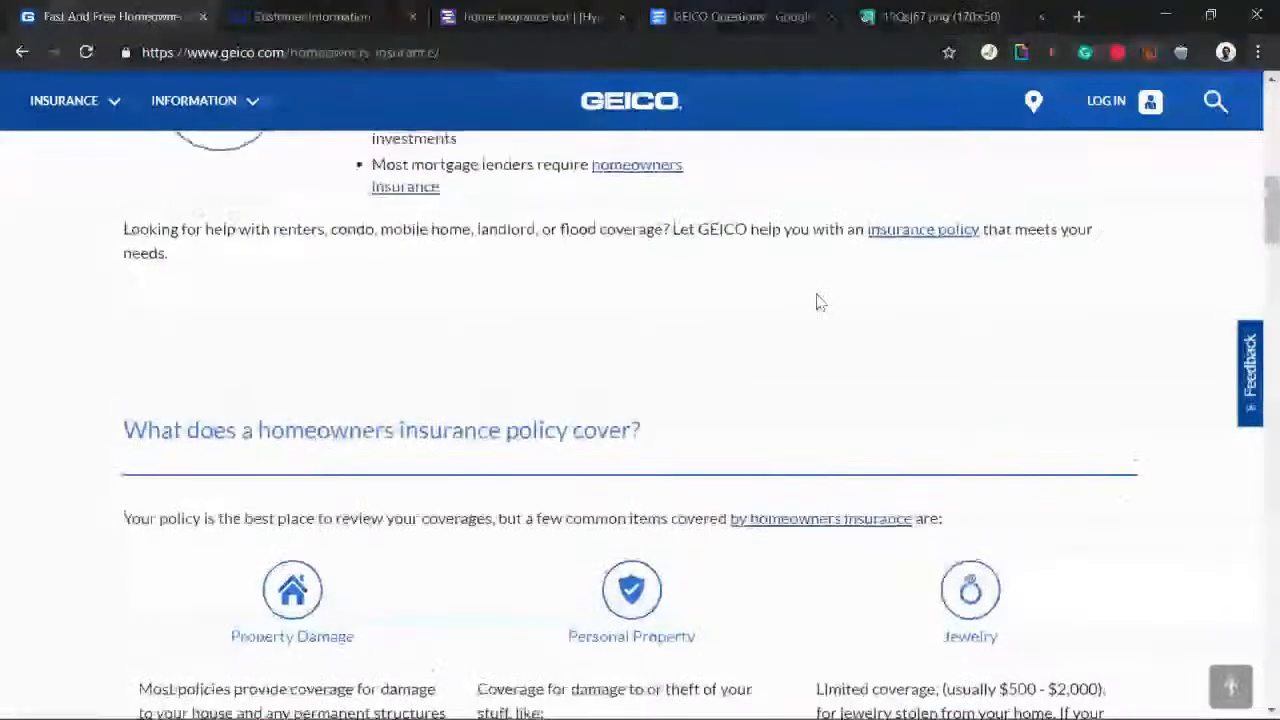
{"action": "scroll", "coordinate": [818, 296], "scroll_direction": "up", "scroll_amount": 1}
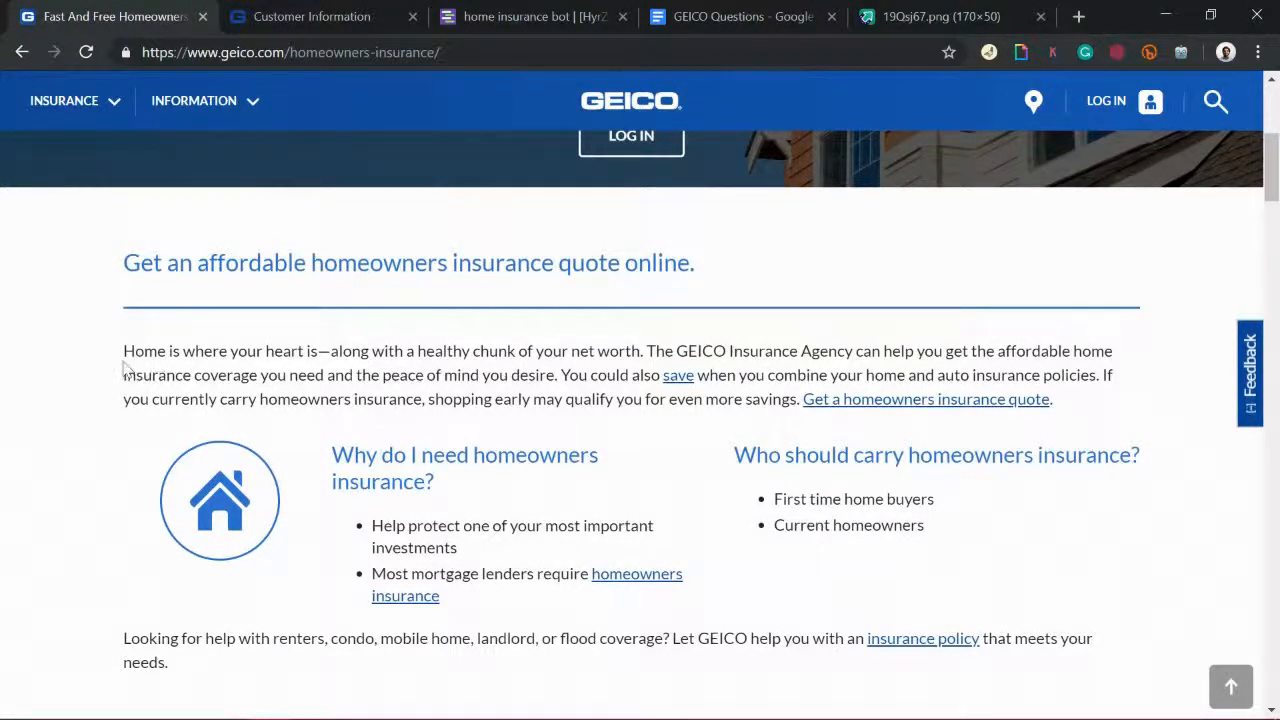
Step: Highlight the homeowners insurance intro paragraphs and the ZIP code 90041 on the GEICO page
{"action": "left_click_drag", "start_coordinate": [121, 356], "coordinate": [948, 611]}
{"action": "left_click", "coordinate": [917, 706]}
{"action": "scroll", "coordinate": [917, 706], "scroll_direction": "down", "scroll_amount": 3}
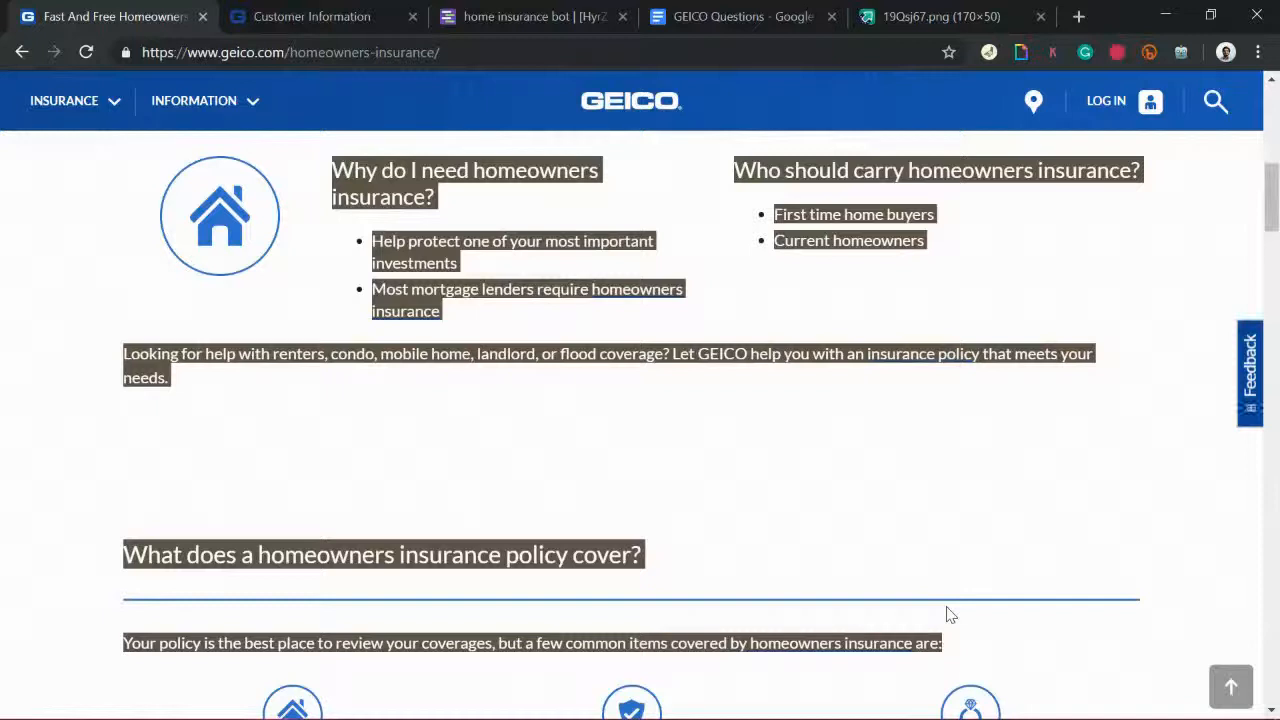
{"action": "left_click_drag", "start_coordinate": [950, 615], "coordinate": [960, 604]}
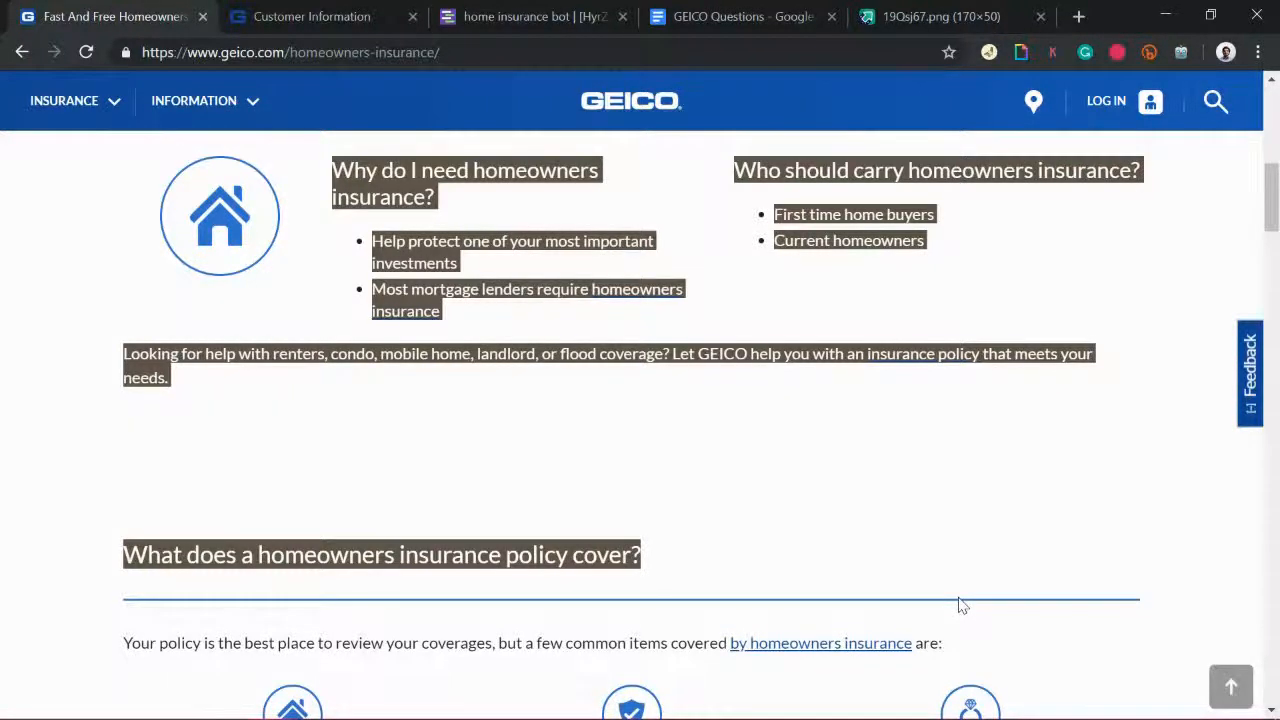
{"action": "left_click", "coordinate": [844, 492]}
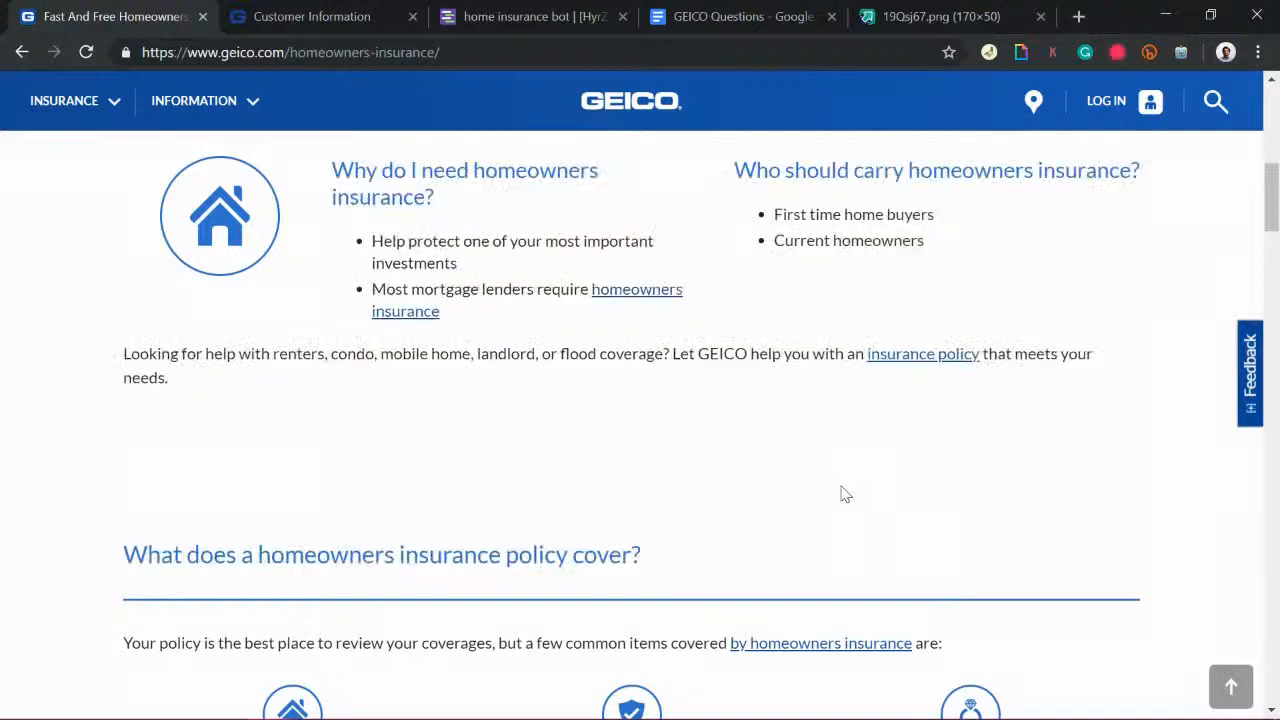
{"action": "scroll", "coordinate": [1277, 252], "scroll_direction": "down", "scroll_amount": 5}
{"action": "scroll", "coordinate": [1277, 252], "scroll_direction": "up", "scroll_amount": 15}
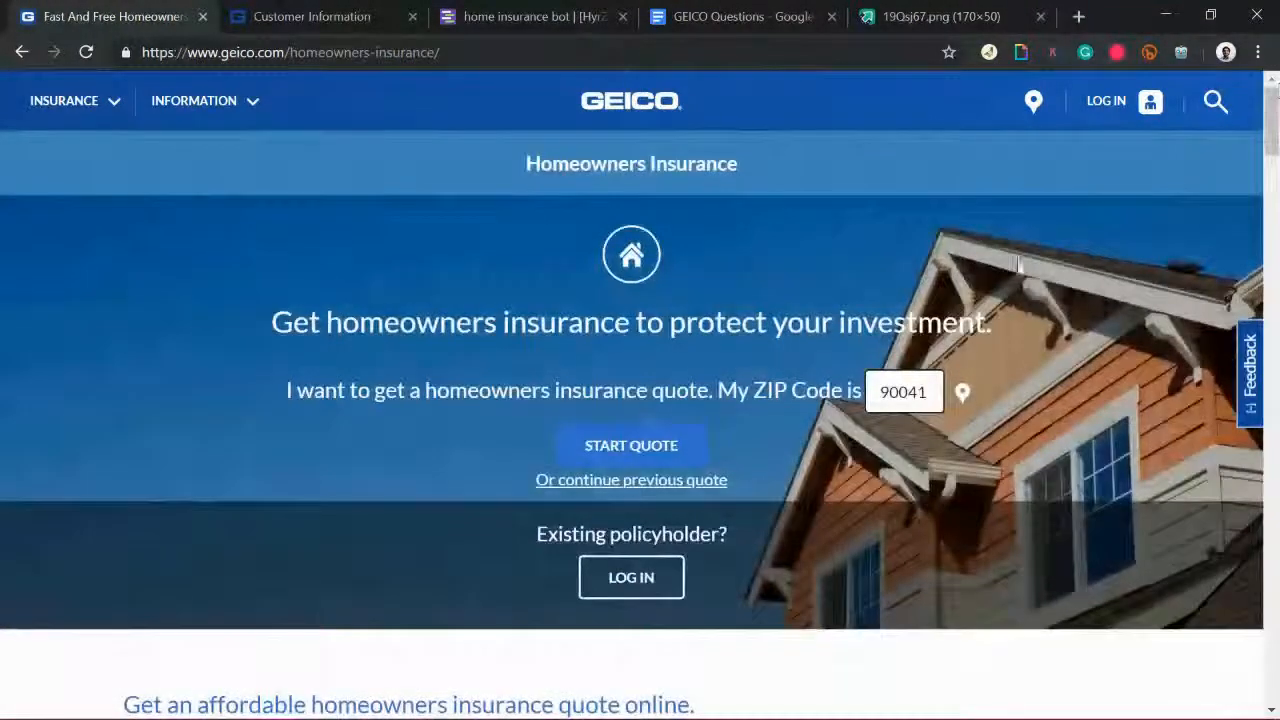
{"action": "left_click_drag", "start_coordinate": [918, 392], "coordinate": [650, 418]}
Step: Scroll through the fields of the GEICO Customer Information quote form
{"action": "left_click", "coordinate": [263, 14]}
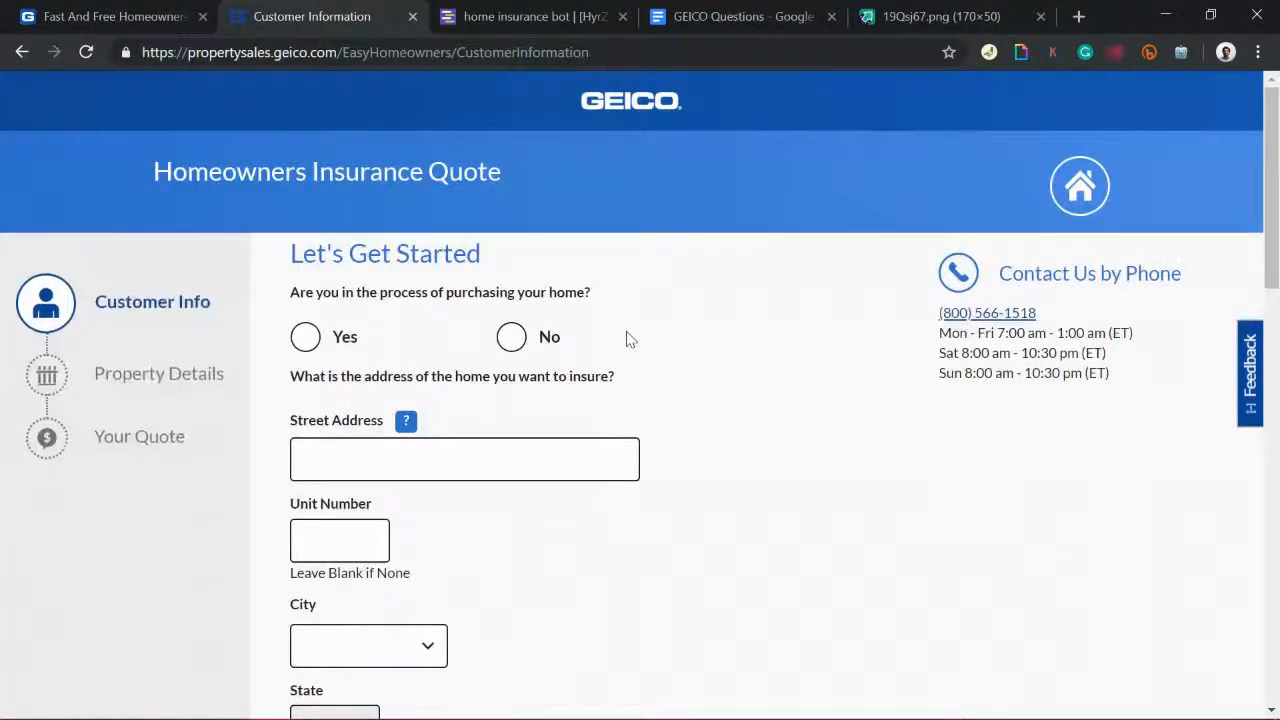
{"action": "scroll", "coordinate": [626, 340], "scroll_direction": "down", "scroll_amount": 3}
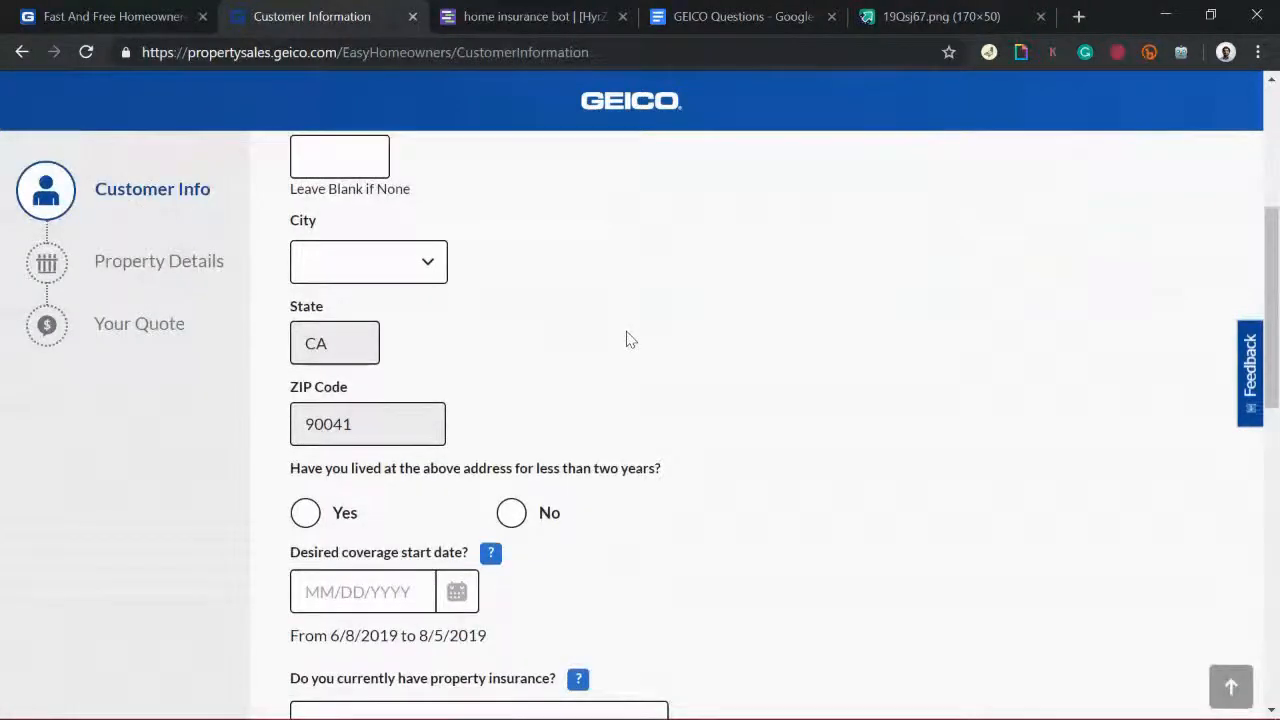
{"action": "scroll", "coordinate": [626, 340], "scroll_direction": "down", "scroll_amount": 3}
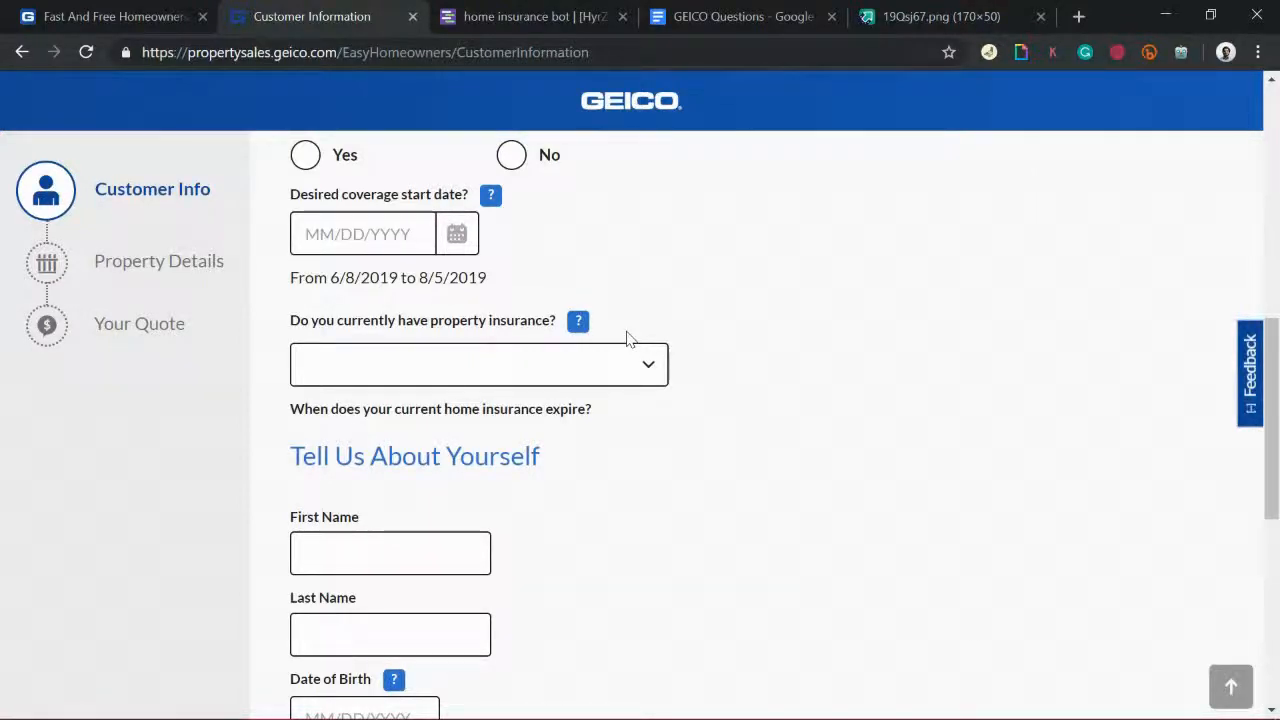
{"action": "scroll", "coordinate": [628, 340], "scroll_direction": "up", "scroll_amount": 3}
{"action": "scroll", "coordinate": [628, 340], "scroll_direction": "up", "scroll_amount": 3}
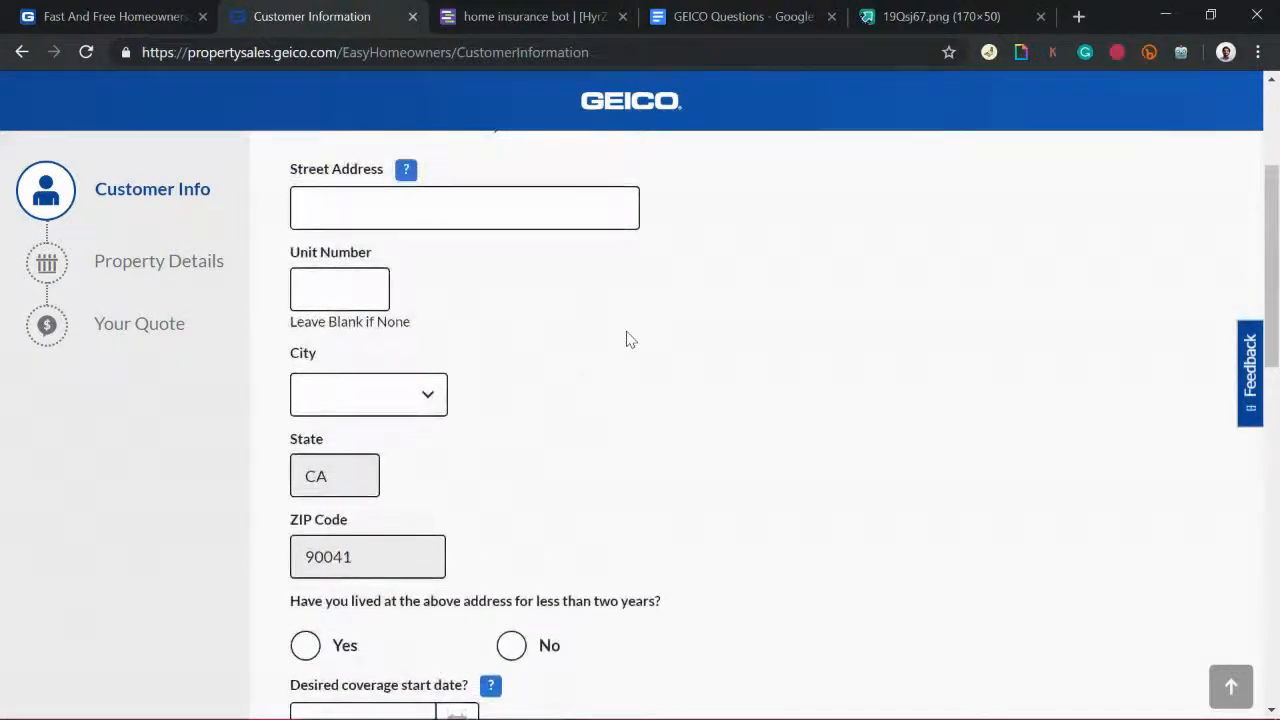
{"action": "scroll", "coordinate": [628, 340], "scroll_direction": "up", "scroll_amount": 2}
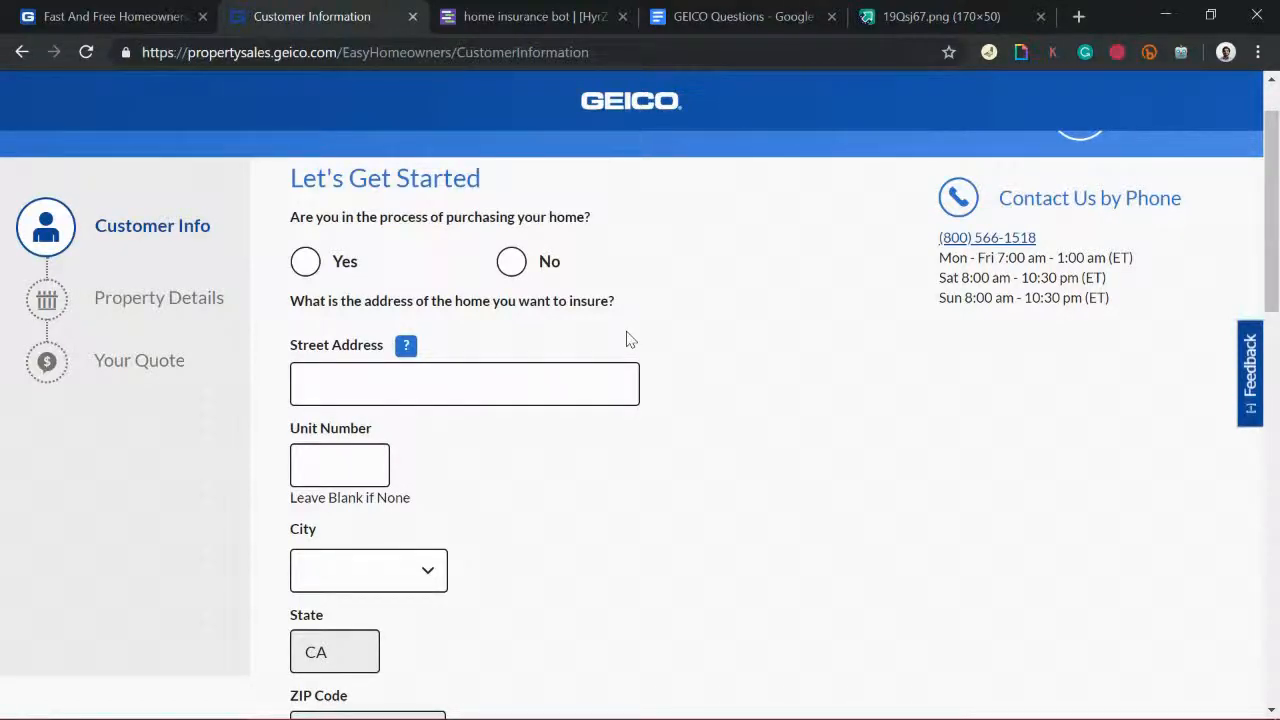
{"action": "scroll", "coordinate": [714, 361], "scroll_direction": "down", "scroll_amount": 2}
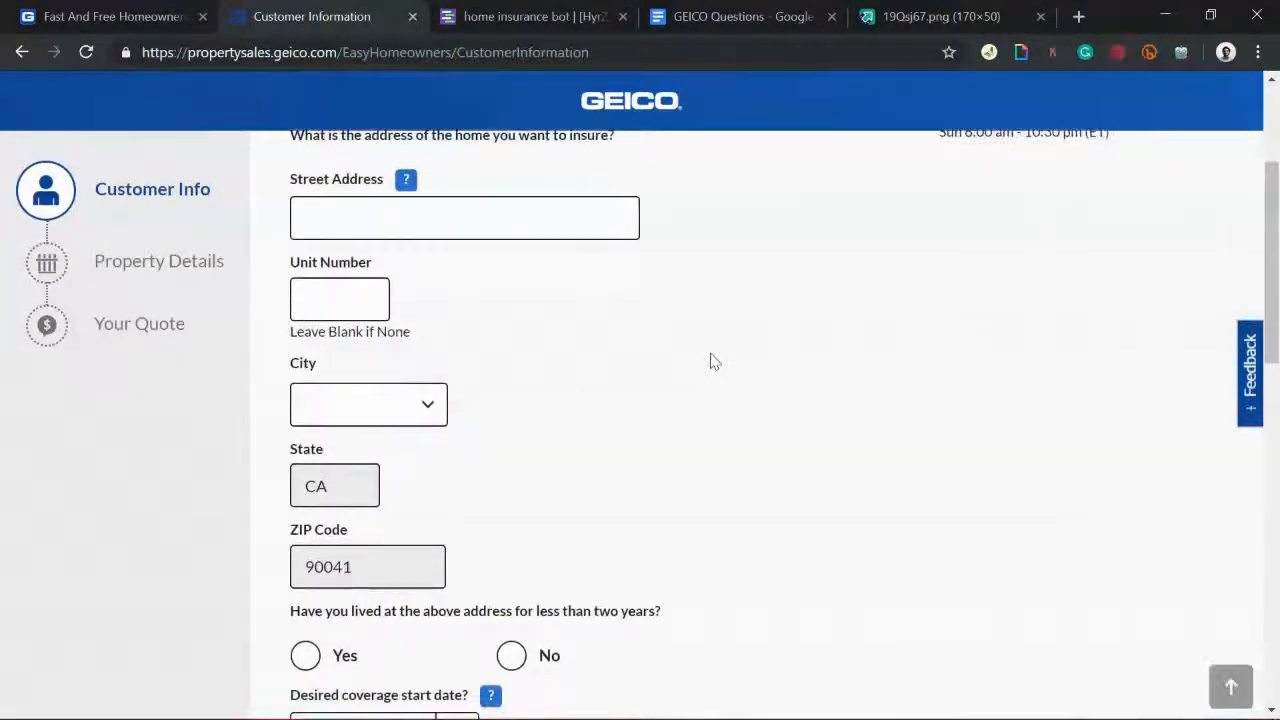
{"action": "scroll", "coordinate": [714, 361], "scroll_direction": "down", "scroll_amount": 1}
{"action": "scroll", "coordinate": [714, 361], "scroll_direction": "down", "scroll_amount": 1}
{"action": "scroll", "coordinate": [714, 361], "scroll_direction": "down", "scroll_amount": 1}
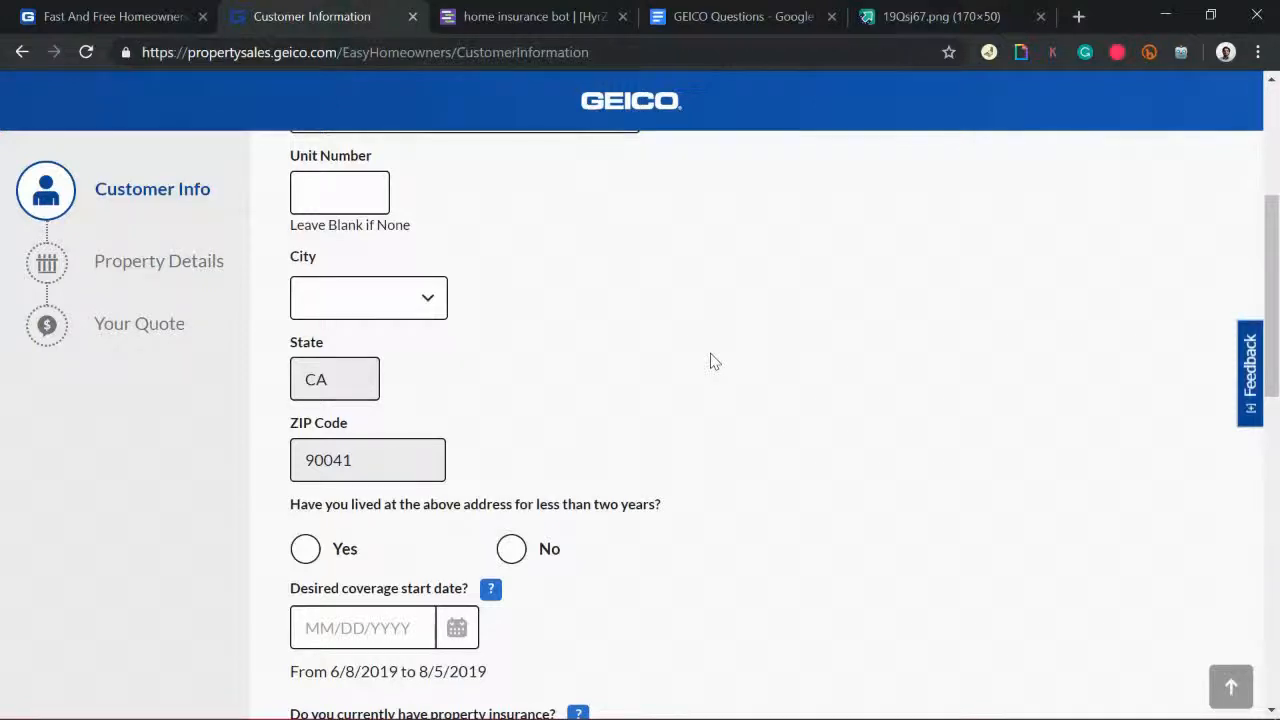
{"action": "scroll", "coordinate": [714, 361], "scroll_direction": "up", "scroll_amount": 1}
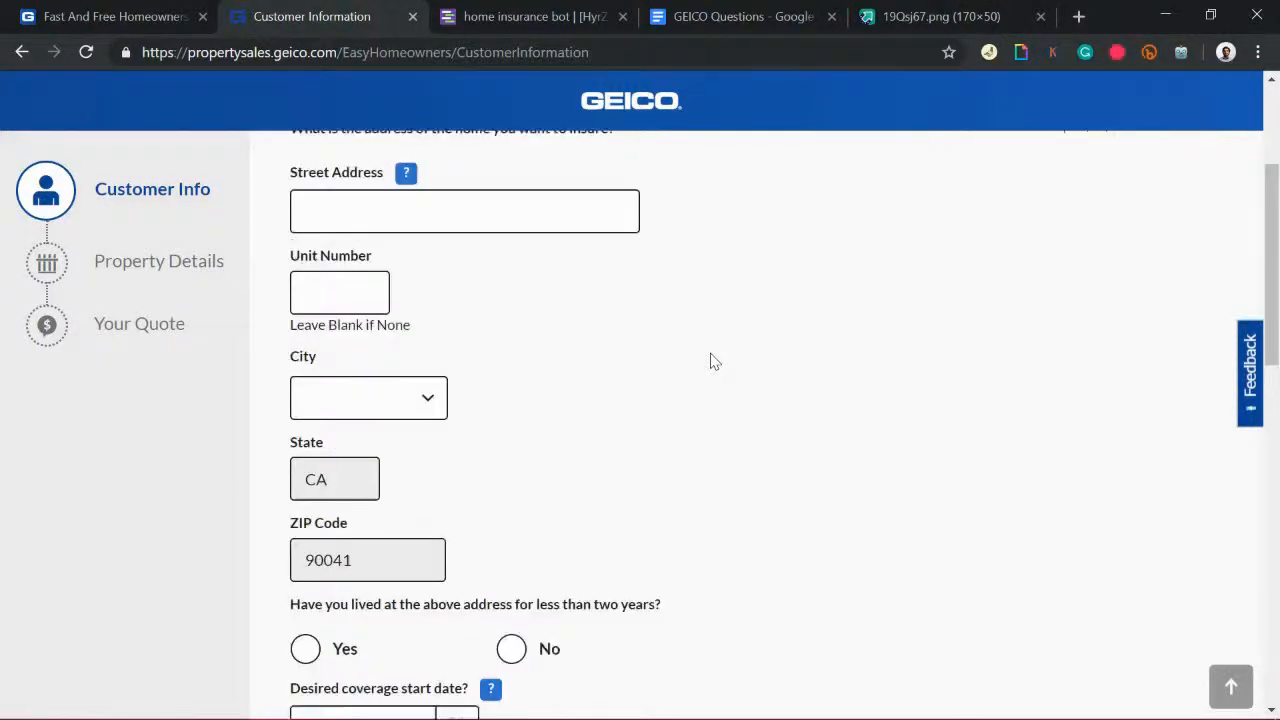
{"action": "scroll", "coordinate": [634, 354], "scroll_direction": "up", "scroll_amount": 2}
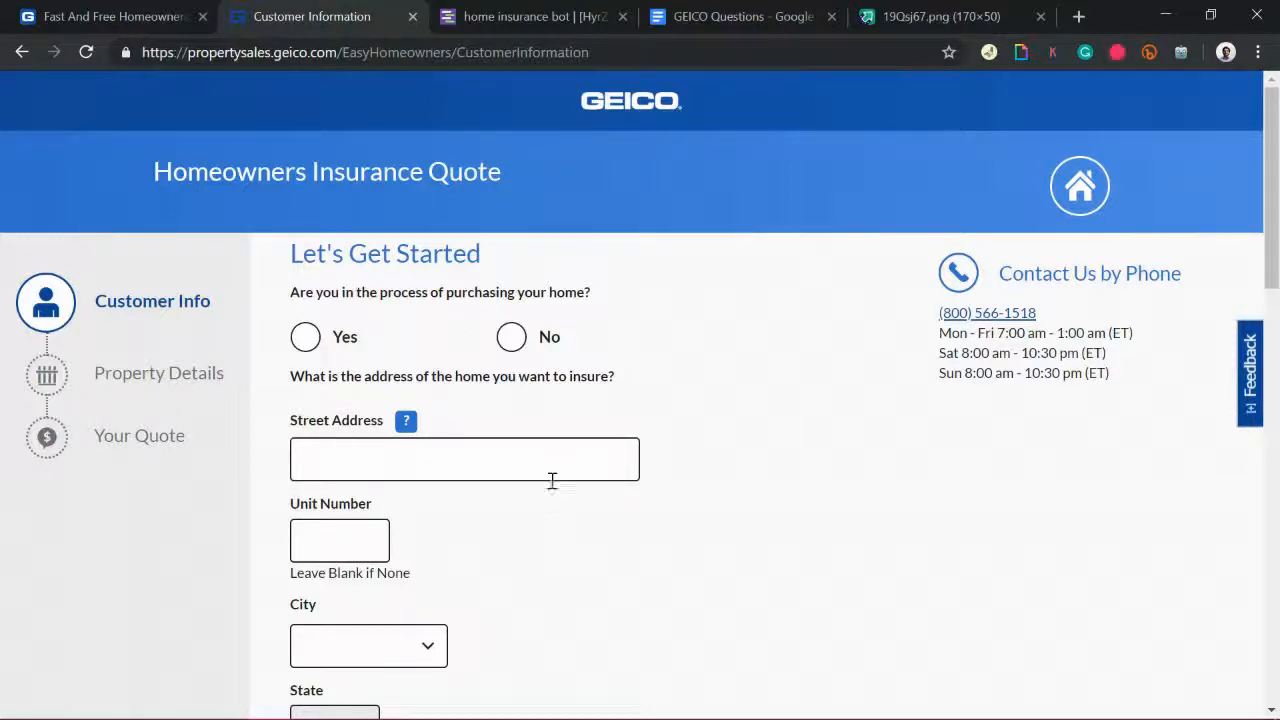
Step: Glance at the TARS home insurance bot, then come back to the Customer Information form
{"action": "left_click", "coordinate": [533, 12]}
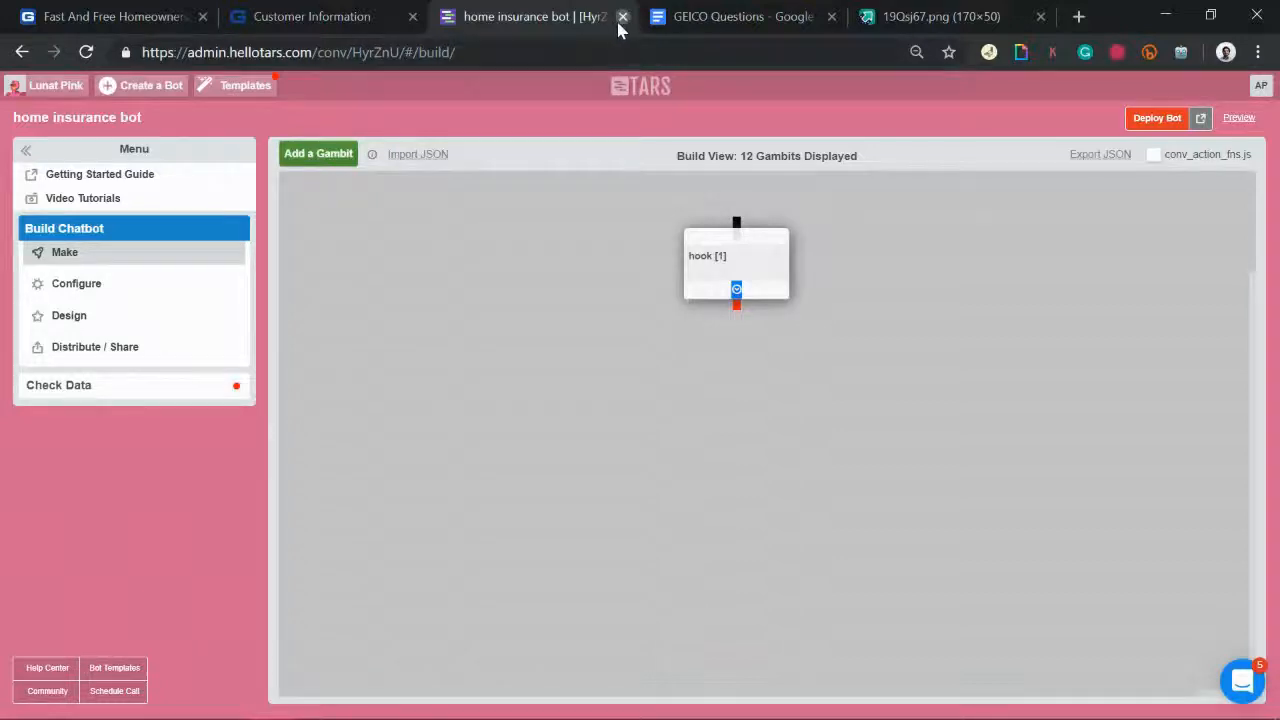
{"action": "left_click", "coordinate": [352, 10]}
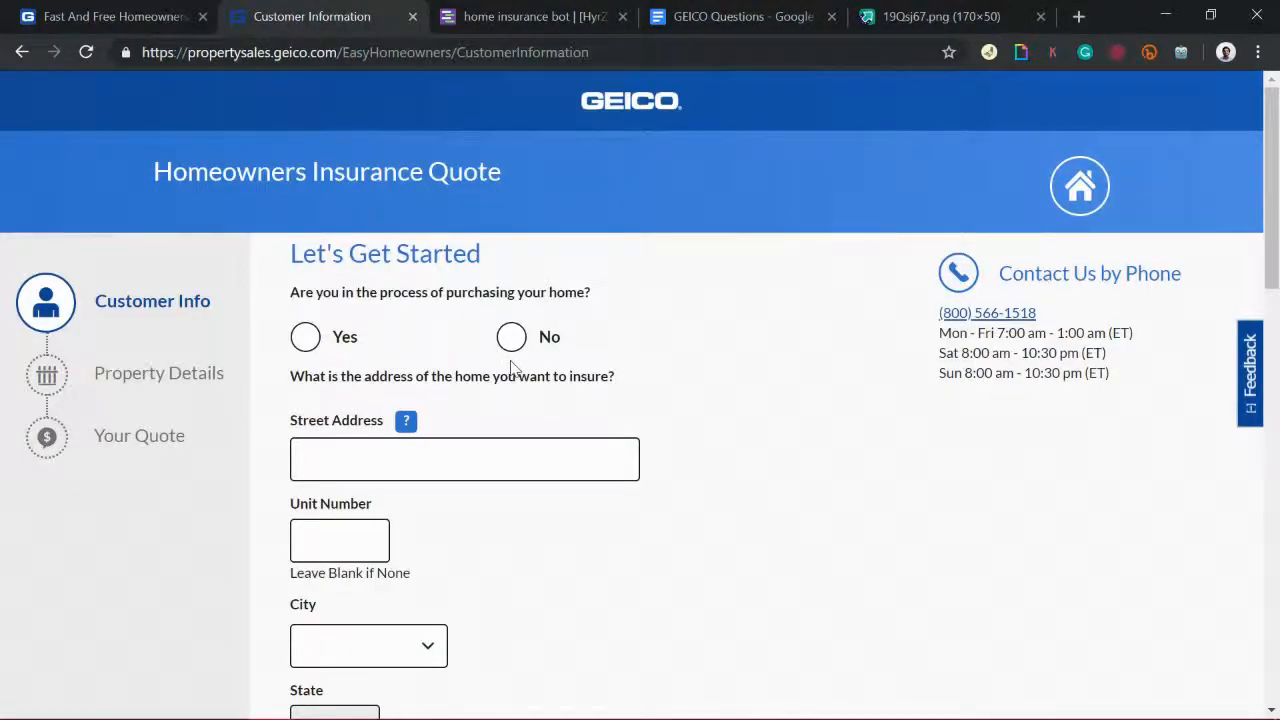
{"action": "left_click_drag", "start_coordinate": [1272, 215], "coordinate": [1276, 256]}
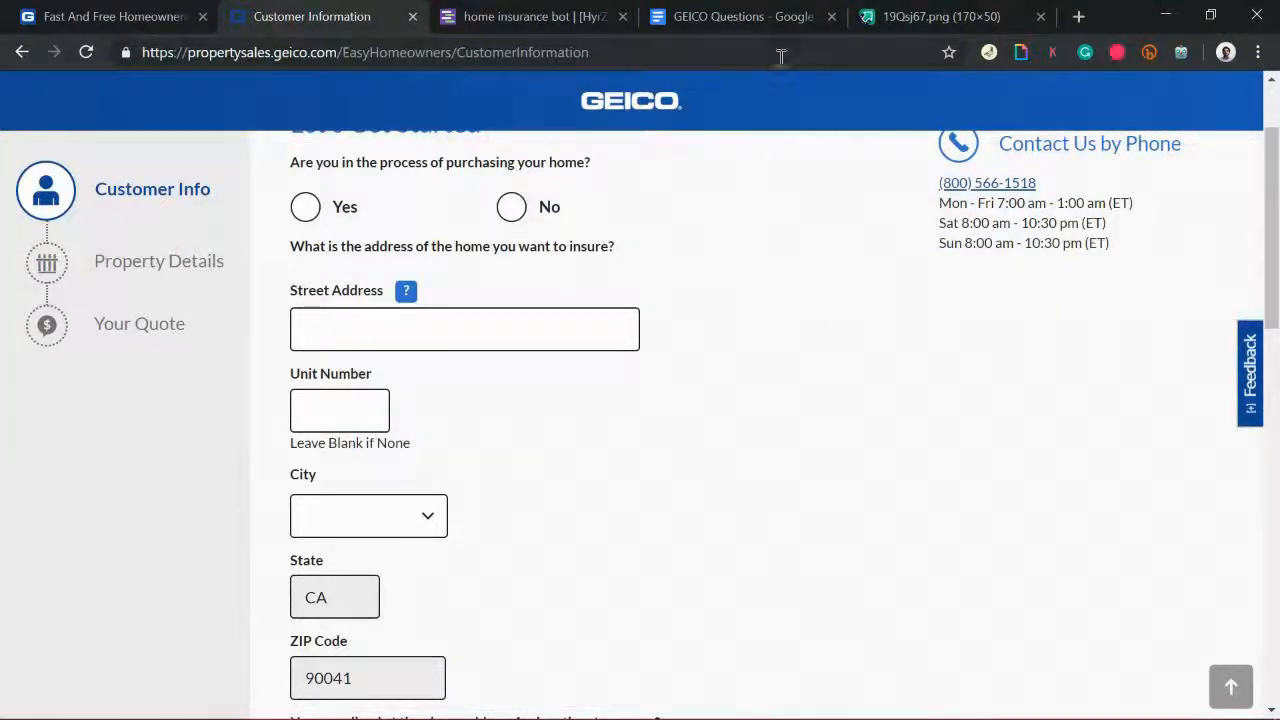
Step: Bring up the GEICO Questions document and move its tab ahead of the bot builder
{"action": "left_click", "coordinate": [818, 8]}
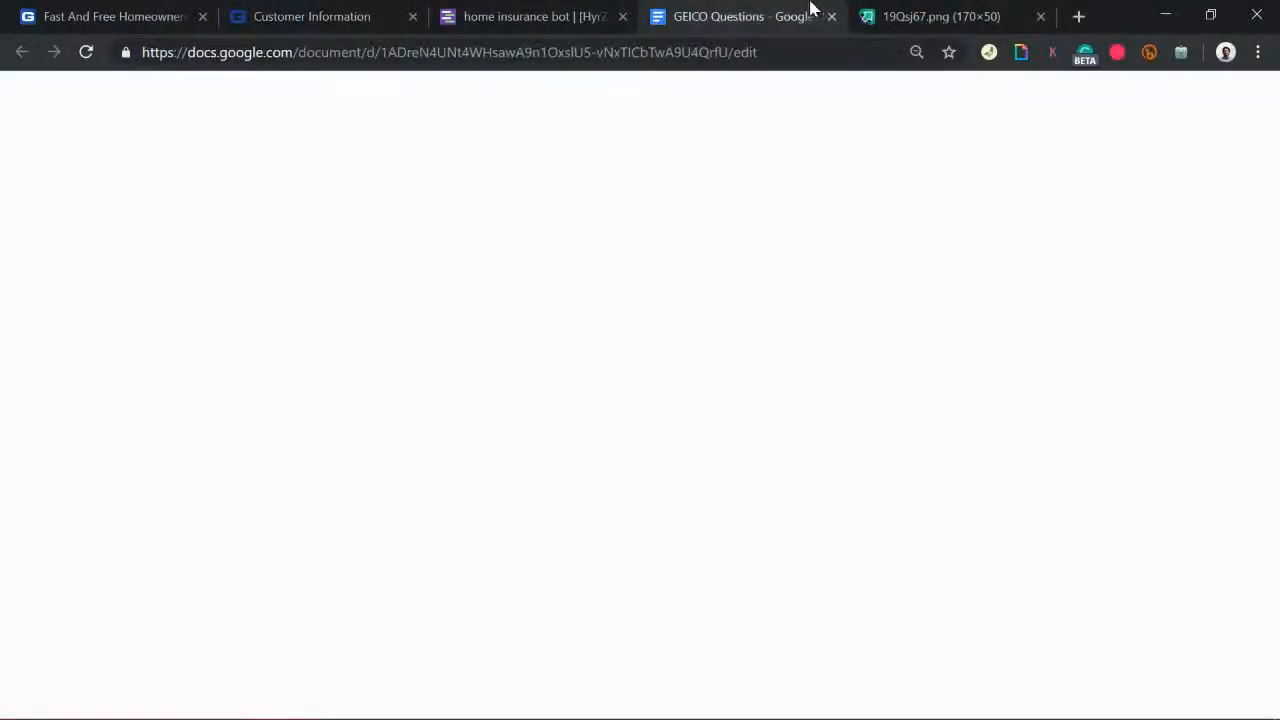
{"action": "left_click_drag", "start_coordinate": [618, 8], "coordinate": [605, 8]}
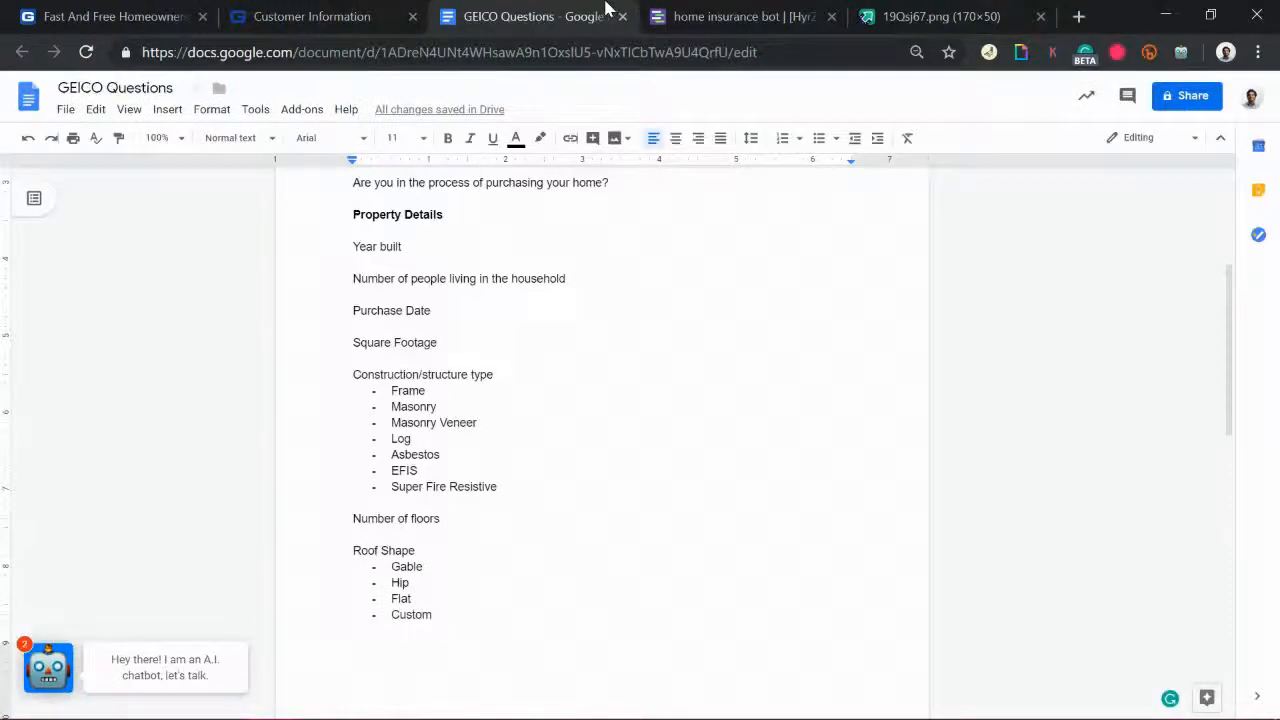
{"action": "scroll", "coordinate": [580, 383], "scroll_direction": "up", "scroll_amount": 3}
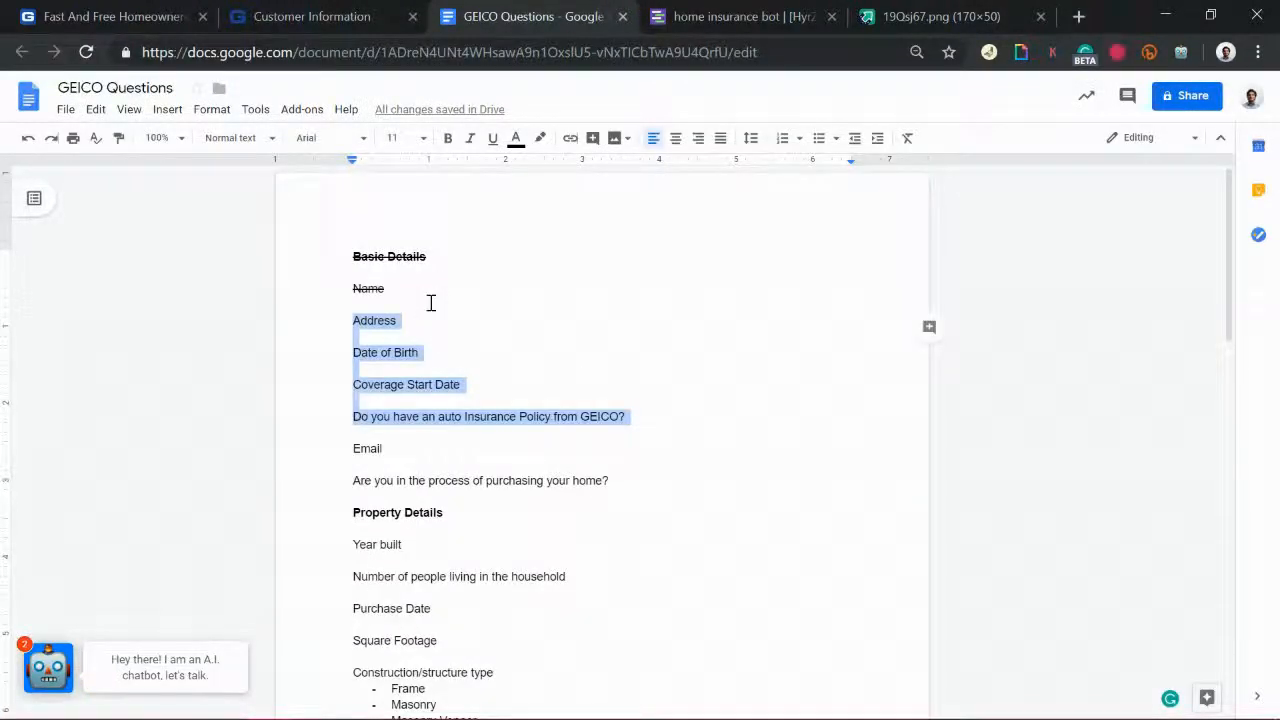
Step: Remove the strikethrough from Basic Details and Name, then return to the bot builder
{"action": "left_click", "coordinate": [431, 303]}
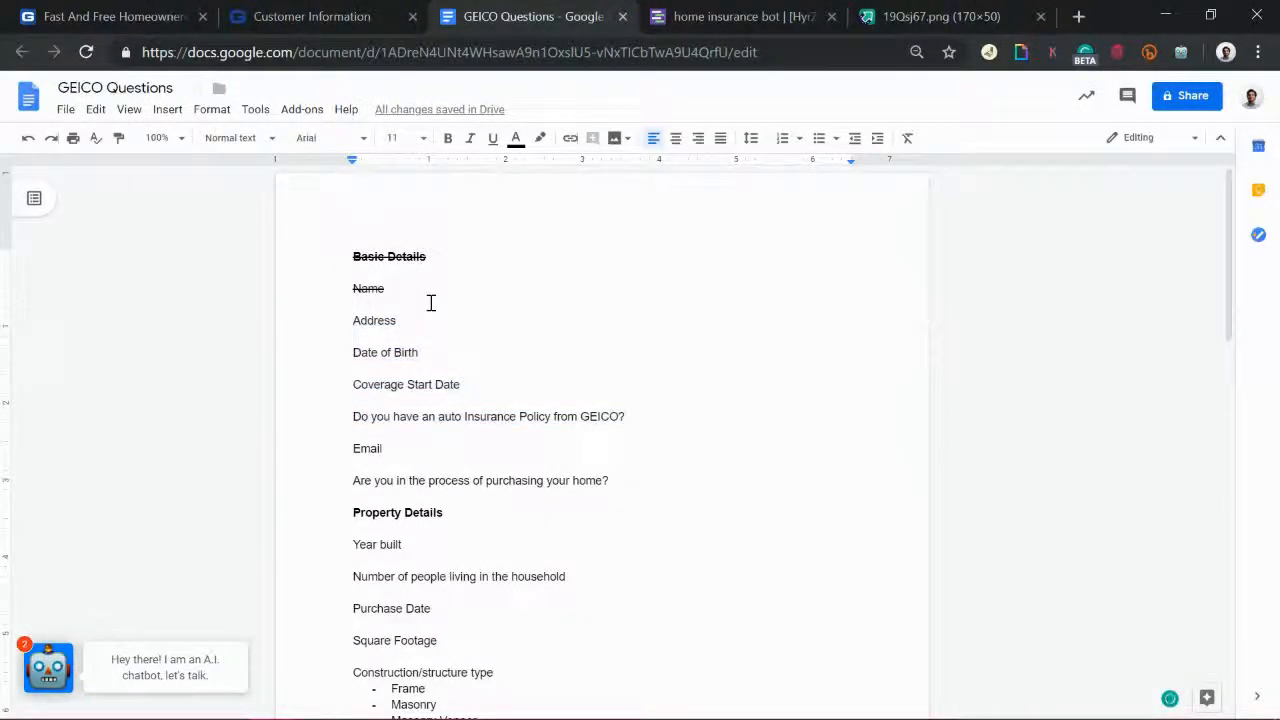
{"action": "left_click", "coordinate": [306, 254], "text": "shift"}
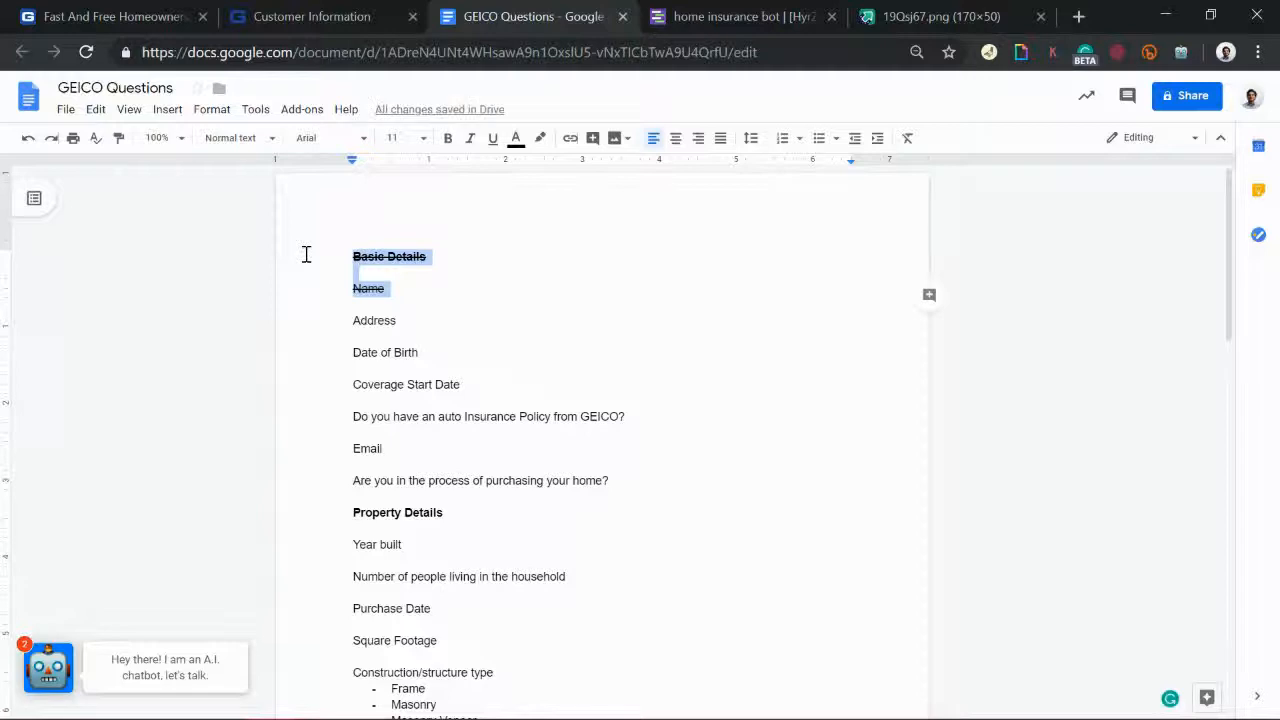
{"action": "key", "text": "ctrl+z"}
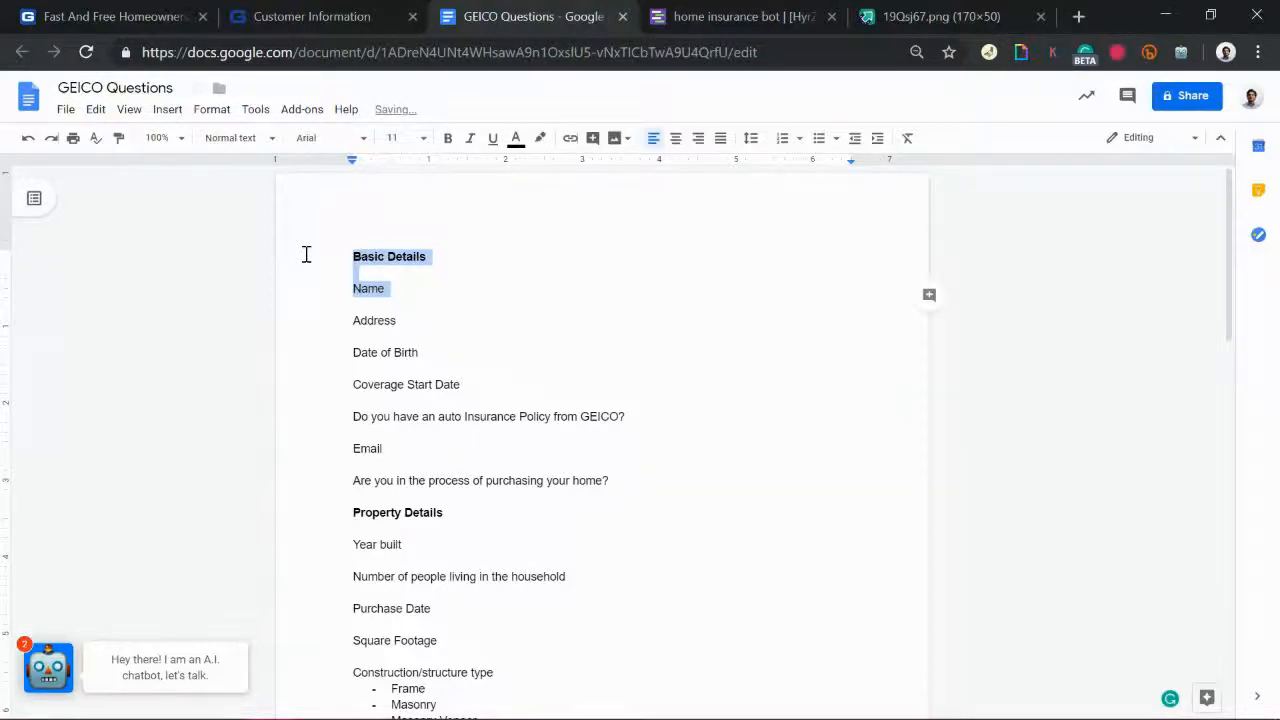
{"action": "left_click", "coordinate": [614, 510]}
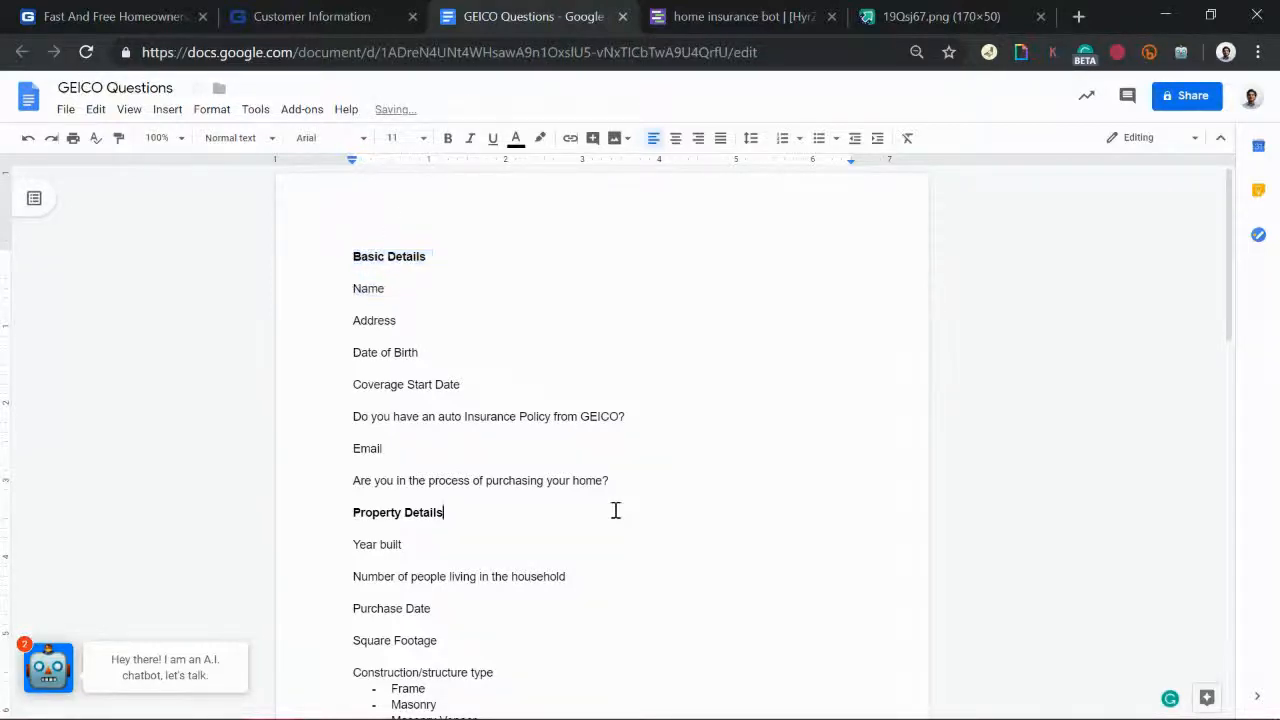
{"action": "left_click", "coordinate": [727, 20]}
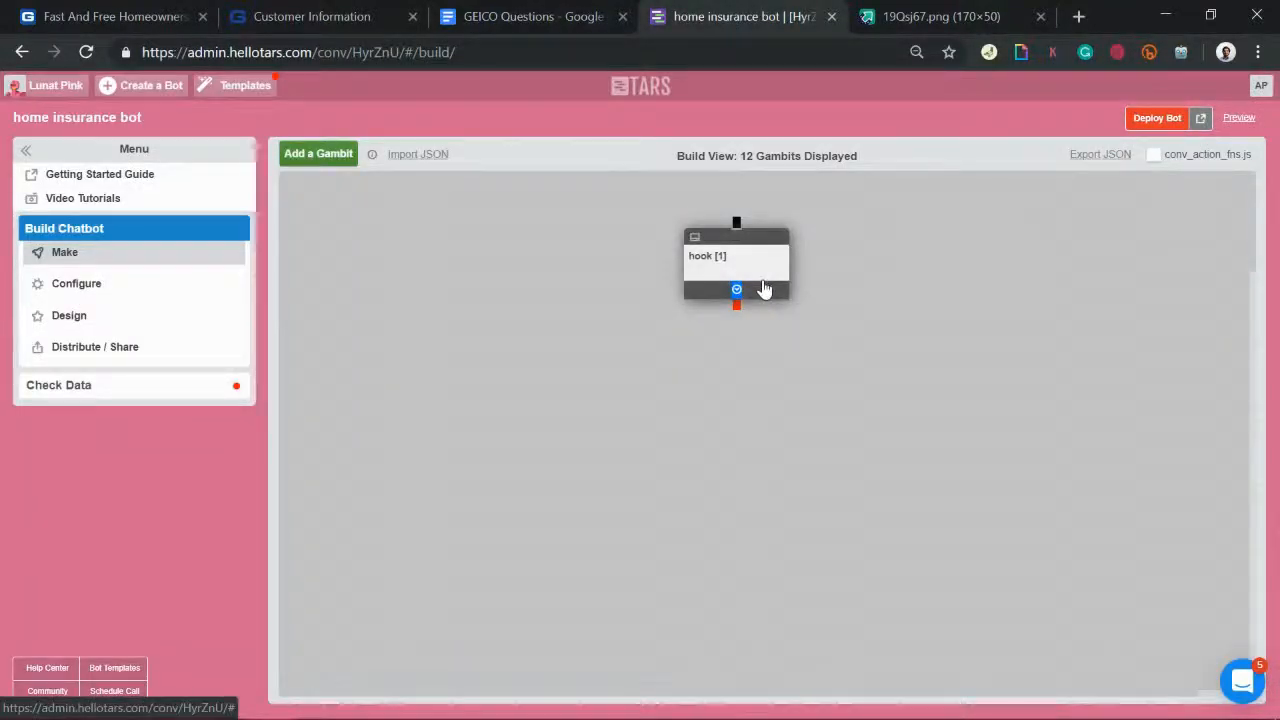
Step: Add three blank message bubbles to the hook gambit, then show the GEICO homeowners page
{"action": "left_click", "coordinate": [763, 289]}
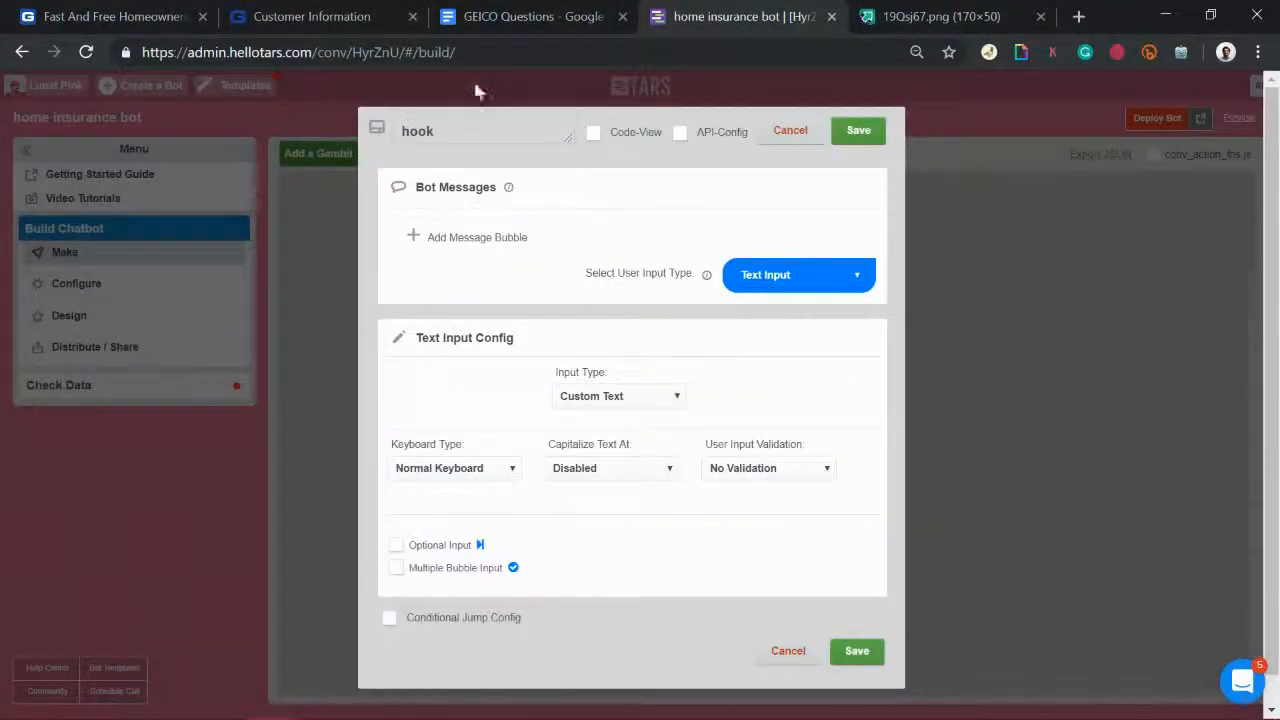
{"action": "left_click_drag", "start_coordinate": [490, 141], "coordinate": [282, 113]}
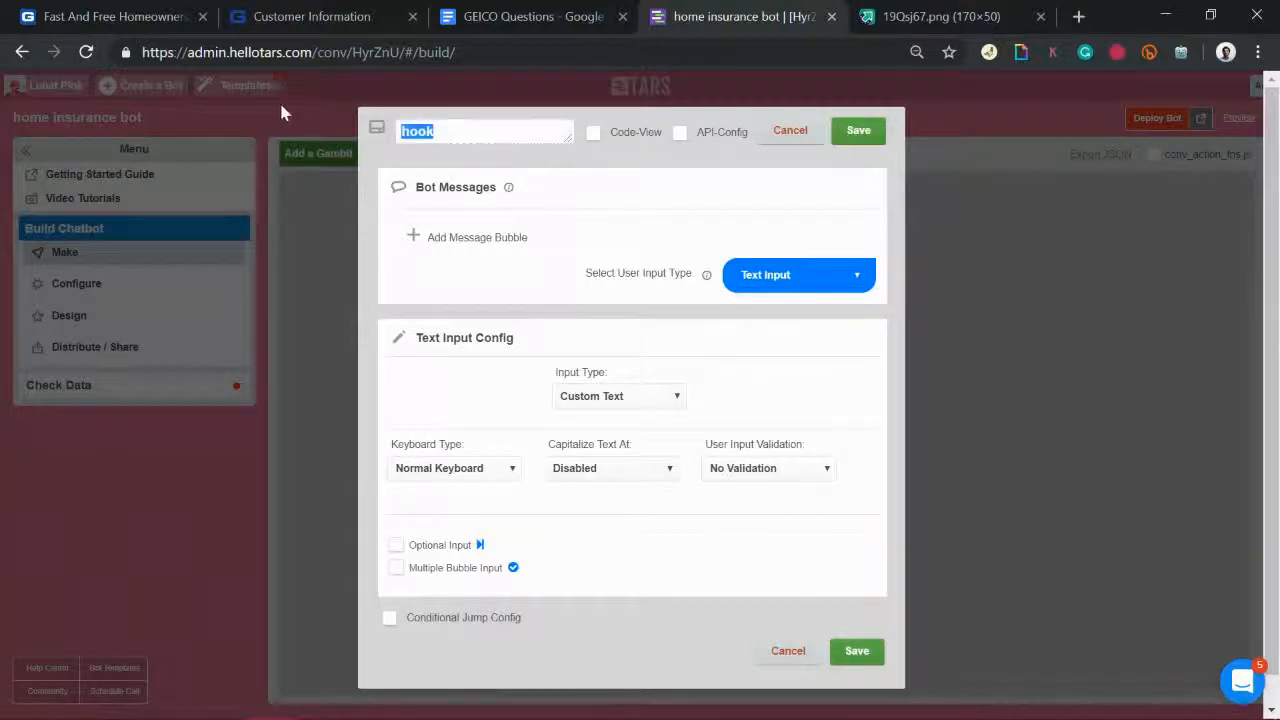
{"action": "left_click", "coordinate": [472, 241]}
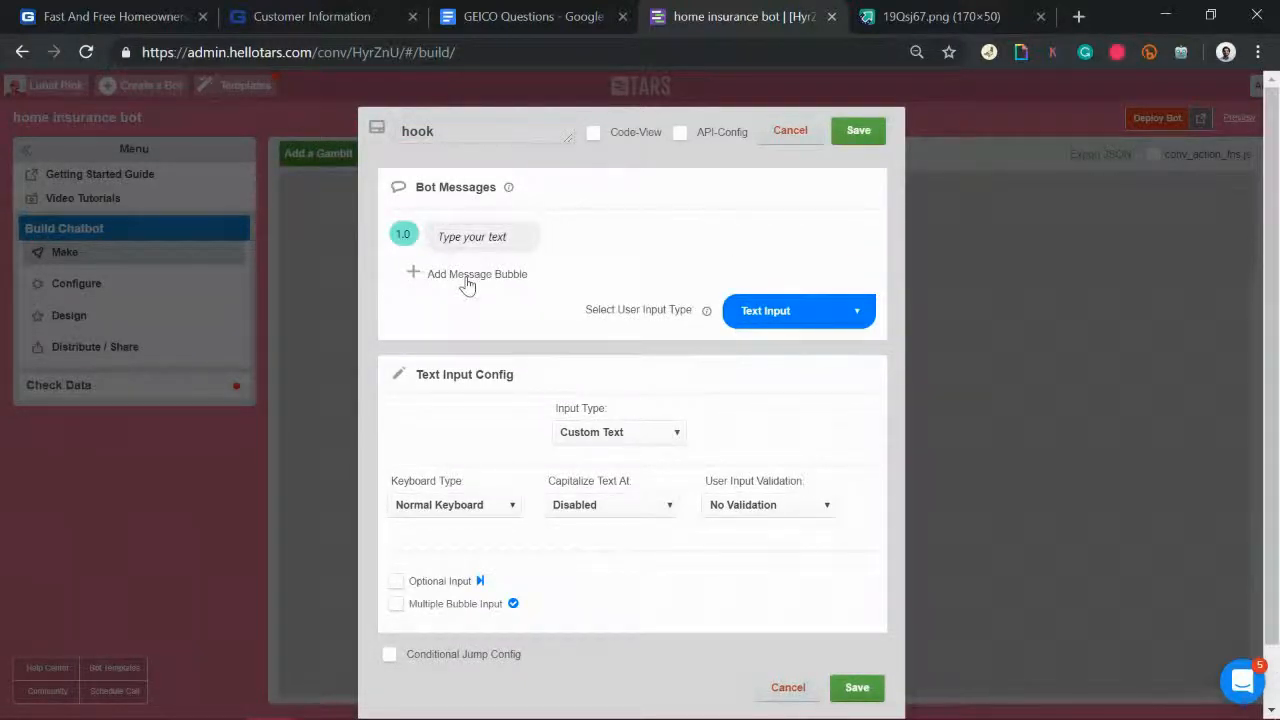
{"action": "left_click", "coordinate": [466, 280]}
{"action": "left_click", "coordinate": [466, 311]}
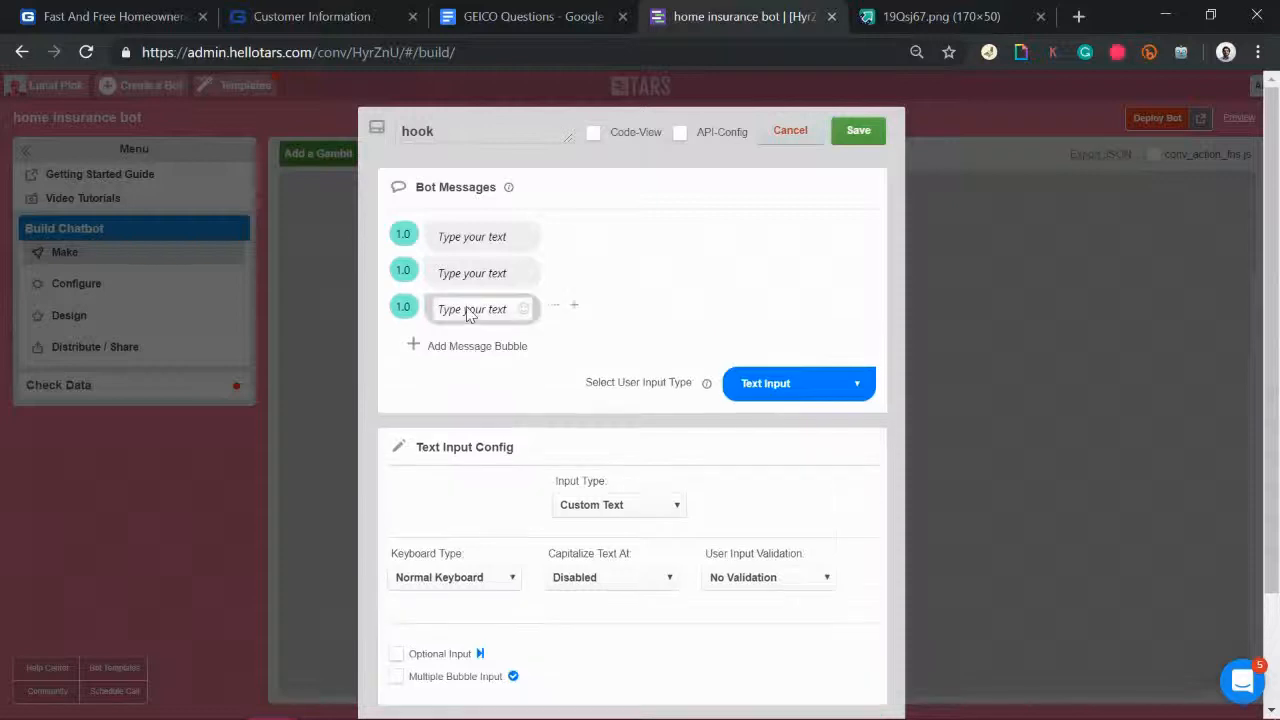
{"action": "left_click", "coordinate": [172, 12]}
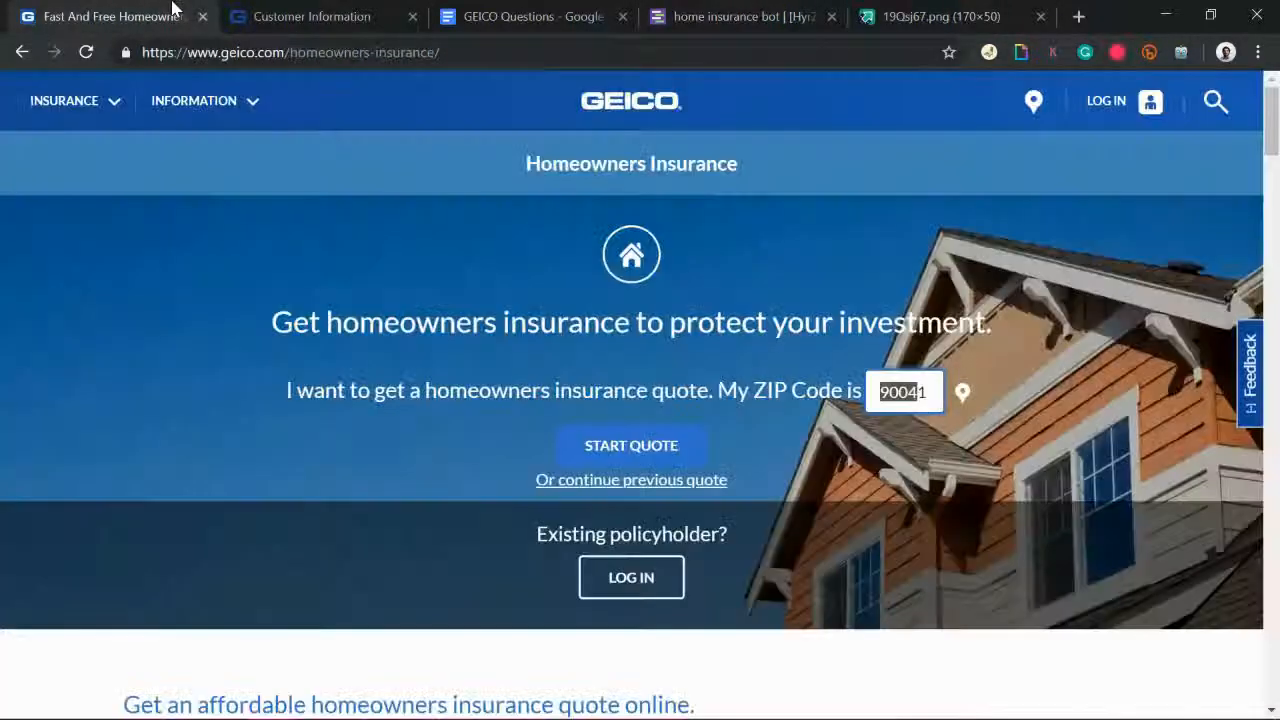
{"action": "left_click", "coordinate": [1105, 280]}
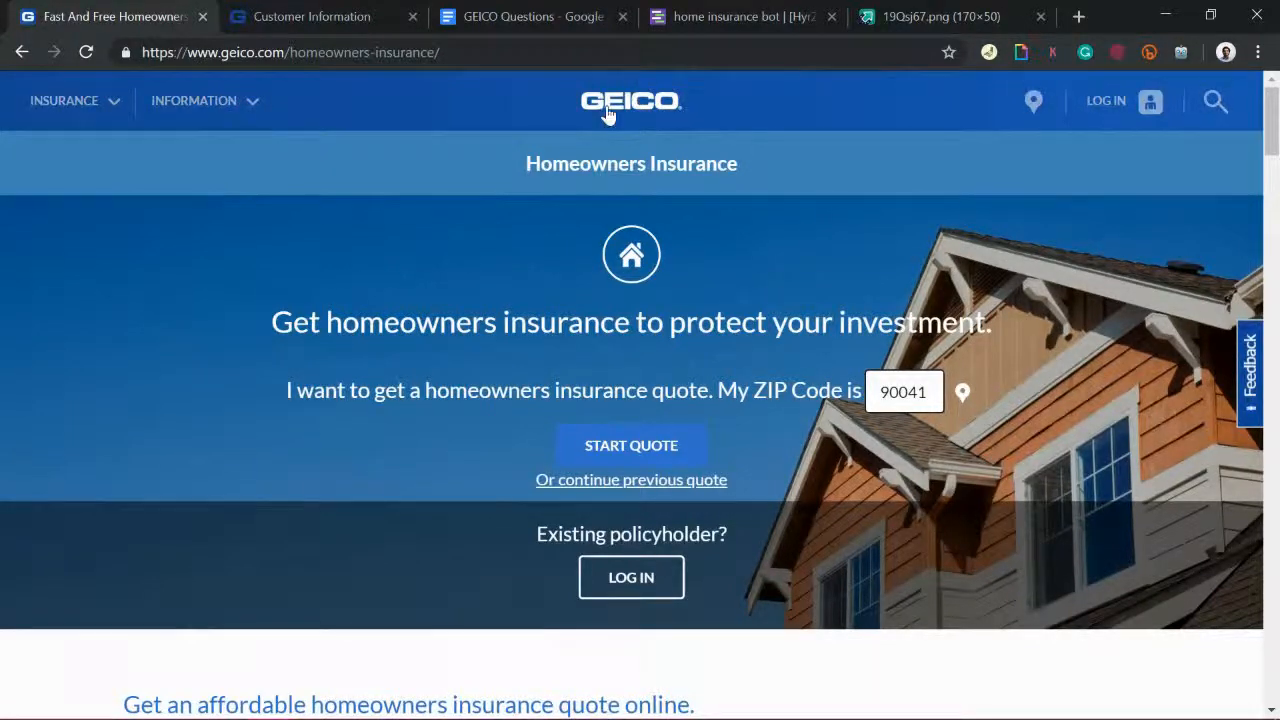
{"action": "scroll", "coordinate": [1272, 120], "scroll_direction": "down", "scroll_amount": 1}
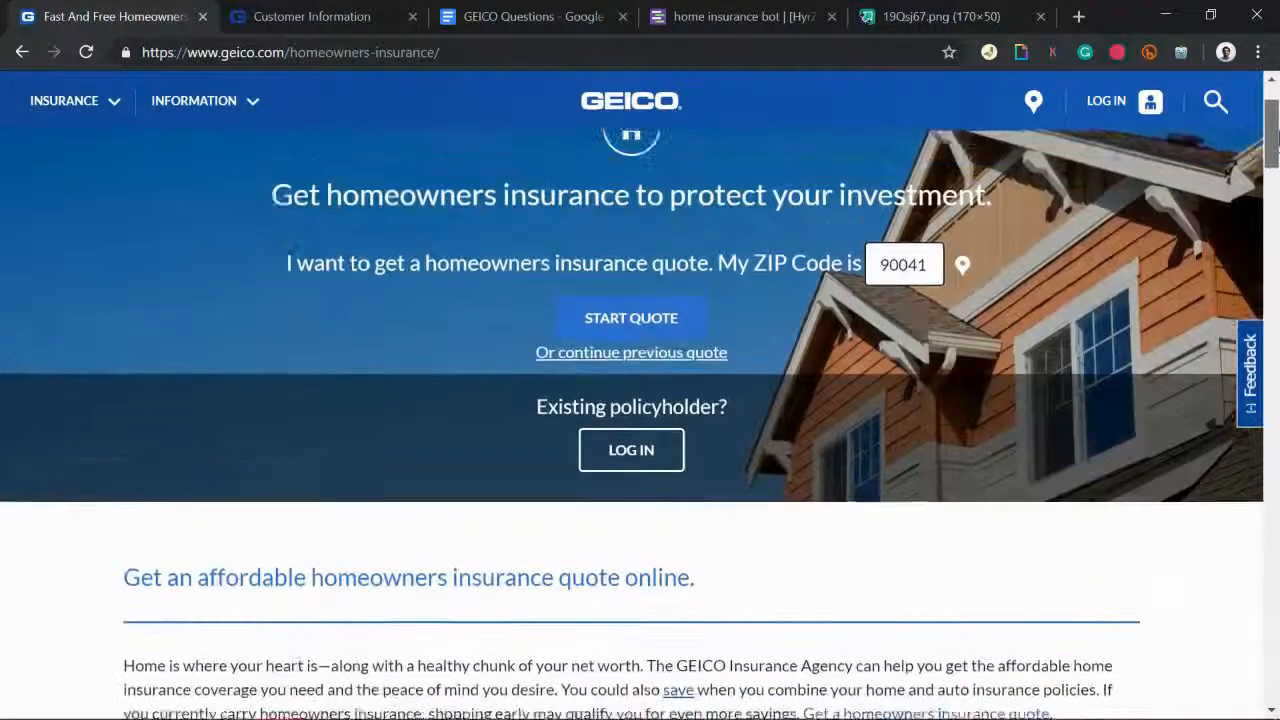
{"action": "scroll", "coordinate": [1272, 120], "scroll_direction": "up", "scroll_amount": 1}
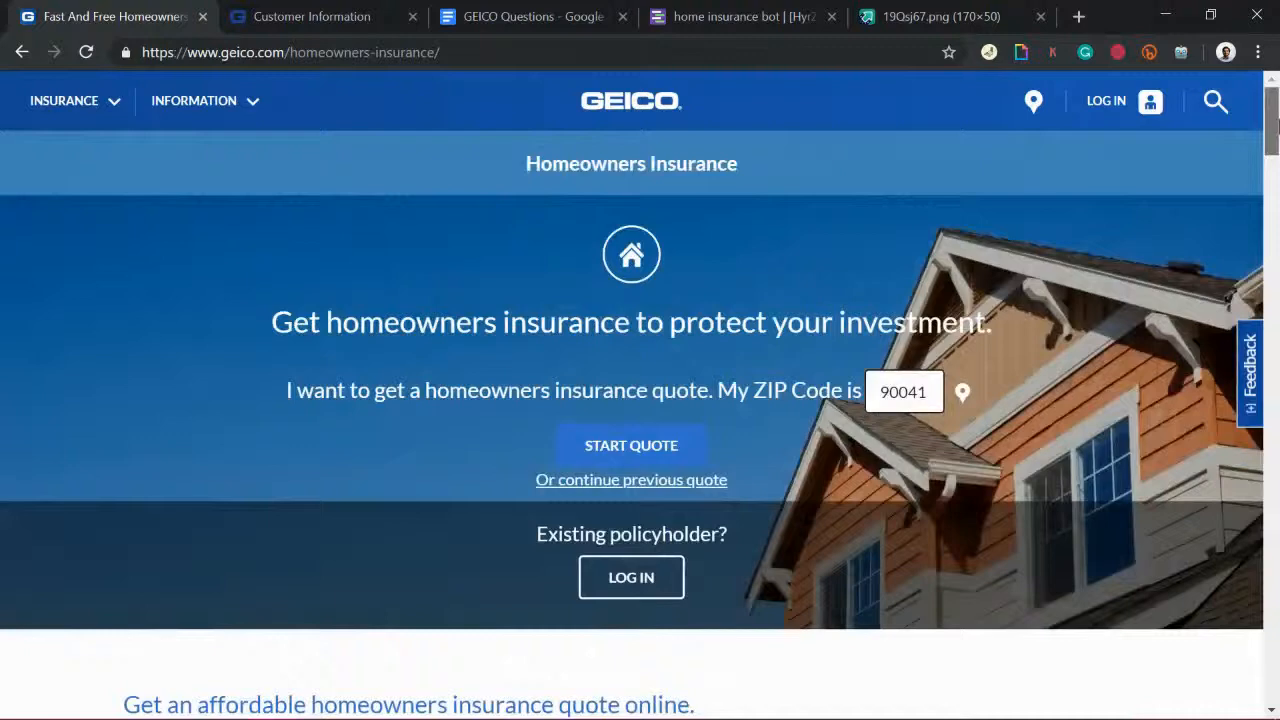
{"action": "mouse_move", "coordinate": [1272, 120]}
{"action": "left_mouse_down"}
{"action": "mouse_move", "coordinate": [1271, 171]}
{"action": "mouse_move", "coordinate": [1271, 131]}
{"action": "left_mouse_up"}
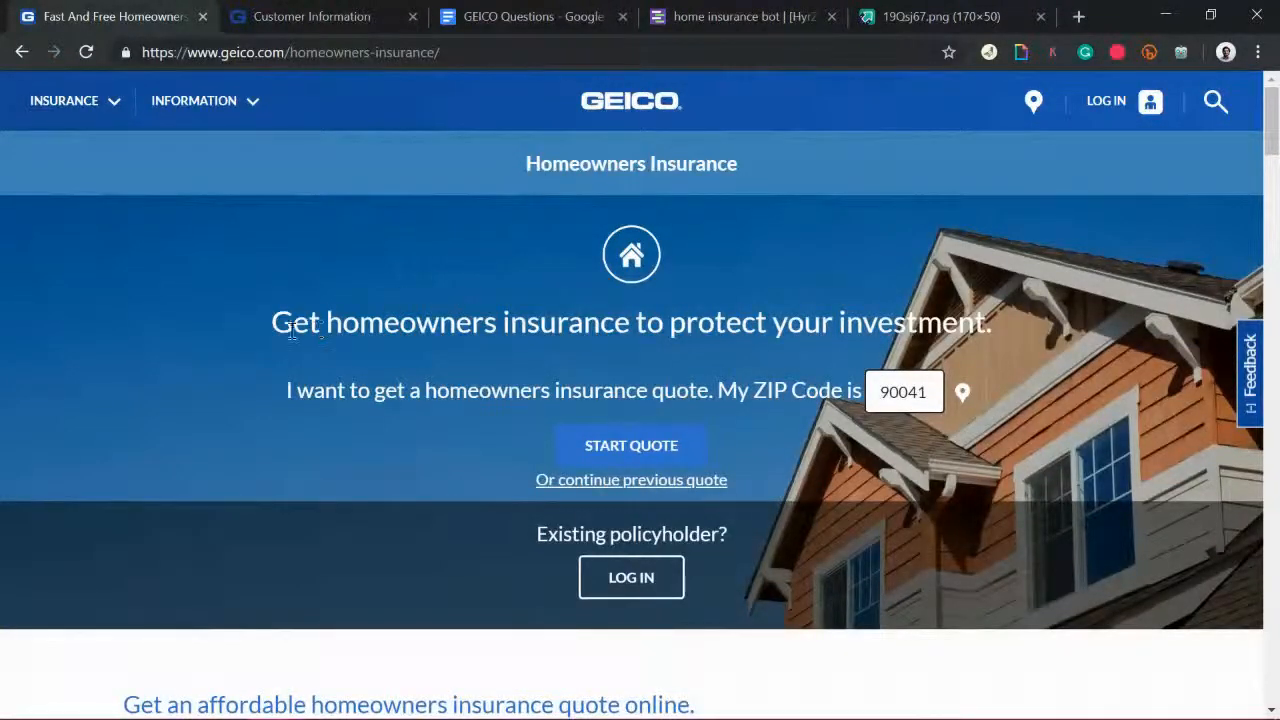
{"action": "left_click_drag", "start_coordinate": [272, 322], "coordinate": [994, 337]}
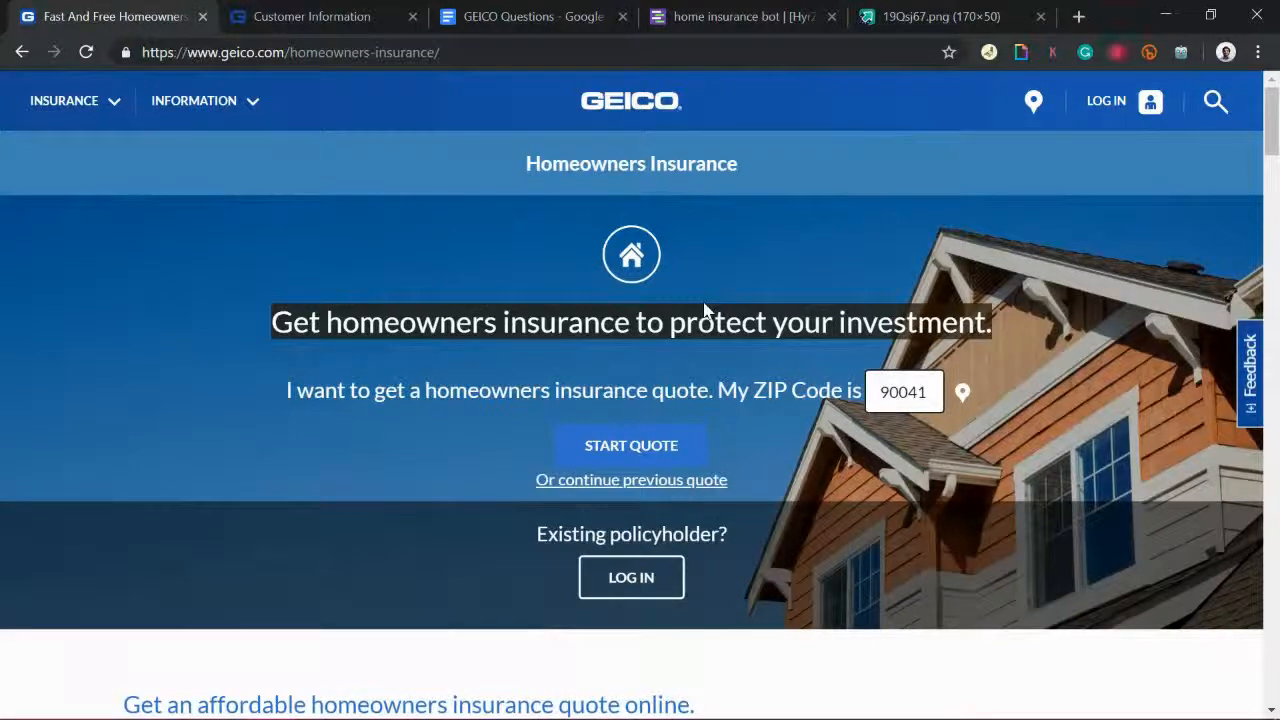
Step: Select the GEICO headline and the ZIP 90041 quote sentence, then return to the TARS bot
{"action": "left_click", "coordinate": [281, 322]}
{"action": "left_click_drag", "start_coordinate": [276, 323], "coordinate": [993, 322]}
{"action": "left_click_drag", "start_coordinate": [296, 391], "coordinate": [955, 463]}
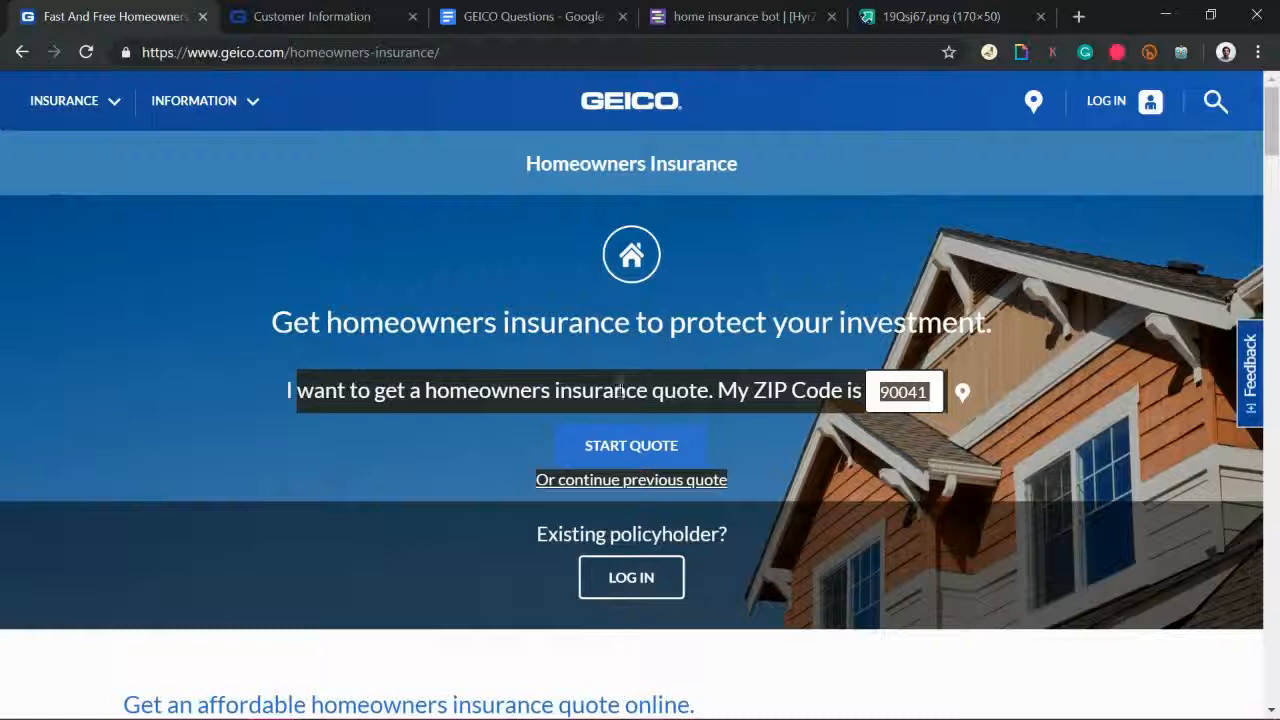
{"action": "left_click", "coordinate": [920, 385]}
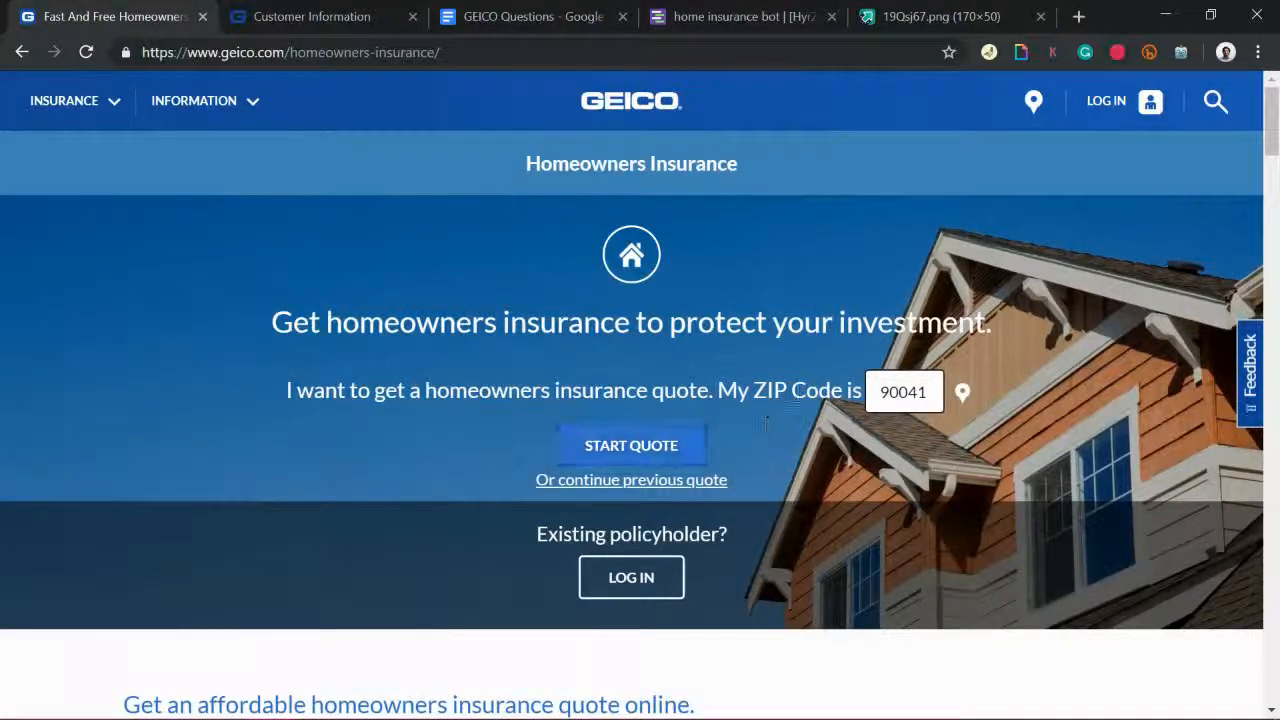
{"action": "left_click", "coordinate": [786, 17]}
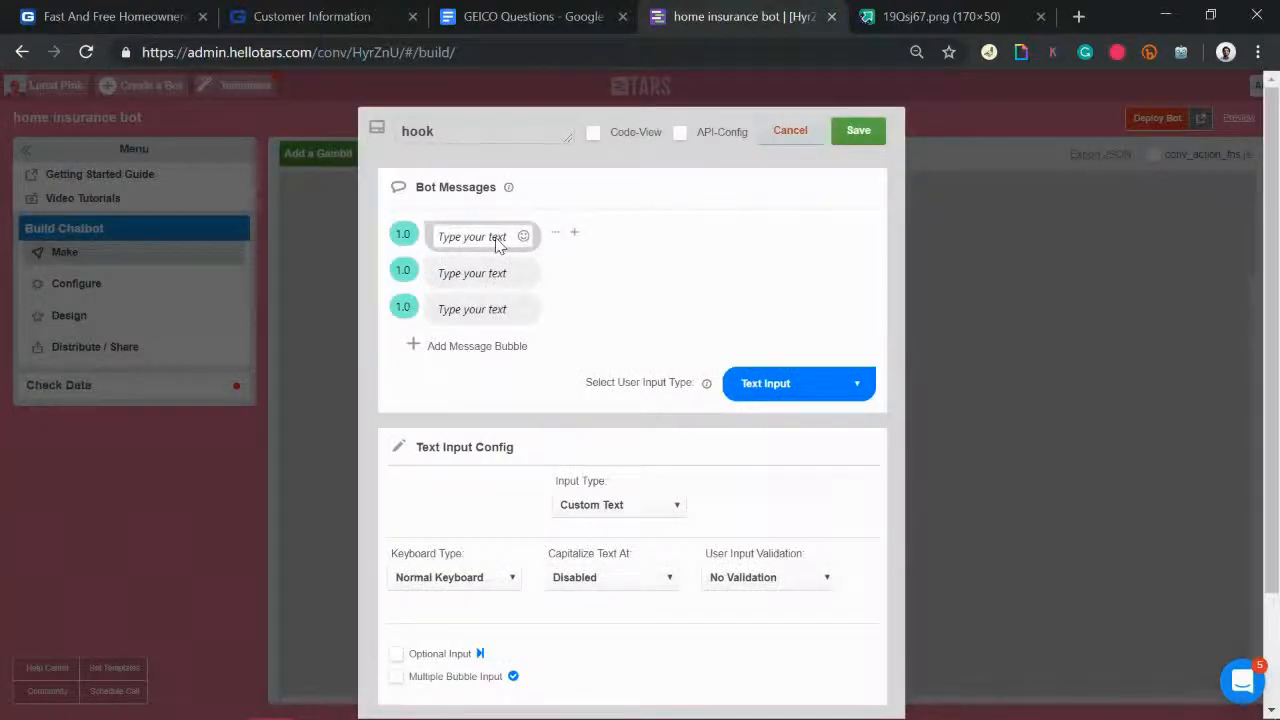
Step: Write 'Welcome to GEICO' in the first message and attach the GEICO logo by its image address
{"action": "left_click", "coordinate": [497, 234]}
{"action": "type", "text": "Welcome to GEICO"}
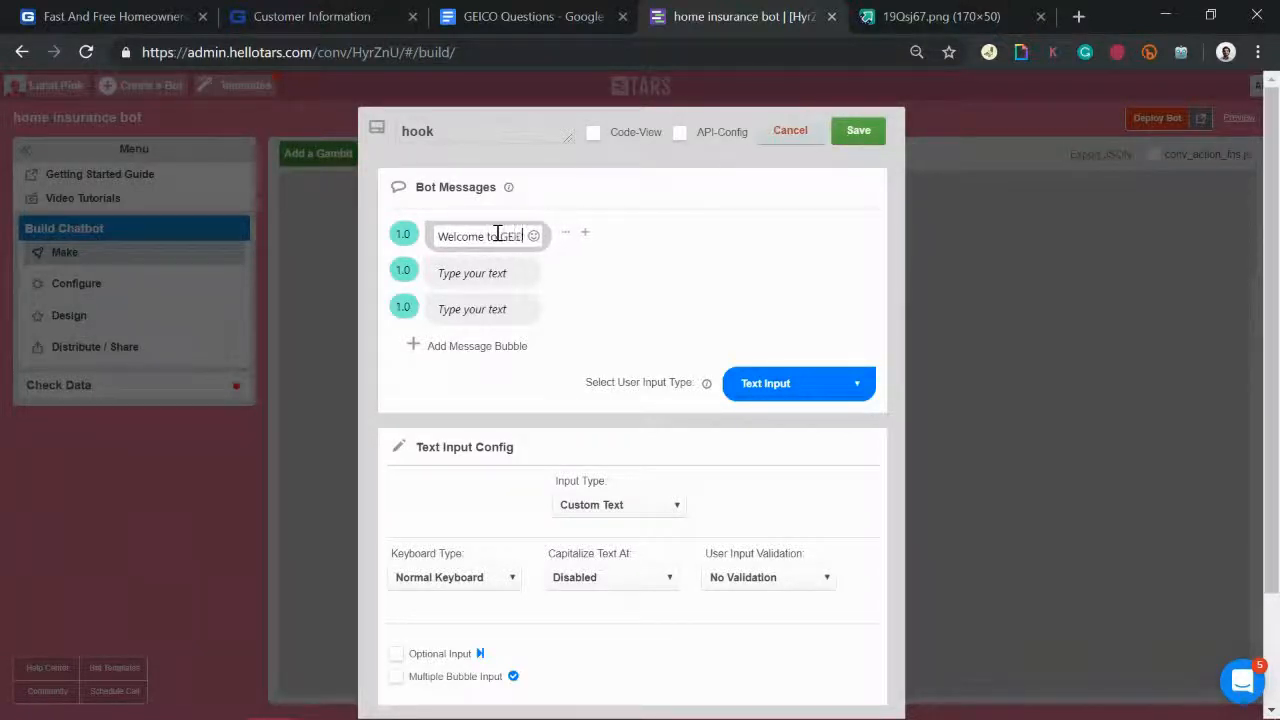
{"action": "left_click", "coordinate": [937, 14]}
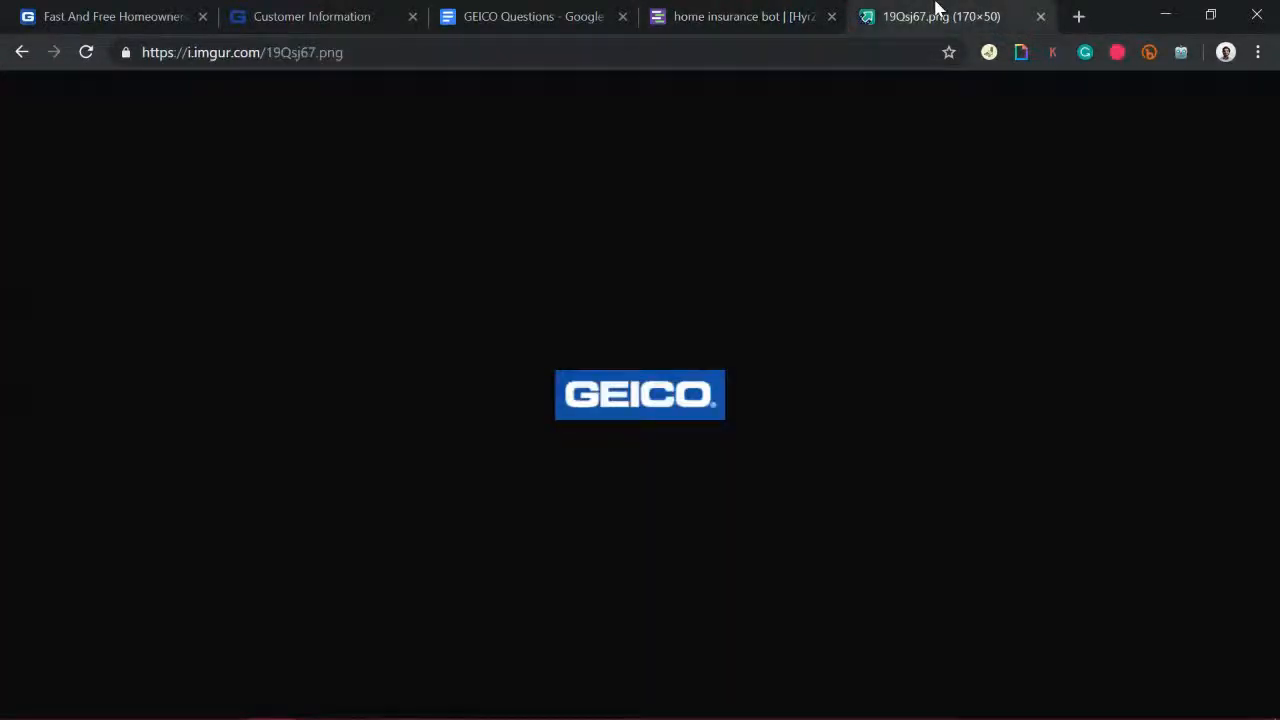
{"action": "right_click", "coordinate": [634, 380]}
{"action": "left_click", "coordinate": [728, 463]}
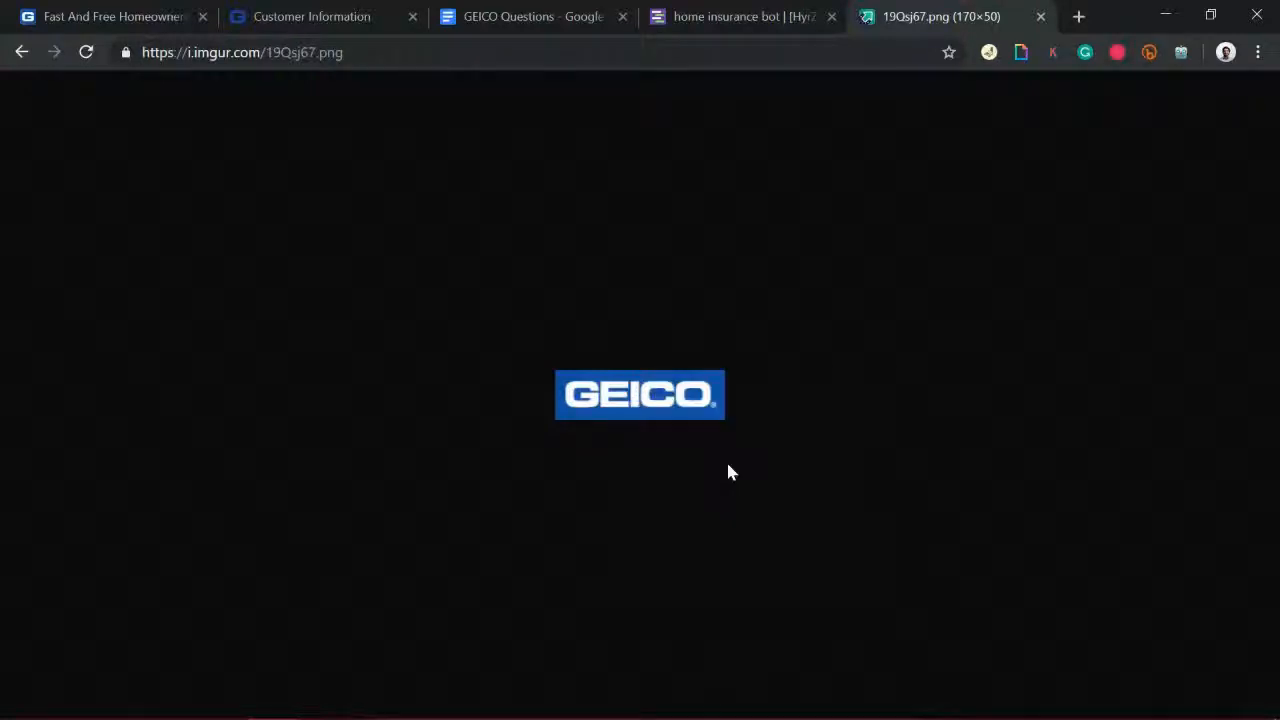
{"action": "left_click", "coordinate": [758, 38]}
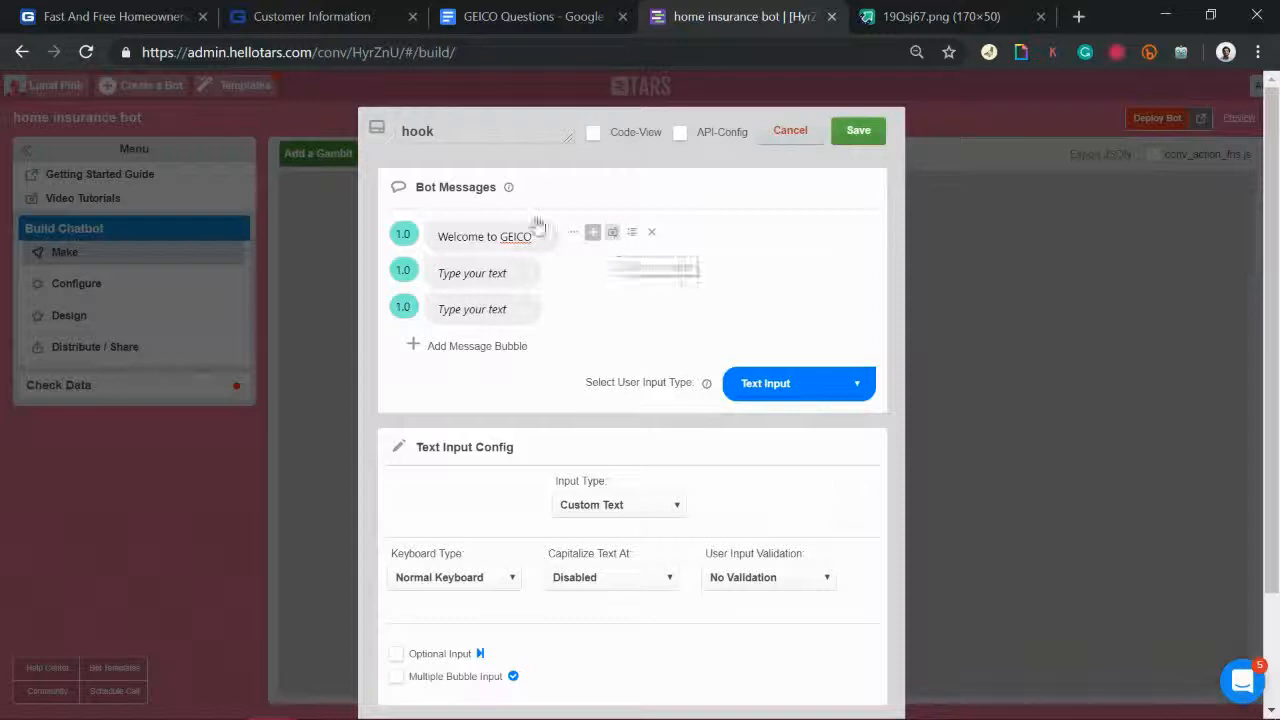
{"action": "left_click", "coordinate": [612, 232]}
{"action": "left_click", "coordinate": [555, 331]}
{"action": "type", "text": "https://i.imgur.com/19Qsj67.png"}
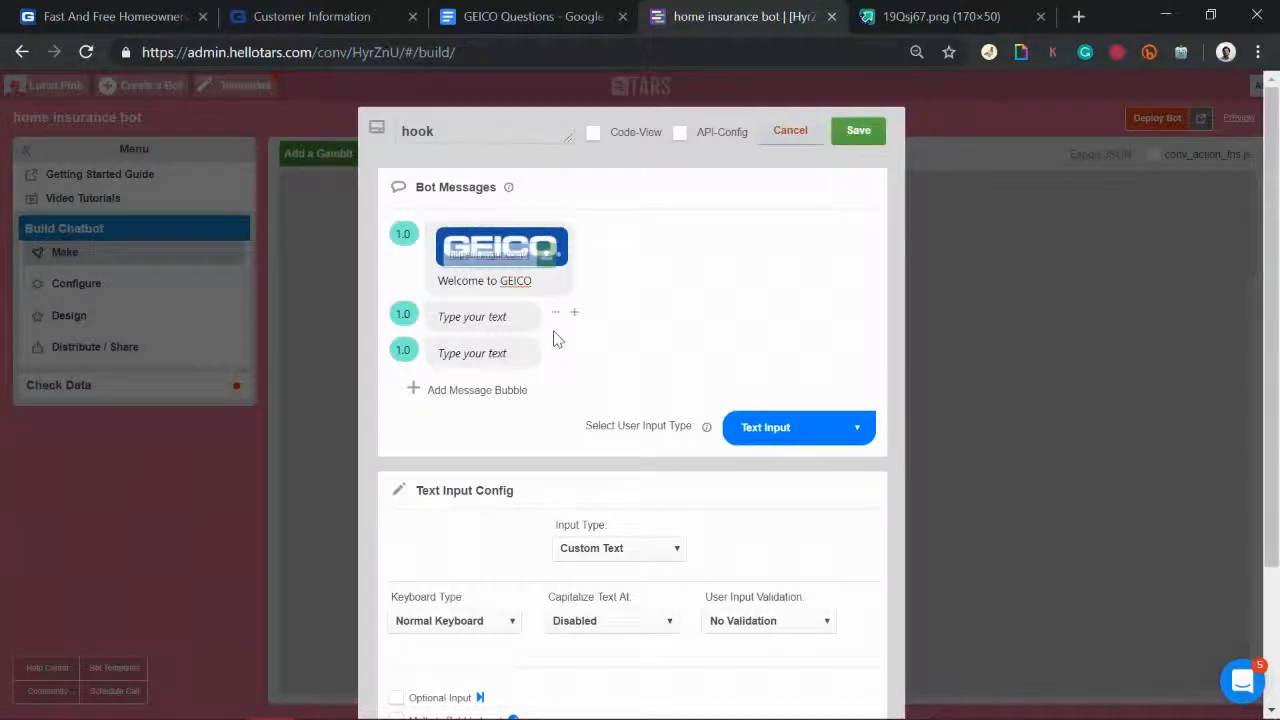
Step: Make GEICO bold in the welcome message and set the second message's delay to 2.0
{"action": "double_click", "coordinate": [515, 281]}
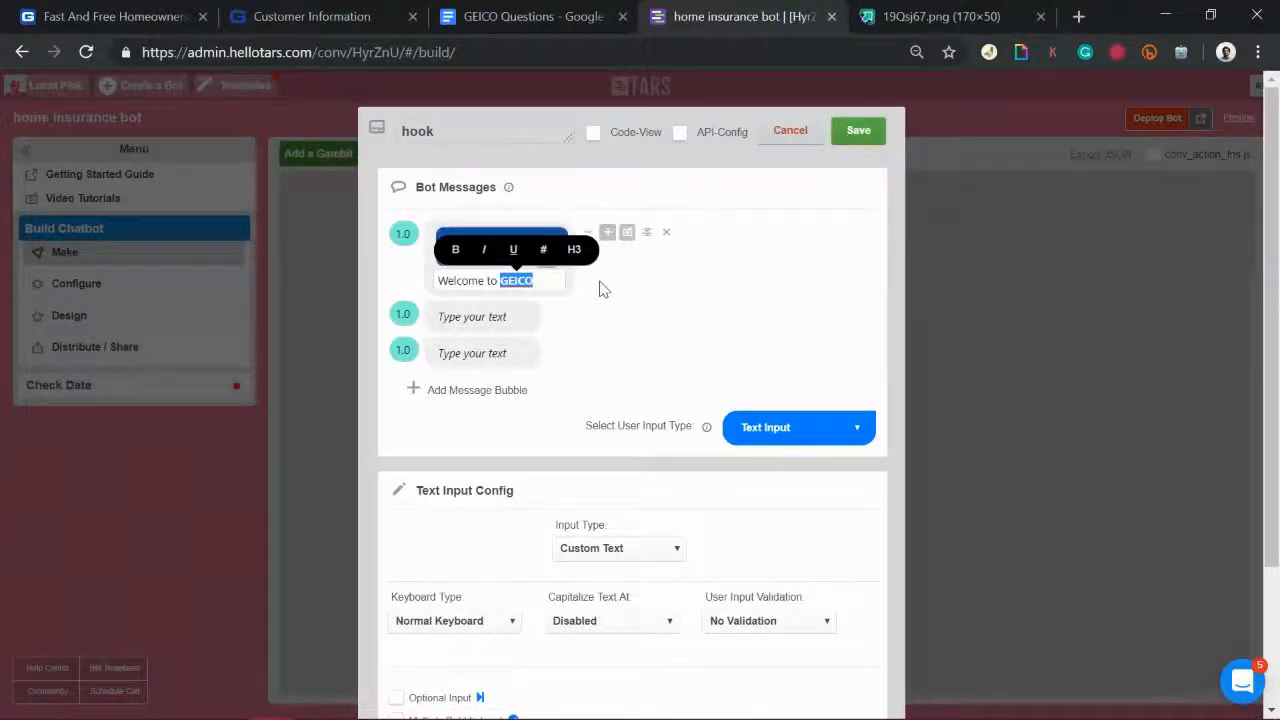
{"action": "left_click", "coordinate": [544, 285]}
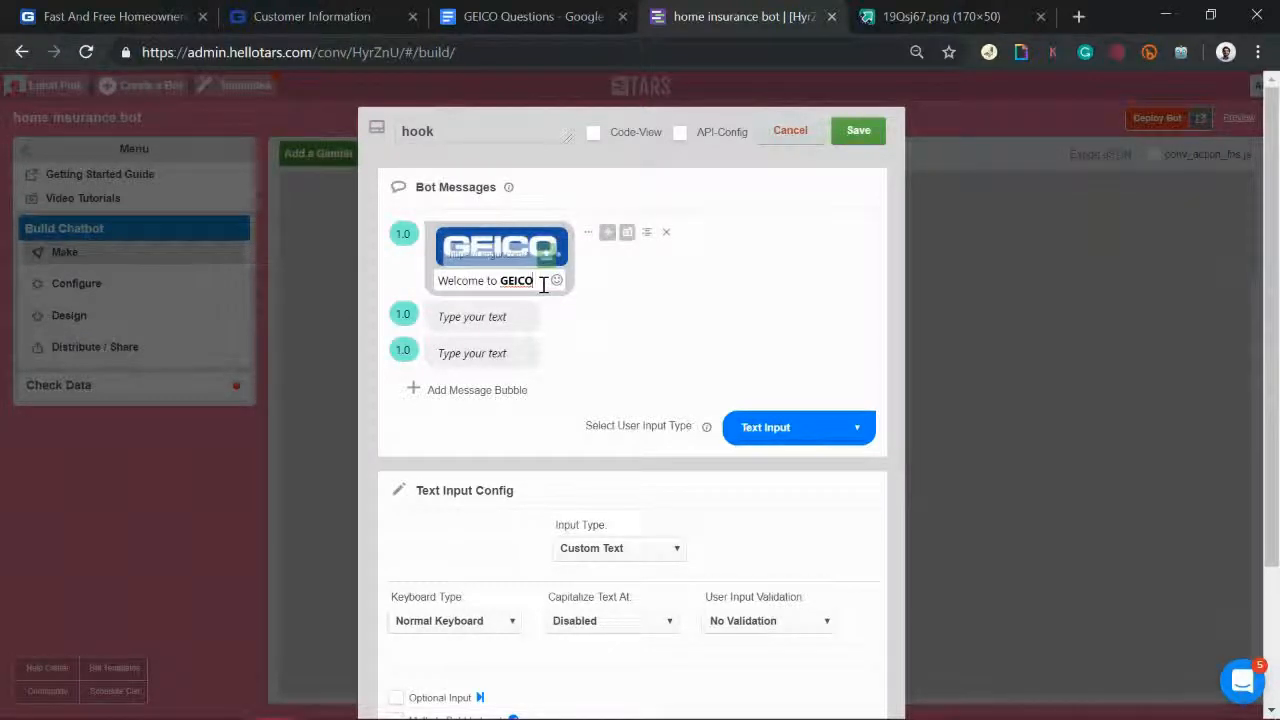
{"action": "left_click", "coordinate": [484, 323]}
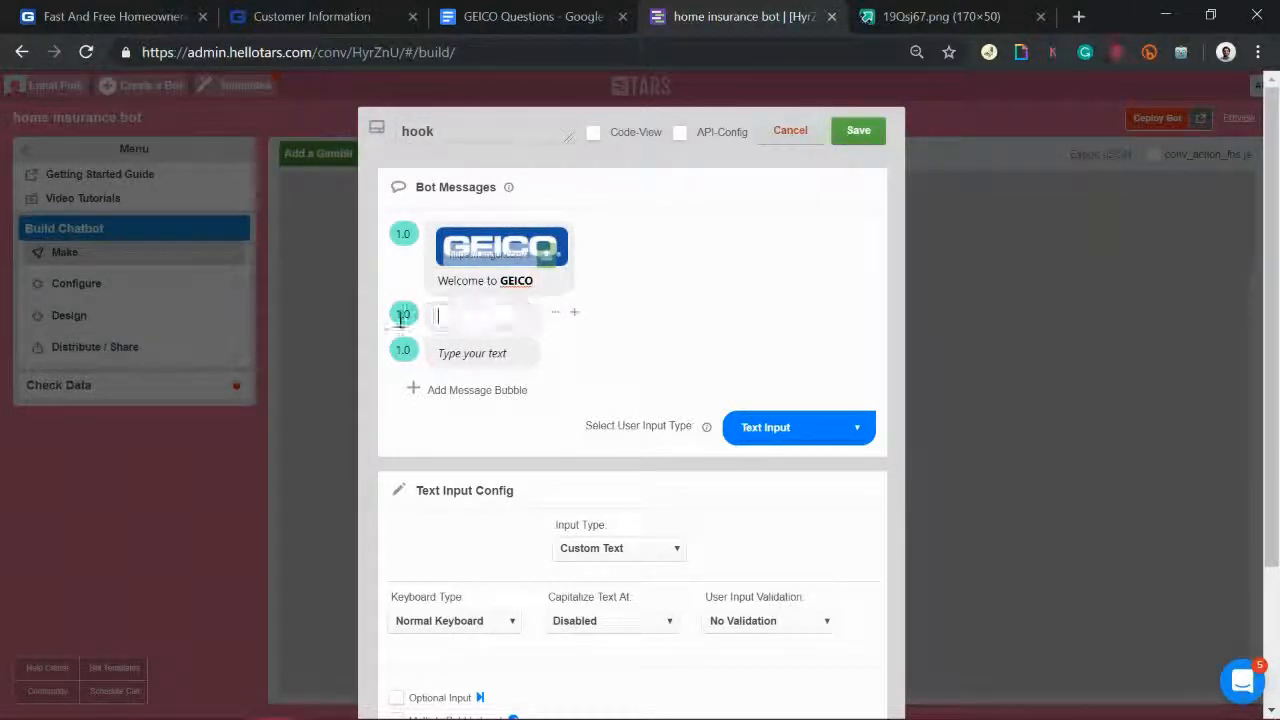
{"action": "left_click", "coordinate": [403, 317]}
{"action": "left_click", "coordinate": [463, 325]}
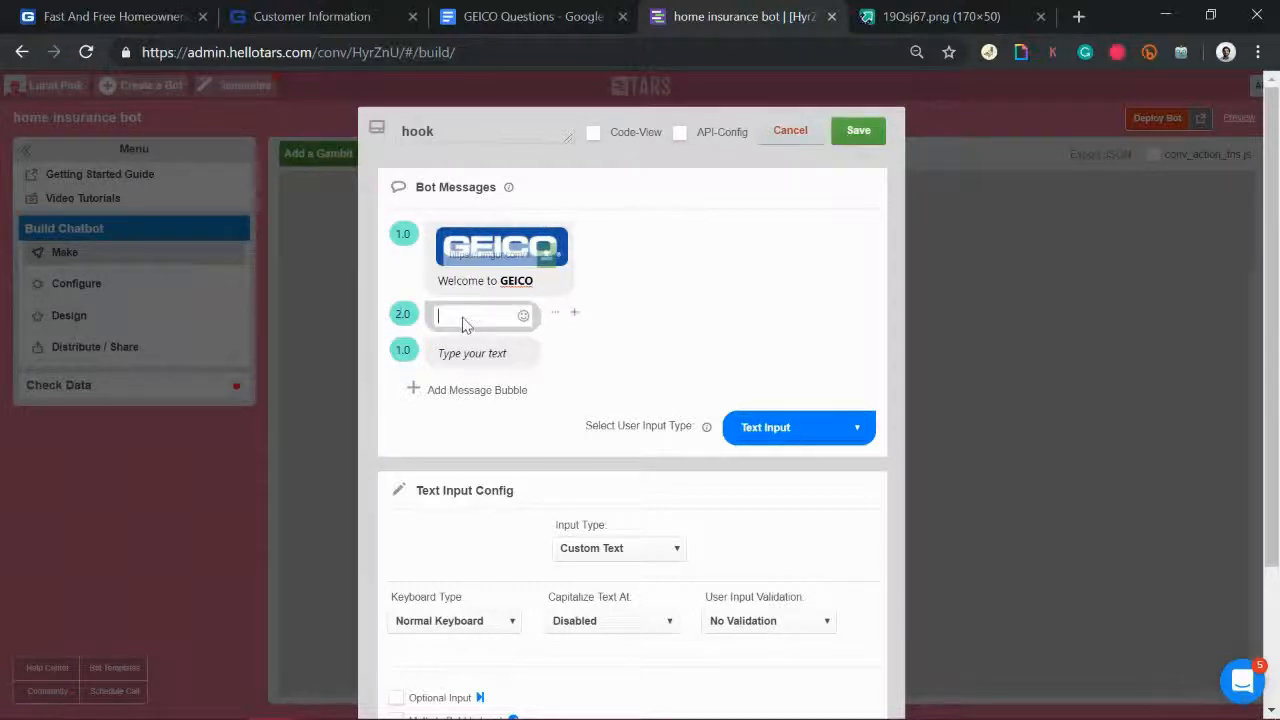
{"action": "left_click", "coordinate": [358, 19]}
Step: Paste the GEICO homeowners insurance headline into the empty second message
{"action": "left_click", "coordinate": [214, 16]}
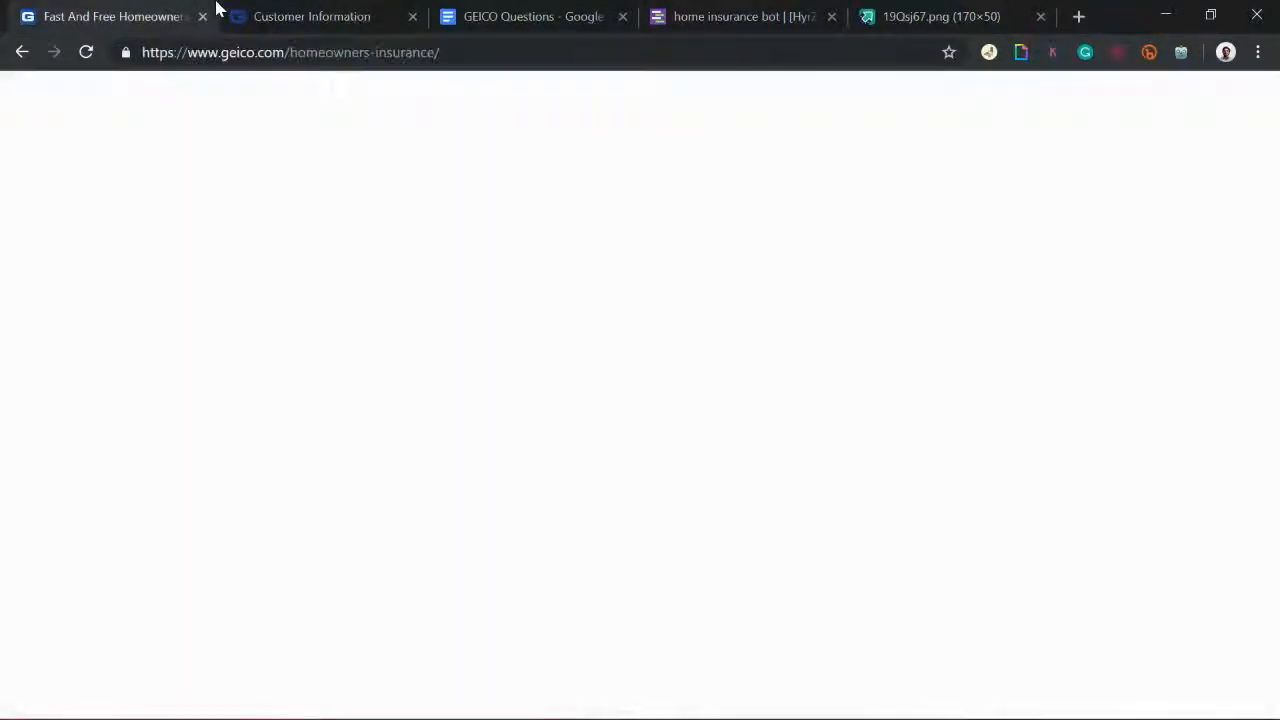
{"action": "triple_click", "coordinate": [592, 330]}
{"action": "key", "text": "ctrl+c"}
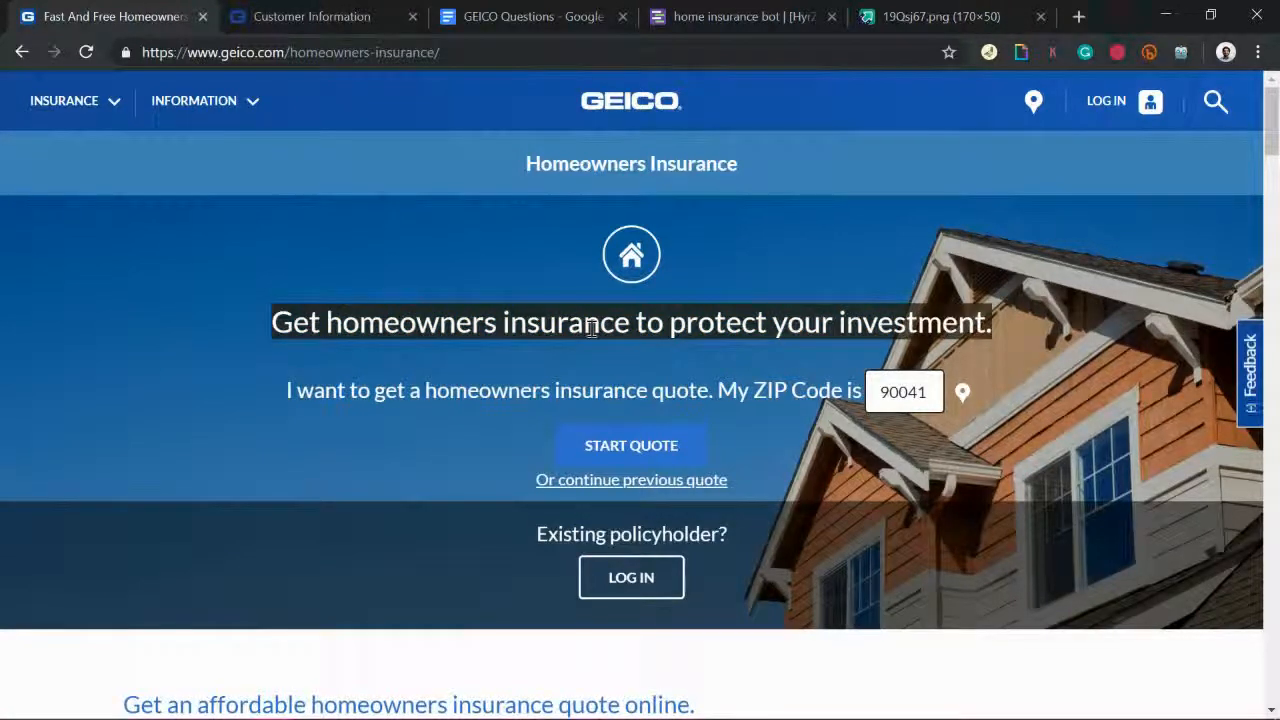
{"action": "left_click", "coordinate": [810, 16]}
{"action": "left_click", "coordinate": [503, 318]}
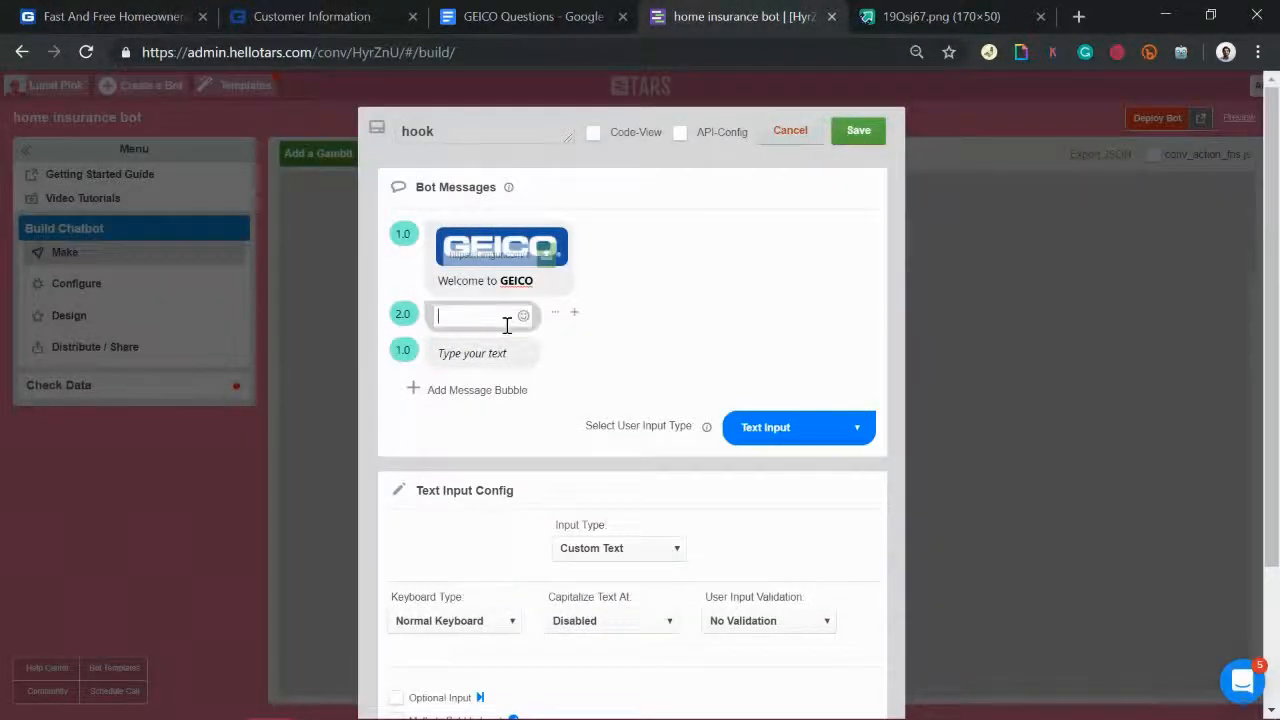
{"action": "key", "text": "ctrl+v"}
{"action": "left_click_drag", "start_coordinate": [447, 318], "coordinate": [950, 280]}
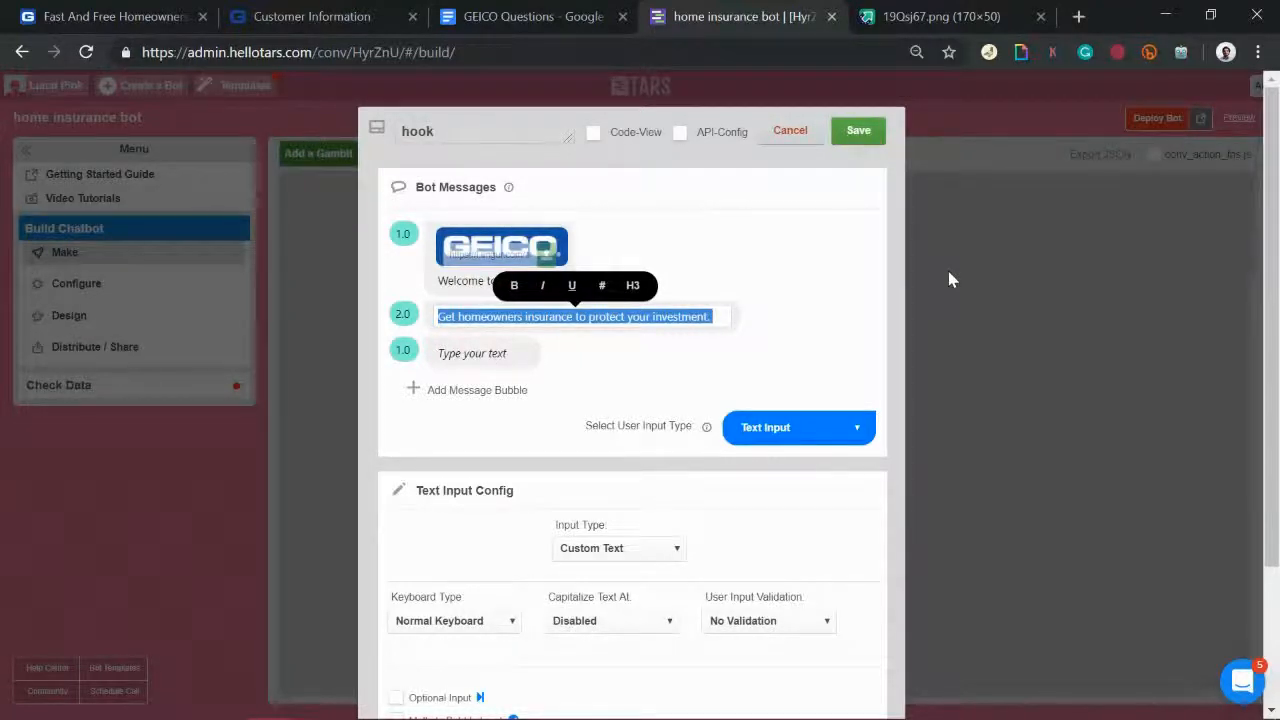
{"action": "left_click", "coordinate": [124, 14]}
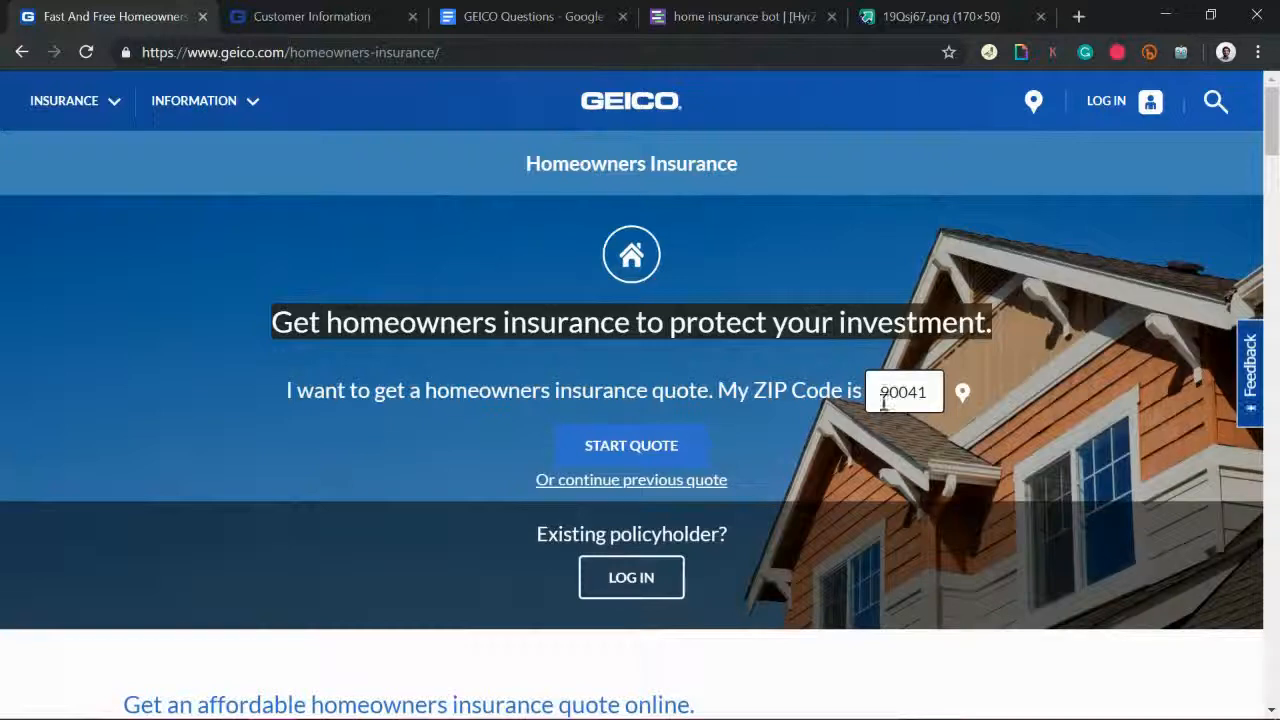
{"action": "left_click", "coordinate": [745, 14]}
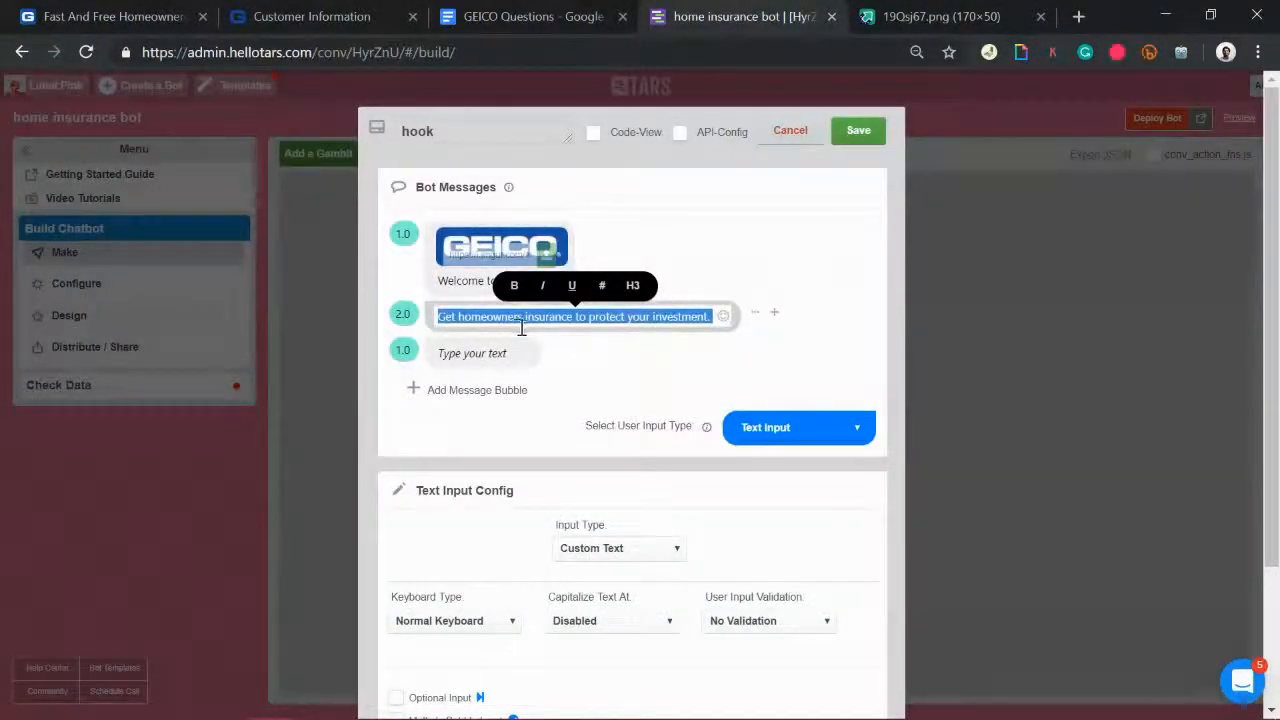
{"action": "left_click", "coordinate": [453, 318]}
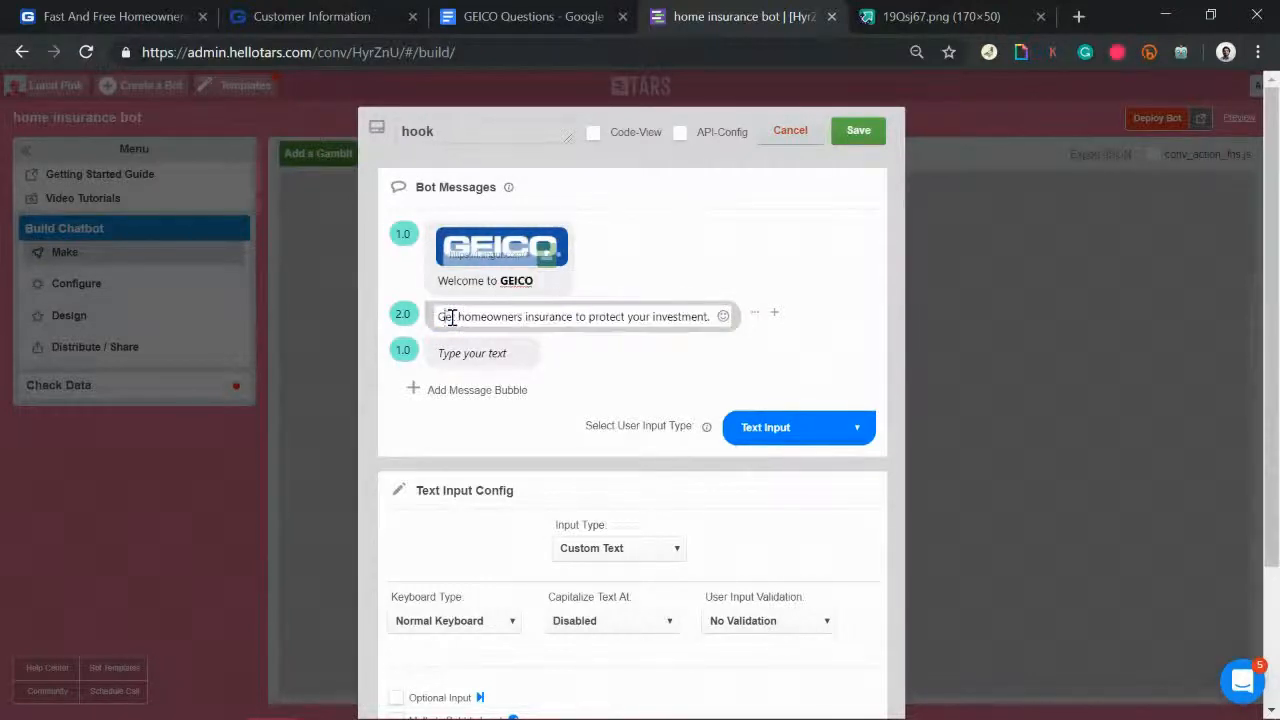
Step: Reword it to 'We help protect your investment through affordable homeowners insurance'
{"action": "double_click", "coordinate": [446, 317]}
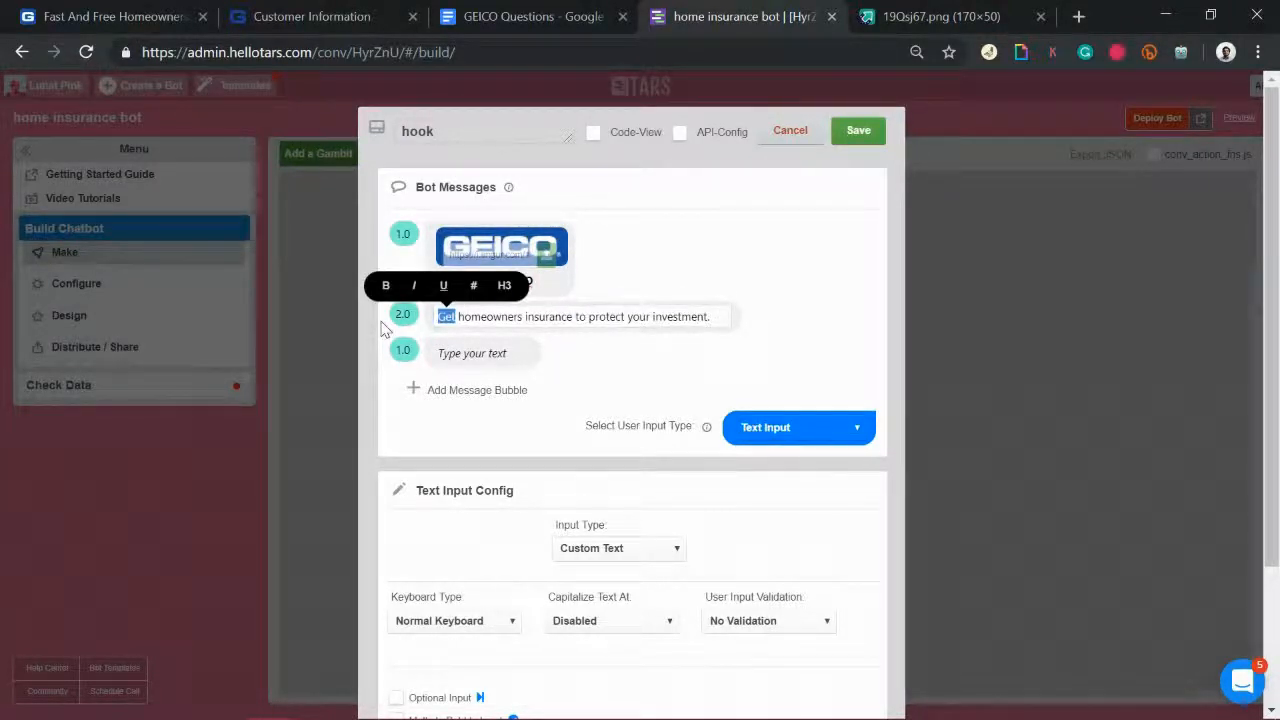
{"action": "type", "text": "We he"}
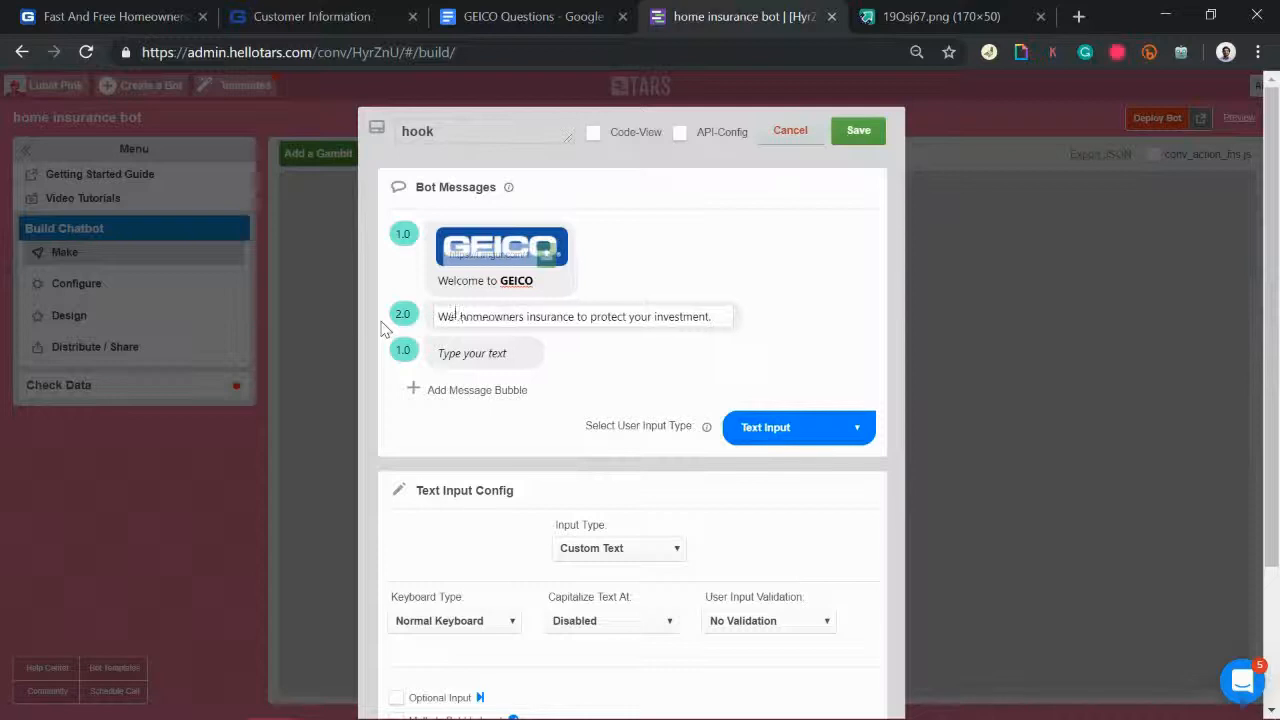
{"action": "type", "text": "lp"}
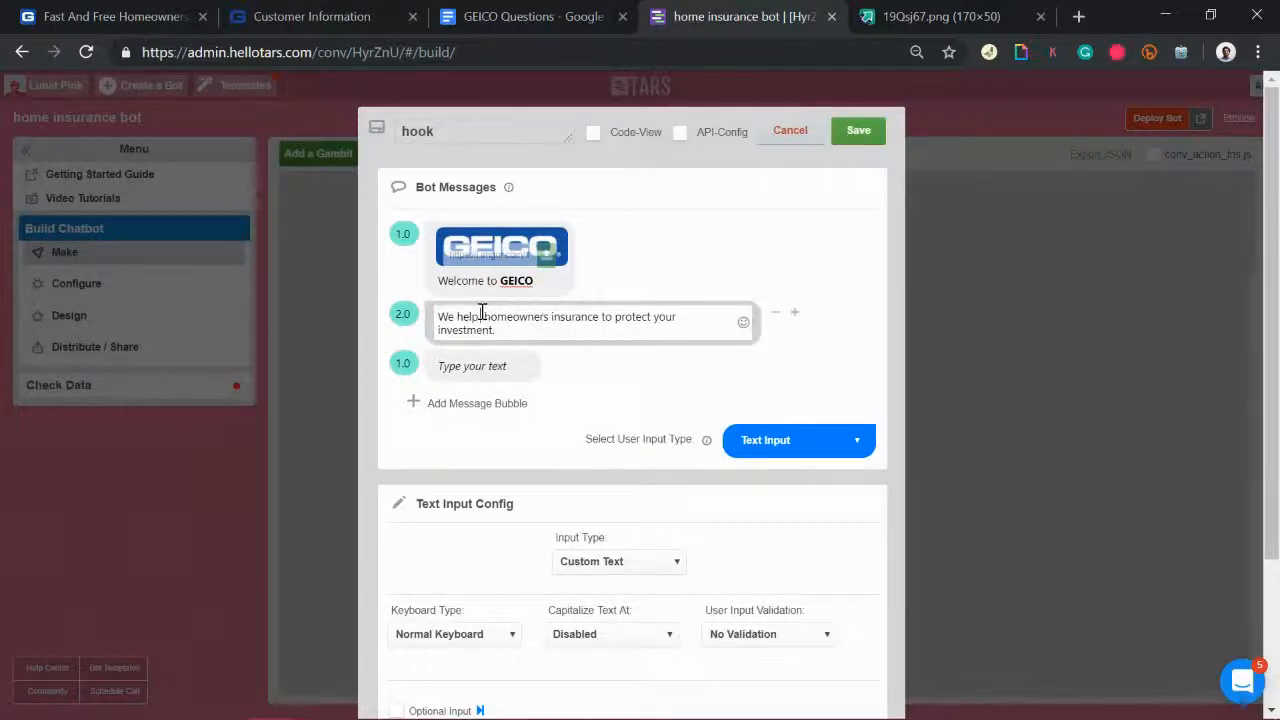
{"action": "left_click_drag", "start_coordinate": [486, 317], "coordinate": [612, 318]}
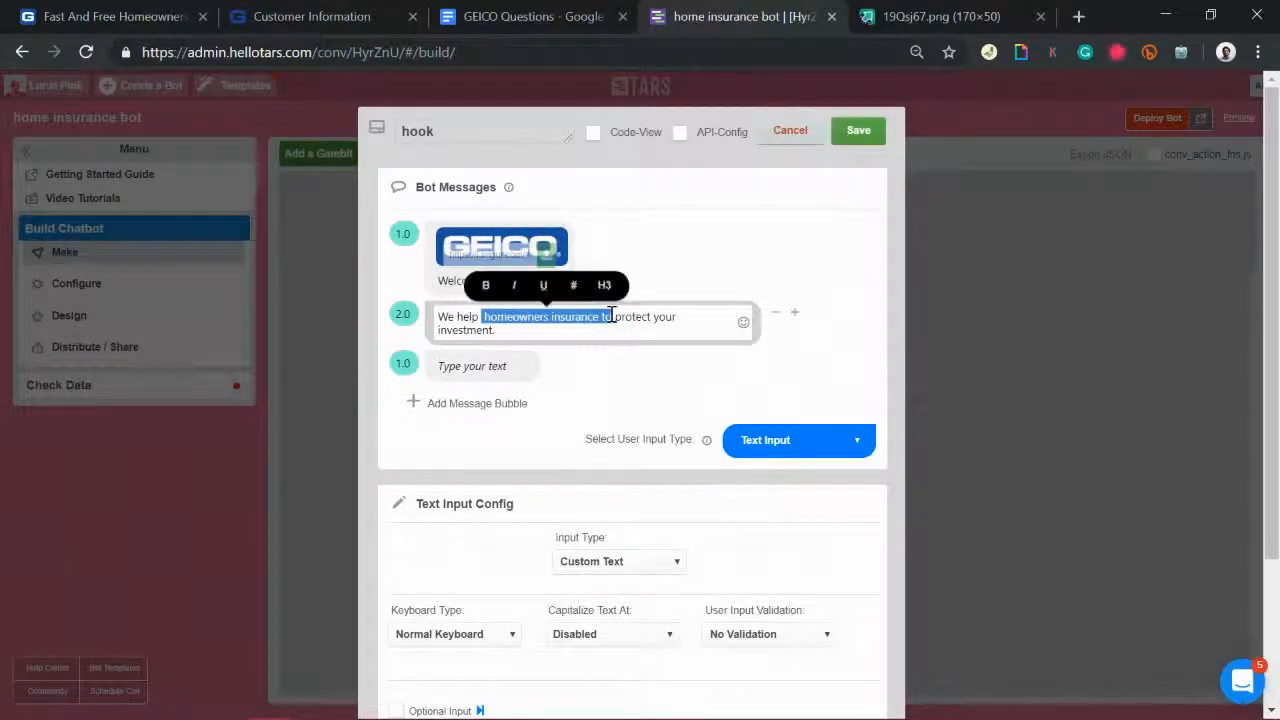
{"action": "key", "text": "BackSpace"}
{"action": "key", "text": "Delete"}
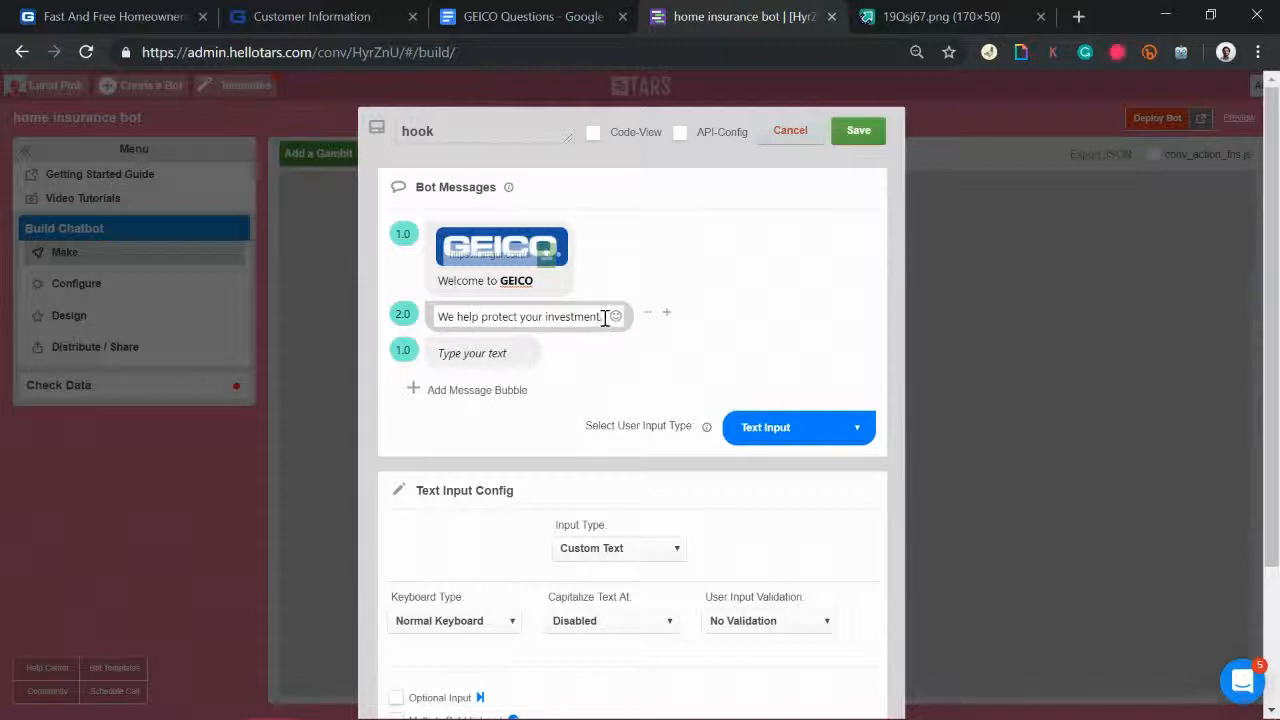
{"action": "left_click", "coordinate": [605, 318]}
{"action": "type", "text": "homeowners insurance to"}
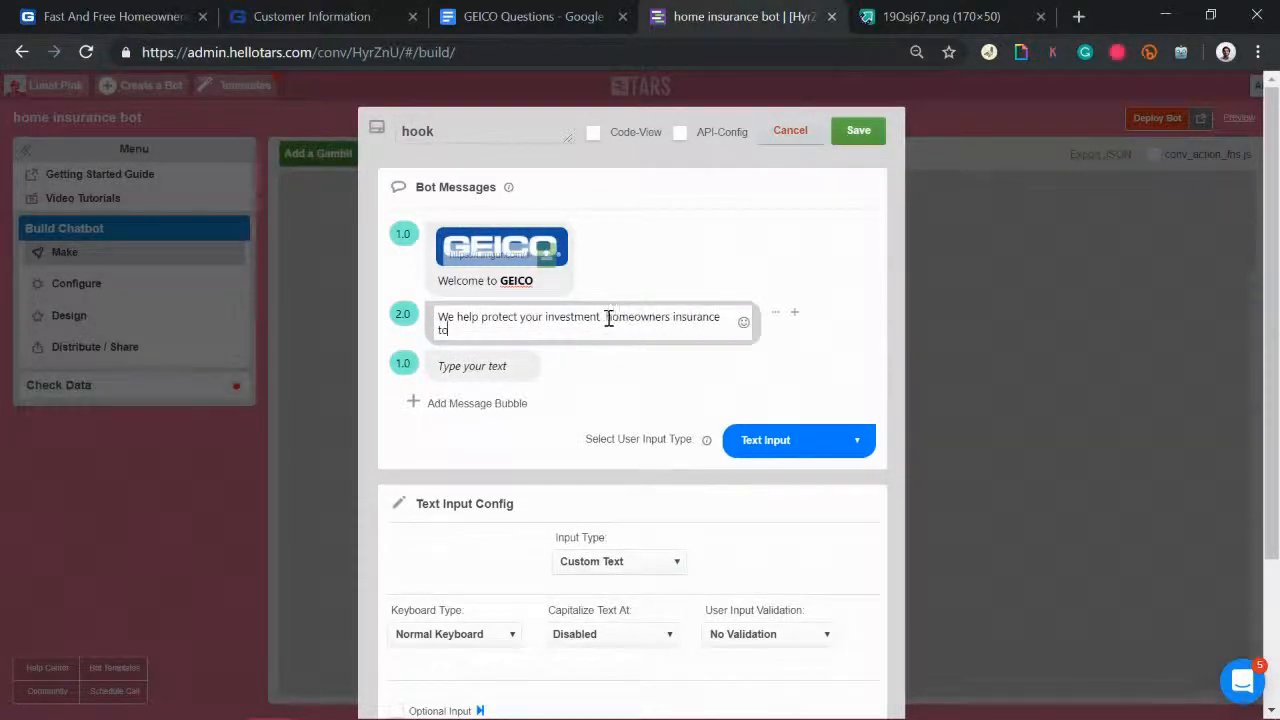
{"action": "type", "text": "through affor"}
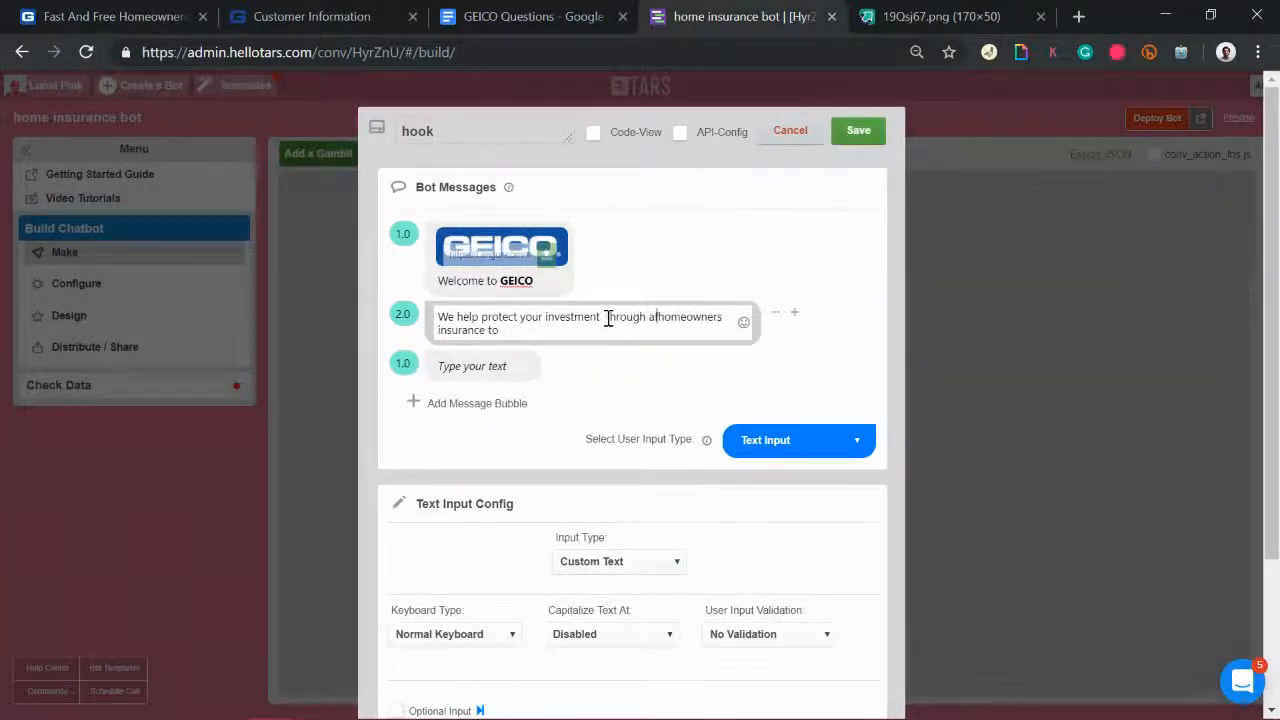
{"action": "type", "text": "dable"}
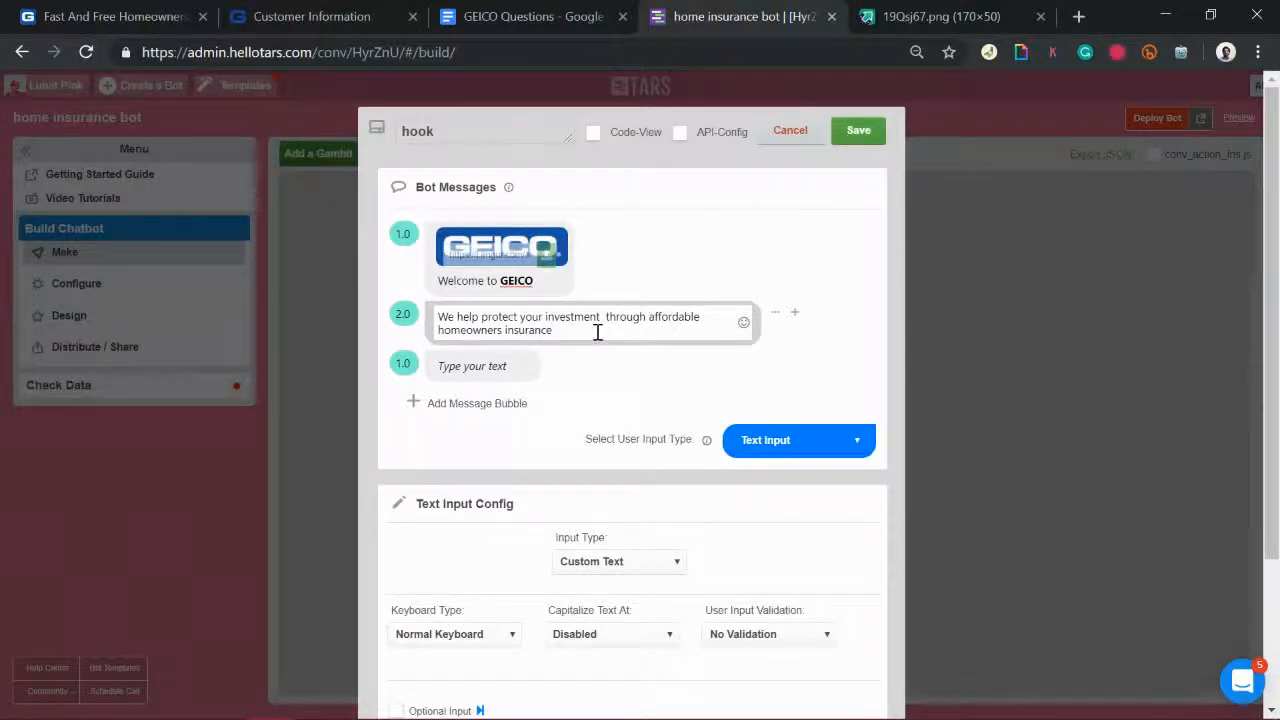
{"action": "left_click_drag", "start_coordinate": [597, 332], "coordinate": [405, 292]}
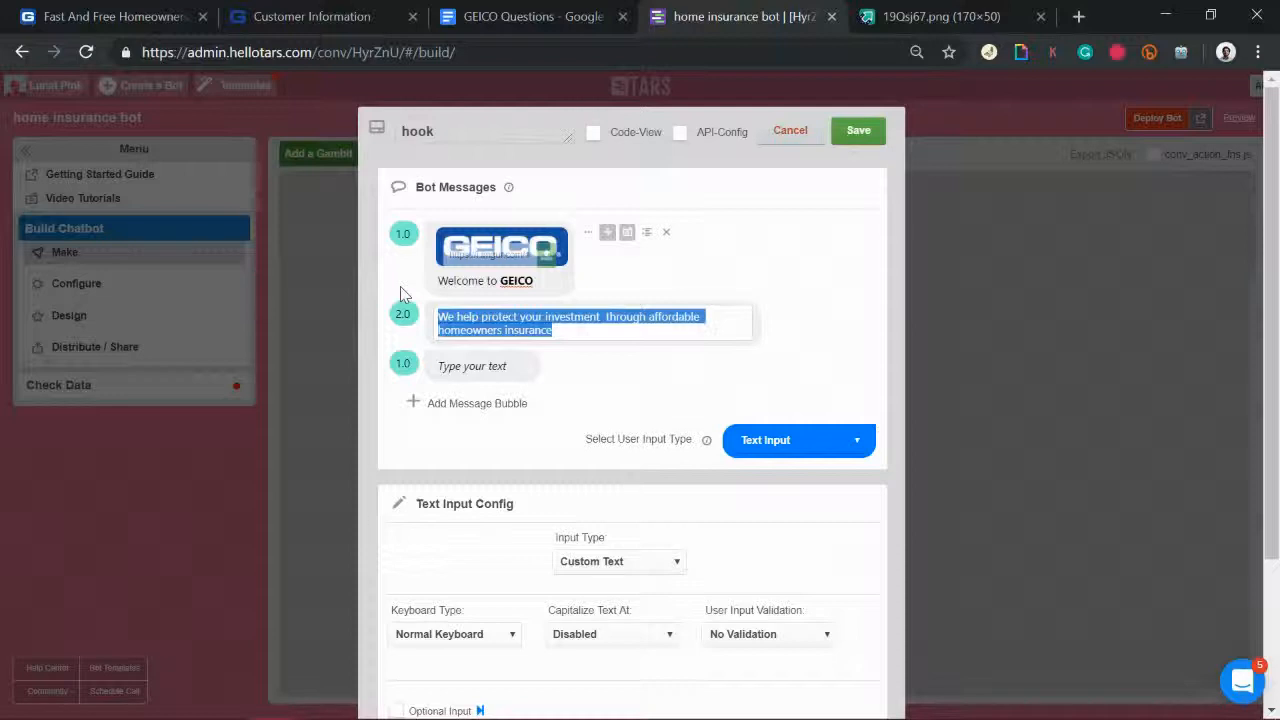
{"action": "left_click", "coordinate": [605, 335]}
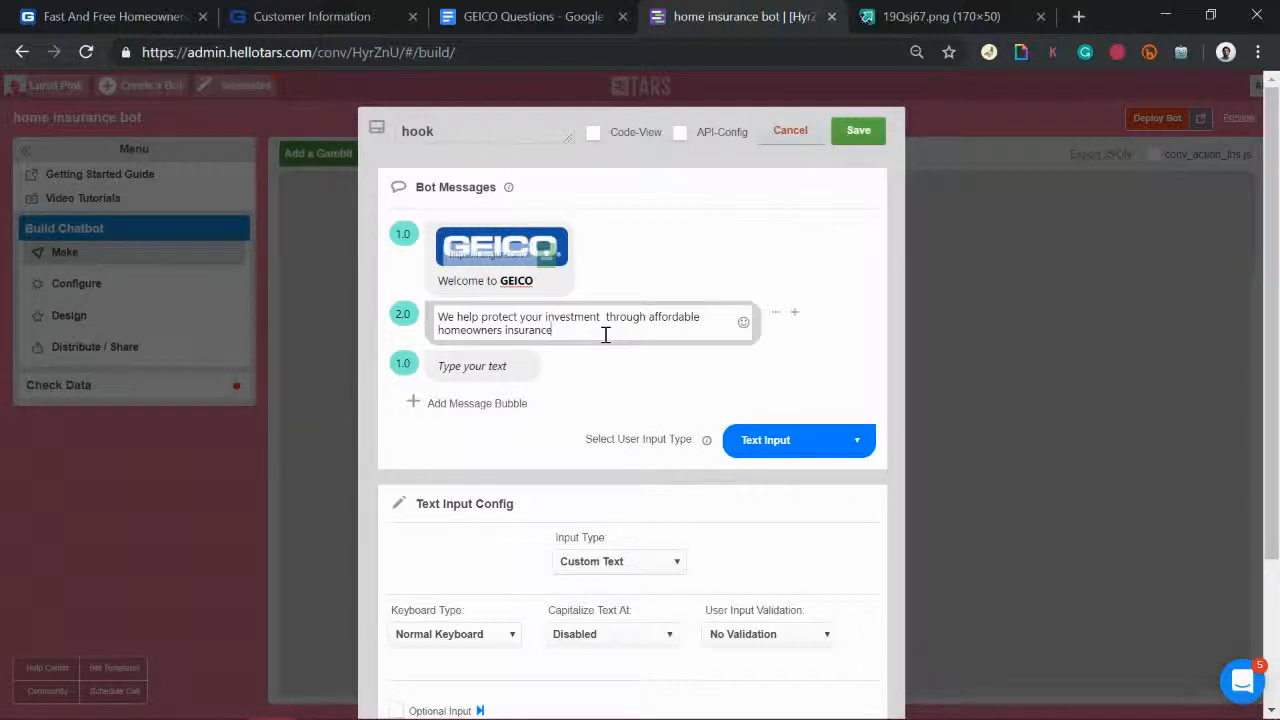
{"action": "left_click_drag", "start_coordinate": [553, 331], "coordinate": [391, 300]}
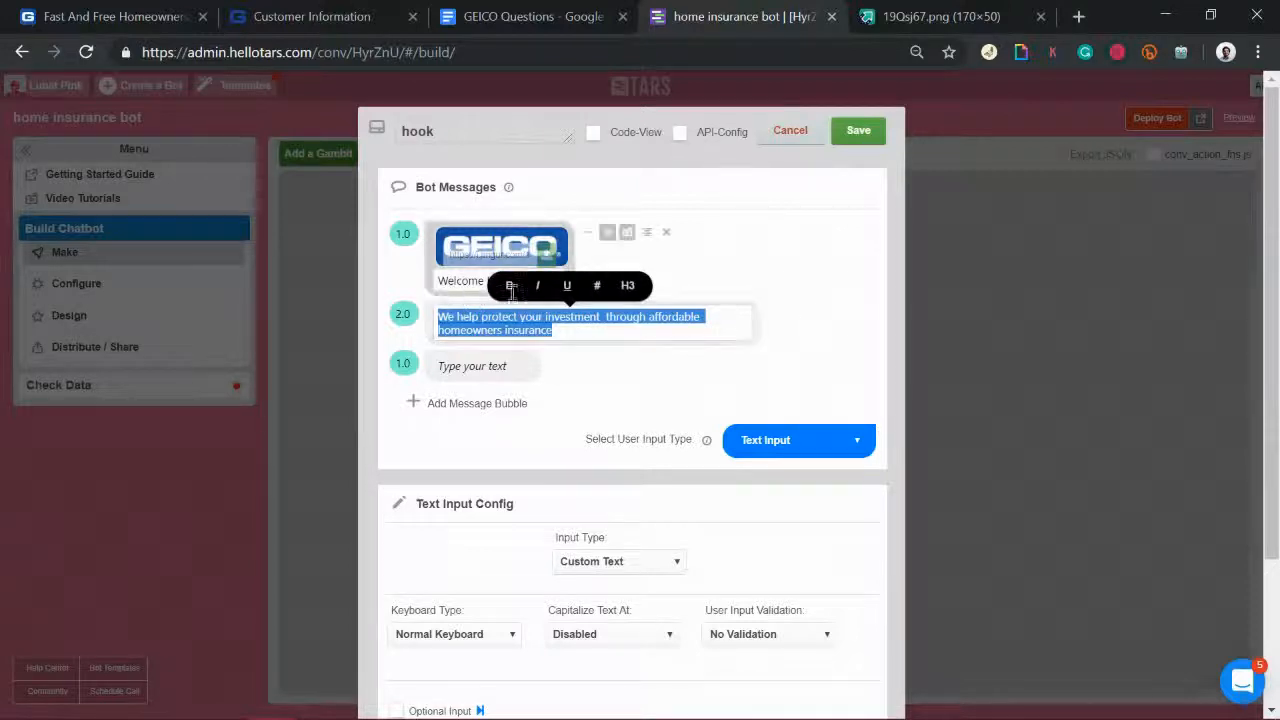
{"action": "left_click_drag", "start_coordinate": [455, 281], "coordinate": [397, 311]}
Step: Check the GEICO form and homeowners page, then reselect the second message's text
{"action": "left_click", "coordinate": [323, 18]}
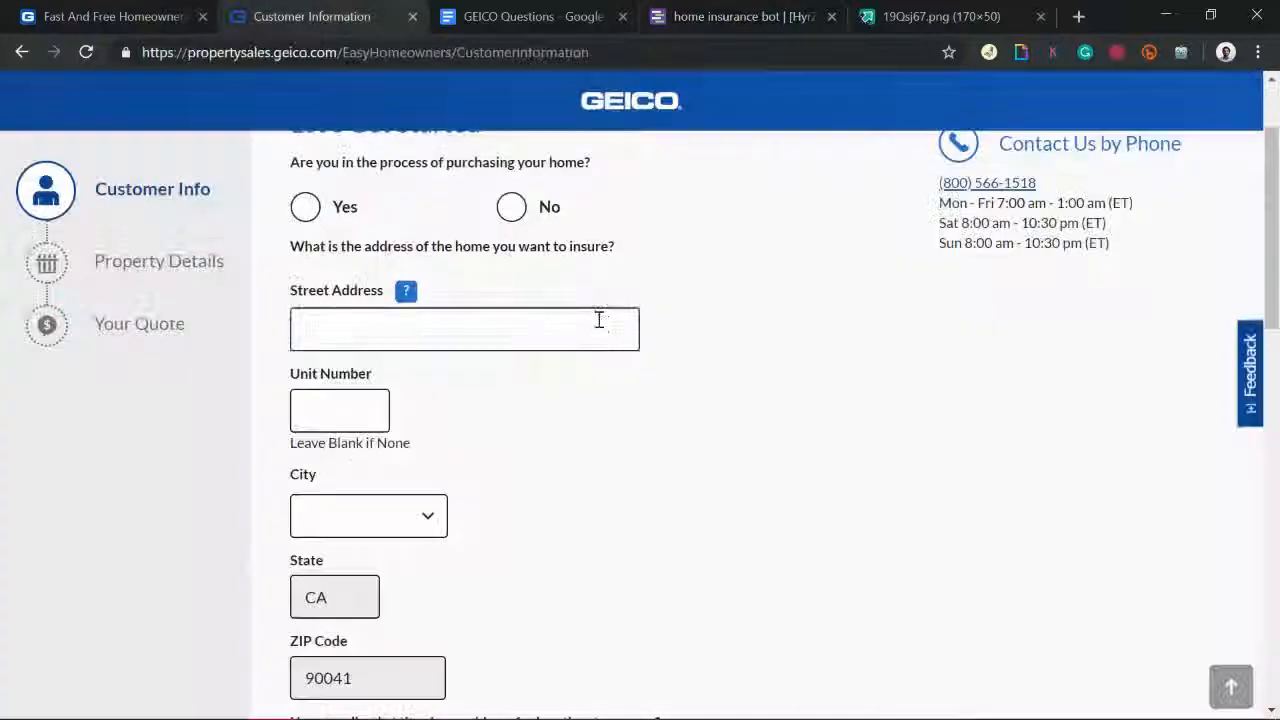
{"action": "left_click", "coordinate": [143, 10]}
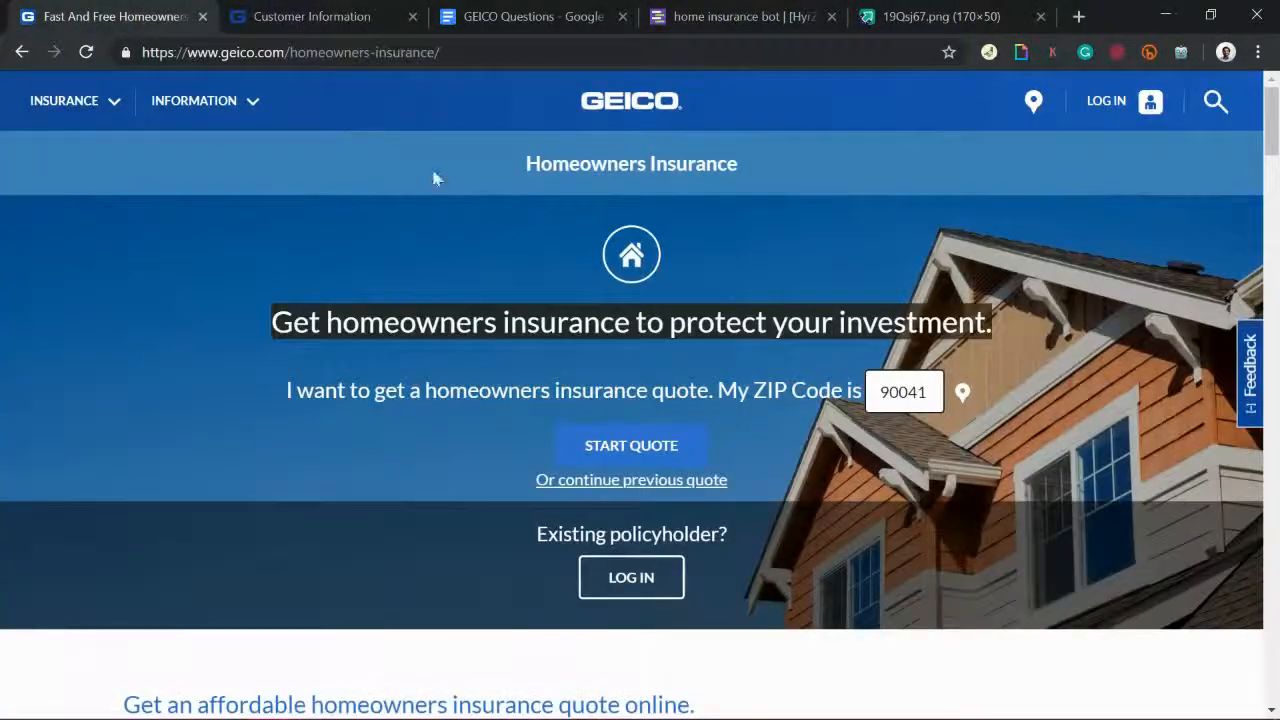
{"action": "scroll", "coordinate": [575, 373], "scroll_direction": "down", "scroll_amount": 5}
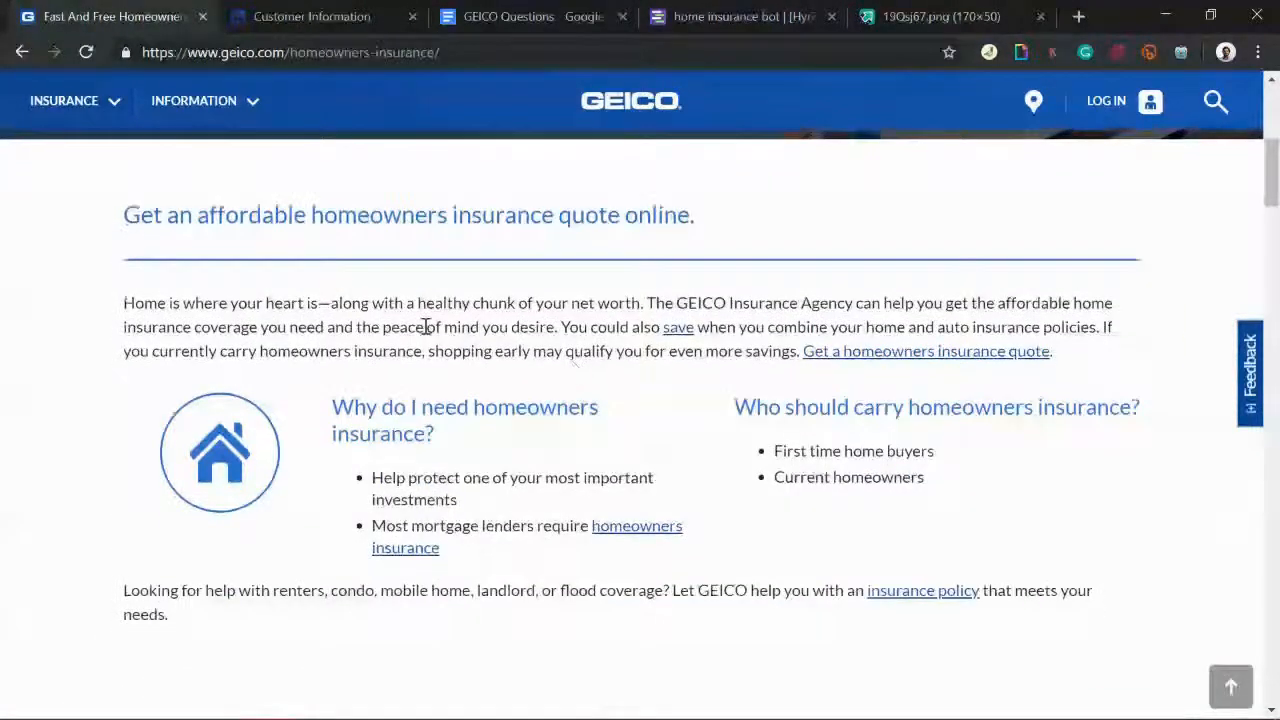
{"action": "left_click", "coordinate": [731, 16]}
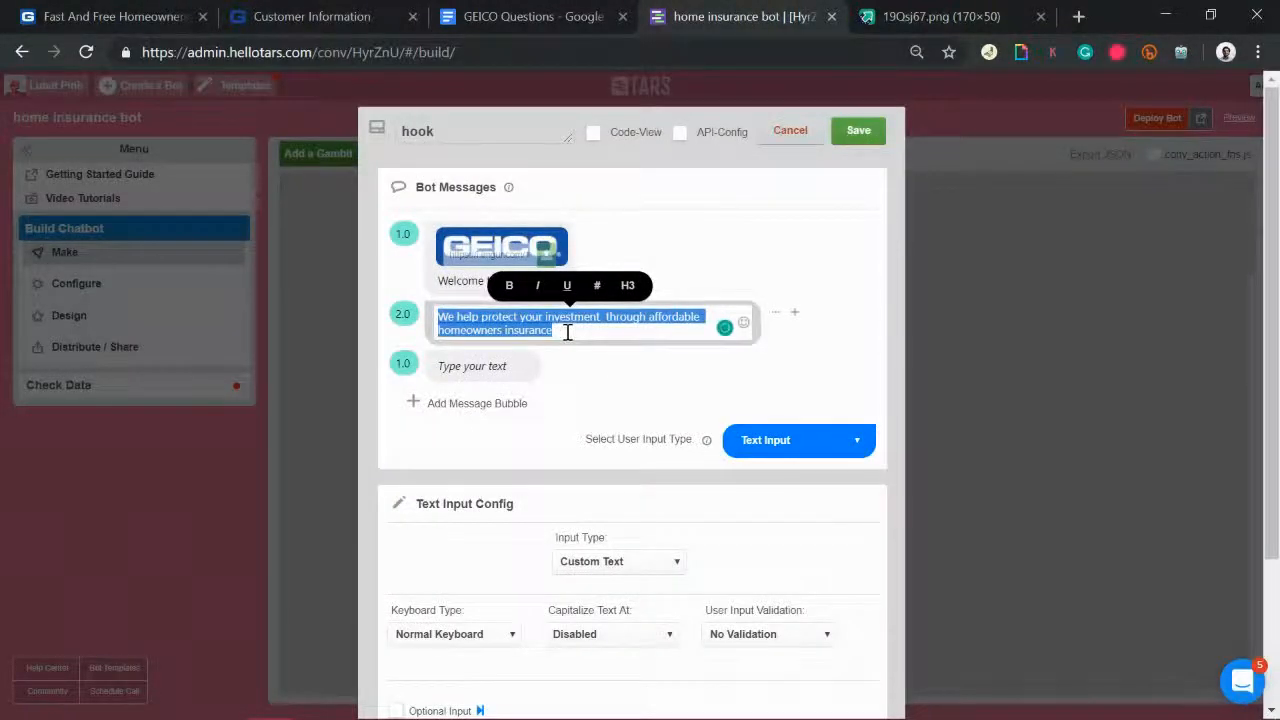
{"action": "left_click", "coordinate": [567, 333]}
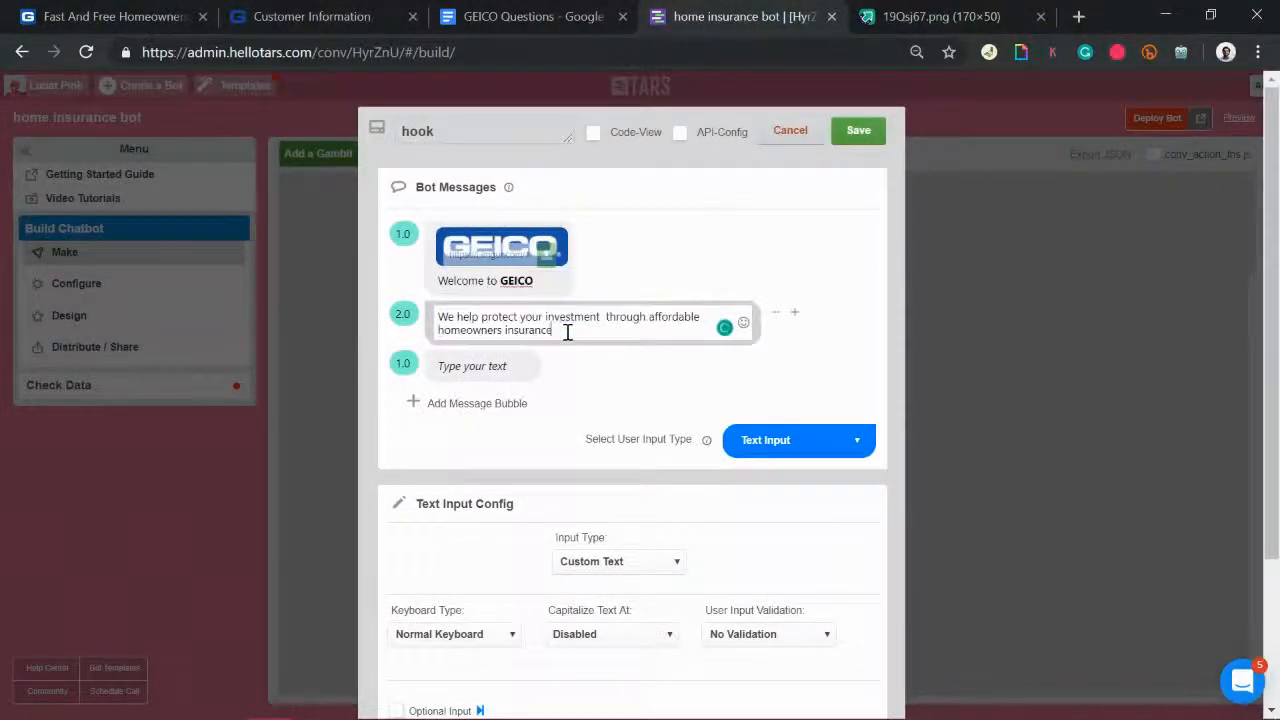
{"action": "left_click_drag", "start_coordinate": [567, 333], "coordinate": [424, 309]}
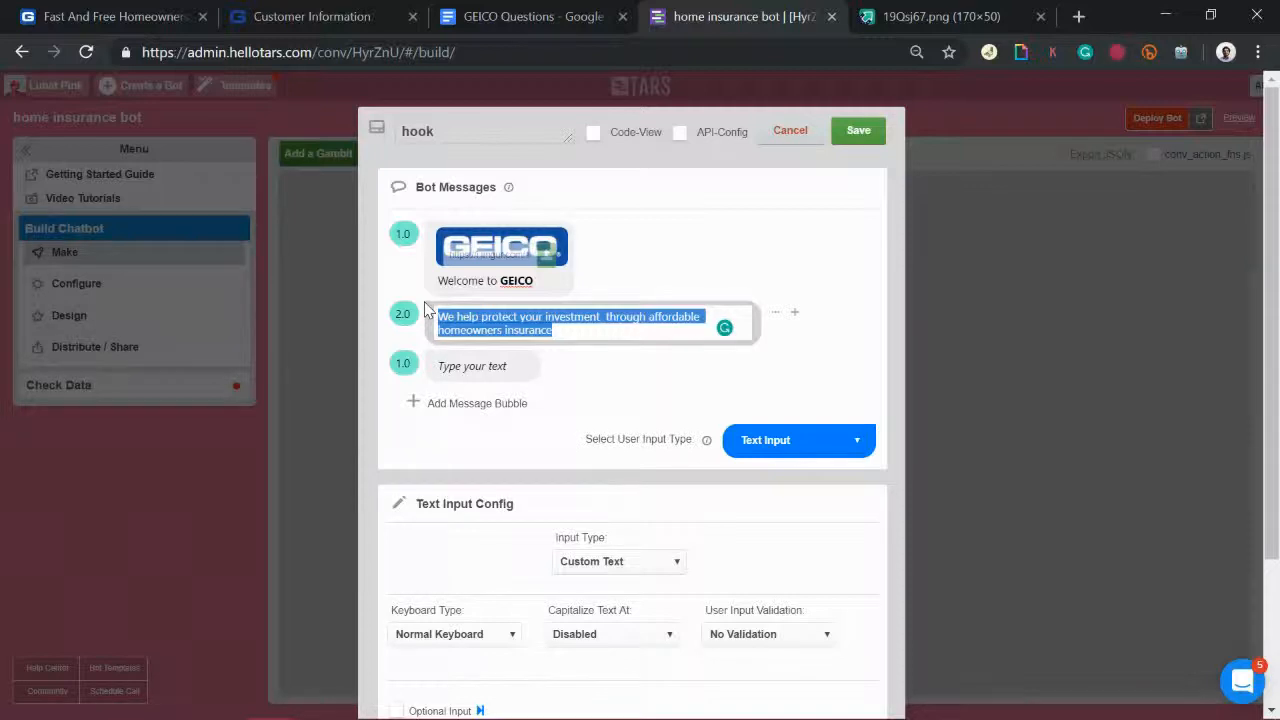
Step: Set the empty third message's delay to 2
{"action": "left_click", "coordinate": [479, 363]}
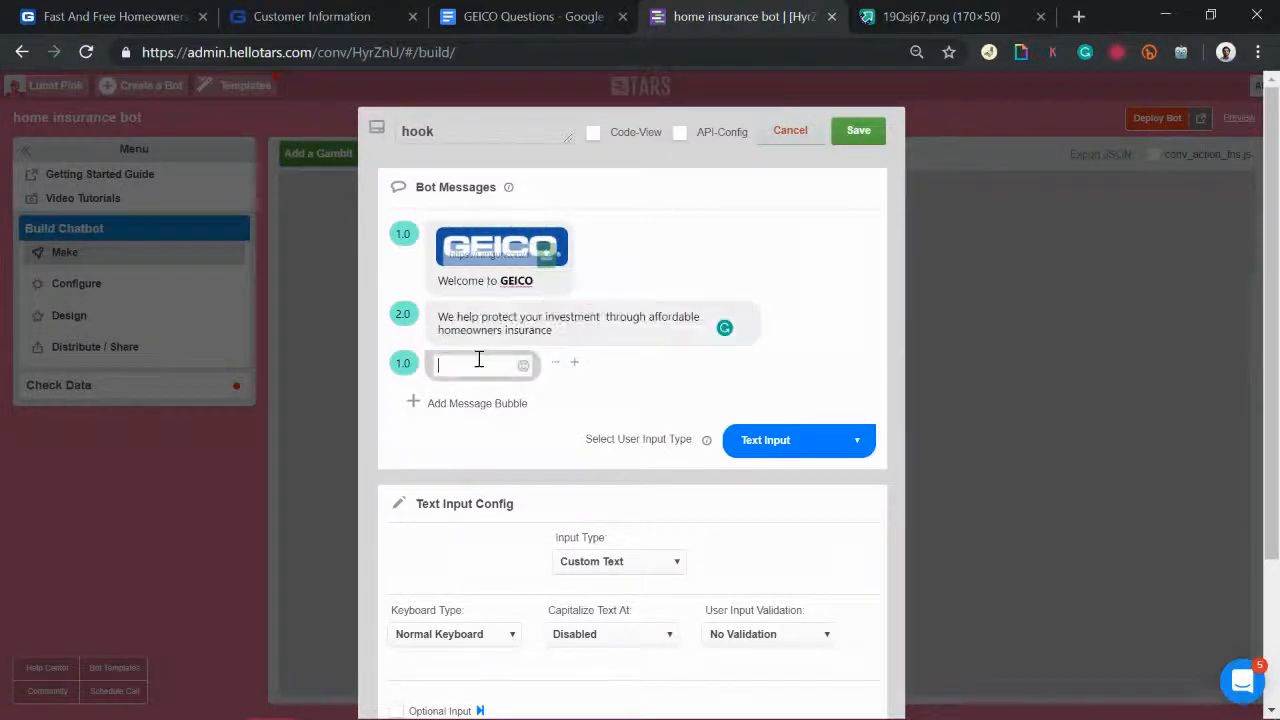
{"action": "left_click_drag", "start_coordinate": [402, 364], "coordinate": [344, 366]}
{"action": "type", "text": "2"}
{"action": "left_click", "coordinate": [470, 365]}
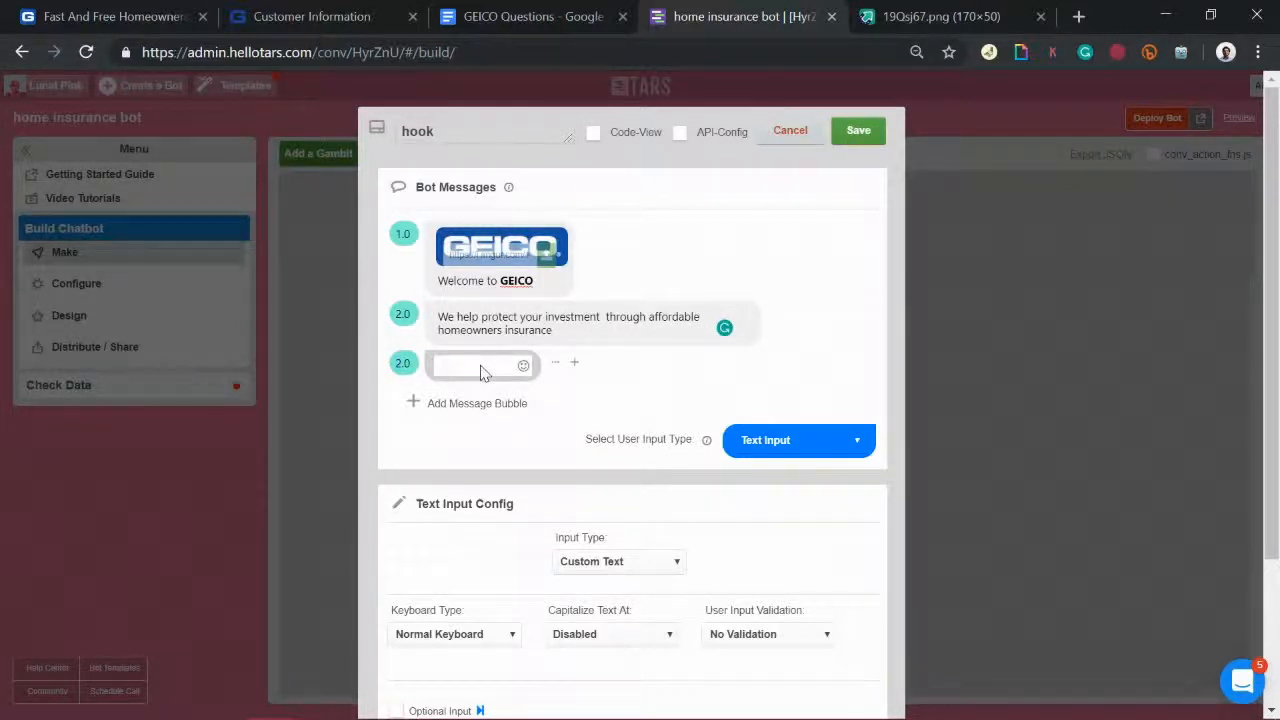
{"action": "left_click", "coordinate": [474, 367]}
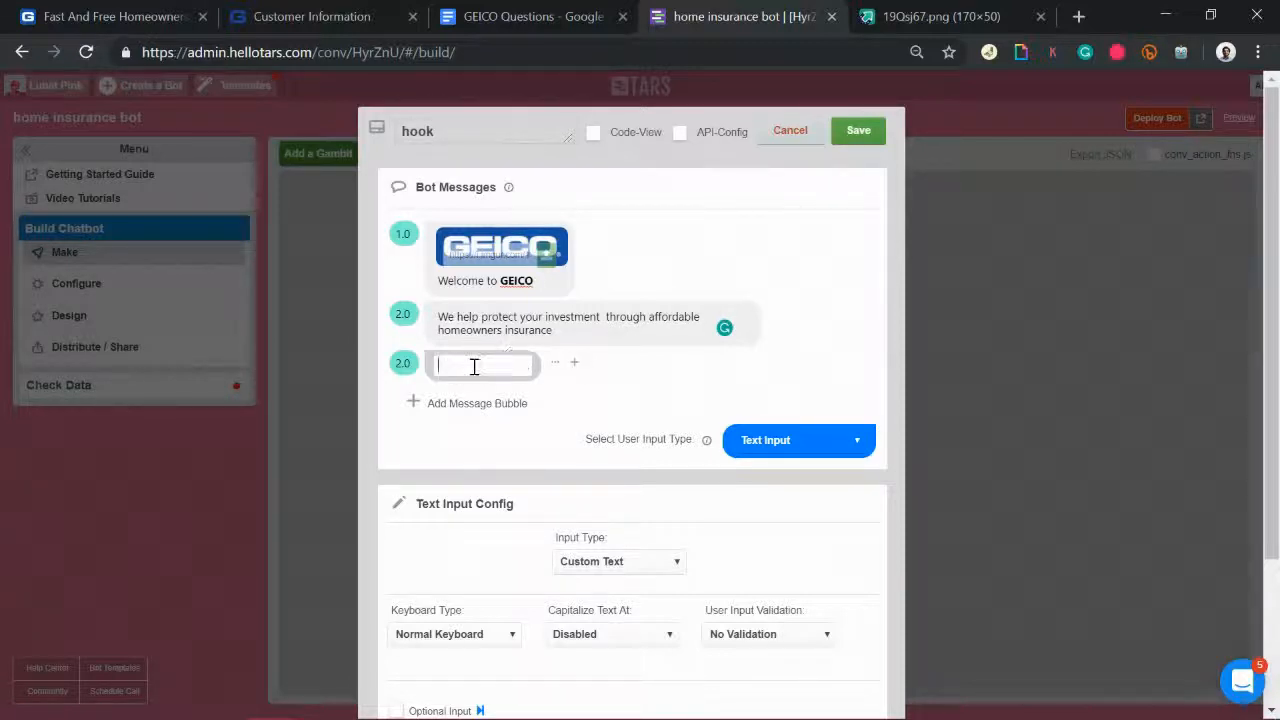
Step: Look over the GEICO pages again, selecting the ZIP code 90041, and return to the builder
{"action": "left_click", "coordinate": [366, 22]}
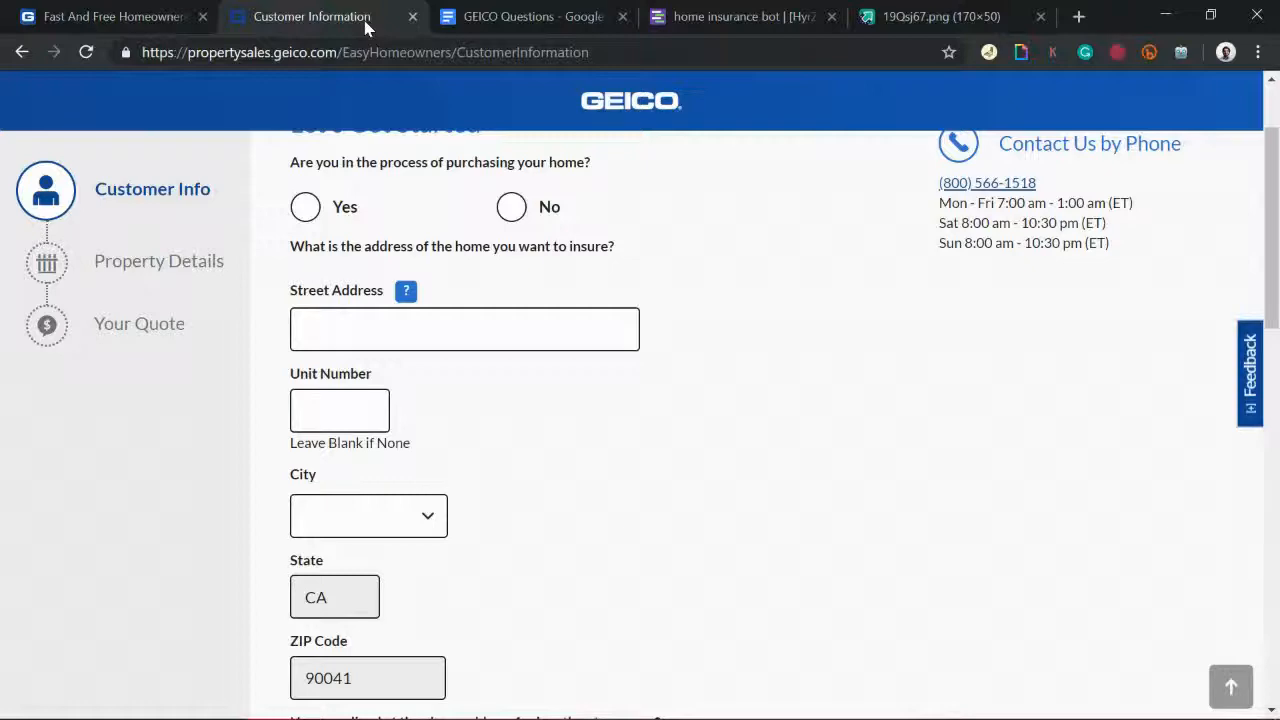
{"action": "left_click", "coordinate": [169, 6]}
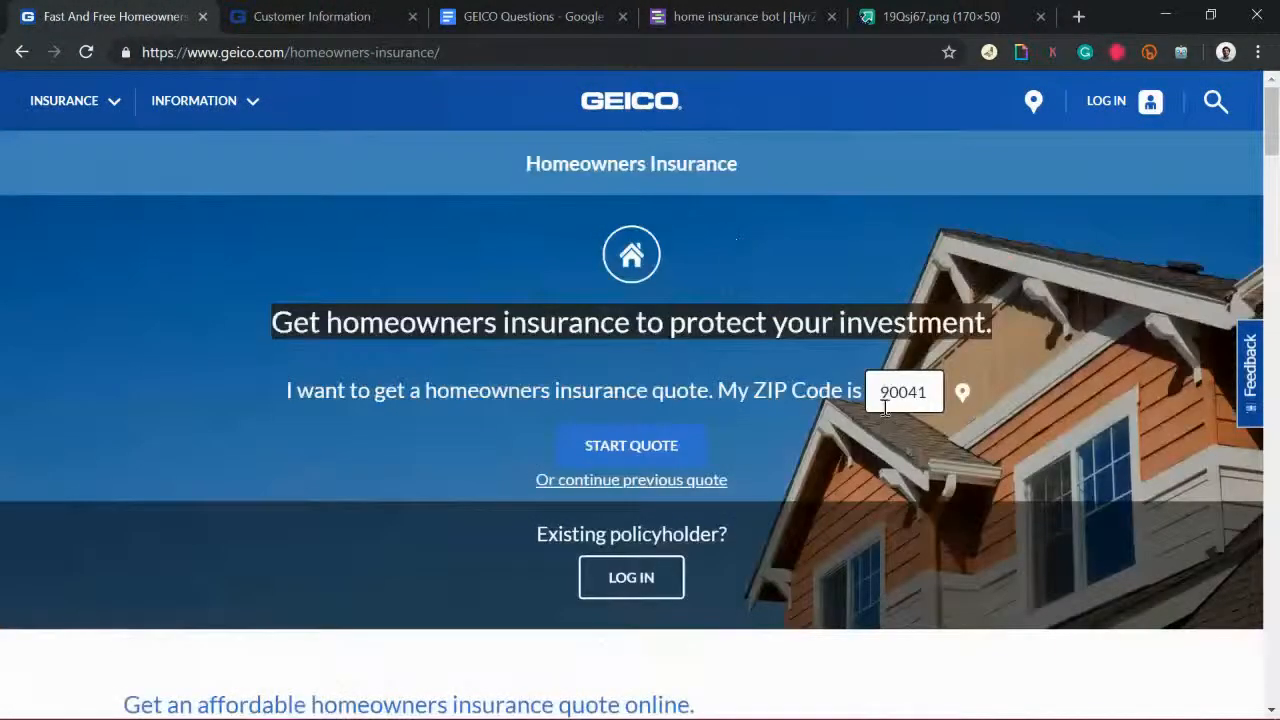
{"action": "left_click_drag", "start_coordinate": [885, 408], "coordinate": [971, 391]}
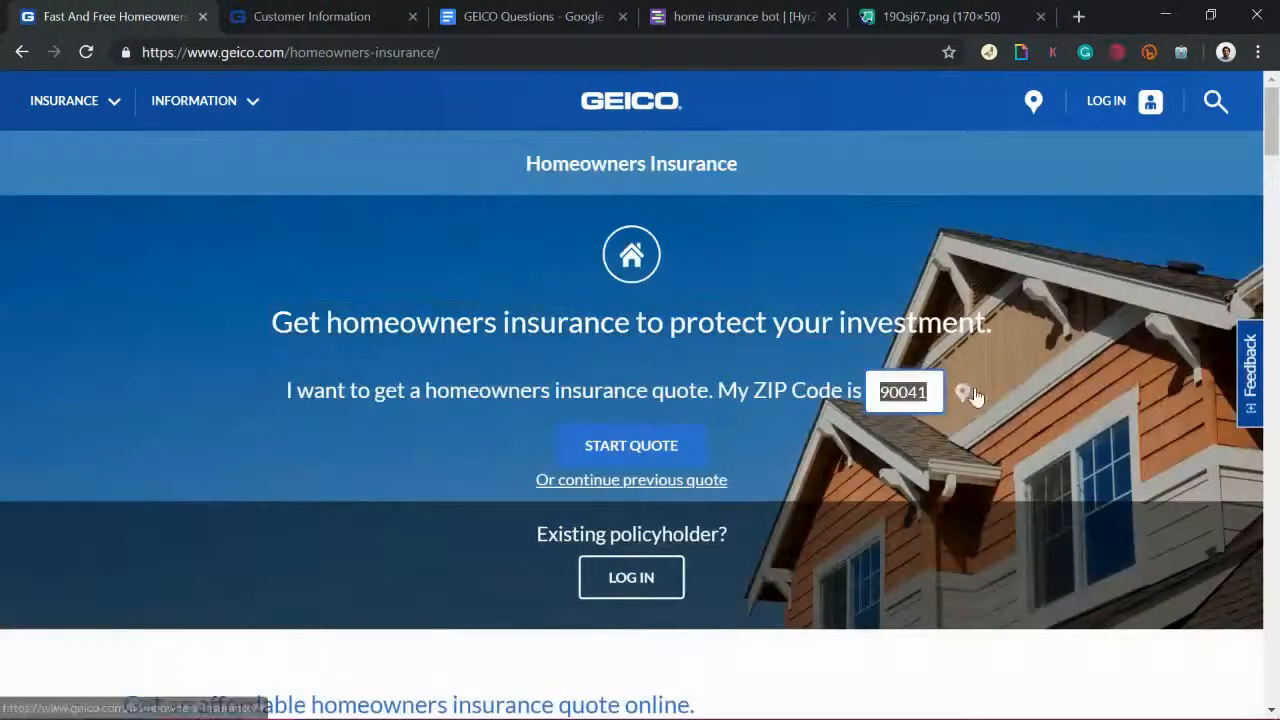
{"action": "left_click", "coordinate": [776, 10]}
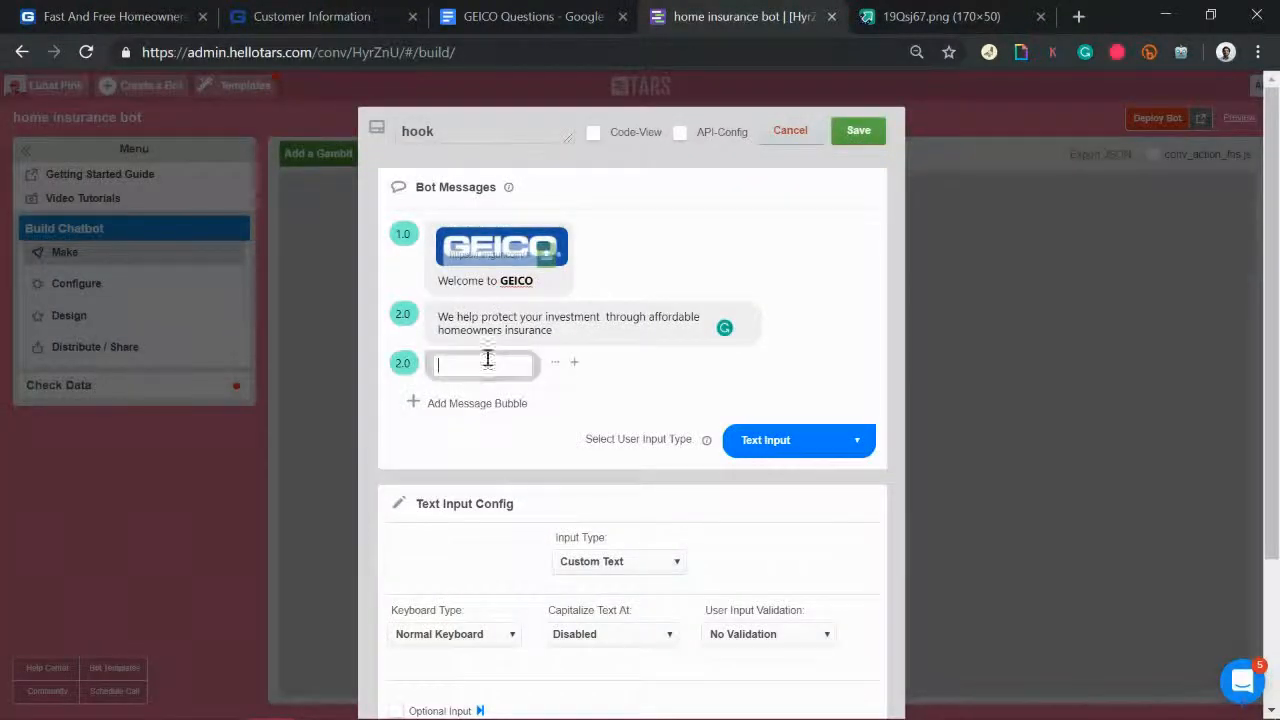
Step: Write the third message offering a free quote in a few minutes, with Buttons as reply type
{"action": "left_click", "coordinate": [487, 362]}
{"action": "type", "text": "If ya"}
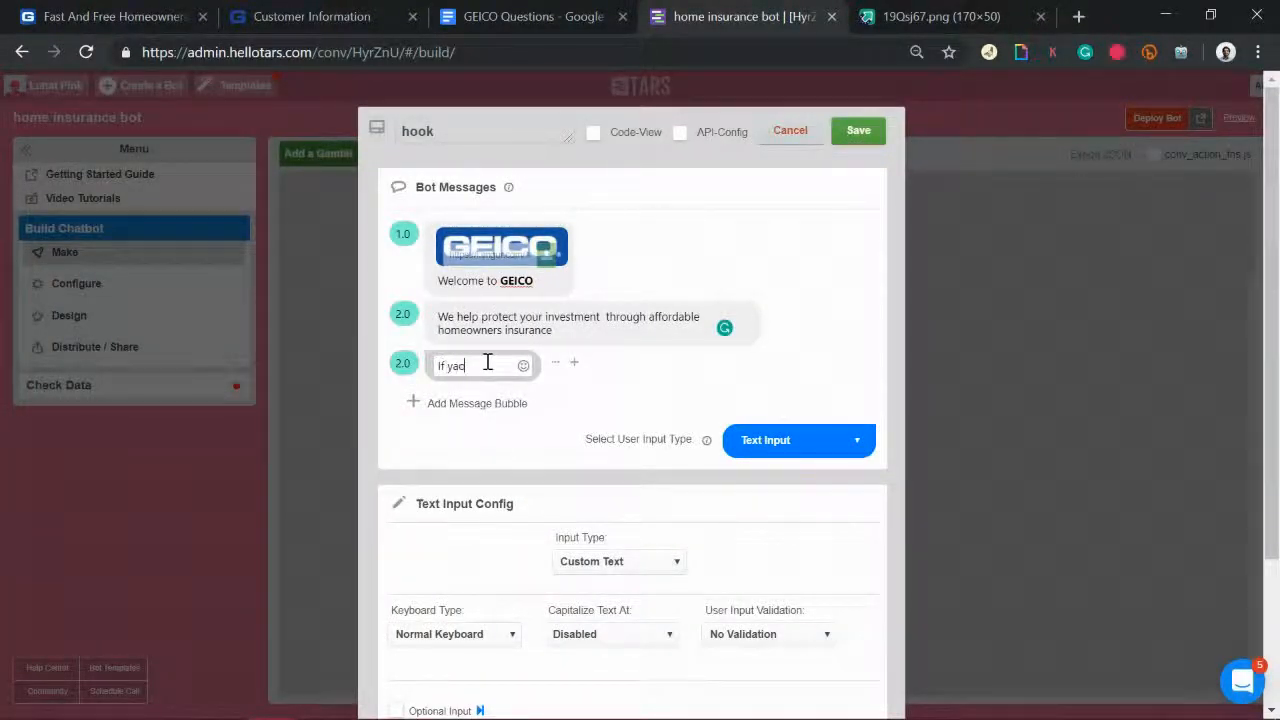
{"action": "key", "text": "BackSpace"}
{"action": "key", "text": "BackSpace"}
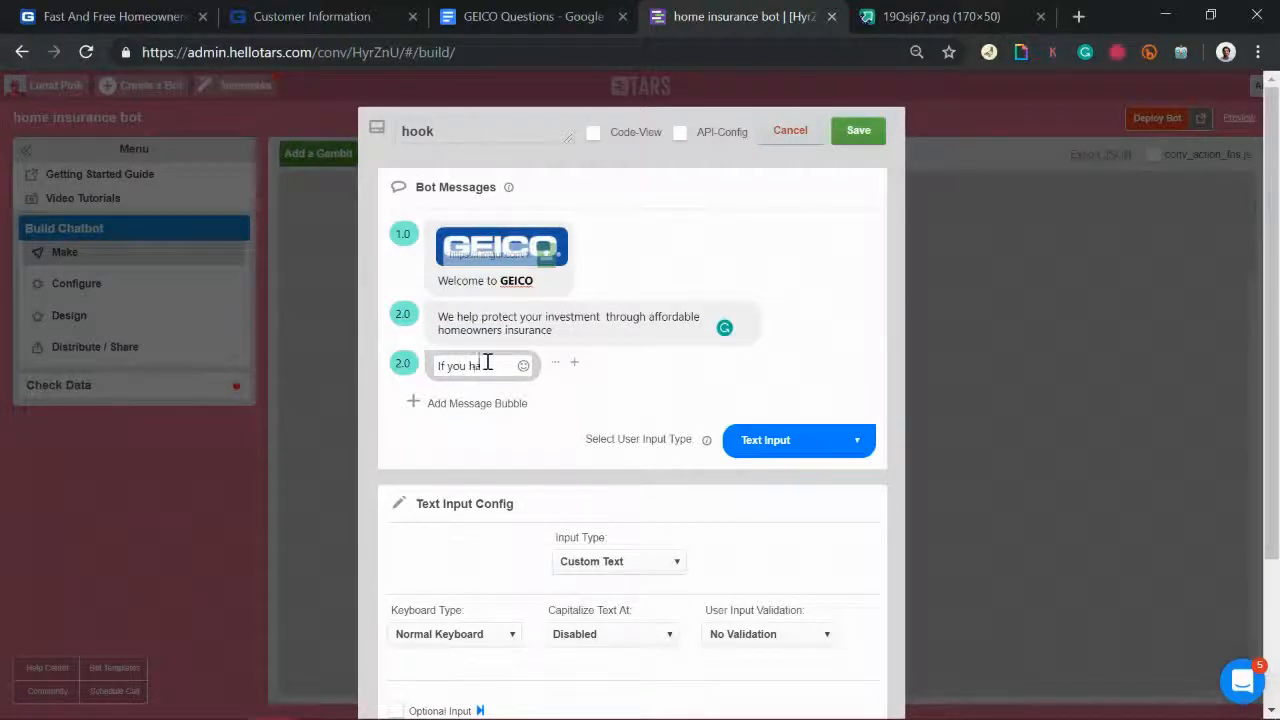
{"action": "type", "text": "u have few minutes, we can"}
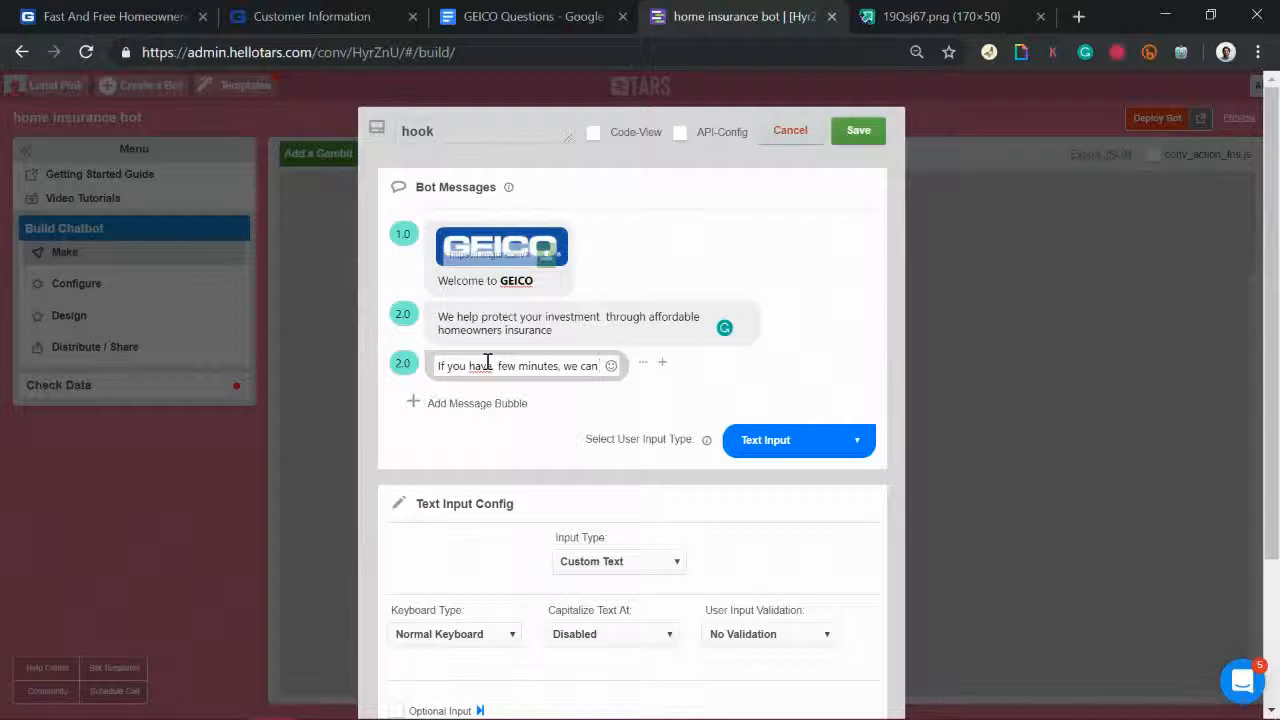
{"action": "type", "text": " get you a f"}
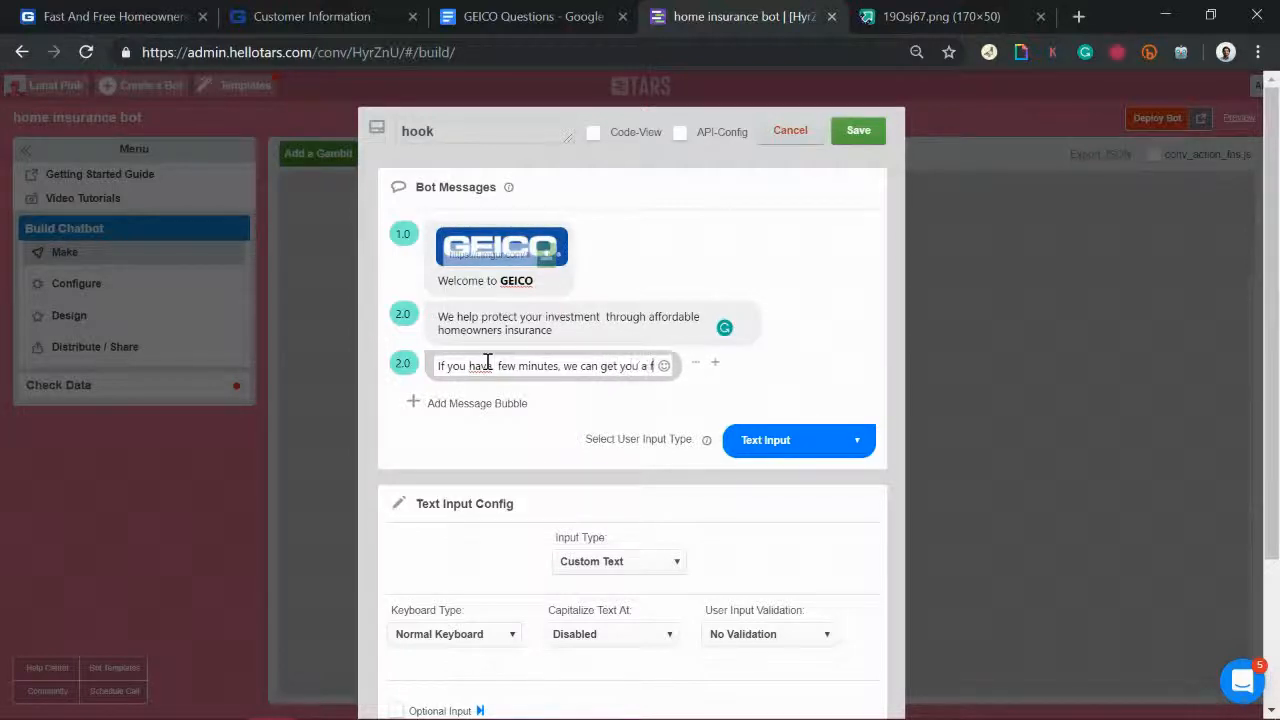
{"action": "type", "text": "ree quote"}
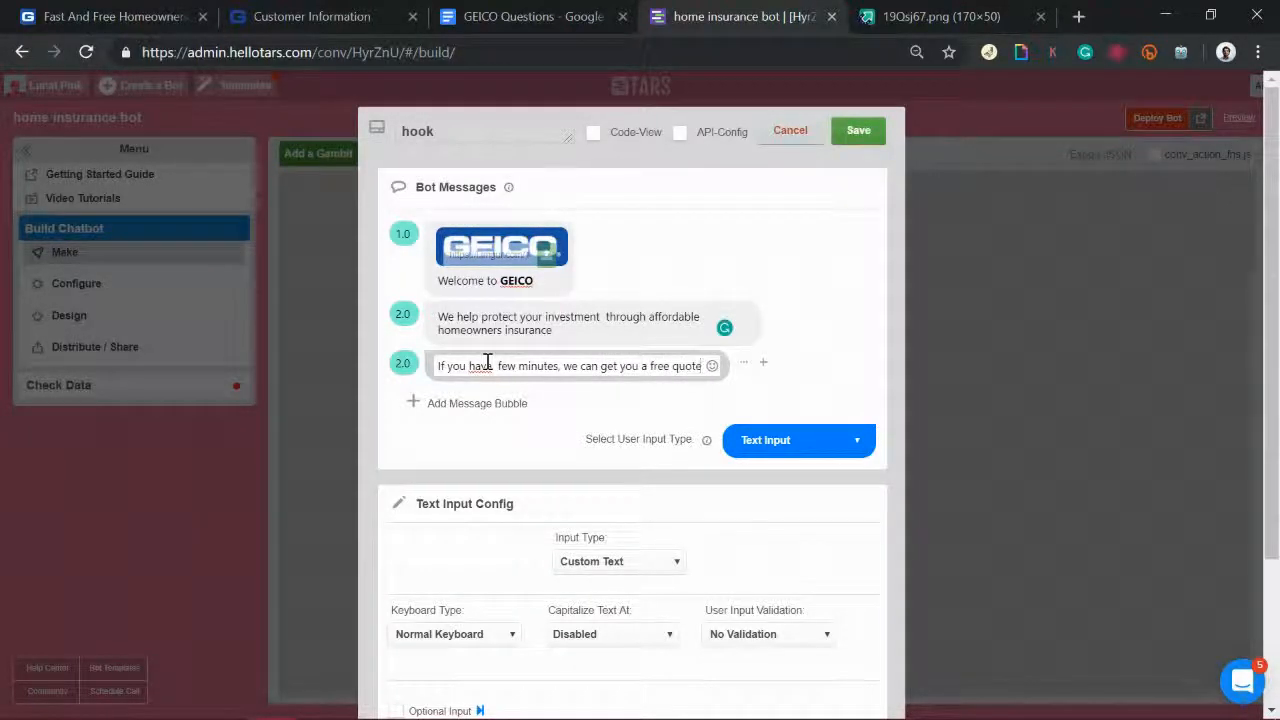
{"action": "left_click_drag", "start_coordinate": [651, 366], "coordinate": [838, 370]}
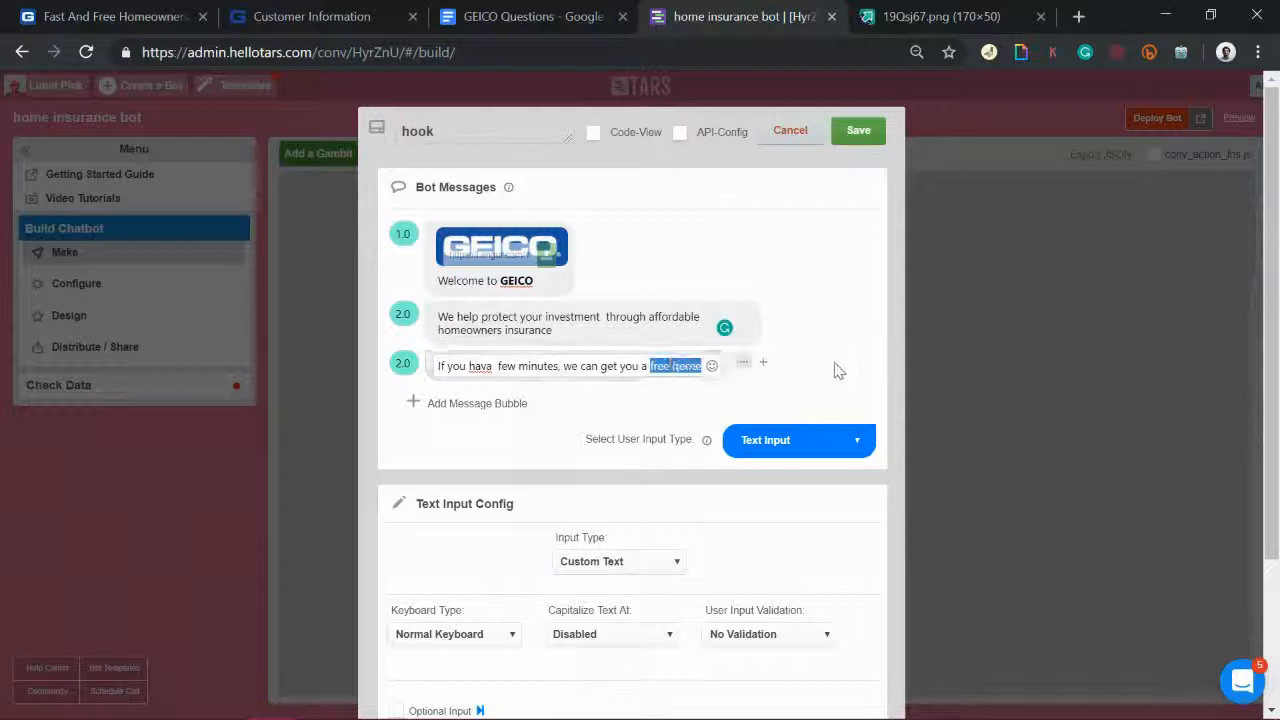
{"action": "left_click", "coordinate": [803, 447]}
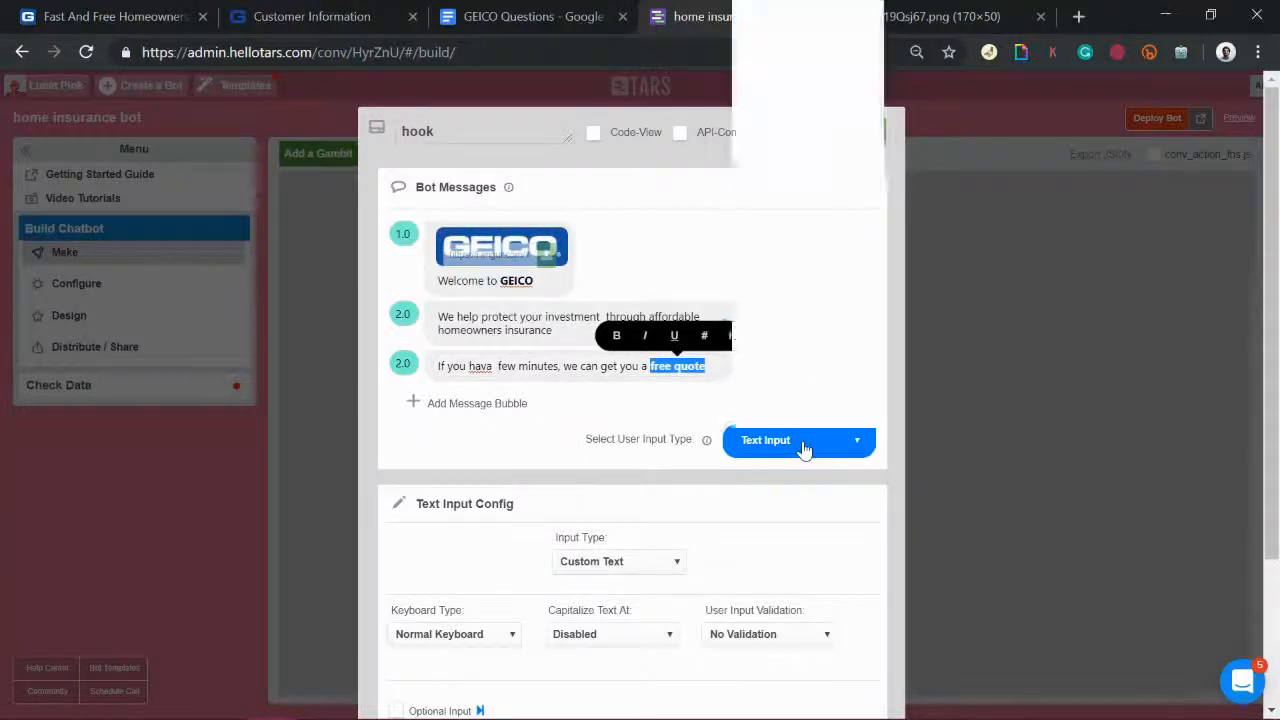
{"action": "left_click", "coordinate": [771, 114]}
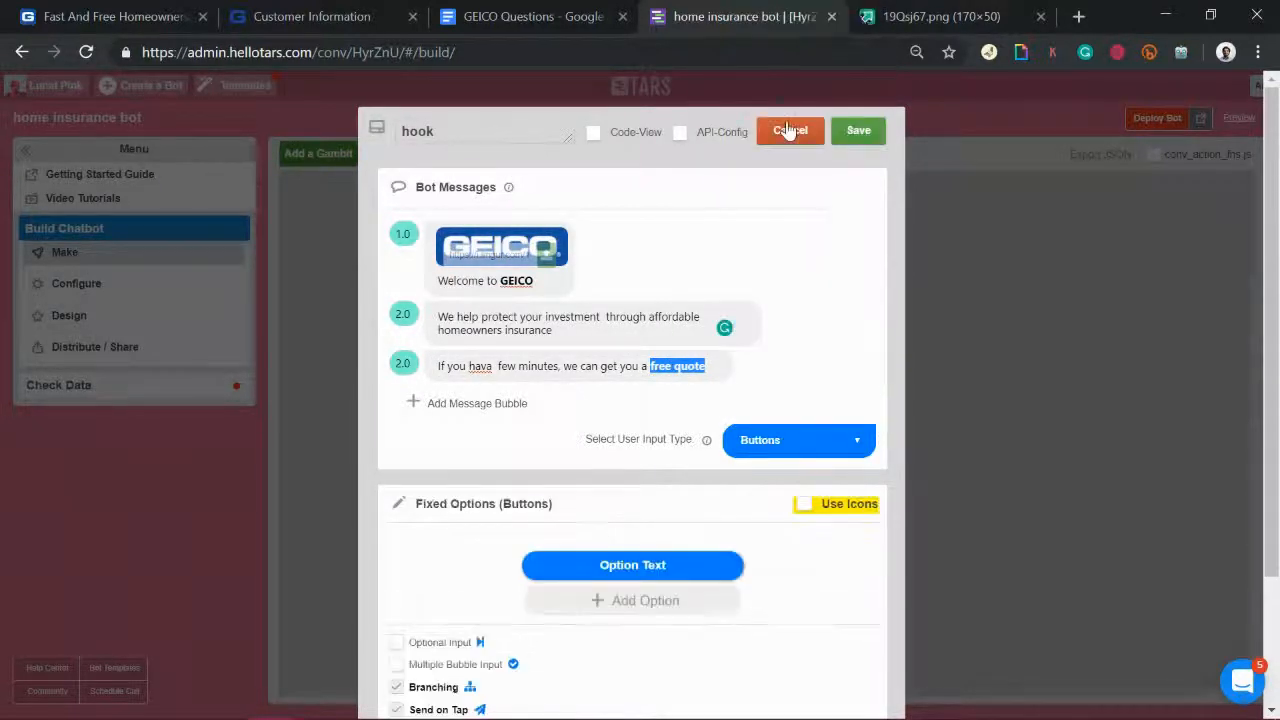
Step: Fix the third message to 'If you have a few minutes' and label the button 'Get a FREE Quote'
{"action": "left_click", "coordinate": [604, 573]}
{"action": "left_click", "coordinate": [704, 571]}
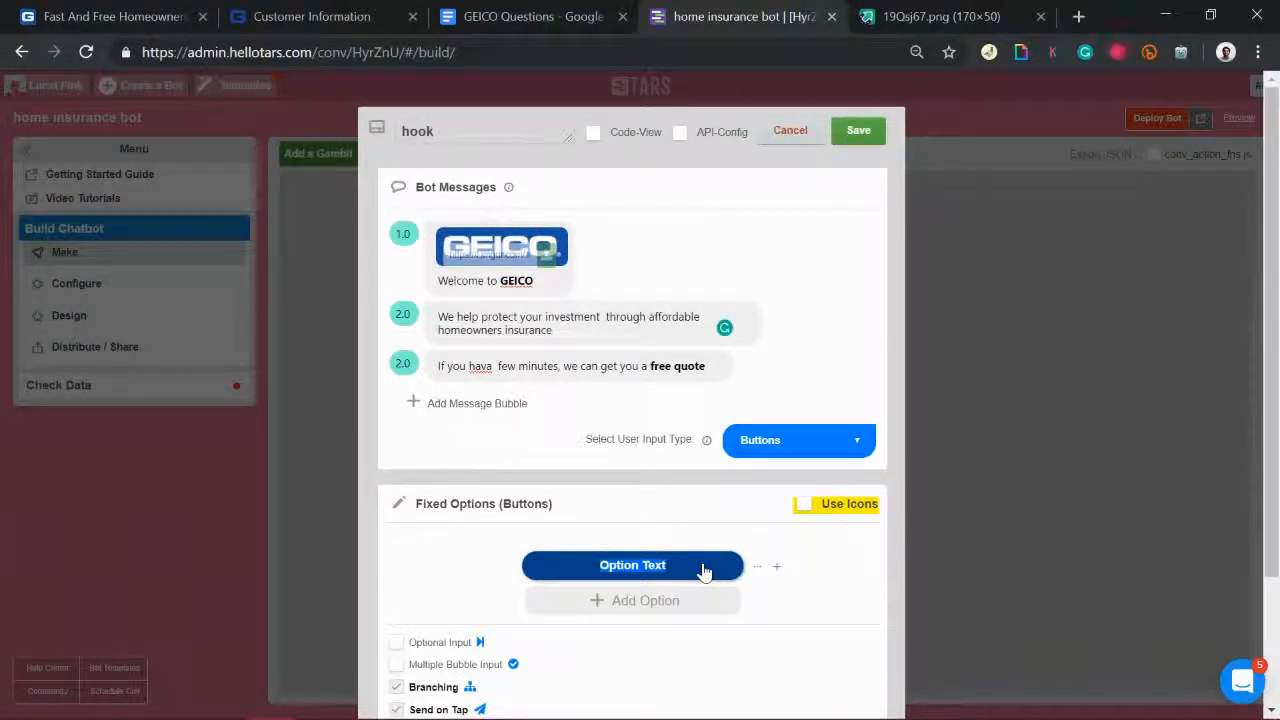
{"action": "left_click", "coordinate": [490, 366]}
{"action": "left_click_drag", "start_coordinate": [494, 366], "coordinate": [571, 363]}
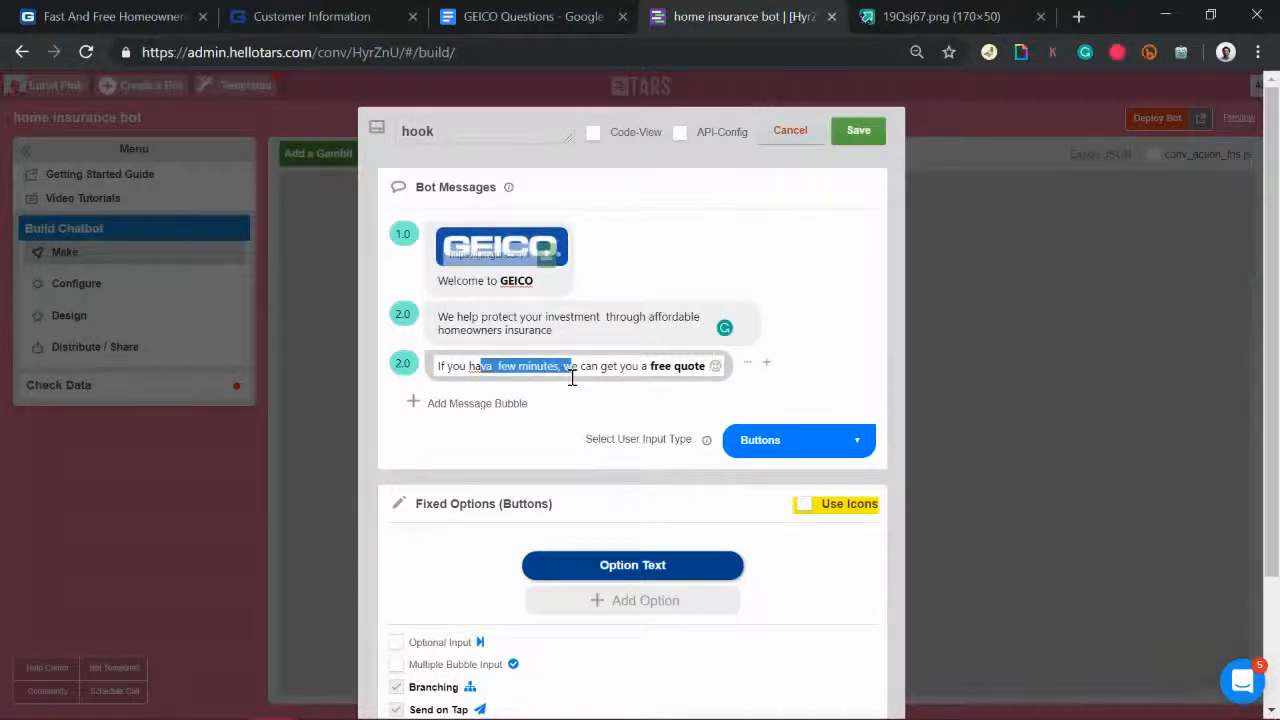
{"action": "left_click", "coordinate": [493, 368]}
{"action": "type", "text": "a"}
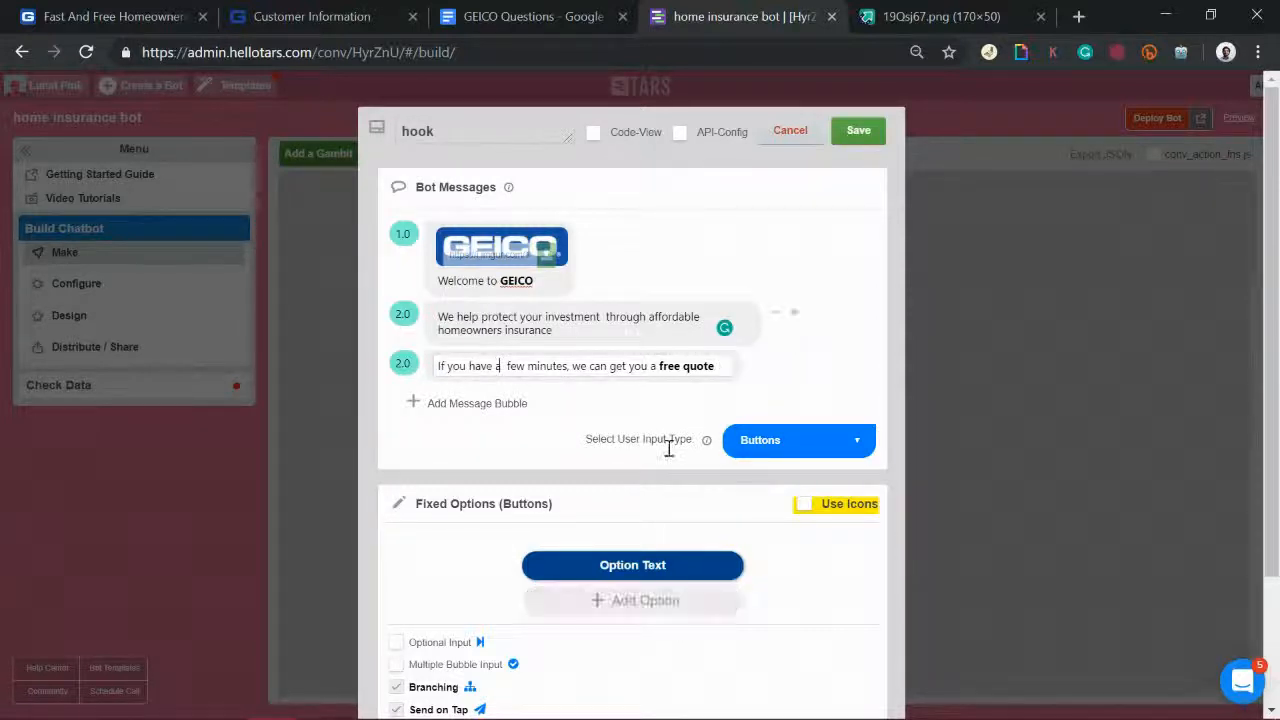
{"action": "key", "text": "BackSpace"}
{"action": "key", "text": "BackSpace"}
{"action": "key", "text": "BackSpace"}
{"action": "key", "text": "BackSpace"}
{"action": "key", "text": "BackSpace"}
{"action": "key", "text": "BackSpace"}
{"action": "key", "text": "BackSpace"}
{"action": "key", "text": "BackSpace"}
{"action": "key", "text": "BackSpace"}
{"action": "type", "text": "Get a FREE Quote"}
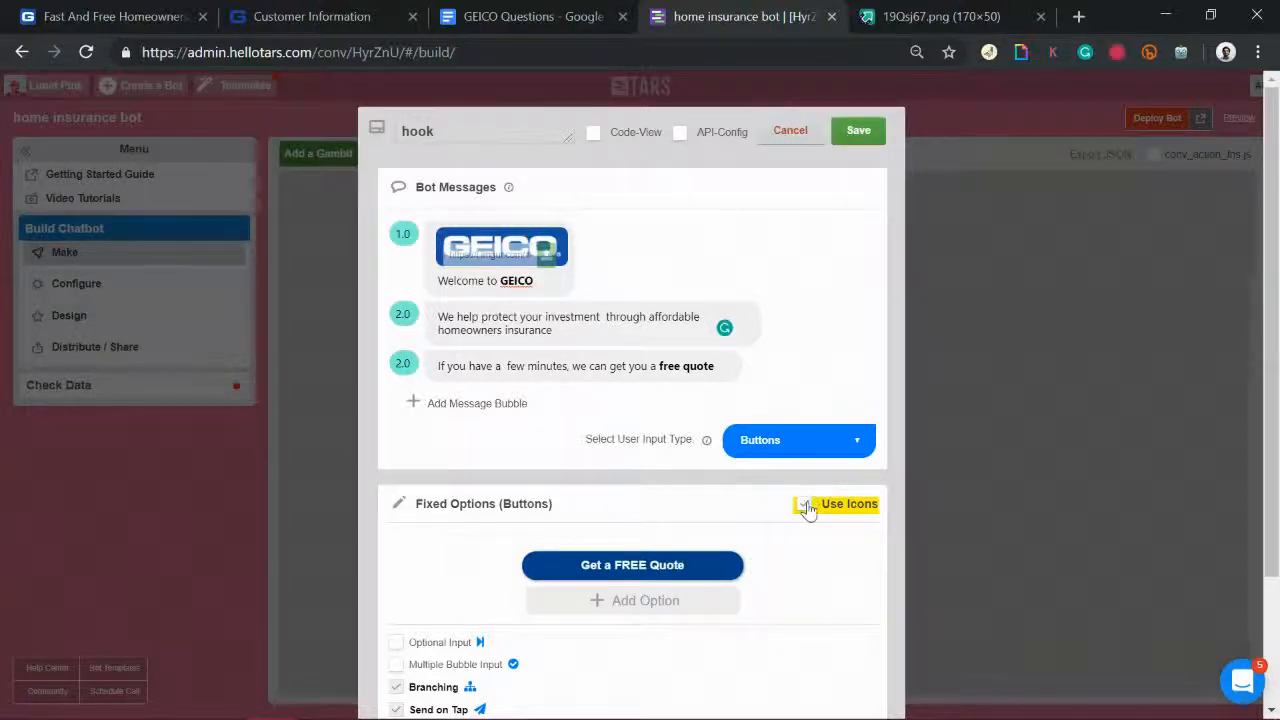
Step: Turn on button icons, give 'Get a FREE Quote' a clipboard-check icon, and add a fourth bubble
{"action": "left_click", "coordinate": [792, 518]}
{"action": "scroll", "coordinate": [837, 554], "scroll_direction": "down", "scroll_amount": 2}
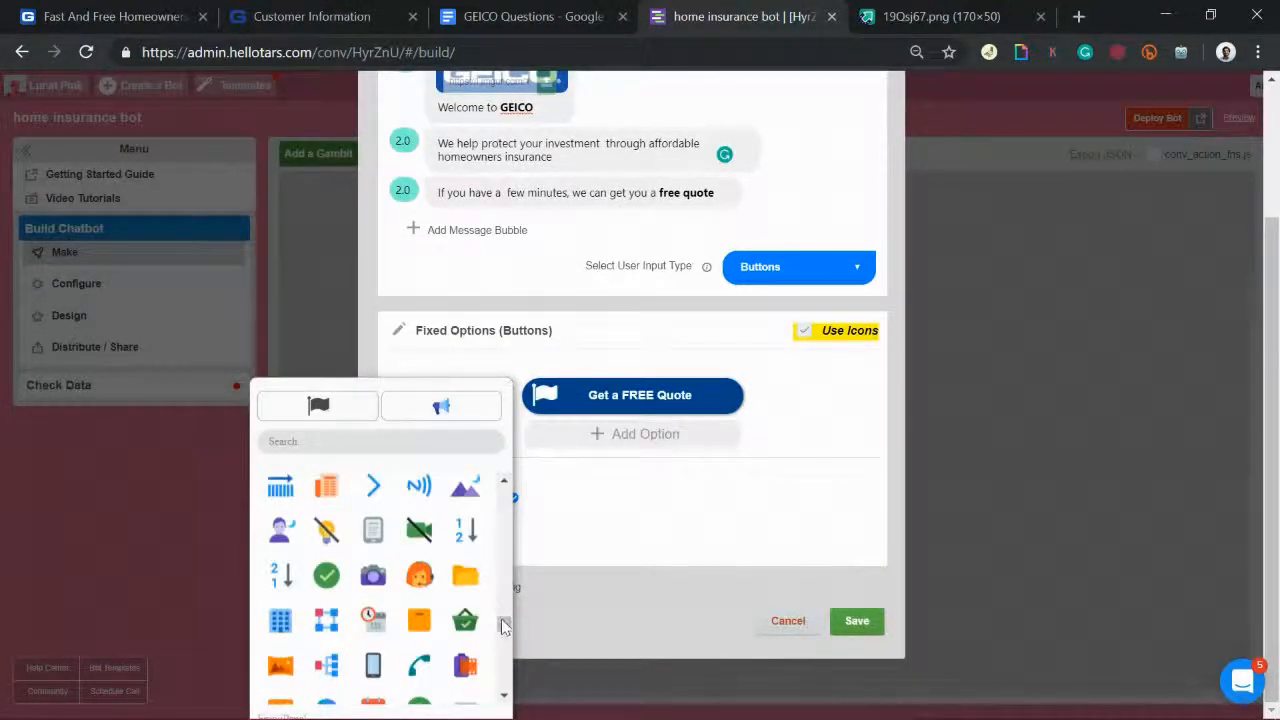
{"action": "left_click_drag", "start_coordinate": [503, 626], "coordinate": [503, 588]}
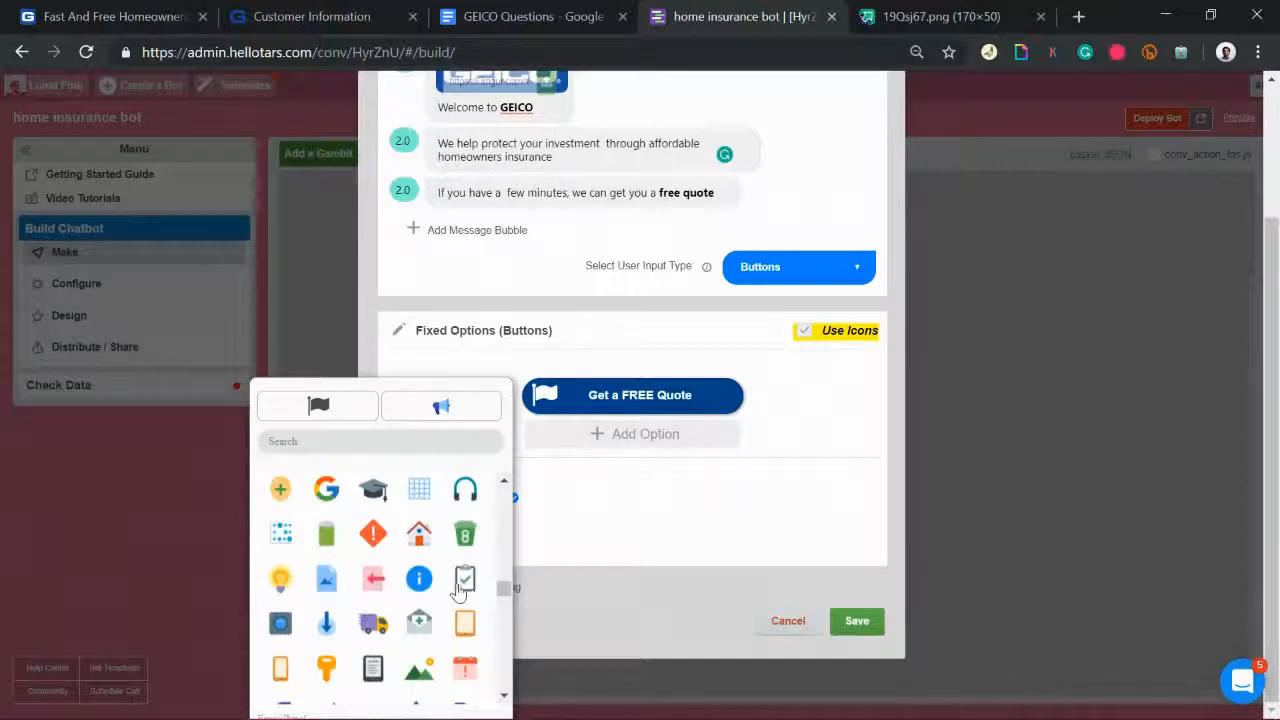
{"action": "left_click", "coordinate": [459, 590]}
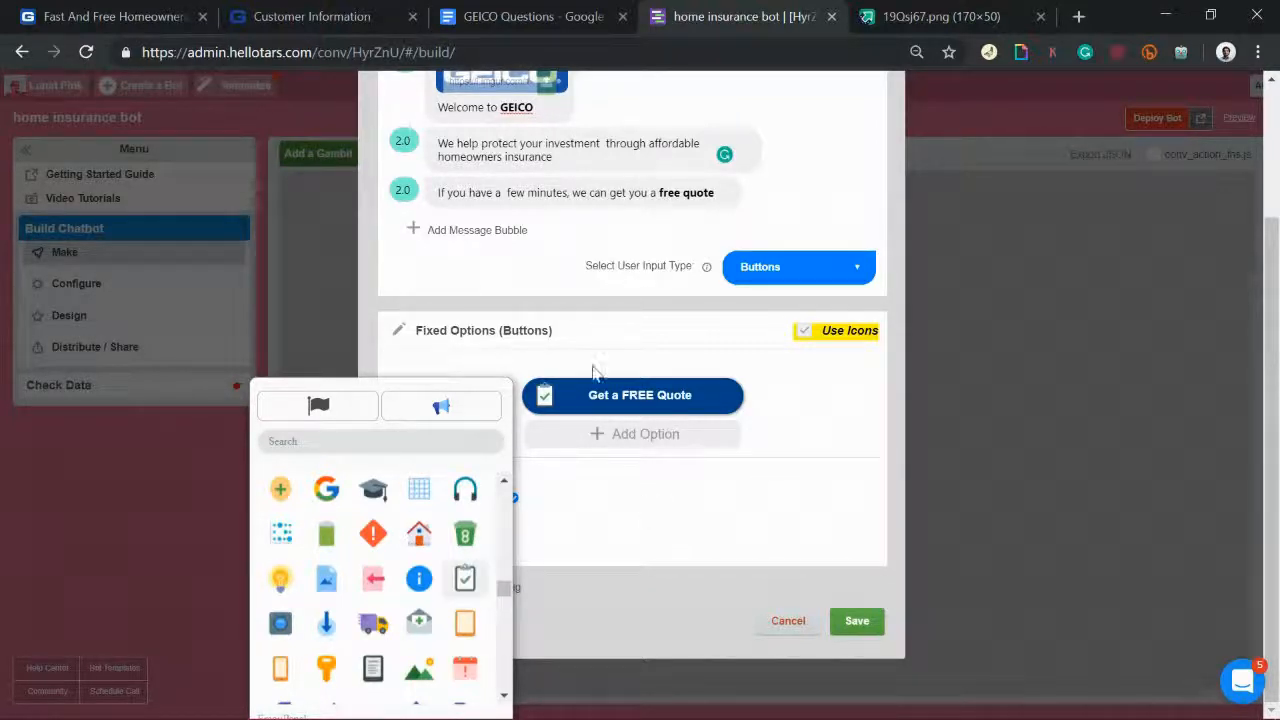
{"action": "left_click", "coordinate": [543, 395]}
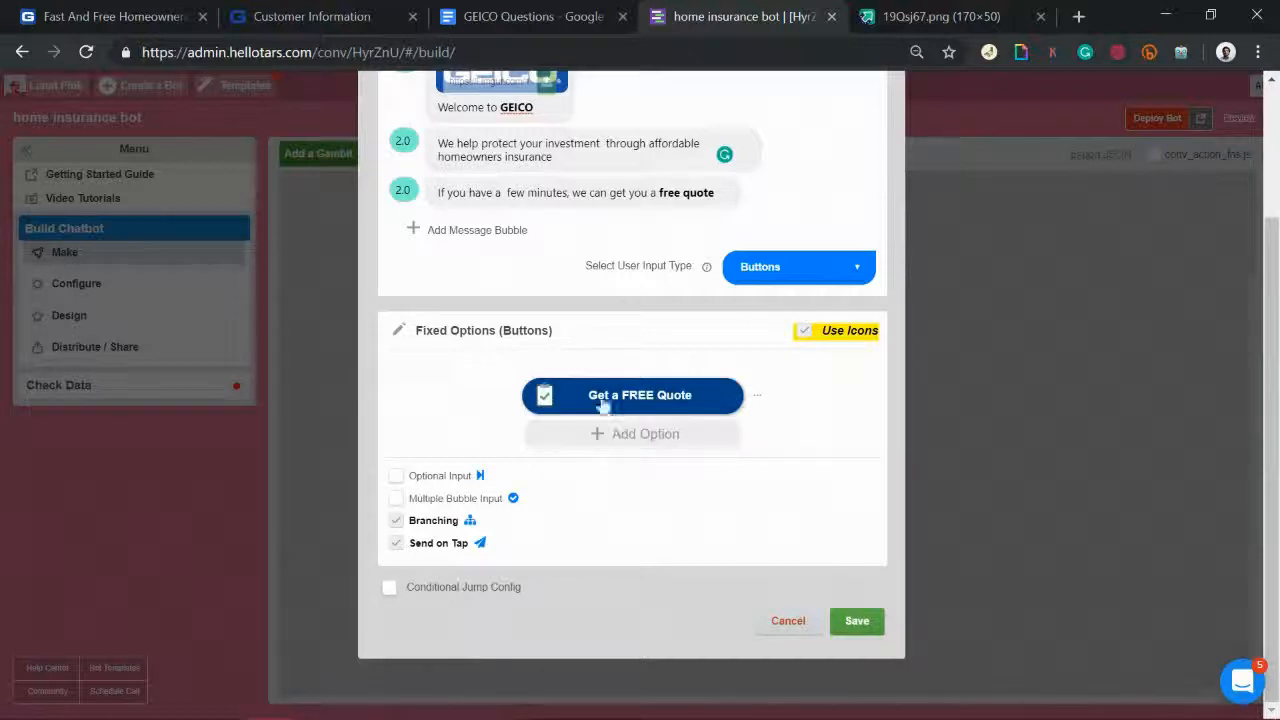
{"action": "left_click", "coordinate": [500, 232]}
Step: Draft a 'Wht is your zipcode?' question with a second option, then delete both
{"action": "type", "text": "Wht i"}
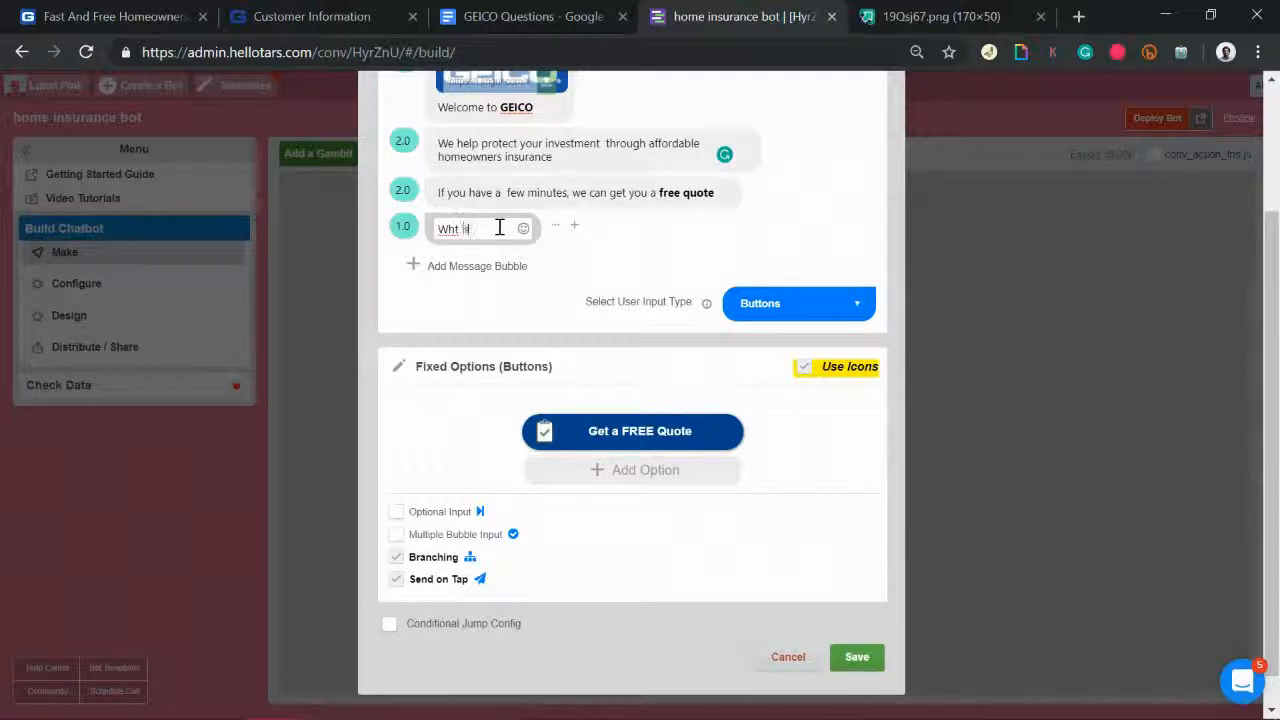
{"action": "type", "text": "s your zipcode?"}
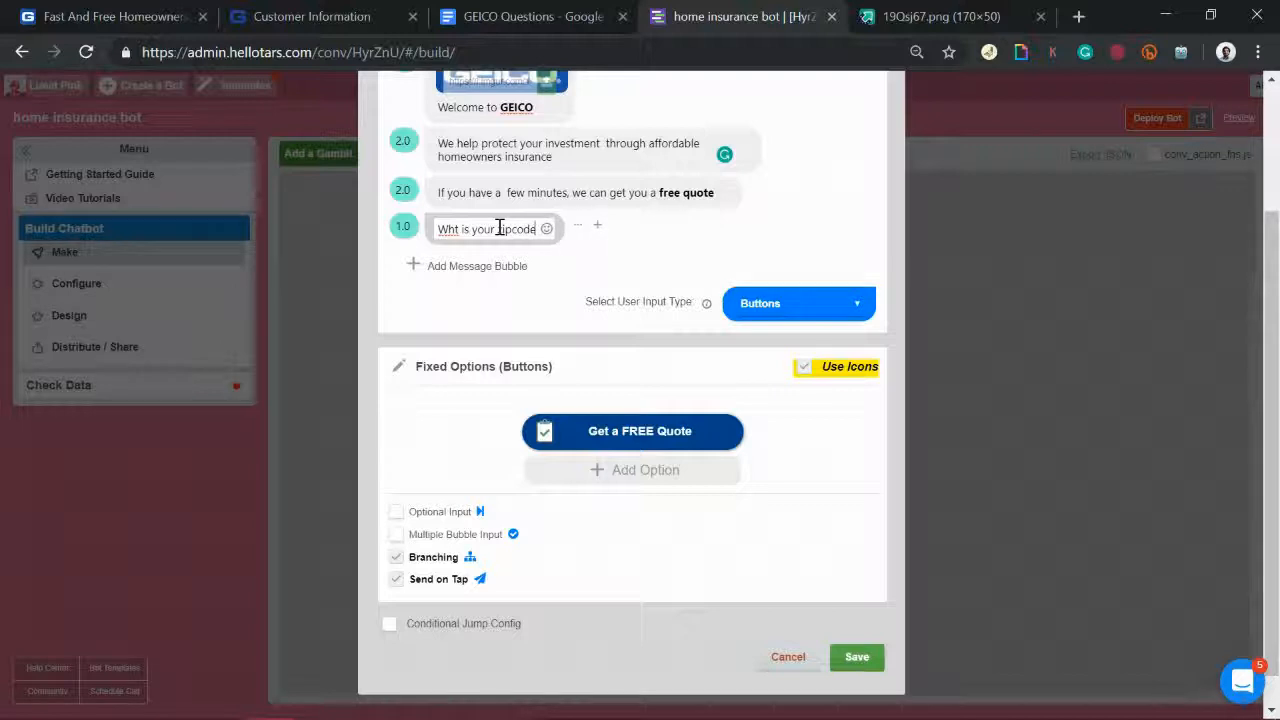
{"action": "left_click", "coordinate": [612, 472]}
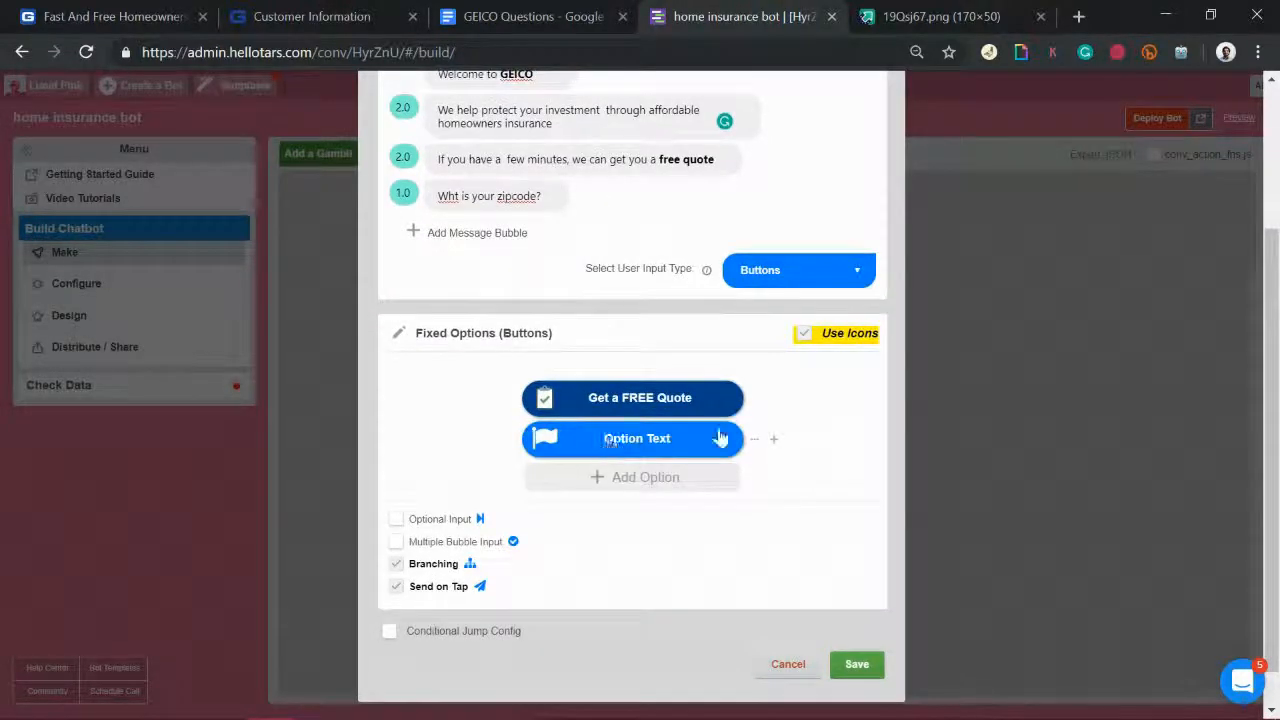
{"action": "type", "text": "G"}
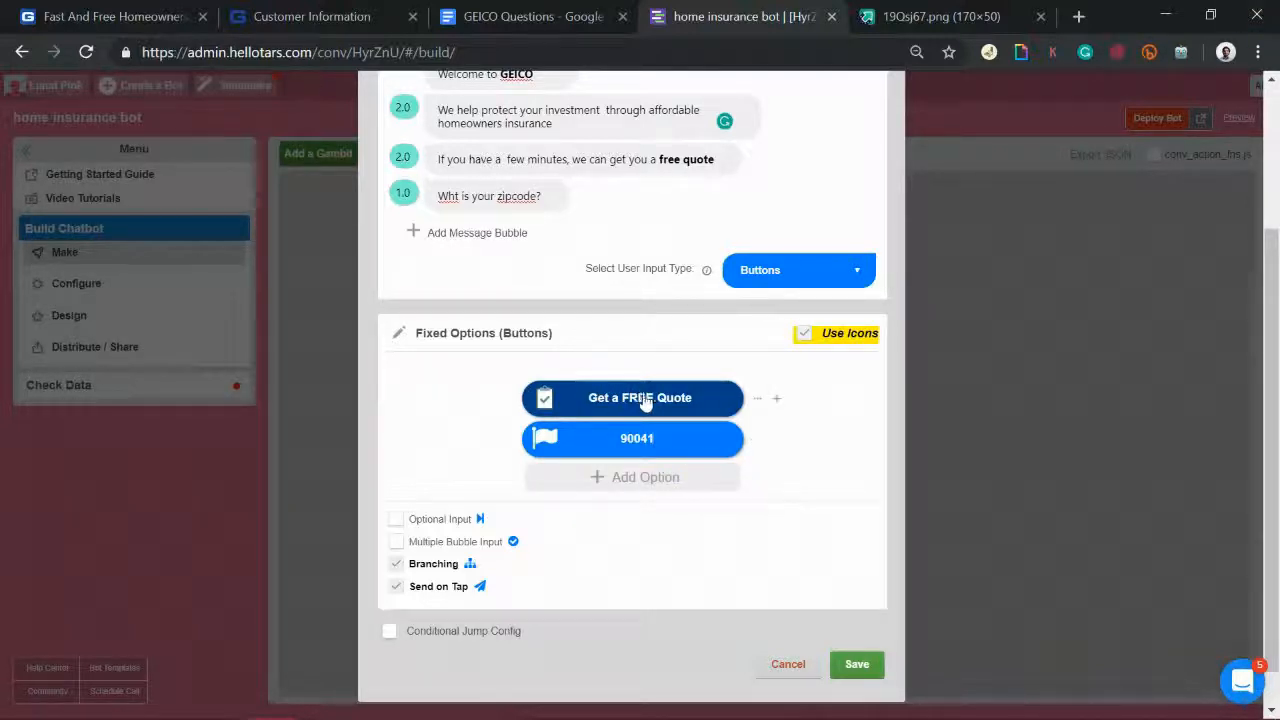
{"action": "left_click", "coordinate": [777, 441]}
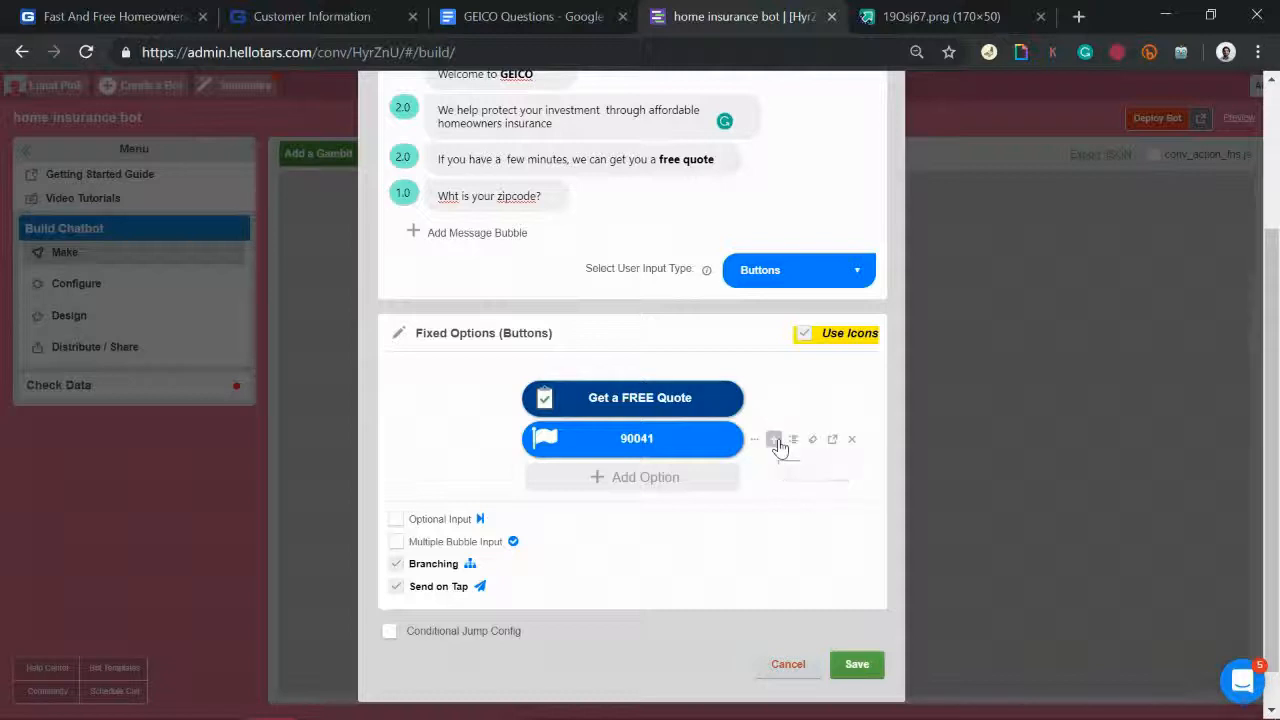
{"action": "left_click", "coordinate": [852, 441]}
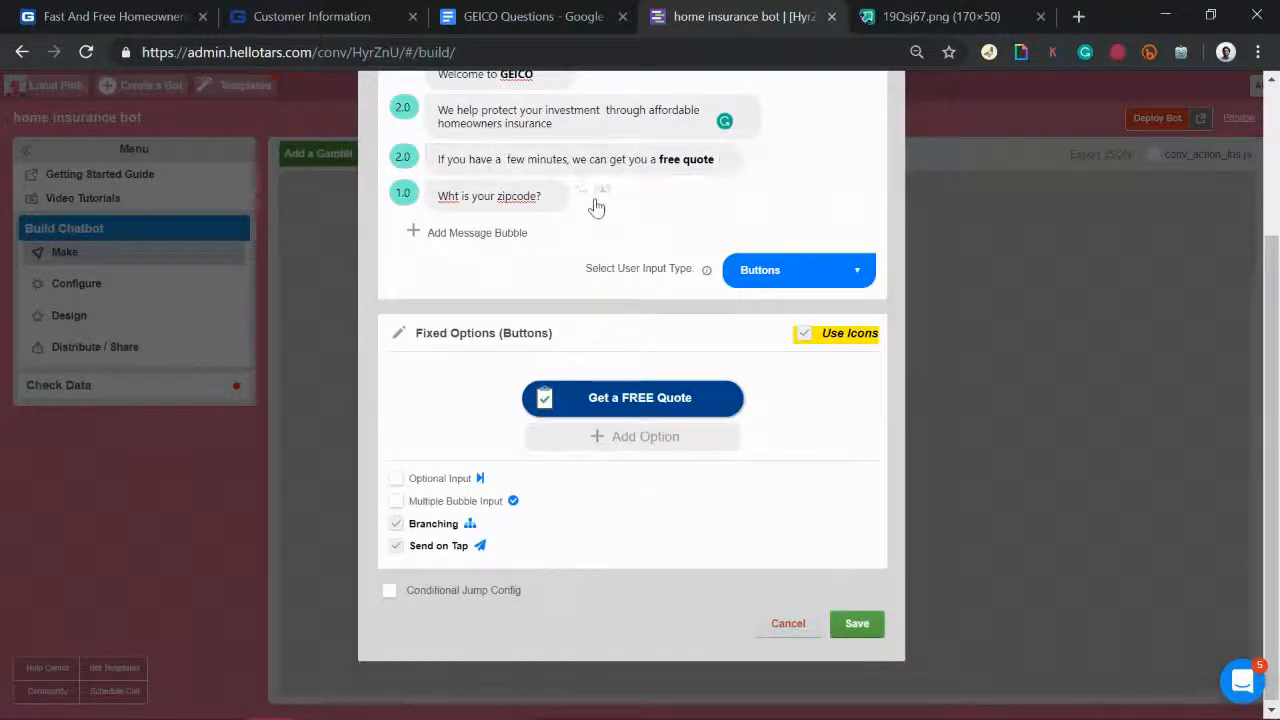
{"action": "left_click", "coordinate": [662, 193]}
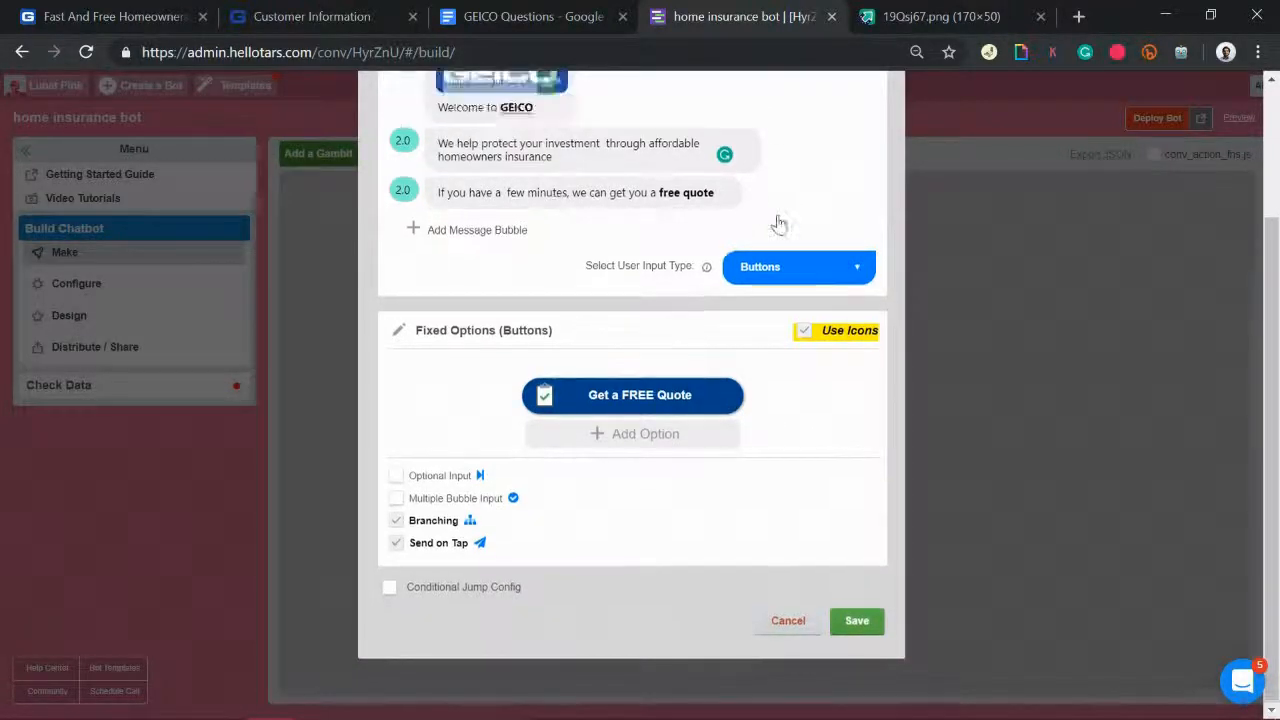
Step: Review the second and third hook messages and save the hook gambit
{"action": "scroll", "coordinate": [776, 220], "scroll_direction": "up", "scroll_amount": 2}
{"action": "mouse_move", "coordinate": [487, 249]}
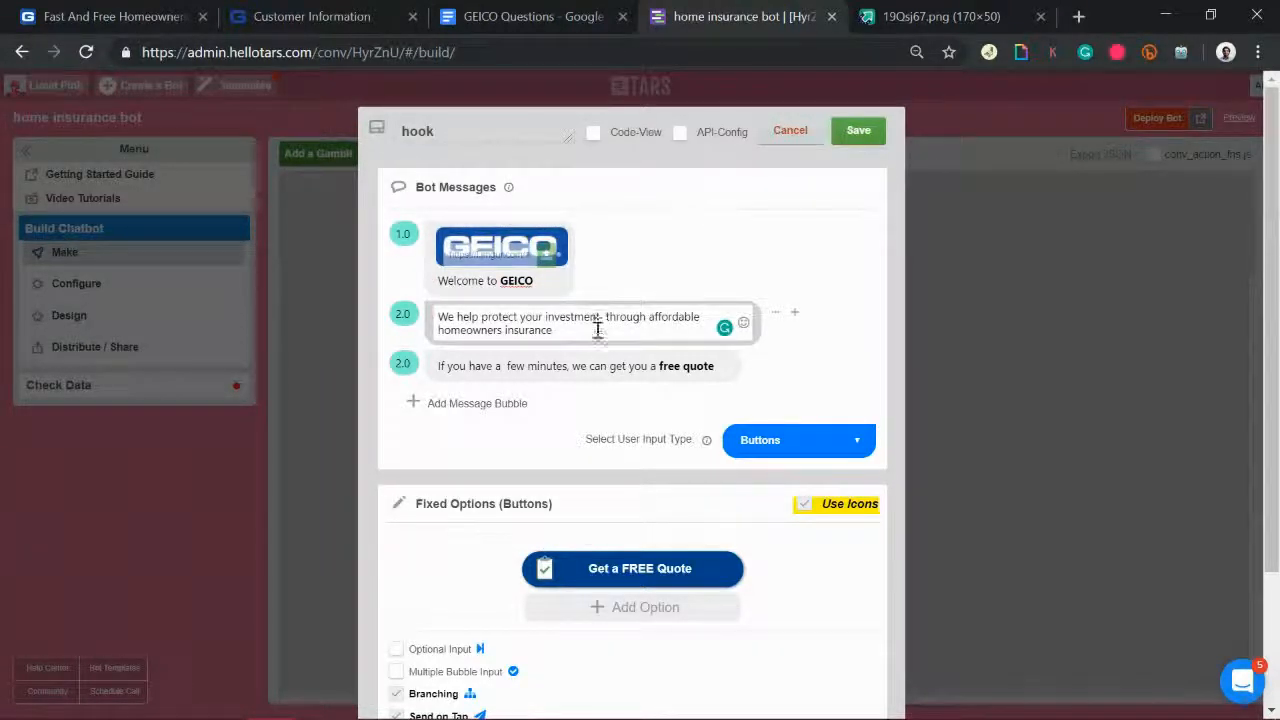
{"action": "left_click_drag", "start_coordinate": [597, 330], "coordinate": [405, 310]}
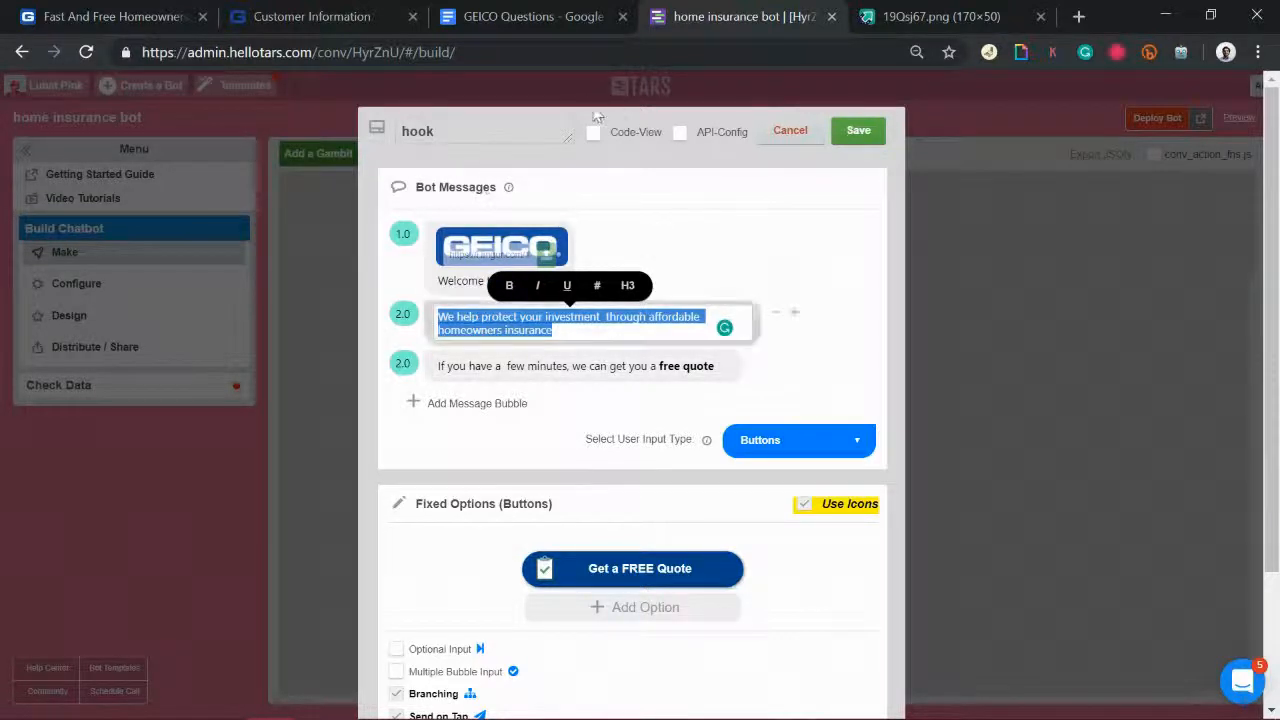
{"action": "left_click_drag", "start_coordinate": [442, 367], "coordinate": [806, 360]}
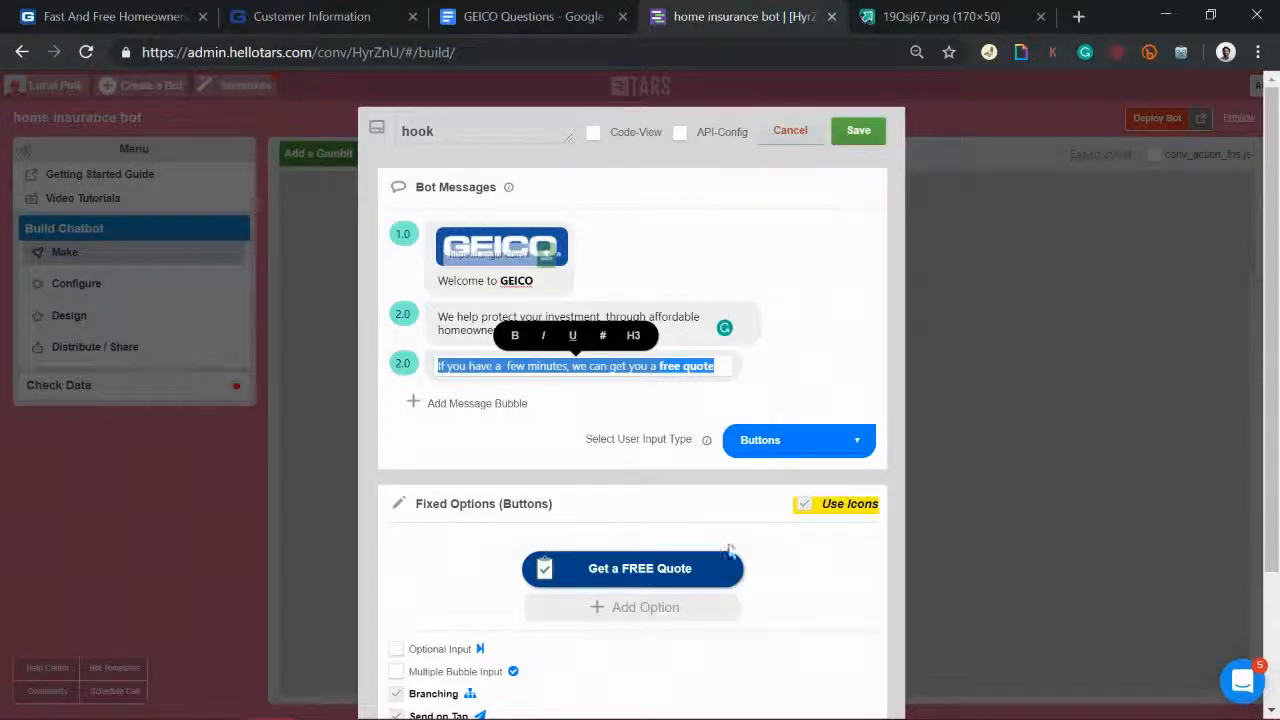
{"action": "left_click", "coordinate": [874, 141]}
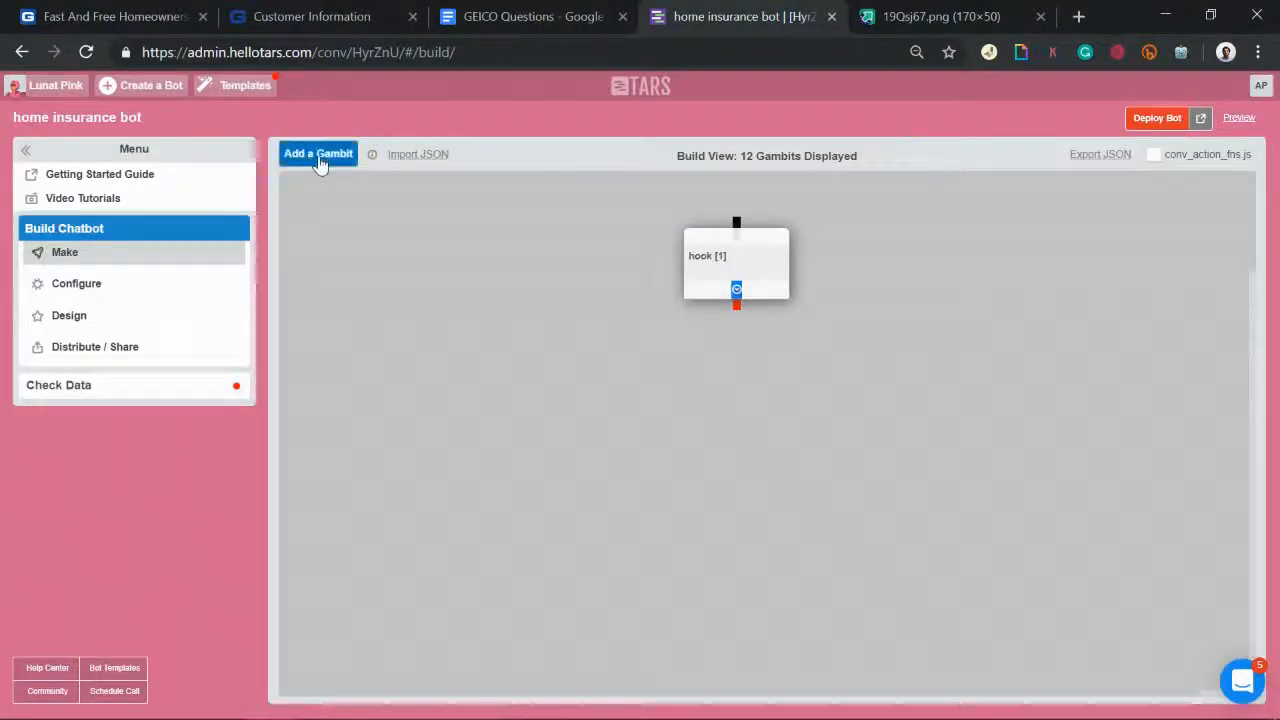
Step: Place new gambit gid_18 below the hook, connect the hook to it, and open gid_18
{"action": "left_click", "coordinate": [321, 163]}
{"action": "left_click_drag", "start_coordinate": [345, 200], "coordinate": [720, 391]}
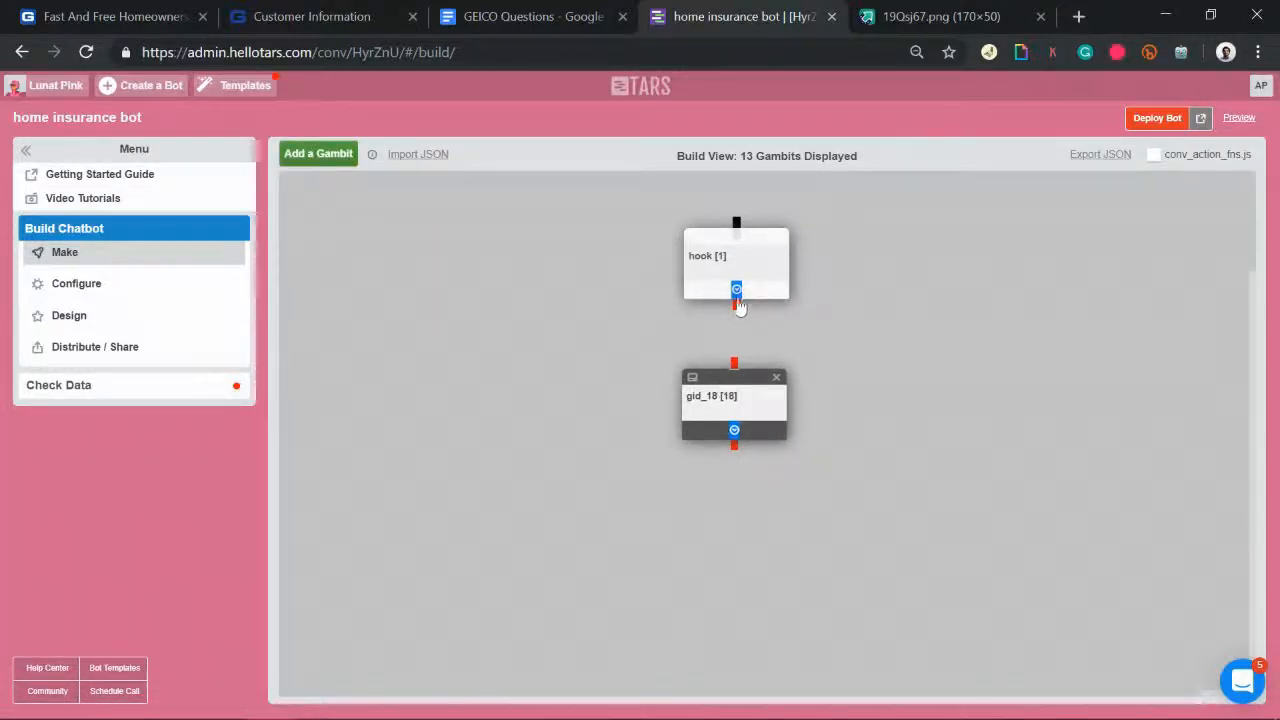
{"action": "left_click_drag", "start_coordinate": [737, 308], "coordinate": [737, 385]}
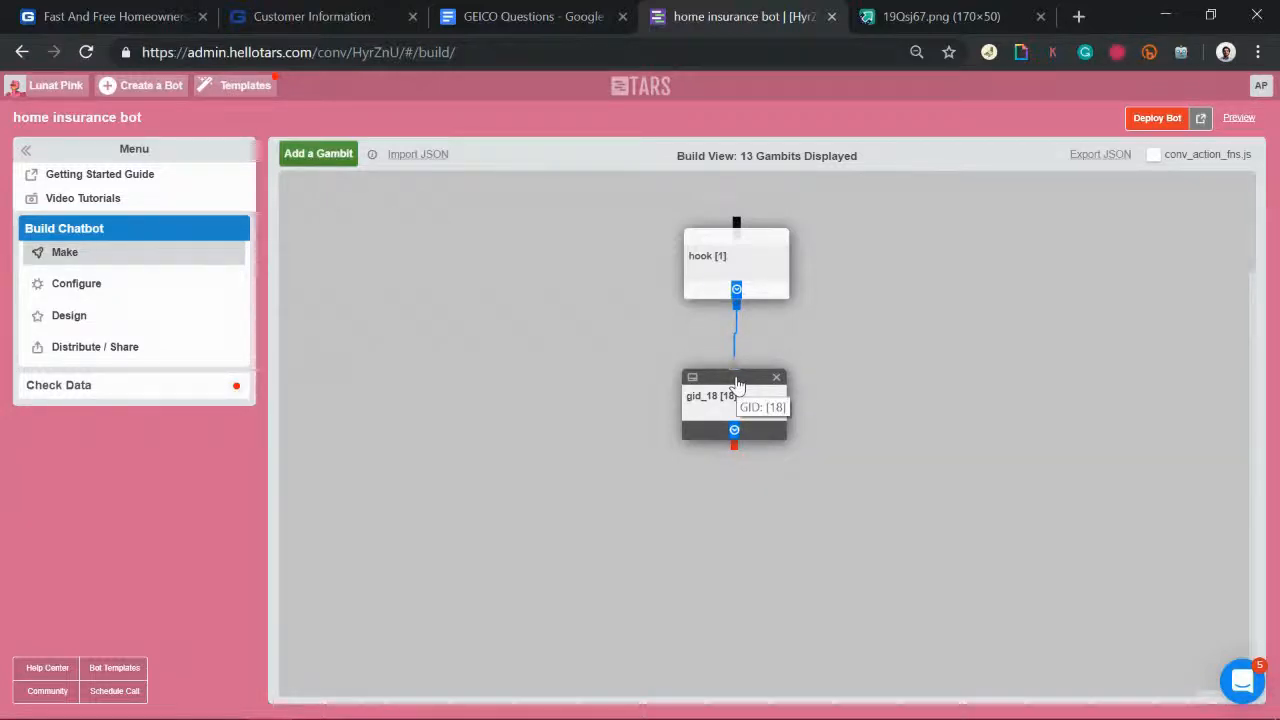
{"action": "left_click", "coordinate": [720, 251]}
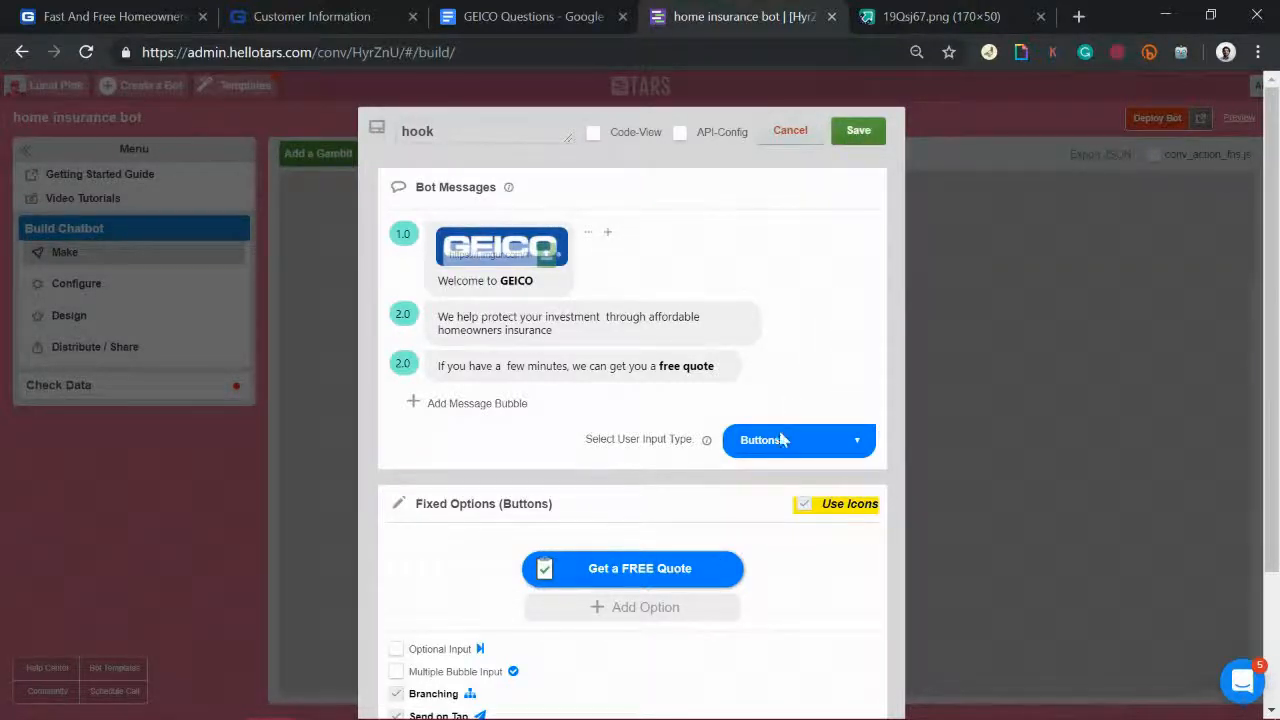
{"action": "left_click", "coordinate": [858, 131]}
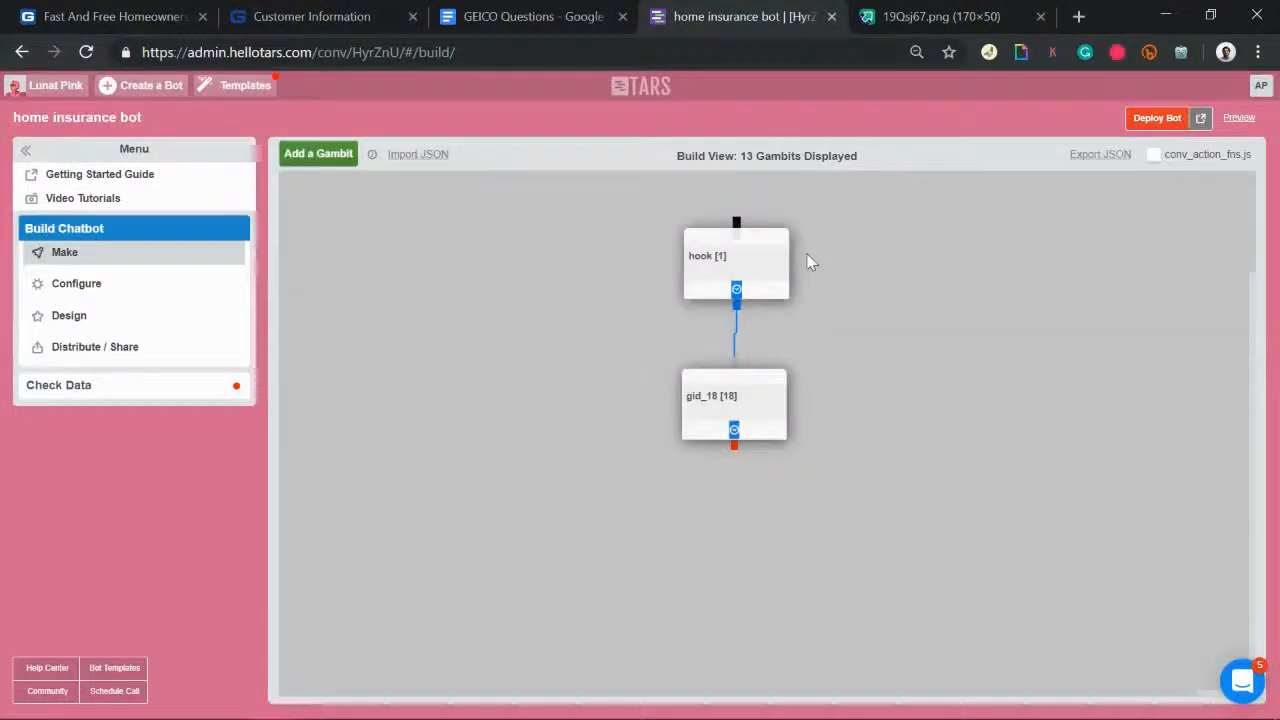
{"action": "left_click", "coordinate": [717, 418]}
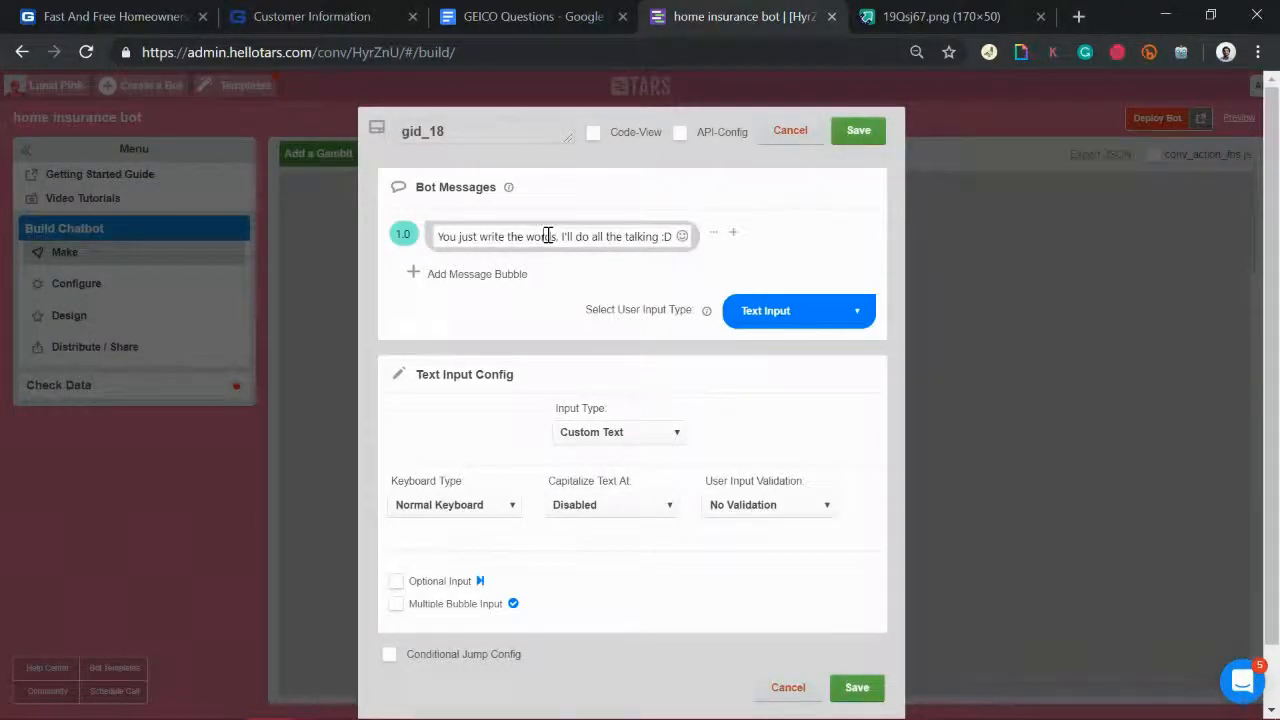
Step: Replace the placeholder message with 'What is your name' and make 'name' bold
{"action": "left_click", "coordinate": [516, 8]}
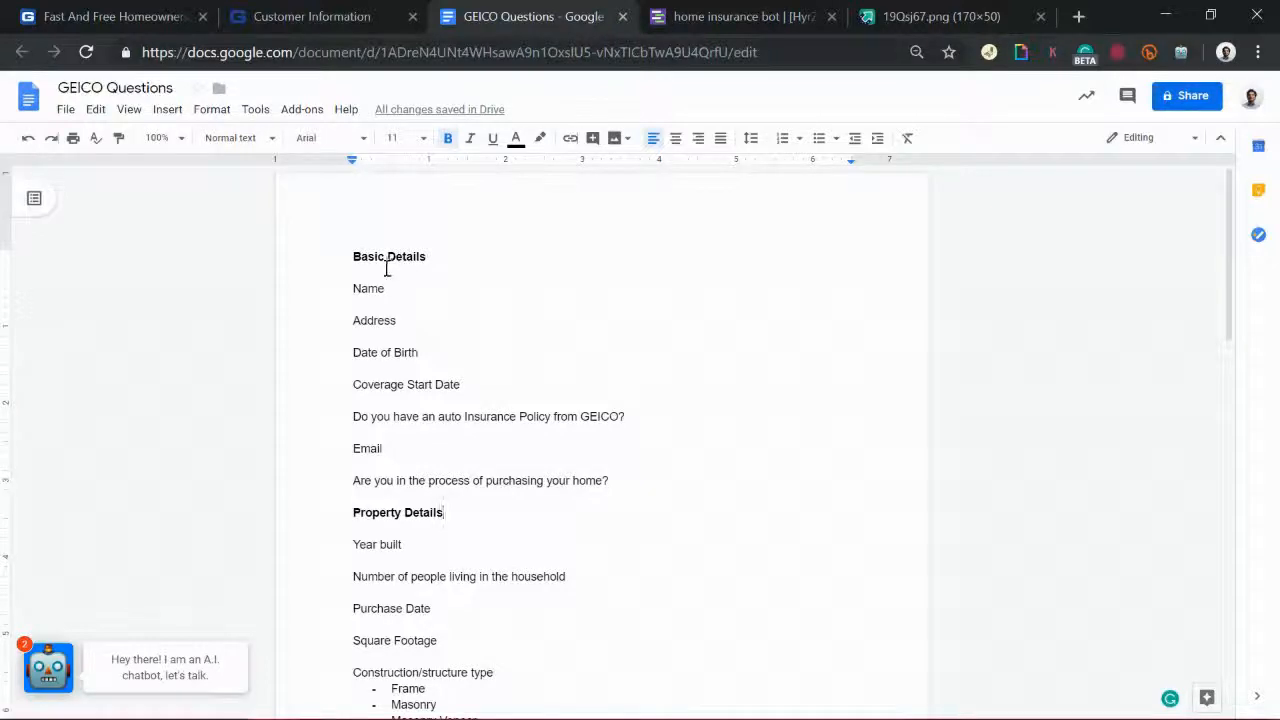
{"action": "left_click", "coordinate": [796, 10]}
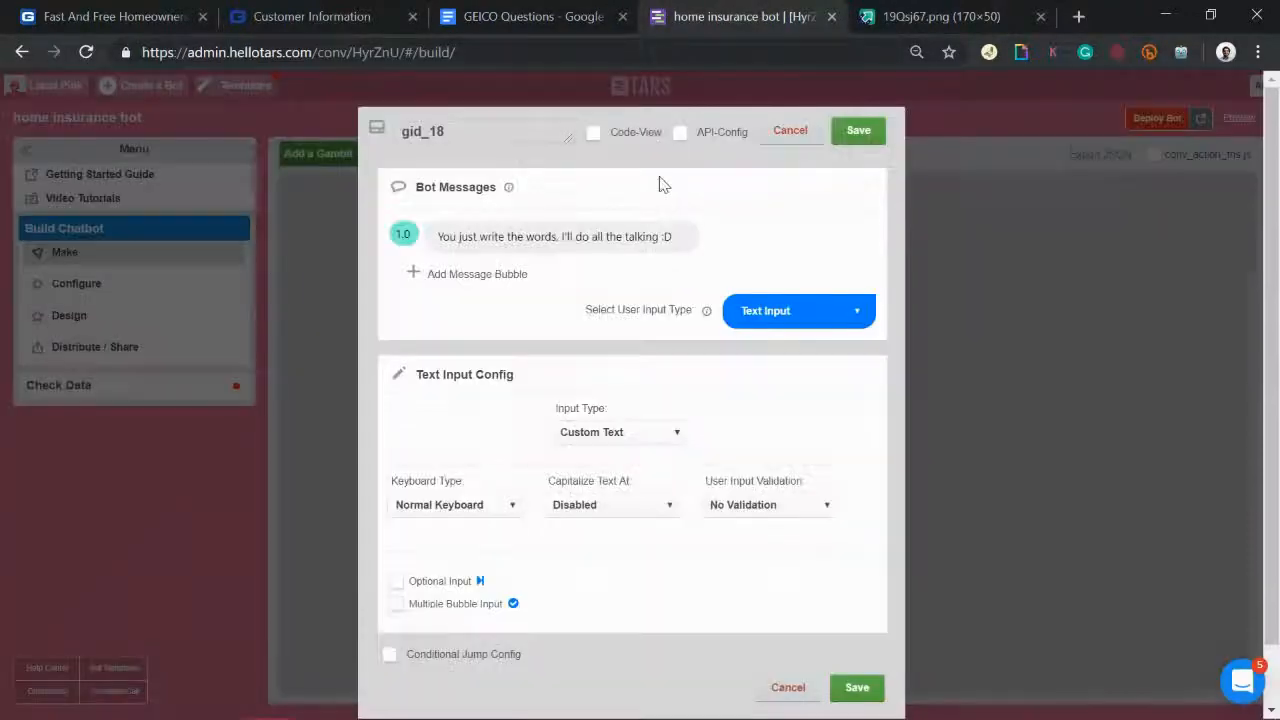
{"action": "triple_click", "coordinate": [551, 236]}
{"action": "type", "text": "What is your name?"}
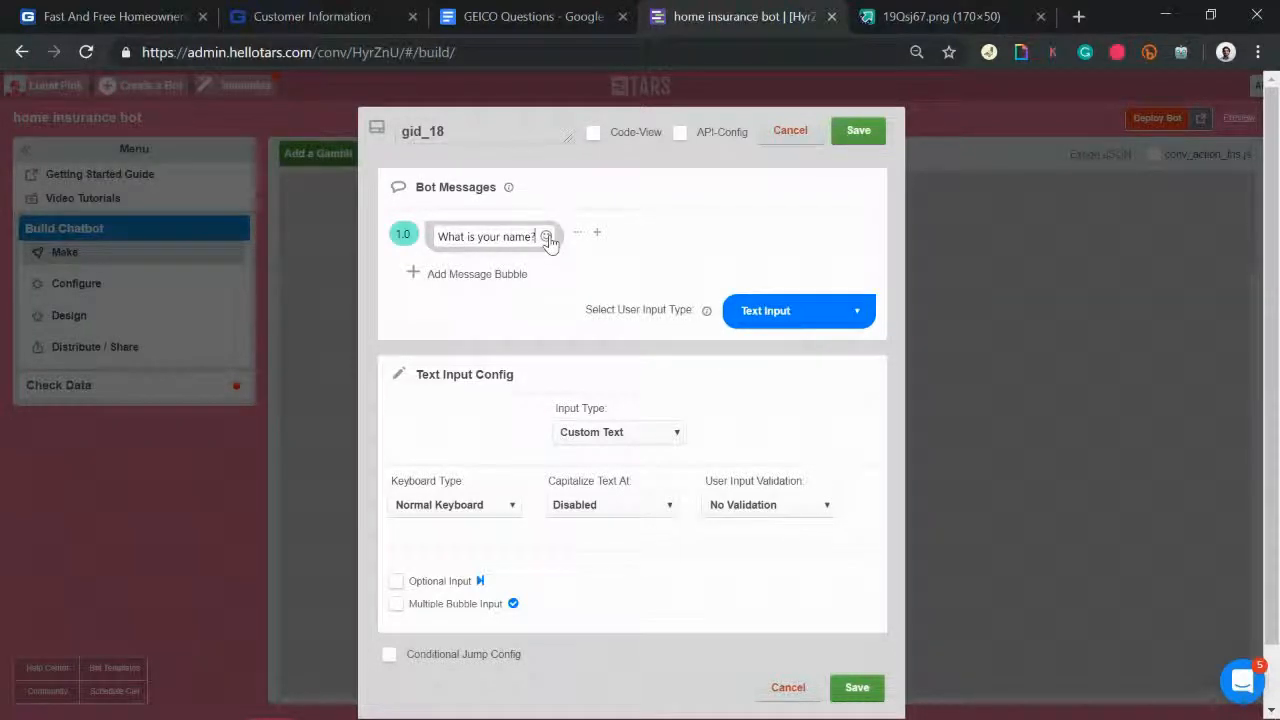
{"action": "left_click_drag", "start_coordinate": [503, 237], "coordinate": [540, 240]}
{"action": "key", "text": "ctrl+b"}
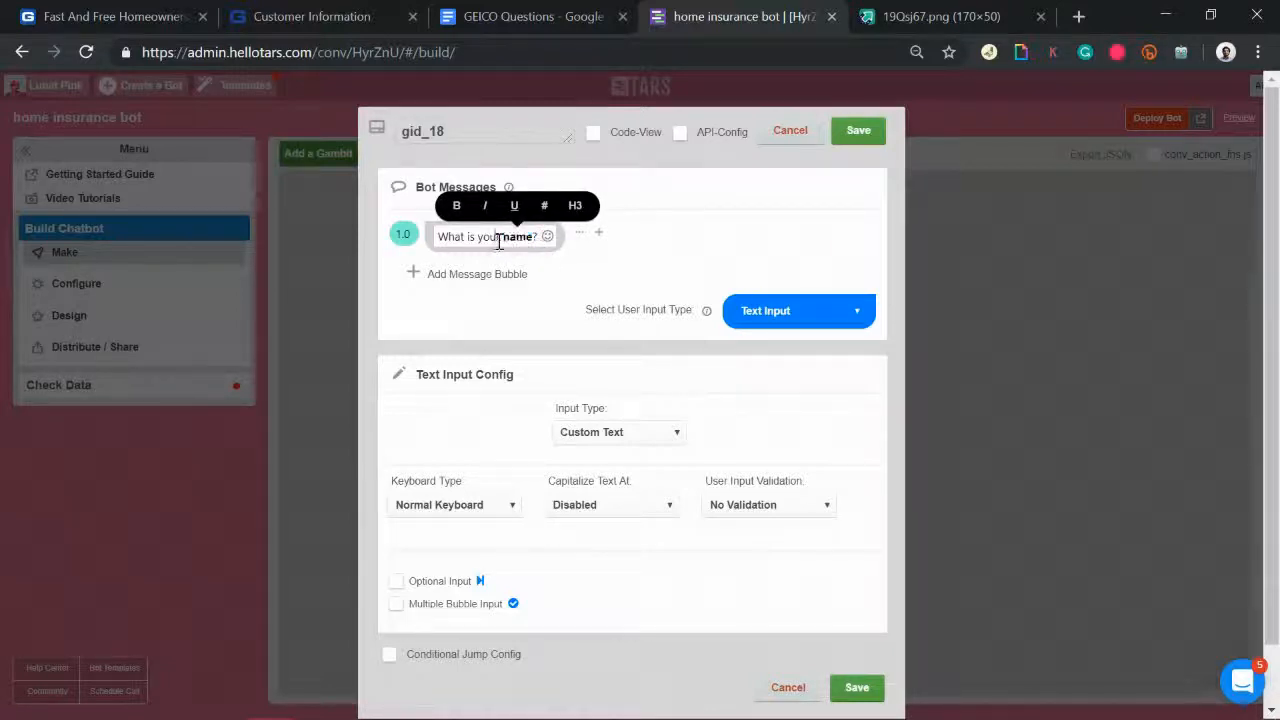
{"action": "left_click", "coordinate": [498, 238]}
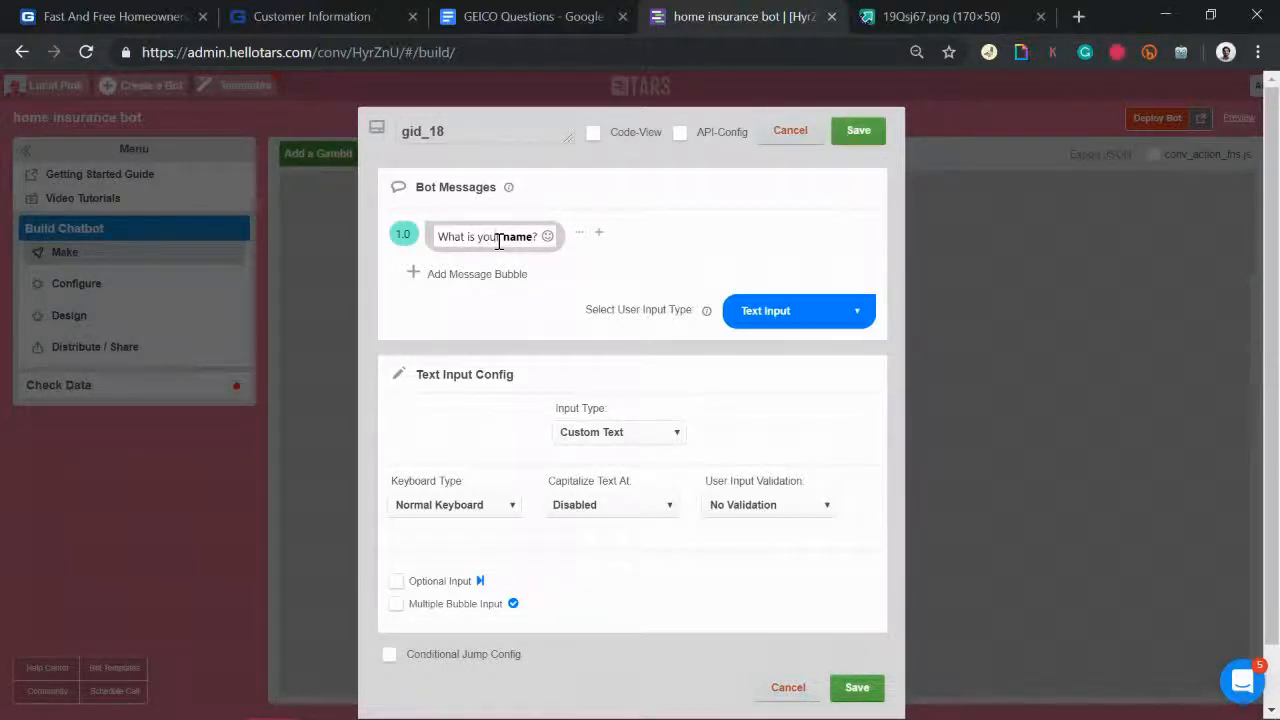
{"action": "left_click_drag", "start_coordinate": [500, 238], "coordinate": [543, 238]}
Step: Add 'Great! I need a few details to get you set up' above, and prefix the question with 'First,'
{"action": "left_click", "coordinate": [500, 275]}
{"action": "left_click_drag", "start_coordinate": [563, 271], "coordinate": [557, 232]}
{"action": "left_click", "coordinate": [481, 236]}
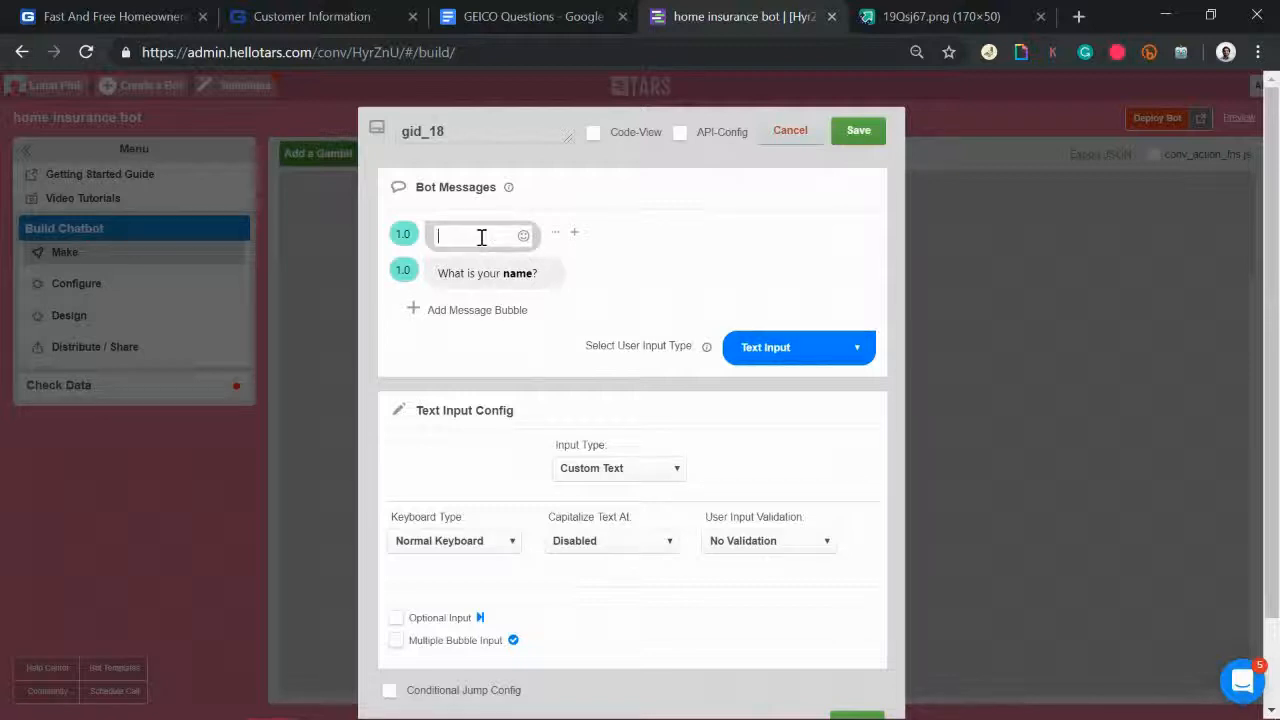
{"action": "type", "text": "Gre"}
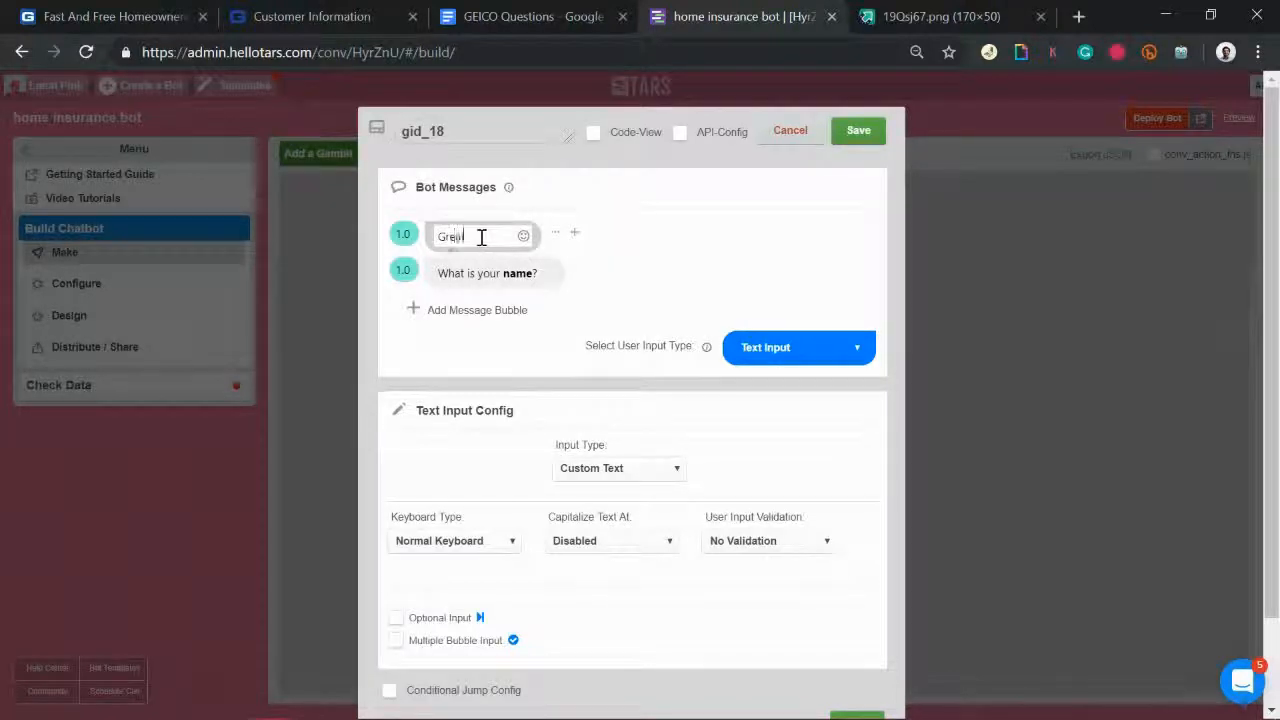
{"action": "type", "text": "at! I need a few"}
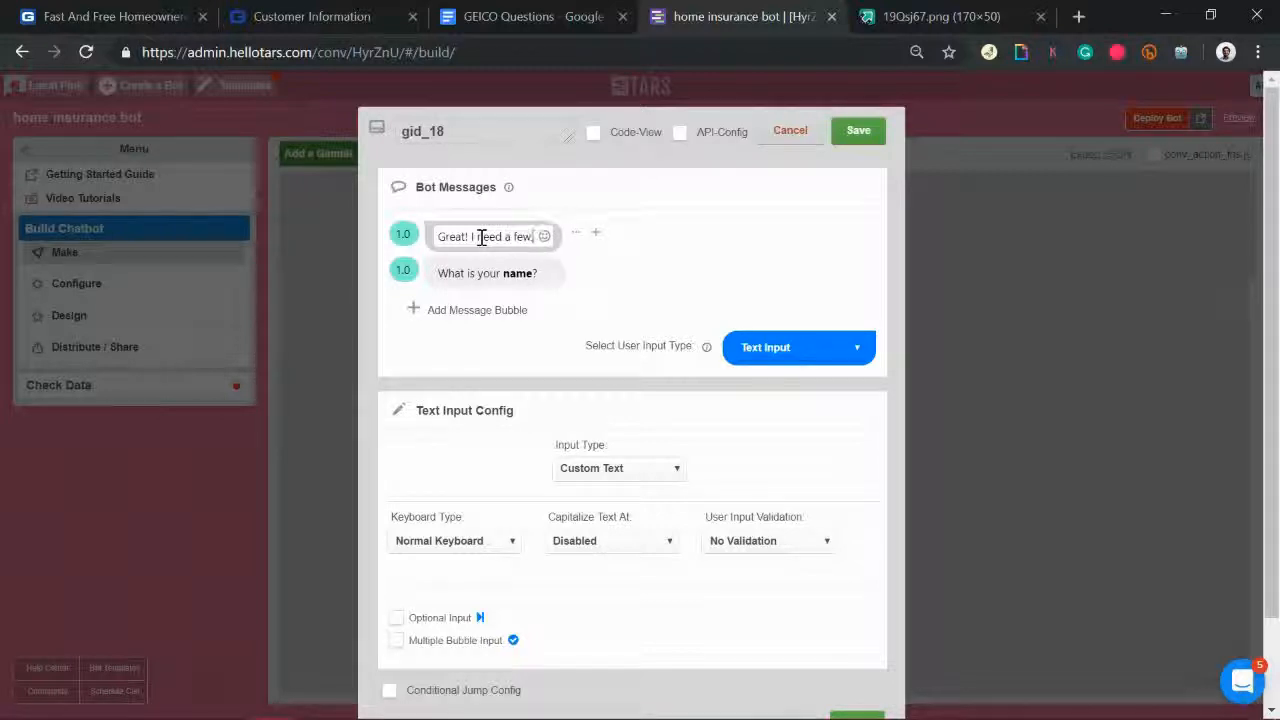
{"action": "type", "text": " details to get"}
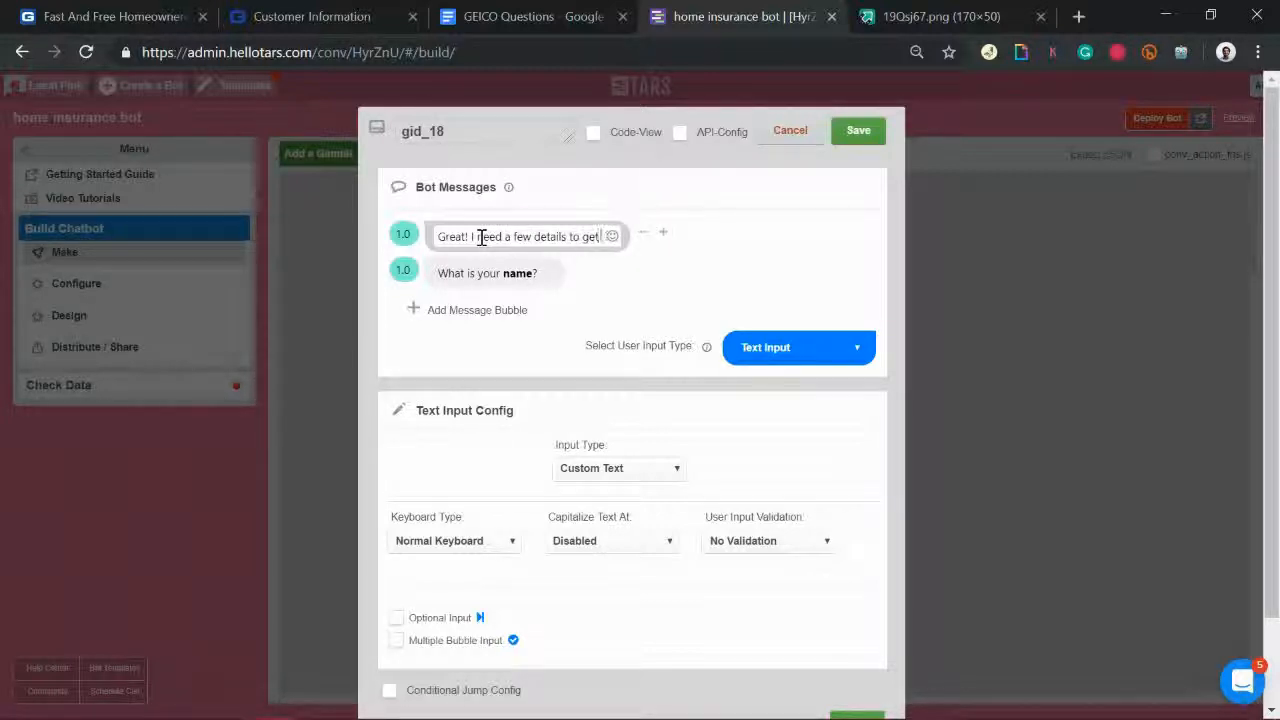
{"action": "type", "text": " yo"}
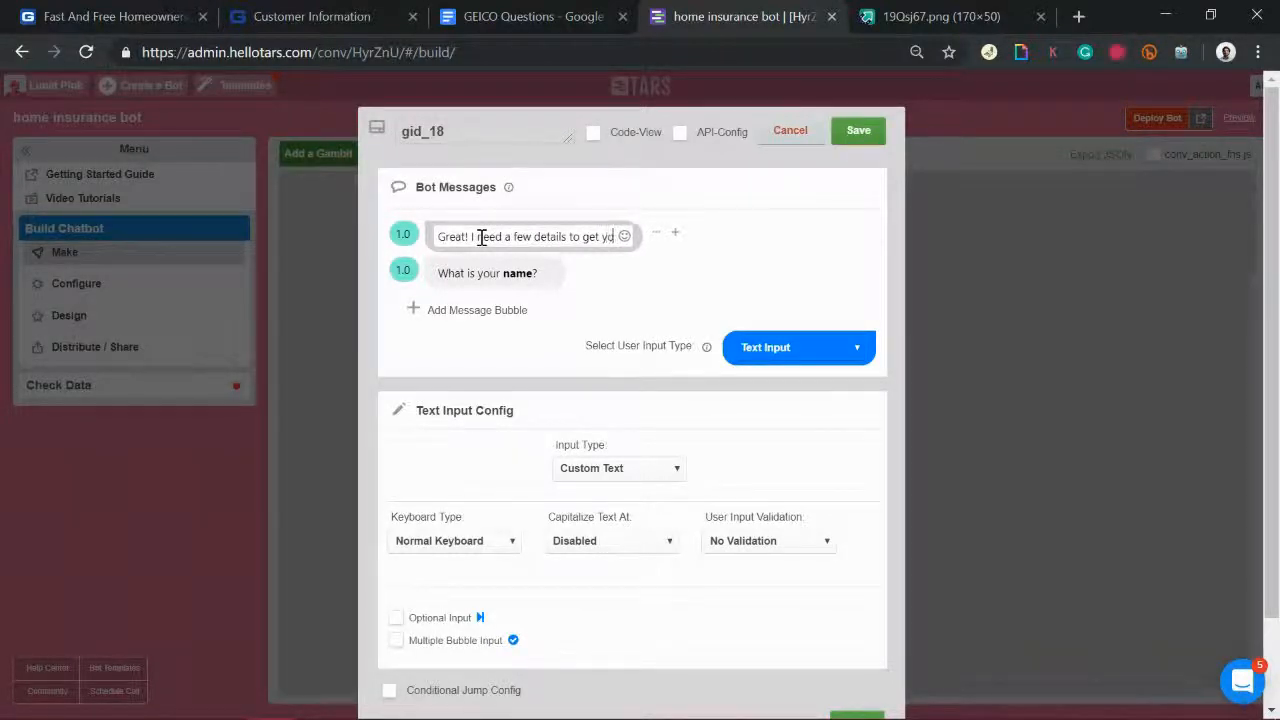
{"action": "type", "text": "u set up"}
{"action": "left_click", "coordinate": [446, 274]}
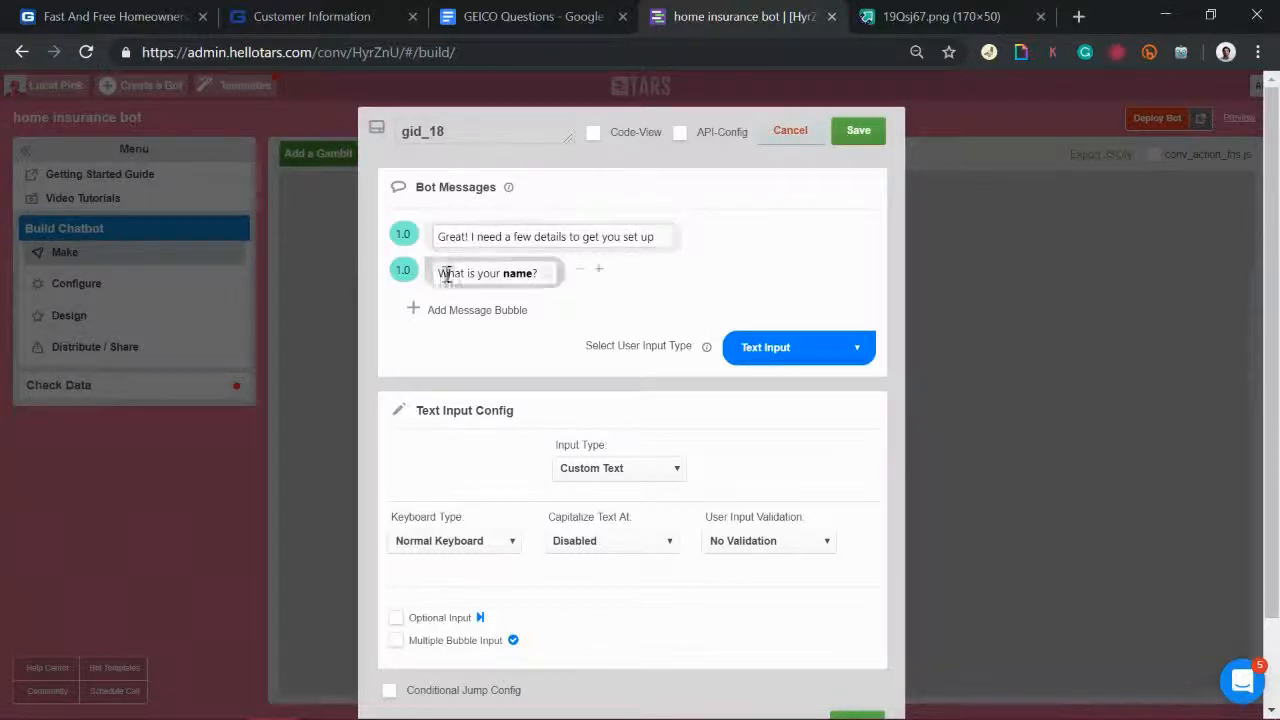
{"action": "type", "text": "First, w"}
{"action": "key", "text": "Delete"}
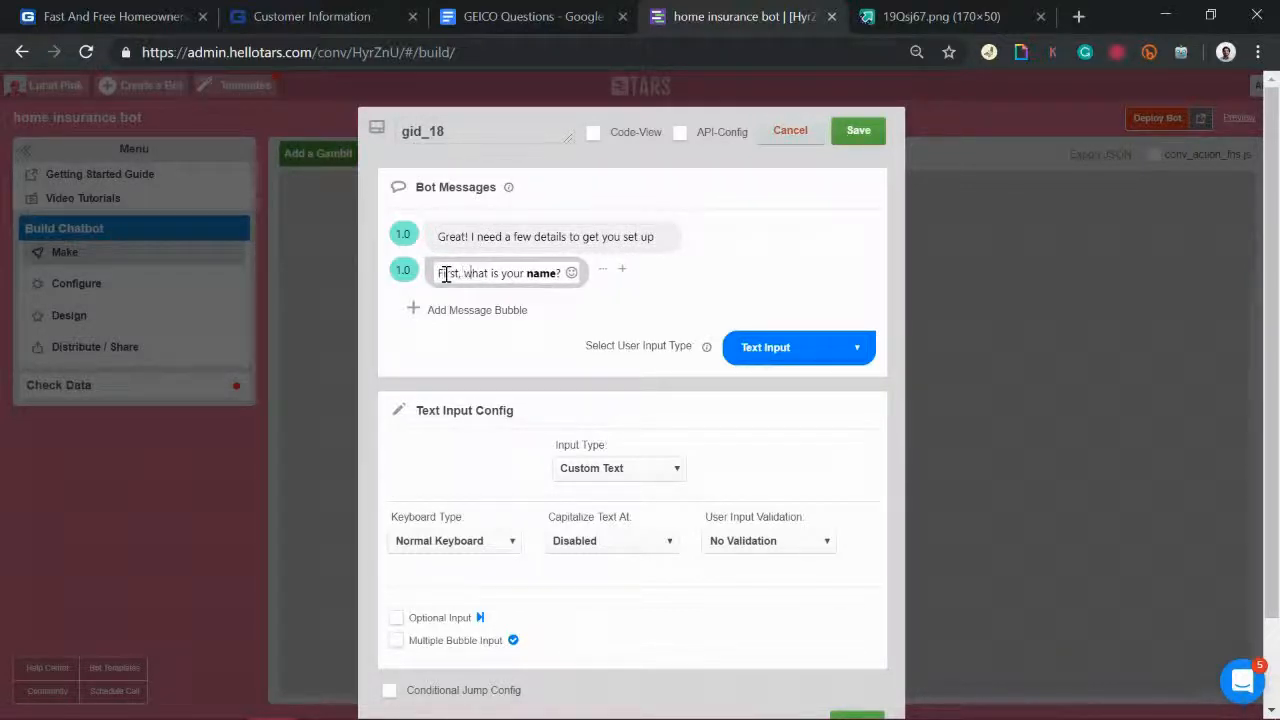
{"action": "left_click", "coordinate": [407, 282]}
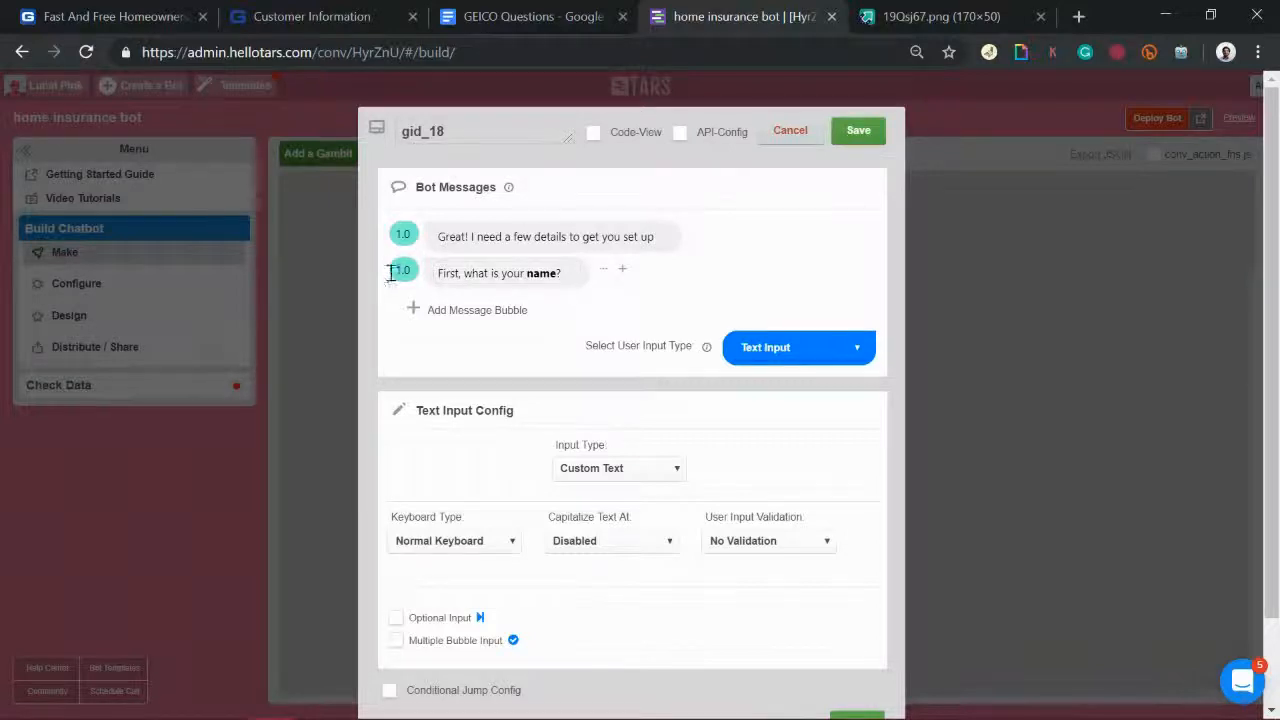
Step: Rename the gambit title to 'name'
{"action": "left_click_drag", "start_coordinate": [436, 237], "coordinate": [667, 245]}
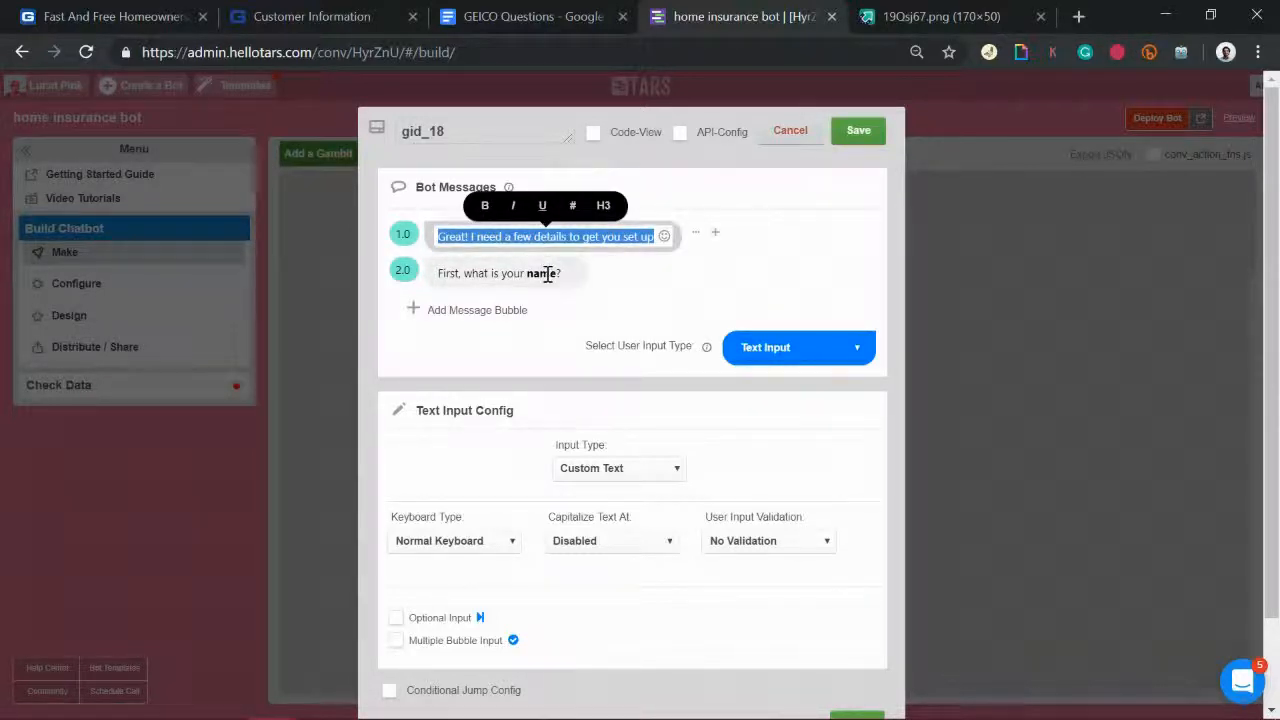
{"action": "left_click_drag", "start_coordinate": [550, 275], "coordinate": [531, 277]}
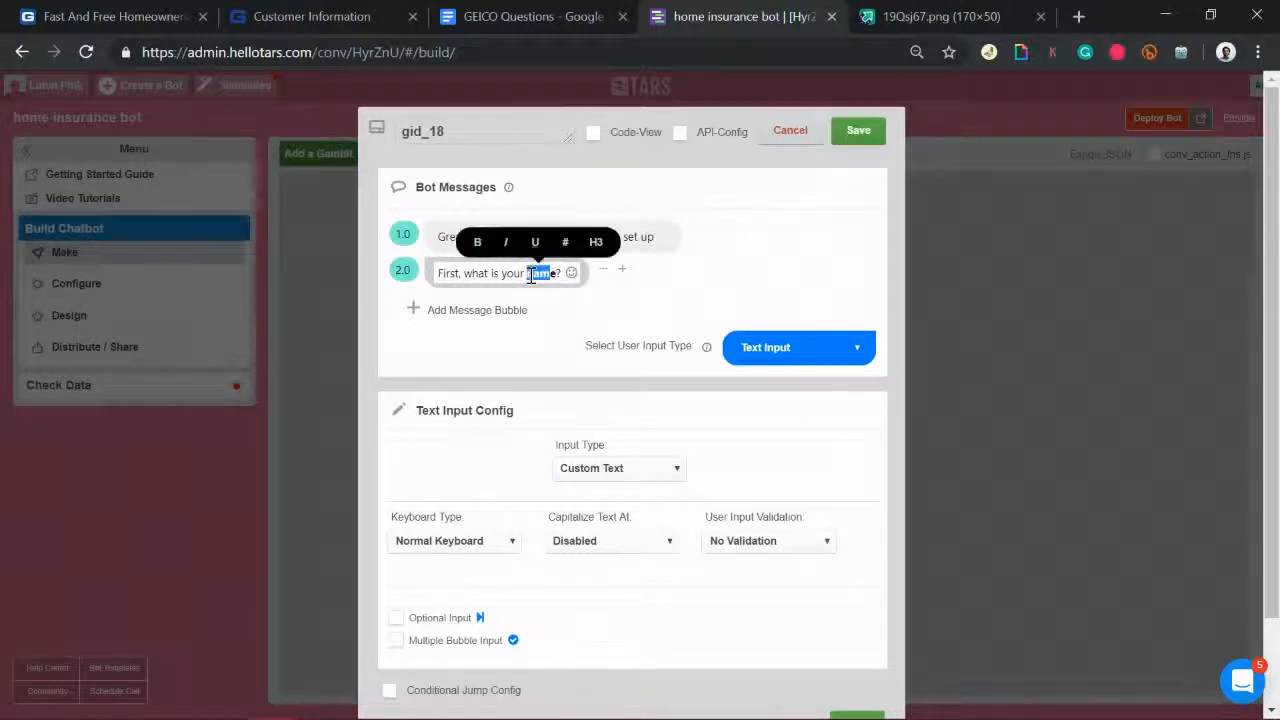
{"action": "double_click", "coordinate": [490, 137]}
{"action": "type", "text": "name"}
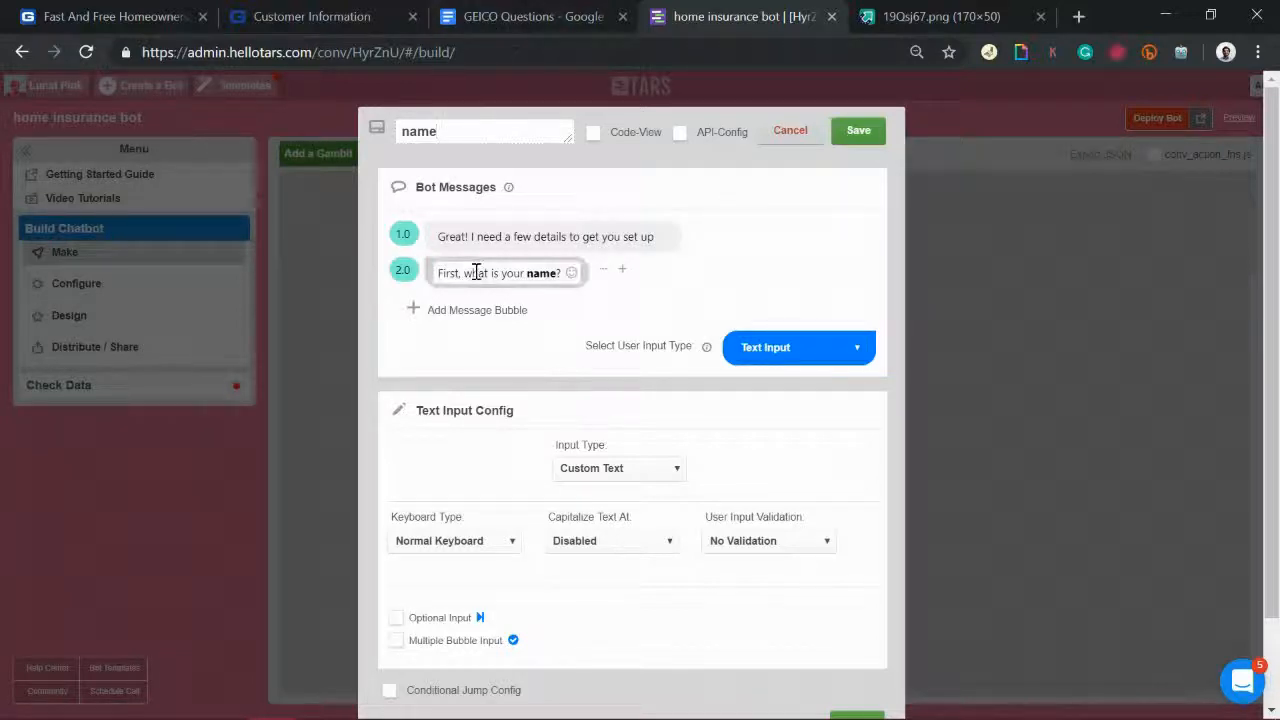
{"action": "left_click_drag", "start_coordinate": [437, 274], "coordinate": [603, 257]}
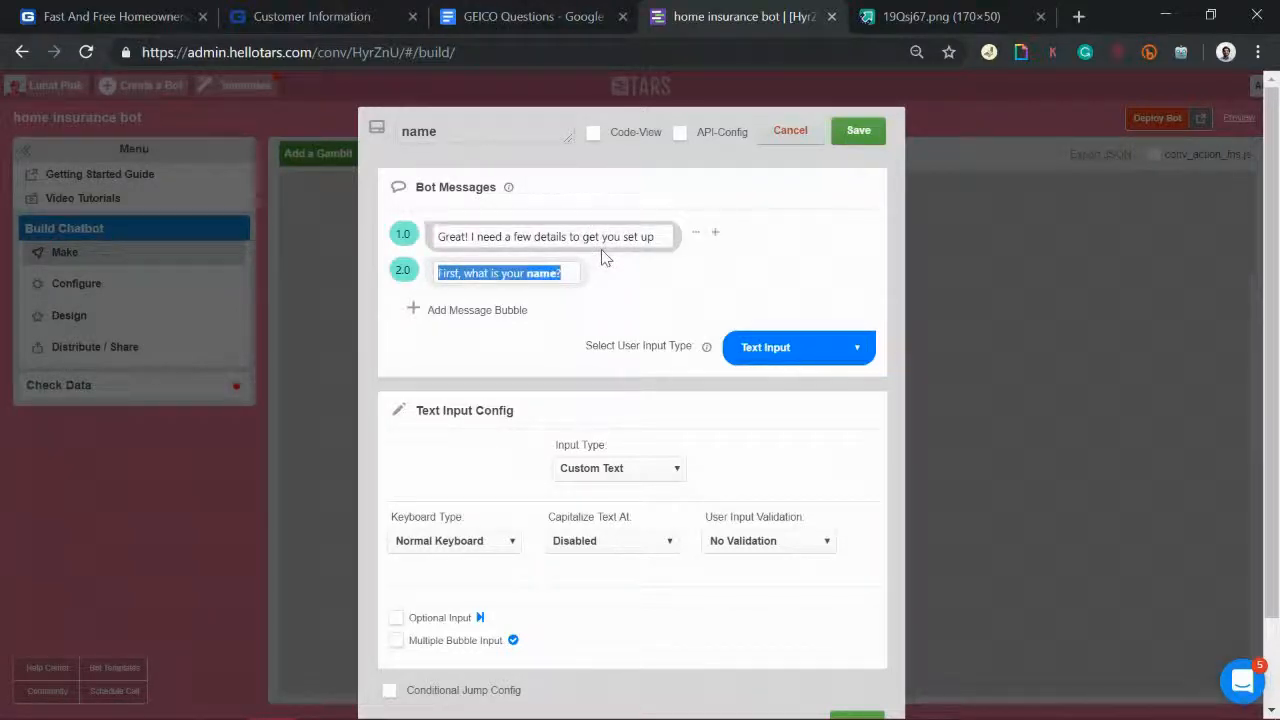
{"action": "left_click", "coordinate": [312, 12]}
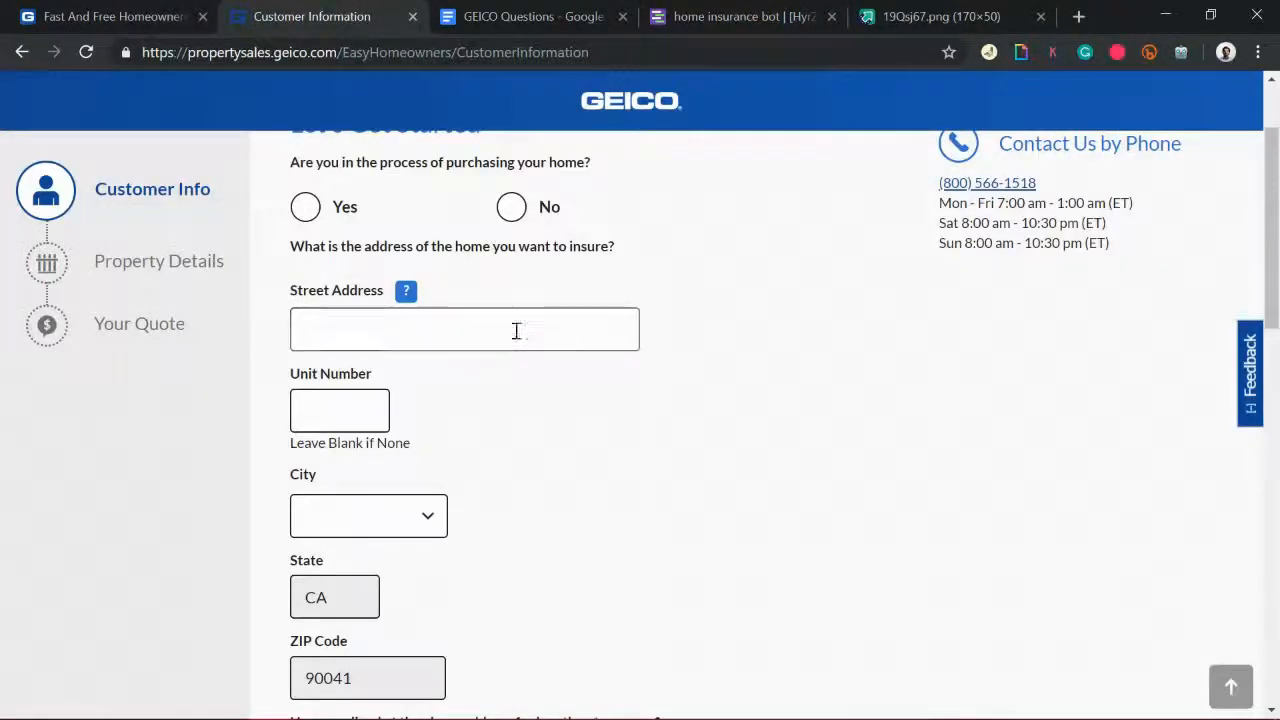
{"action": "scroll", "coordinate": [515, 331], "scroll_direction": "up", "scroll_amount": 2}
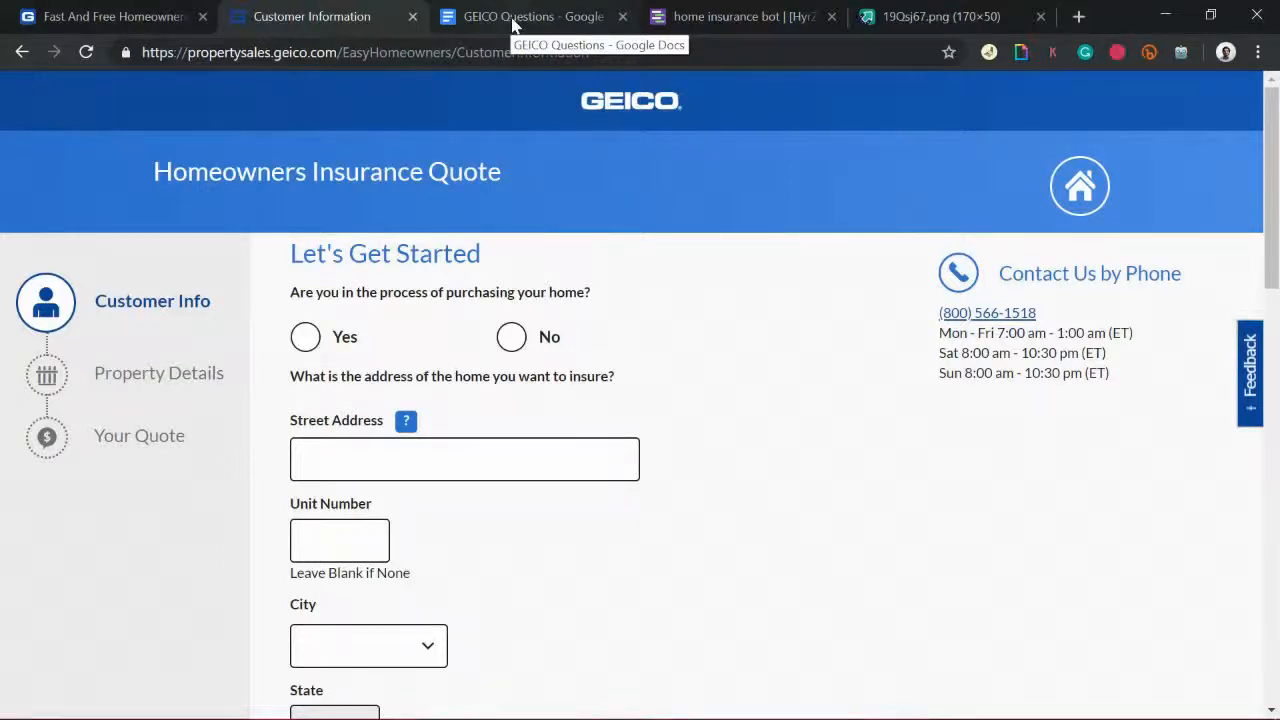
{"action": "left_click", "coordinate": [731, 12]}
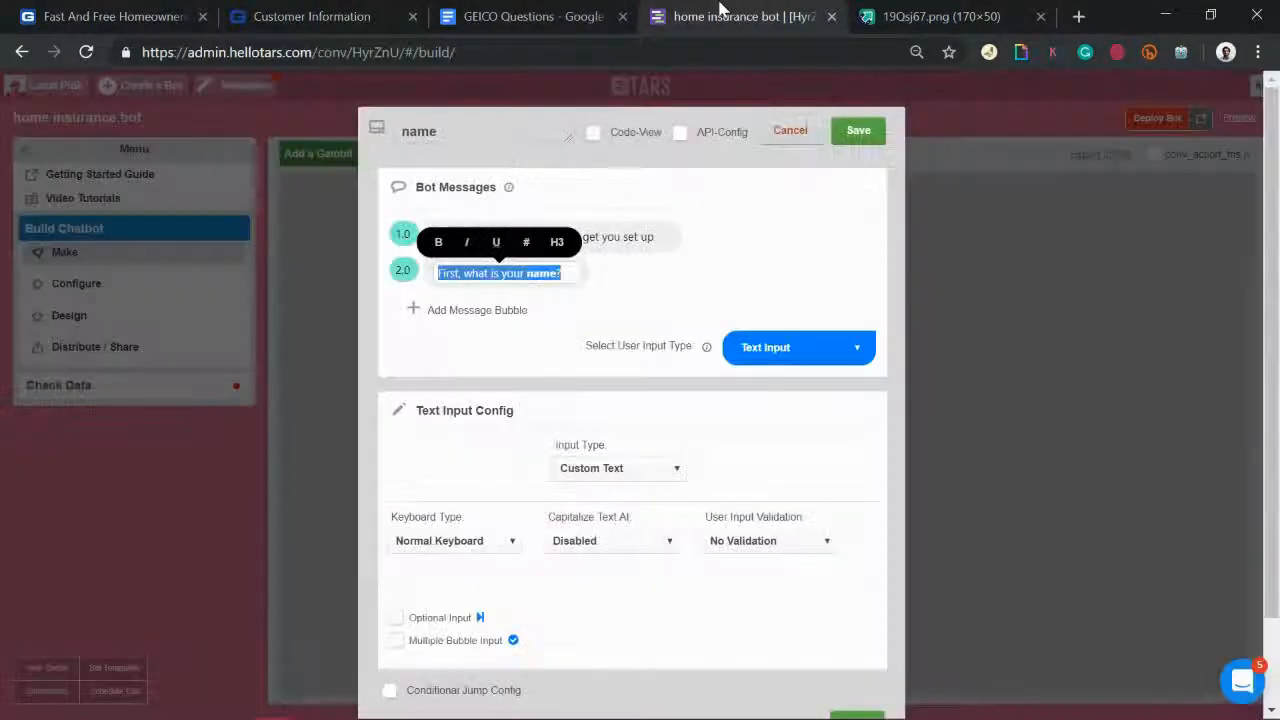
Step: Set the name question's input type to Full Name, save it, and add gambit gid_19
{"action": "left_click", "coordinate": [529, 276]}
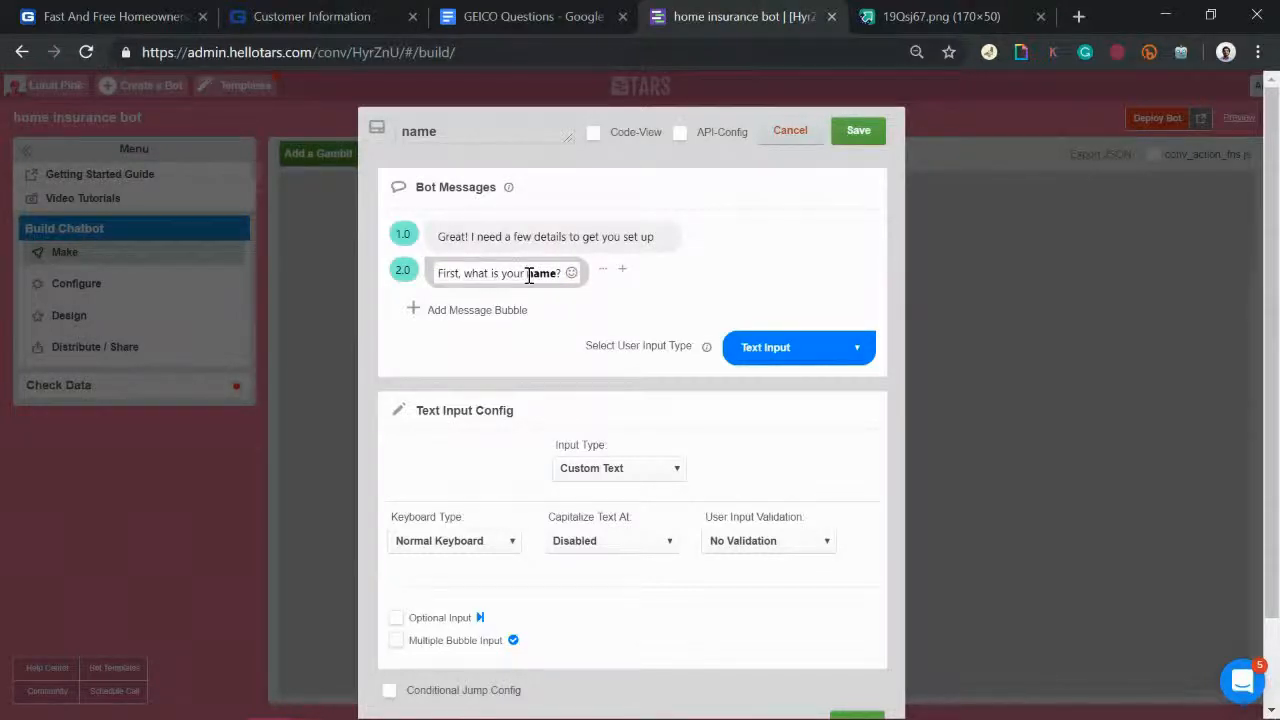
{"action": "left_click_drag", "start_coordinate": [529, 276], "coordinate": [551, 277]}
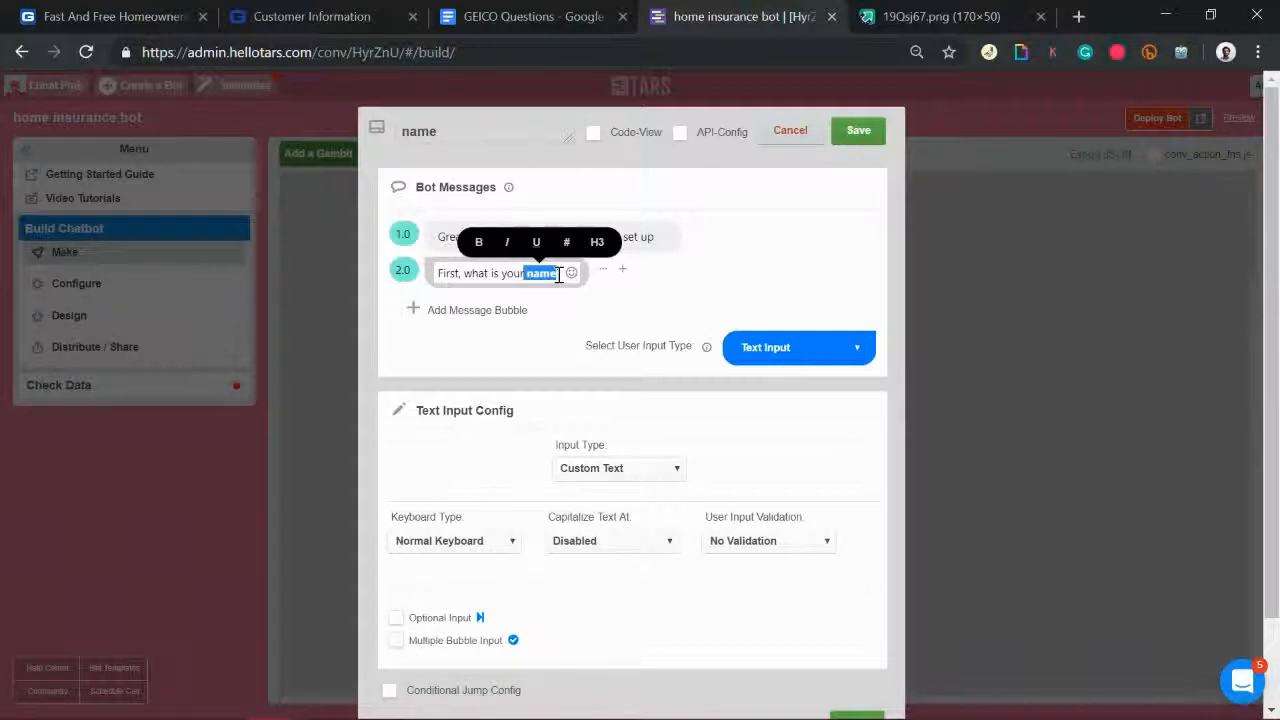
{"action": "left_click", "coordinate": [621, 472]}
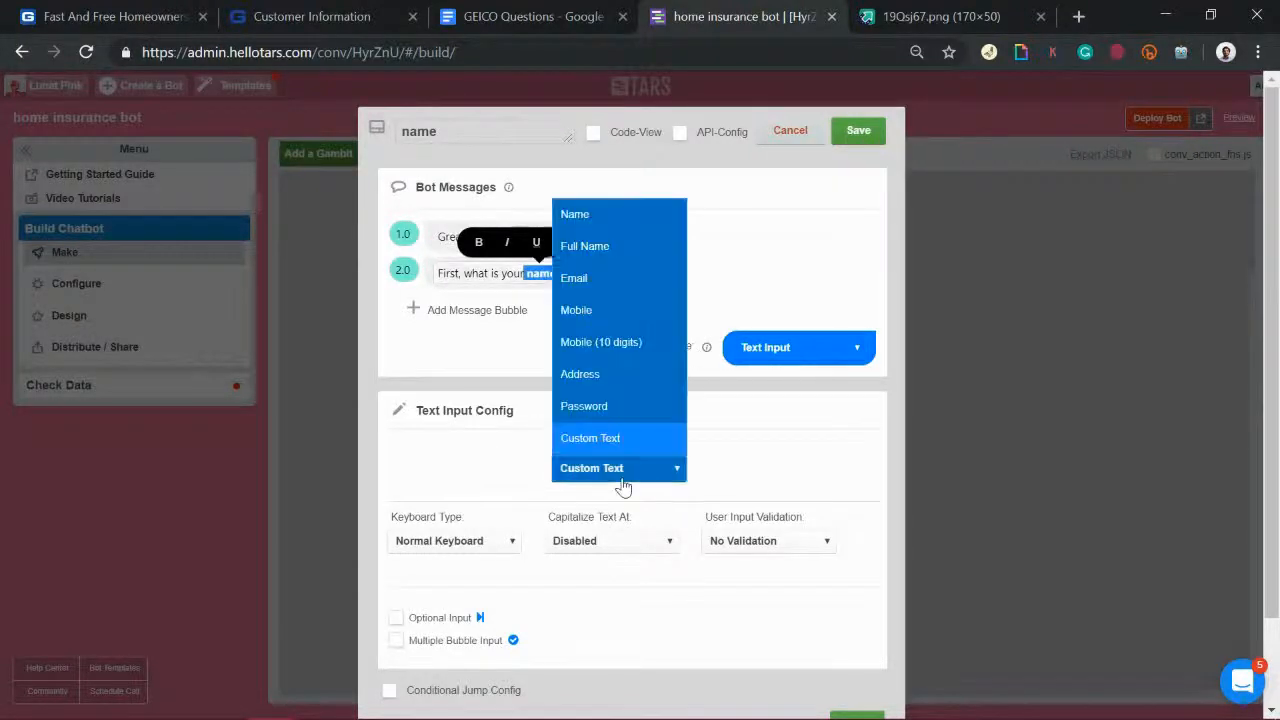
{"action": "left_click", "coordinate": [602, 250]}
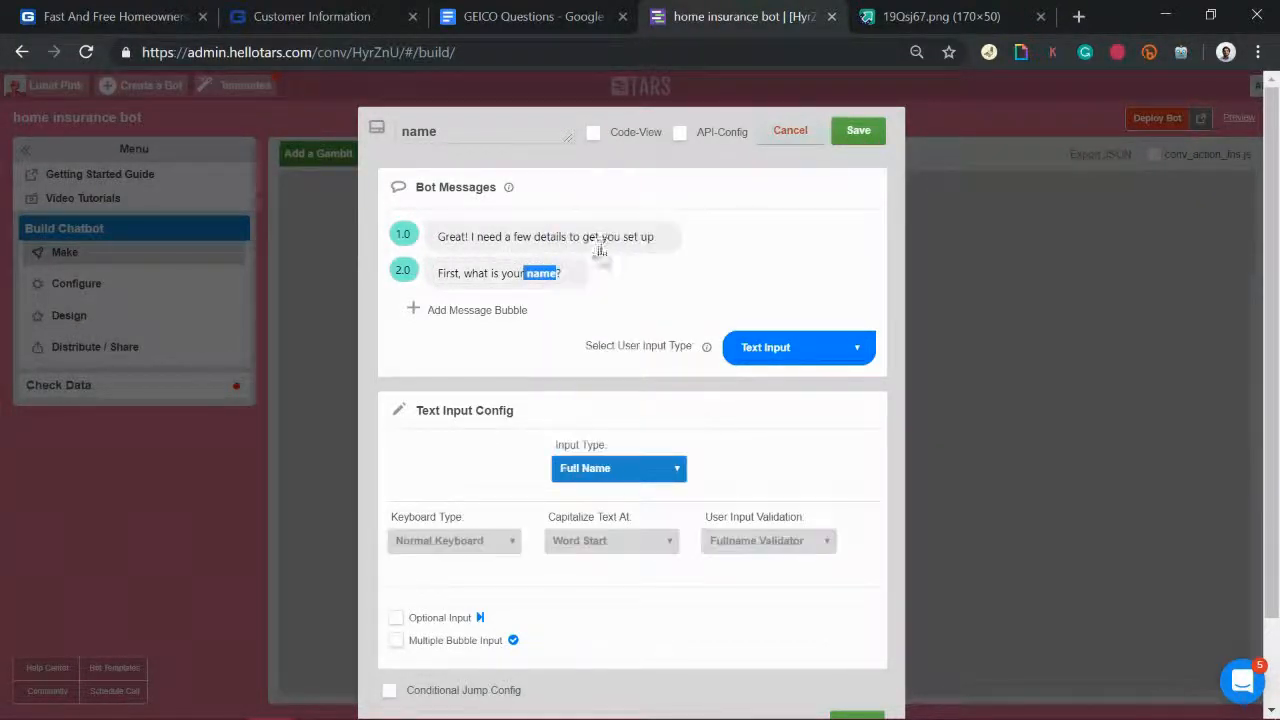
{"action": "left_click", "coordinate": [857, 131]}
{"action": "left_click", "coordinate": [334, 160]}
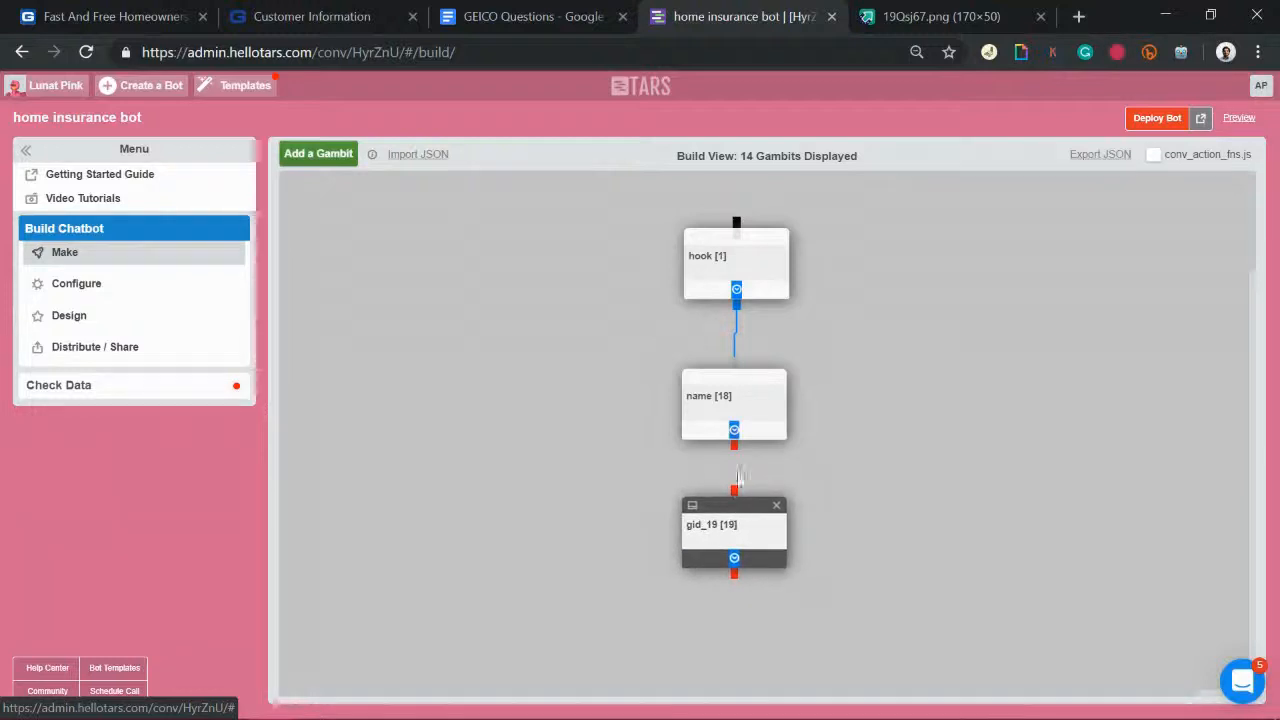
Step: Link name to gid_19 and make its message 'Nice to meet you {{ursp.name}}!'
{"action": "left_click_drag", "start_coordinate": [735, 447], "coordinate": [735, 490]}
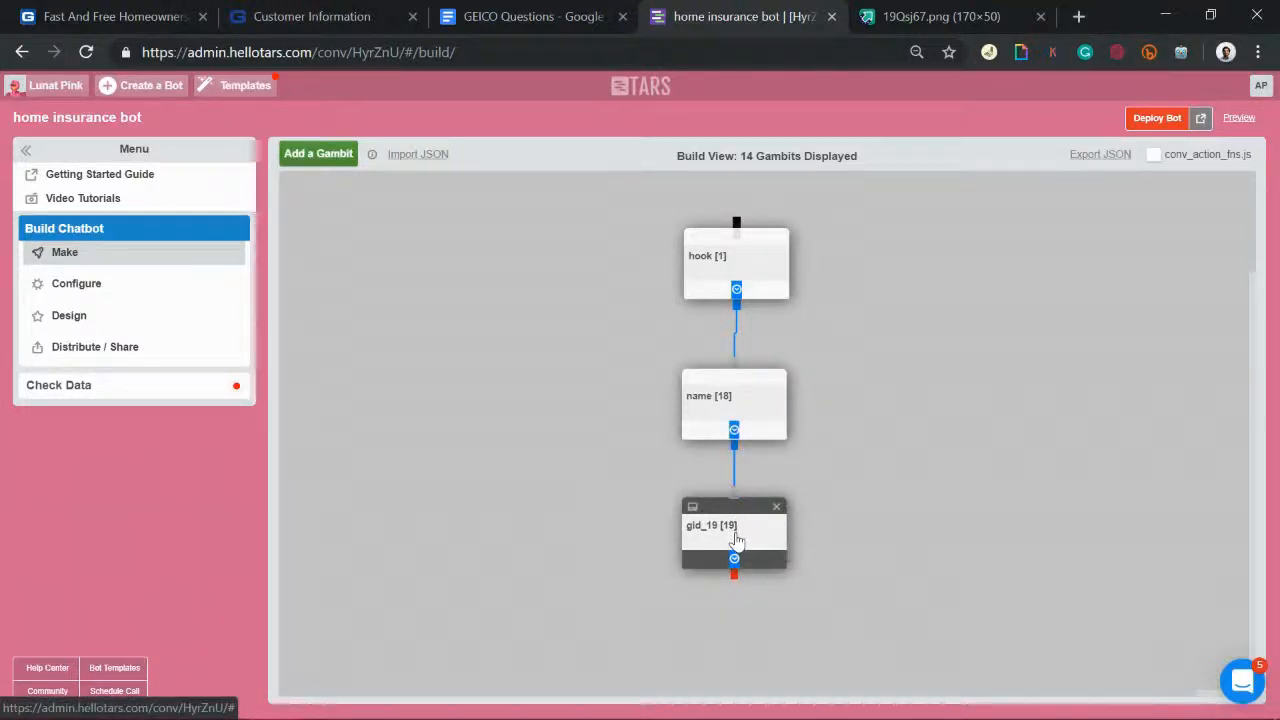
{"action": "left_click", "coordinate": [735, 540]}
{"action": "left_click", "coordinate": [587, 237]}
{"action": "triple_click", "coordinate": [587, 237]}
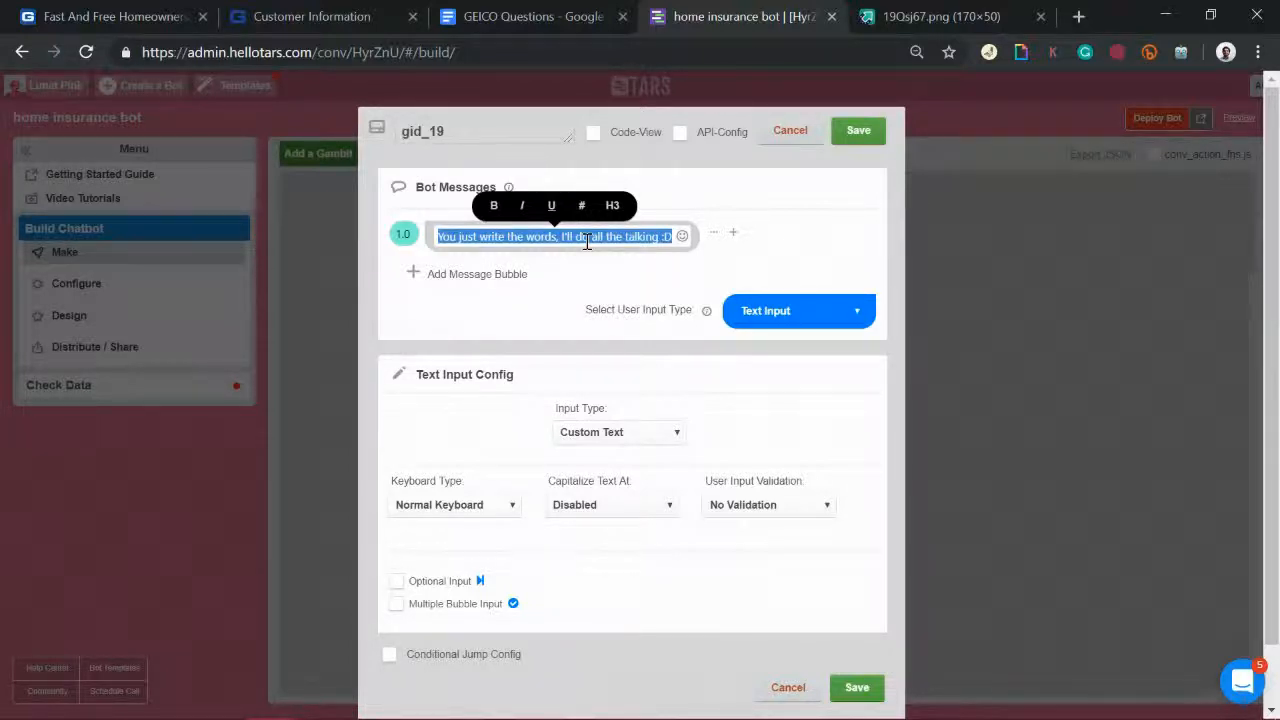
{"action": "type", "text": "N"}
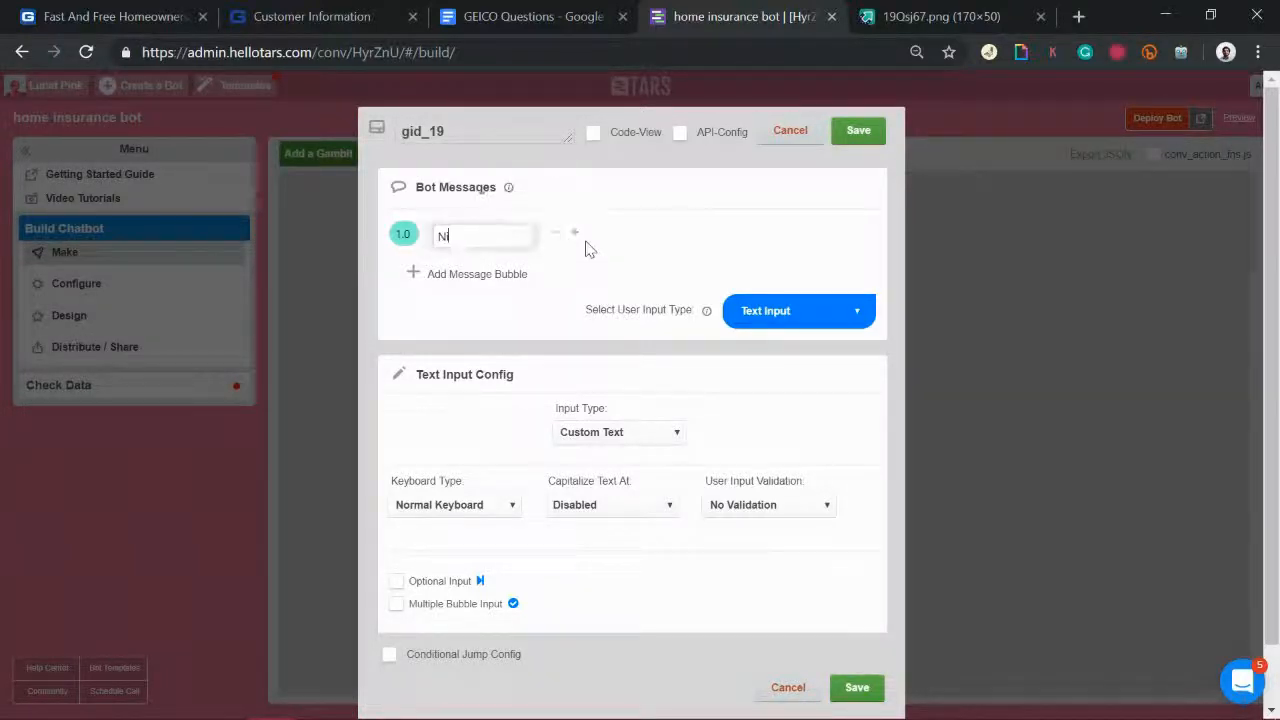
{"action": "type", "text": "ice to meet you {ursp"}
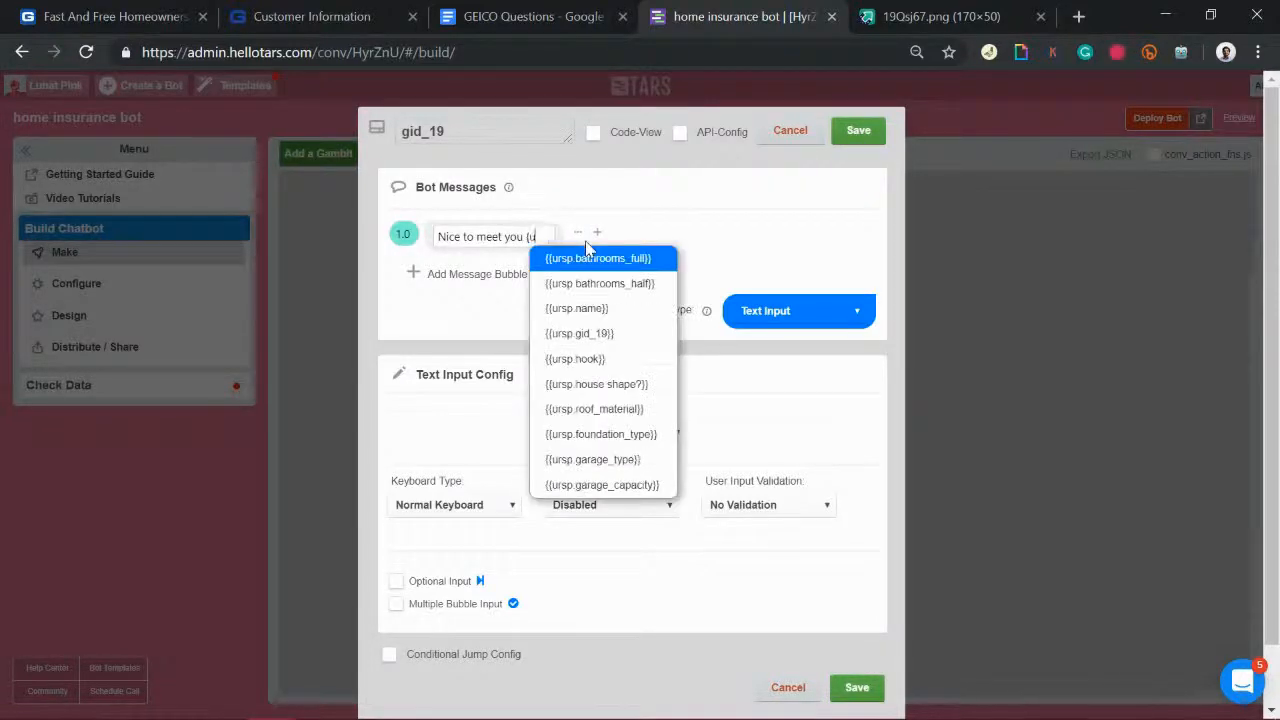
{"action": "key", "text": "Down"}
{"action": "key", "text": "Down"}
{"action": "key", "text": "Return"}
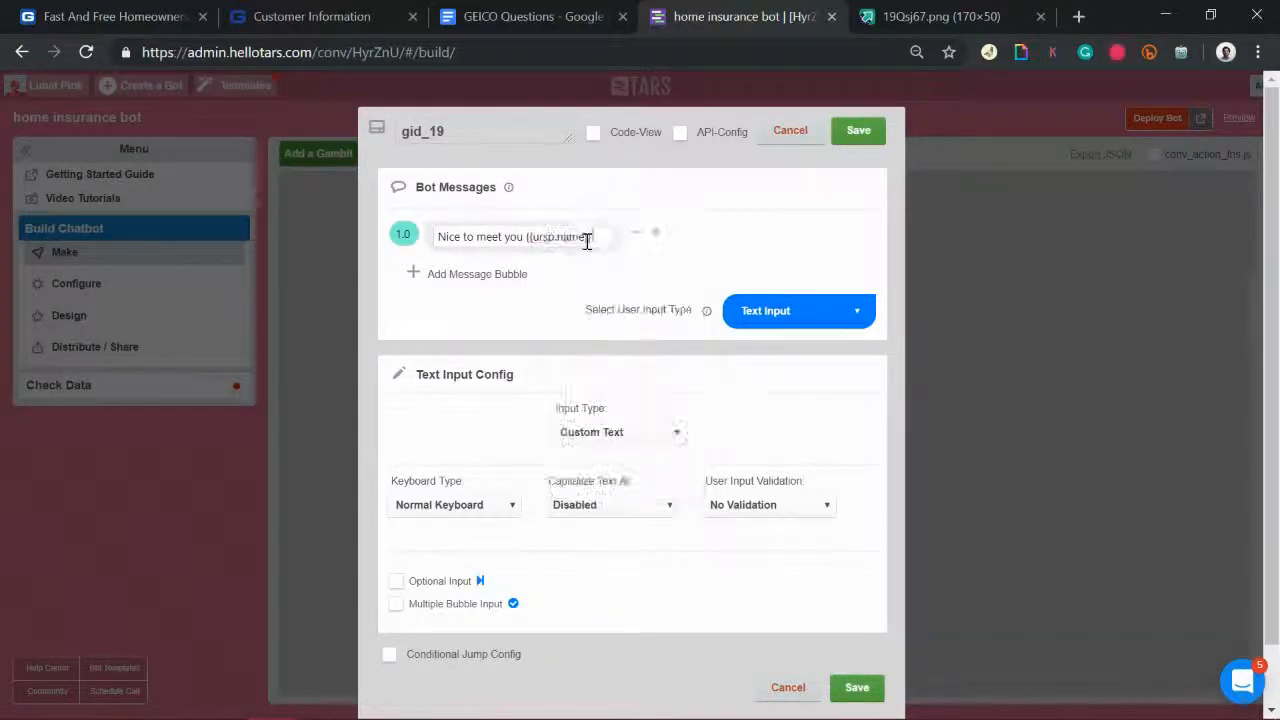
{"action": "type", "text": "!"}
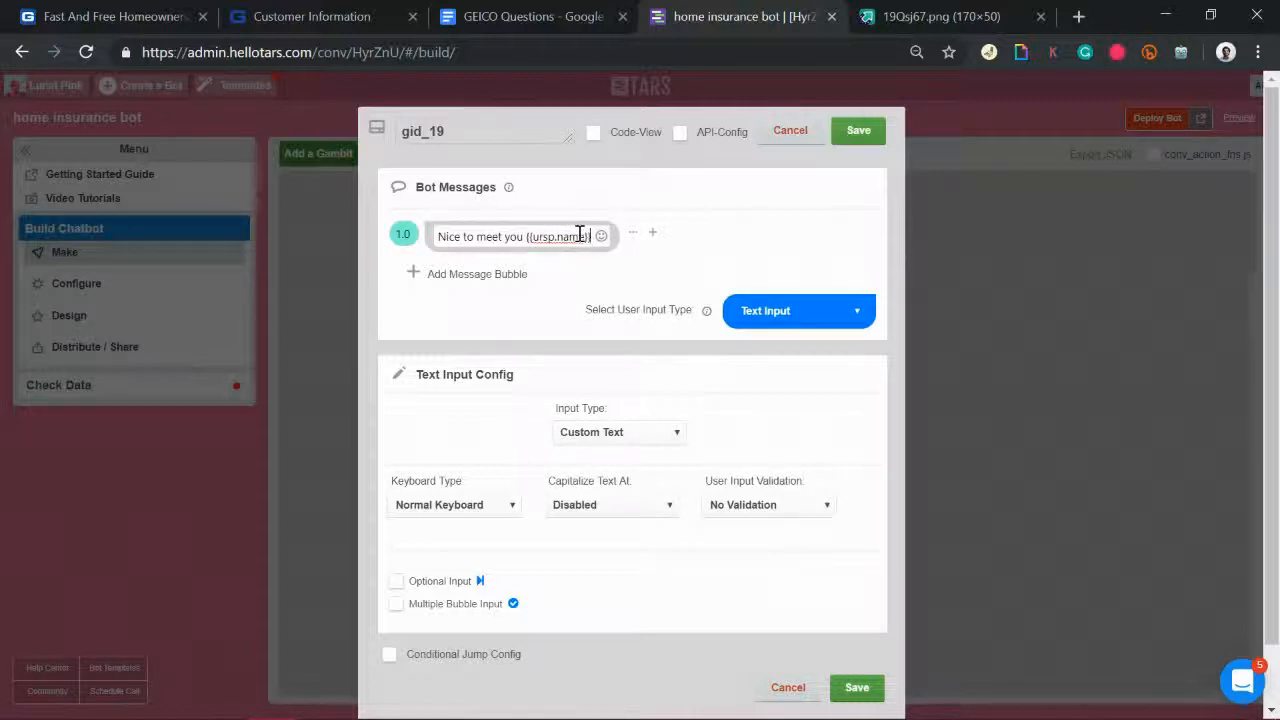
{"action": "double_click", "coordinate": [494, 131]}
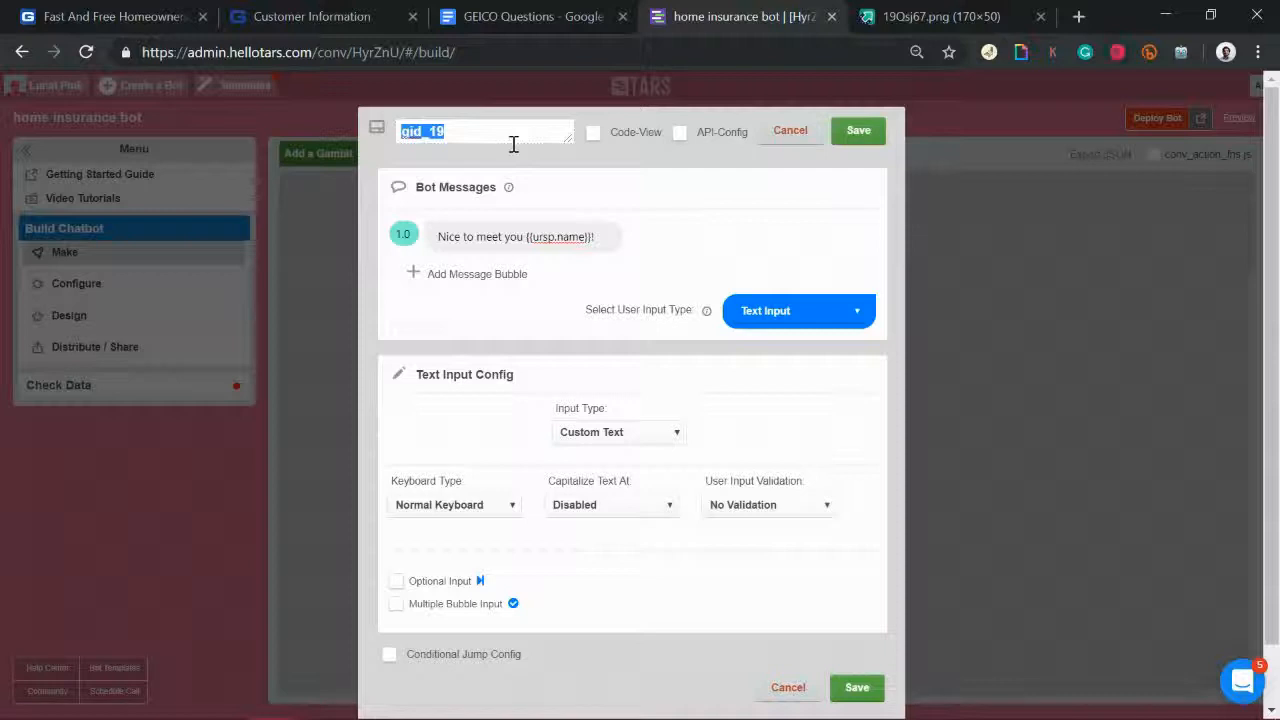
Step: Check the Name question in the GEICO Questions document, then return to the bot builder
{"action": "left_click", "coordinate": [540, 12]}
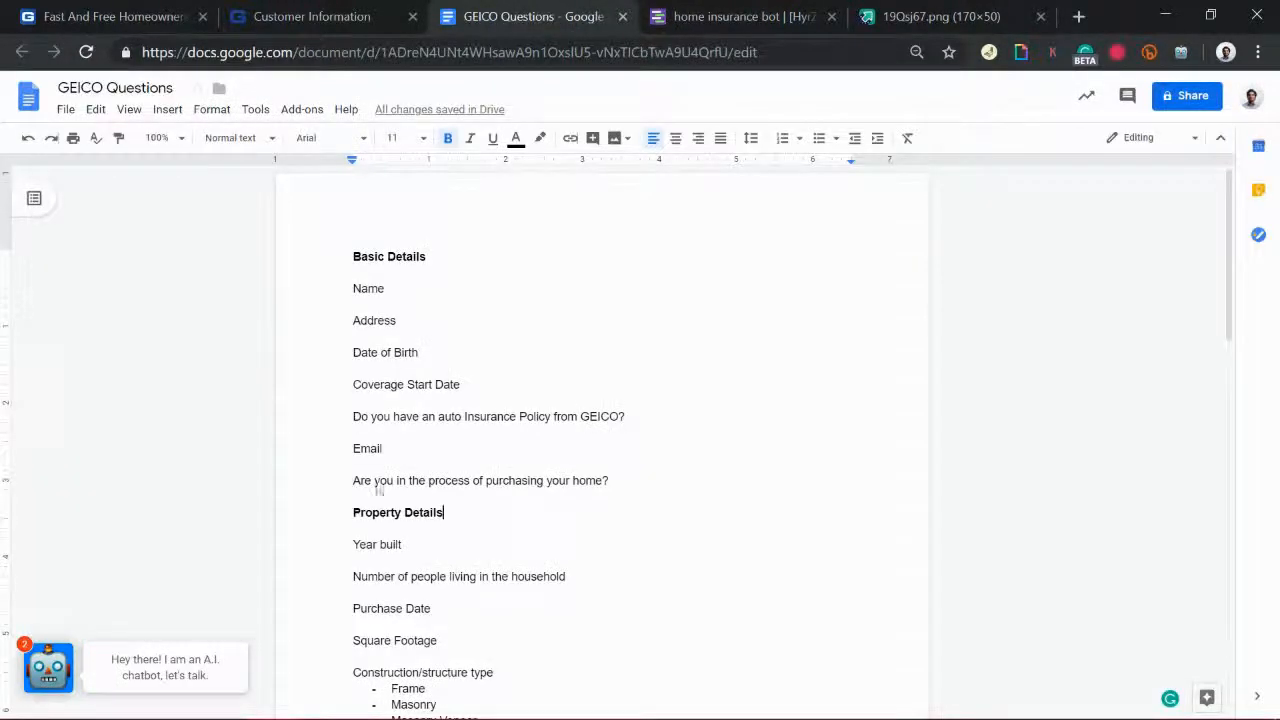
{"action": "double_click", "coordinate": [303, 294]}
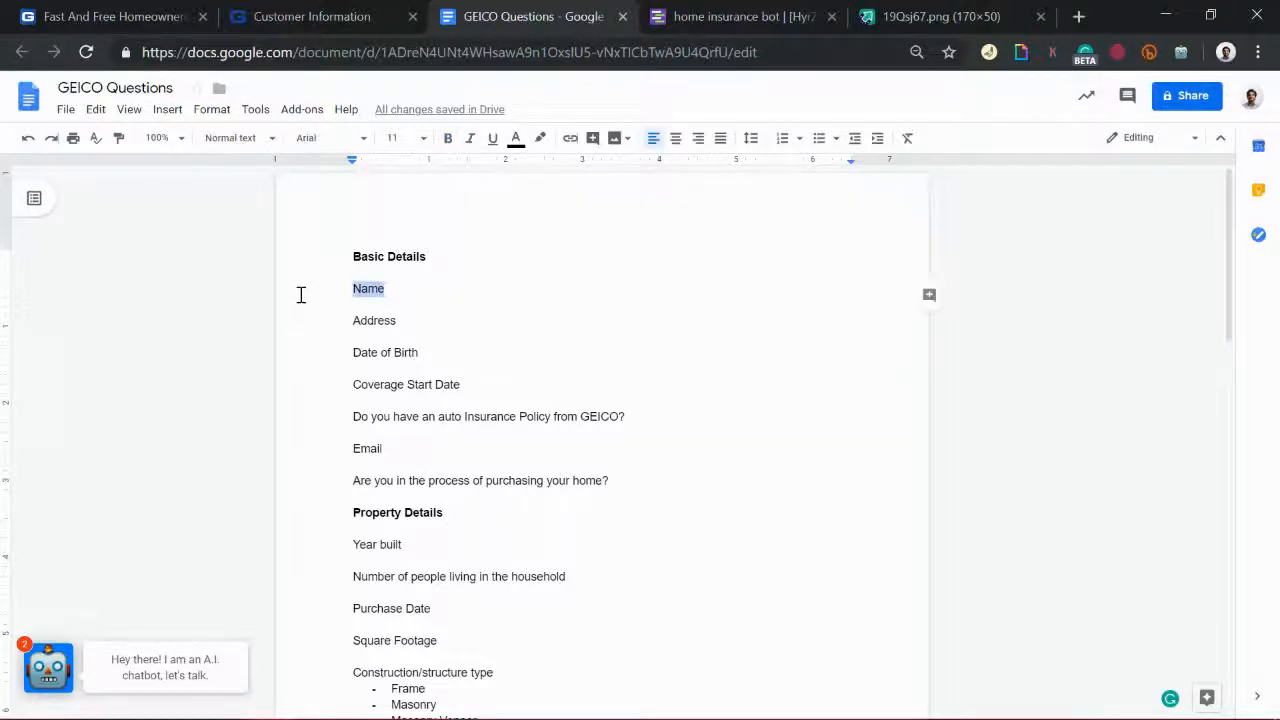
{"action": "left_click", "coordinate": [725, 10]}
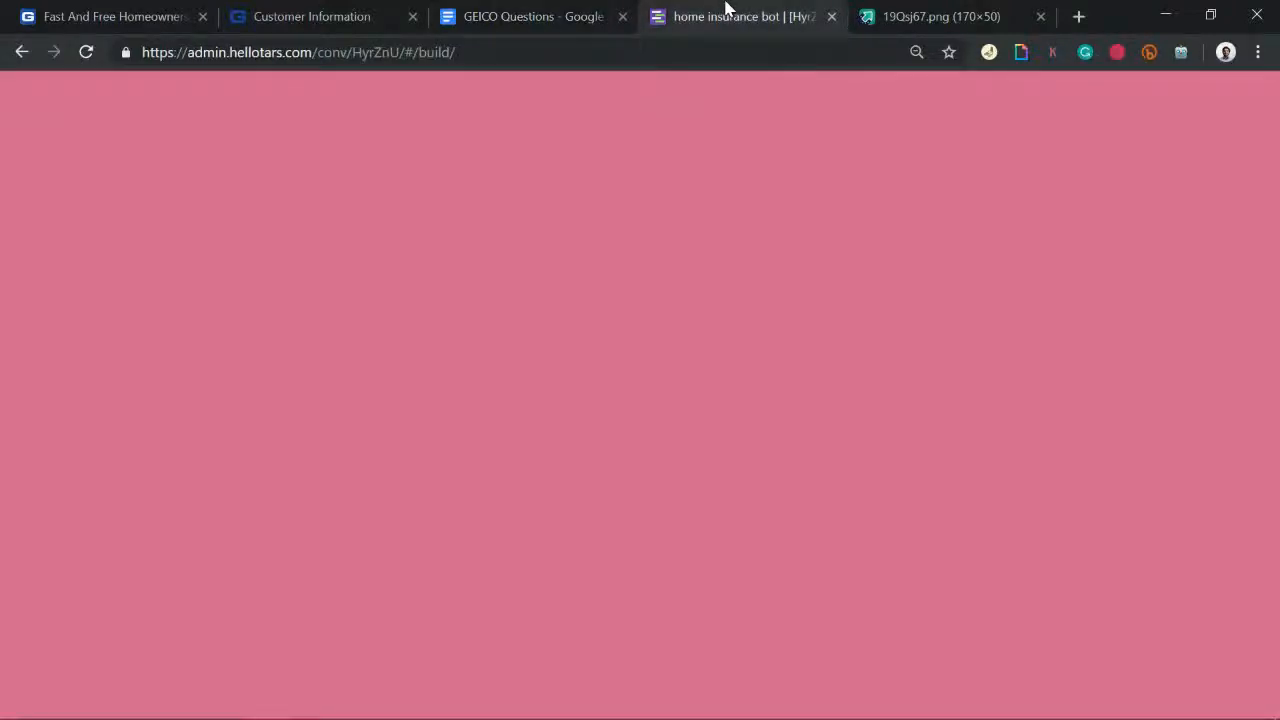
Step: Add the message 'WHat is the address of your house?' and rename the gambit house_address
{"action": "left_click", "coordinate": [490, 276]}
{"action": "type", "text": "WHat is the address of your h"}
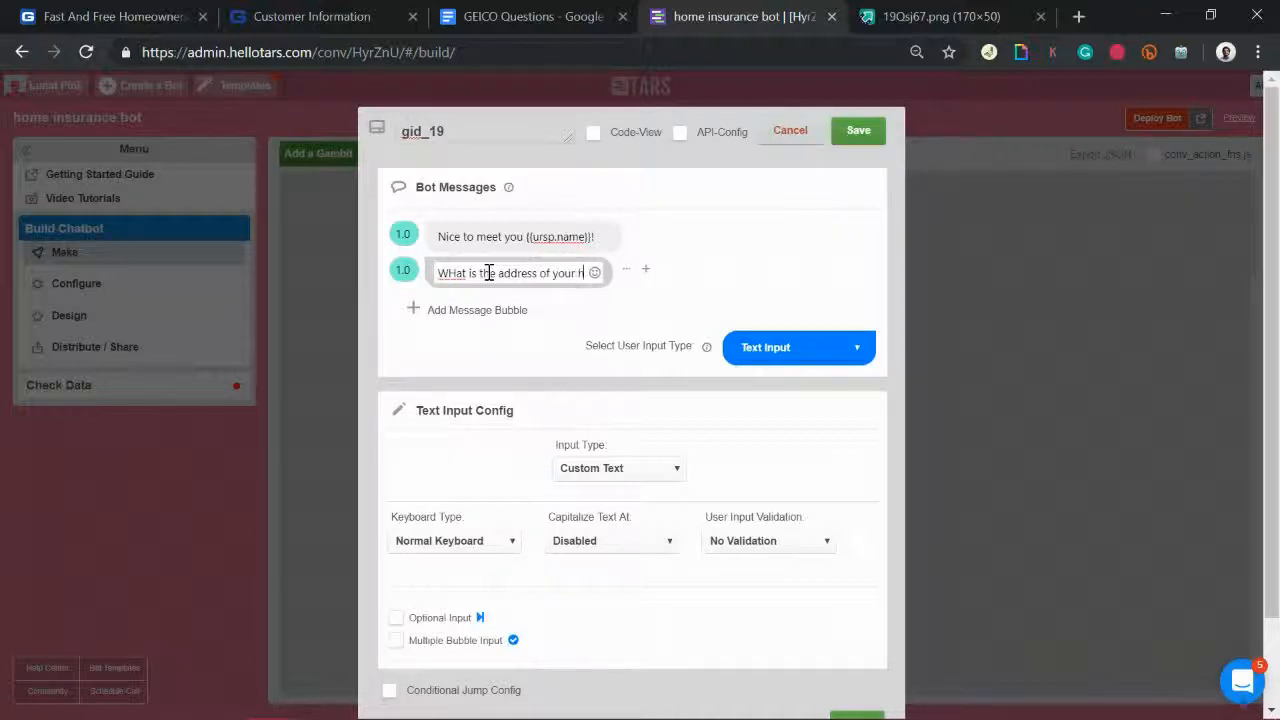
{"action": "type", "text": "ouse?"}
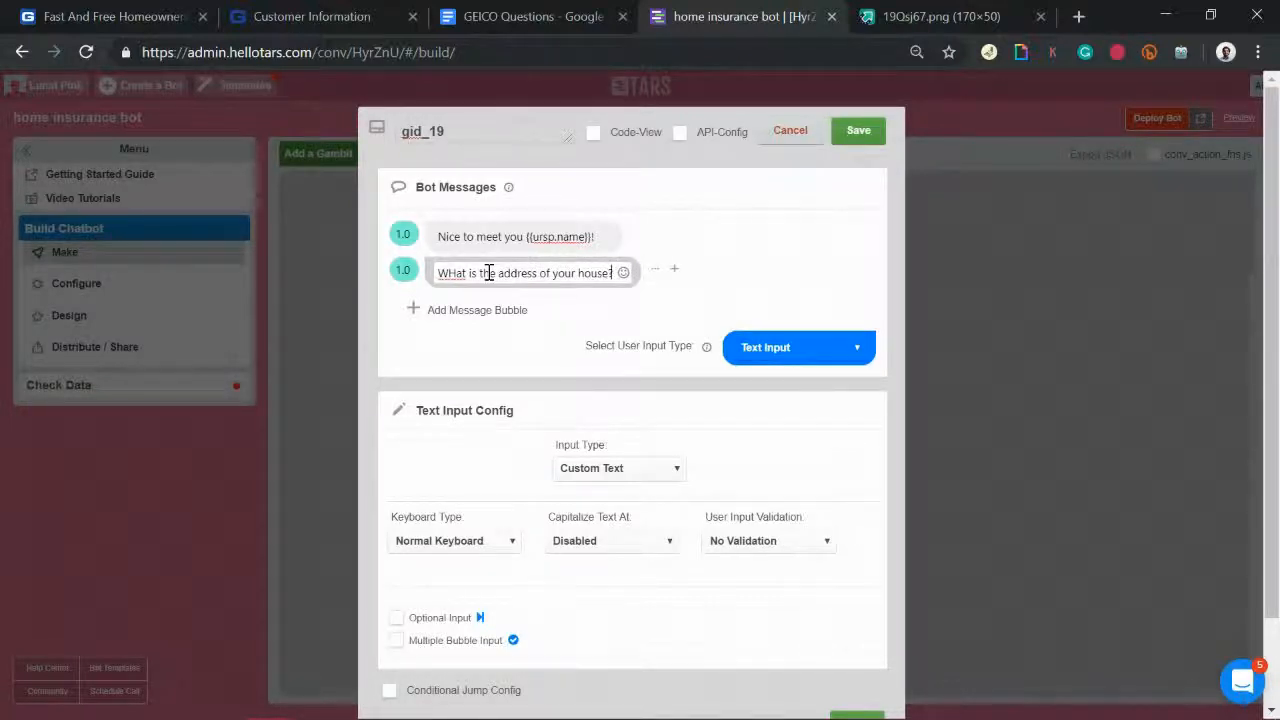
{"action": "double_click", "coordinate": [494, 131]}
{"action": "type", "text": "home"}
{"action": "key", "text": "BackSpace"}
{"action": "key", "text": "BackSpace"}
{"action": "type", "text": "use_address"}
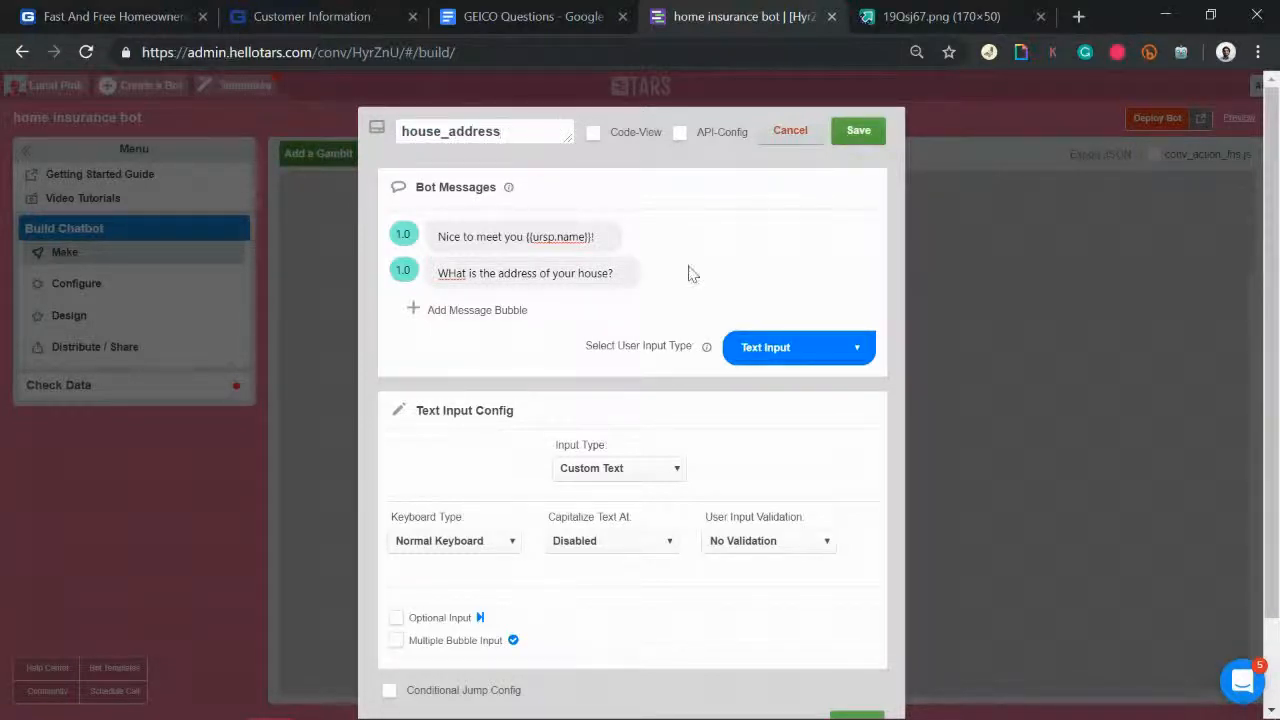
Step: Set the user input type to Geo-Location with Auto Suggest geolocation
{"action": "left_click", "coordinate": [757, 358]}
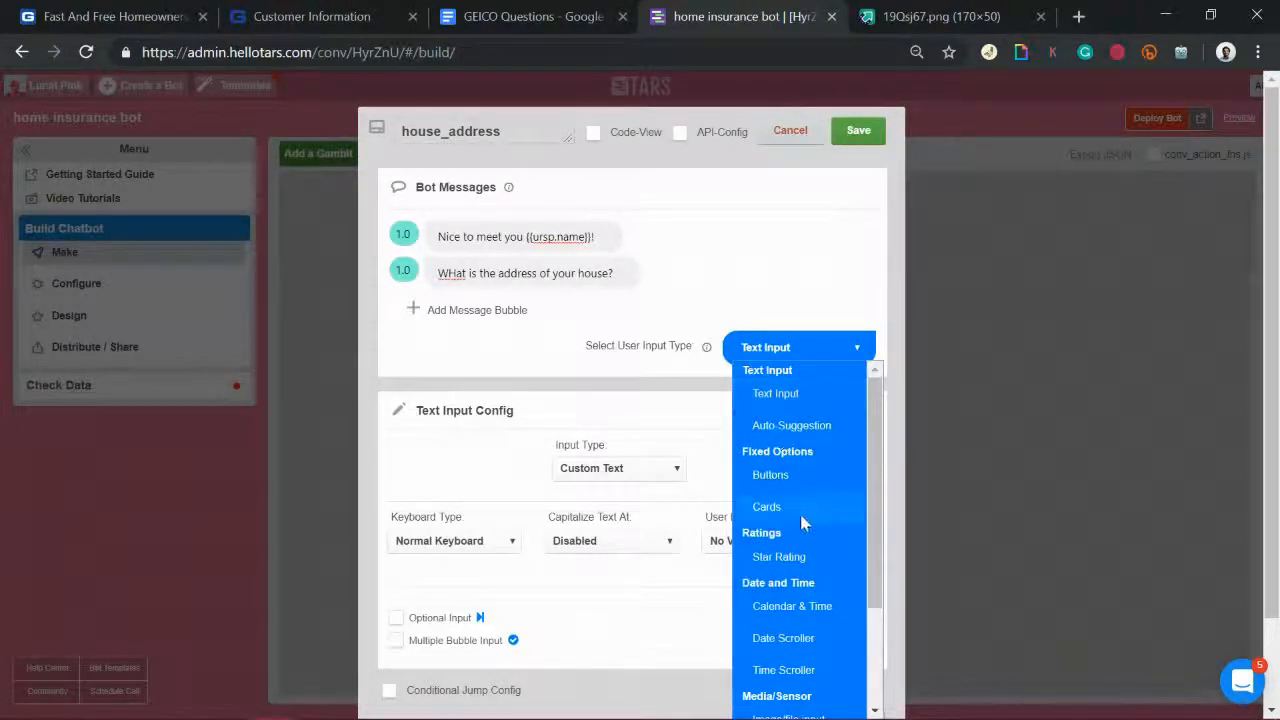
{"action": "scroll", "coordinate": [788, 620], "scroll_direction": "down", "scroll_amount": 3}
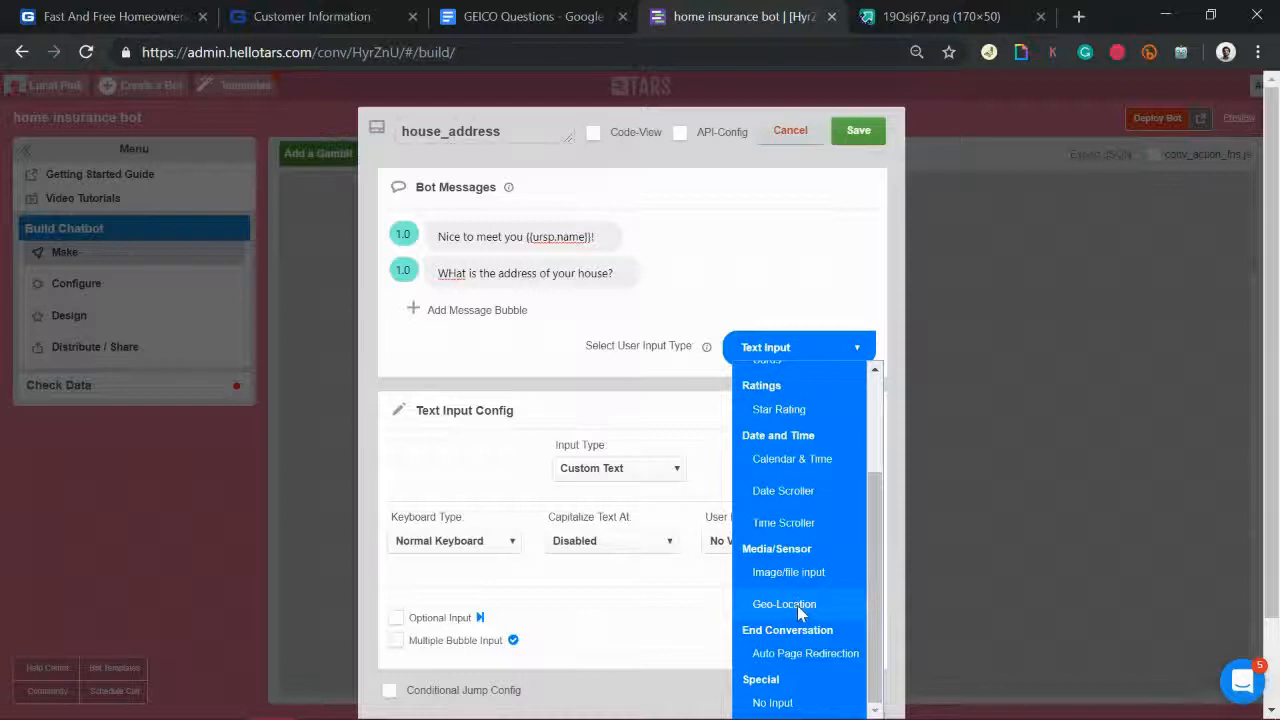
{"action": "left_click", "coordinate": [801, 610]}
{"action": "left_click", "coordinate": [651, 487]}
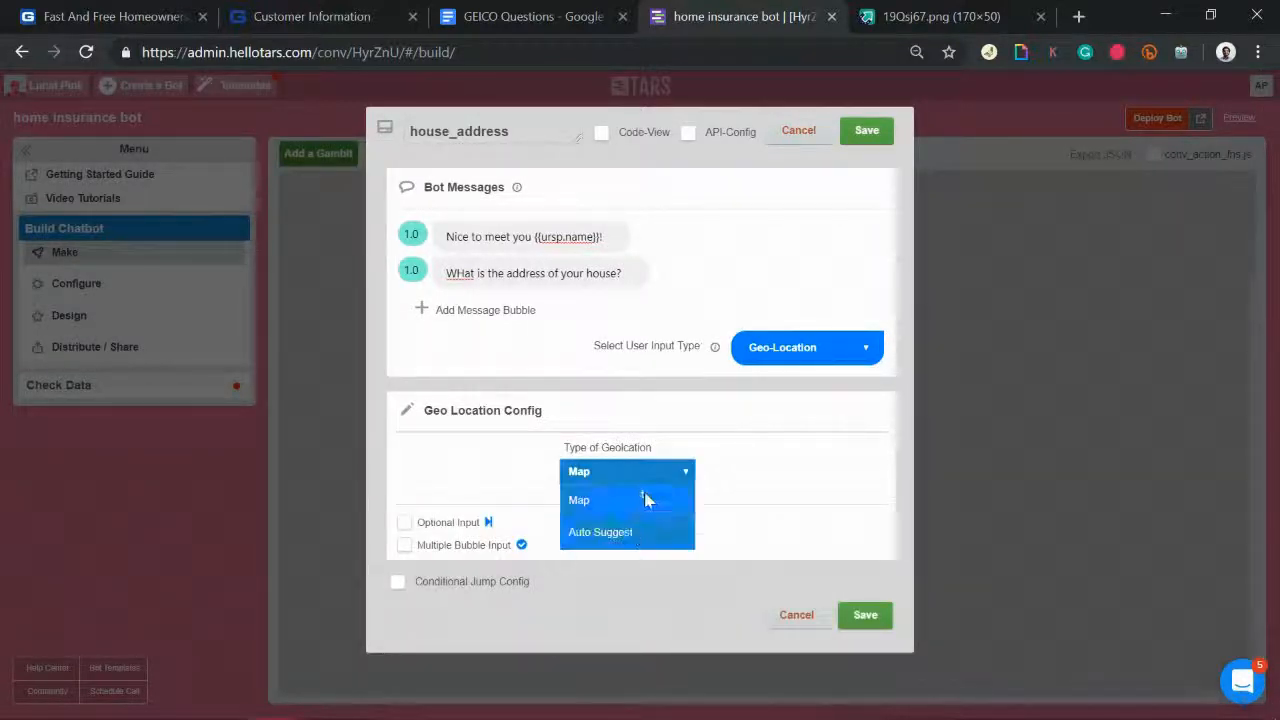
{"action": "left_click", "coordinate": [622, 543]}
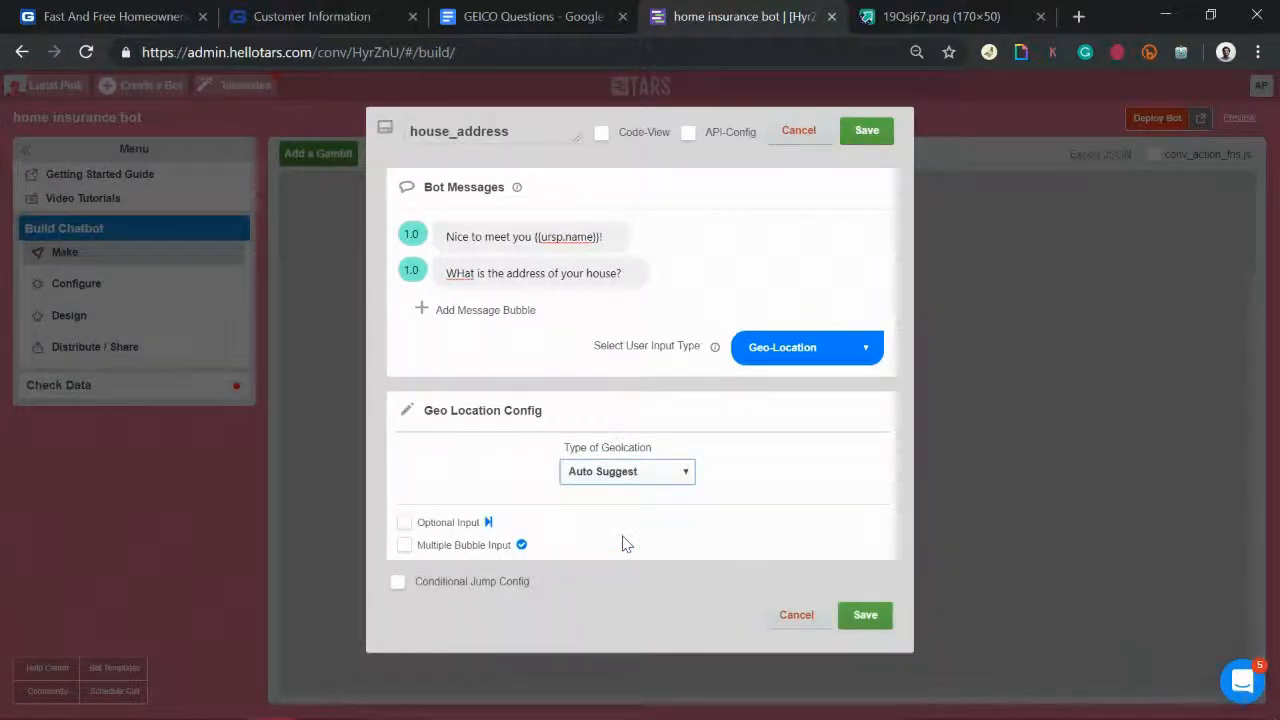
Step: Correct 'WHat' to 'What', set the second bubble's delay to 2, and save
{"action": "left_click", "coordinate": [464, 276]}
{"action": "key", "text": "BackSpace"}
{"action": "type", "text": "h"}
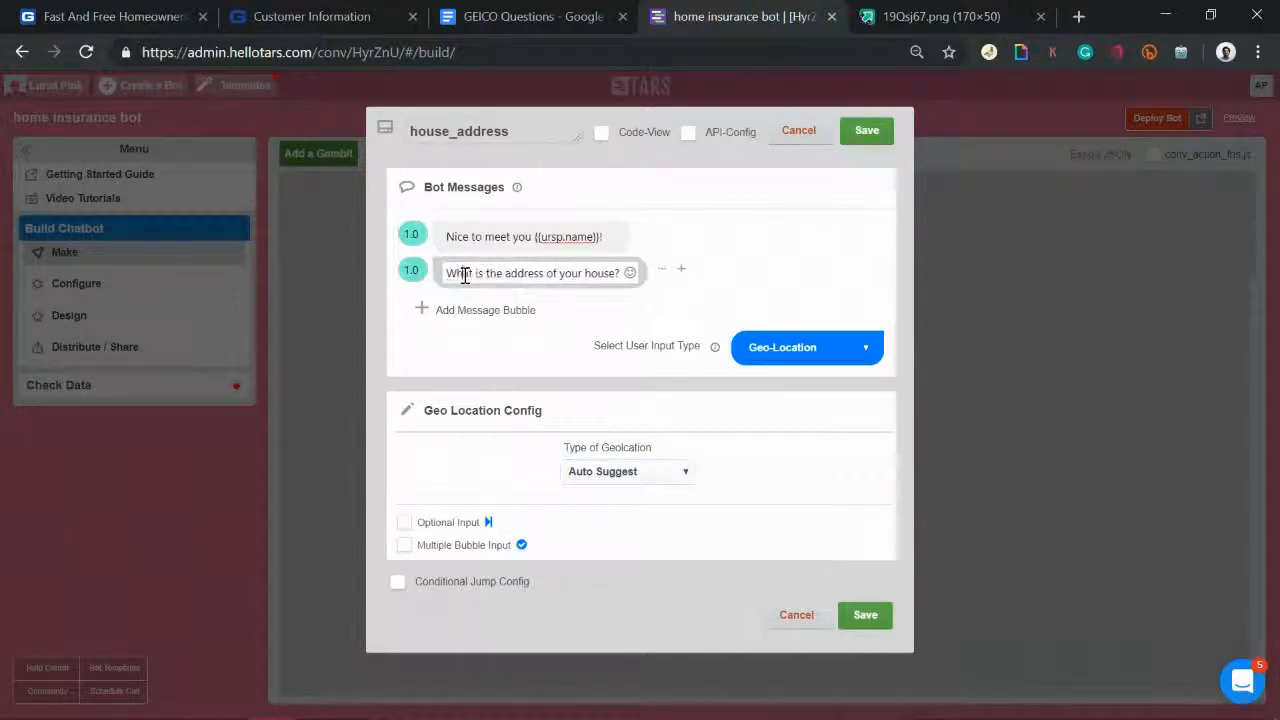
{"action": "left_click", "coordinate": [411, 268]}
{"action": "left_click_drag", "start_coordinate": [411, 268], "coordinate": [404, 268]}
{"action": "type", "text": "2"}
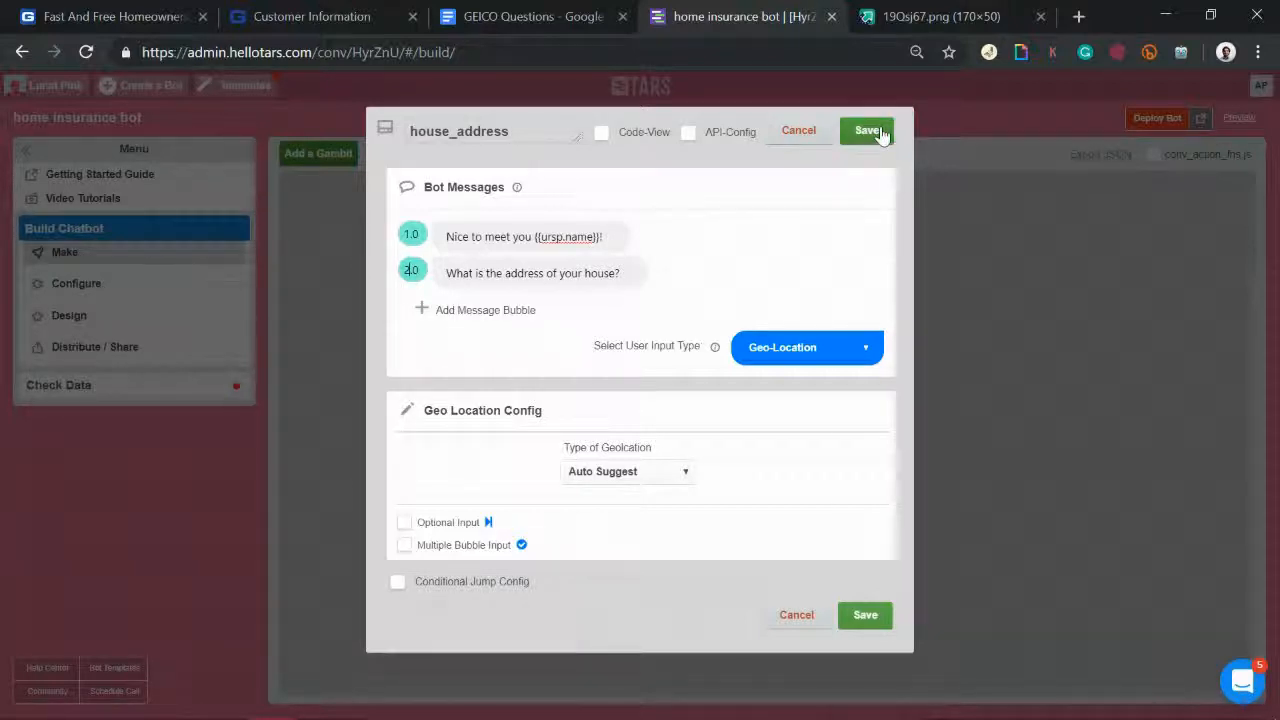
{"action": "left_click", "coordinate": [880, 133]}
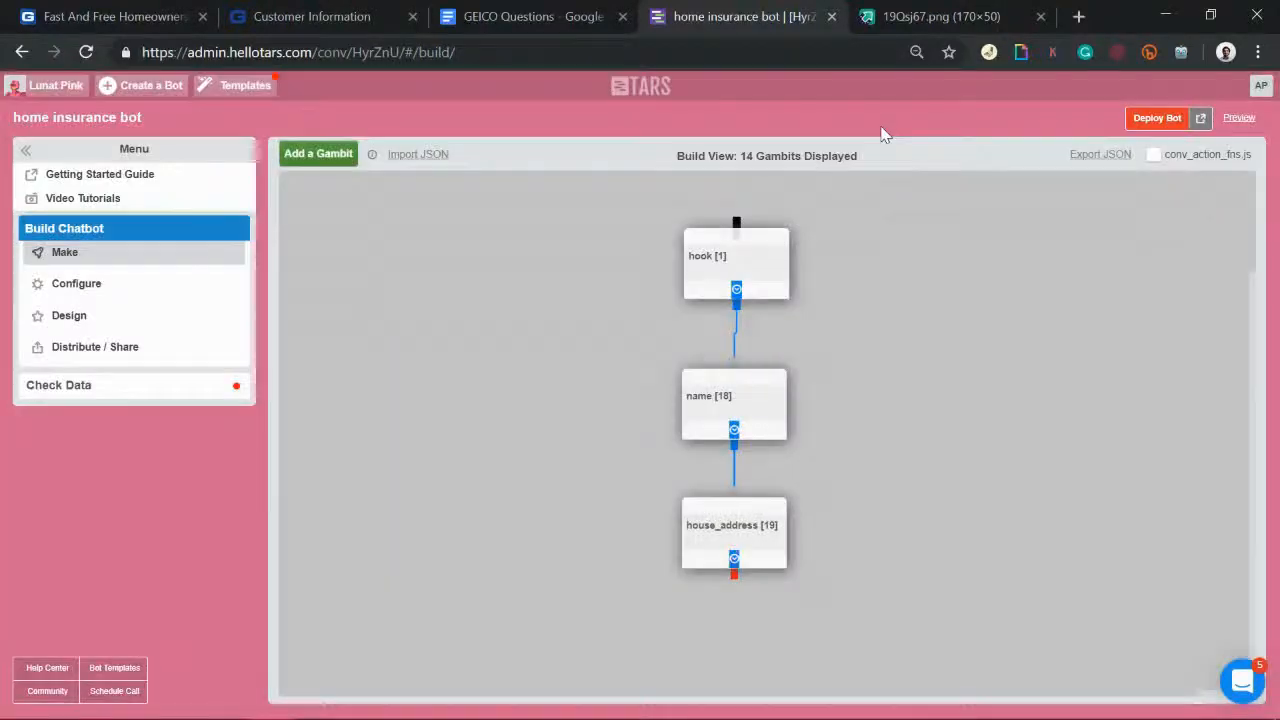
Step: Place gid_20 below house_address, connect them, and bring up the GEICO Questions document
{"action": "scroll", "coordinate": [917, 449], "scroll_direction": "down", "scroll_amount": 3}
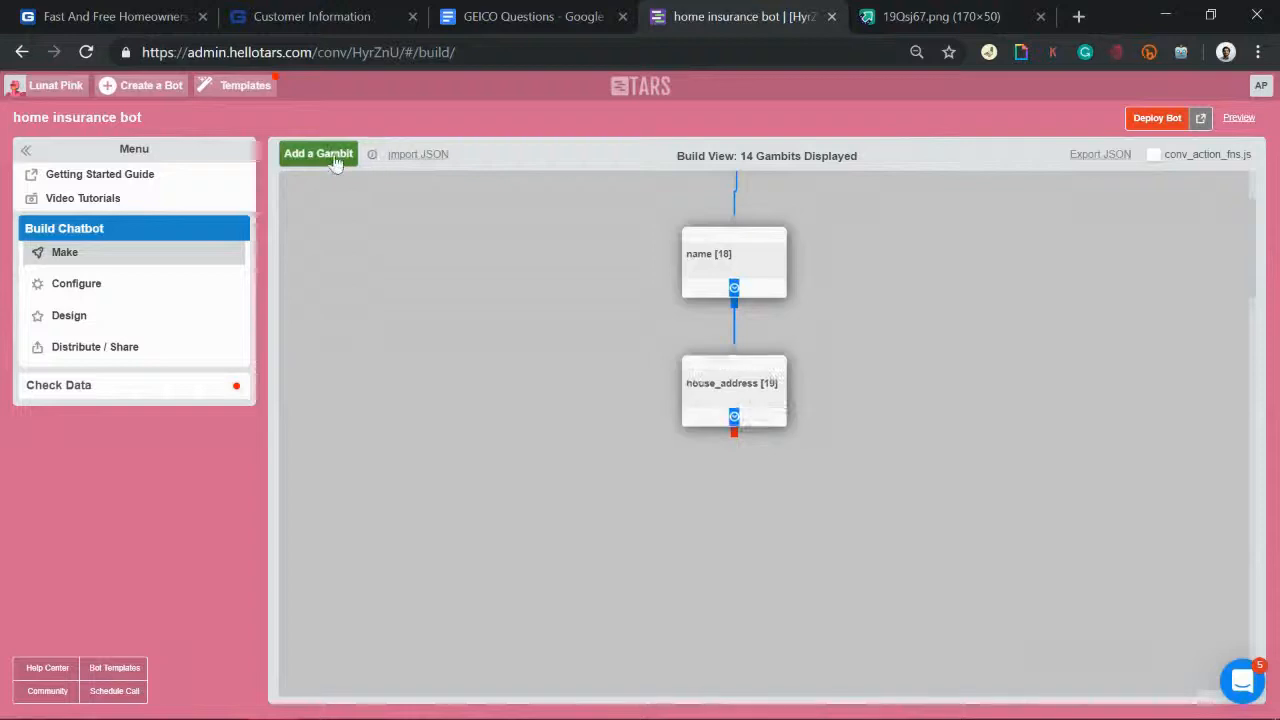
{"action": "left_click", "coordinate": [335, 155]}
{"action": "left_click_drag", "start_coordinate": [347, 218], "coordinate": [712, 502]}
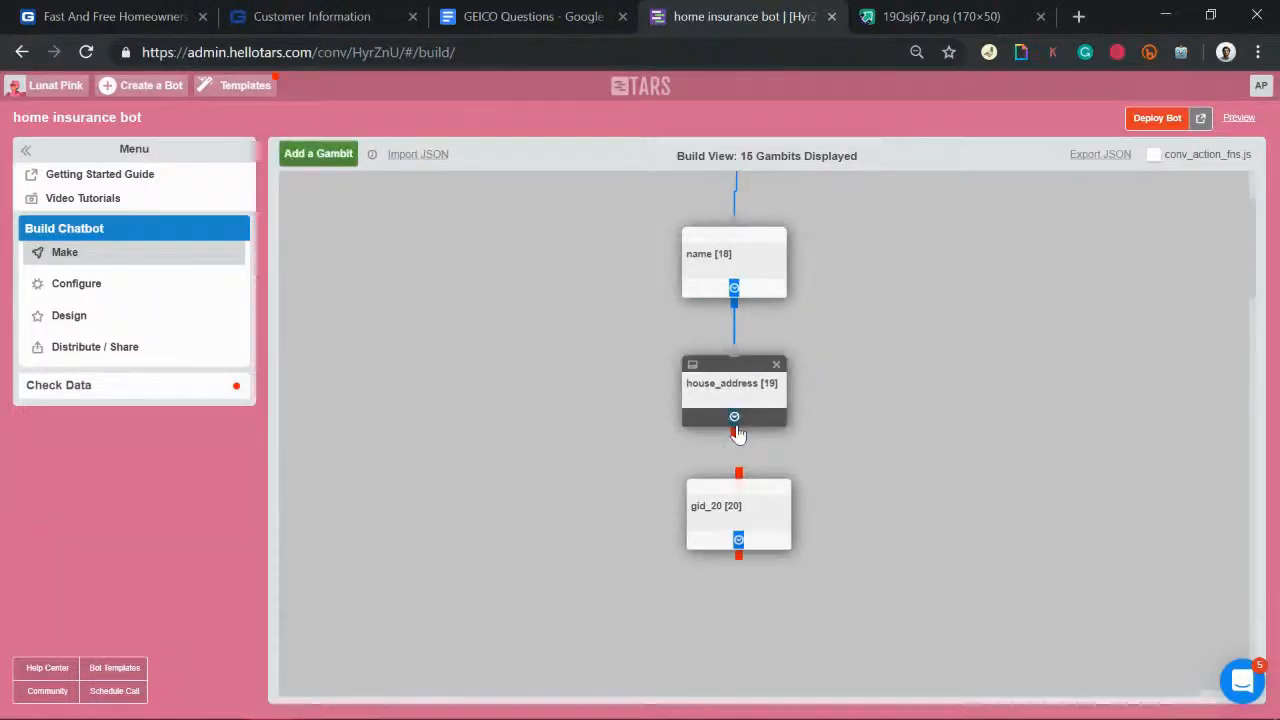
{"action": "left_click_drag", "start_coordinate": [735, 435], "coordinate": [742, 486]}
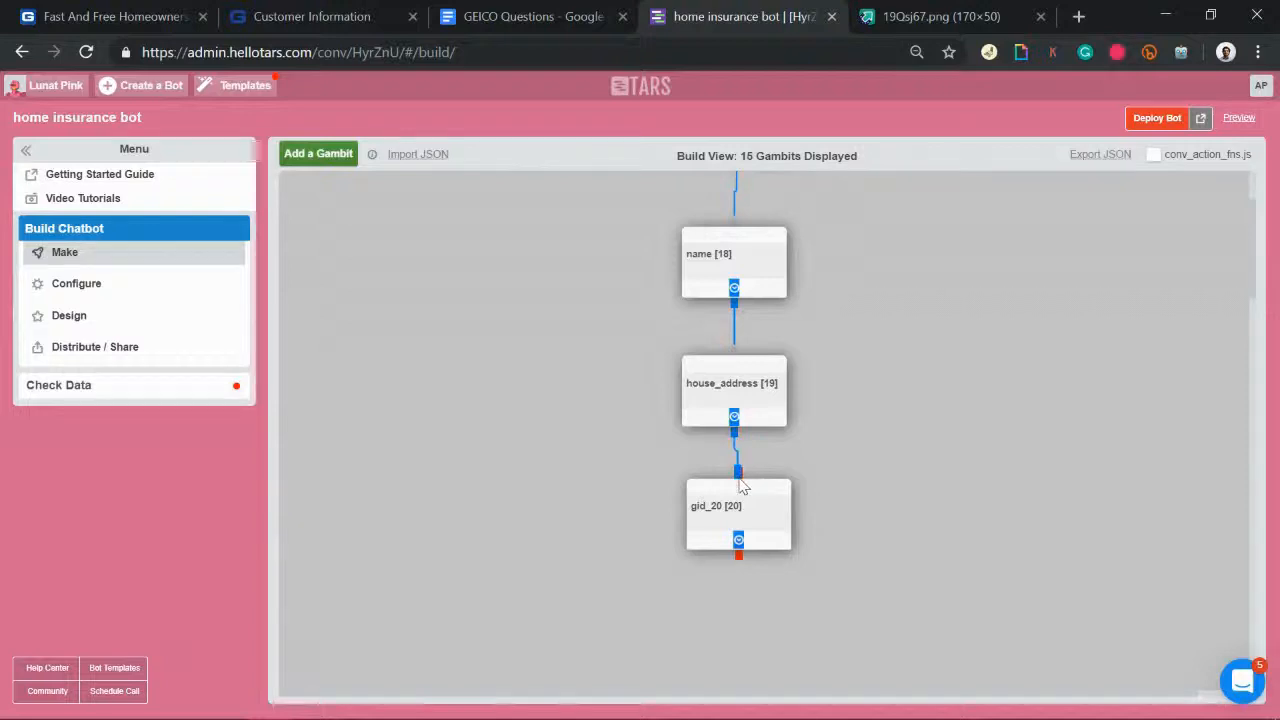
{"action": "left_click", "coordinate": [524, 9]}
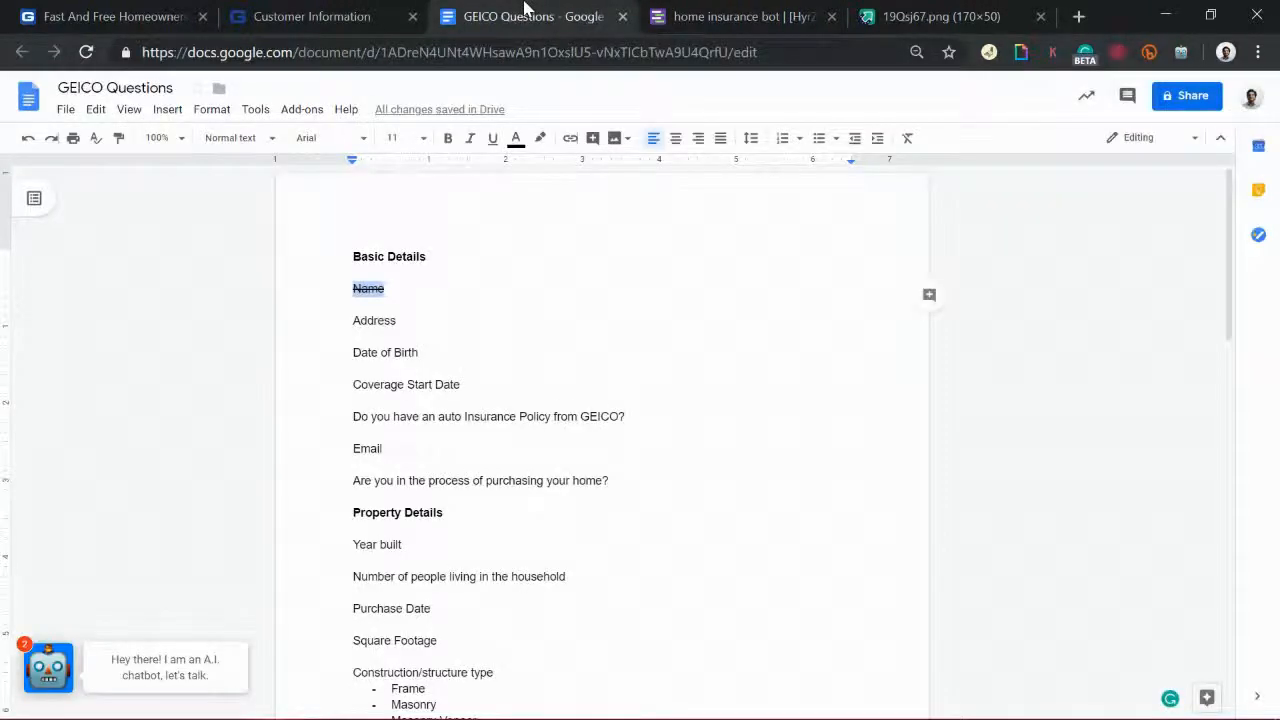
Step: Move the Date of Birth line up directly under Name
{"action": "left_click_drag", "start_coordinate": [266, 358], "coordinate": [268, 360]}
{"action": "key", "text": "ctrl+c"}
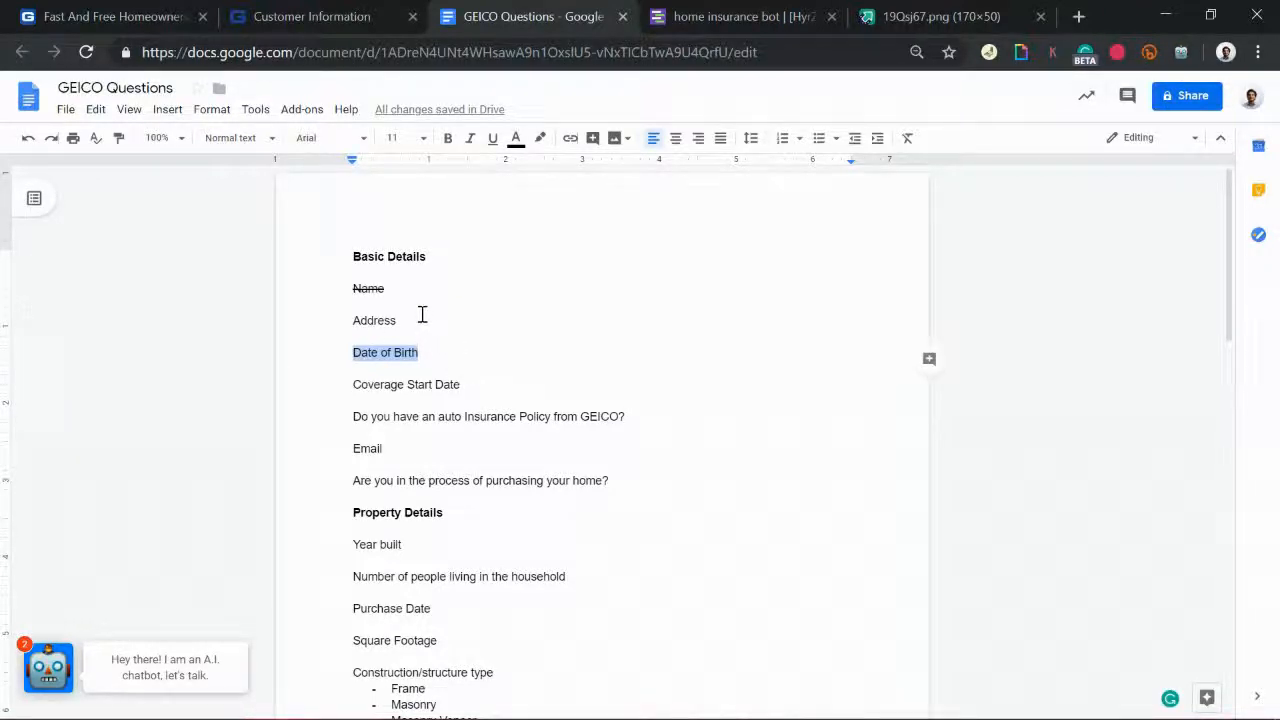
{"action": "key", "text": "BackSpace"}
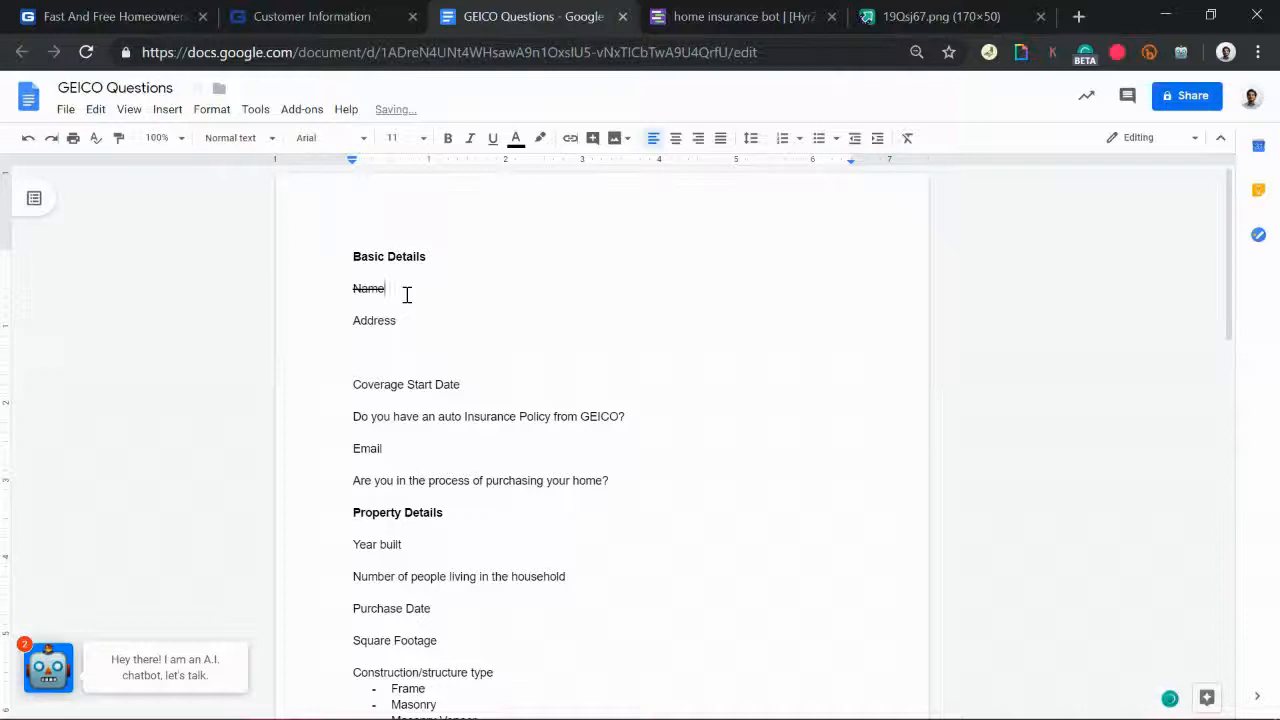
{"action": "key", "text": "Return"}
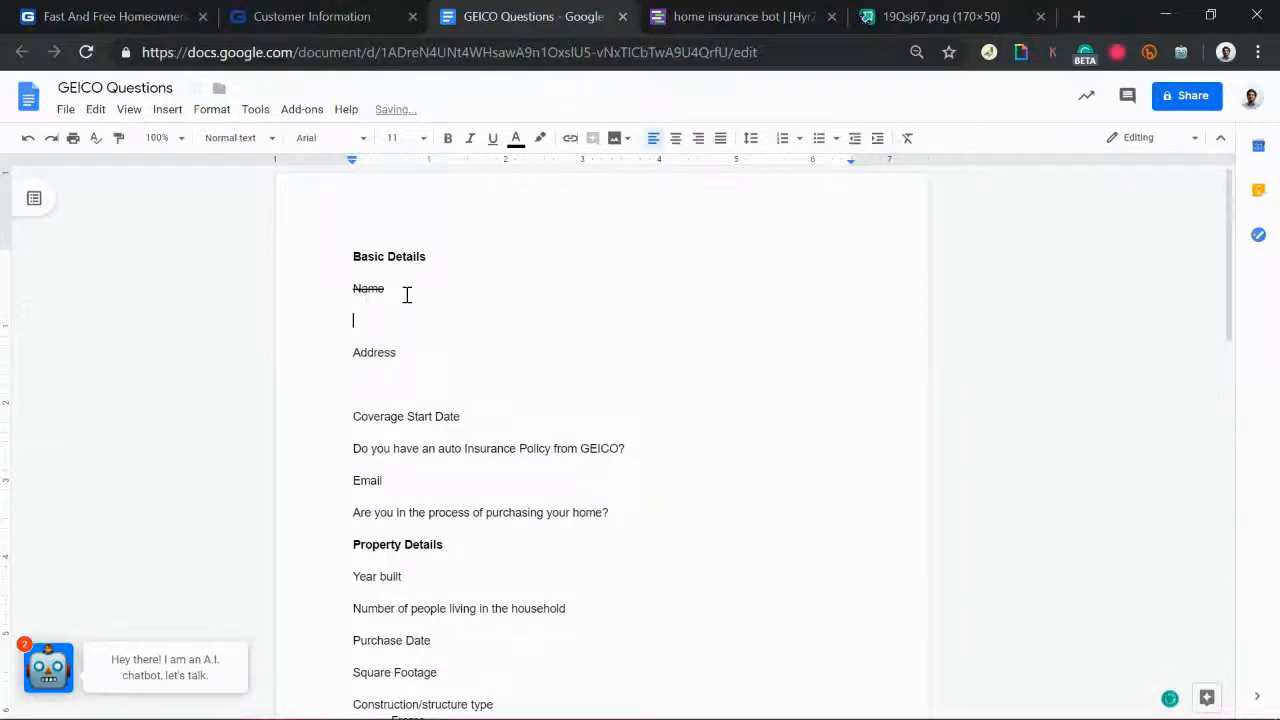
{"action": "key", "text": "ctrl+v"}
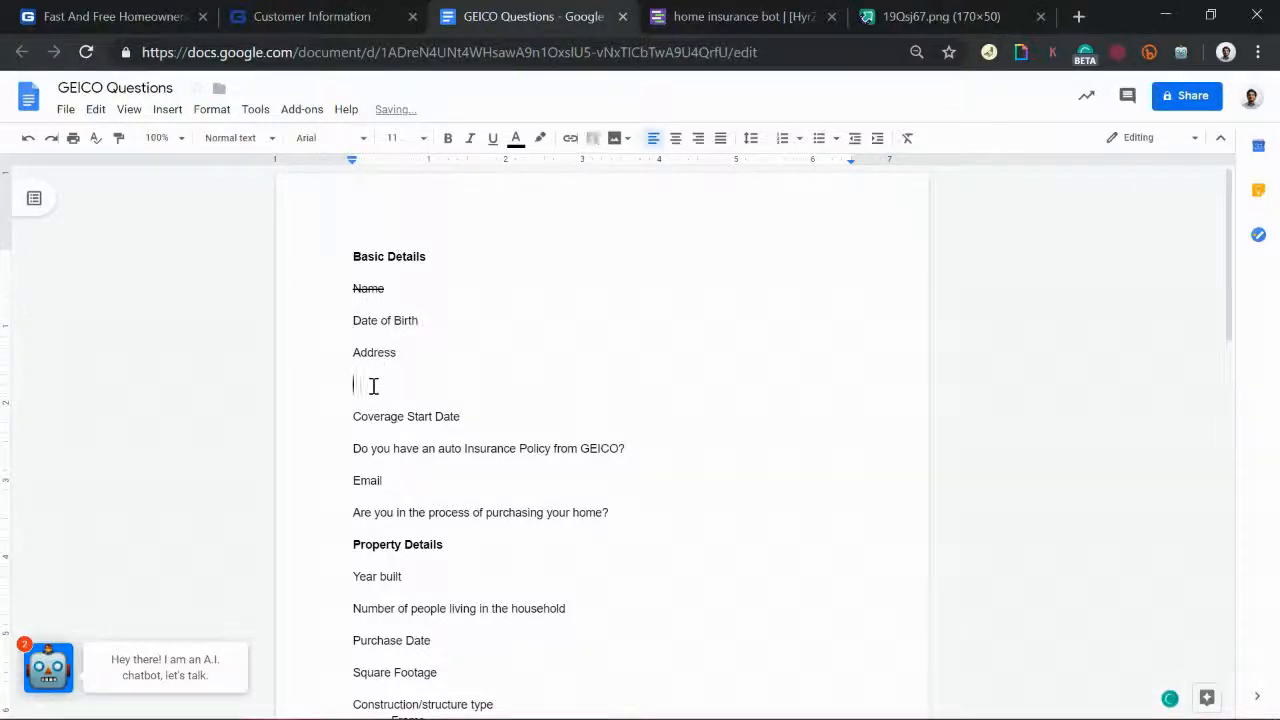
{"action": "key", "text": "BackSpace"}
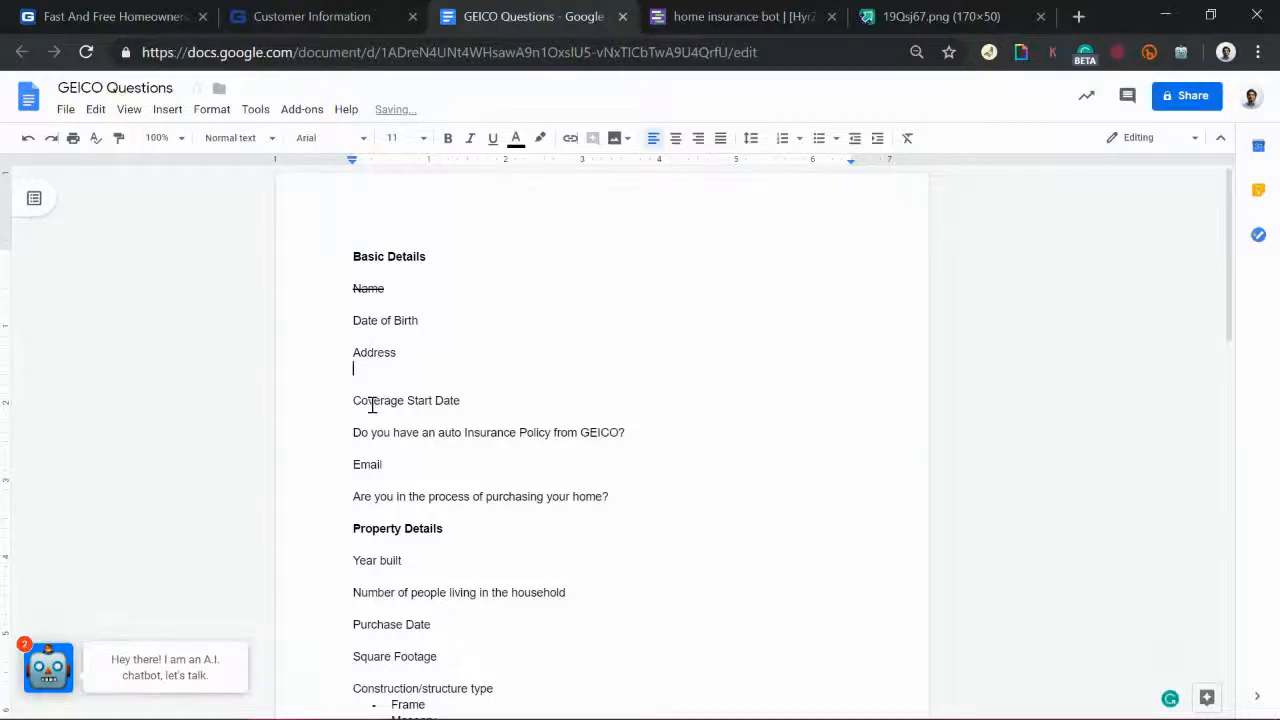
Step: Move the auto insurance policy question to just after Date of Birth
{"action": "left_click_drag", "start_coordinate": [352, 437], "coordinate": [652, 434]}
{"action": "key", "text": "ctrl+c"}
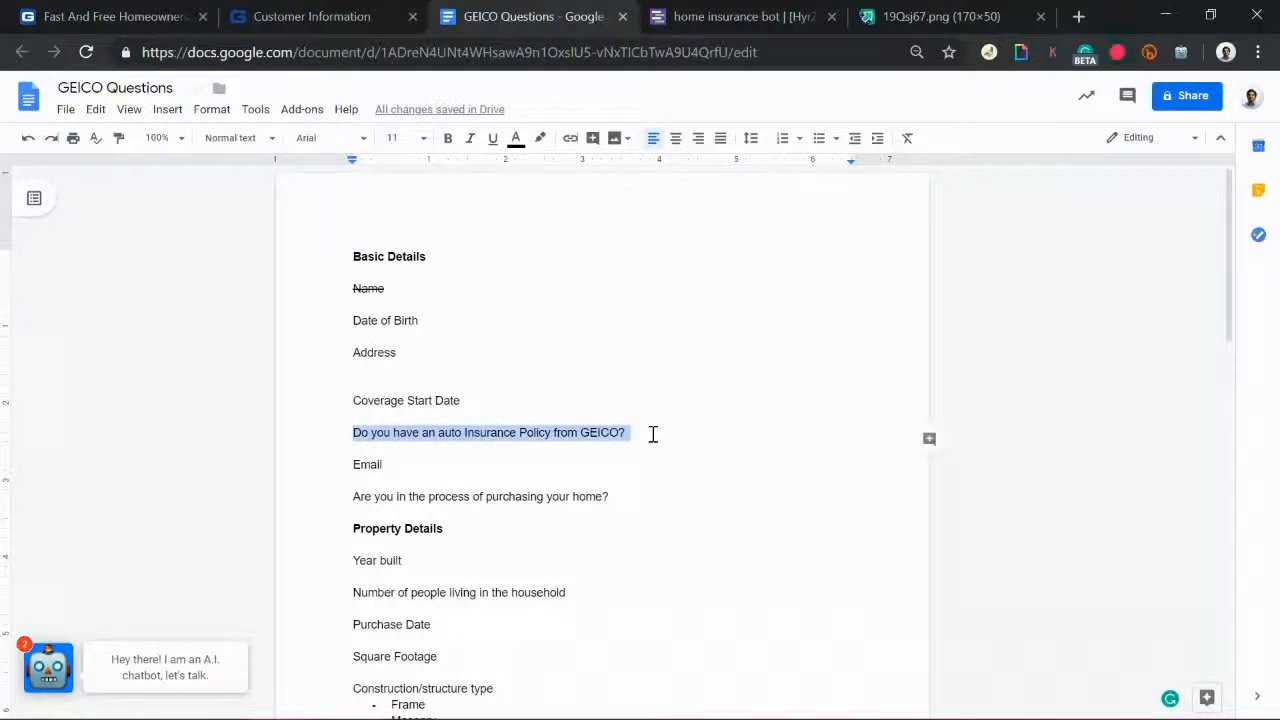
{"action": "key", "text": "BackSpace"}
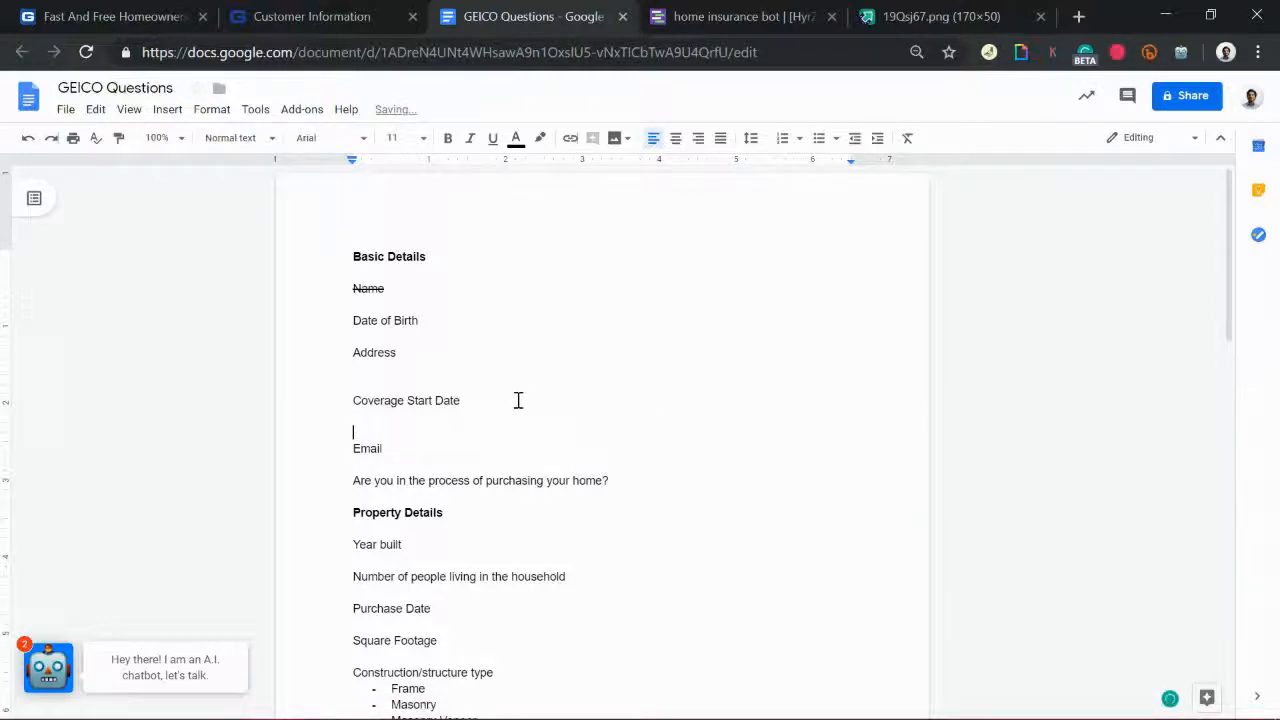
{"action": "key", "text": "BackSpace"}
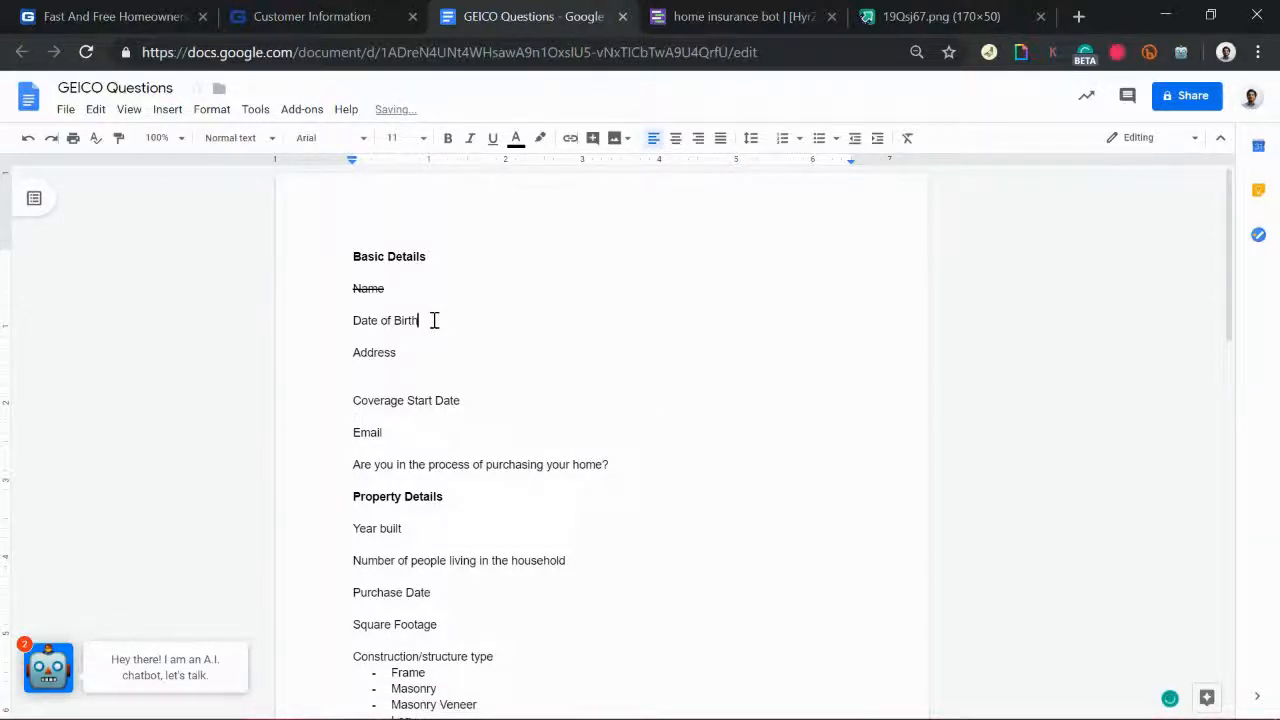
{"action": "key", "text": "Return"}
{"action": "key", "text": "Return"}
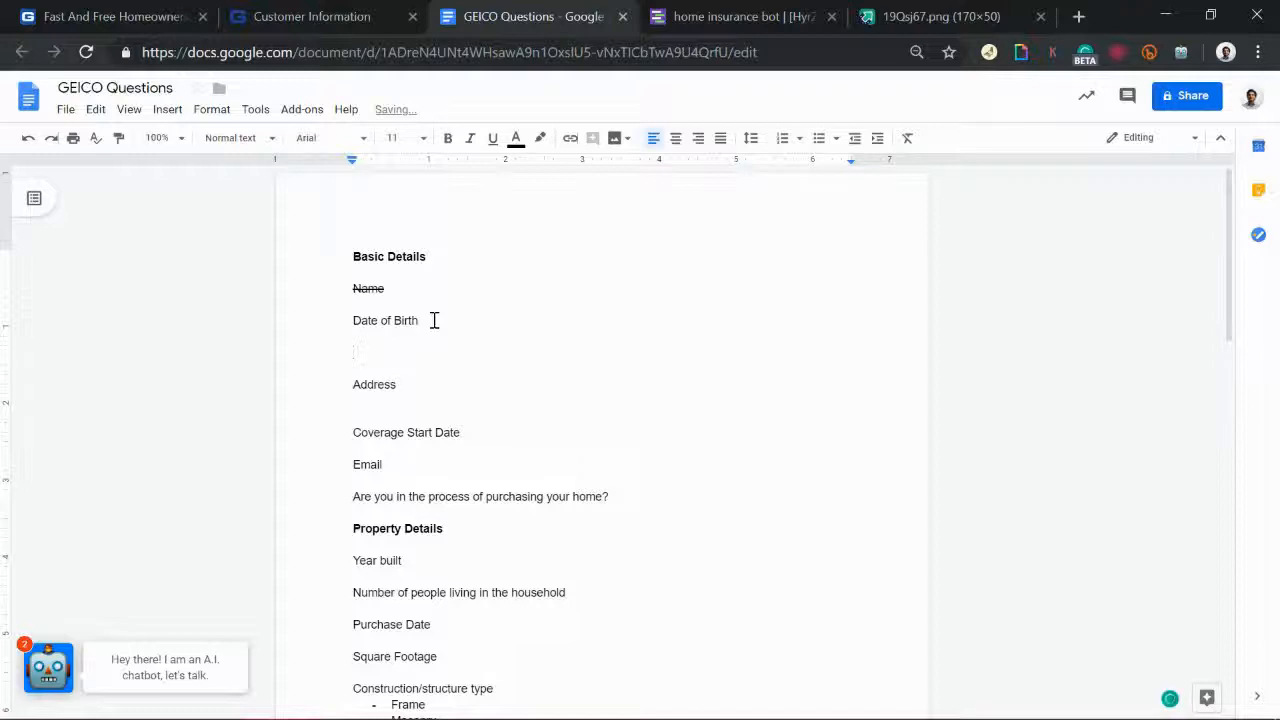
{"action": "key", "text": "ctrl+v"}
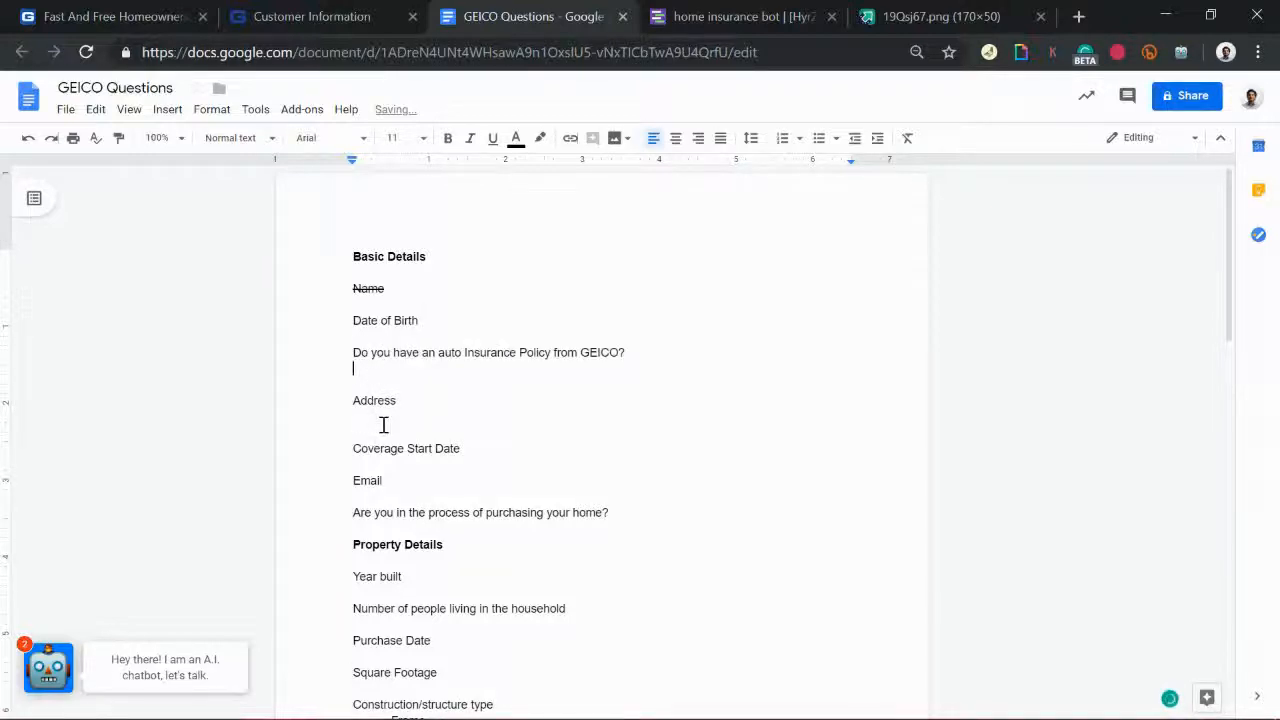
{"action": "key", "text": "BackSpace"}
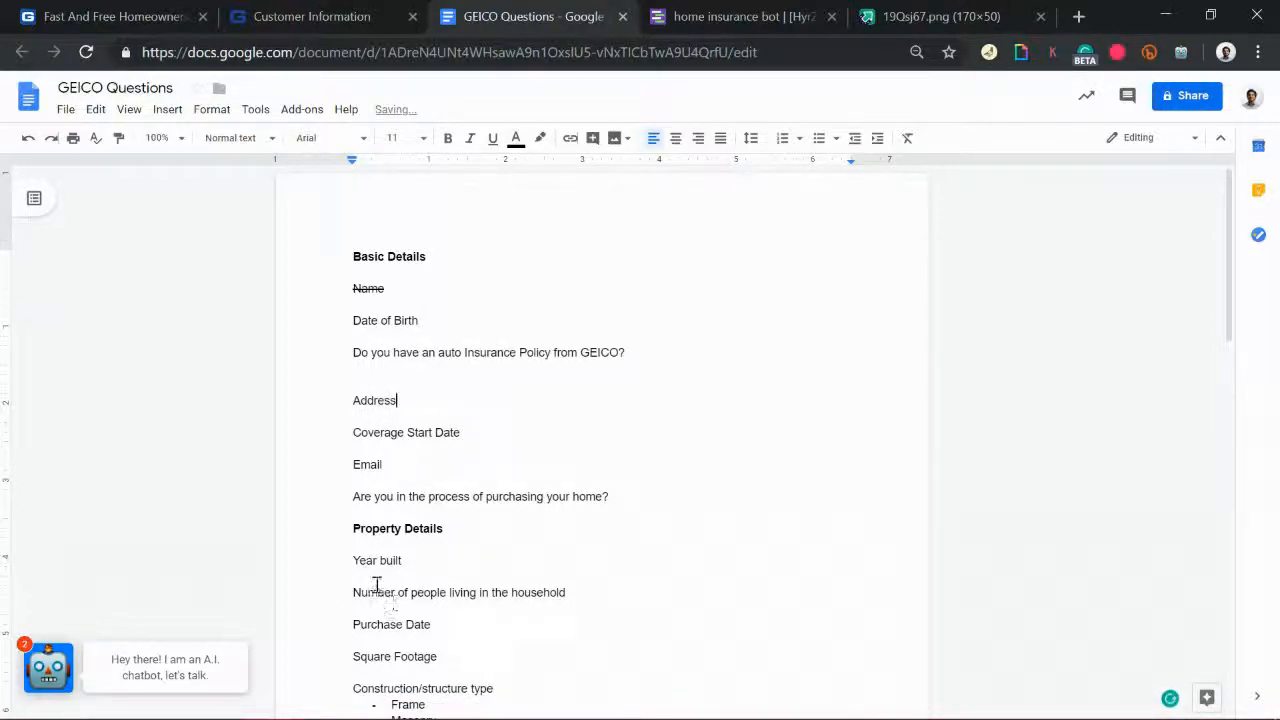
Step: Move Email below 'Are you in the process of purchasing your home?'
{"action": "left_click_drag", "start_coordinate": [346, 565], "coordinate": [443, 677]}
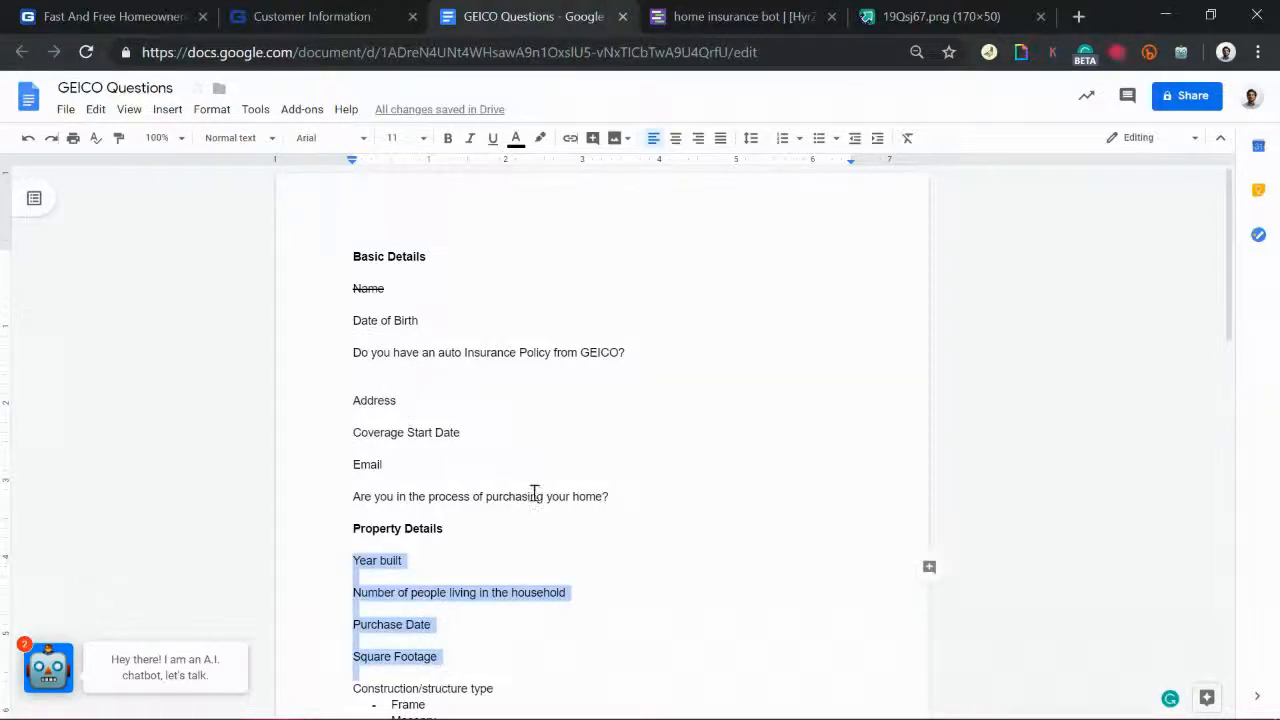
{"action": "left_click", "coordinate": [392, 464]}
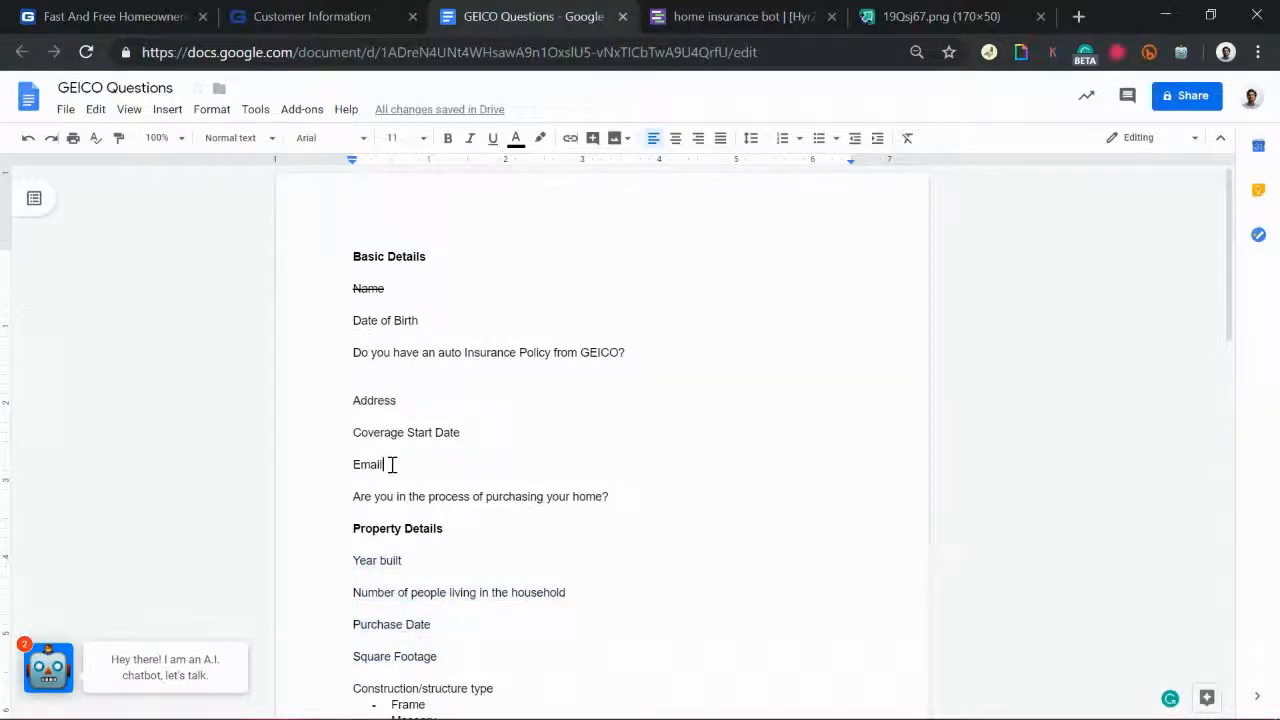
{"action": "left_click_drag", "start_coordinate": [392, 464], "coordinate": [299, 469]}
{"action": "key", "text": "ctrl+c"}
{"action": "key", "text": "BackSpace"}
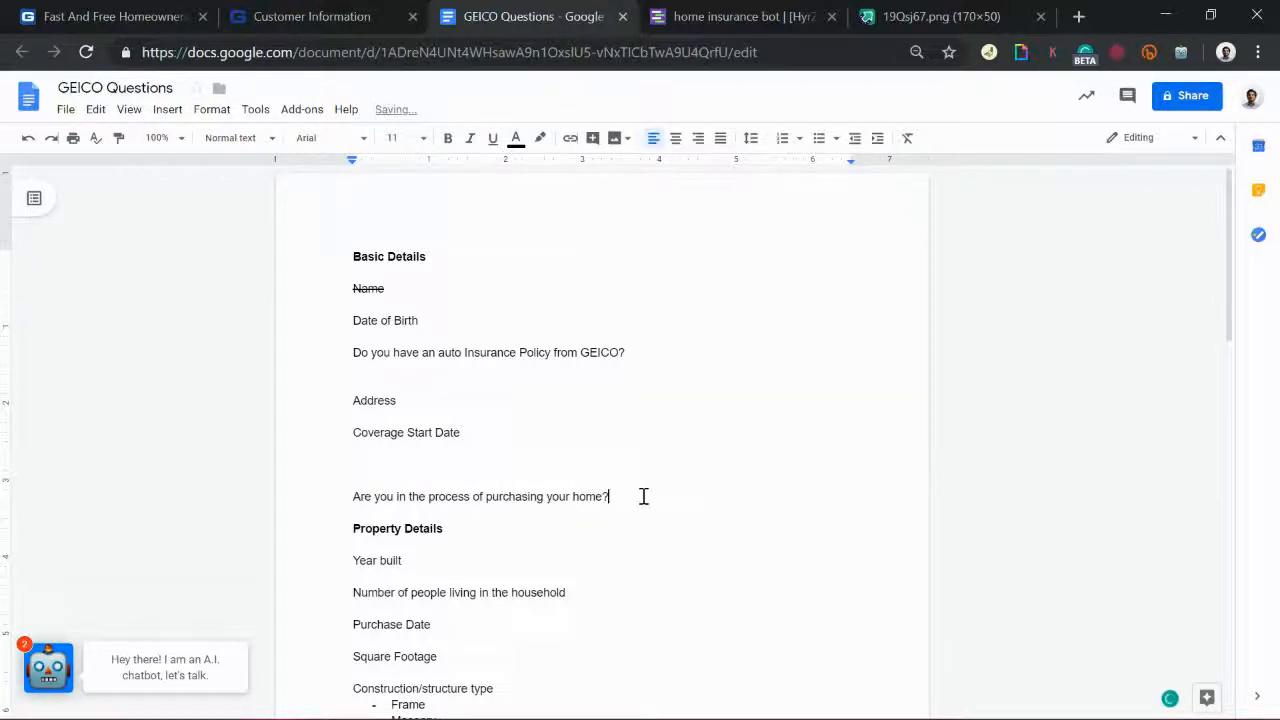
{"action": "left_click", "coordinate": [643, 496]}
{"action": "key", "text": "Return"}
{"action": "key", "text": "ctrl+v"}
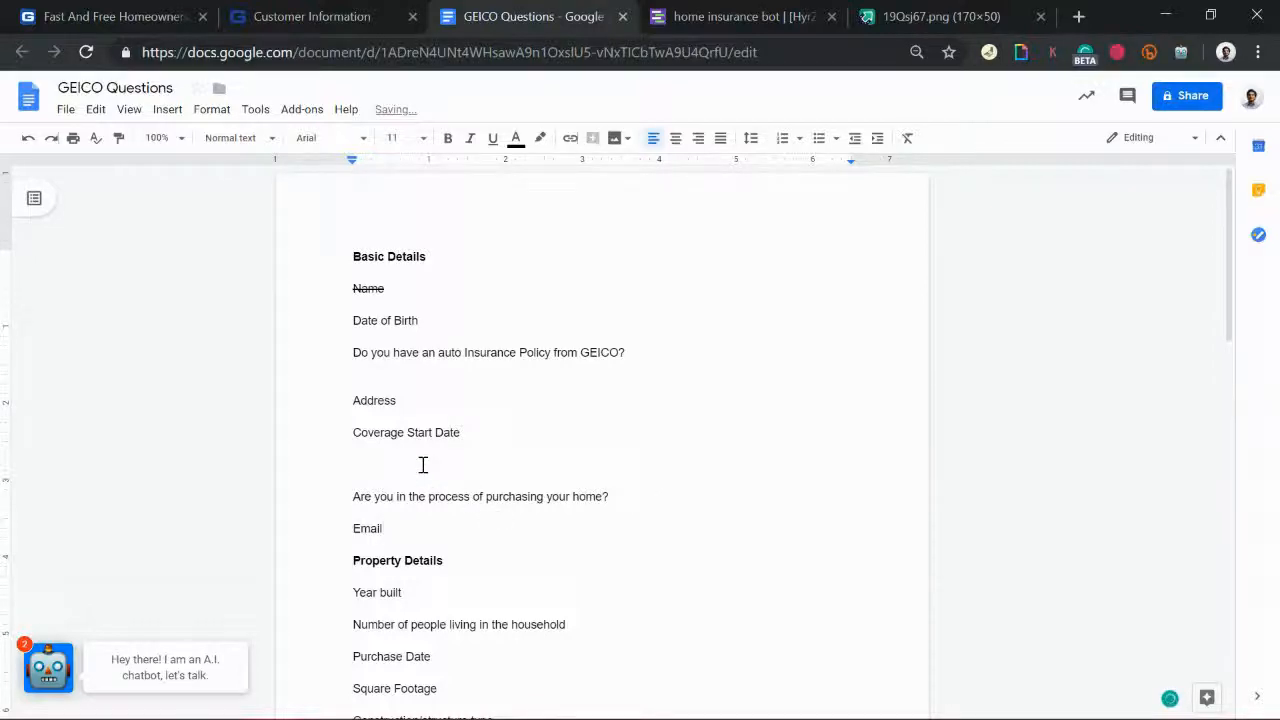
Step: Delete the empty line under Coverage Start Date
{"action": "left_click", "coordinate": [423, 464]}
{"action": "key", "text": "BackSpace"}
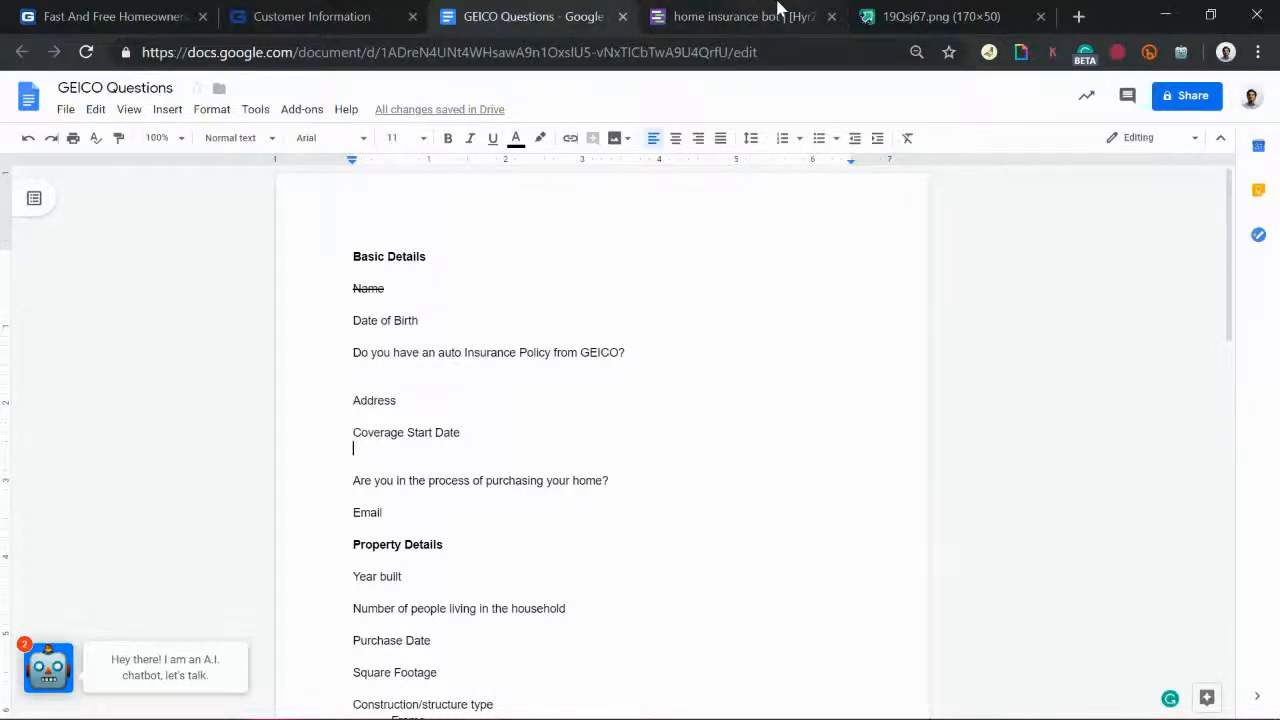
{"action": "left_click", "coordinate": [779, 10]}
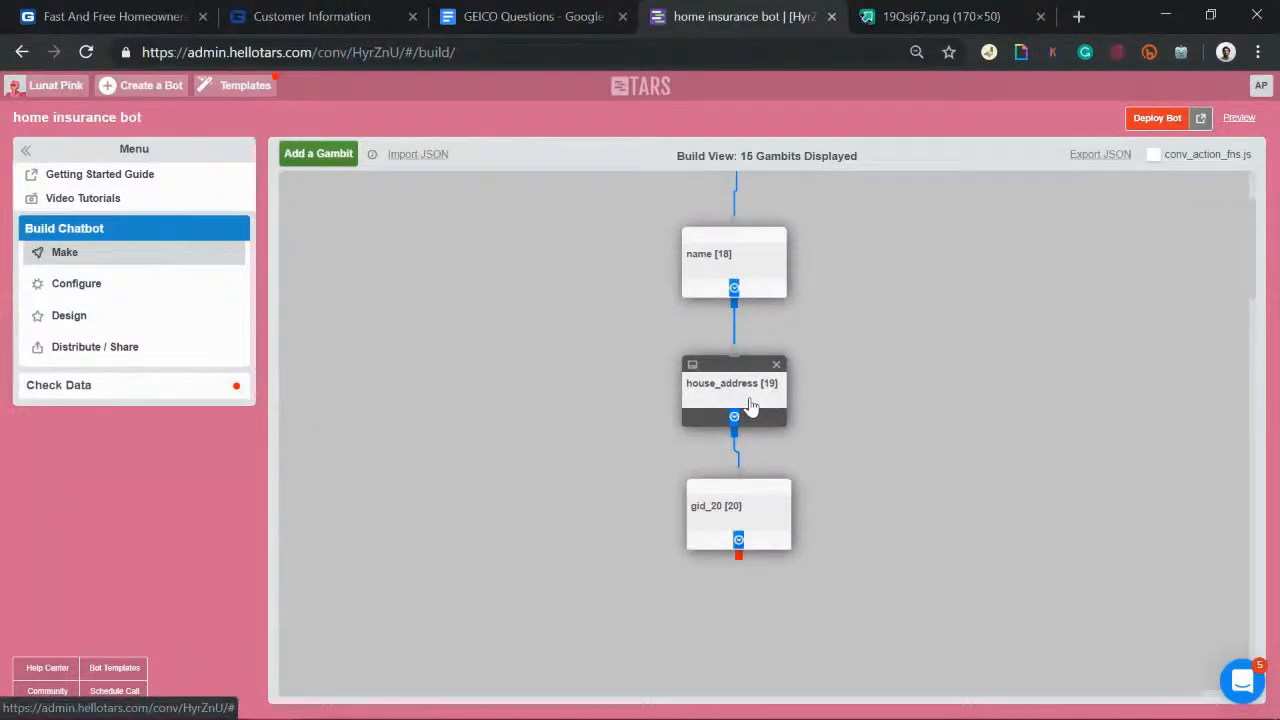
Step: Rewrite house_address's second message as 'What is your date of birth' with 'date of birth' bold
{"action": "left_click", "coordinate": [752, 404]}
{"action": "mouse_move", "coordinate": [669, 267]}
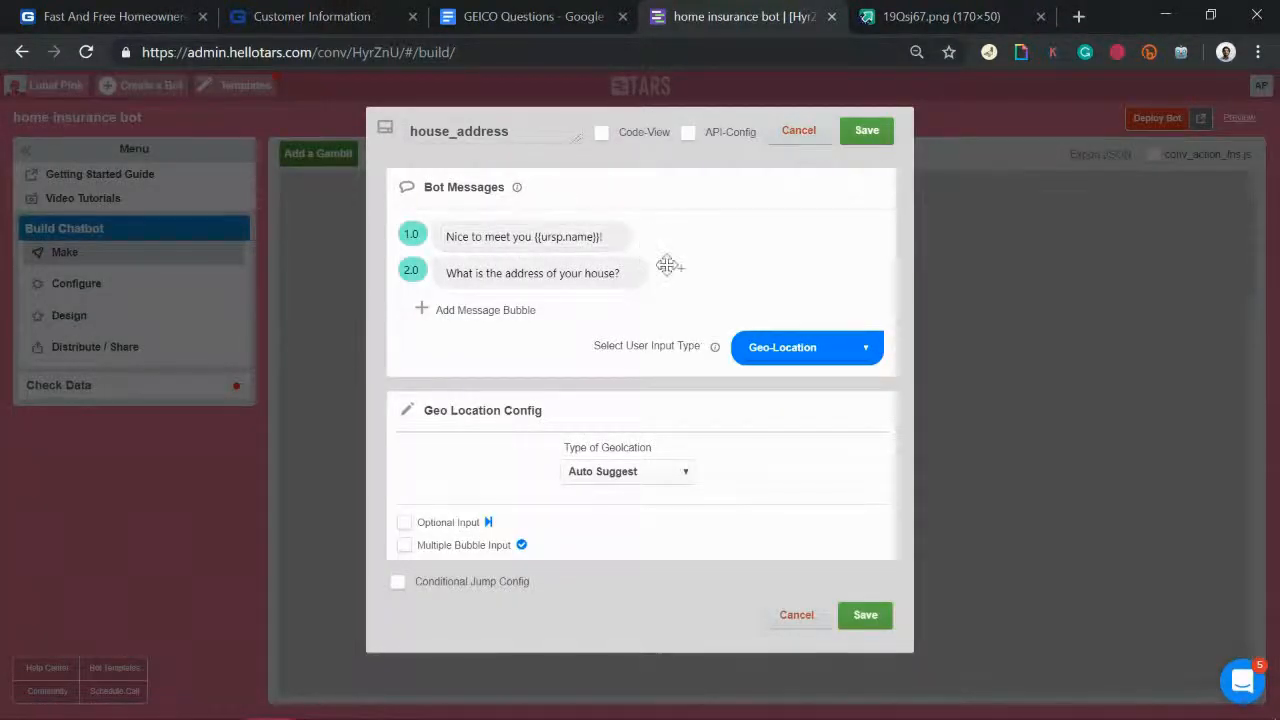
{"action": "left_click", "coordinate": [537, 272]}
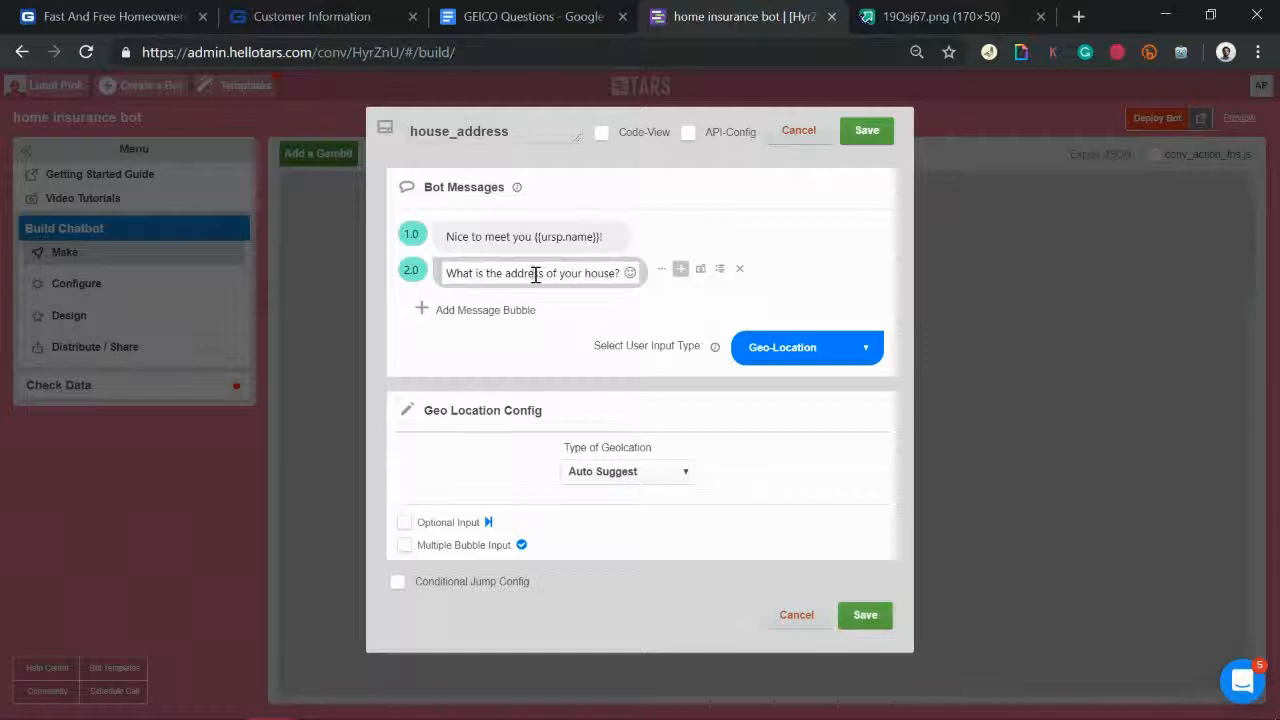
{"action": "triple_click", "coordinate": [536, 274]}
{"action": "type", "text": "Wha"}
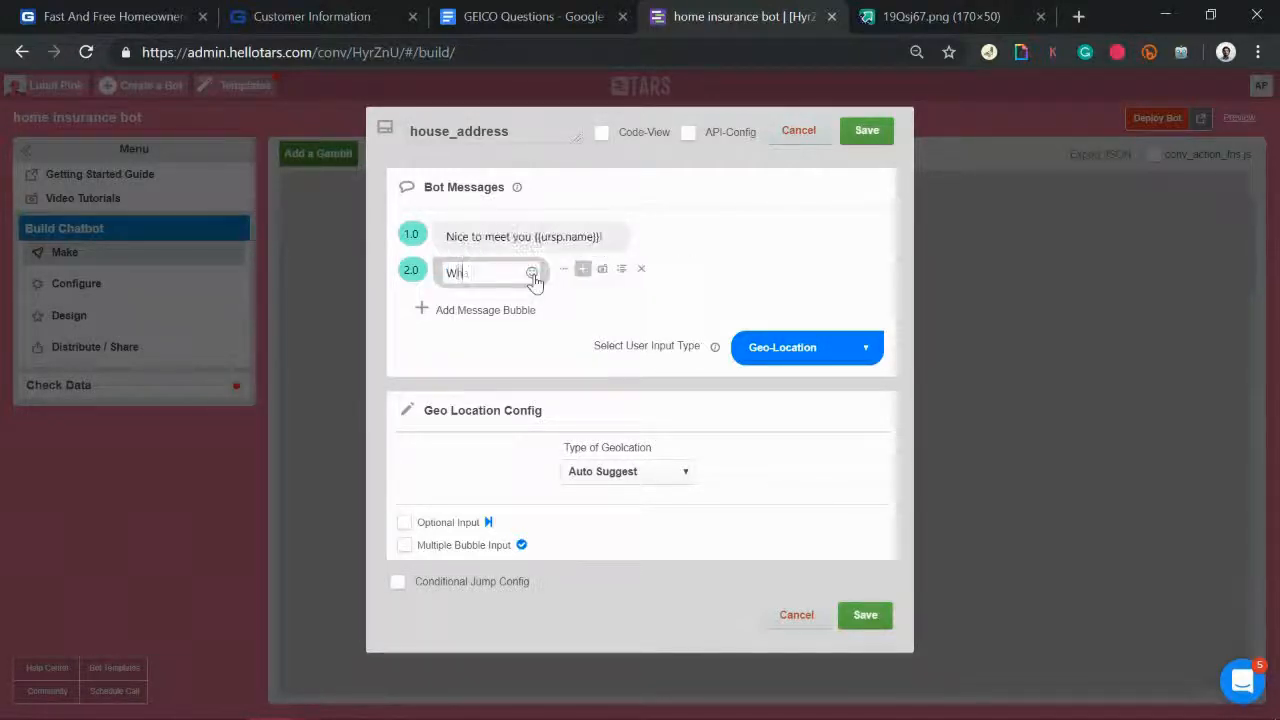
{"action": "type", "text": "t is your "}
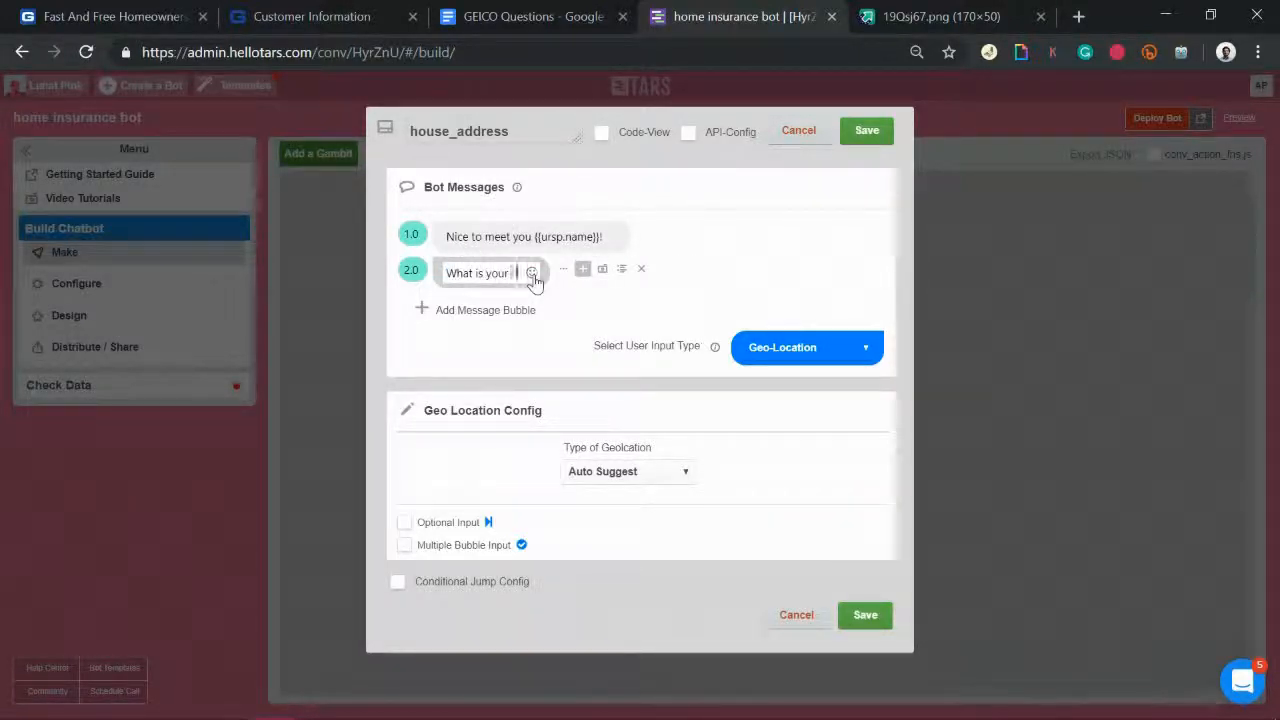
{"action": "type", "text": "date of birth!"}
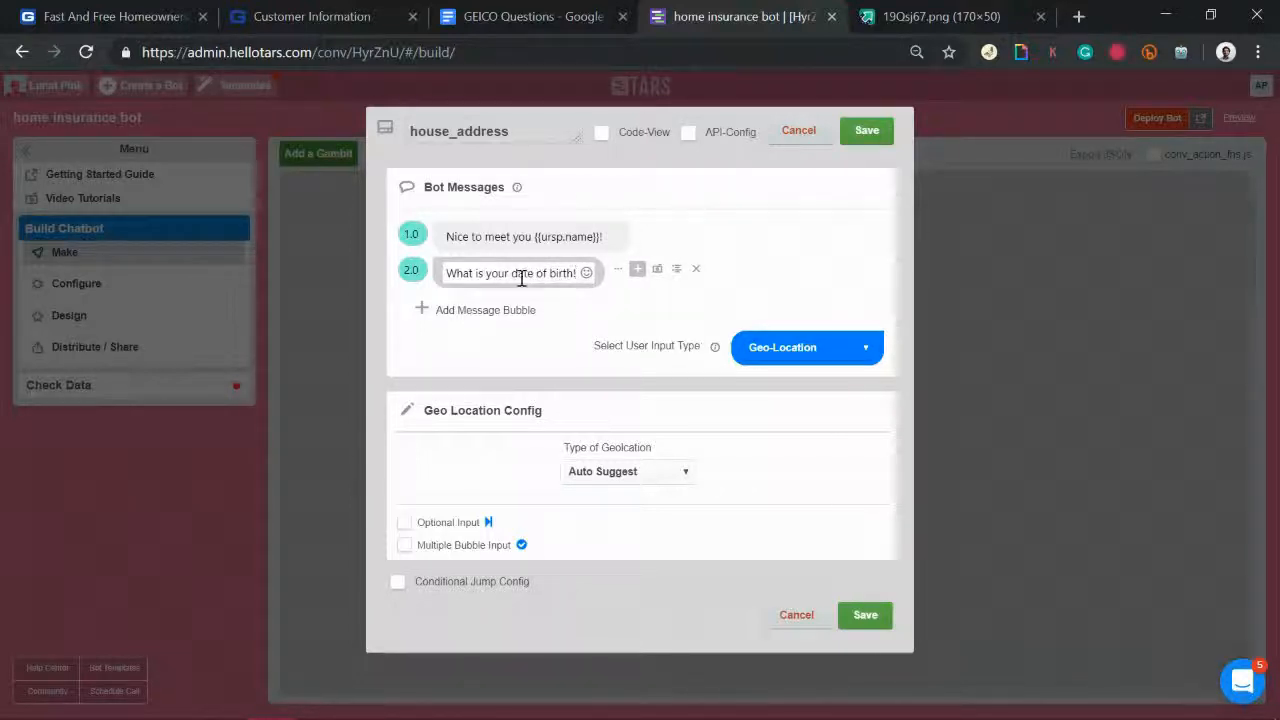
{"action": "left_click_drag", "start_coordinate": [512, 276], "coordinate": [580, 272]}
{"action": "key", "text": "ctrl+b"}
{"action": "left_click", "coordinate": [580, 271]}
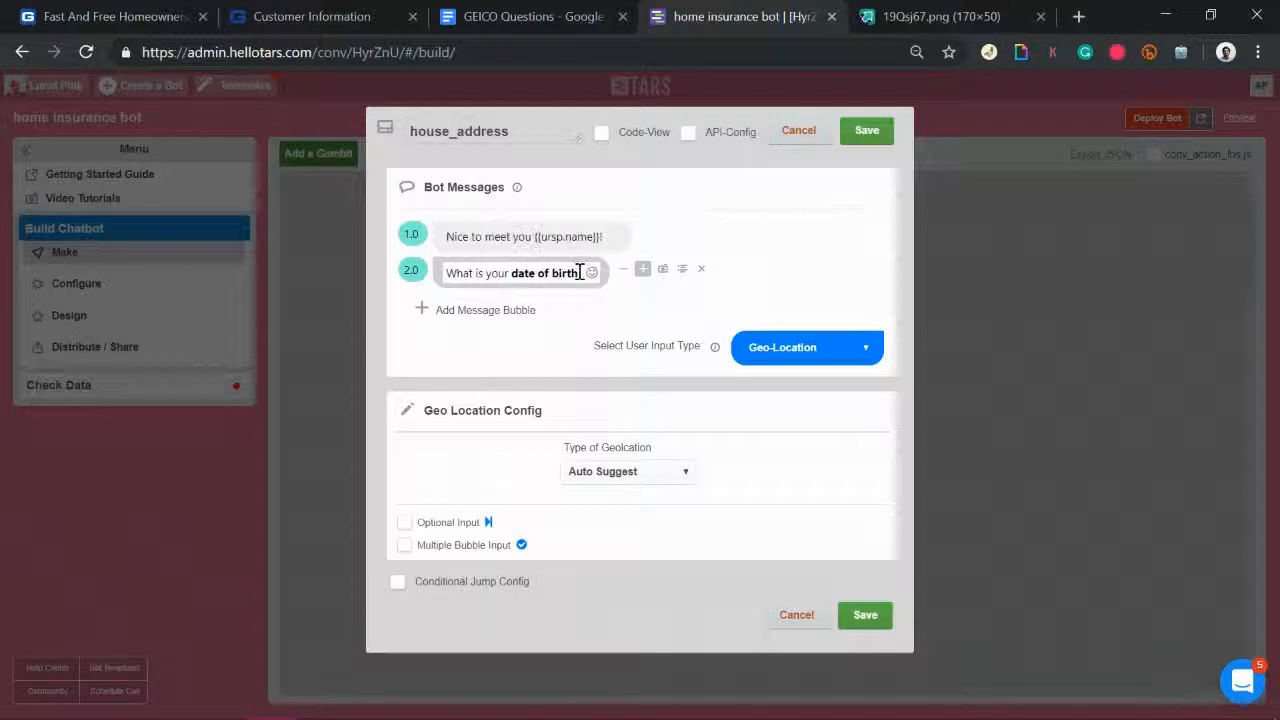
Step: Set the answer type to Date Scroller allowing only past dates, and save
{"action": "left_click", "coordinate": [762, 349]}
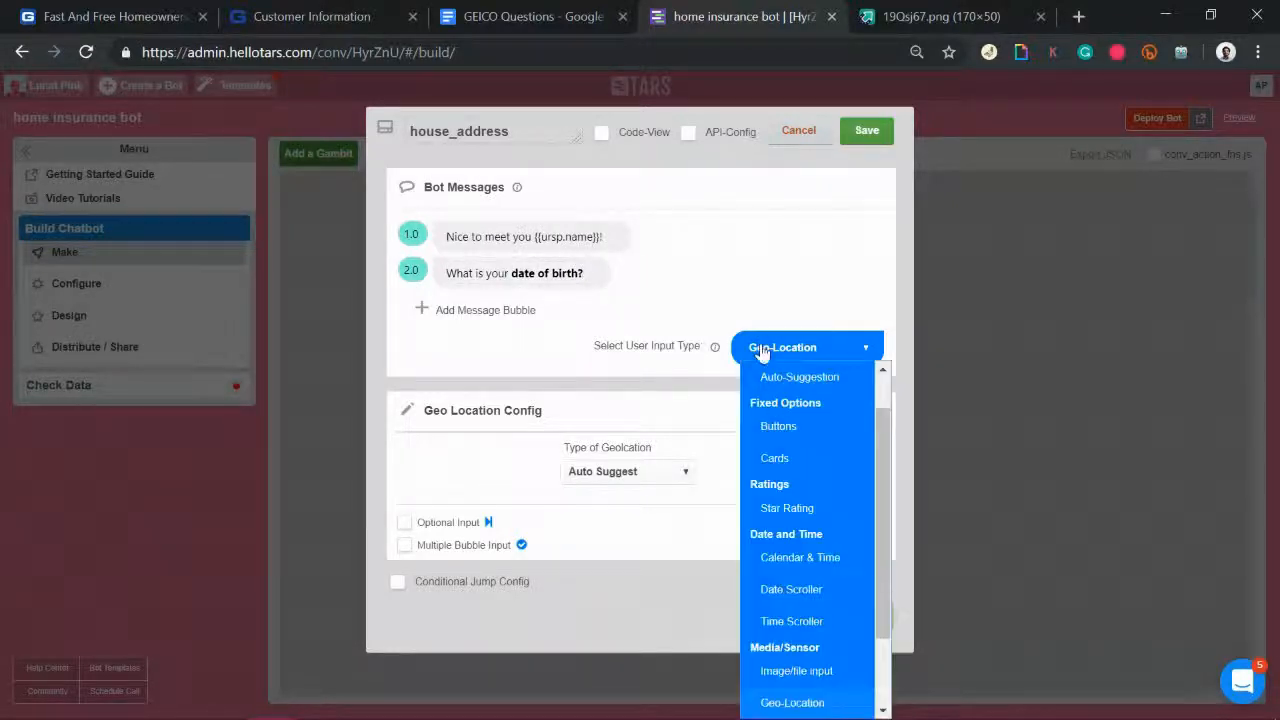
{"action": "left_click", "coordinate": [815, 598]}
{"action": "left_click", "coordinate": [633, 484]}
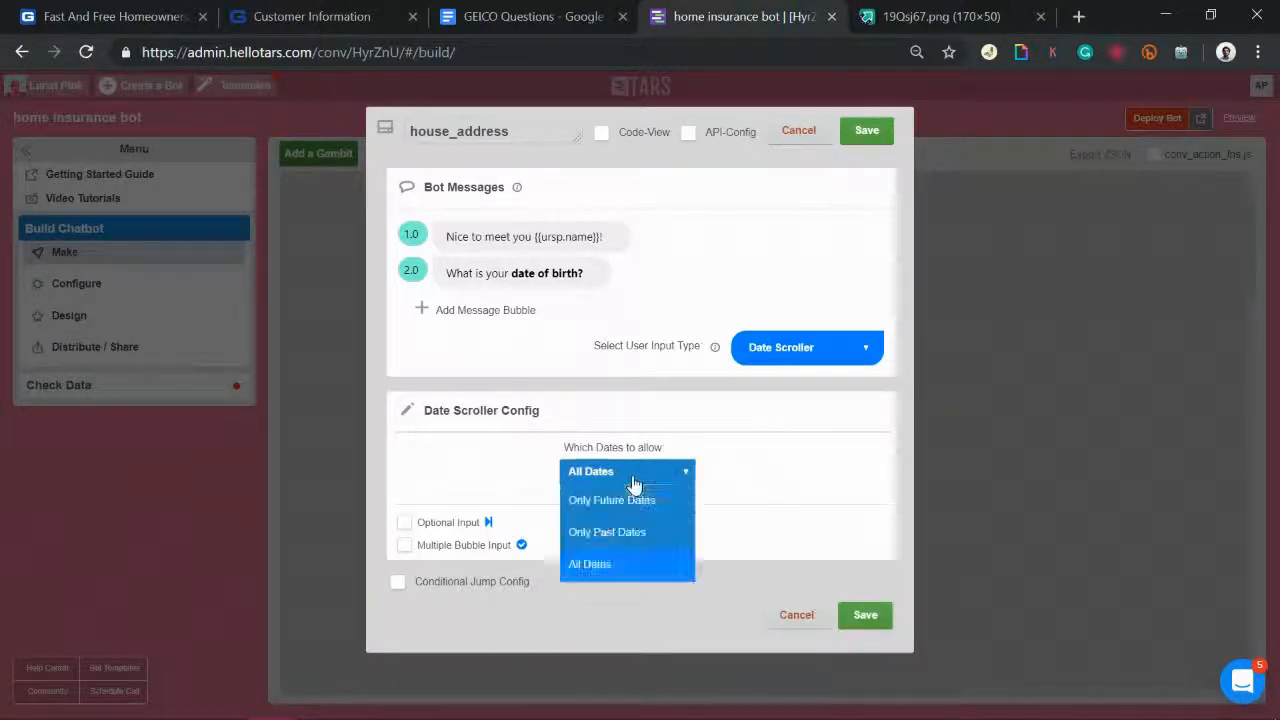
{"action": "left_click", "coordinate": [629, 546]}
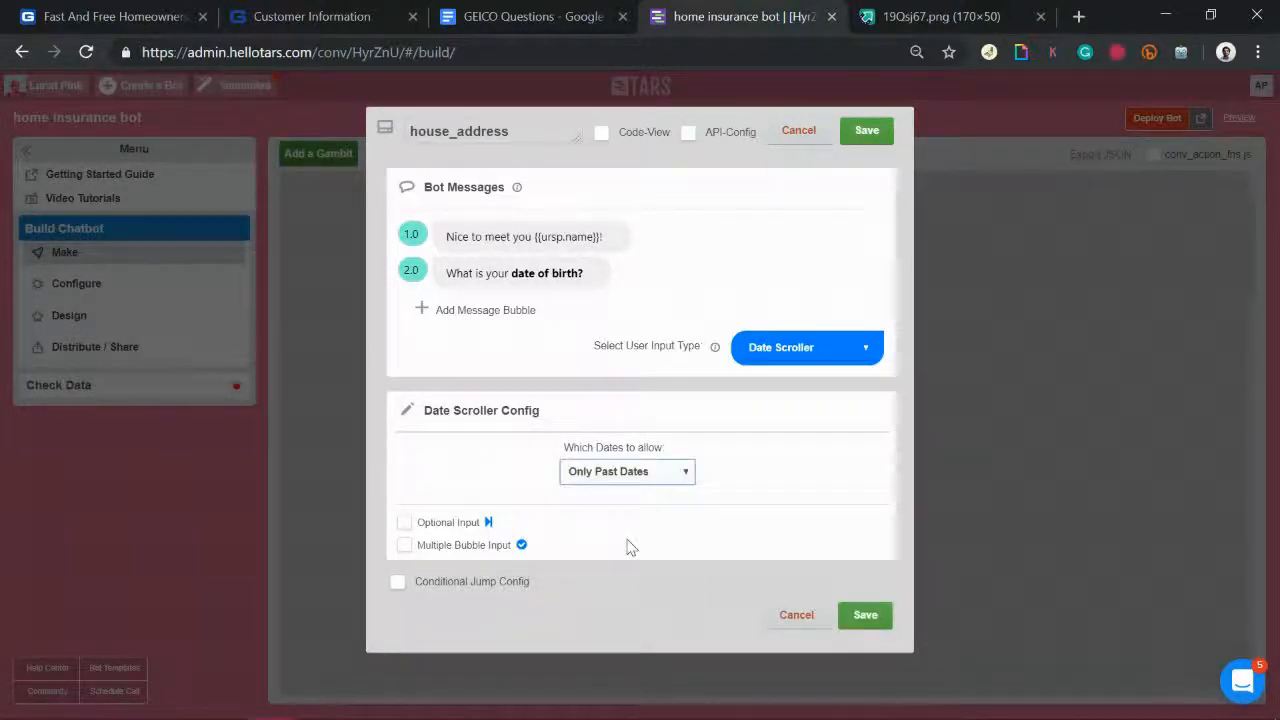
{"action": "left_click", "coordinate": [867, 132]}
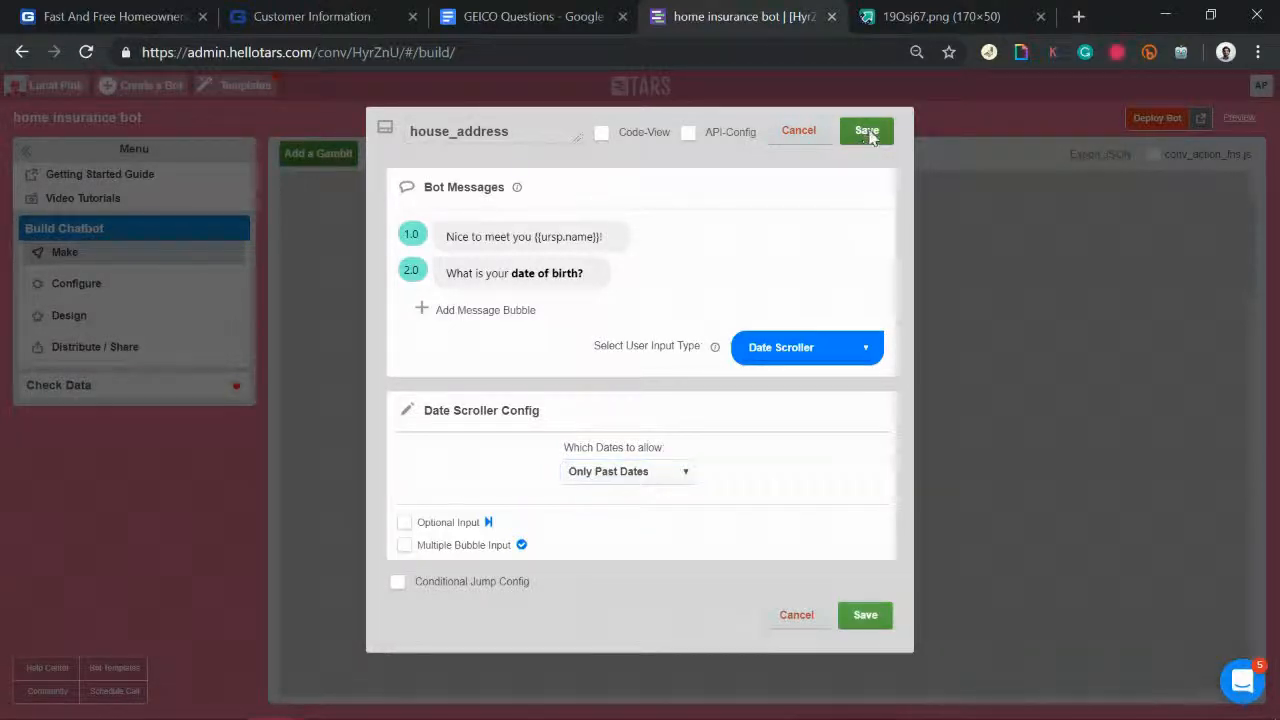
{"action": "left_click", "coordinate": [867, 132]}
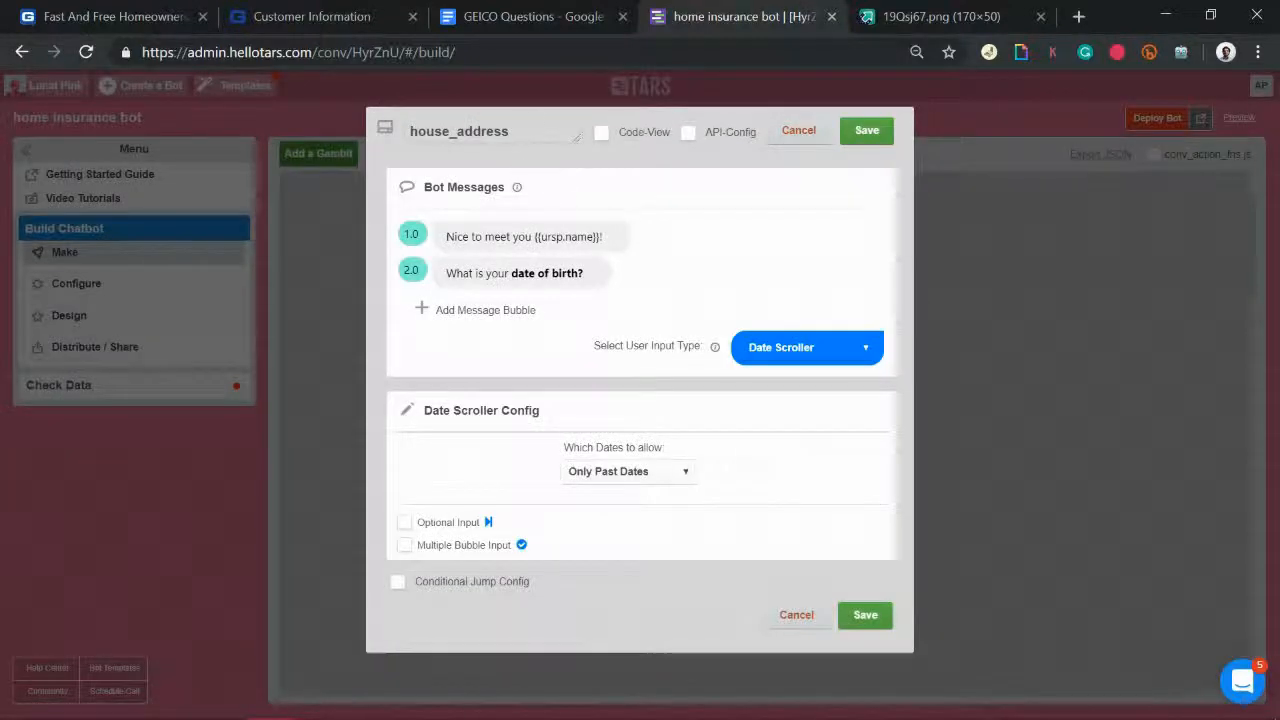
Step: Rename the gambit to dob and save it
{"action": "left_click_drag", "start_coordinate": [528, 132], "coordinate": [280, 143]}
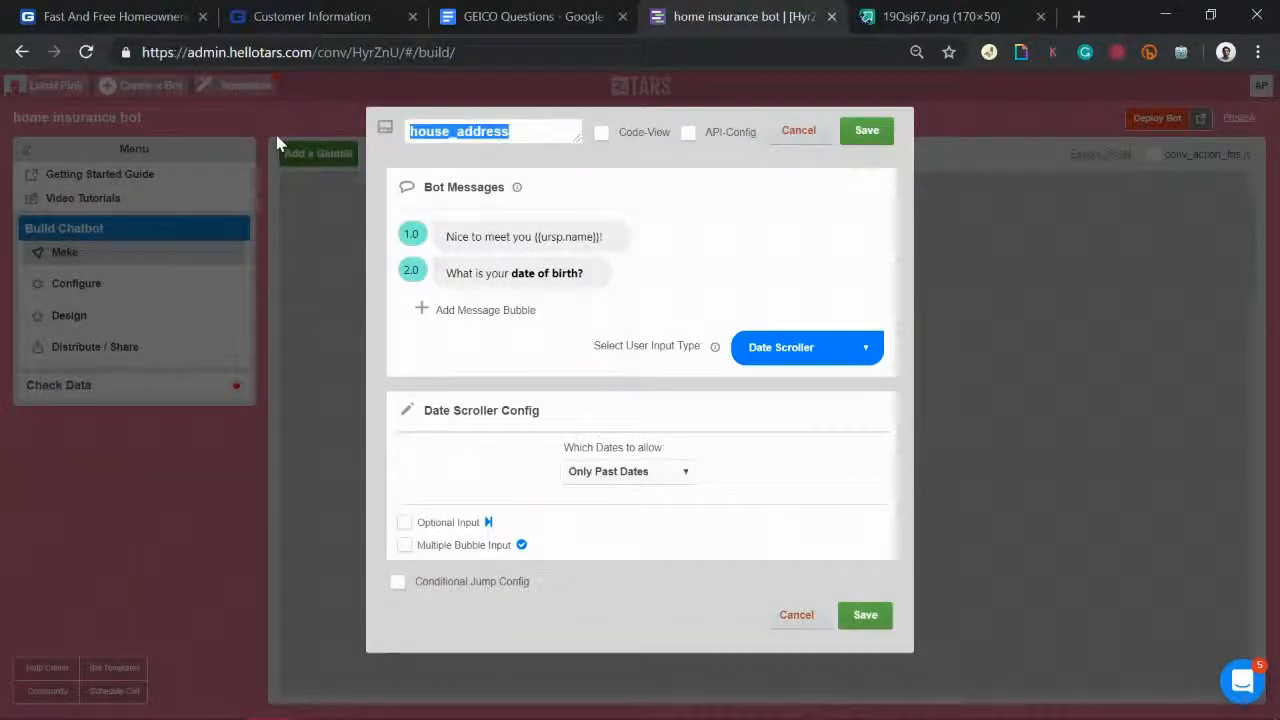
{"action": "type", "text": "dob"}
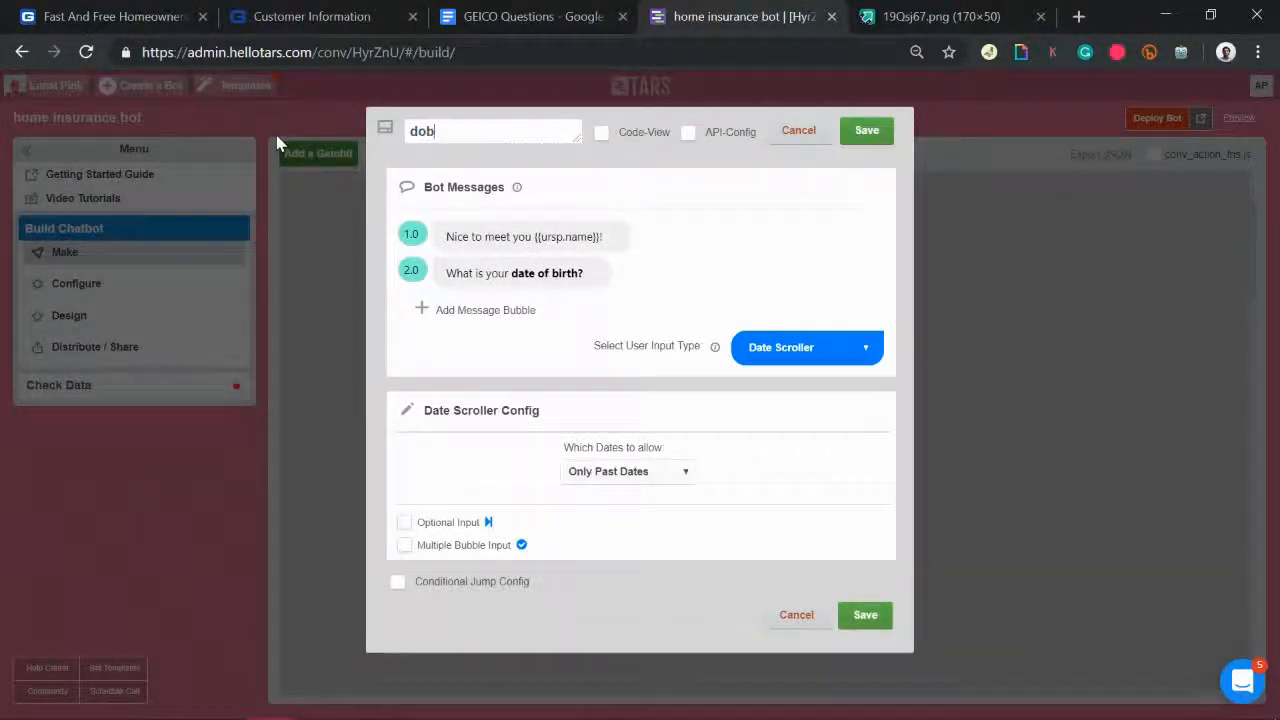
{"action": "left_click", "coordinate": [870, 133]}
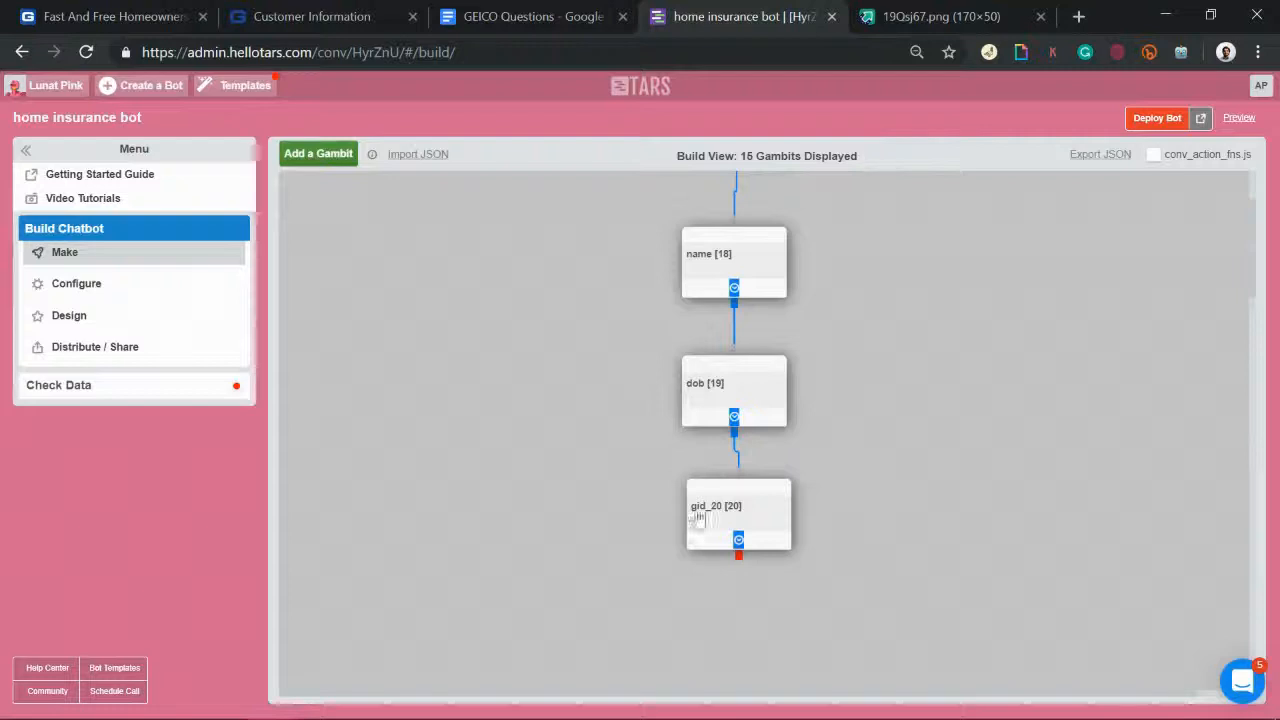
{"action": "left_click", "coordinate": [712, 520]}
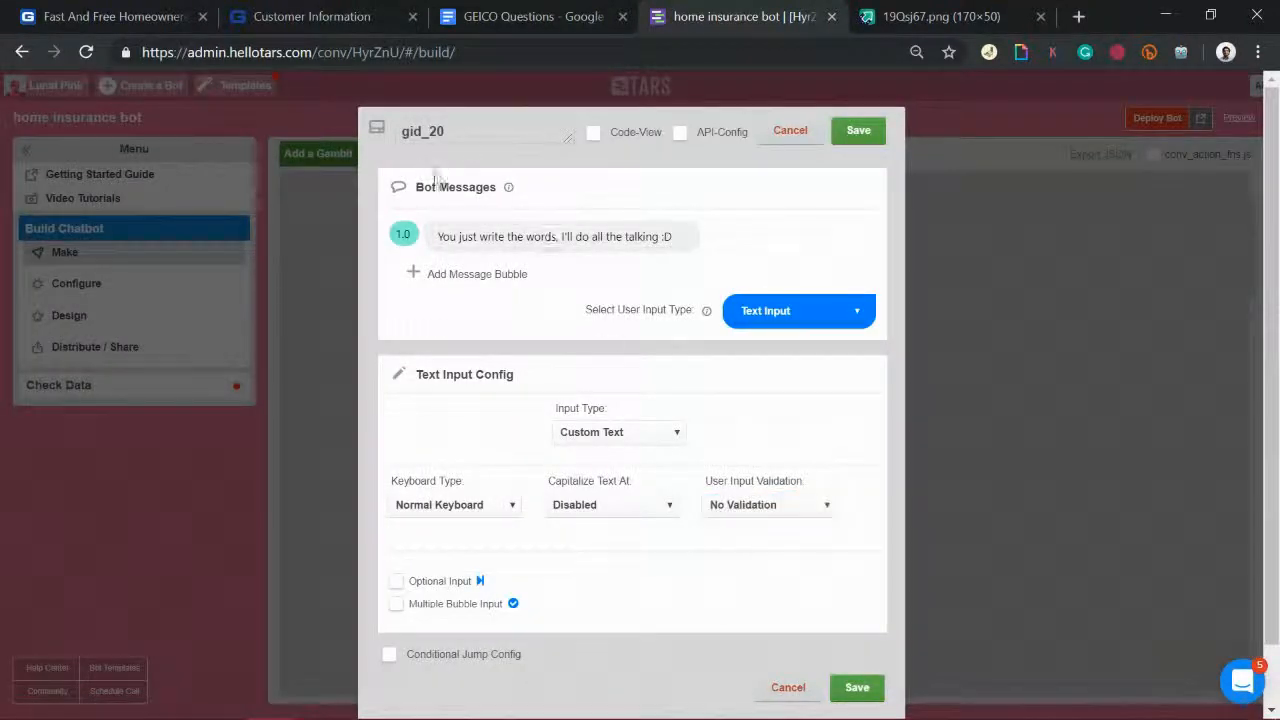
Step: Type 'geico_auto_' as gid_20's title, then view the GEICO Questions document
{"action": "left_click_drag", "start_coordinate": [471, 130], "coordinate": [57, 80]}
{"action": "type", "text": "geico_"}
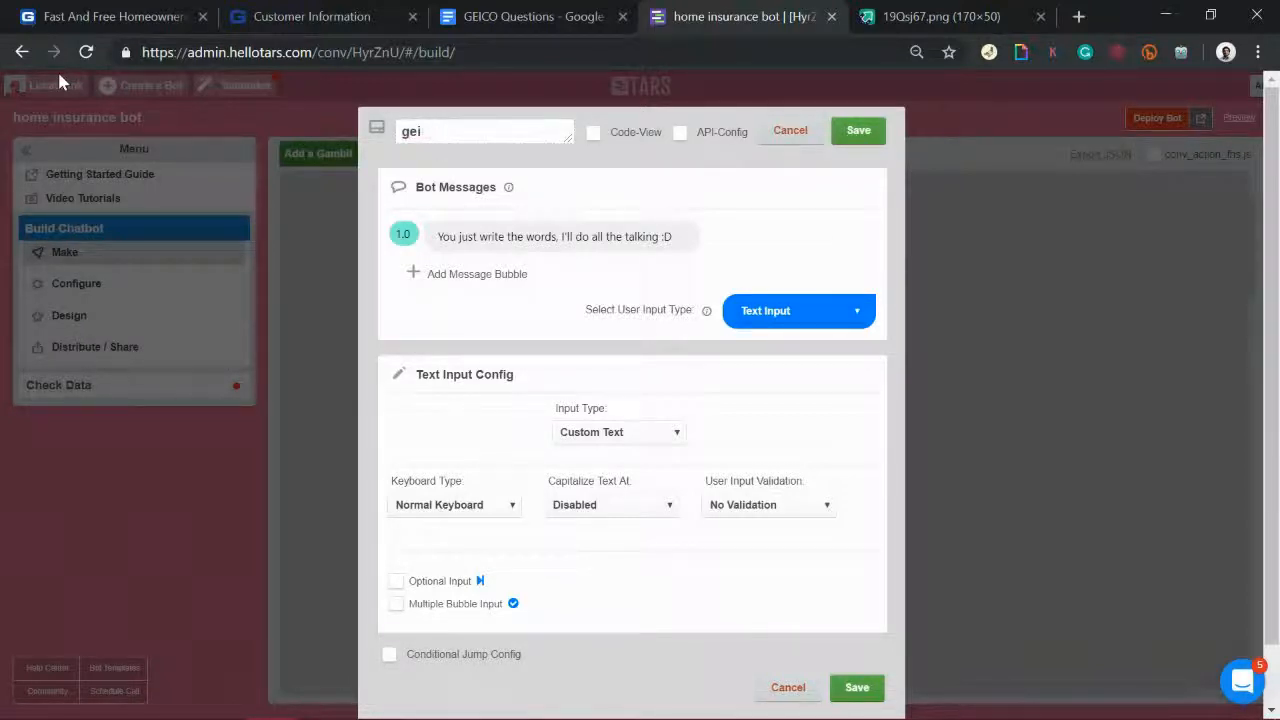
{"action": "type", "text": "auto_insurance"}
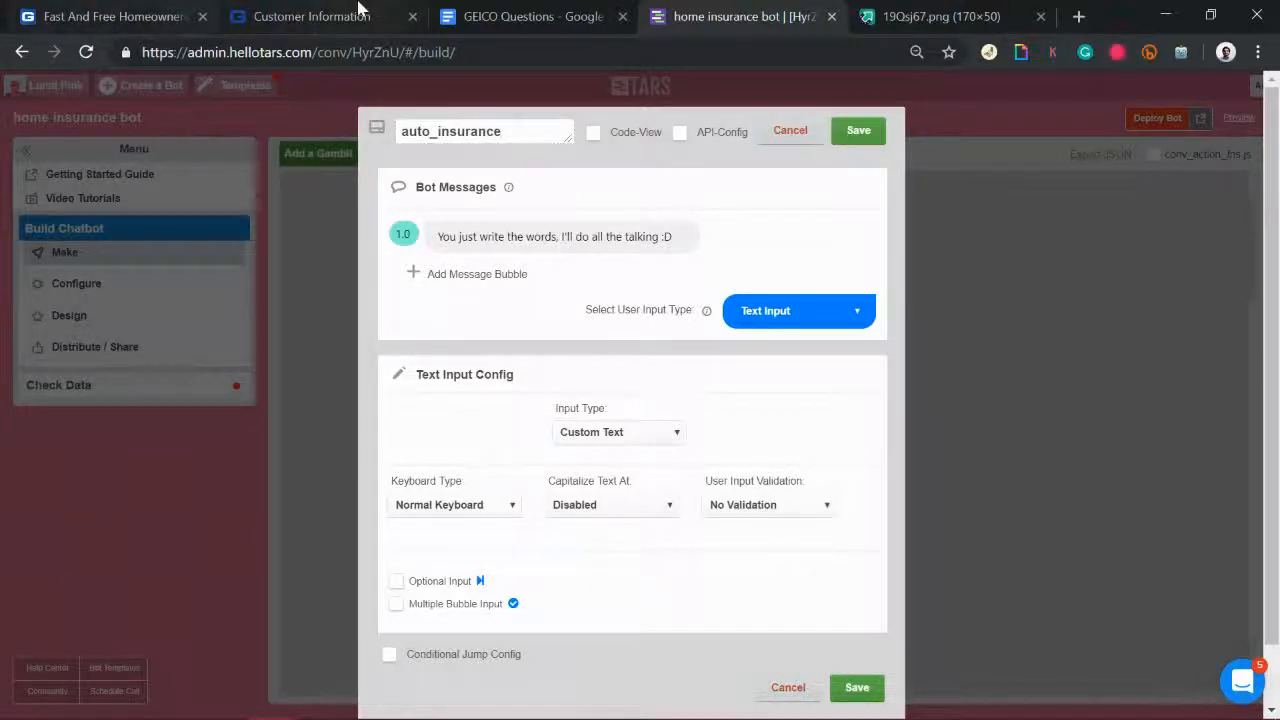
{"action": "left_click", "coordinate": [555, 12]}
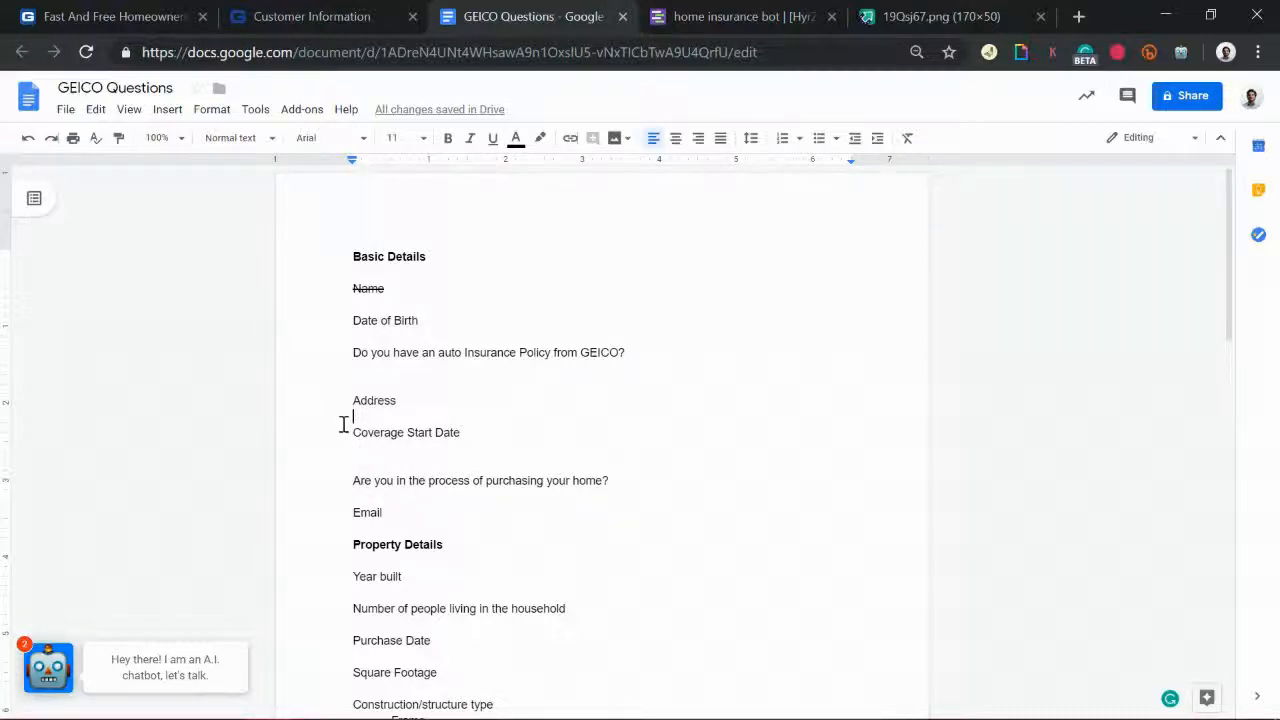
Step: Review the Coverage Start Date, Address-to-purchase and property details questions in the GEICO Questions doc, then return to TARS
{"action": "left_click_drag", "start_coordinate": [495, 449], "coordinate": [424, 456]}
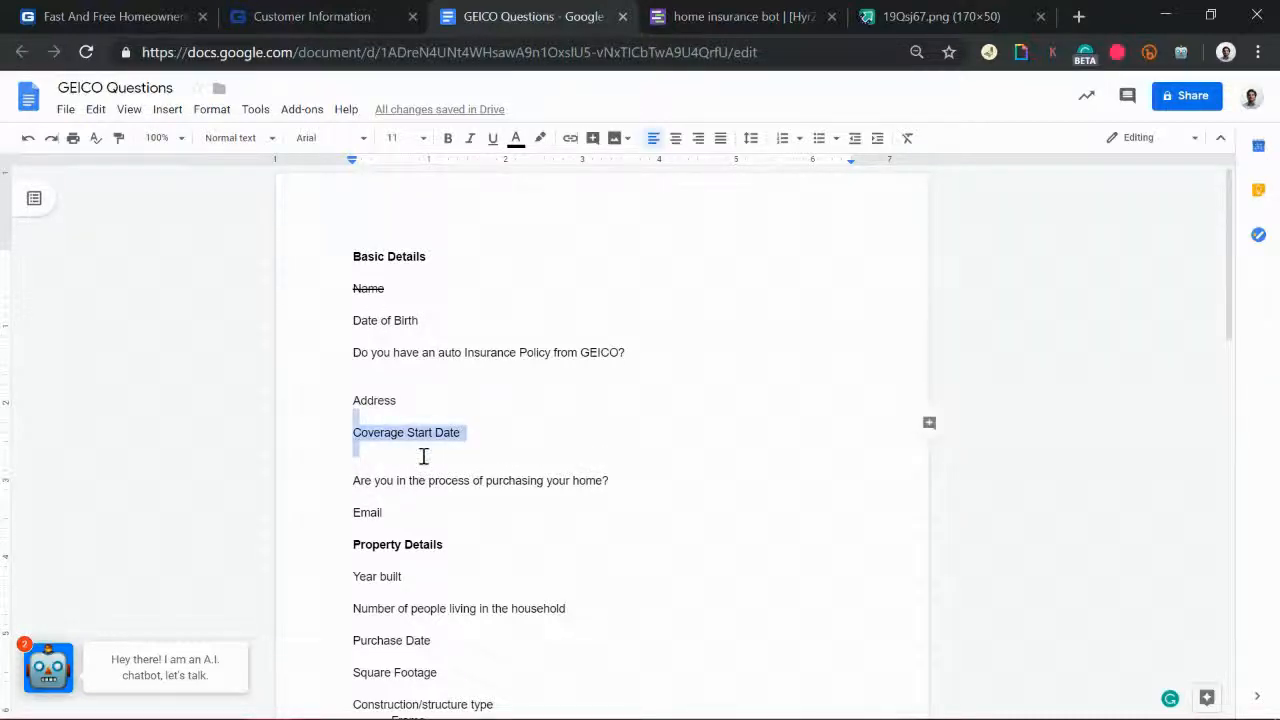
{"action": "left_click", "coordinate": [437, 409]}
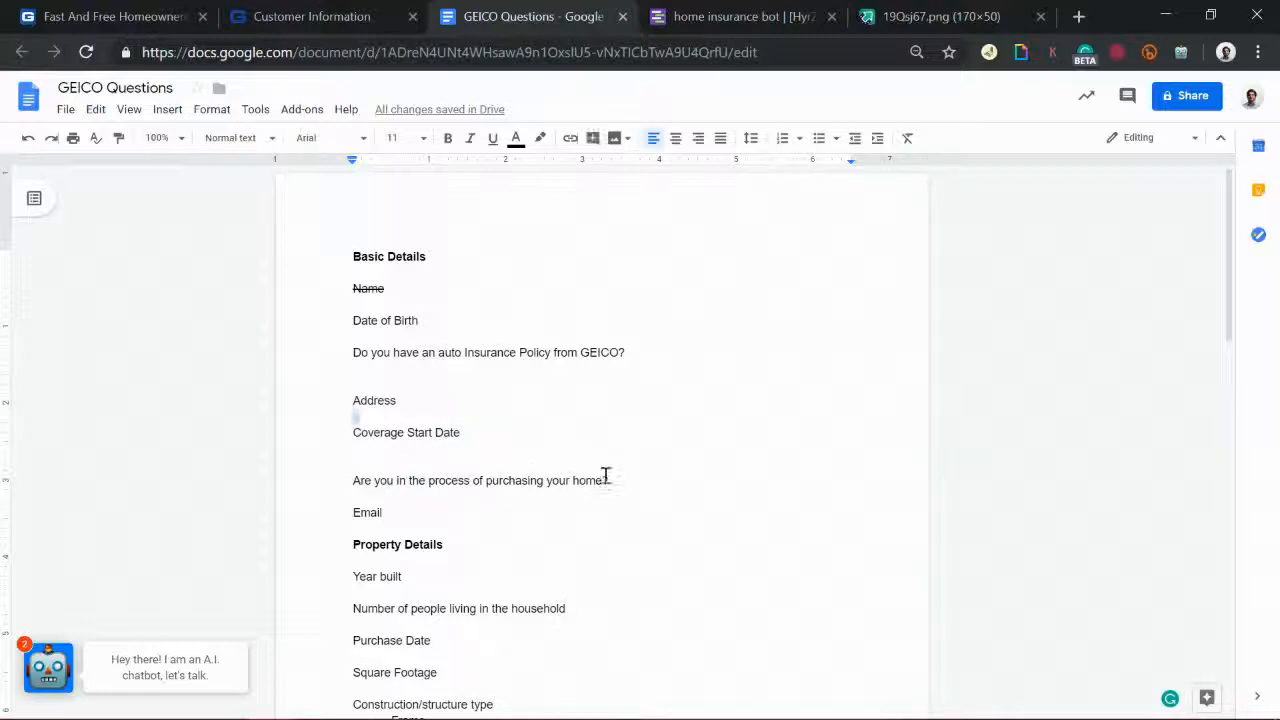
{"action": "left_click", "coordinate": [608, 478], "text": "shift"}
{"action": "left_click_drag", "start_coordinate": [344, 559], "coordinate": [458, 673]}
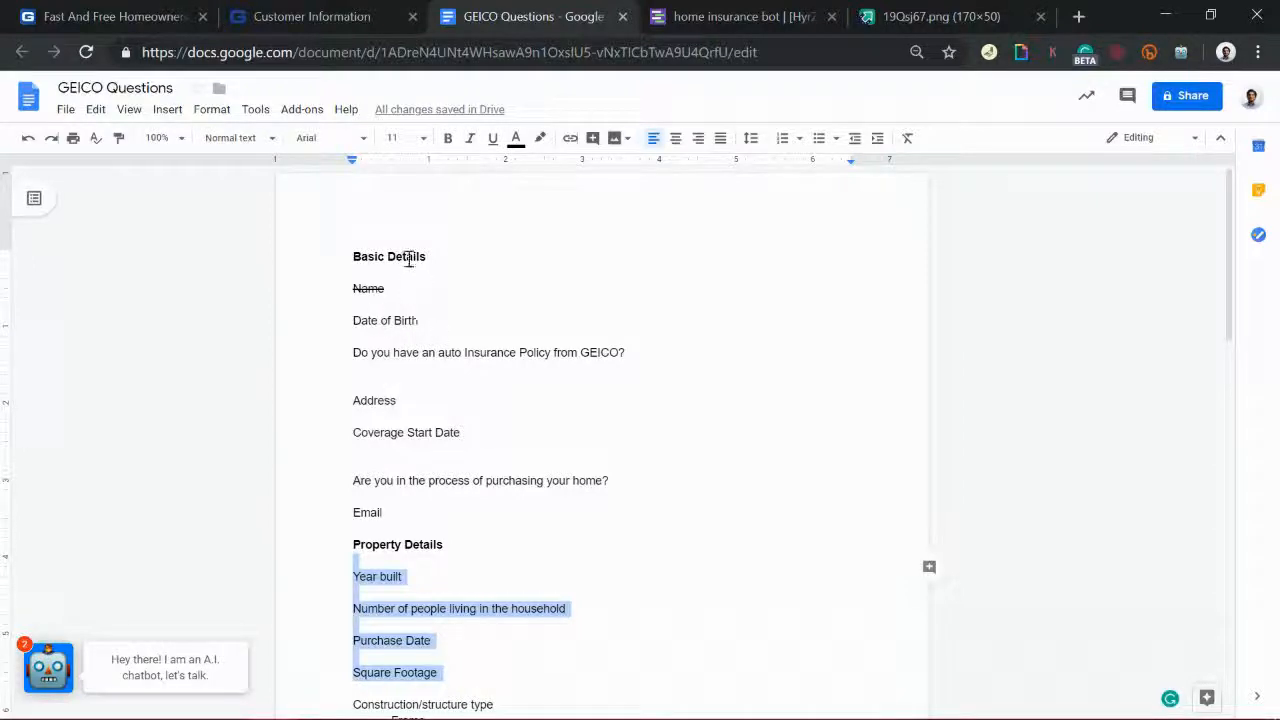
{"action": "left_click", "coordinate": [366, 10]}
{"action": "left_click", "coordinate": [690, 10]}
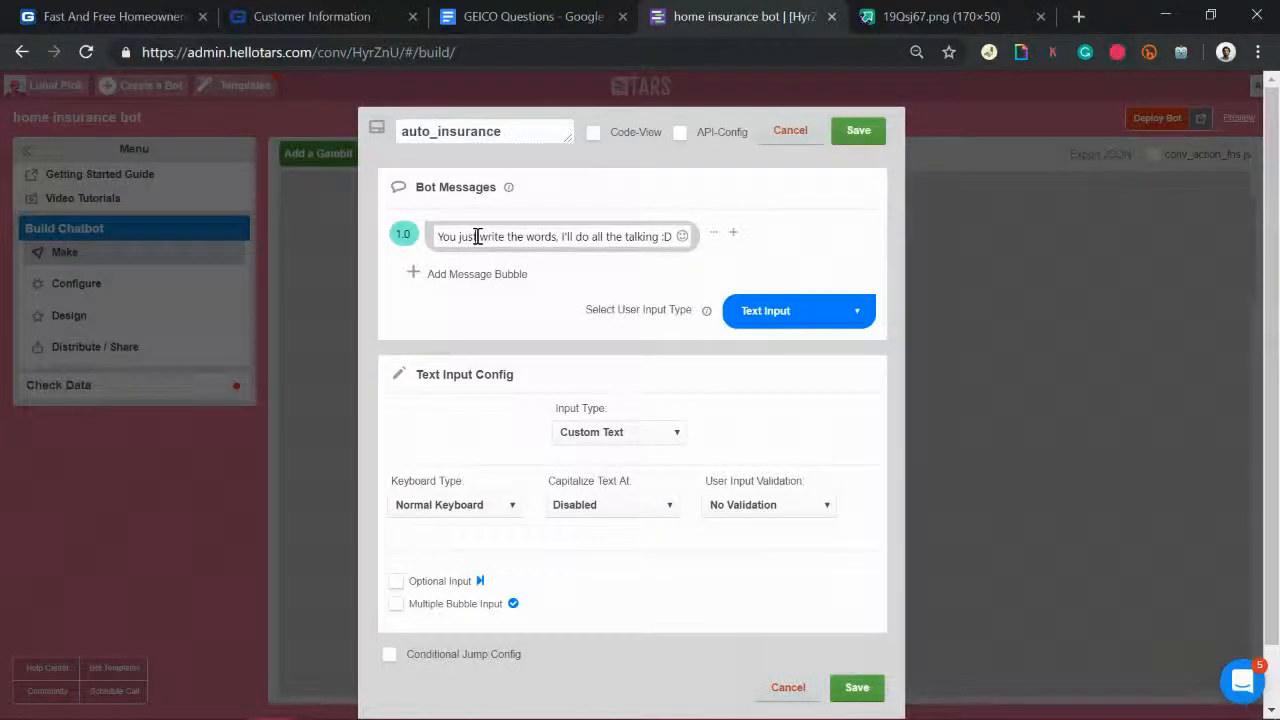
Step: Replace the placeholder bot message and add a second bubble 'Are you an existing GEICO'
{"action": "triple_click", "coordinate": [477, 236]}
{"action": "type", "text": "Gre"}
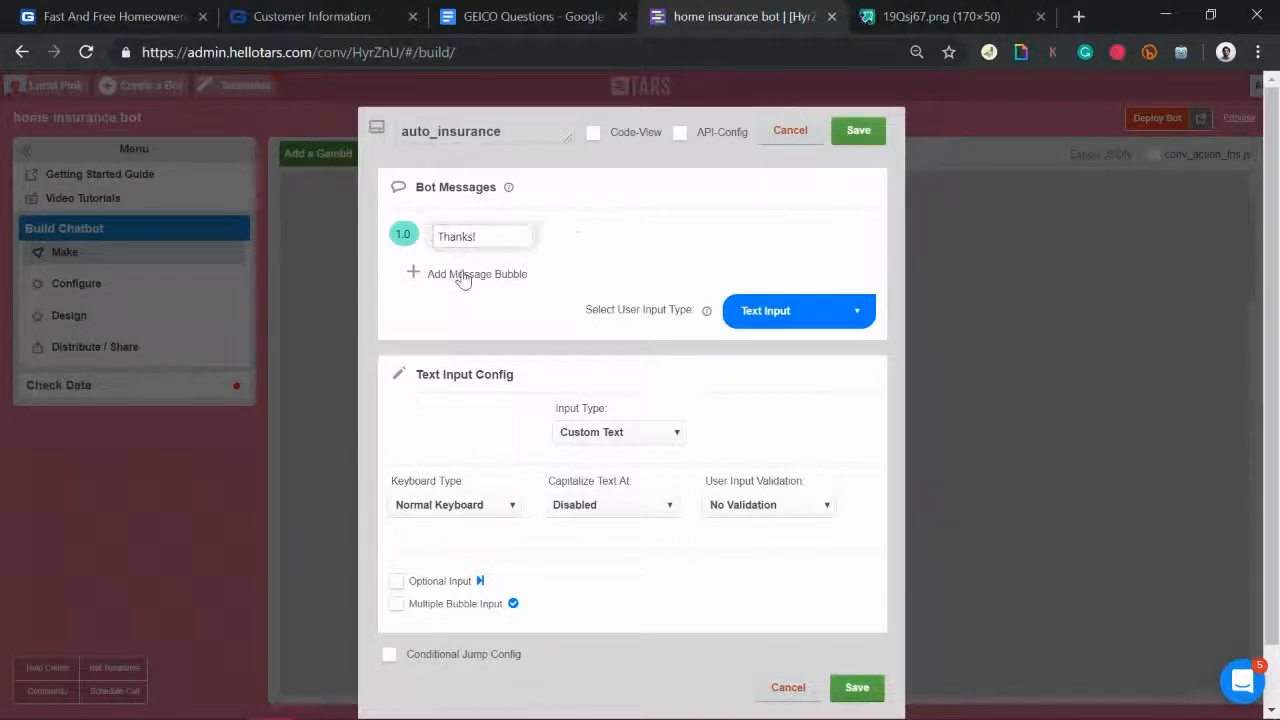
{"action": "left_click", "coordinate": [460, 275]}
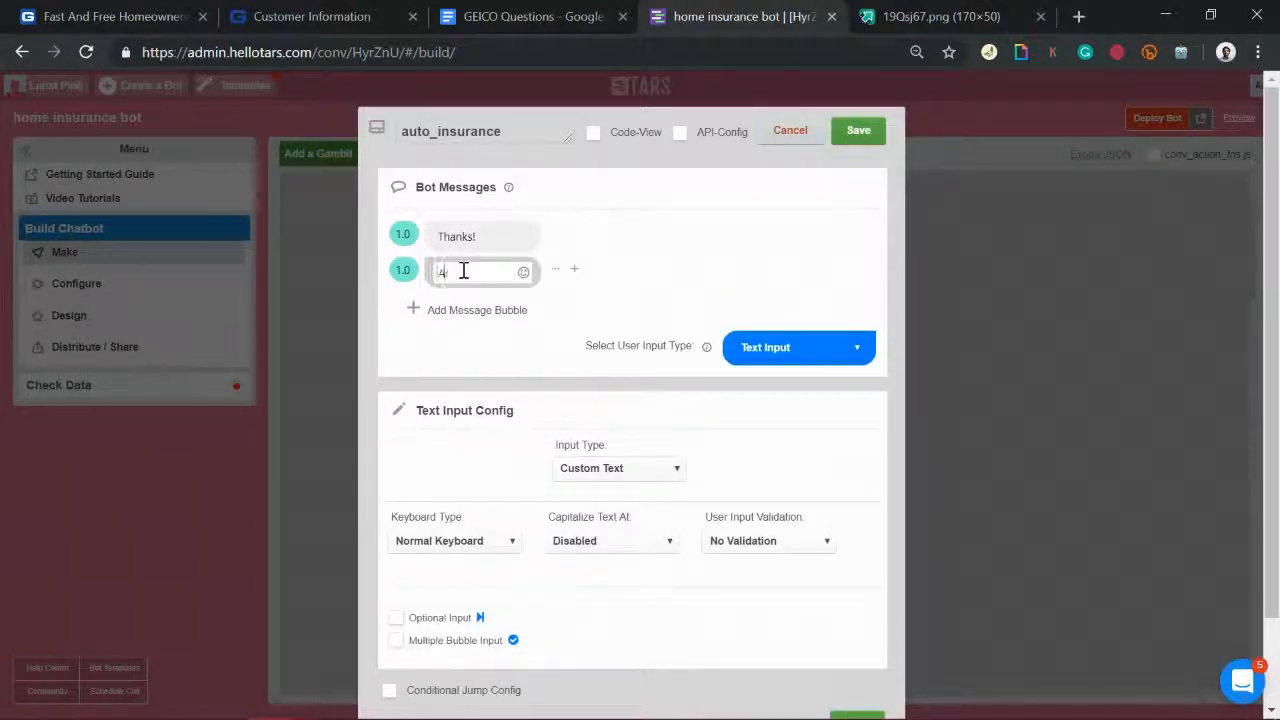
{"action": "type", "text": "Are you an exist"}
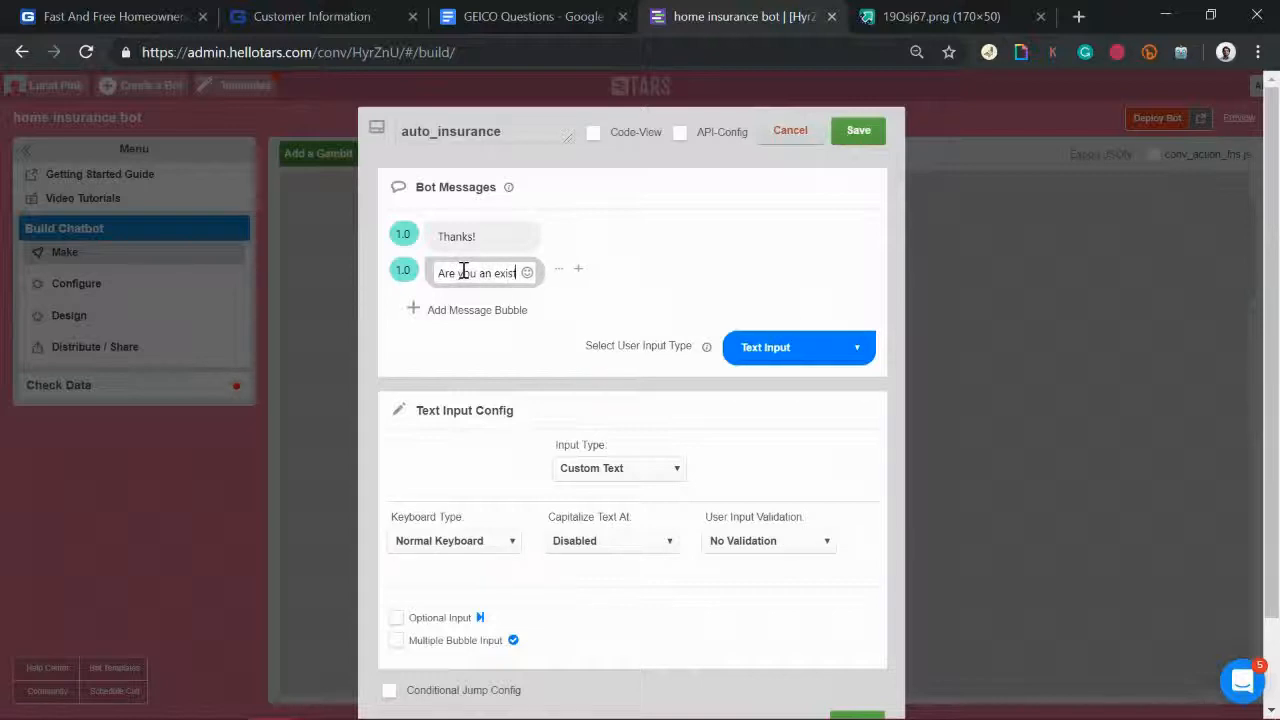
{"action": "type", "text": "ing (EICO"}
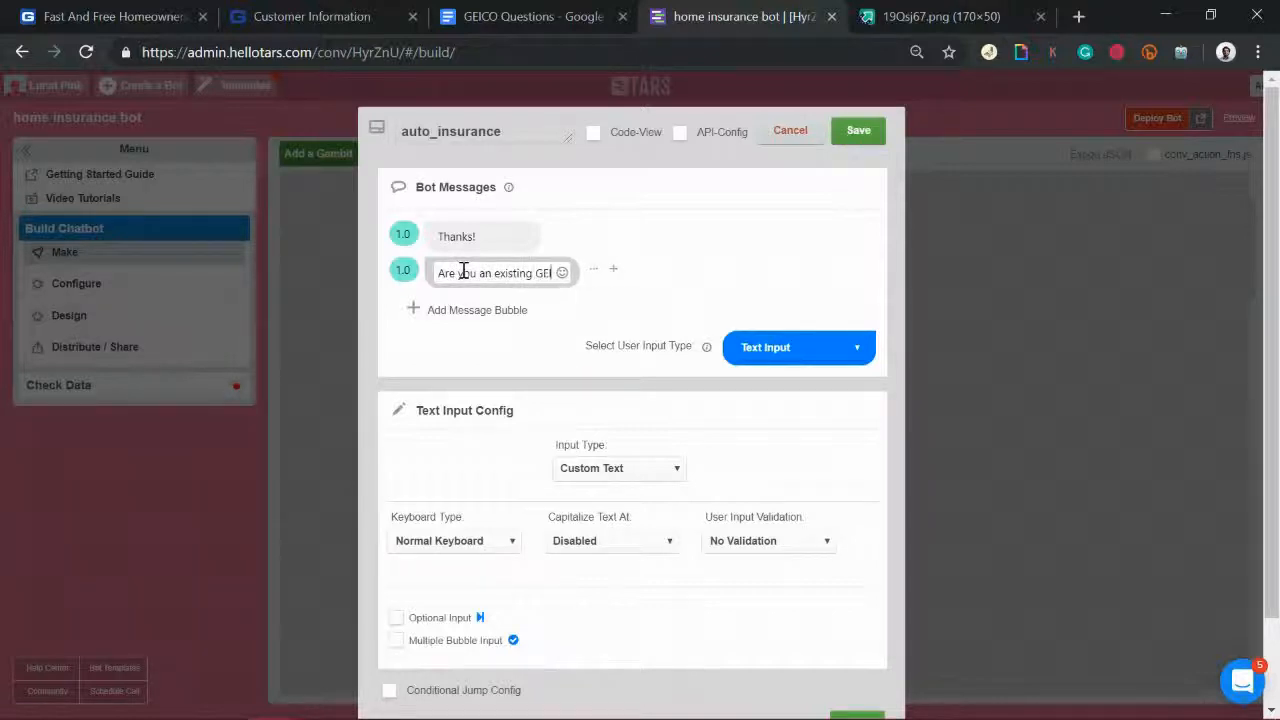
Step: Reword the second message to 'Are you an GEICO auto insurance customer?'
{"action": "left_click_drag", "start_coordinate": [539, 279], "coordinate": [496, 279]}
{"action": "key", "text": "BackSpace"}
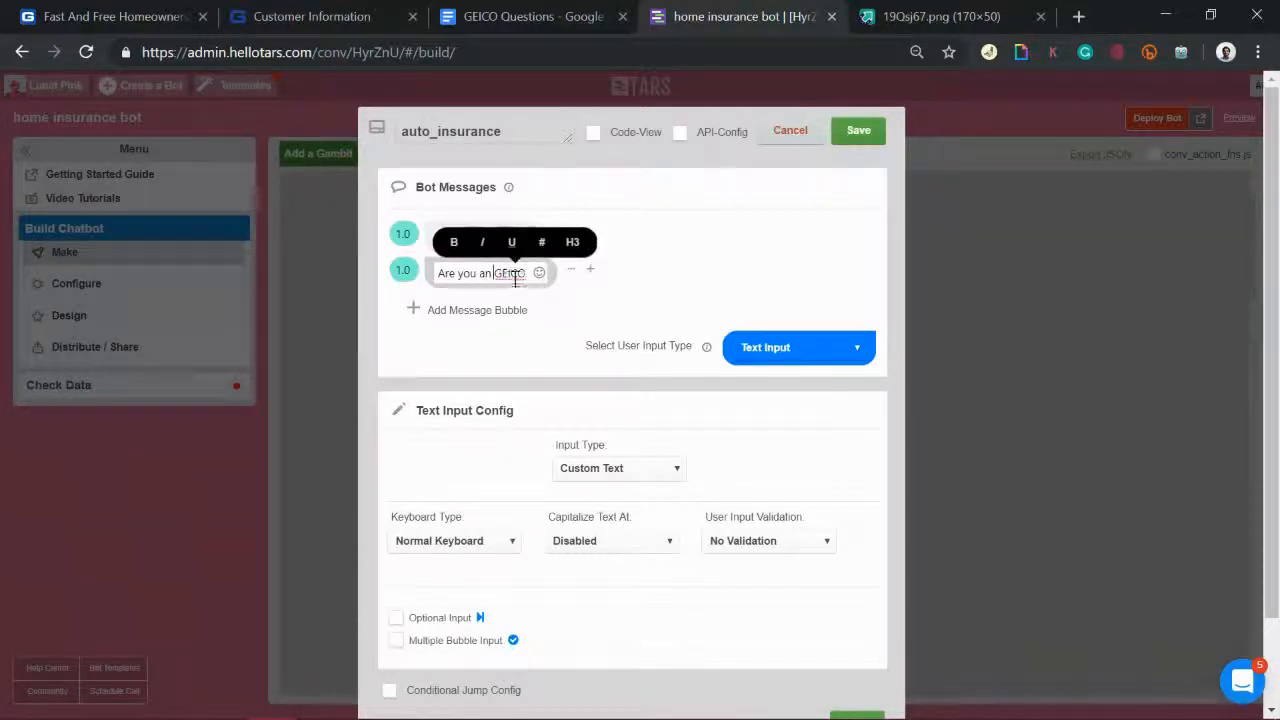
{"action": "type", "text": "auto insu"}
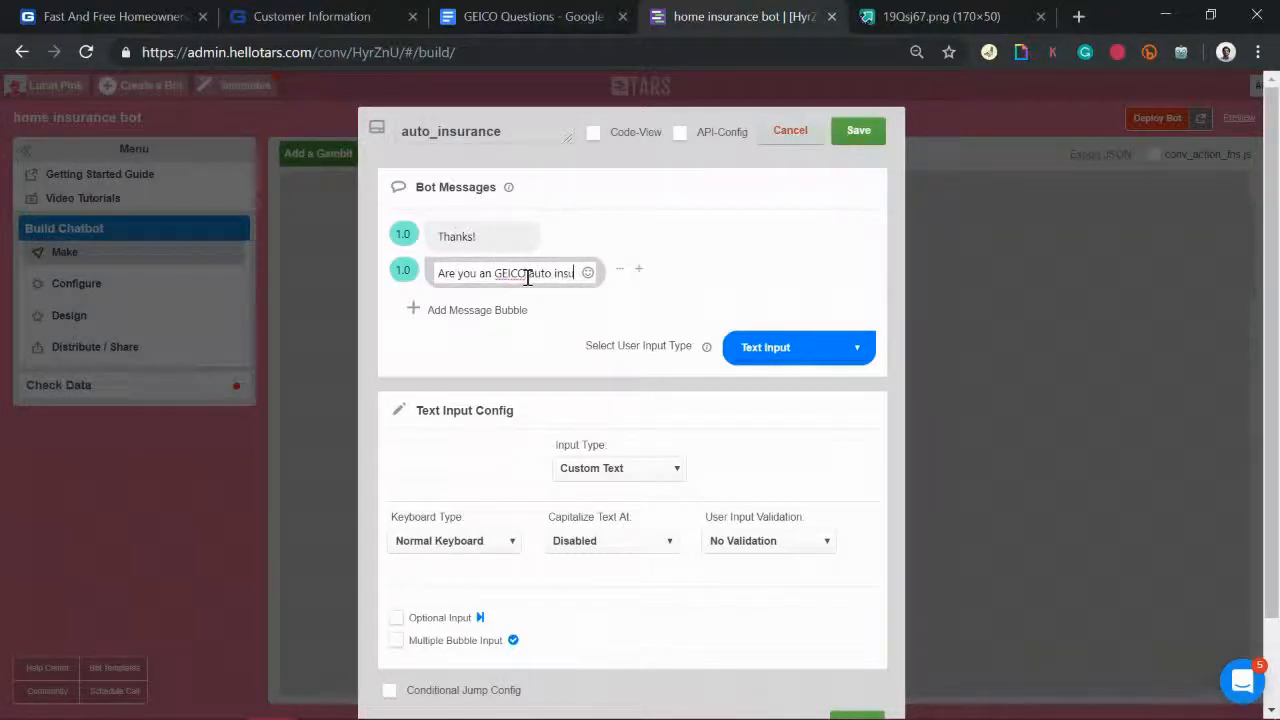
{"action": "type", "text": "rance customer?"}
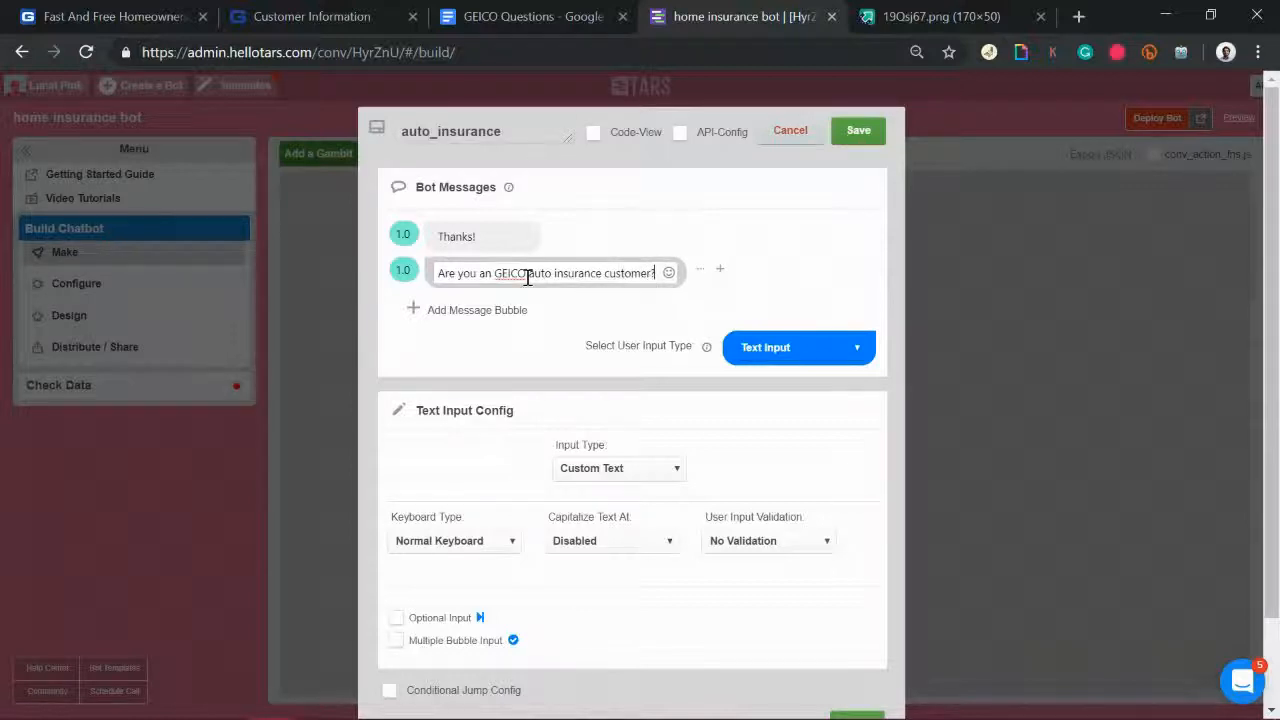
{"action": "left_click", "coordinate": [820, 350]}
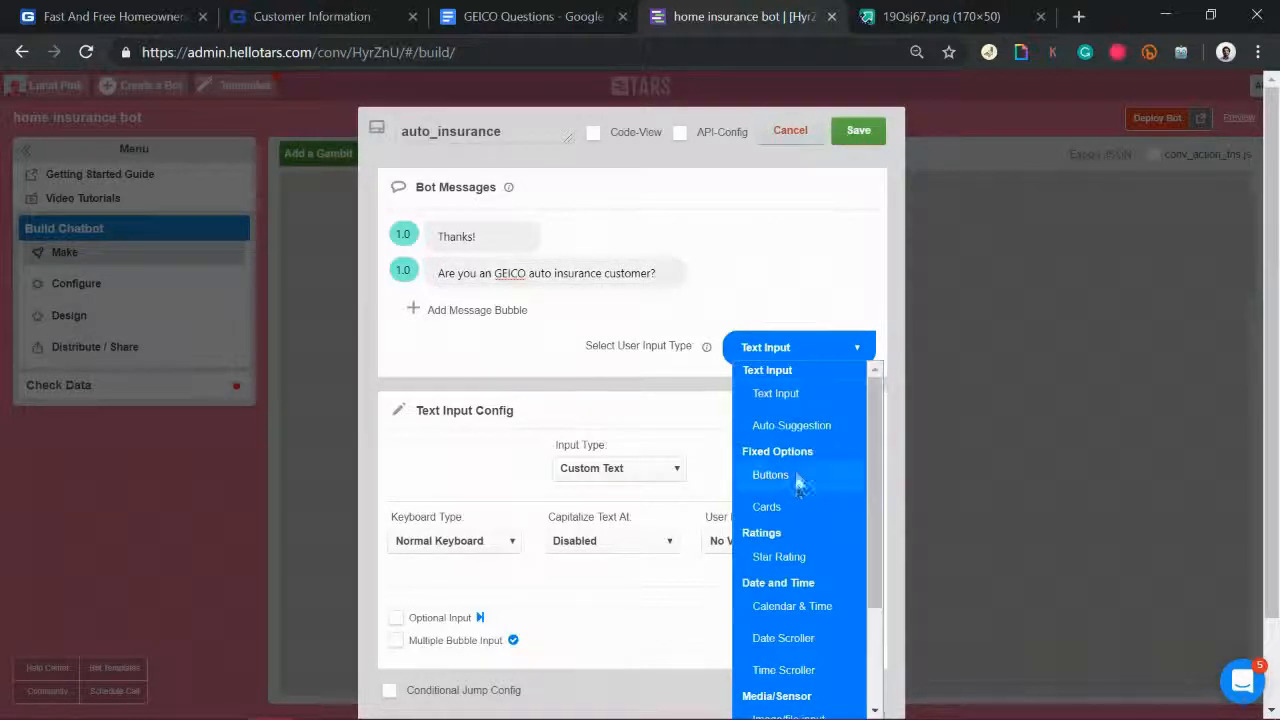
Step: Give auto_insurance Yes and No reply buttons and save the gambit
{"action": "left_click", "coordinate": [770, 475]}
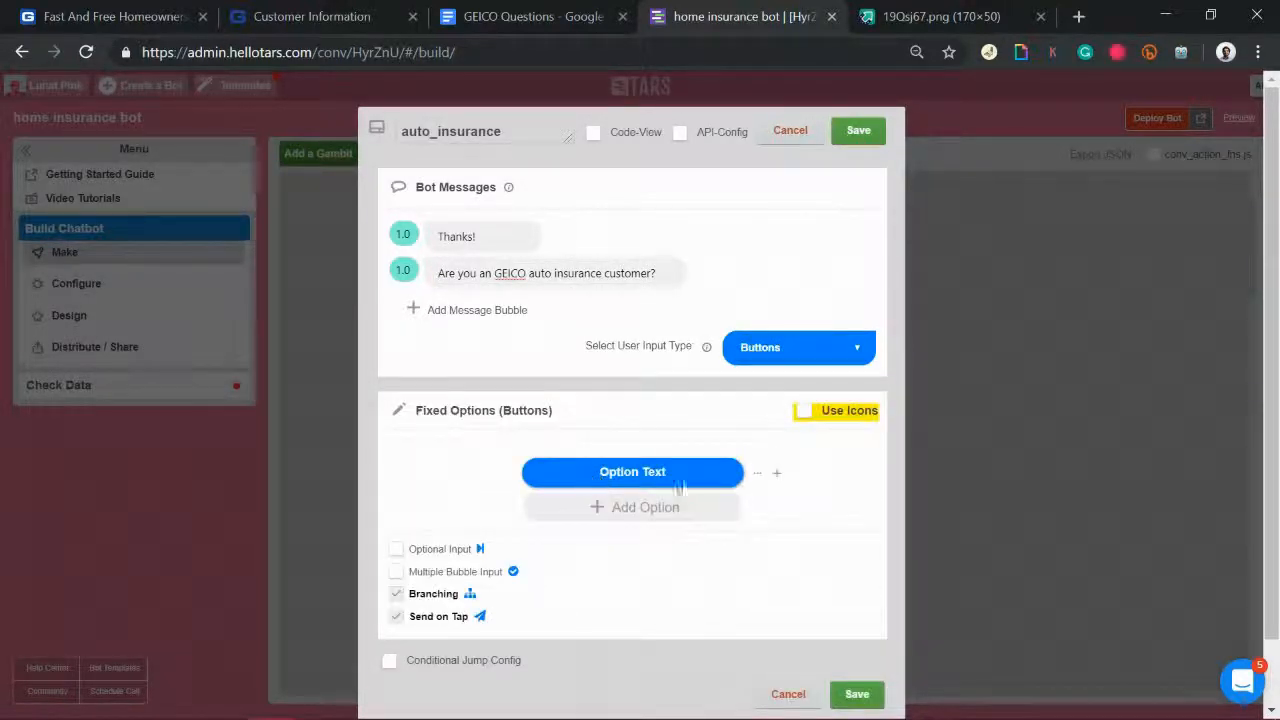
{"action": "type", "text": "Yes"}
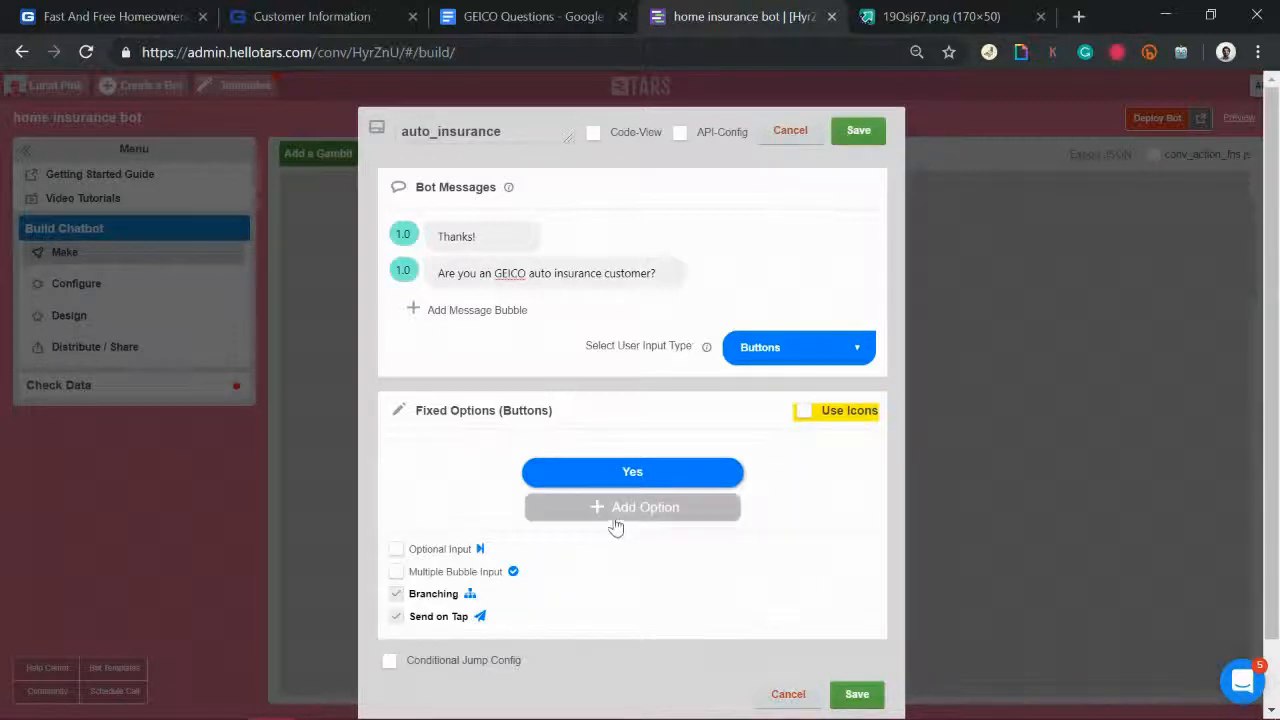
{"action": "left_click", "coordinate": [616, 514]}
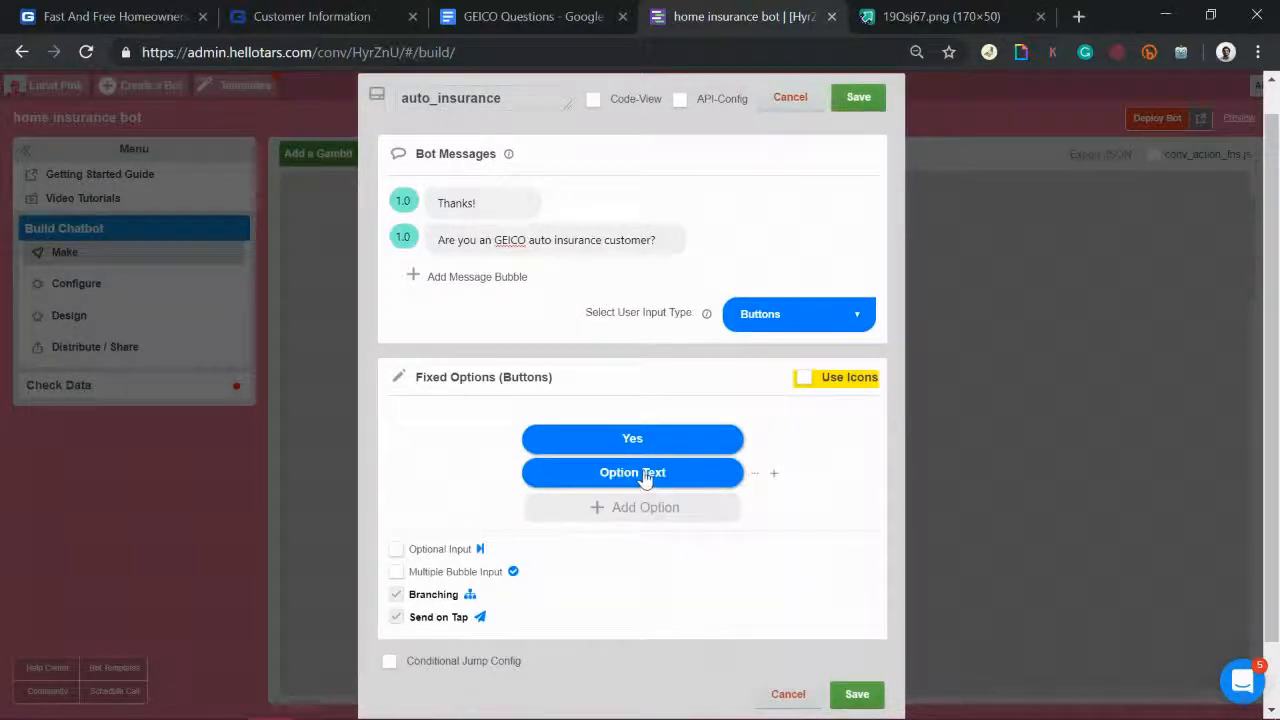
{"action": "left_click", "coordinate": [645, 478]}
{"action": "type", "text": "No"}
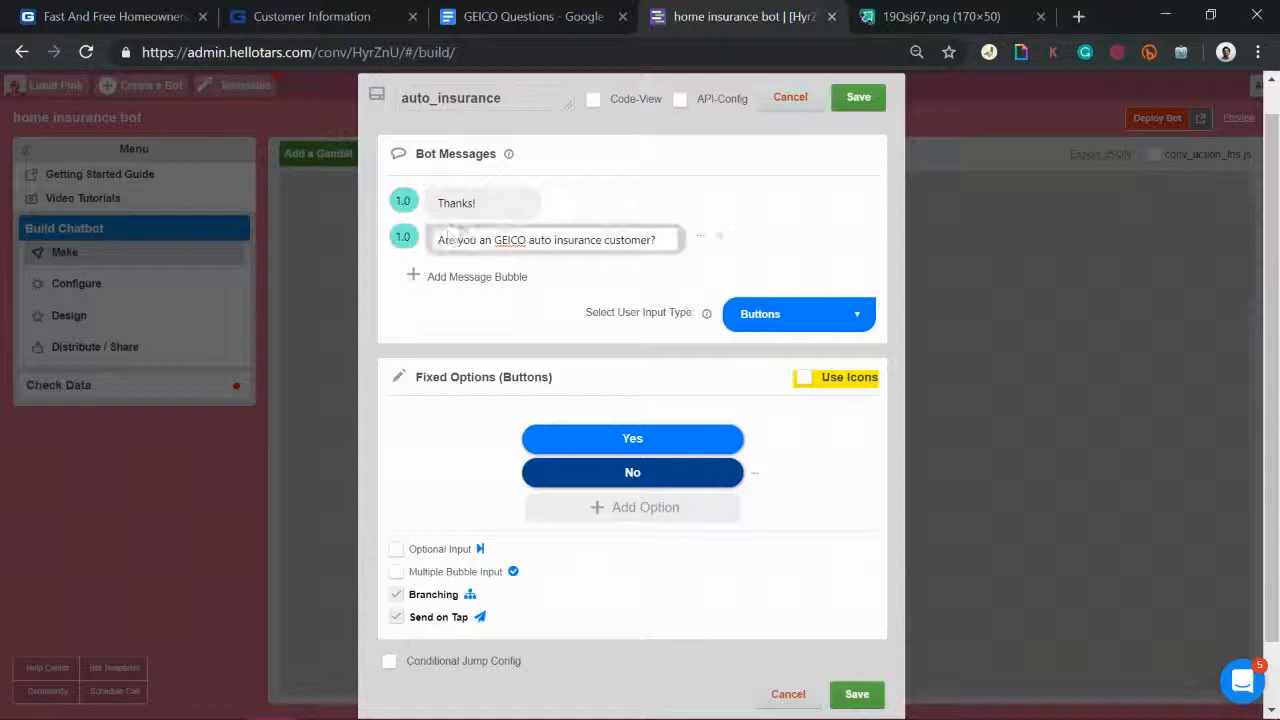
{"action": "left_click", "coordinate": [858, 98]}
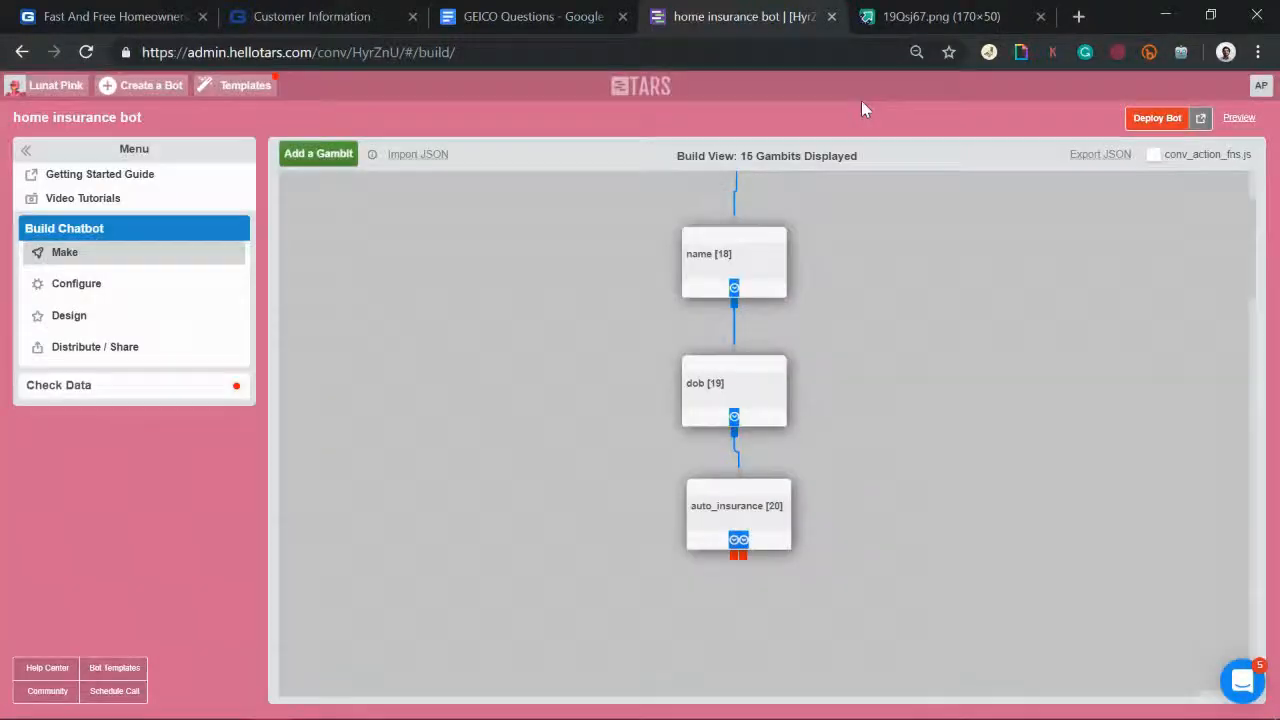
Step: Add gambit gid_21 below auto_insurance and connect auto_insurance's output to it
{"action": "scroll", "coordinate": [809, 432], "scroll_direction": "down", "scroll_amount": 1}
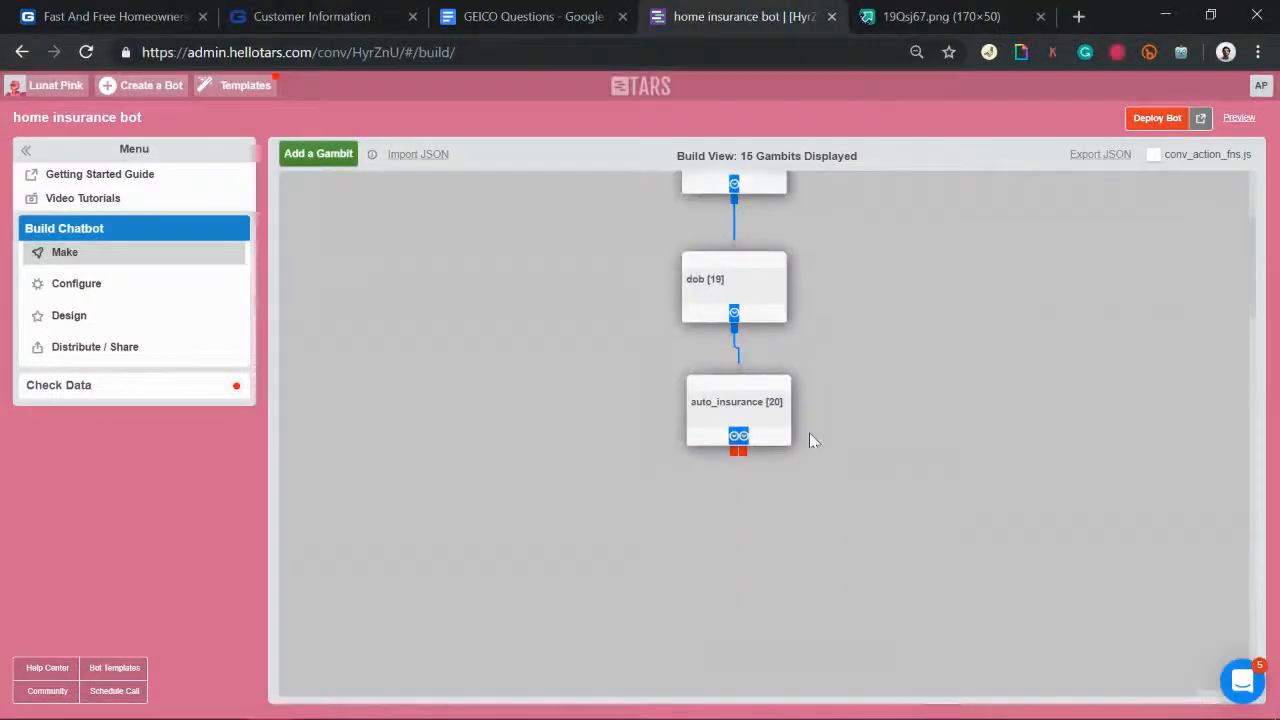
{"action": "left_click", "coordinate": [320, 160]}
{"action": "left_click_drag", "start_coordinate": [343, 220], "coordinate": [637, 504]}
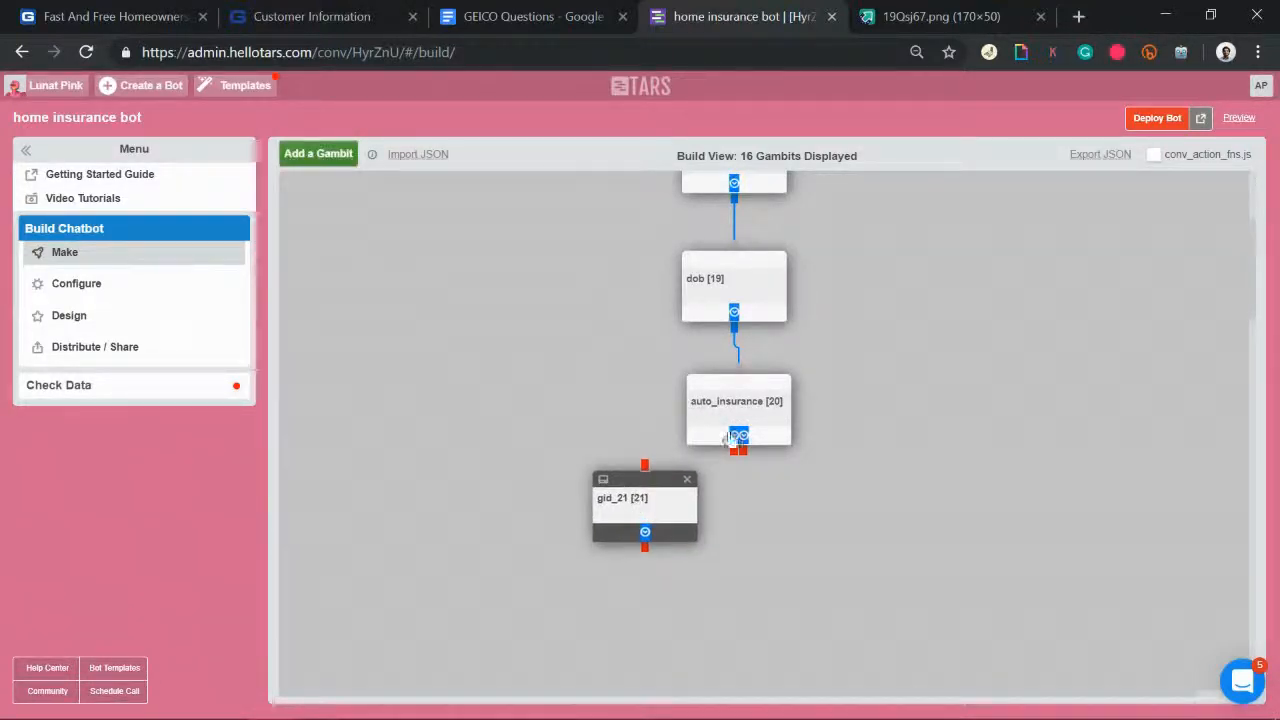
{"action": "left_click", "coordinate": [735, 452]}
{"action": "left_click", "coordinate": [646, 470]}
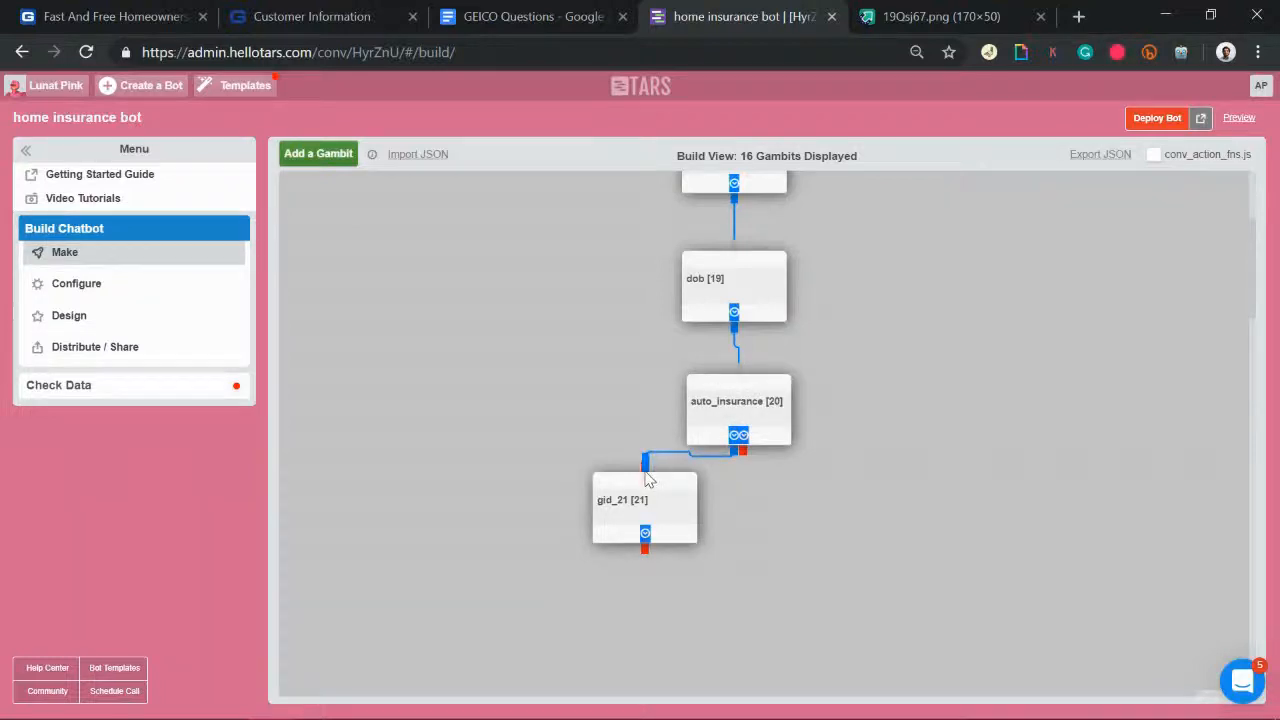
{"action": "left_click", "coordinate": [300, 14]}
Step: Answer Yes to GEICO Auto Policy at the bottom of the Customer Information form, then return to the bot builder
{"action": "scroll", "coordinate": [497, 528], "scroll_direction": "down", "scroll_amount": 3}
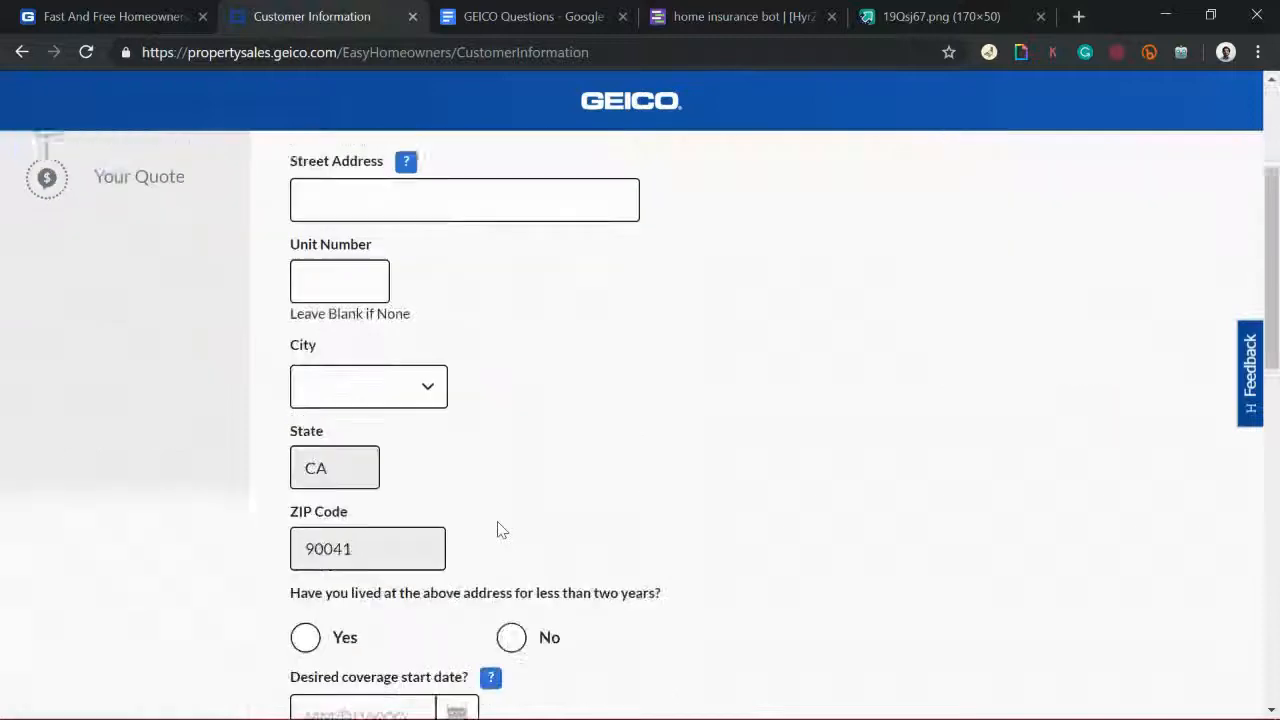
{"action": "scroll", "coordinate": [410, 549], "scroll_direction": "down", "scroll_amount": 5}
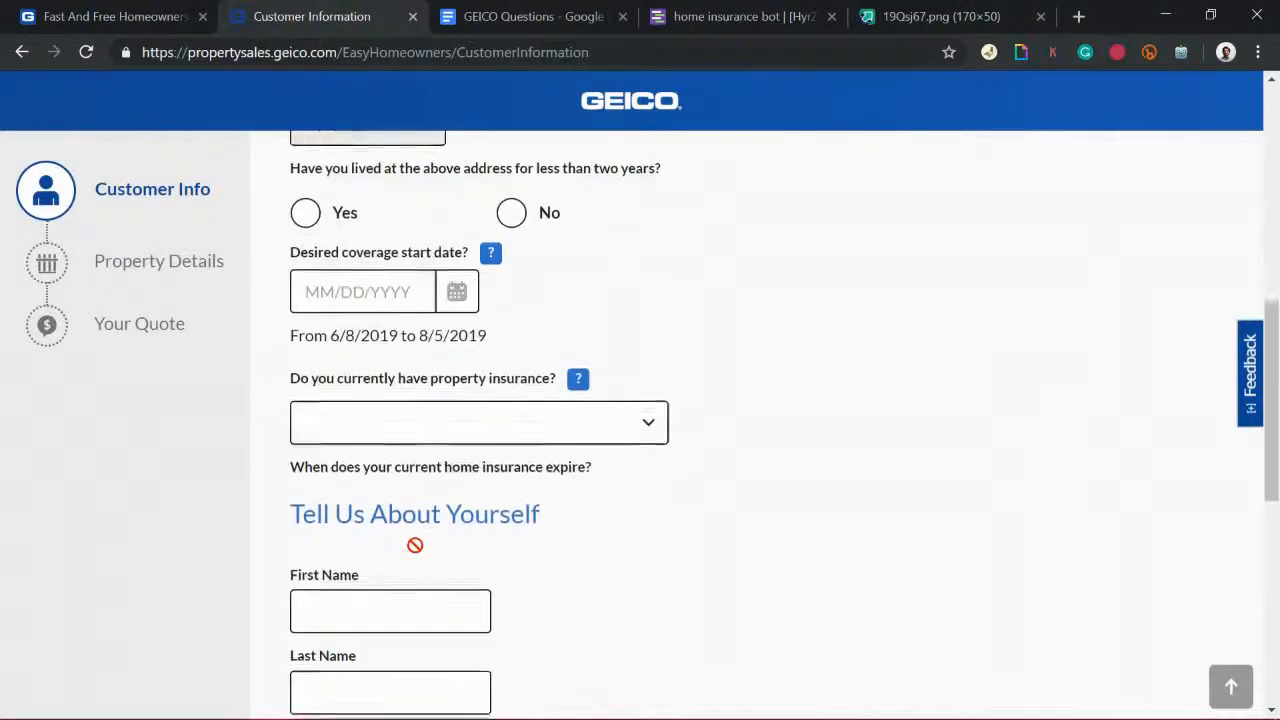
{"action": "scroll", "coordinate": [414, 551], "scroll_direction": "up", "scroll_amount": 8}
{"action": "scroll", "coordinate": [418, 553], "scroll_direction": "down", "scroll_amount": 4}
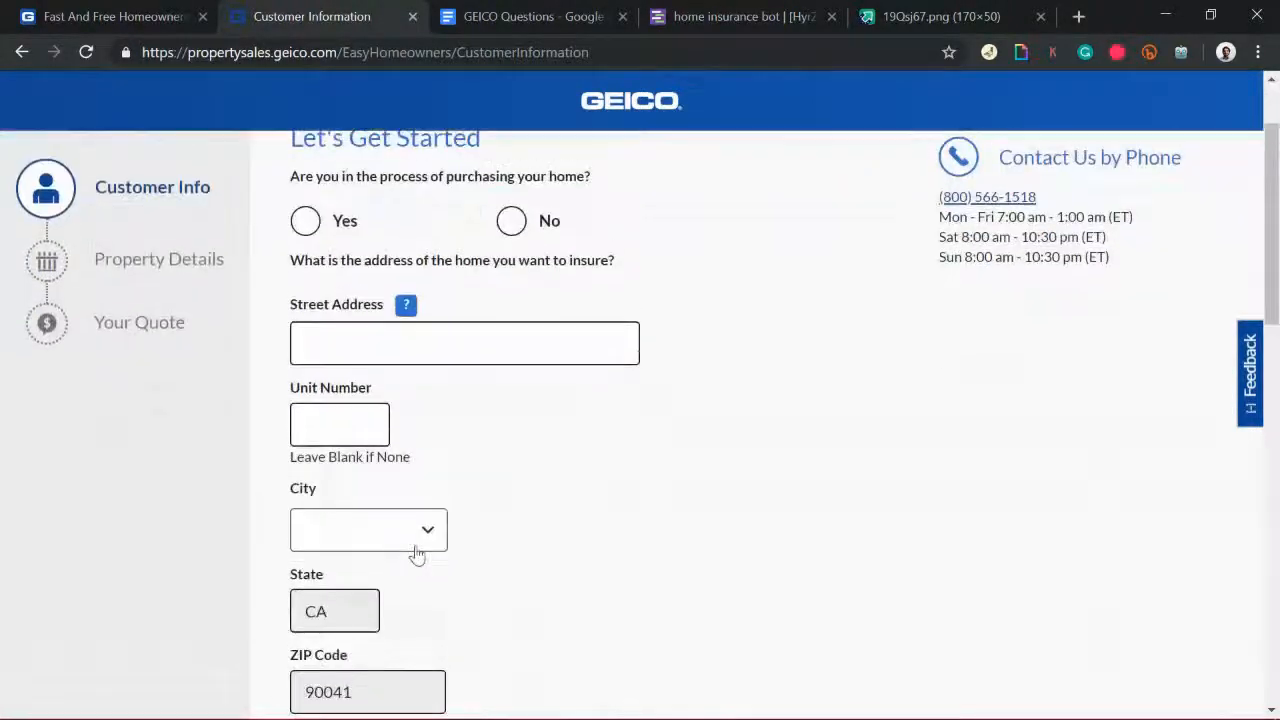
{"action": "scroll", "coordinate": [415, 548], "scroll_direction": "down", "scroll_amount": 6}
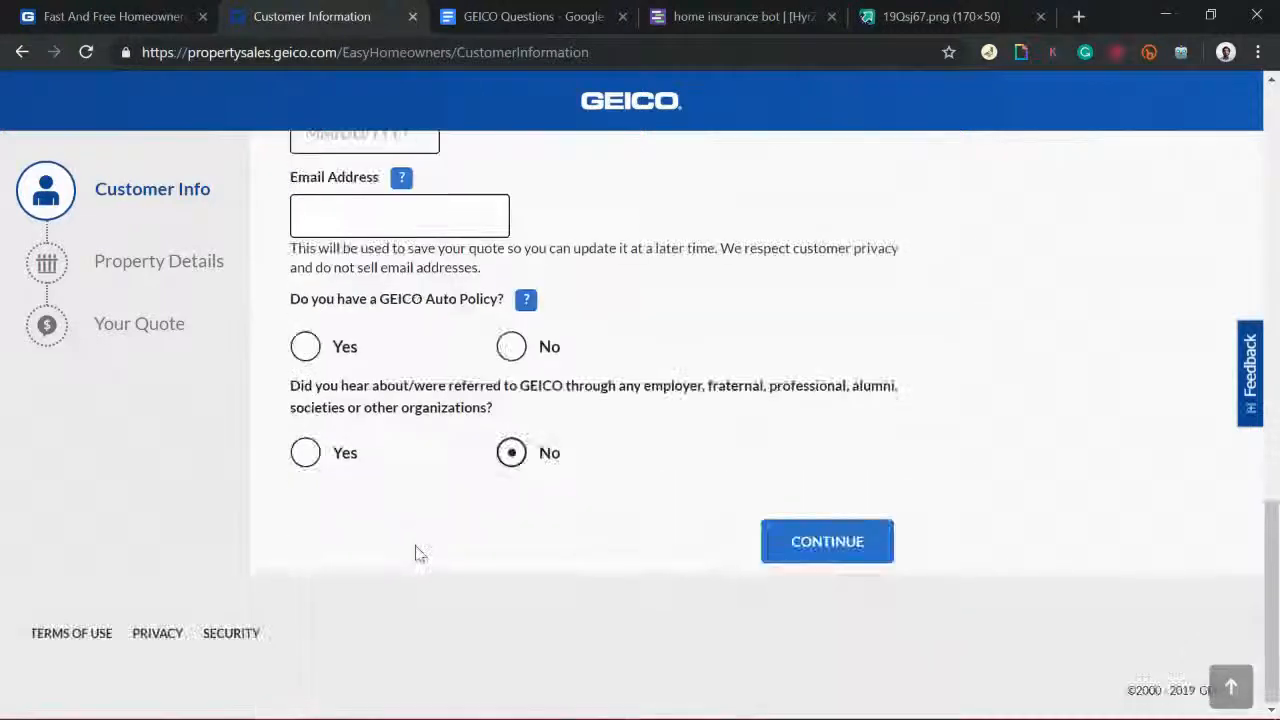
{"action": "left_click", "coordinate": [306, 348]}
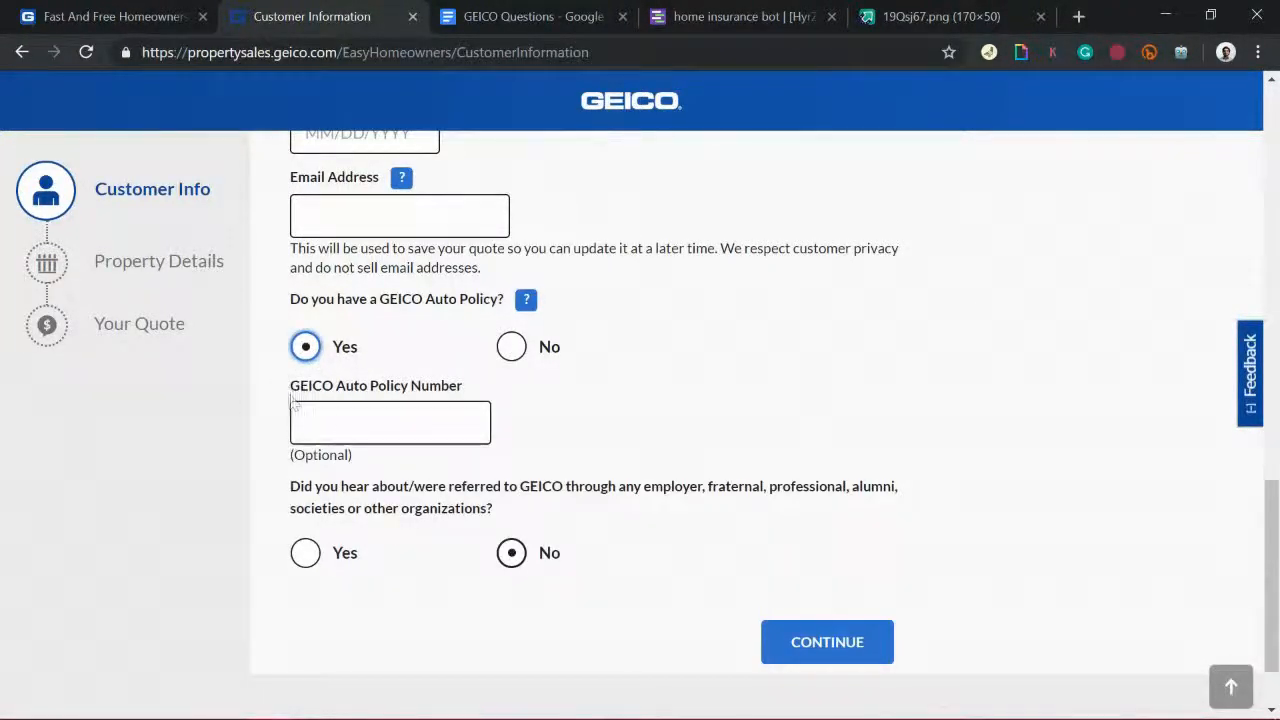
{"action": "left_click", "coordinate": [558, 10]}
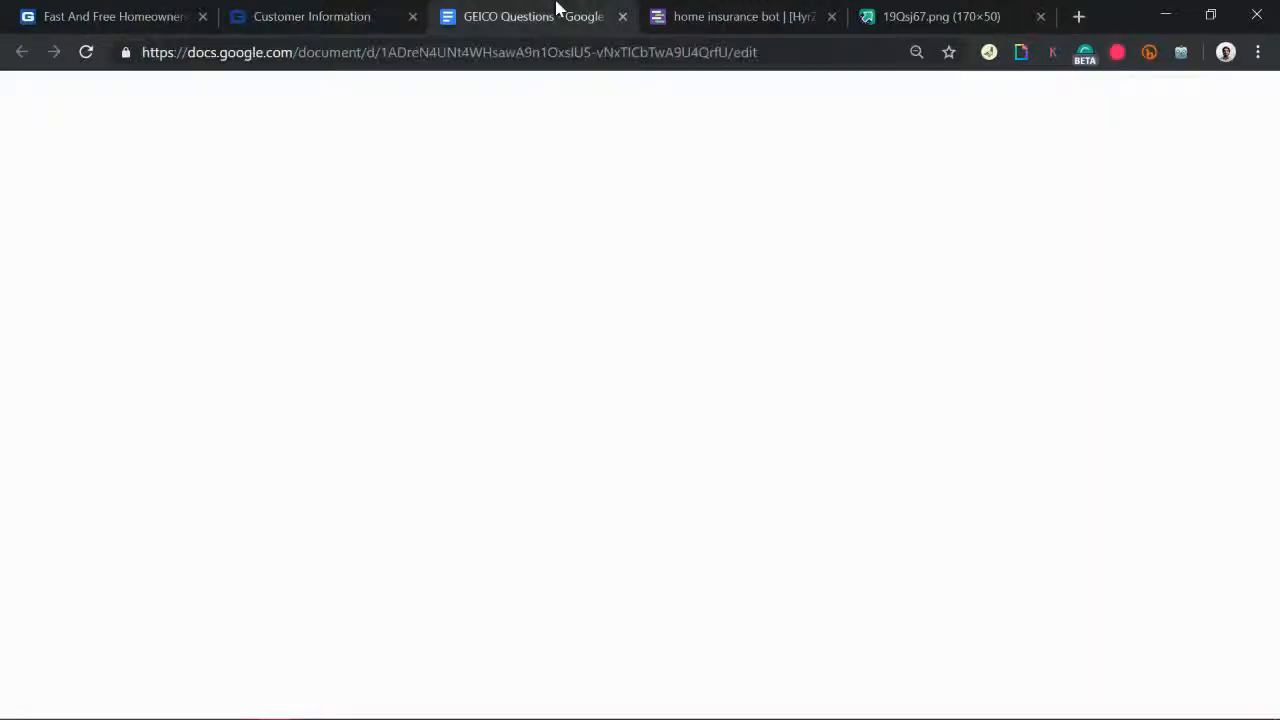
{"action": "left_click", "coordinate": [740, 8]}
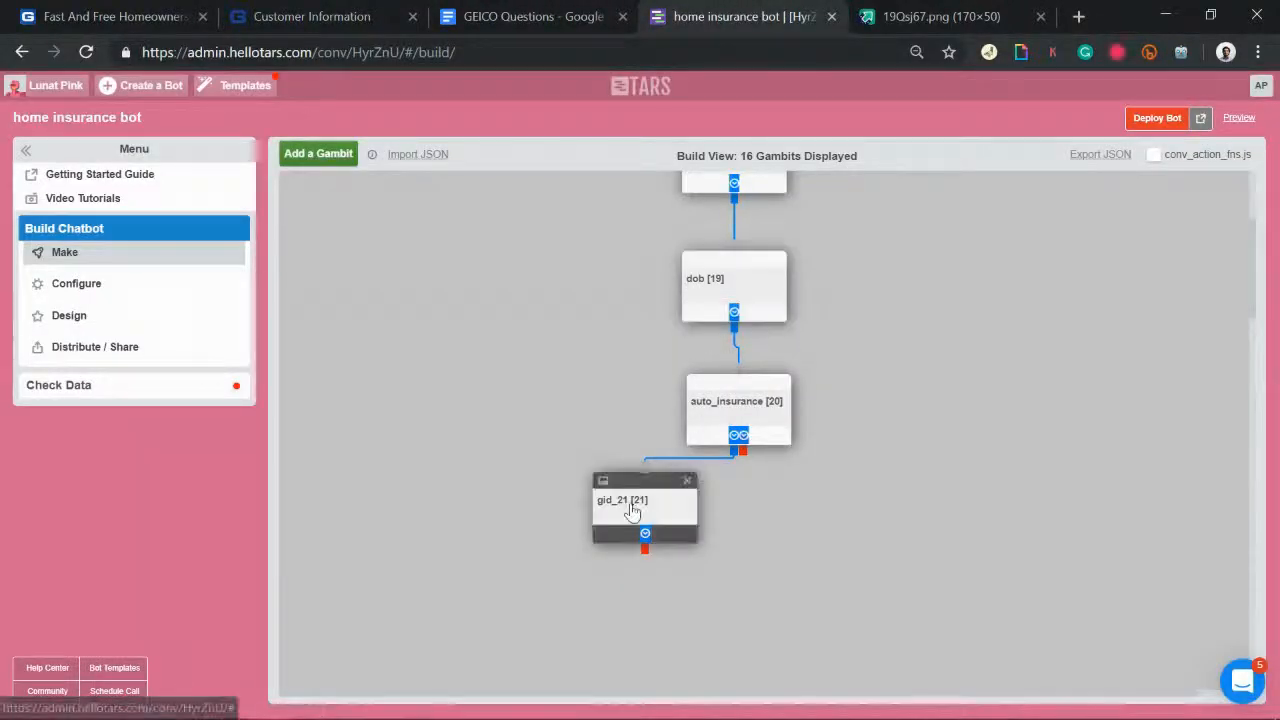
Step: Rename the gid_21 gambit to auto_policy_number
{"action": "left_click", "coordinate": [632, 511]}
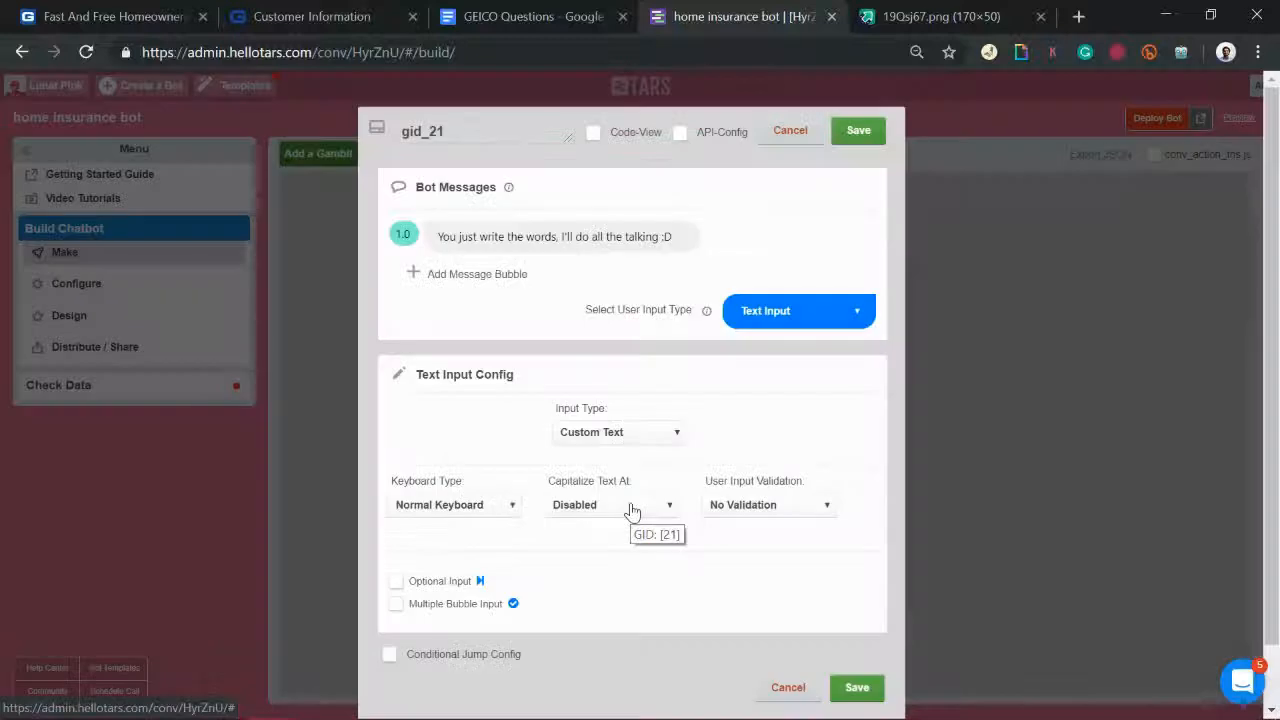
{"action": "double_click", "coordinate": [438, 128]}
{"action": "type", "text": "a"}
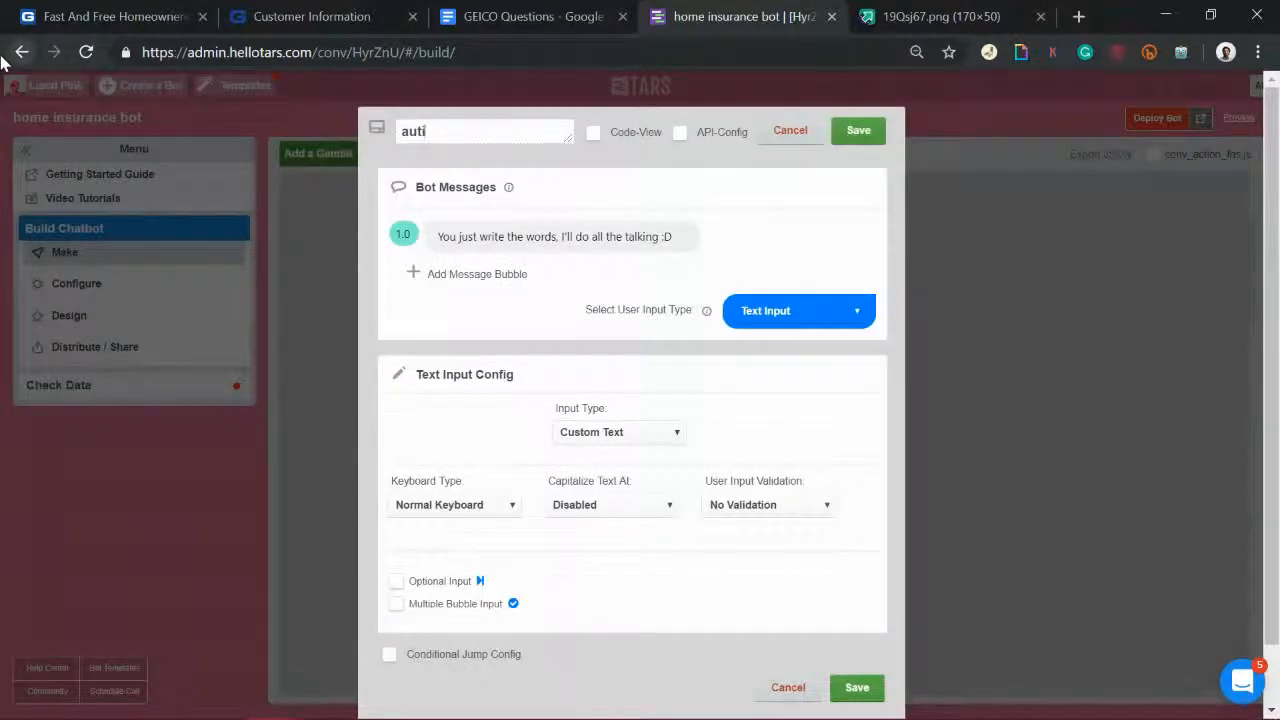
{"action": "type", "text": "uto_pol"}
Step: Make its messages 'Great!' followed by 'What is your Auto Policy Number?'
{"action": "left_click", "coordinate": [495, 239]}
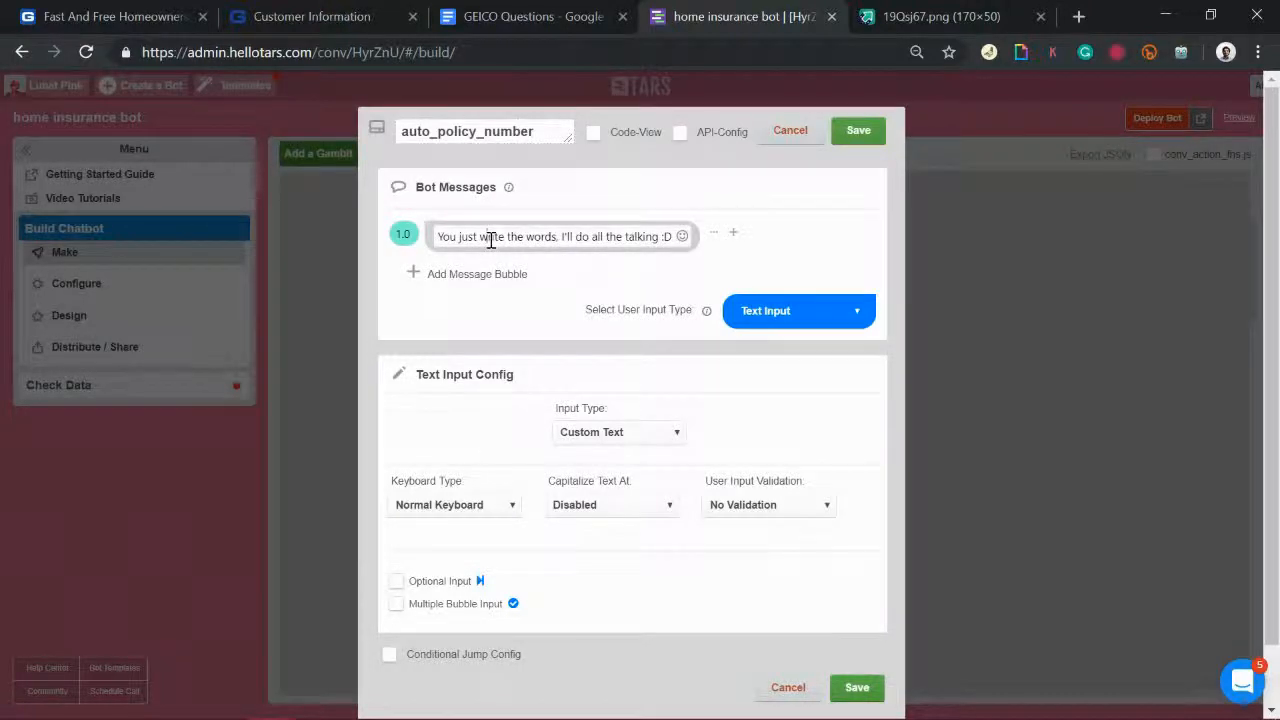
{"action": "triple_click", "coordinate": [491, 240]}
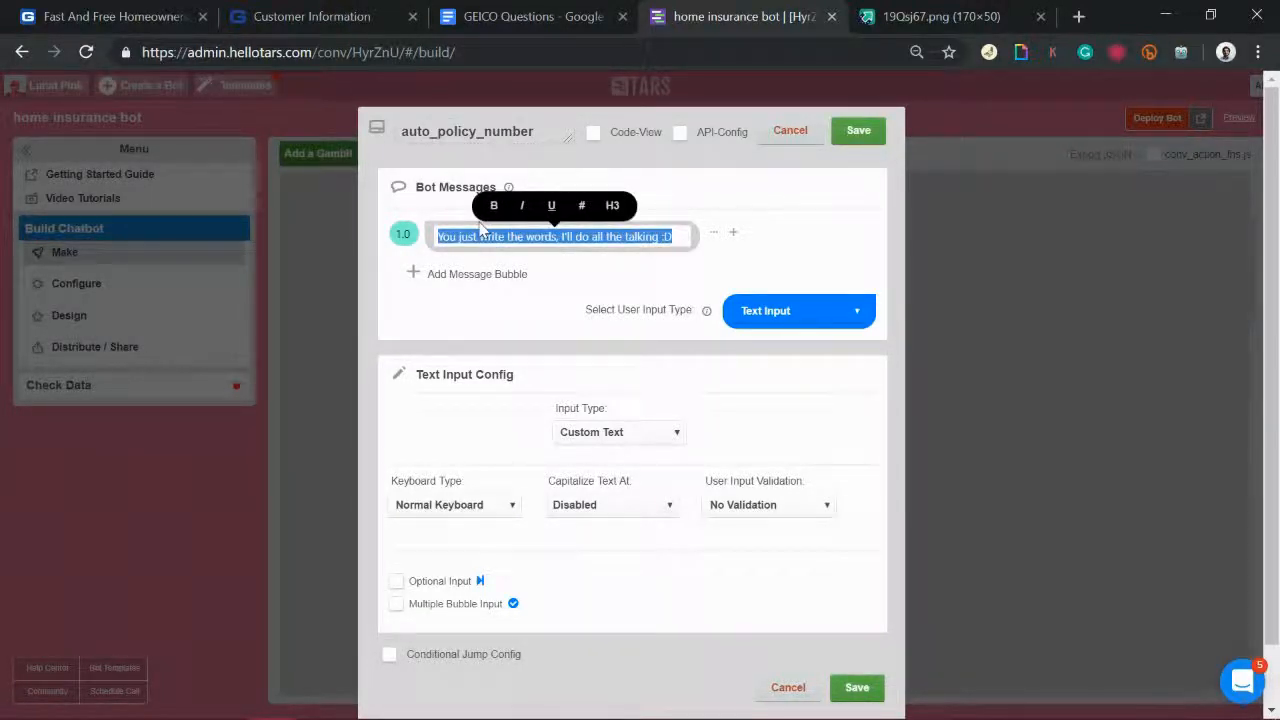
{"action": "type", "text": "Griat!"}
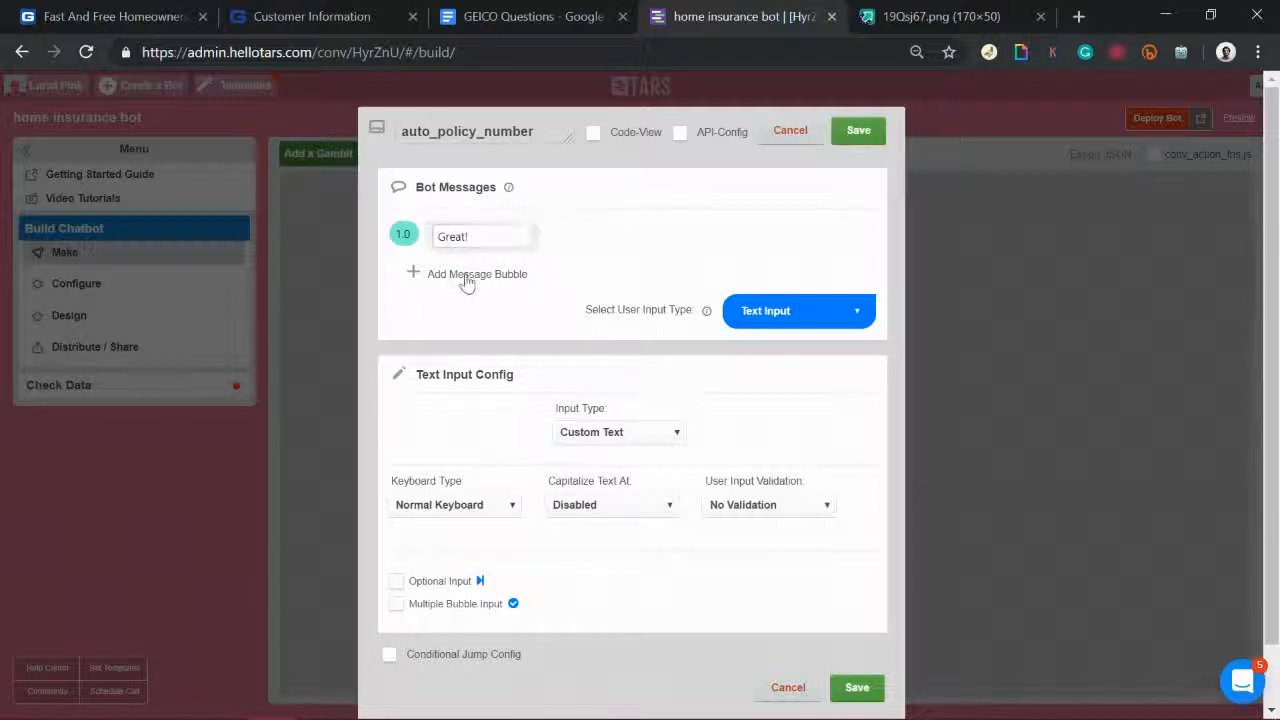
{"action": "left_click", "coordinate": [466, 275]}
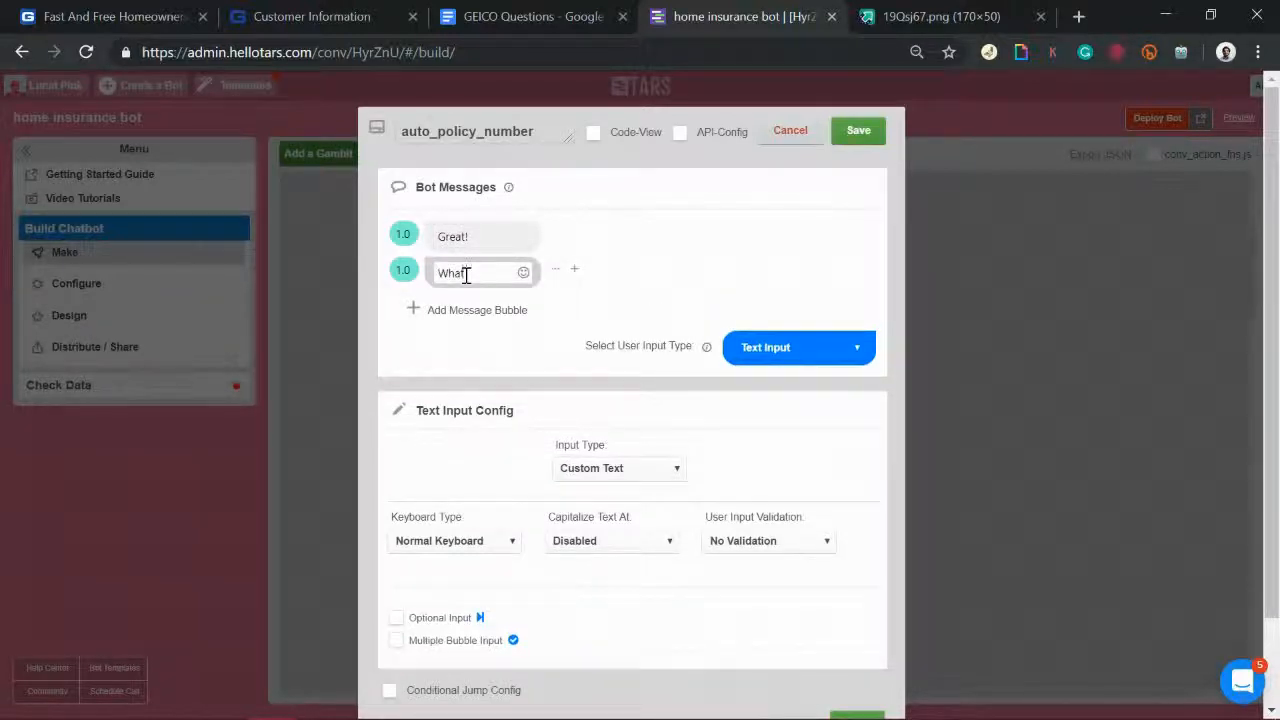
{"action": "type", "text": "What's your Auto Policy"}
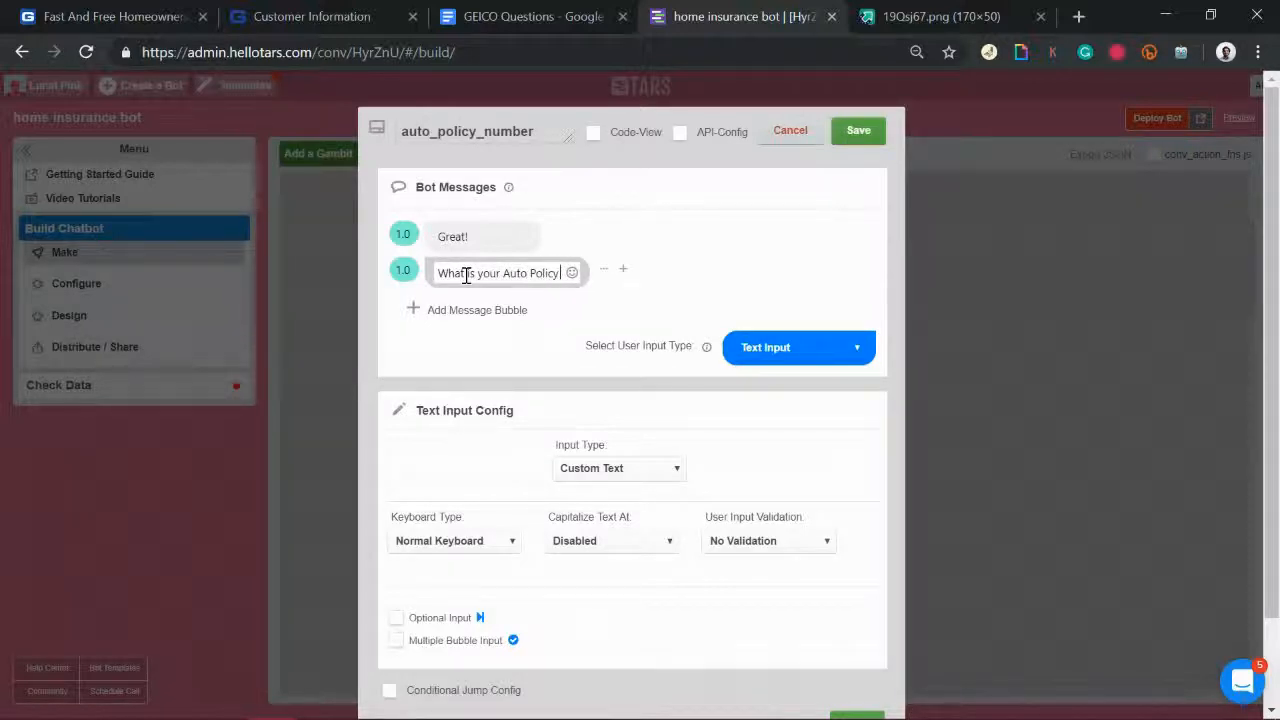
{"action": "type", "text": " Number?"}
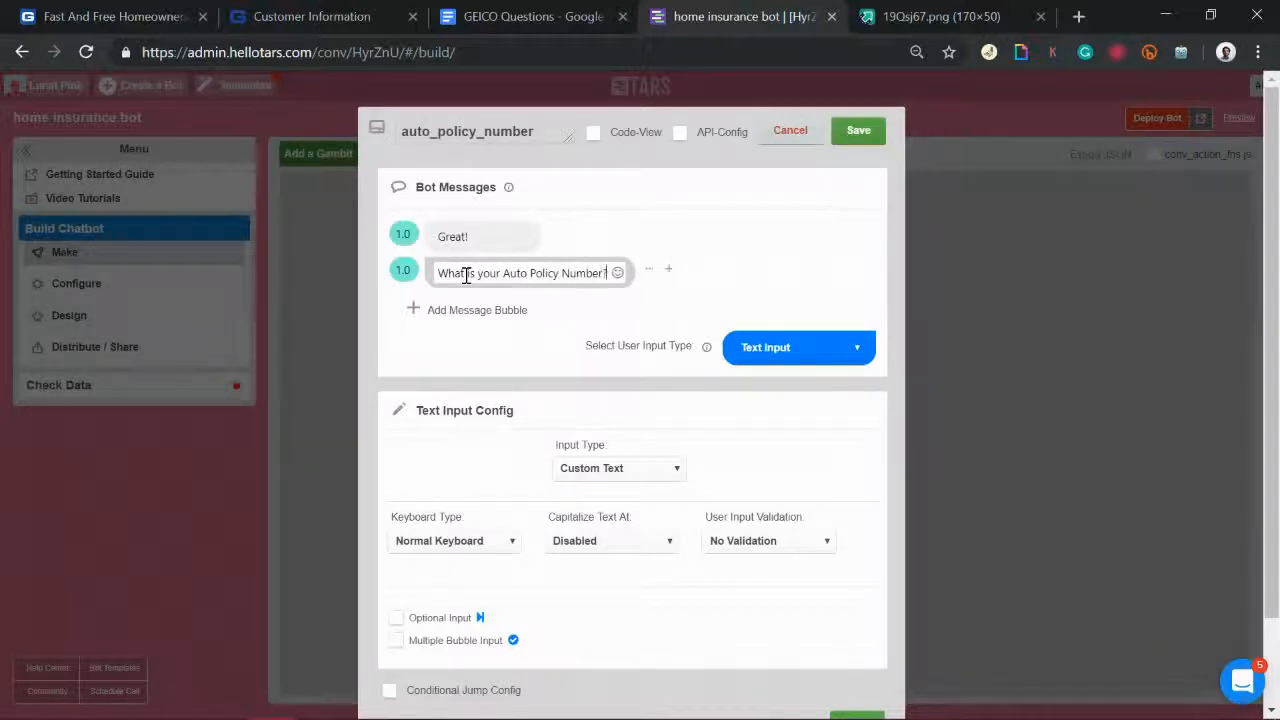
{"action": "left_click", "coordinate": [370, 273]}
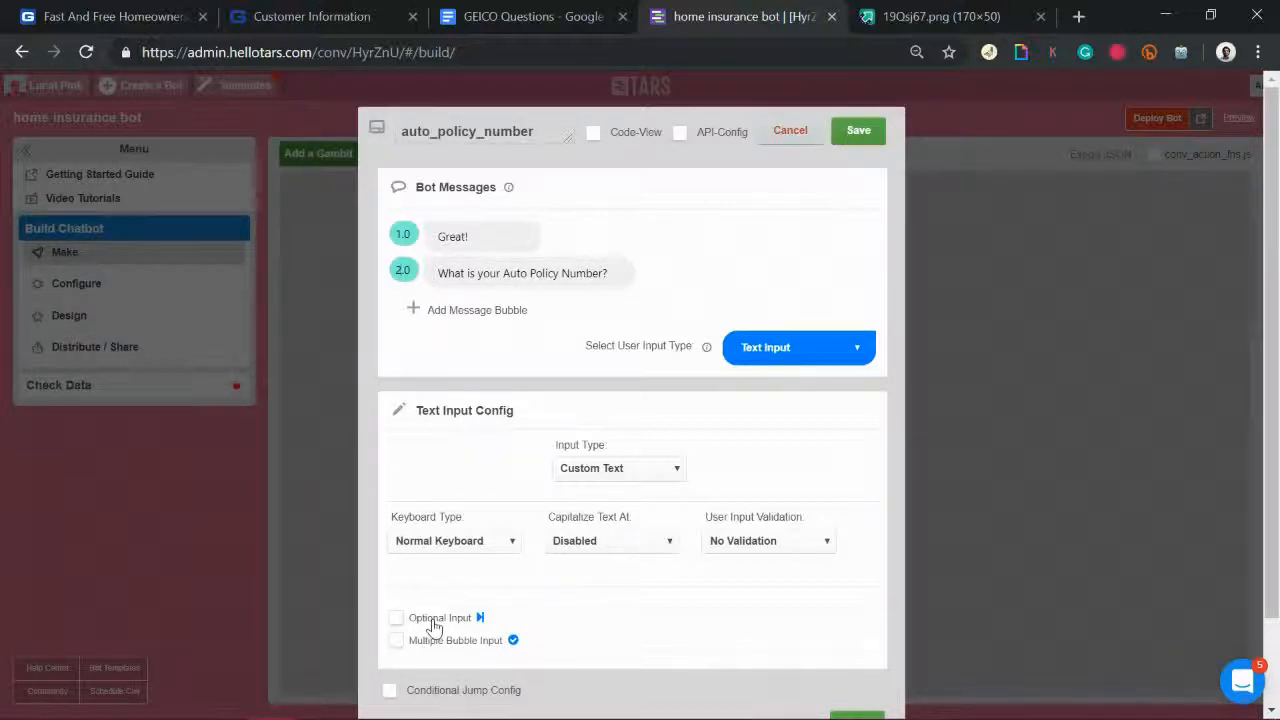
Step: Mark the auto_policy_number answer as Optional Input and save the gambit
{"action": "left_click", "coordinate": [433, 626]}
{"action": "left_click", "coordinate": [460, 542]}
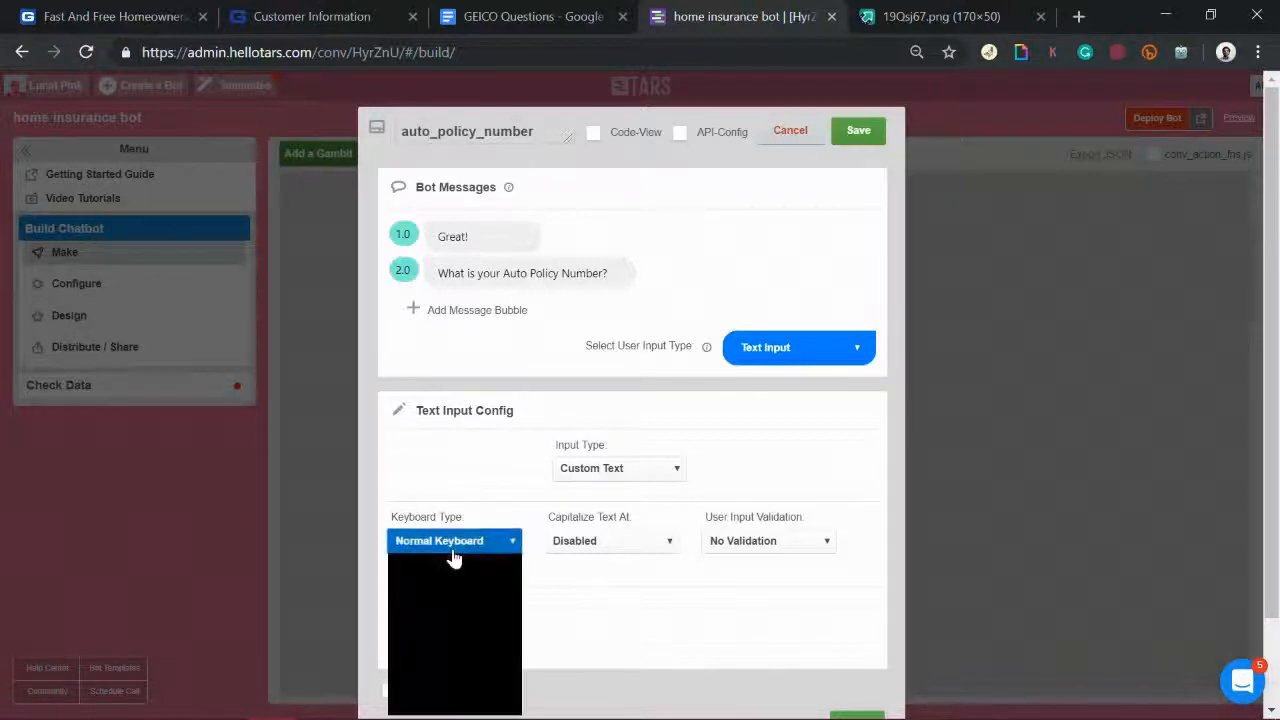
{"action": "left_click", "coordinate": [878, 140]}
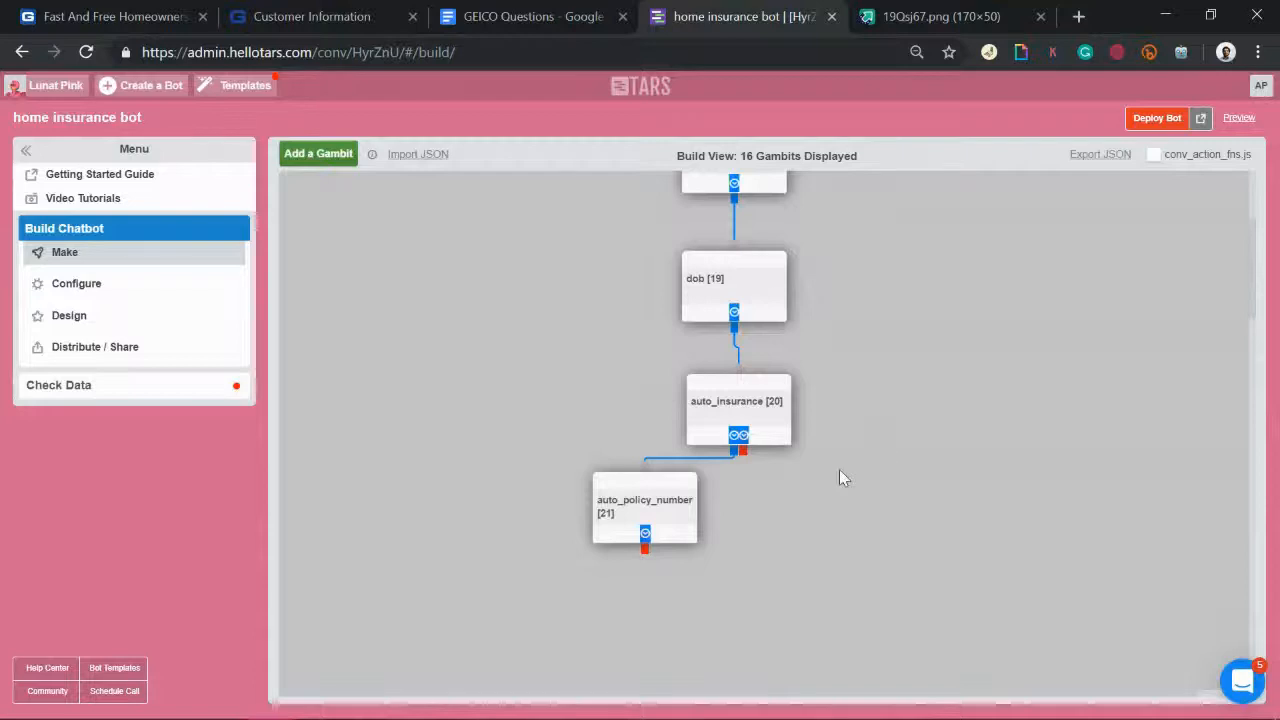
{"action": "scroll", "coordinate": [839, 470], "scroll_direction": "down", "scroll_amount": 2}
Step: Add gambit gid_22 below auto_insurance, linked from both auto_insurance and auto_policy_number
{"action": "left_click", "coordinate": [304, 155]}
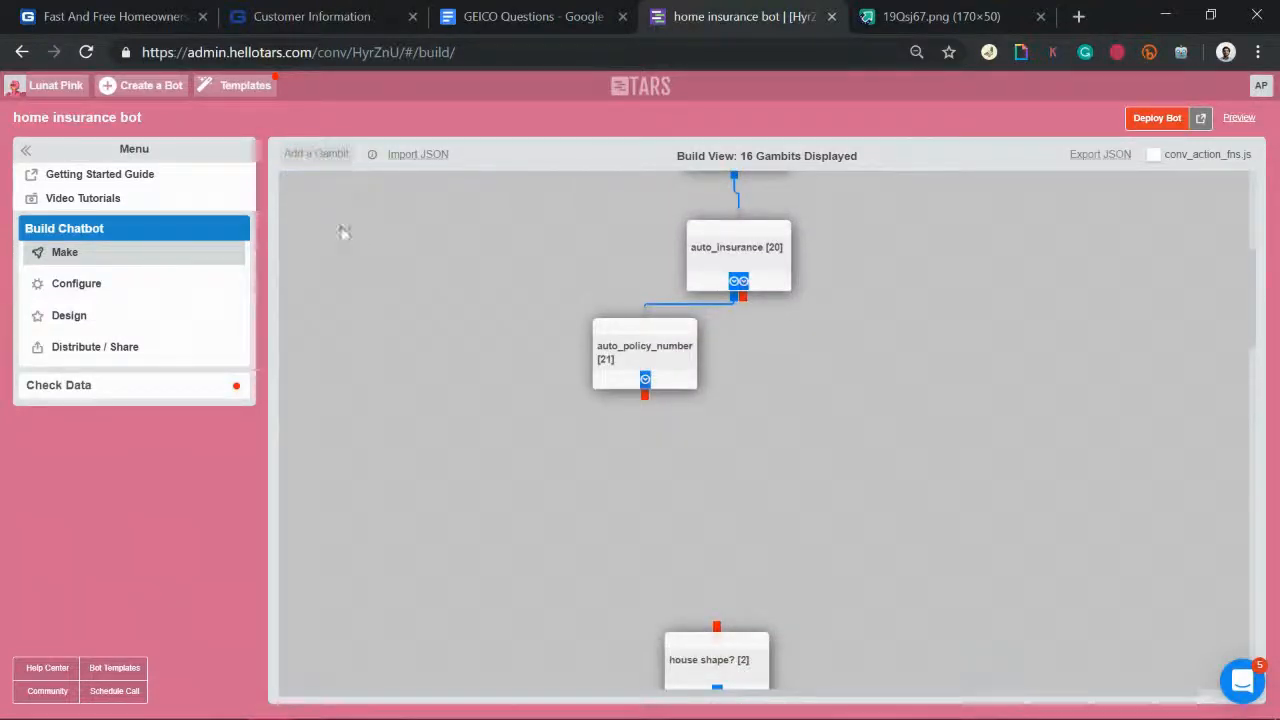
{"action": "left_click_drag", "start_coordinate": [334, 212], "coordinate": [711, 439]}
{"action": "left_click_drag", "start_coordinate": [745, 298], "coordinate": [752, 405]}
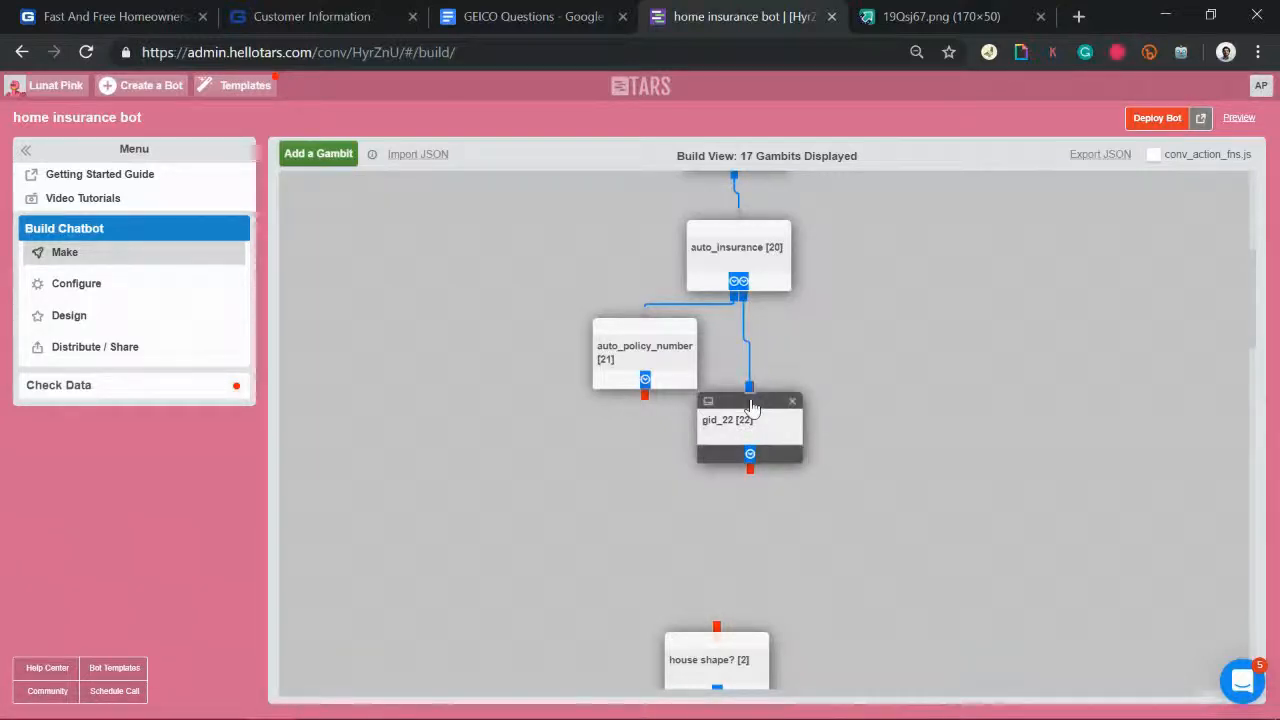
{"action": "left_click_drag", "start_coordinate": [643, 405], "coordinate": [753, 411]}
{"action": "scroll", "coordinate": [929, 503], "scroll_direction": "up", "scroll_amount": 1}
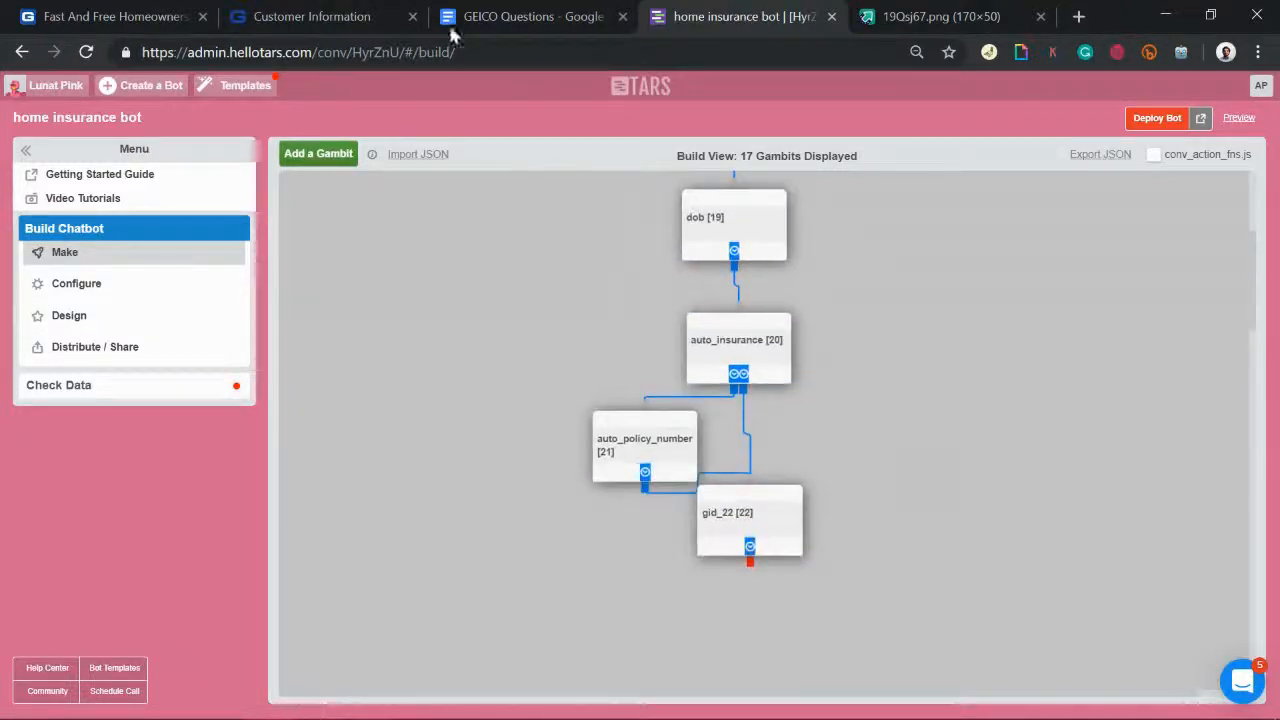
Step: Strike through the 'Date of Birth' and GEICO auto insurance lines in the GEICO Questions doc
{"action": "left_click", "coordinate": [548, 10]}
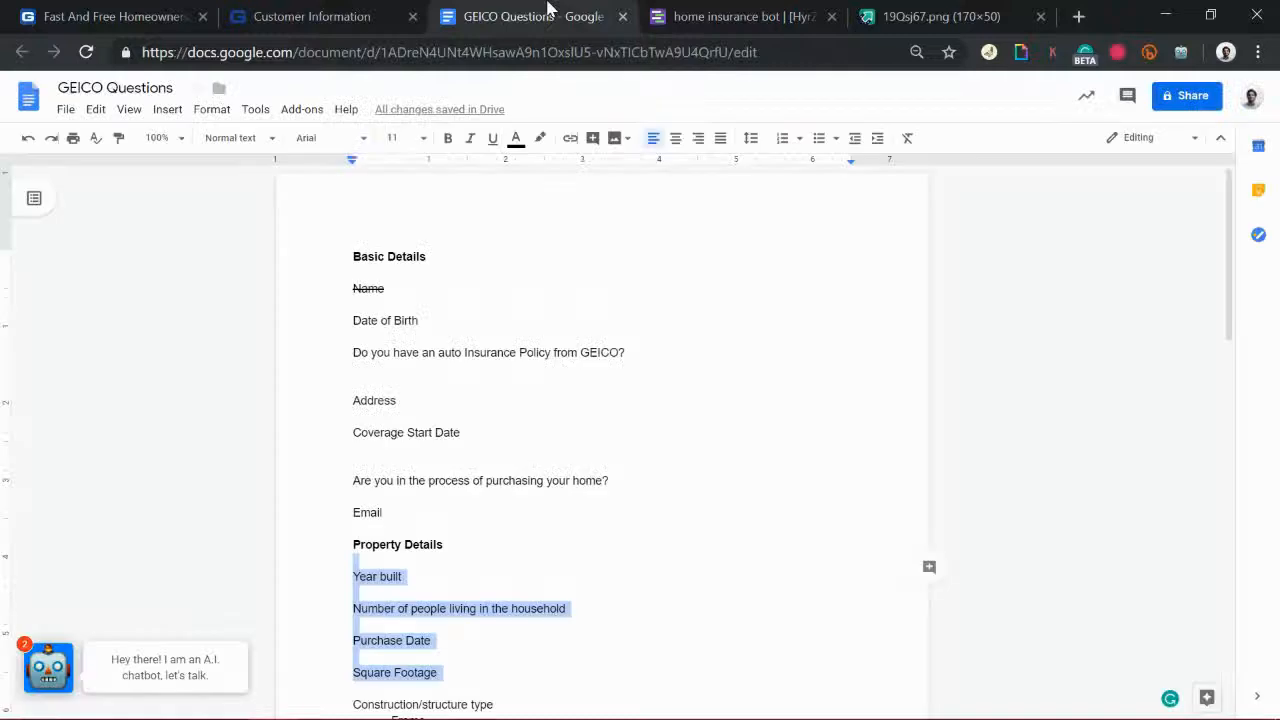
{"action": "left_click_drag", "start_coordinate": [352, 318], "coordinate": [659, 359]}
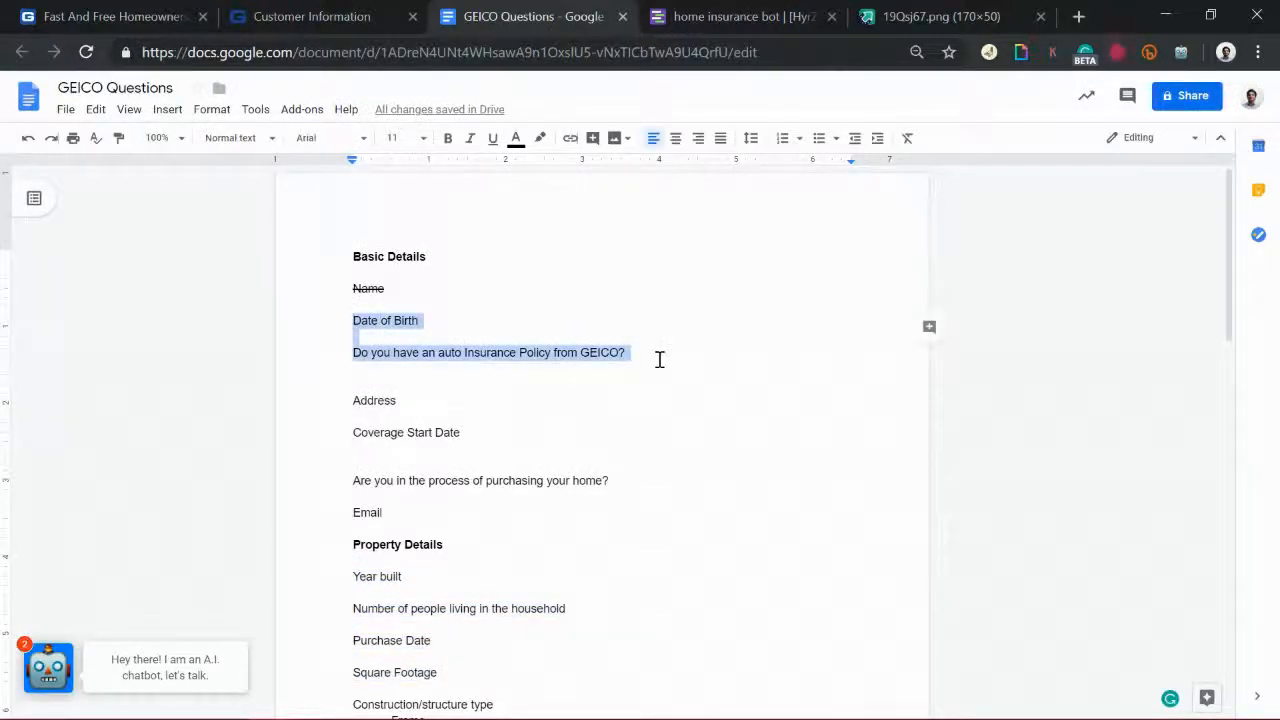
{"action": "key", "text": "alt+shift+5"}
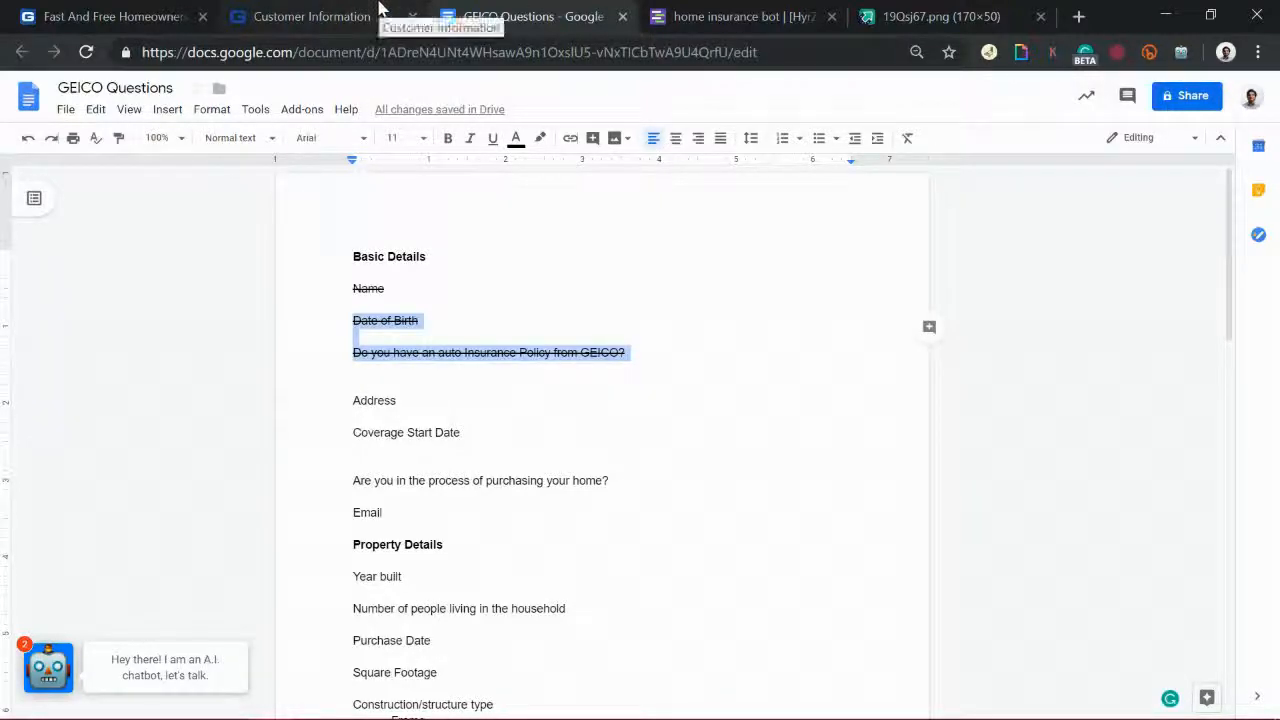
{"action": "left_click", "coordinate": [786, 14]}
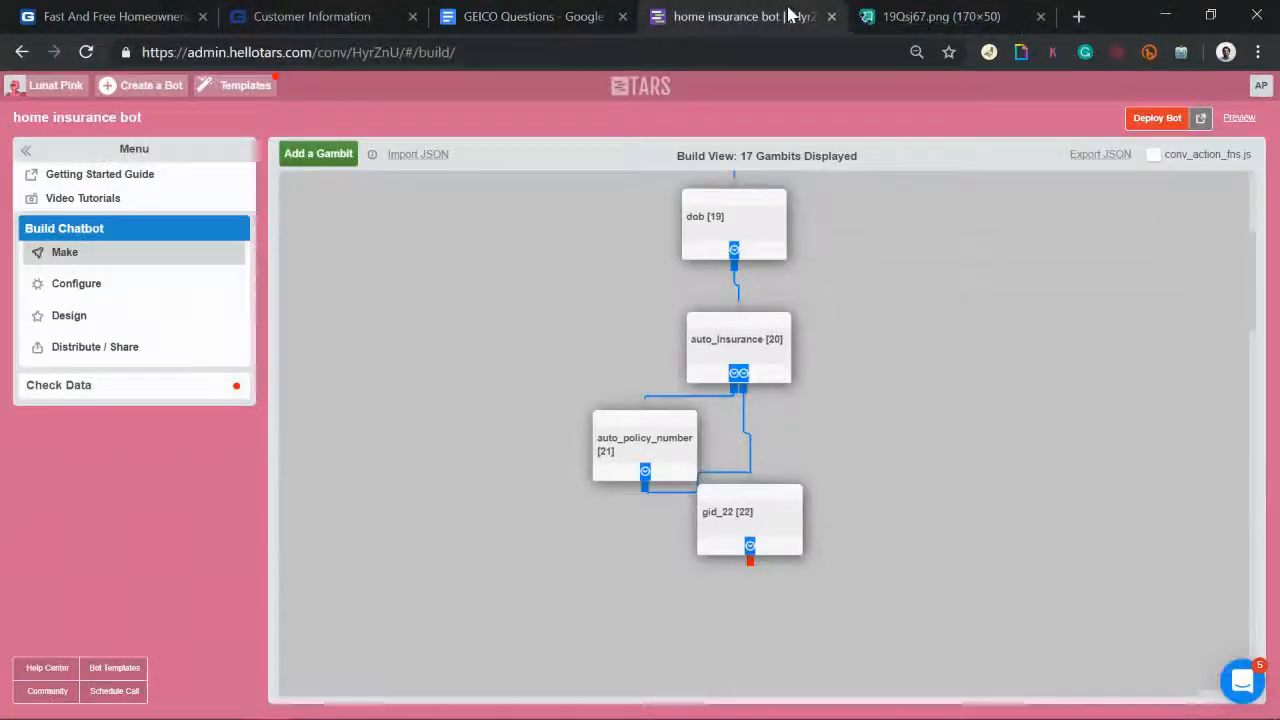
Step: Give gid_22 a message about needing details of your house and one asking the street address
{"action": "left_click", "coordinate": [745, 530]}
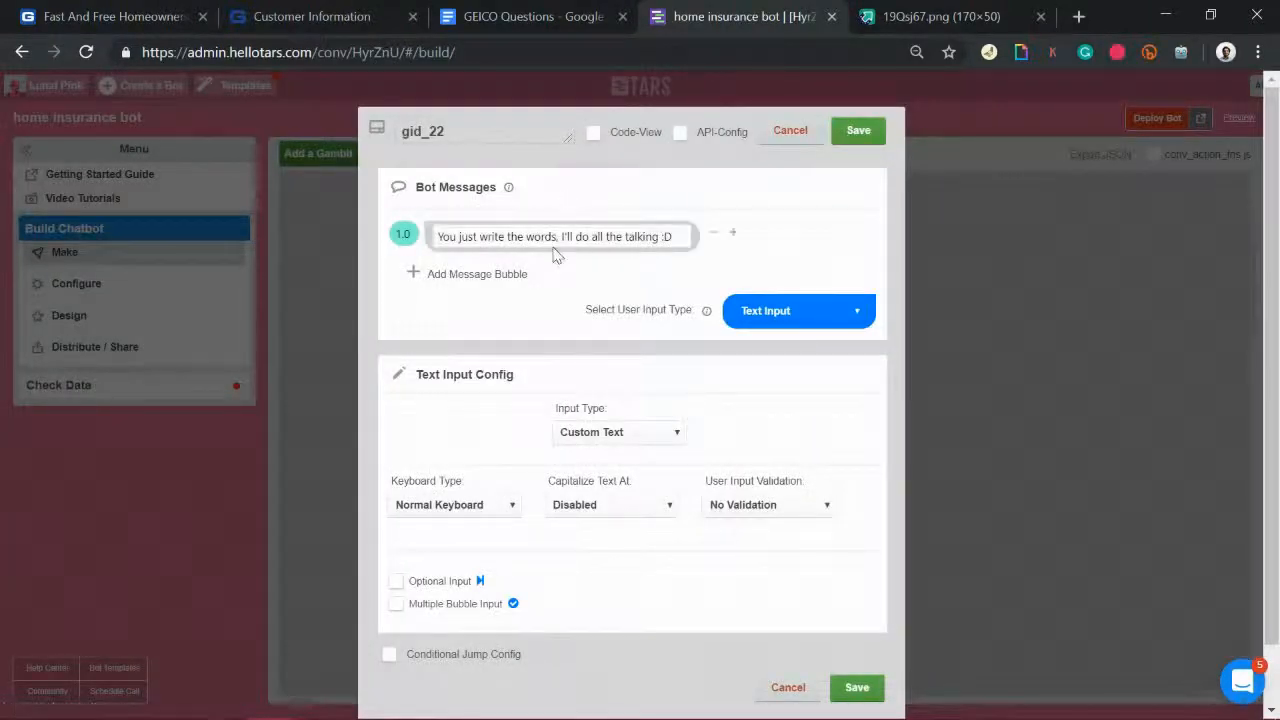
{"action": "triple_click", "coordinate": [446, 240]}
{"action": "type", "text": "Now I"}
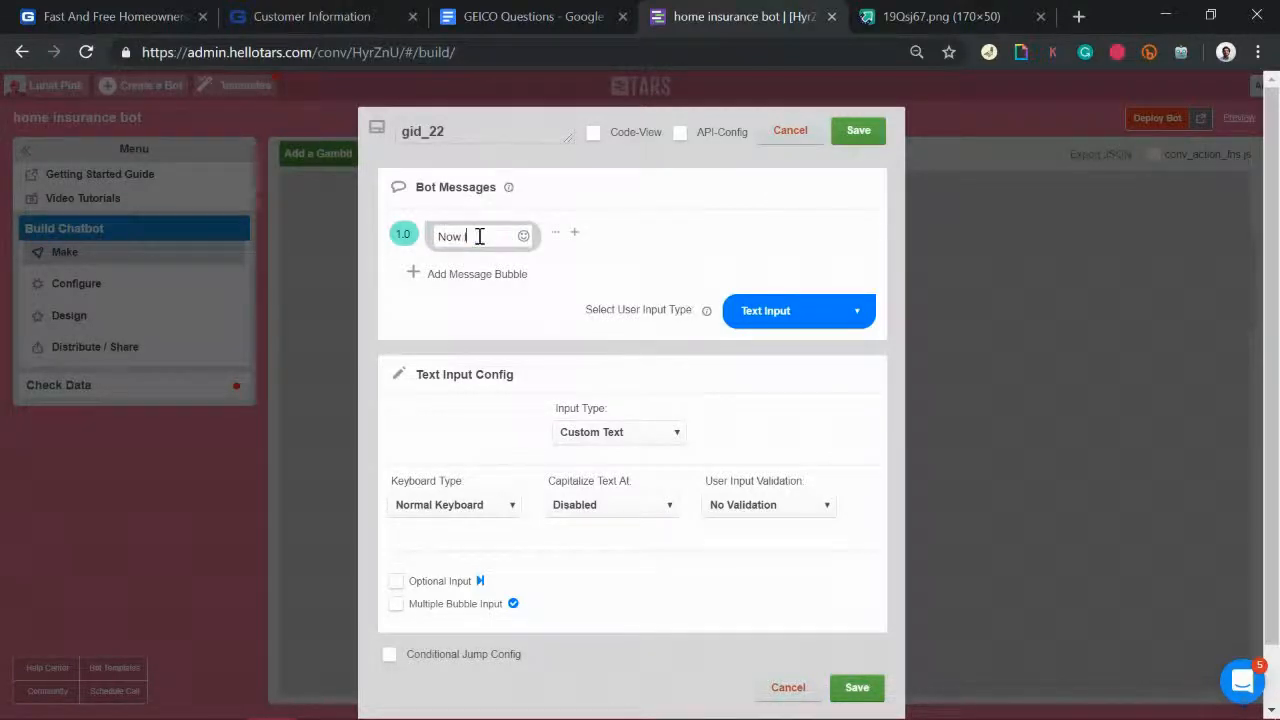
{"action": "type", "text": " need to know a"}
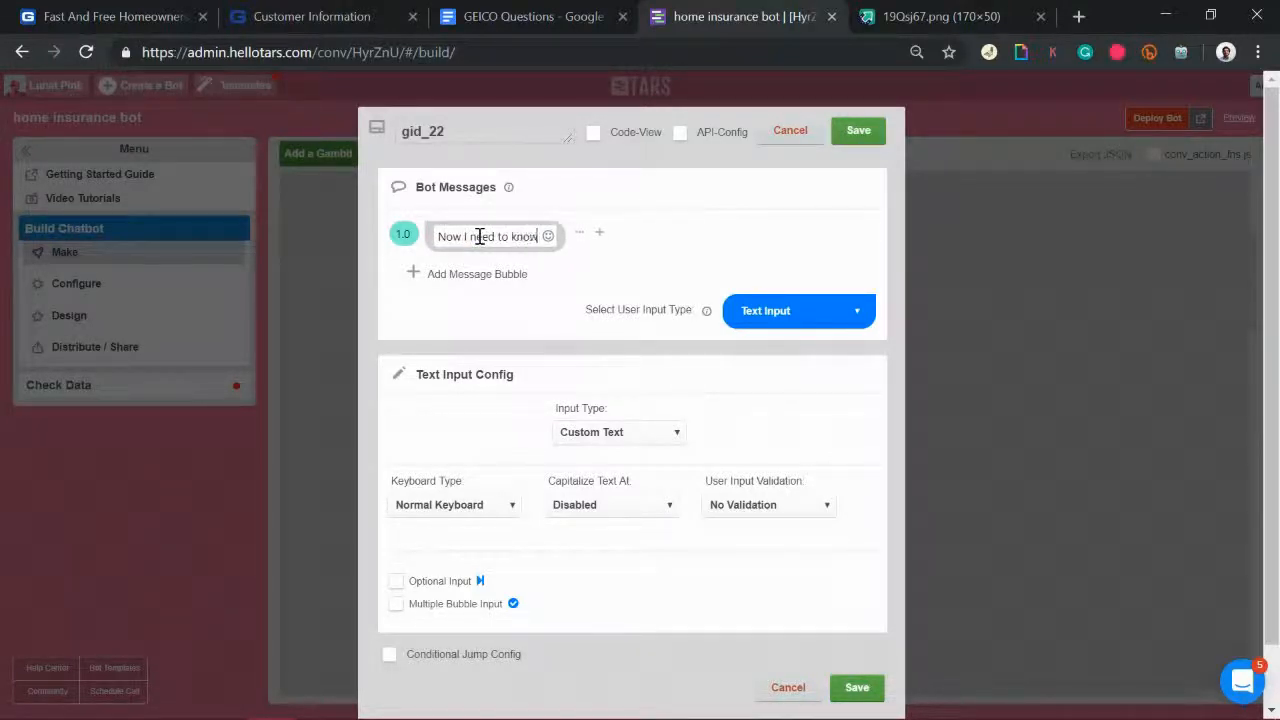
{"action": "key", "text": "BackSpace"}
{"action": "key", "text": "BackSpace"}
{"action": "key", "text": "BackSpace"}
{"action": "type", "text": "w"}
{"action": "key", "text": "BackSpace"}
{"action": "key", "text": "BackSpace"}
{"action": "key", "text": "BackSpace"}
{"action": "key", "text": "BackSpace"}
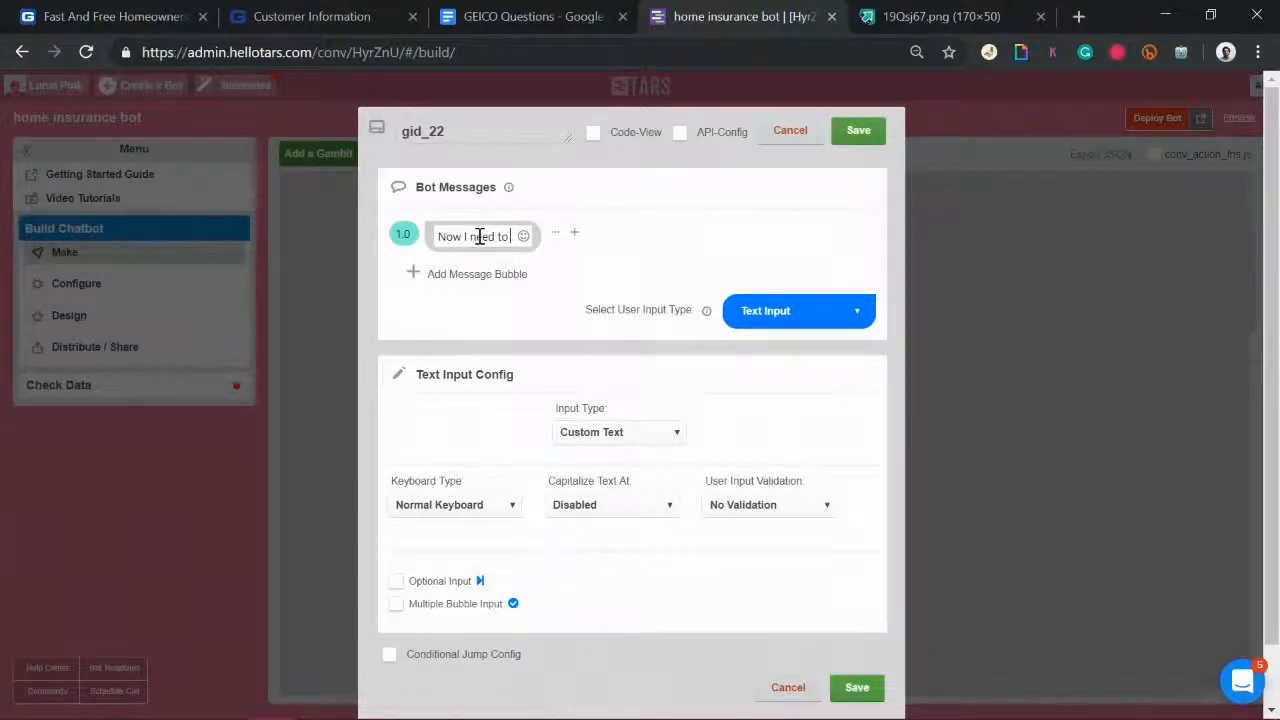
{"action": "type", "text": "a few details about your house"}
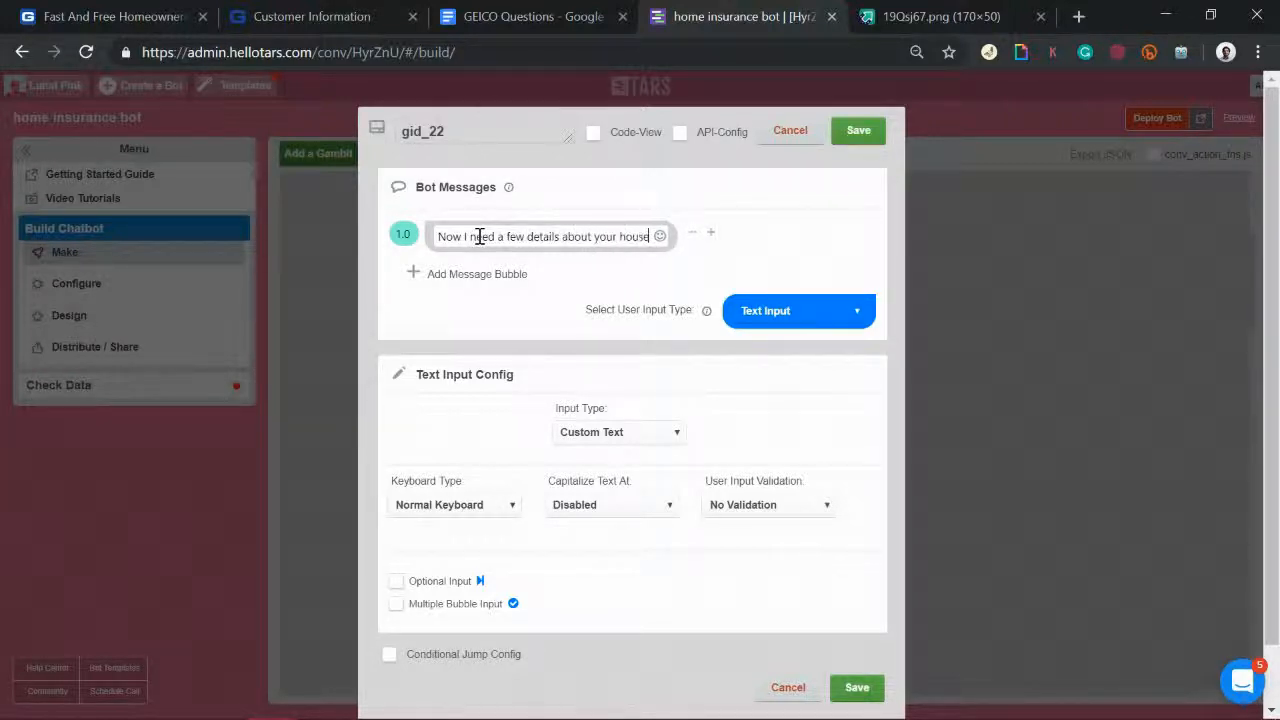
{"action": "left_click", "coordinate": [455, 274]}
{"action": "left_click", "coordinate": [455, 279]}
{"action": "type", "text": "s"}
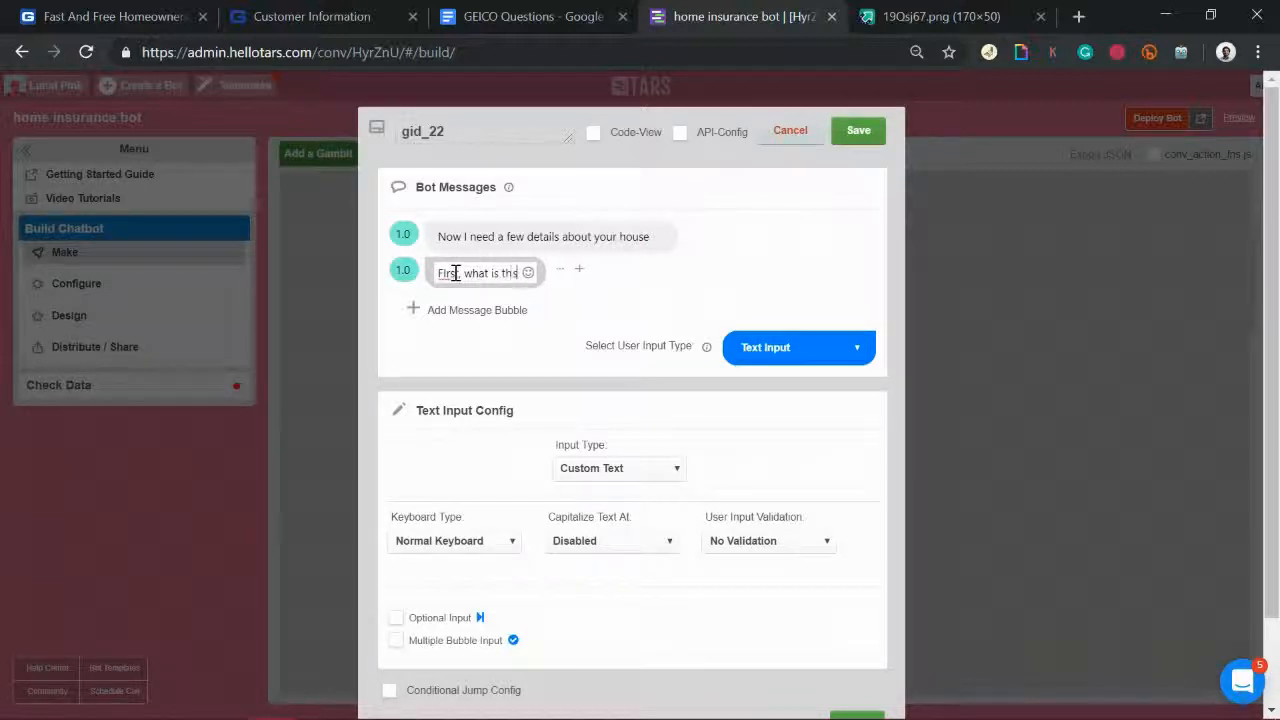
{"action": "type", "text": " the street address?"}
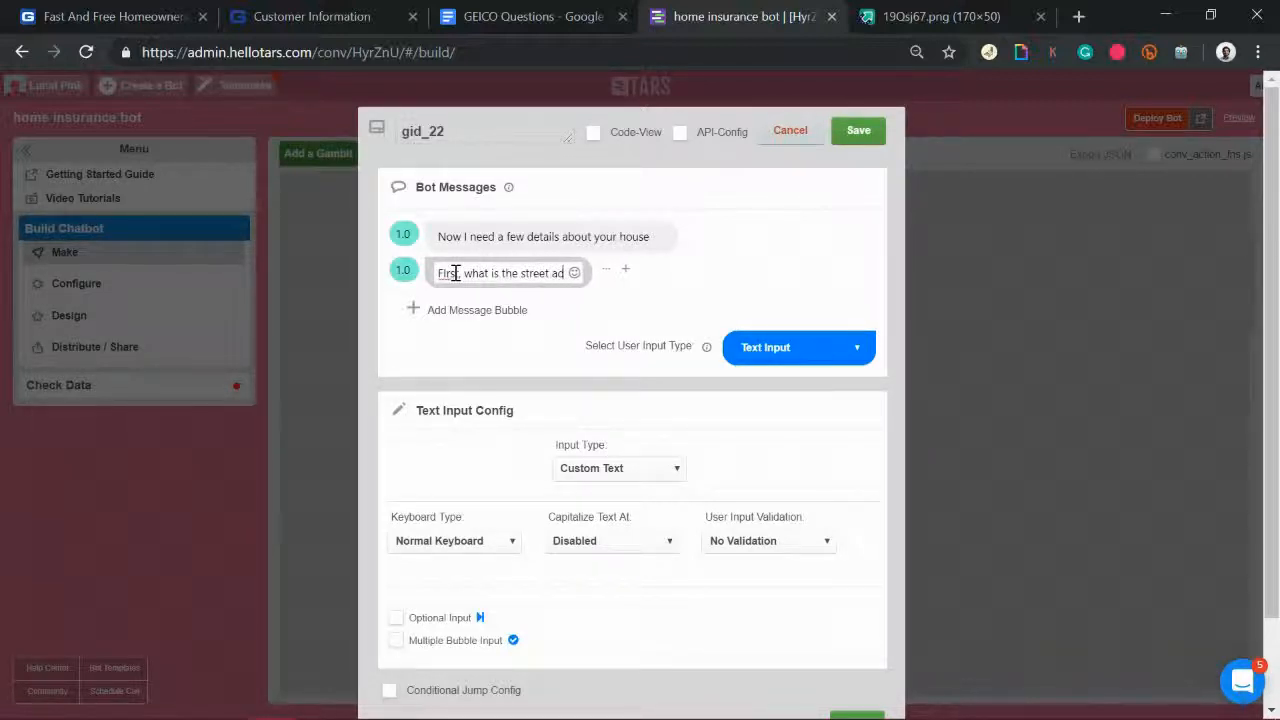
{"action": "left_click", "coordinate": [400, 270]}
Step: Rename the gambit to 'address', use Geo-Location input with Auto Suggest, and save
{"action": "double_click", "coordinate": [463, 131]}
{"action": "type", "text": "address?"}
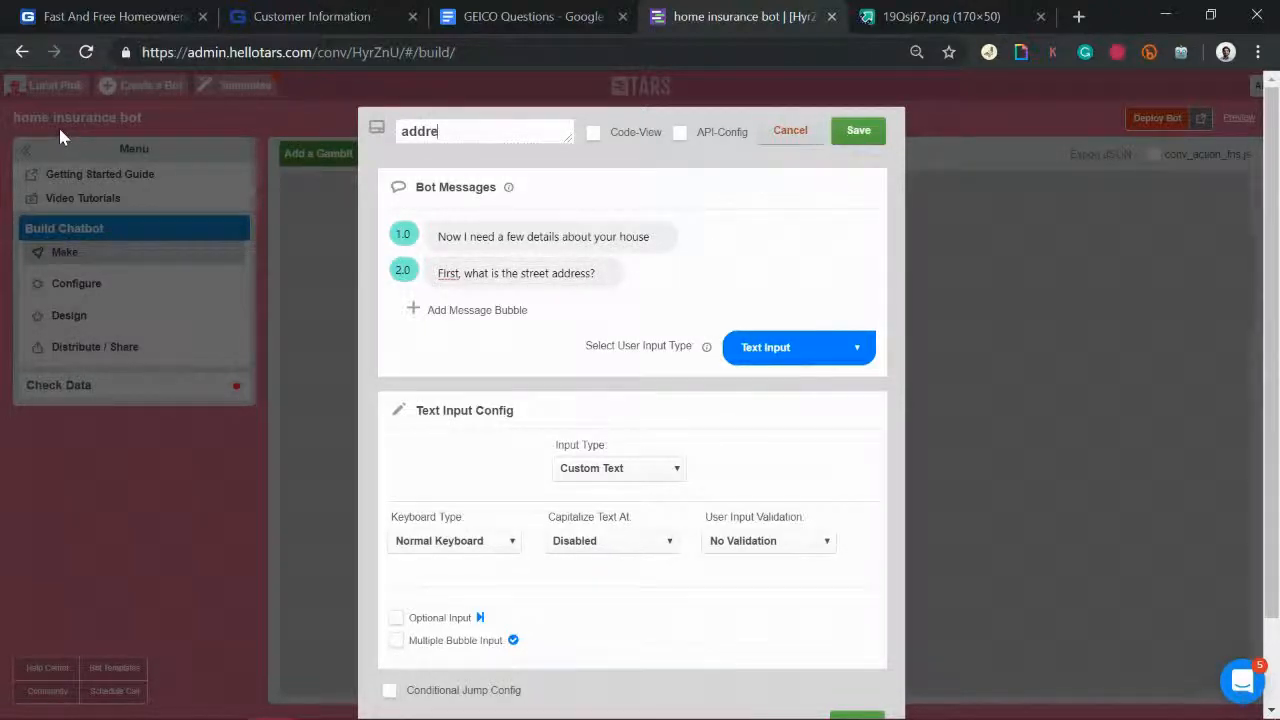
{"action": "left_click", "coordinate": [789, 345]}
{"action": "scroll", "coordinate": [785, 565], "scroll_direction": "down", "scroll_amount": 3}
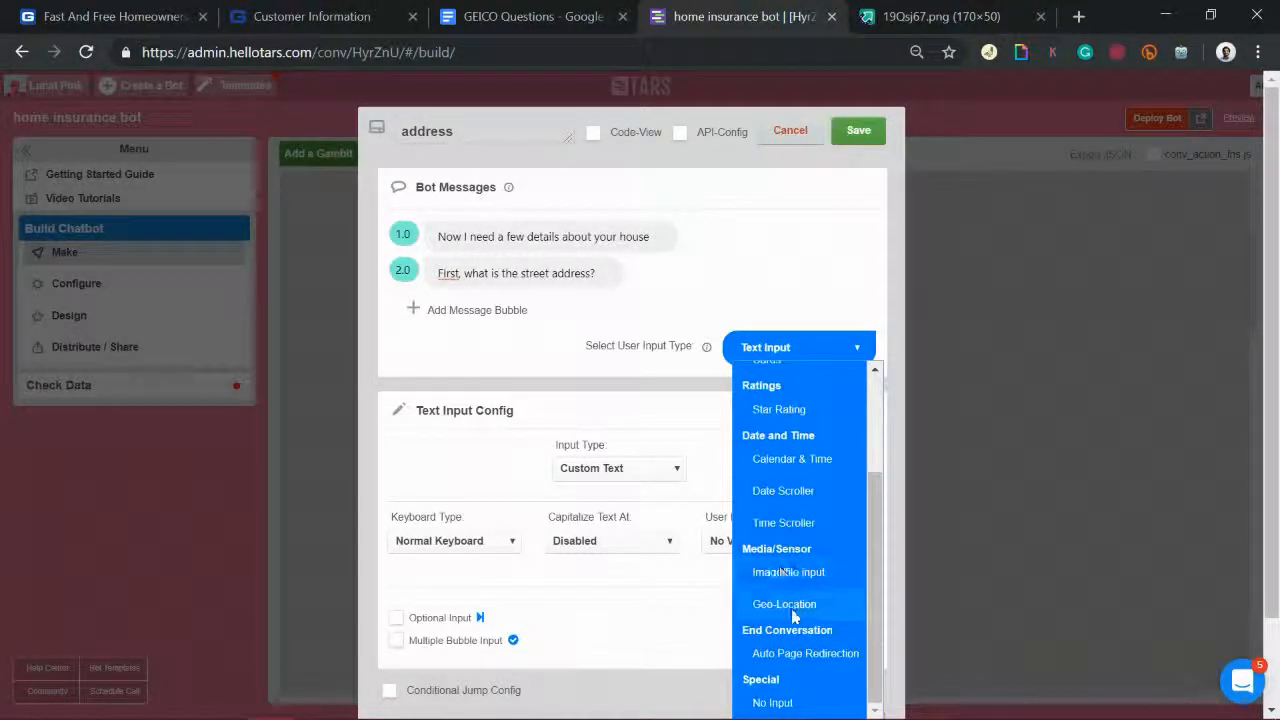
{"action": "left_click", "coordinate": [790, 606]}
{"action": "left_click", "coordinate": [615, 480]}
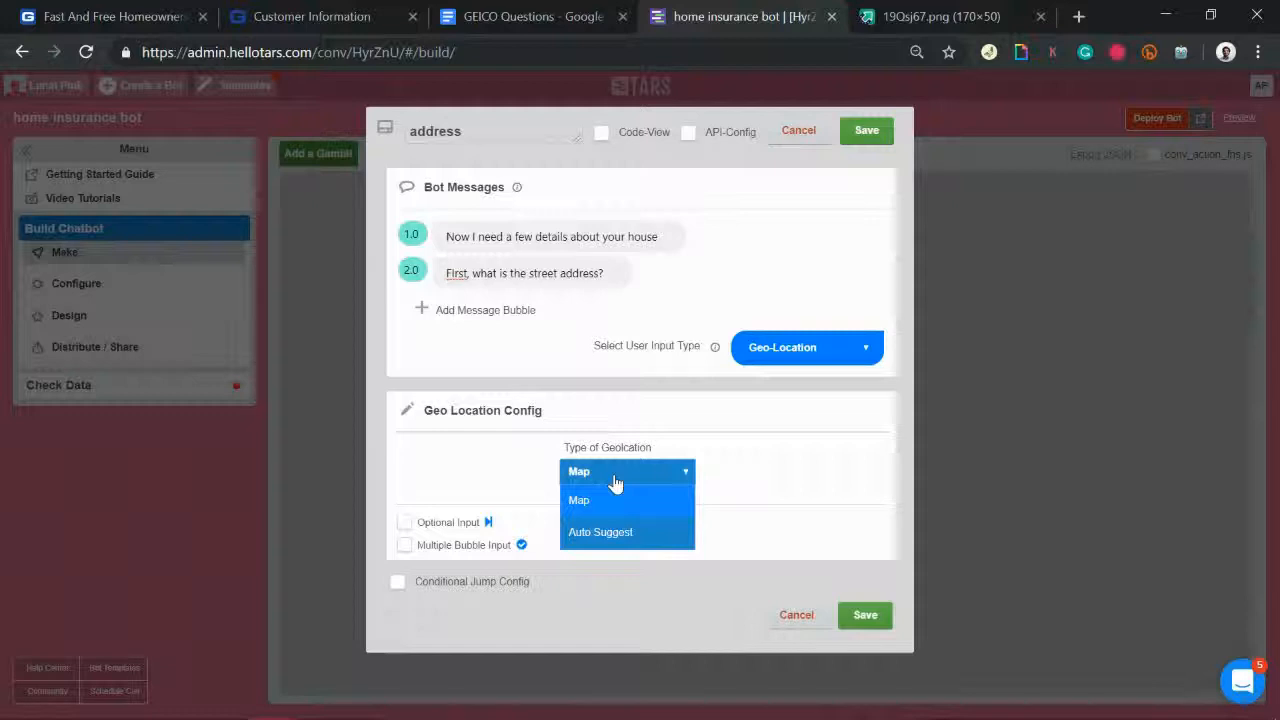
{"action": "left_click", "coordinate": [602, 534]}
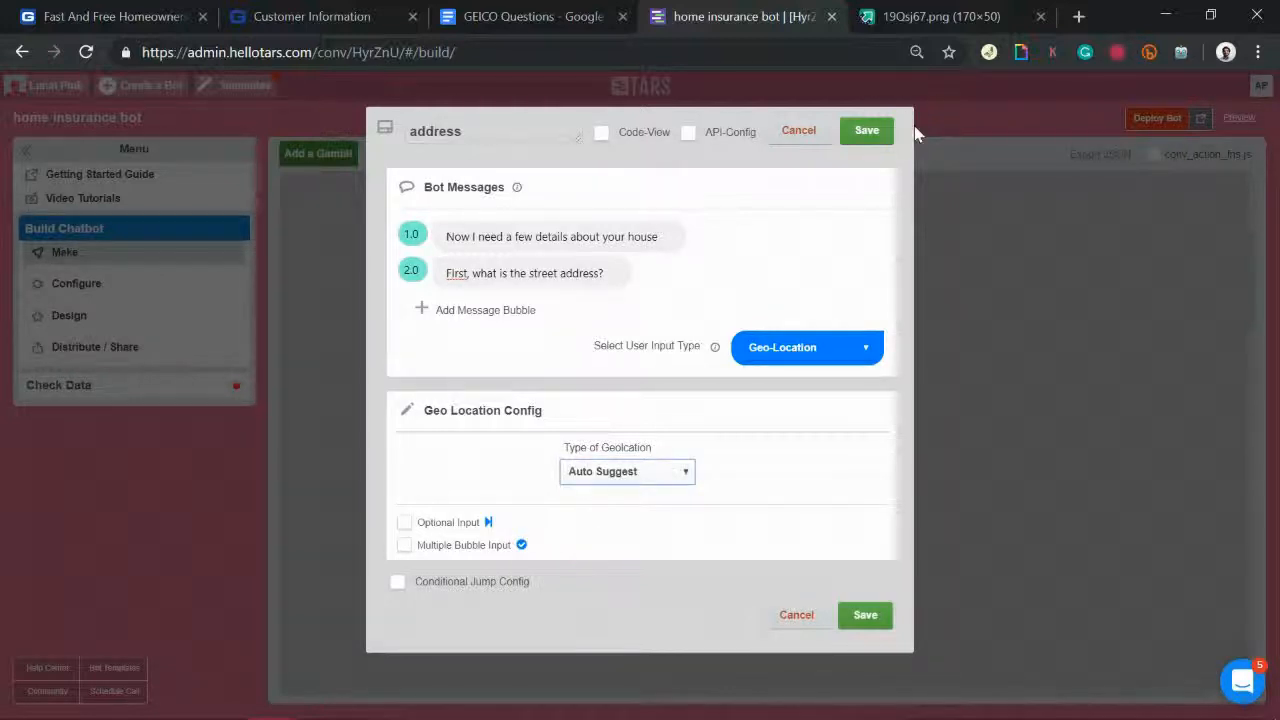
{"action": "left_click", "coordinate": [872, 139]}
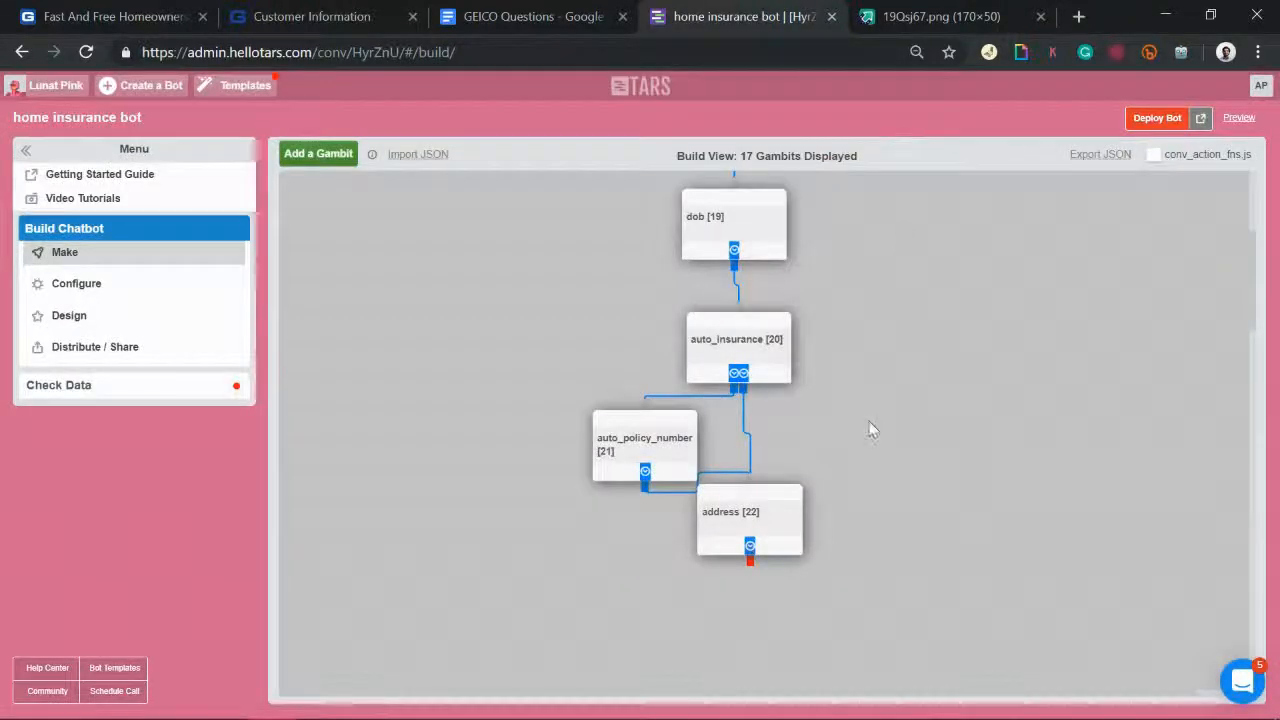
Step: Add another new gambit, gid_23, to the flow
{"action": "scroll", "coordinate": [871, 428], "scroll_direction": "down", "scroll_amount": 2}
{"action": "scroll", "coordinate": [673, 350], "scroll_direction": "up", "scroll_amount": 1}
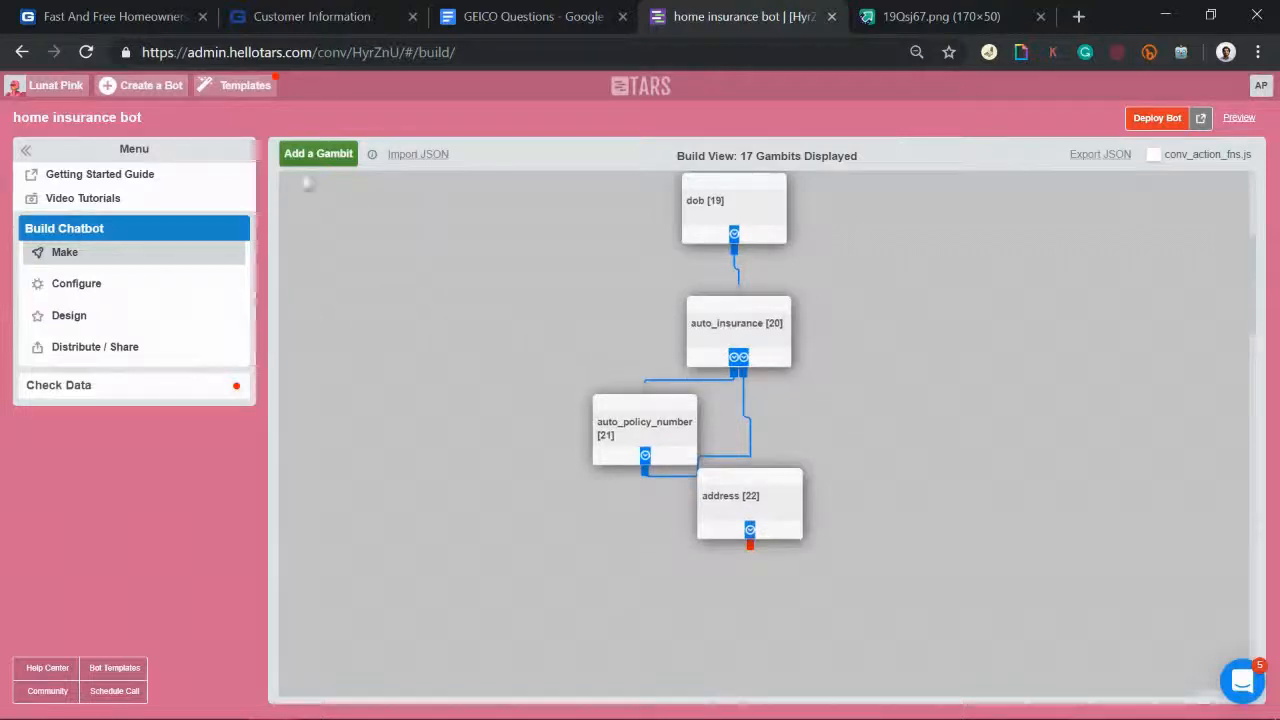
{"action": "left_click", "coordinate": [316, 153]}
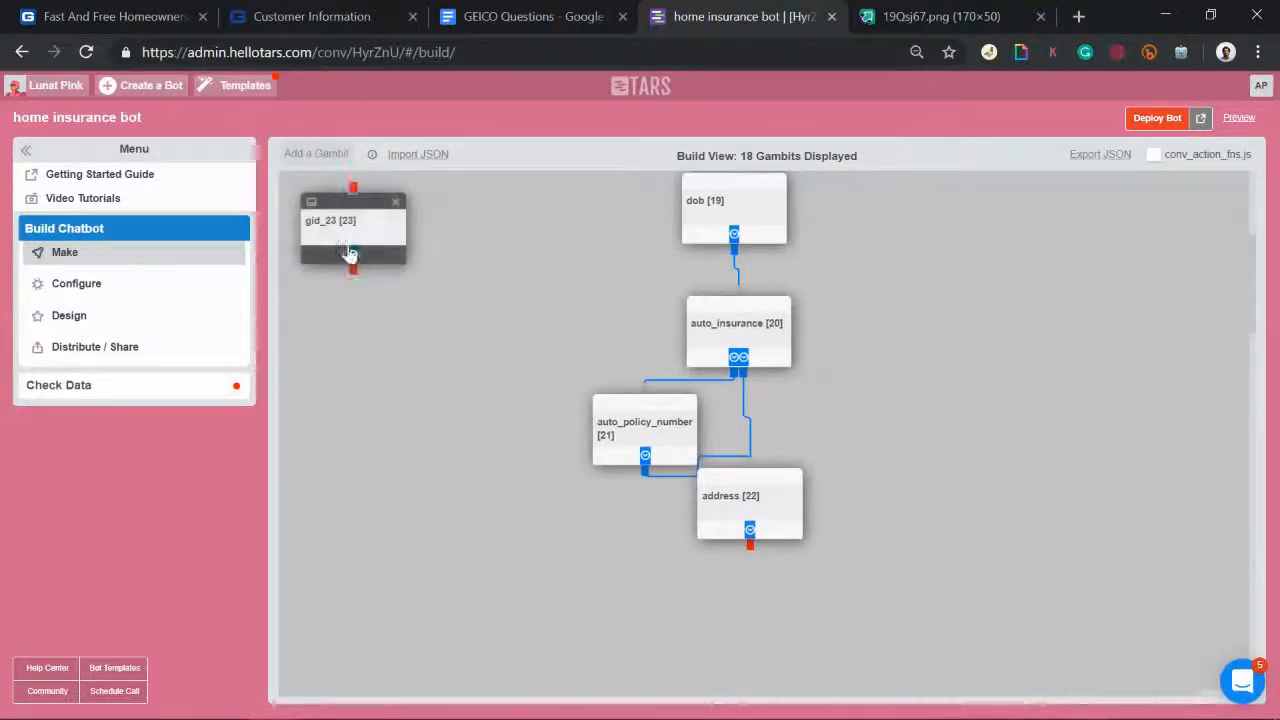
{"action": "left_click", "coordinate": [563, 12]}
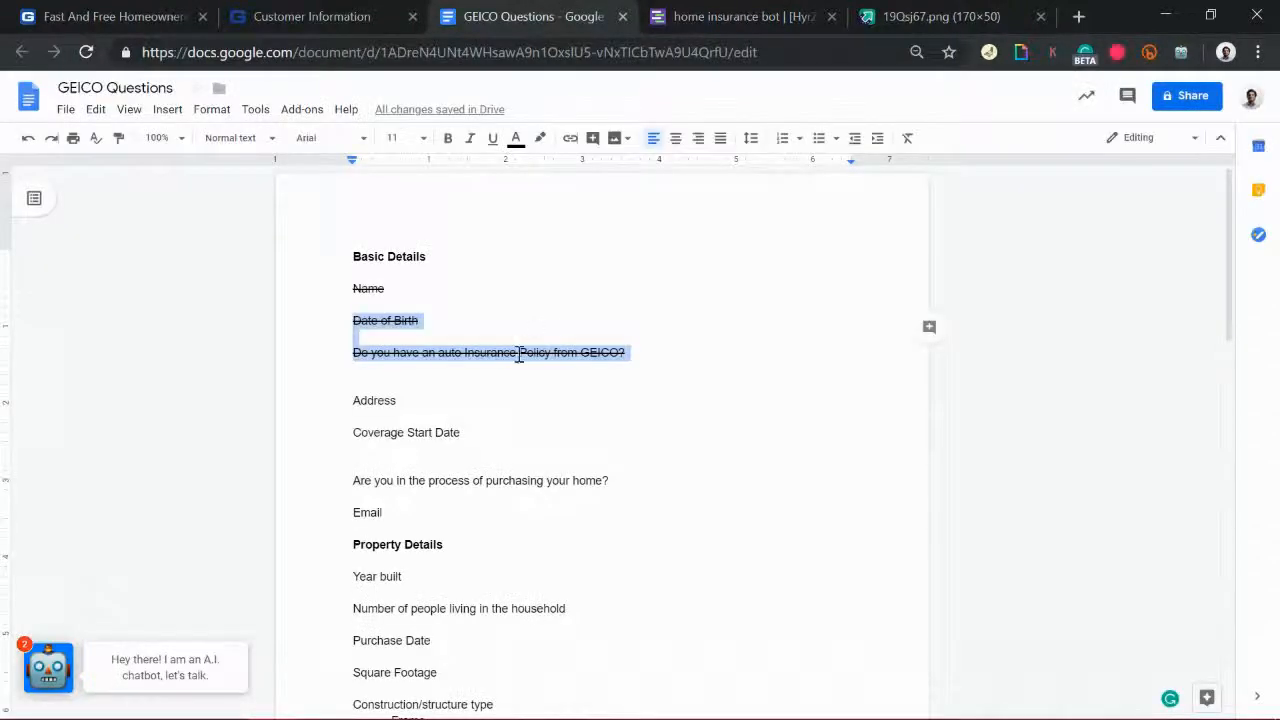
{"action": "left_click", "coordinate": [726, 12]}
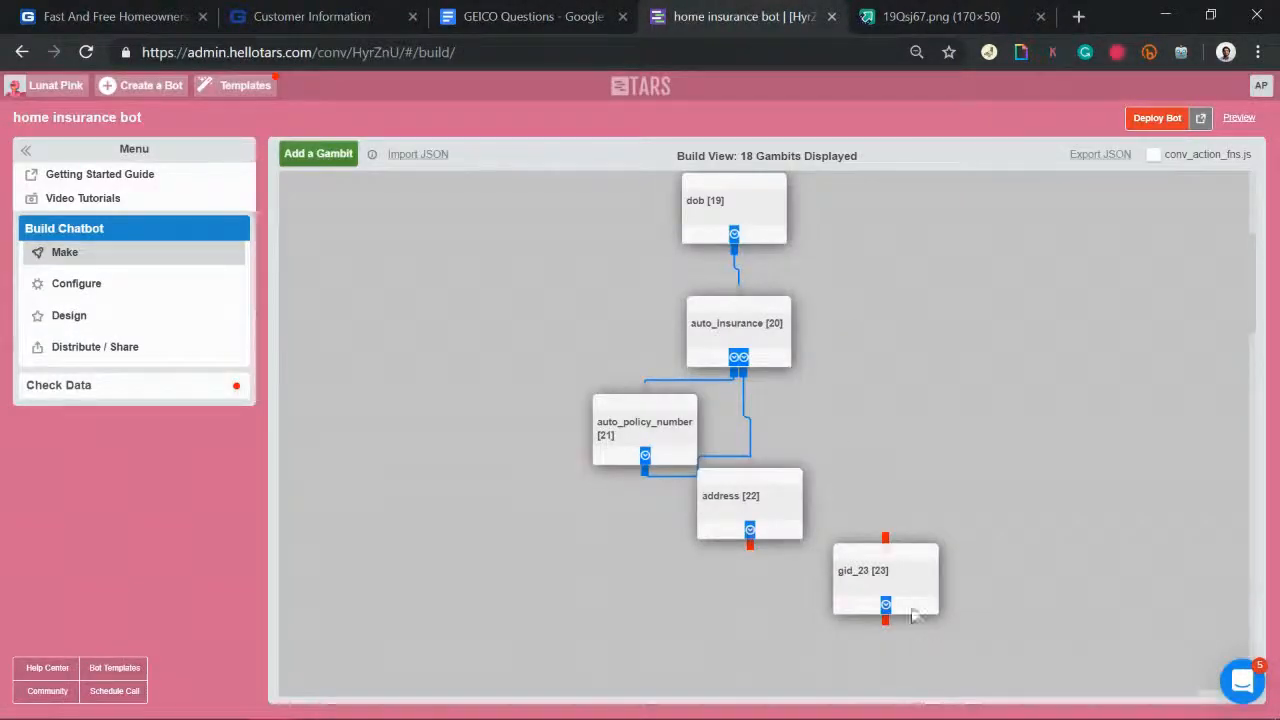
Step: Give gid_23 the messages 'Noted' and 'When do you hope', then save it
{"action": "left_click", "coordinate": [889, 580]}
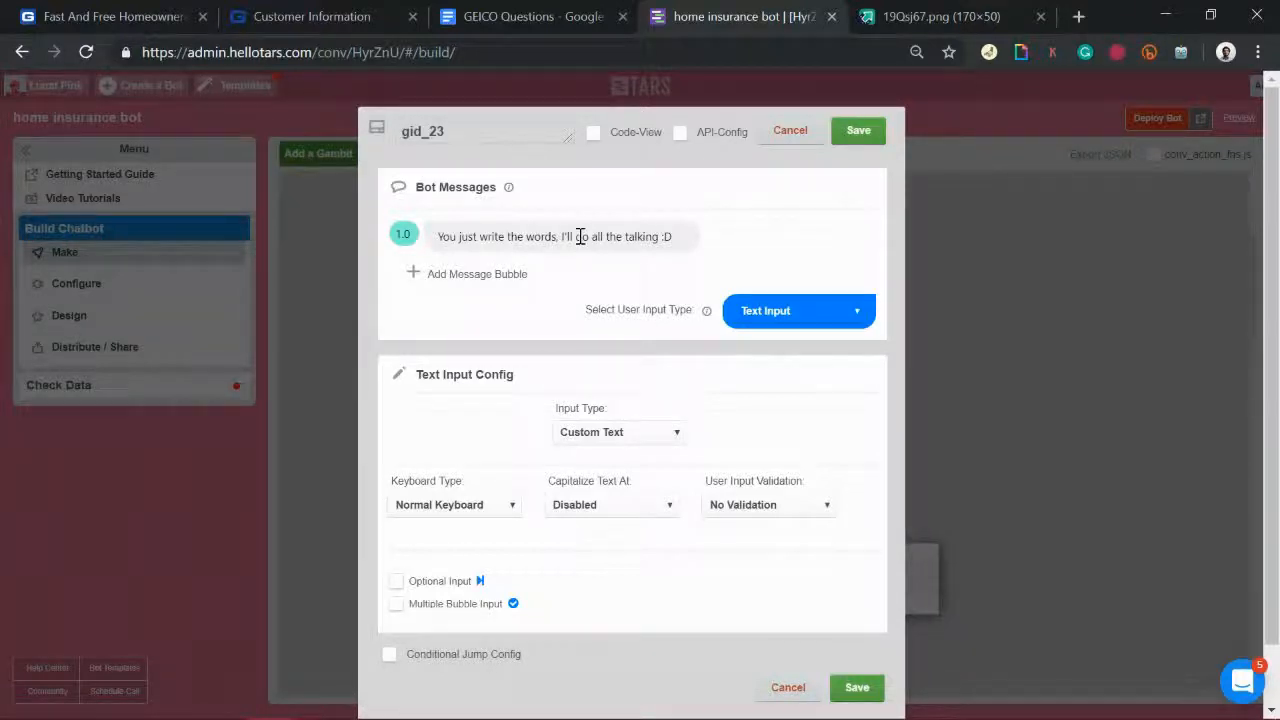
{"action": "left_click", "coordinate": [580, 236]}
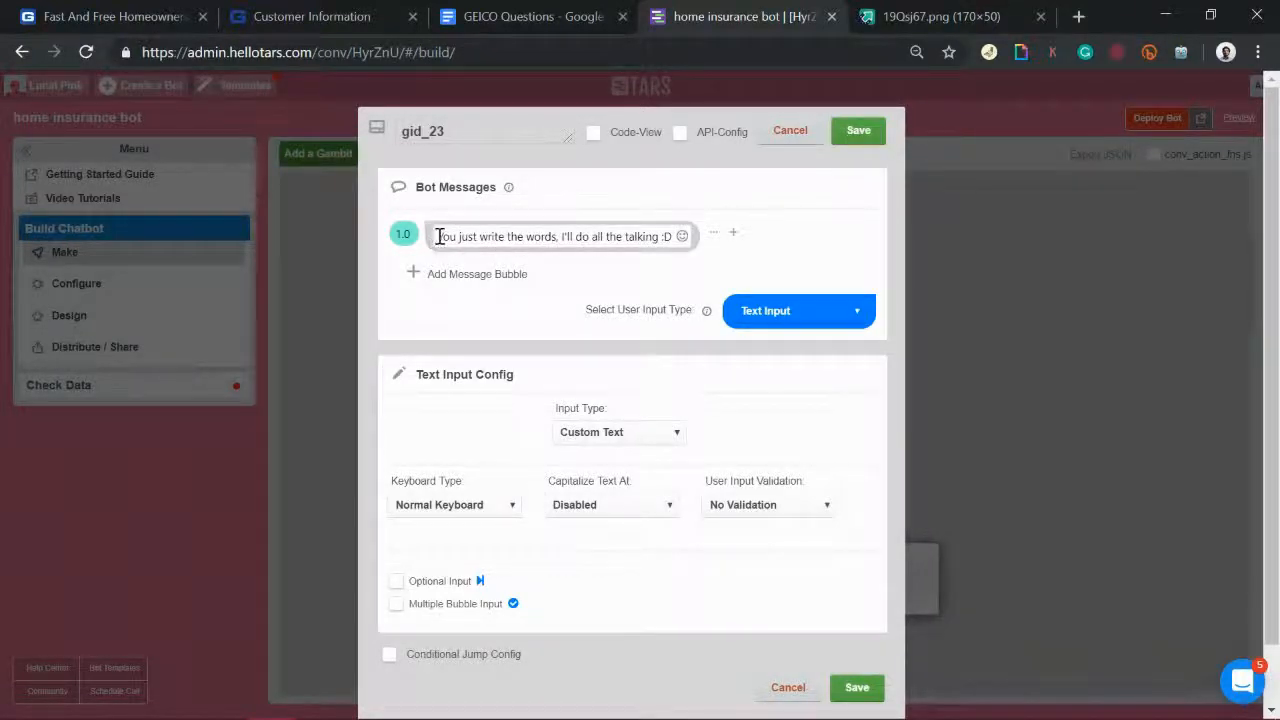
{"action": "key", "text": "ctrl+a"}
{"action": "type", "text": "Noted"}
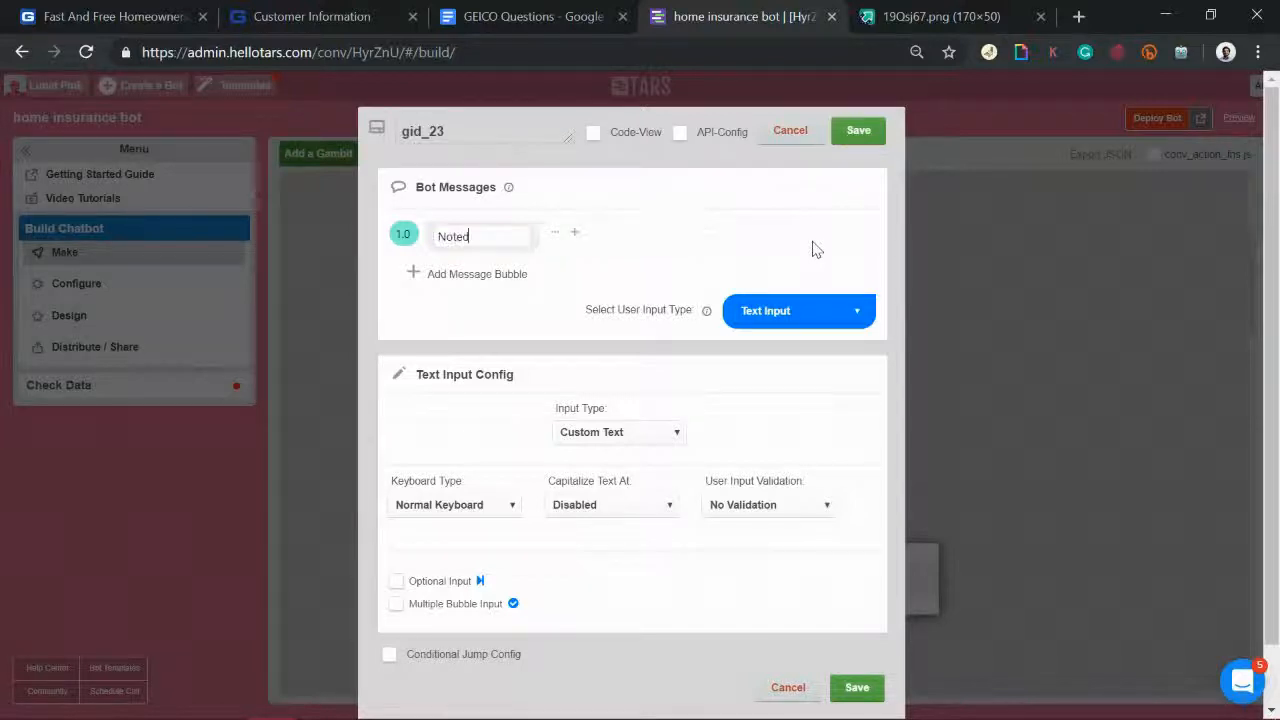
{"action": "left_click", "coordinate": [475, 274]}
{"action": "left_click", "coordinate": [474, 273]}
{"action": "type", "text": "When do you hope"}
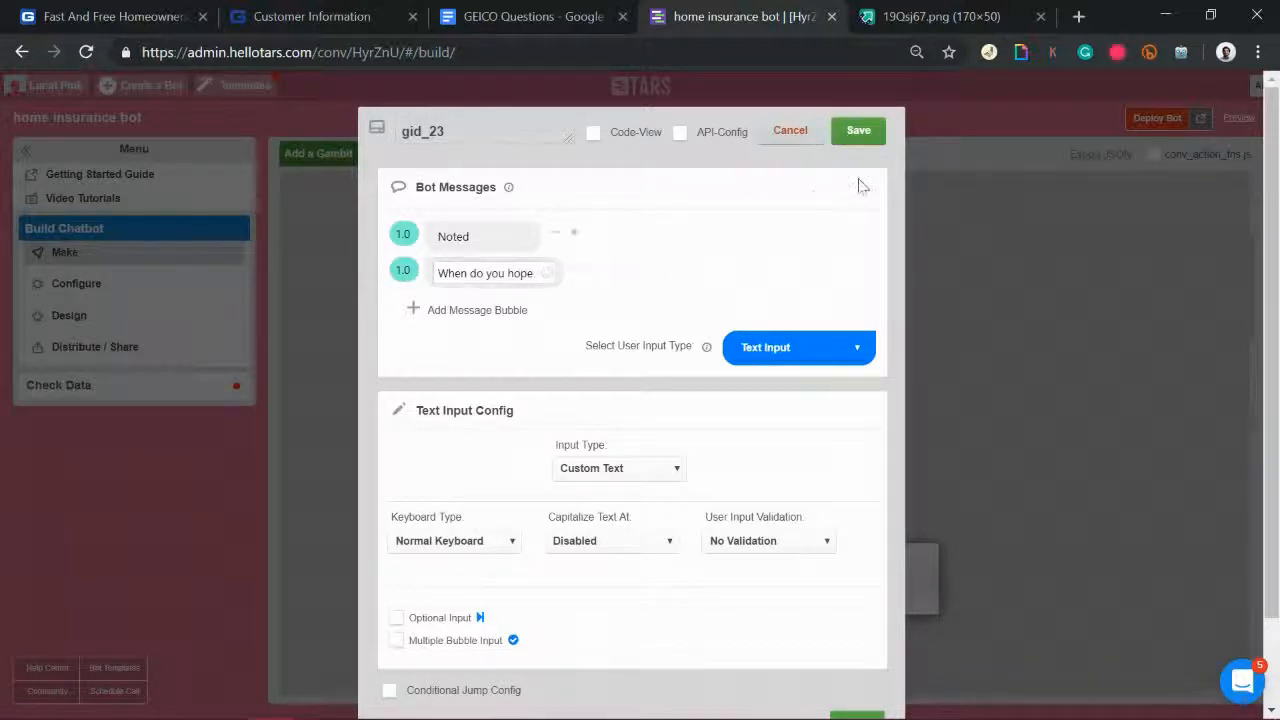
{"action": "left_click", "coordinate": [868, 138]}
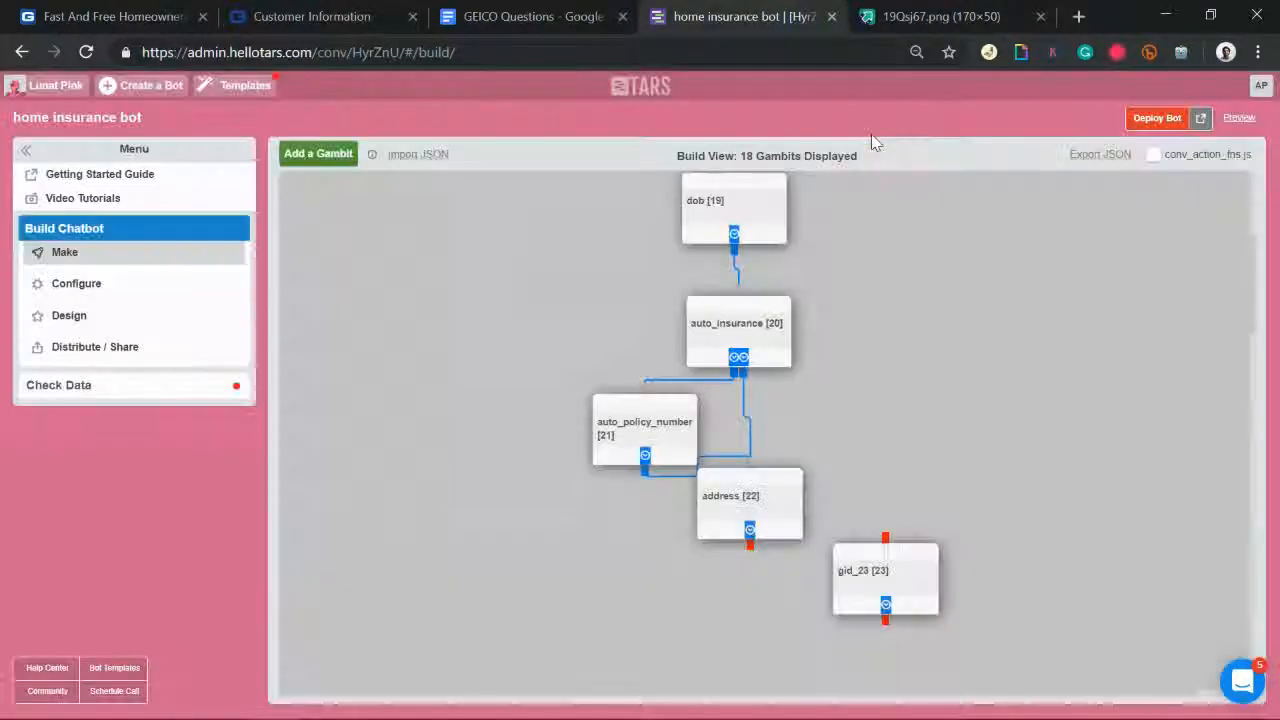
Step: Move gid_23 above address, redirect both incoming links to gid_23, and link gid_23 into address
{"action": "left_click_drag", "start_coordinate": [757, 505], "coordinate": [757, 545]}
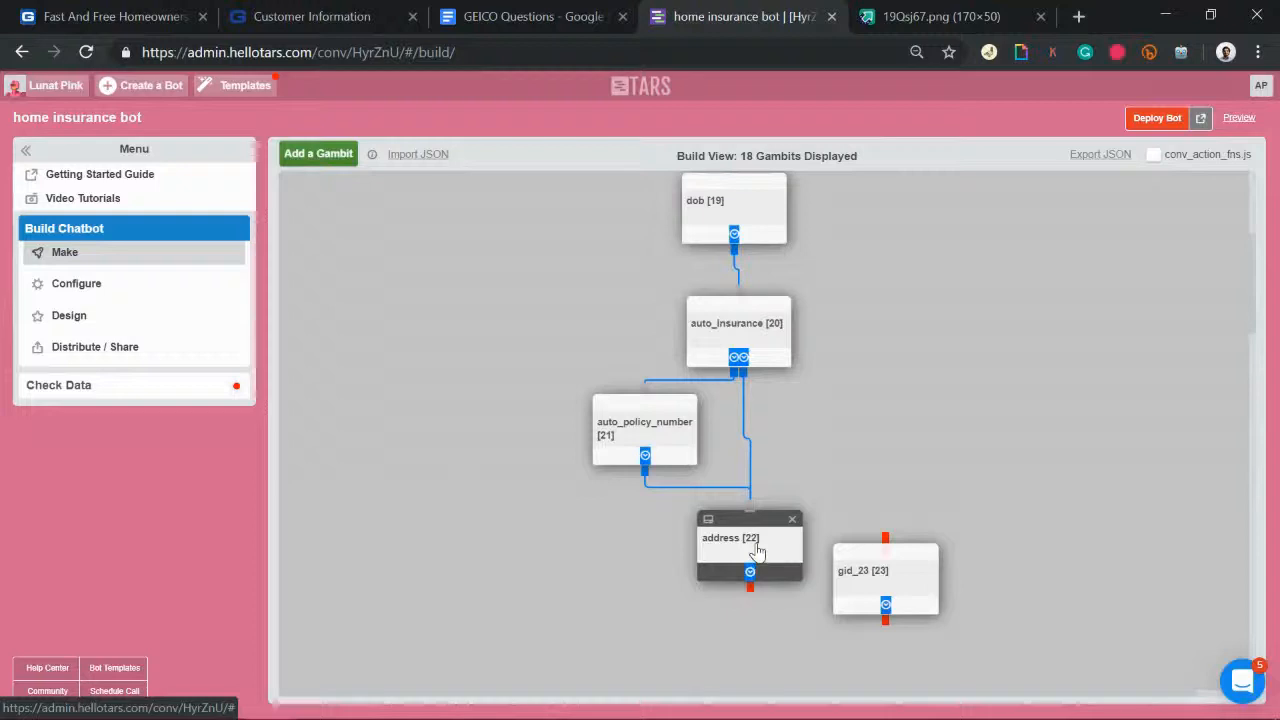
{"action": "left_click_drag", "start_coordinate": [860, 550], "coordinate": [835, 454]}
{"action": "left_click_drag", "start_coordinate": [752, 507], "coordinate": [855, 446]}
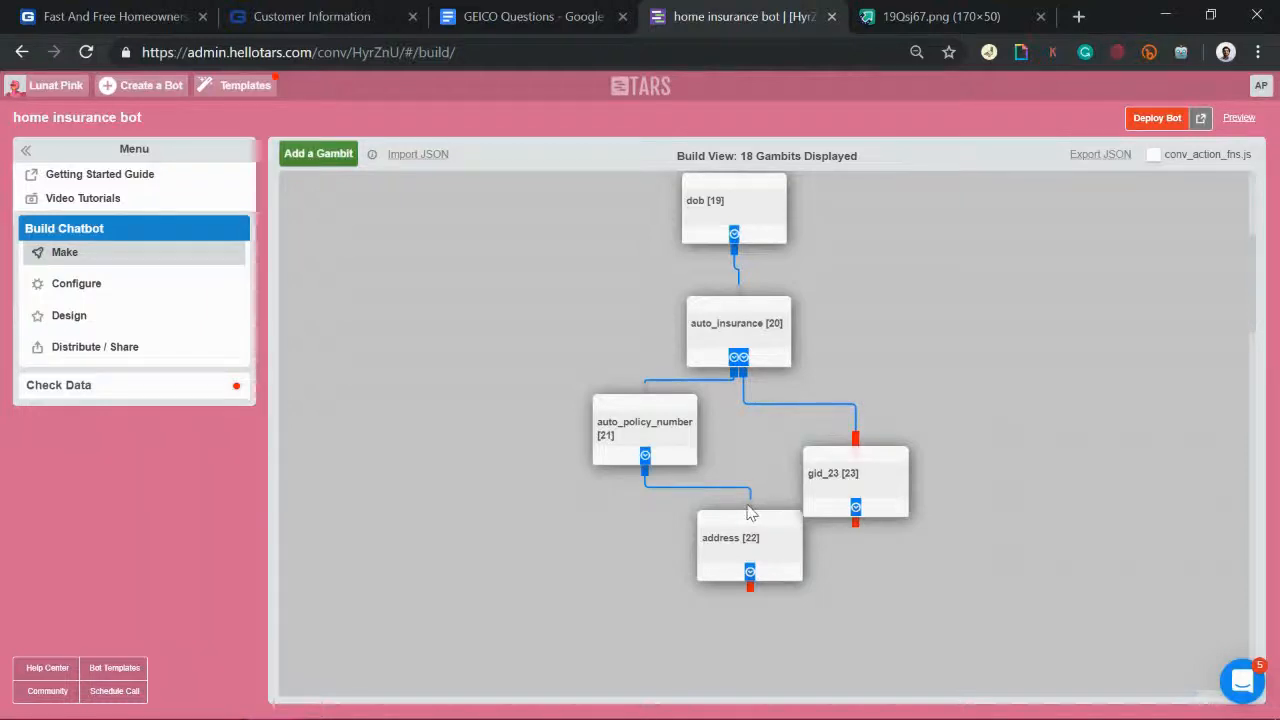
{"action": "left_click_drag", "start_coordinate": [751, 507], "coordinate": [858, 452]}
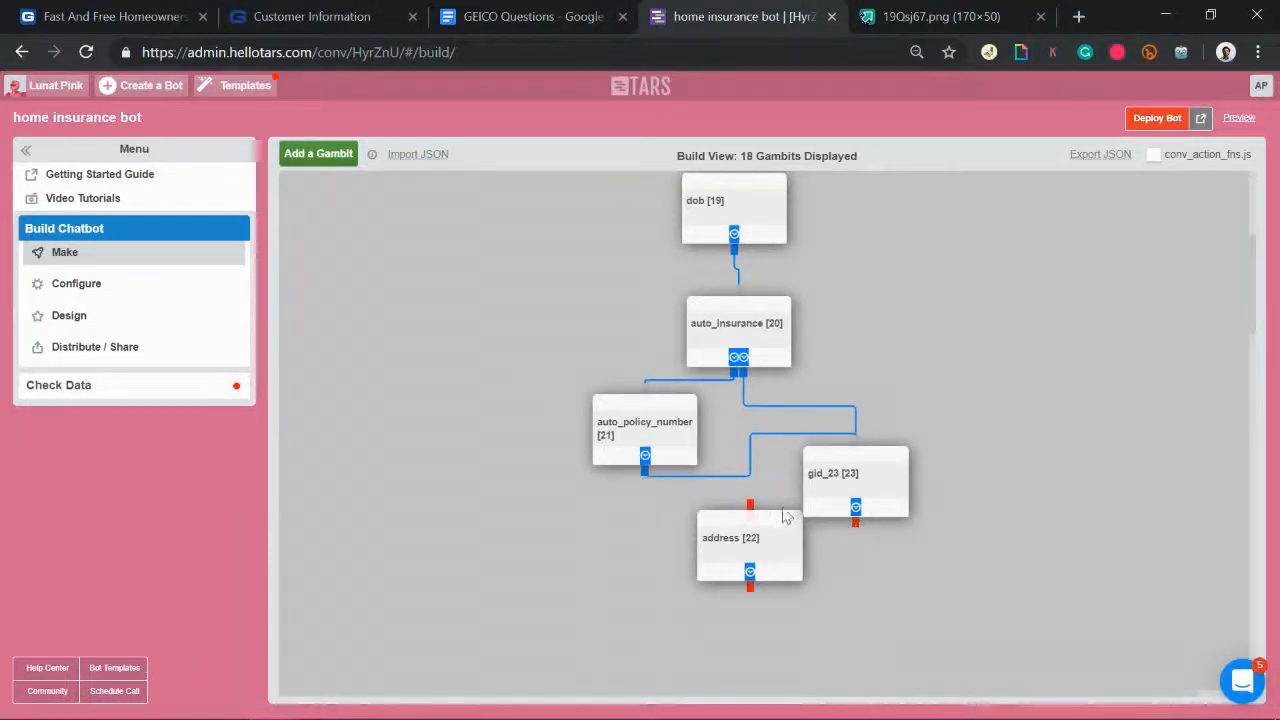
{"action": "left_click_drag", "start_coordinate": [752, 510], "coordinate": [855, 518]}
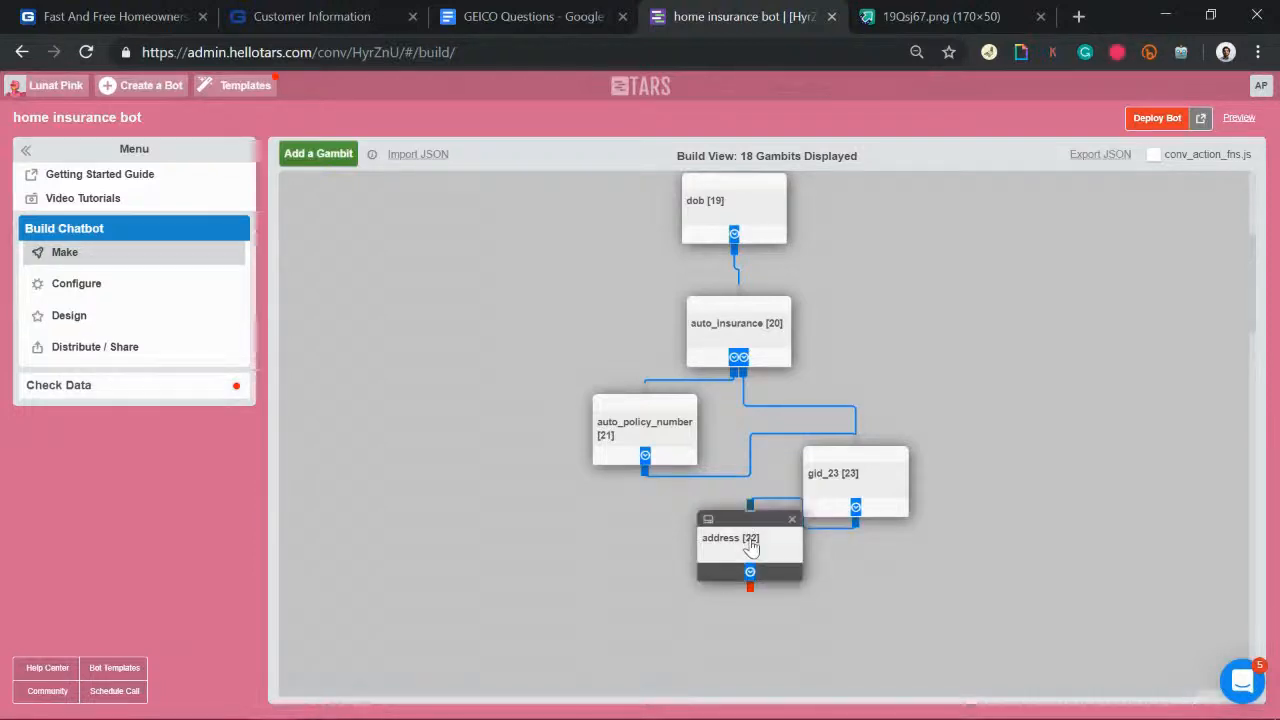
{"action": "left_click_drag", "start_coordinate": [751, 546], "coordinate": [737, 580]}
{"action": "left_click", "coordinate": [737, 580]}
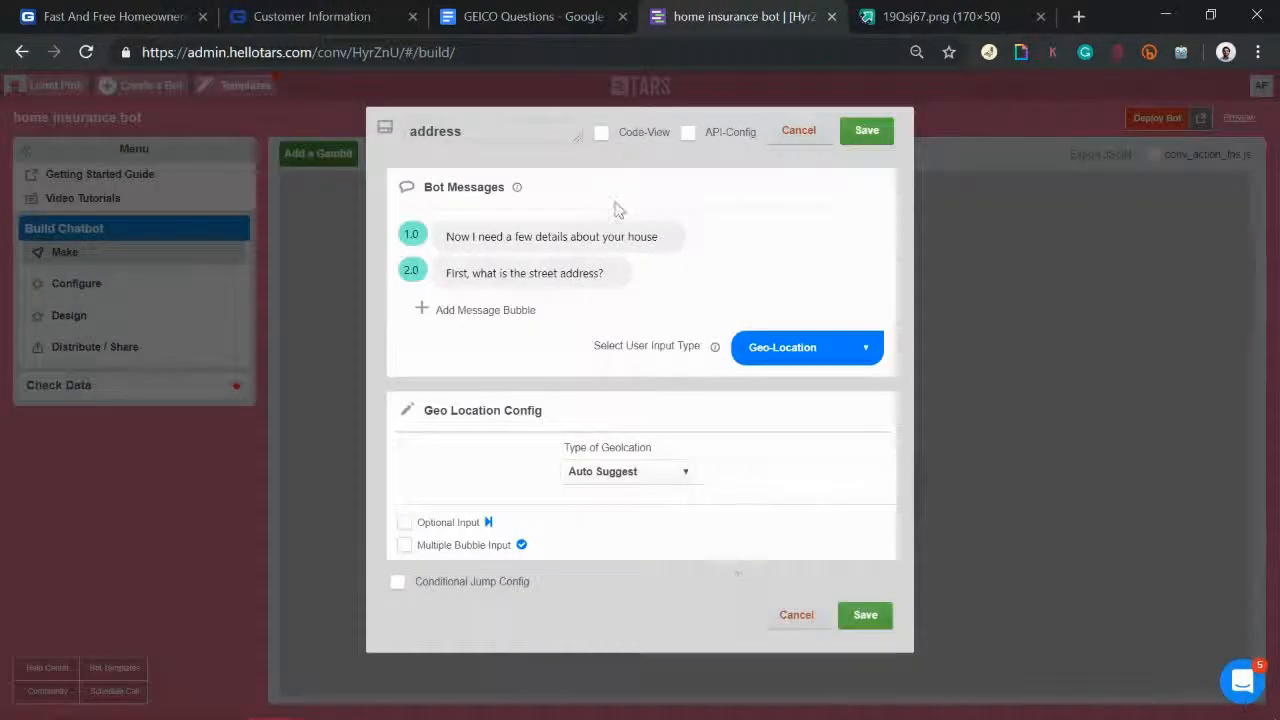
{"action": "double_click", "coordinate": [645, 237]}
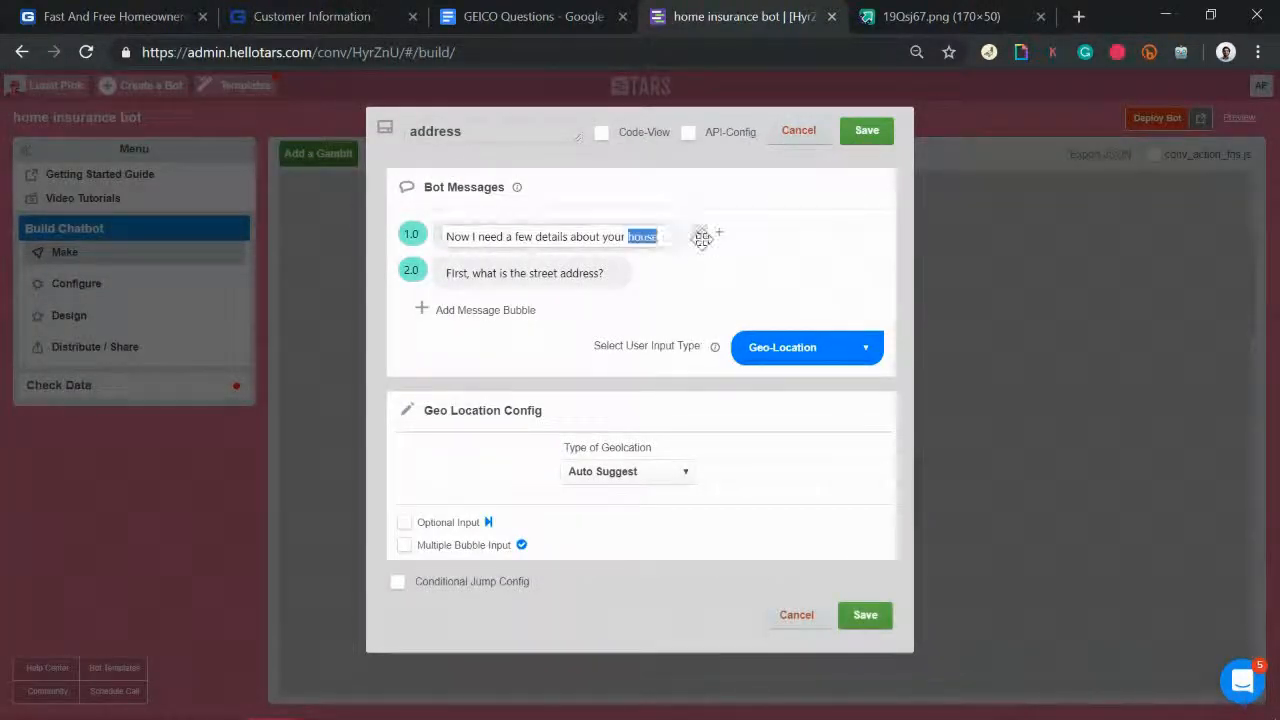
{"action": "left_click", "coordinate": [856, 148]}
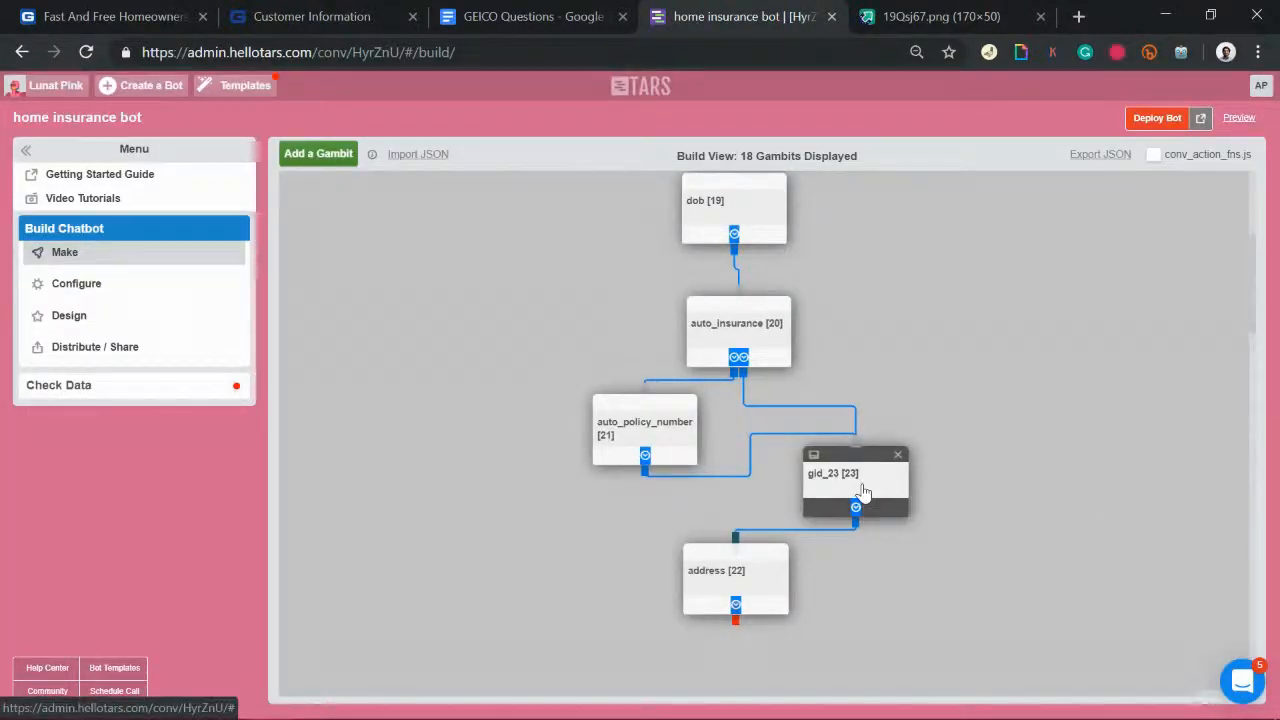
Step: Finish gid_23 as coverage_start: 'When do you hope for the coverage to start?', future-only Date Scroller
{"action": "left_click", "coordinate": [863, 492]}
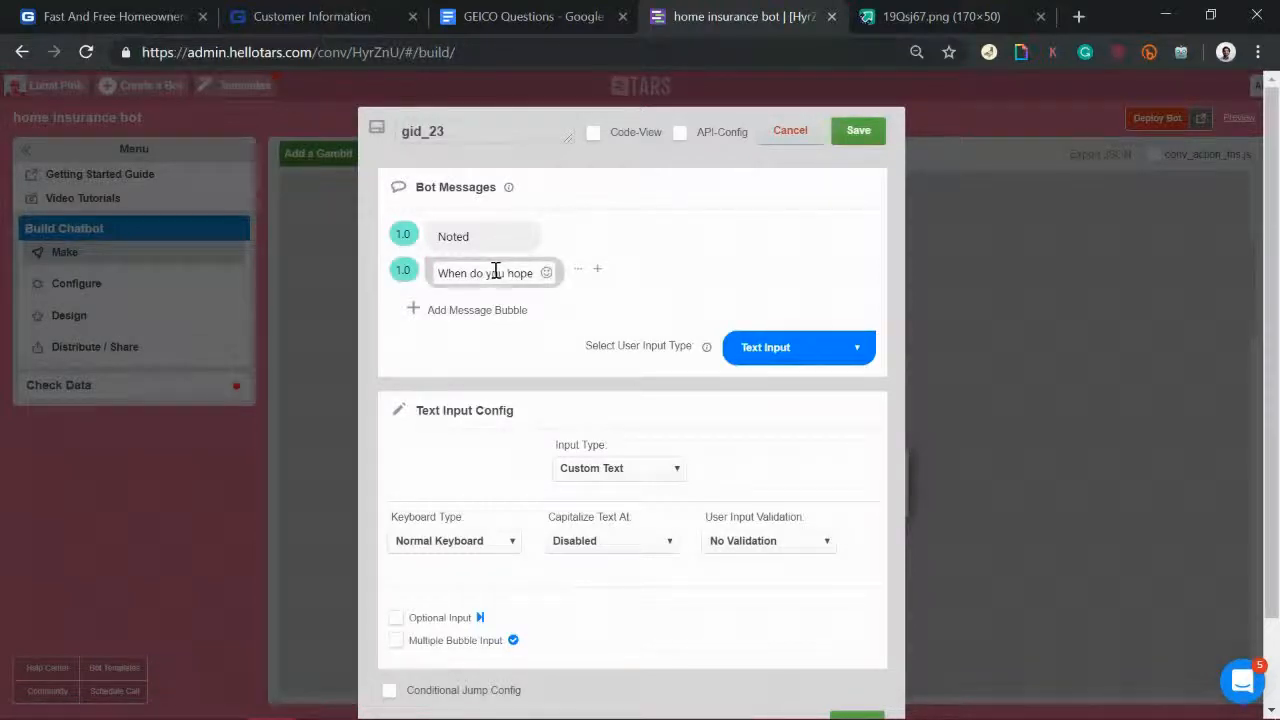
{"action": "type", "text": "for the"}
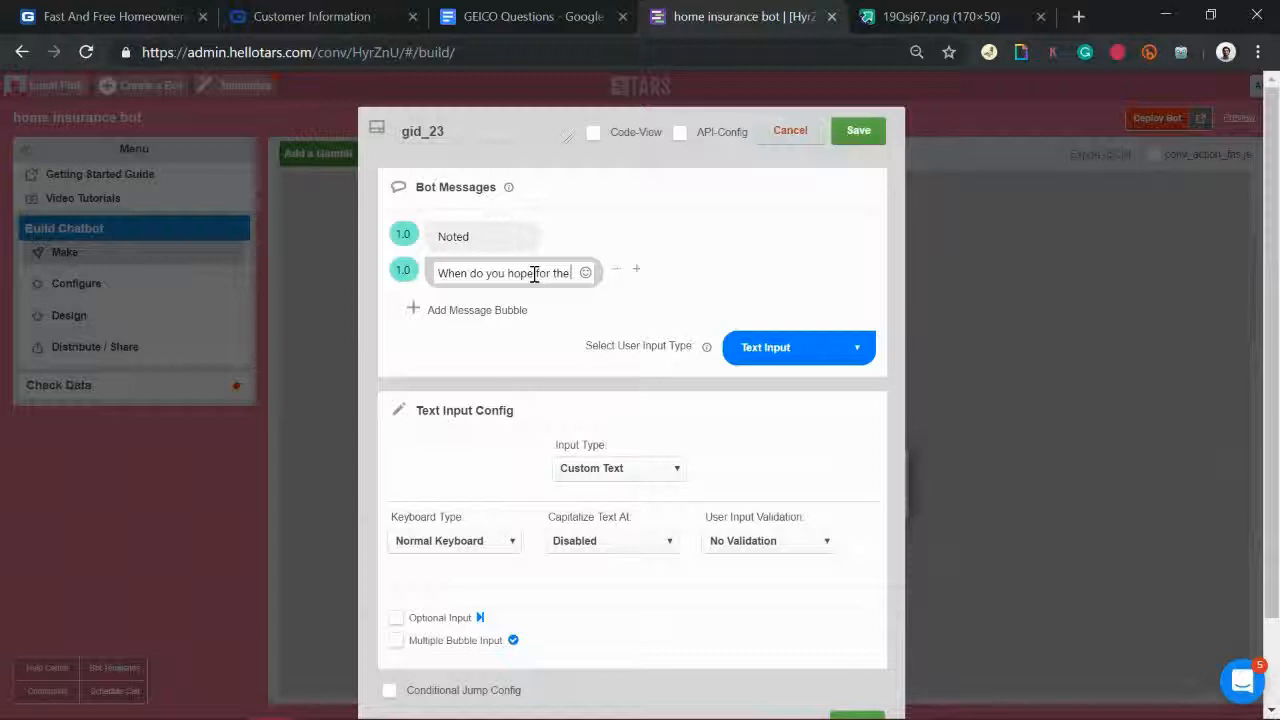
{"action": "type", "text": " coverage to sta"}
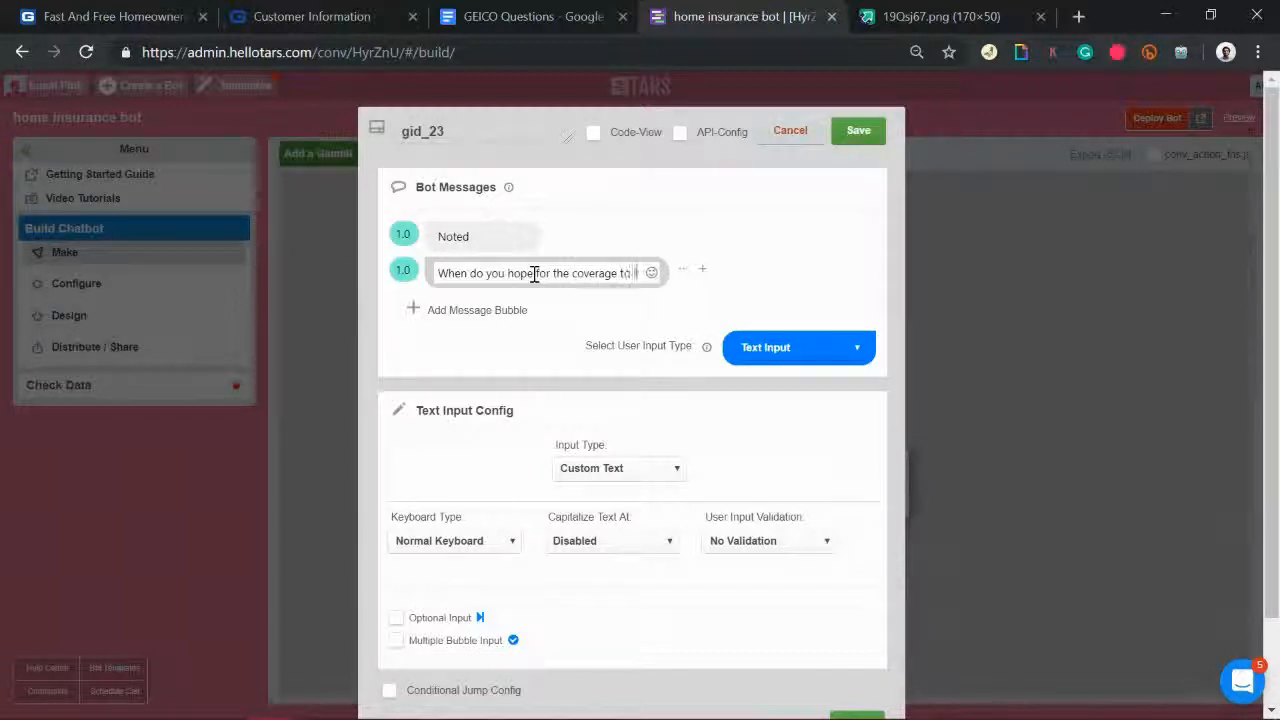
{"action": "type", "text": "rt?"}
{"action": "left_click", "coordinate": [762, 352]}
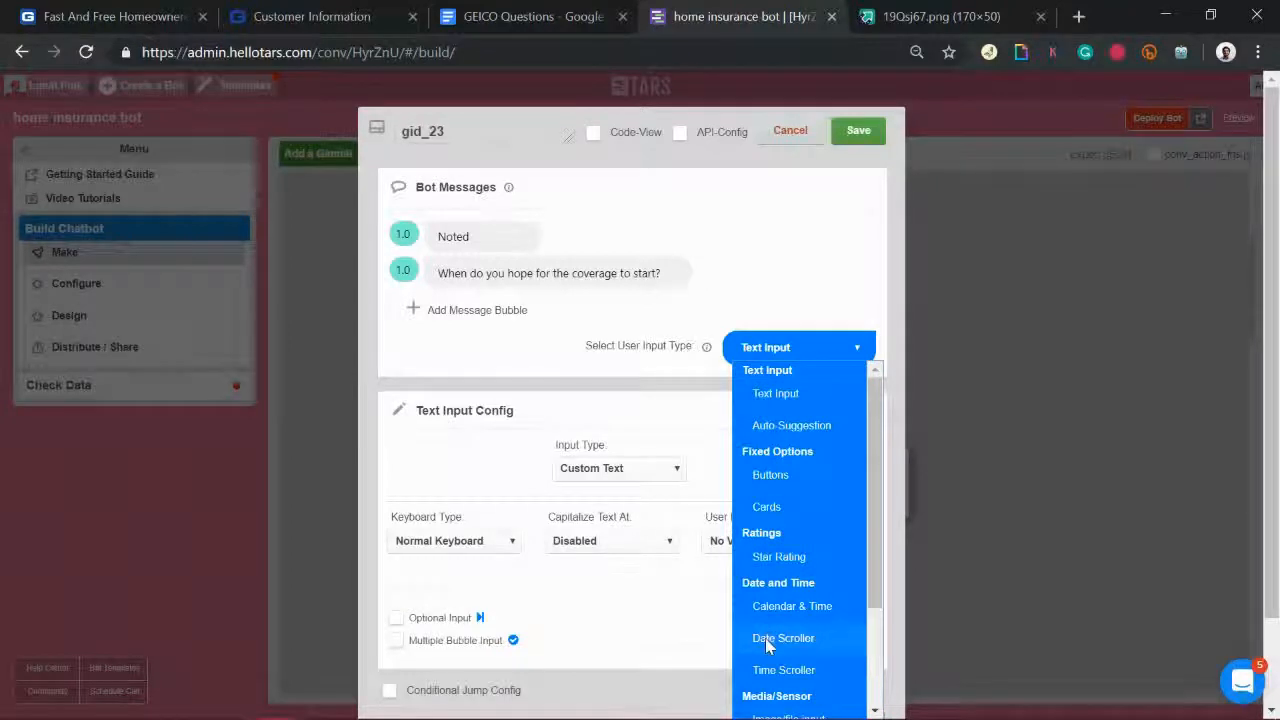
{"action": "left_click", "coordinate": [762, 640]}
{"action": "left_click", "coordinate": [657, 486]}
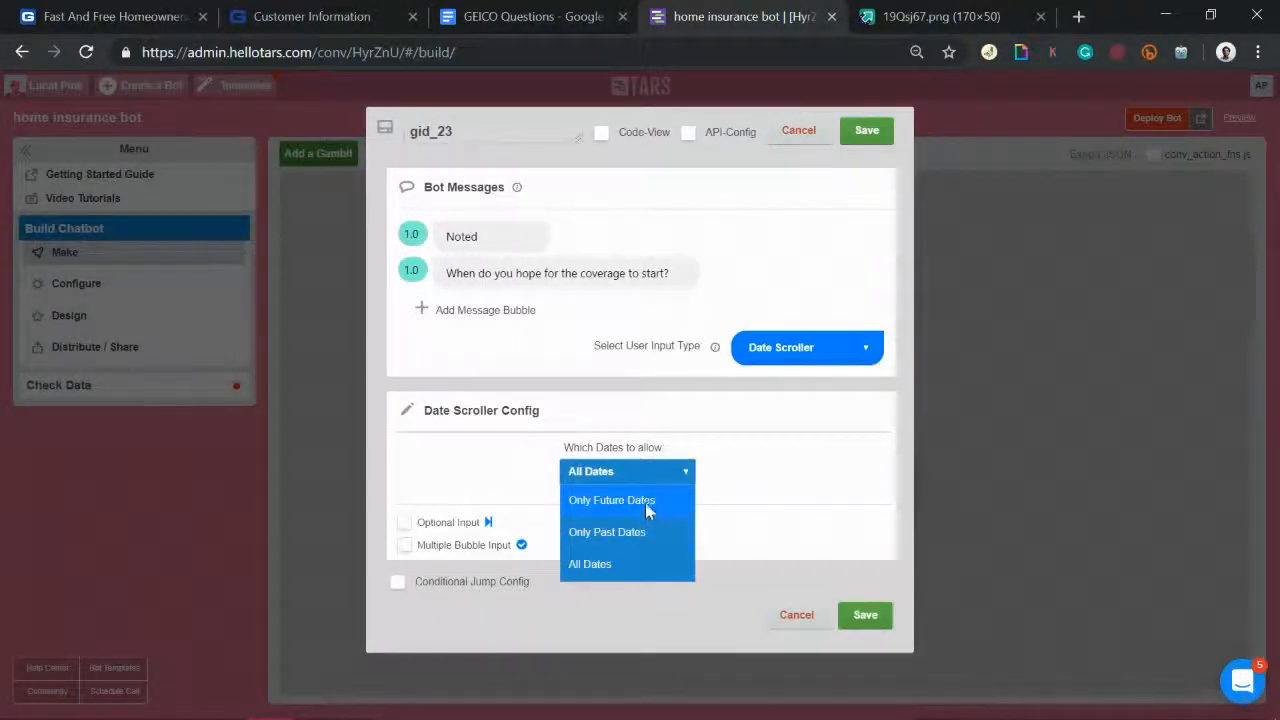
{"action": "left_click", "coordinate": [646, 496]}
{"action": "left_click_drag", "start_coordinate": [495, 133], "coordinate": [135, 98]}
{"action": "type", "text": "coverage_start"}
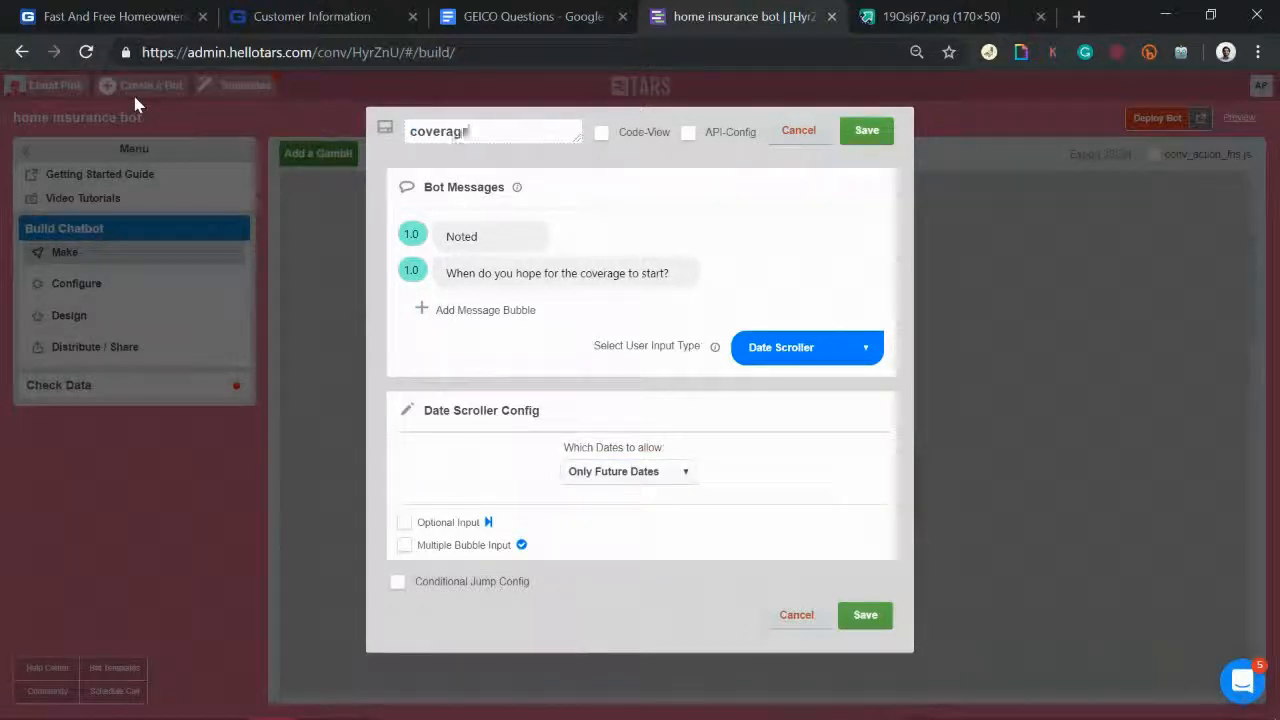
{"action": "left_click", "coordinate": [848, 138]}
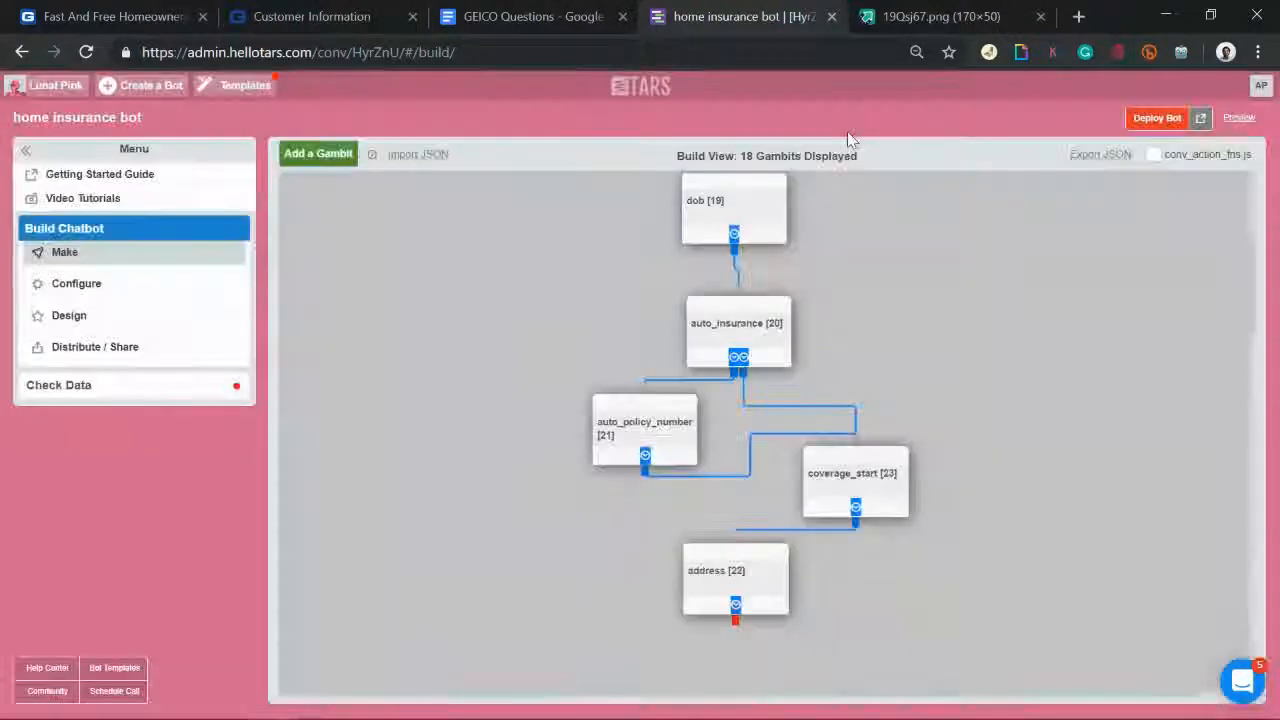
Step: Reopen the address gambit and save it again
{"action": "scroll", "coordinate": [895, 544], "scroll_direction": "down", "scroll_amount": 1}
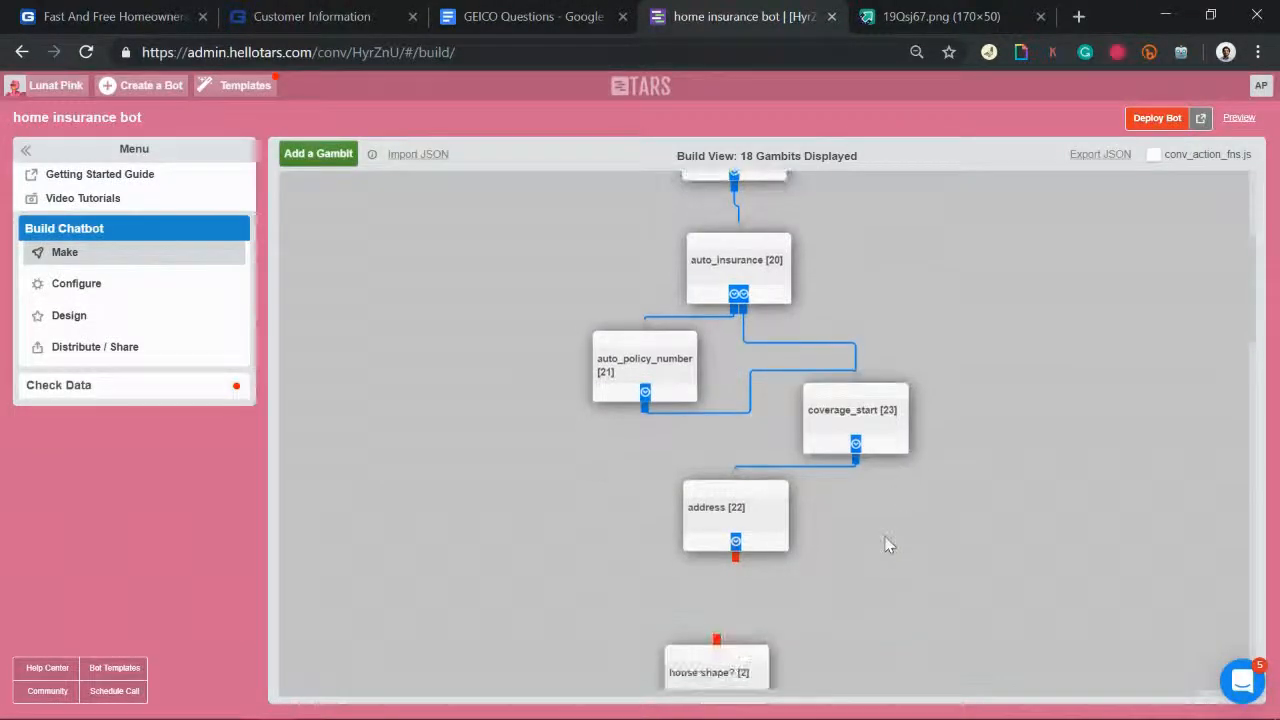
{"action": "left_click", "coordinate": [722, 520]}
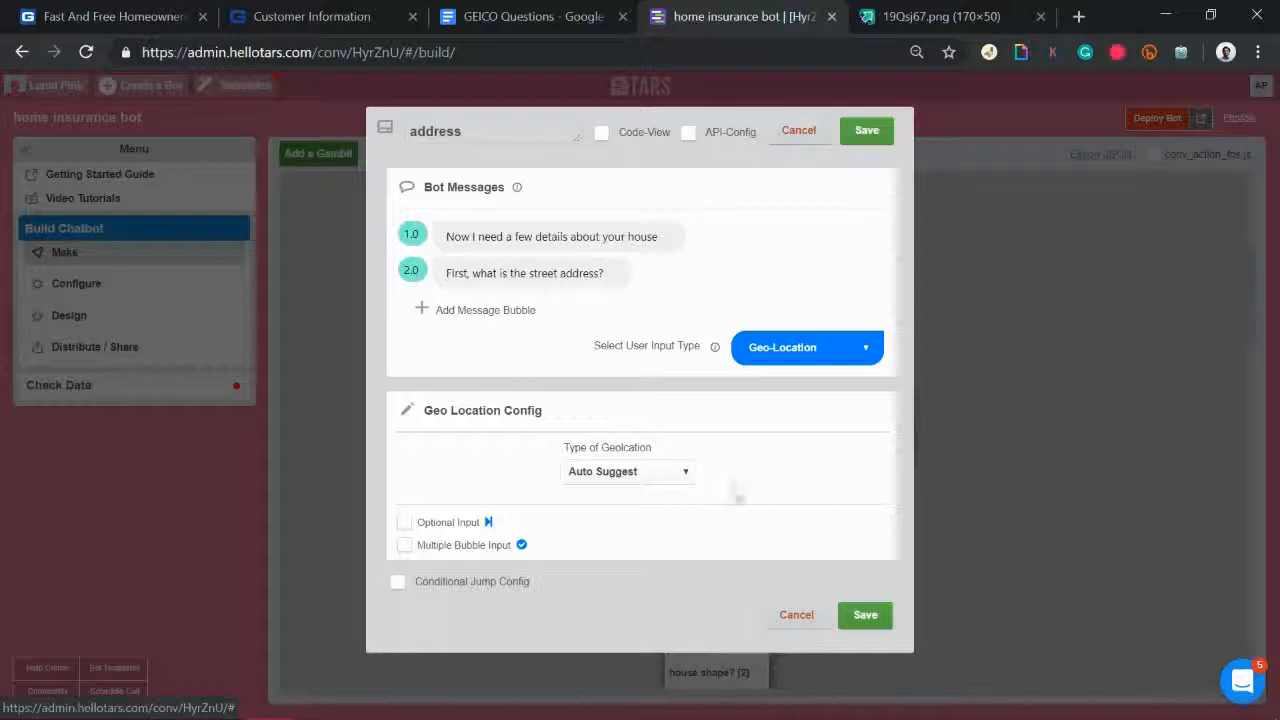
{"action": "left_click", "coordinate": [866, 130]}
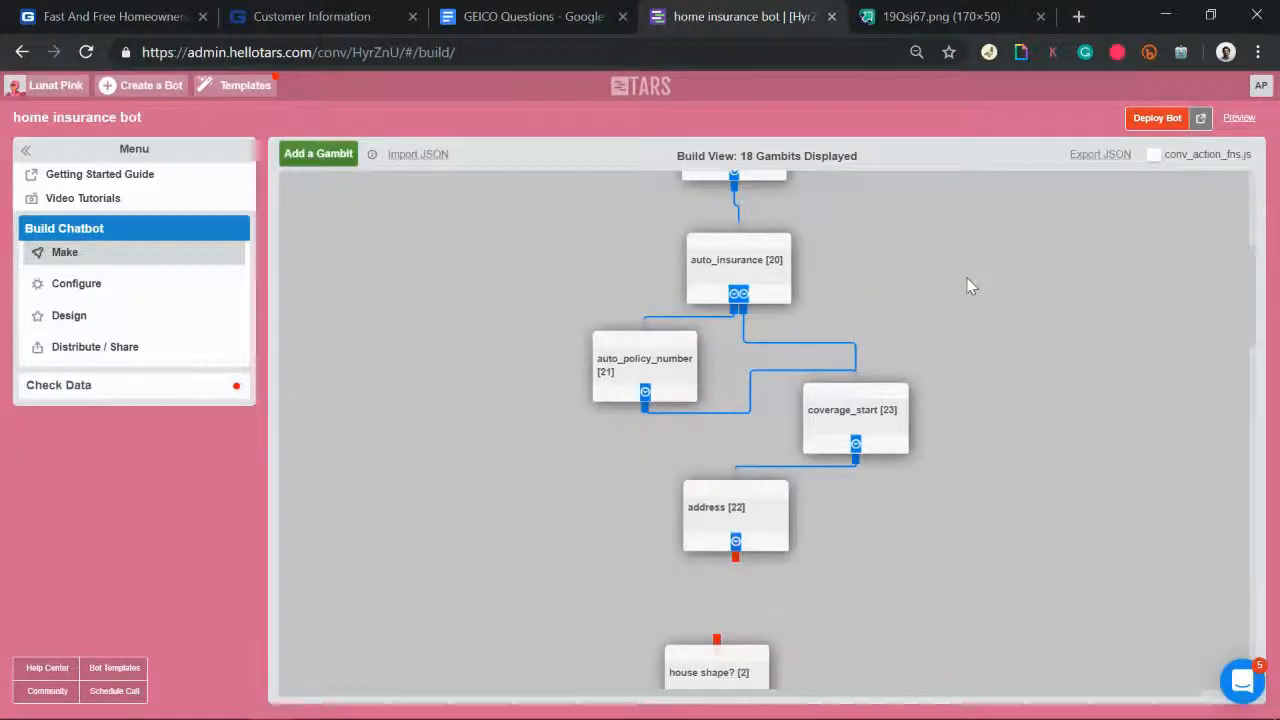
Step: Add a new gambit, gid_24, beside address on the canvas
{"action": "scroll", "coordinate": [971, 286], "scroll_direction": "down", "scroll_amount": 1}
{"action": "left_click", "coordinate": [314, 161]}
{"action": "left_click_drag", "start_coordinate": [343, 234], "coordinate": [906, 622]}
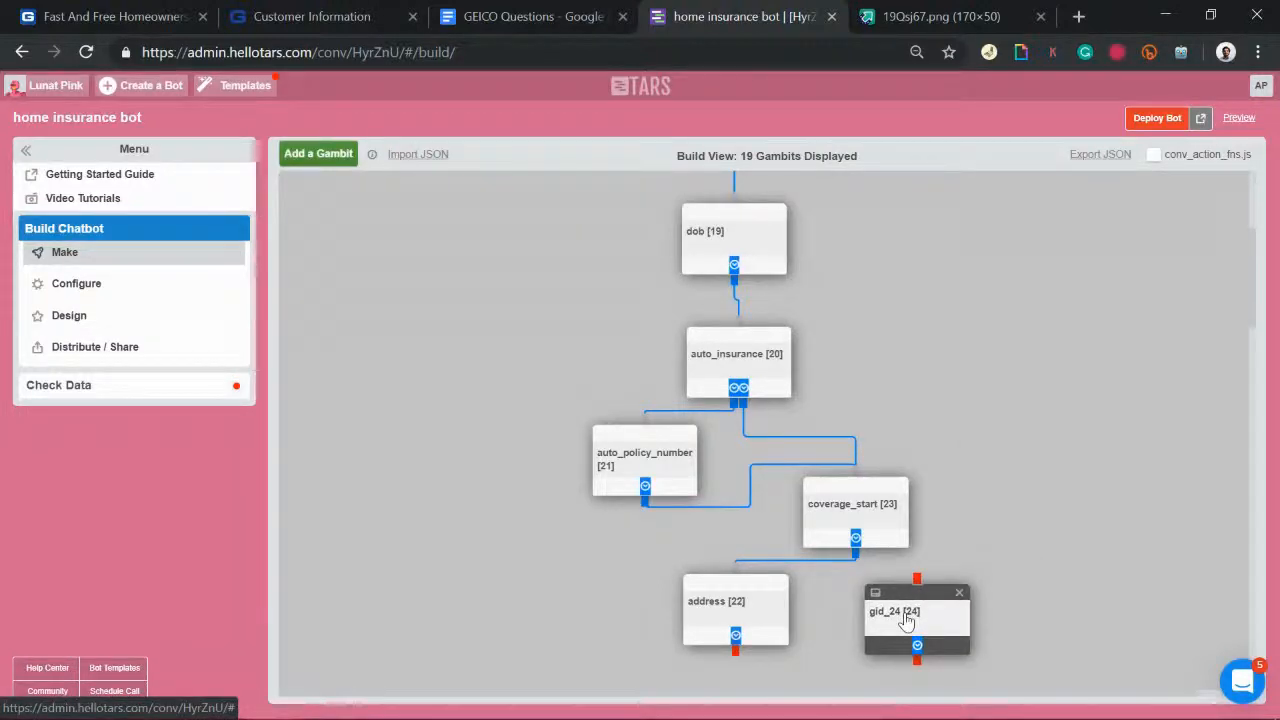
{"action": "left_click", "coordinate": [906, 622]}
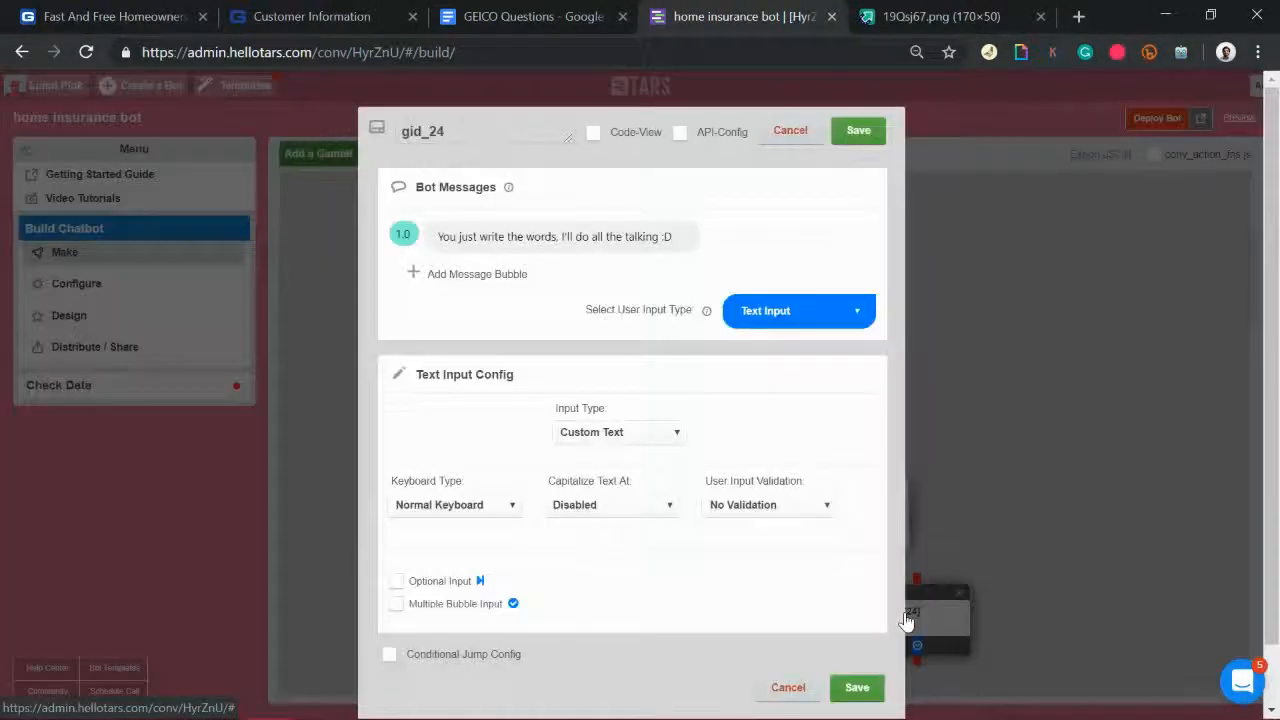
Step: Give gid_24 the messages 'Got it' and 'Are You in the process of buying this house?', naming it buying_house
{"action": "left_click", "coordinate": [593, 232]}
{"action": "type", "text": "Got it"}
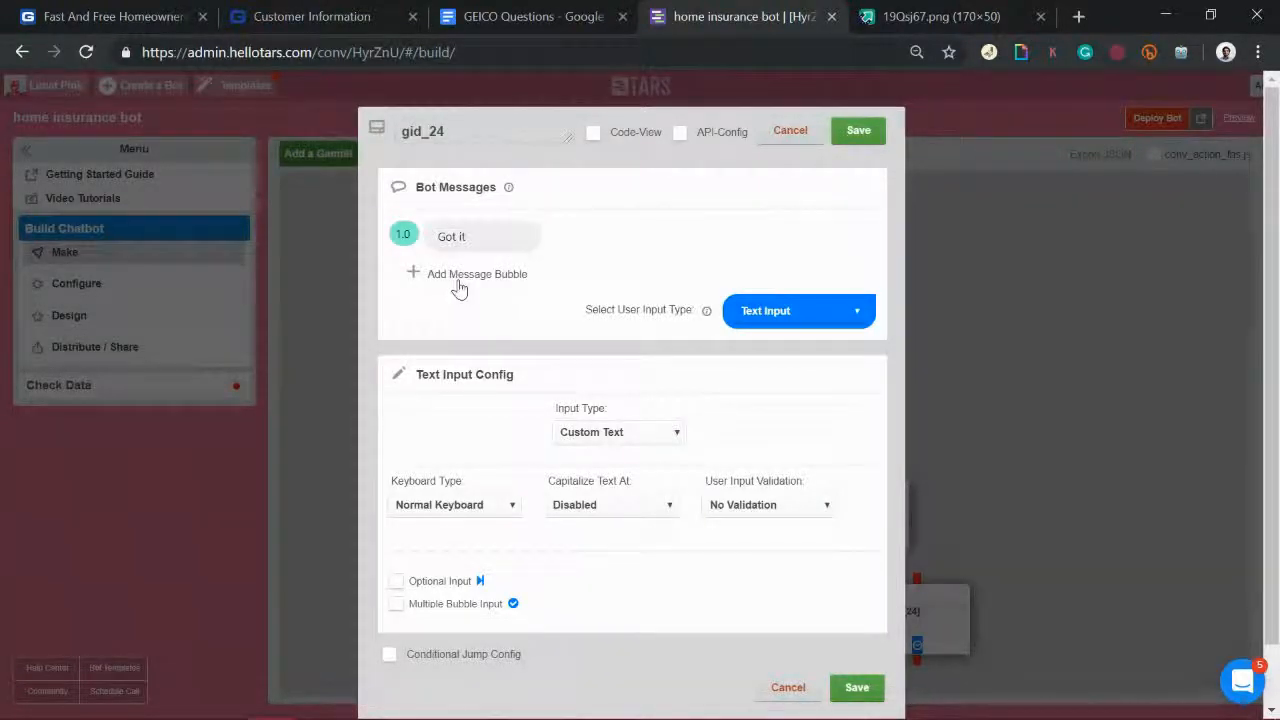
{"action": "left_click", "coordinate": [459, 288]}
{"action": "left_click", "coordinate": [458, 274]}
{"action": "type", "text": "Are You in the process of"}
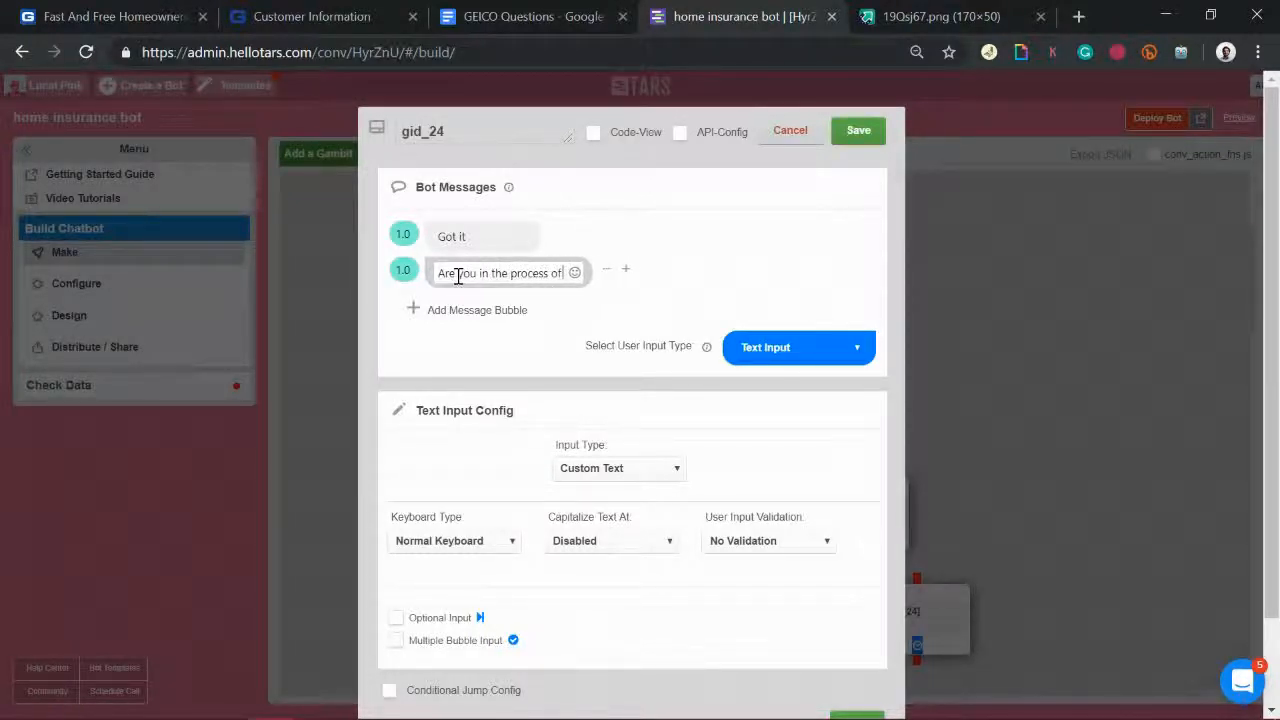
{"action": "type", "text": " buying this house?"}
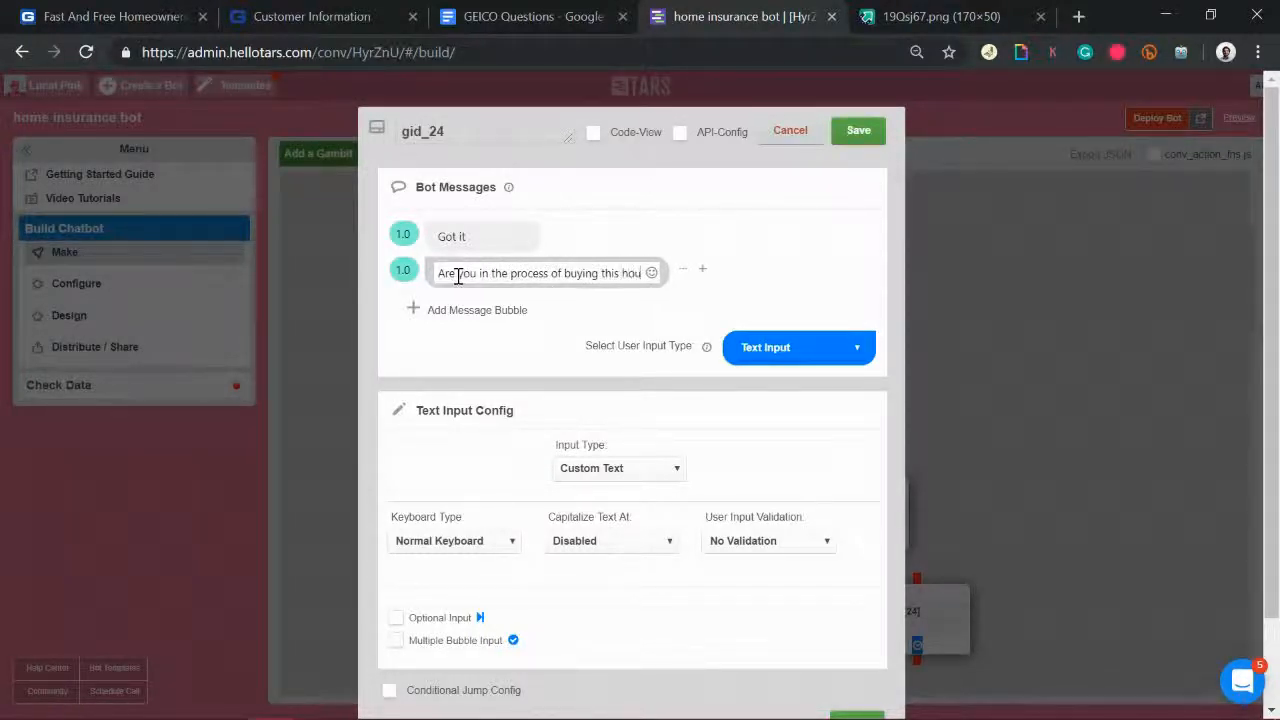
{"action": "double_click", "coordinate": [491, 130]}
{"action": "type", "text": "buying_house"}
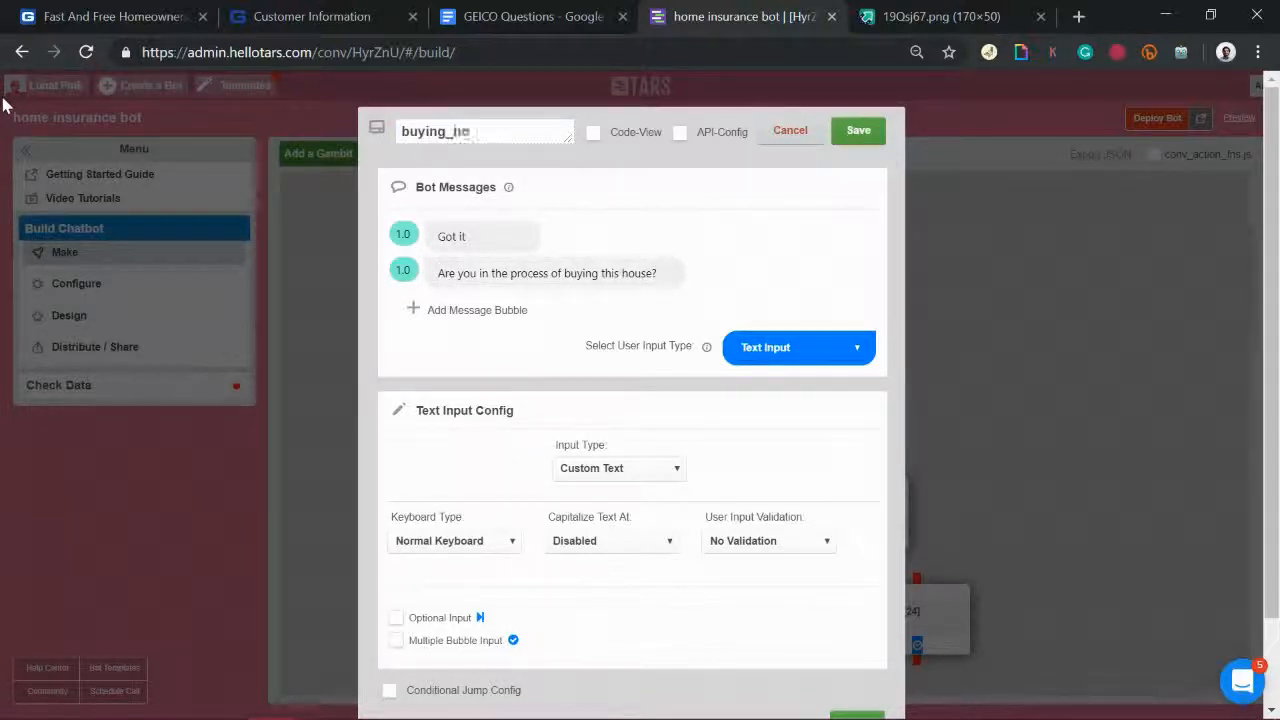
Step: Make buying_house answer with Yes and No buttons and save it
{"action": "left_click", "coordinate": [789, 348]}
{"action": "left_click", "coordinate": [795, 477]}
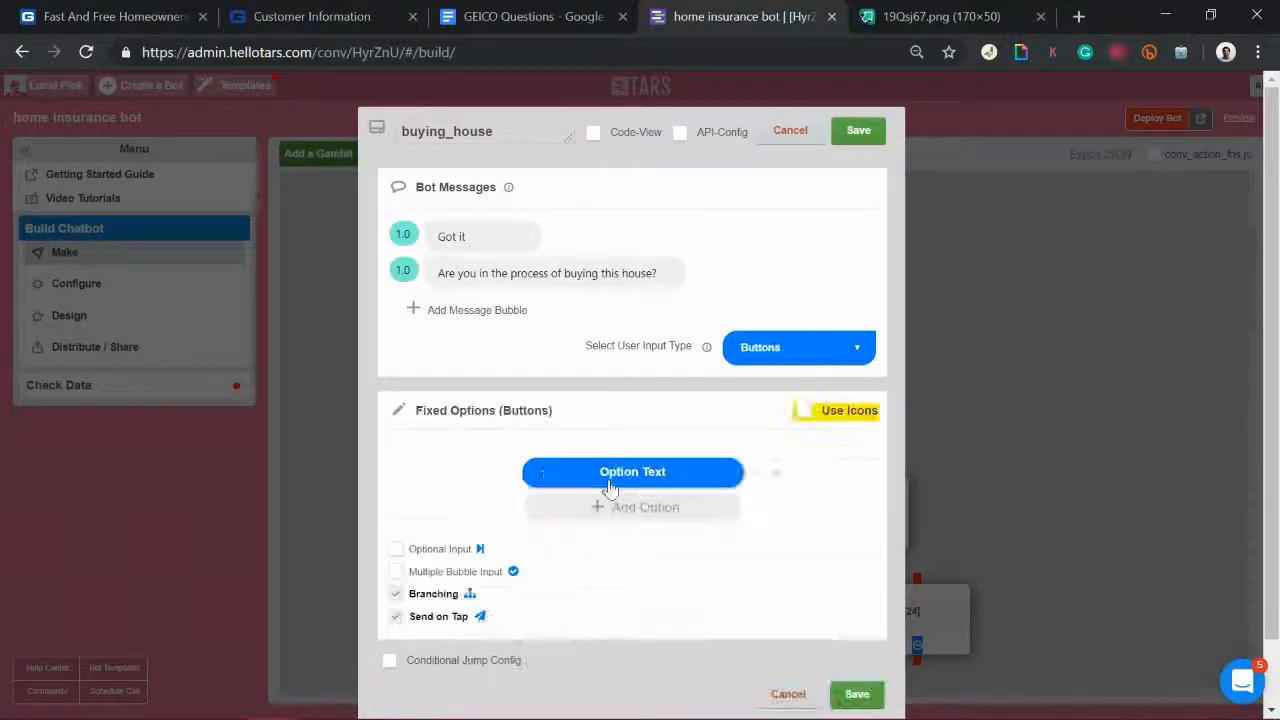
{"action": "type", "text": "Yes"}
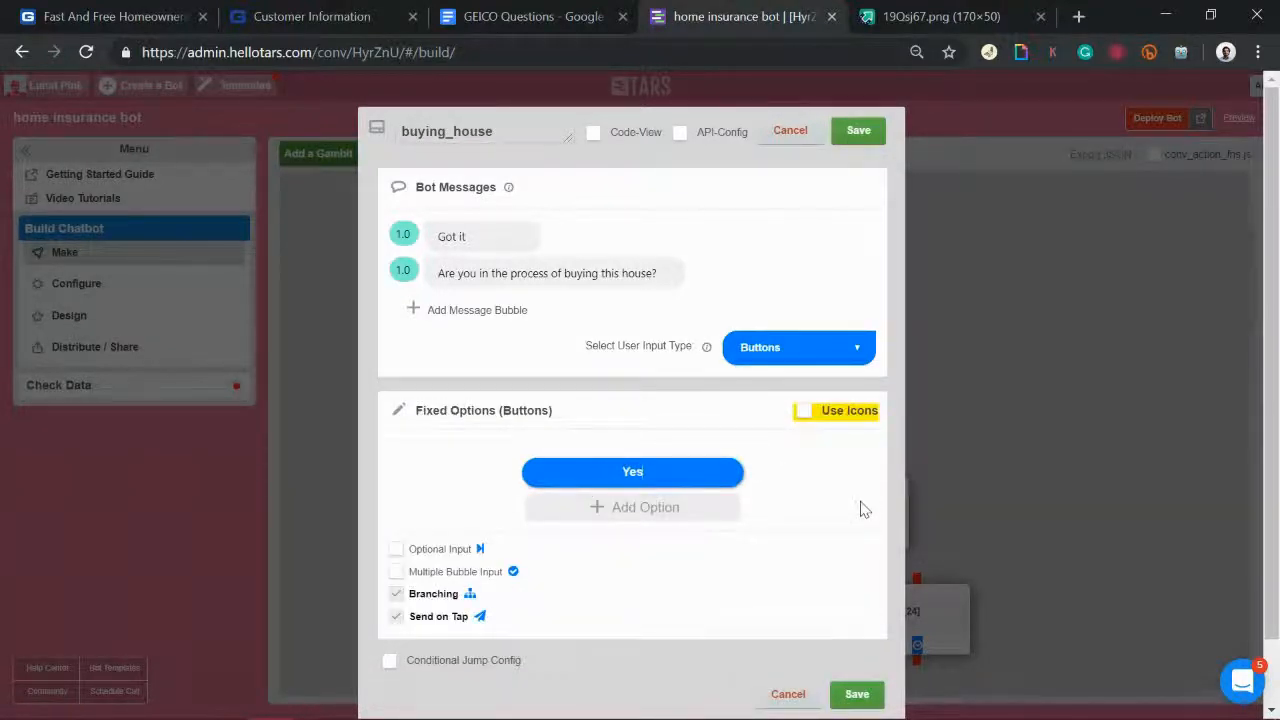
{"action": "left_click", "coordinate": [637, 508]}
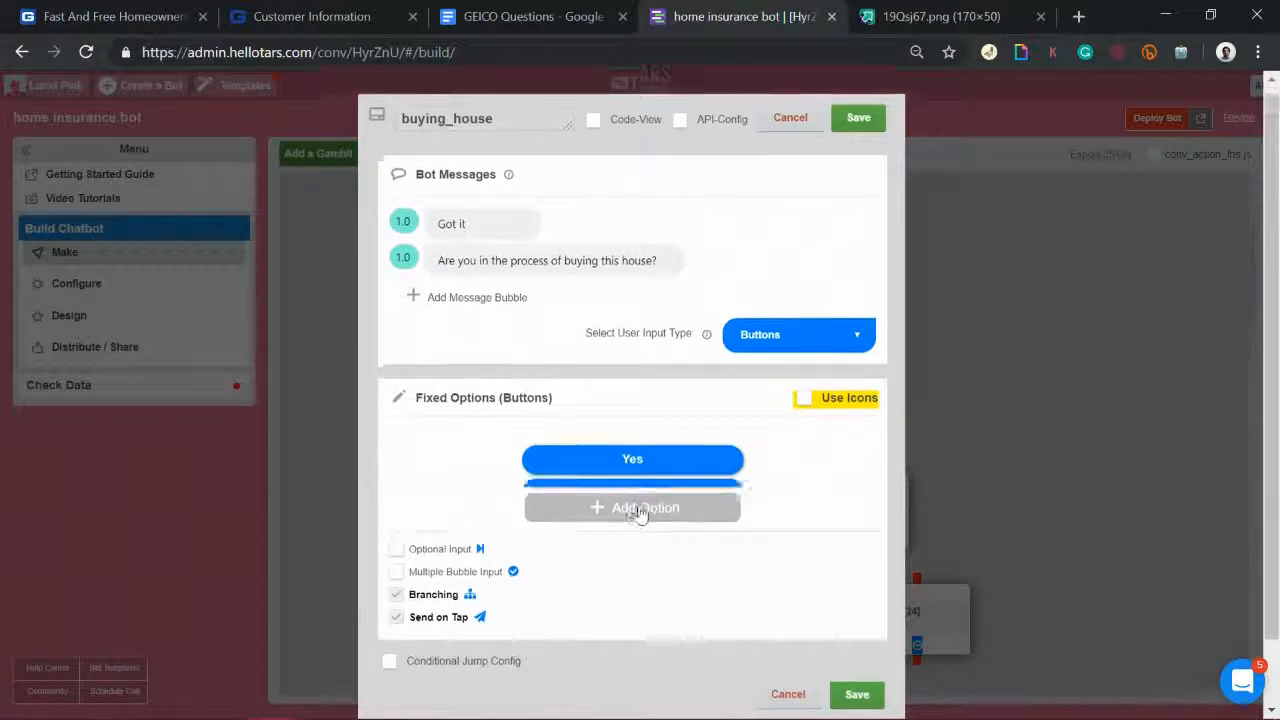
{"action": "type", "text": "No"}
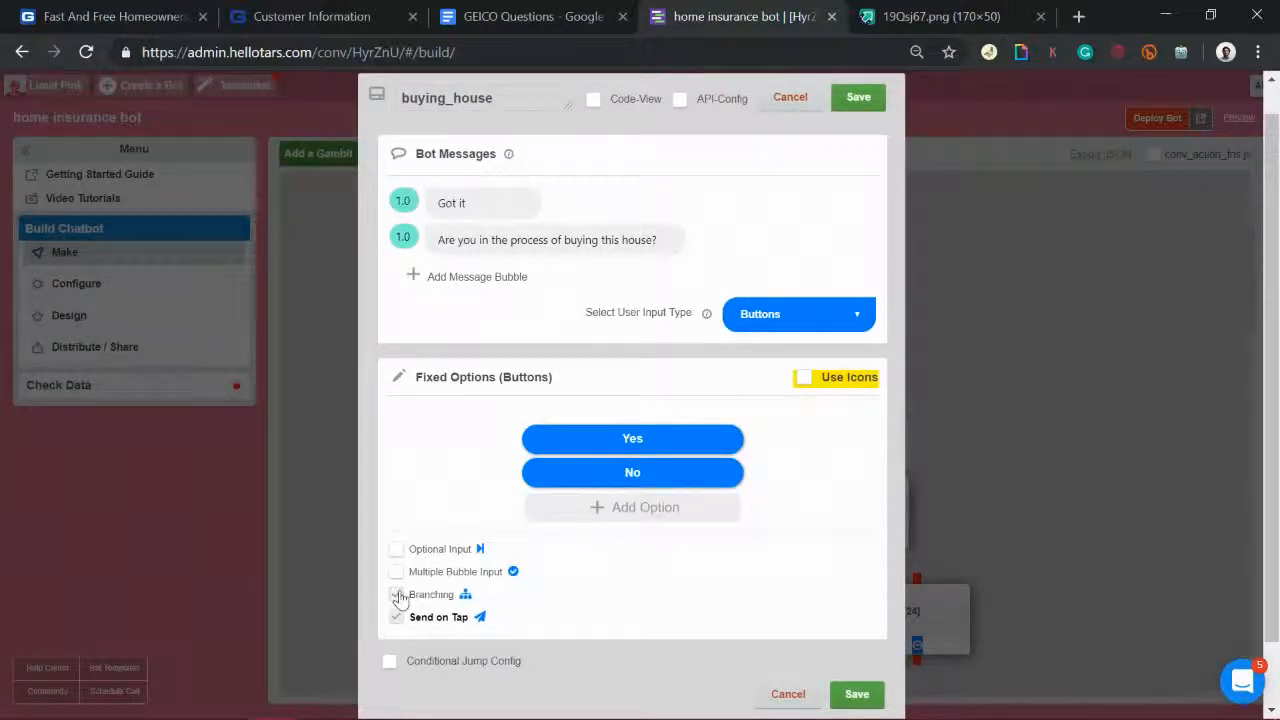
{"action": "left_click", "coordinate": [855, 98]}
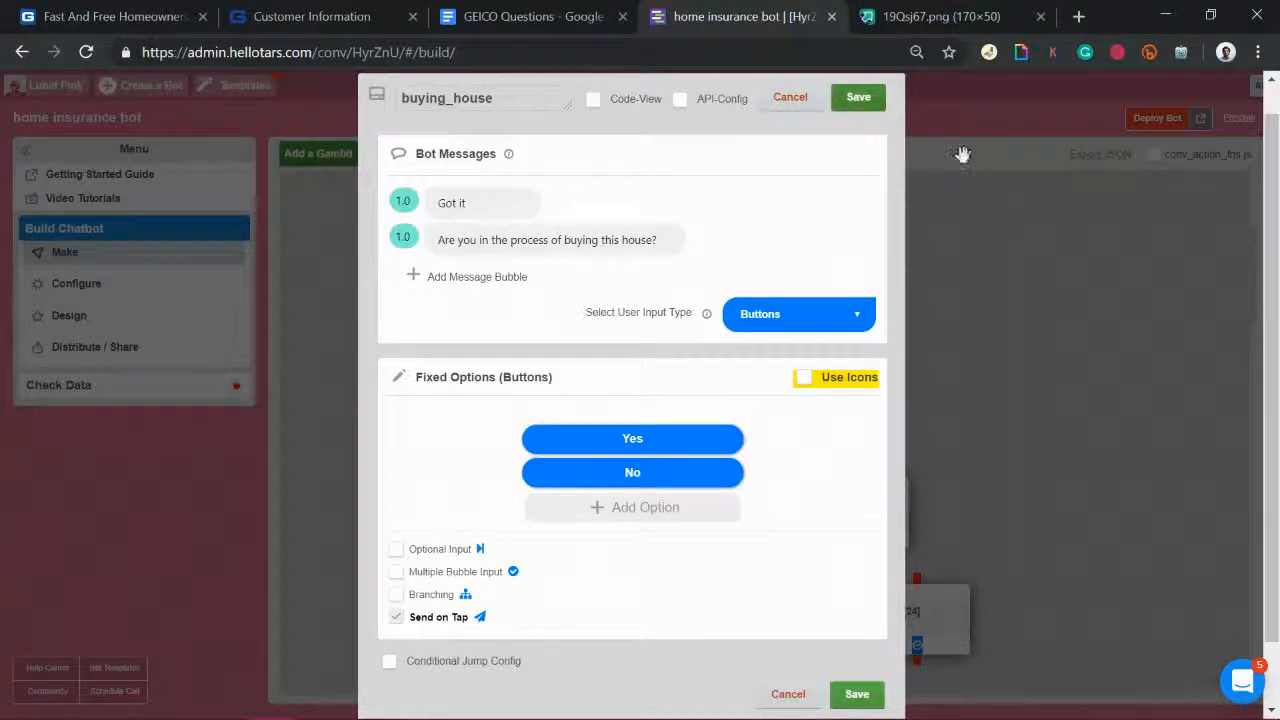
{"action": "left_click", "coordinate": [537, 12]}
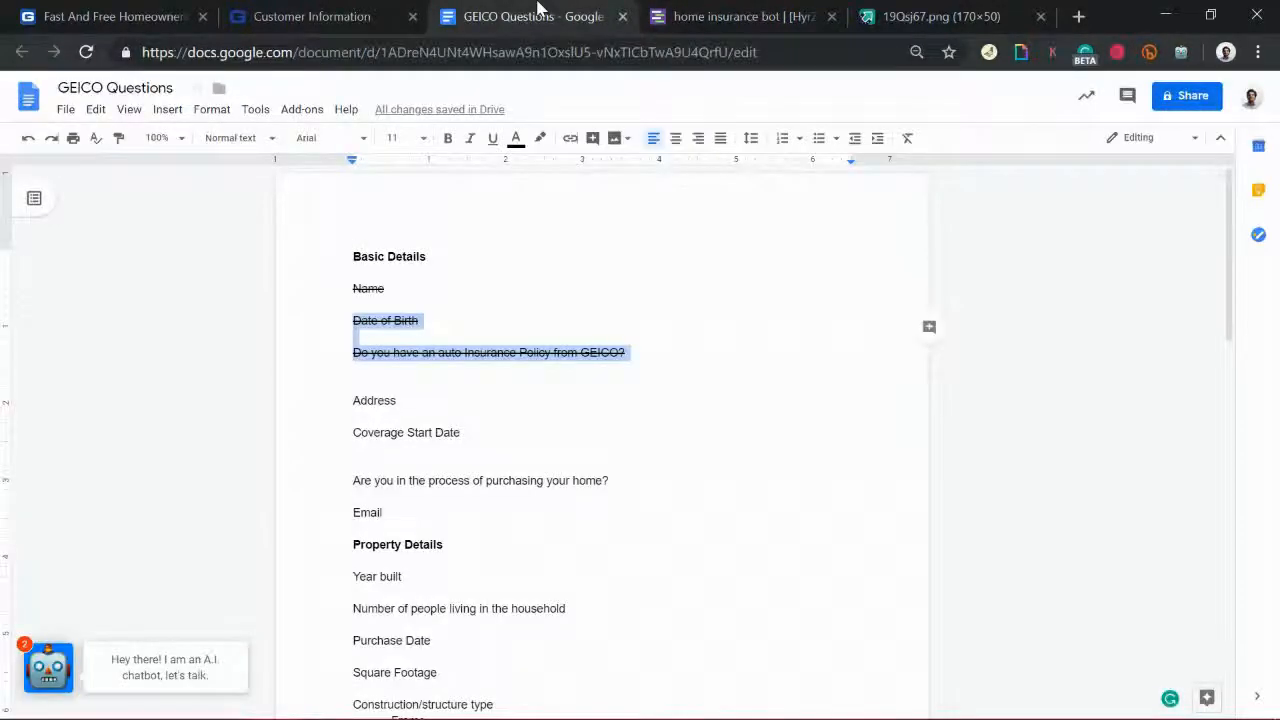
Step: Strike through Address, Coverage Start Date and the home-purchase question in the doc
{"action": "left_click", "coordinate": [502, 444]}
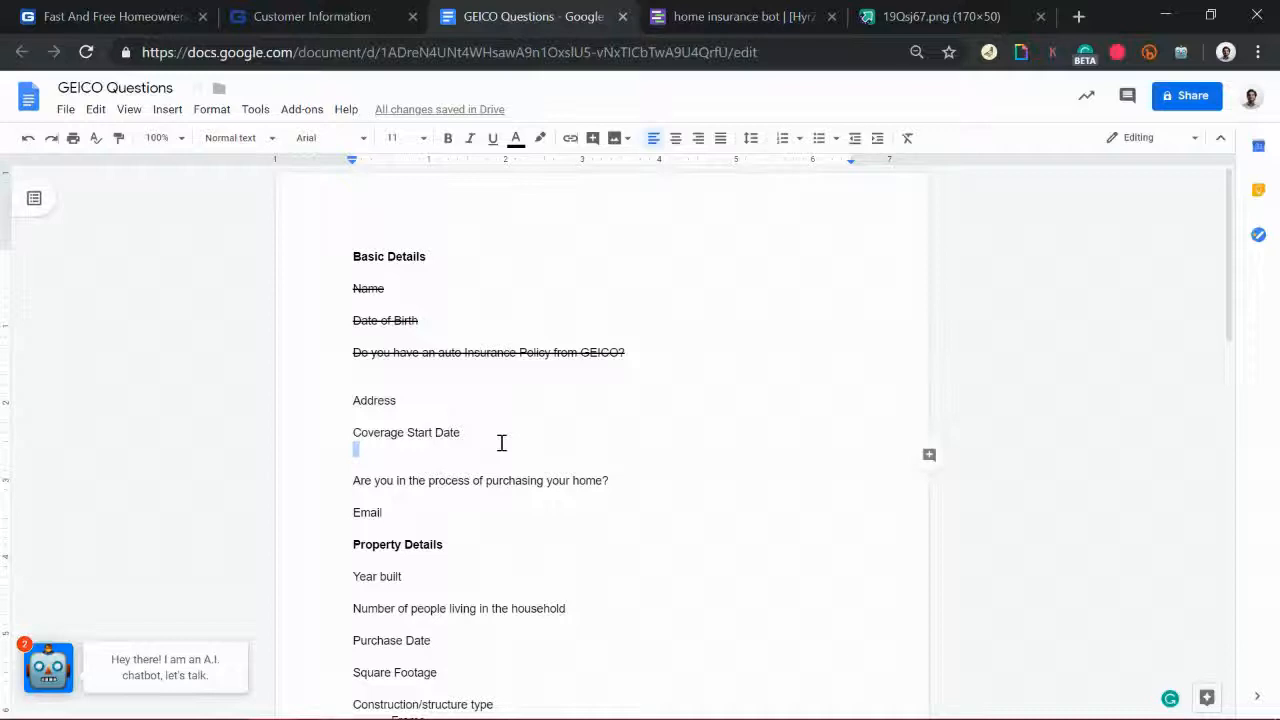
{"action": "left_click_drag", "start_coordinate": [645, 481], "coordinate": [315, 401]}
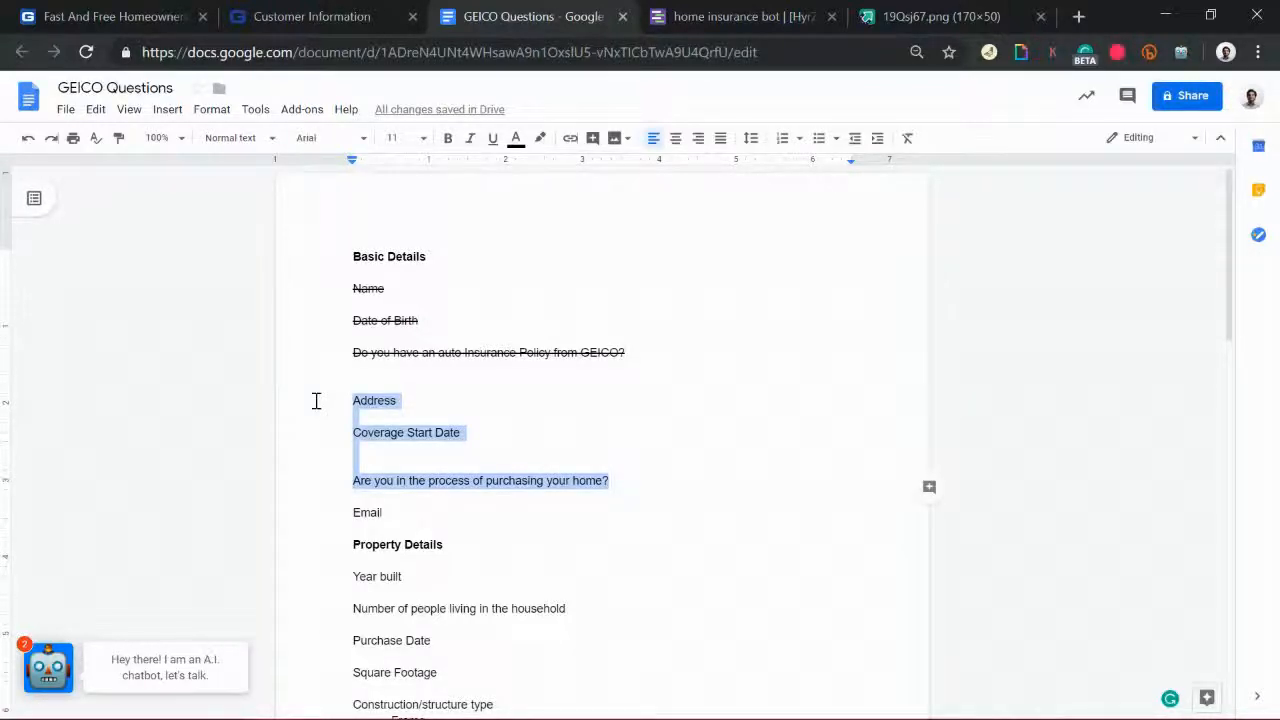
{"action": "key", "text": "alt+shift+5"}
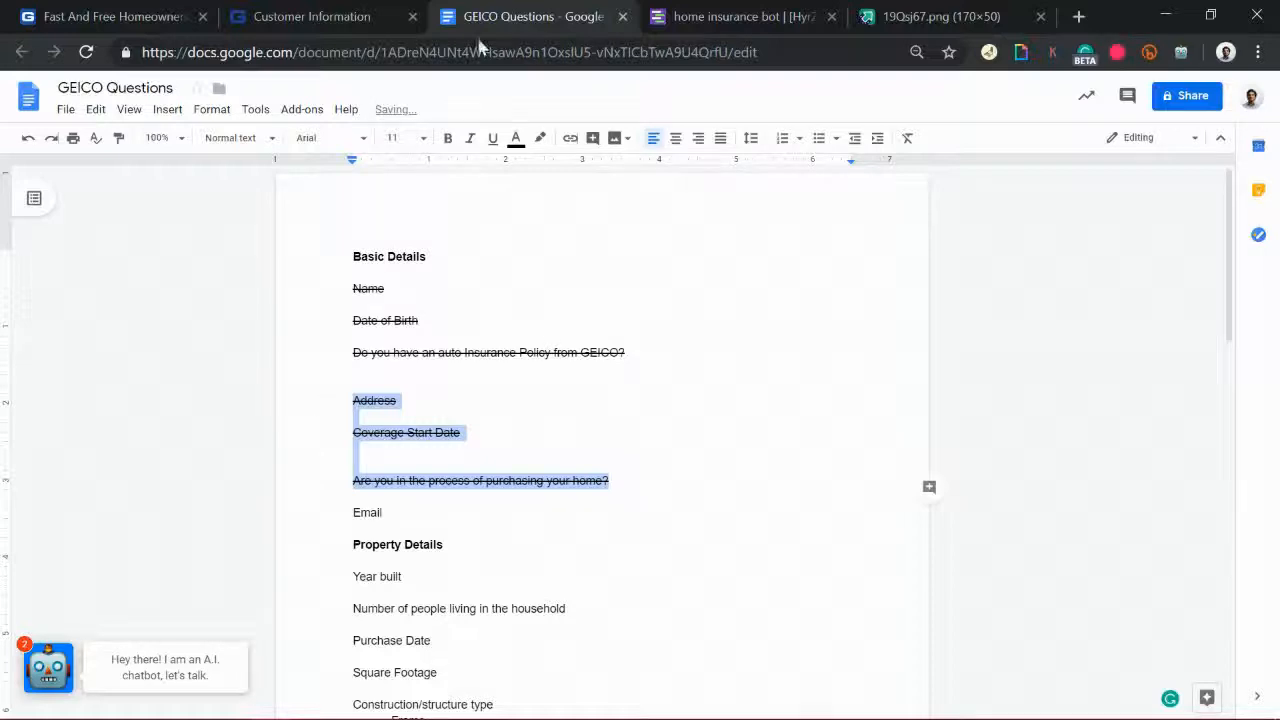
Step: Connect the address gambit to buying_house in the TARS flow
{"action": "left_click", "coordinate": [739, 9]}
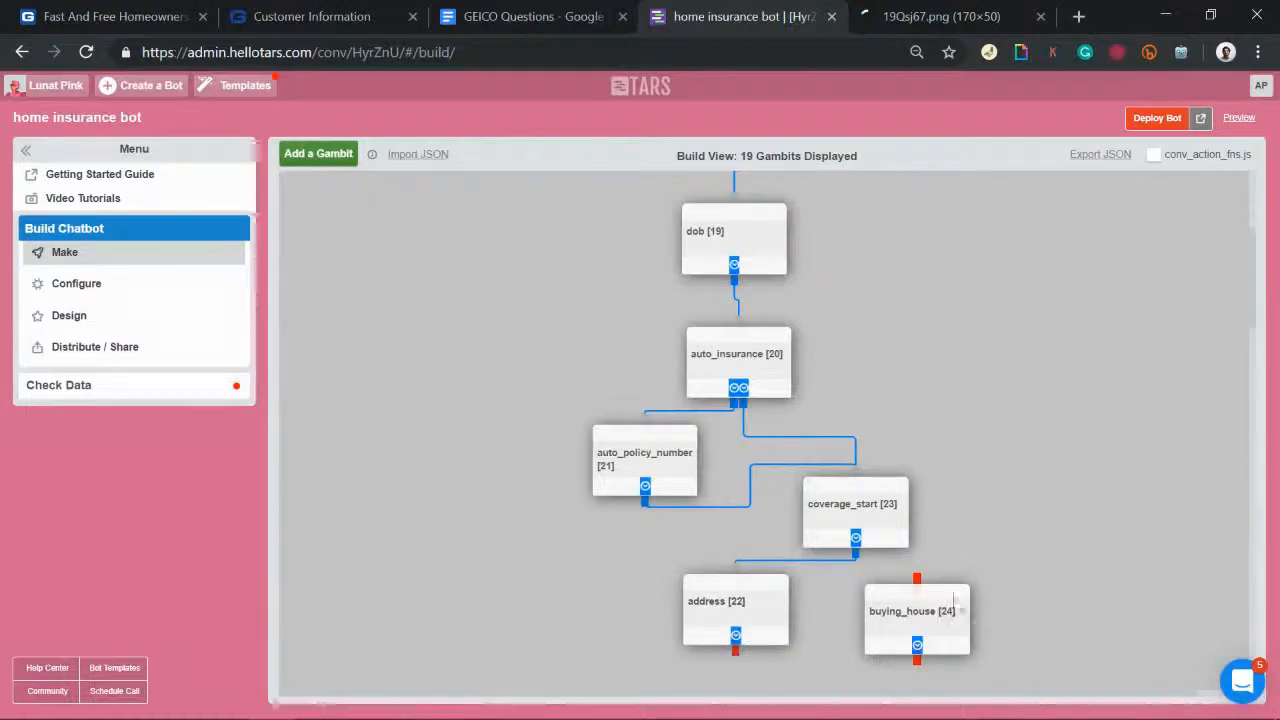
{"action": "left_click_drag", "start_coordinate": [735, 651], "coordinate": [917, 592]}
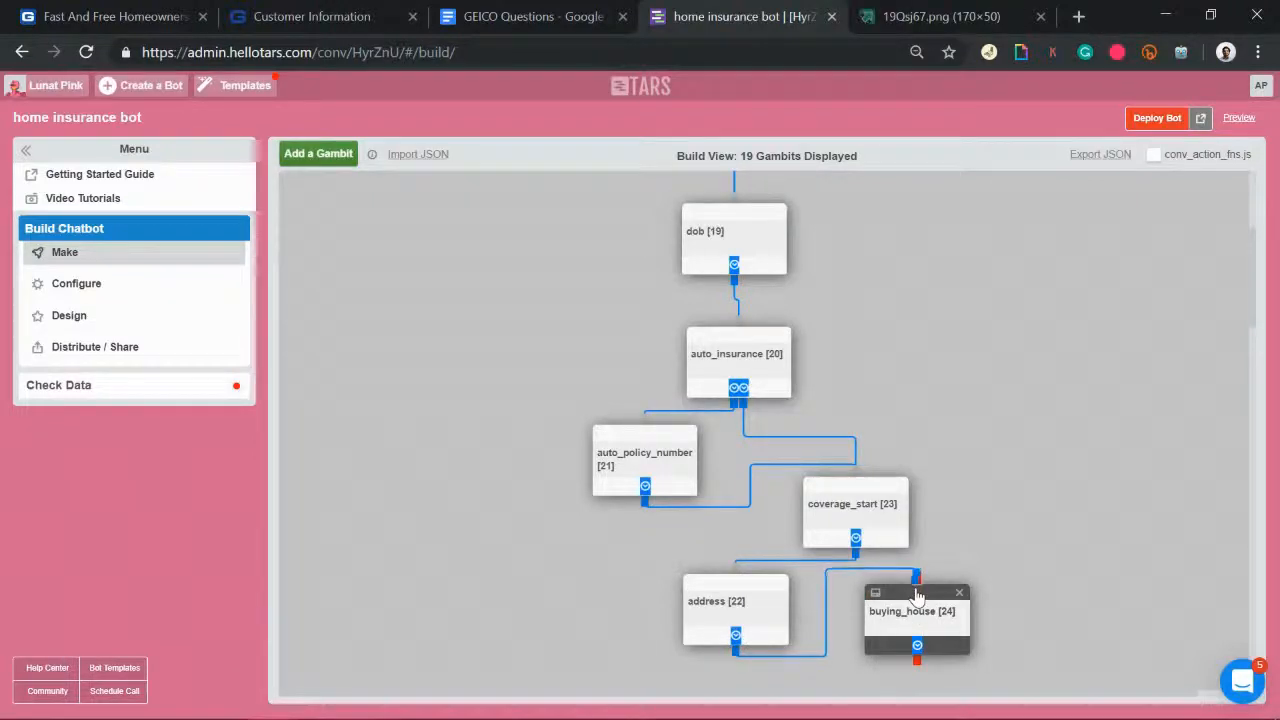
{"action": "left_click", "coordinate": [548, 12]}
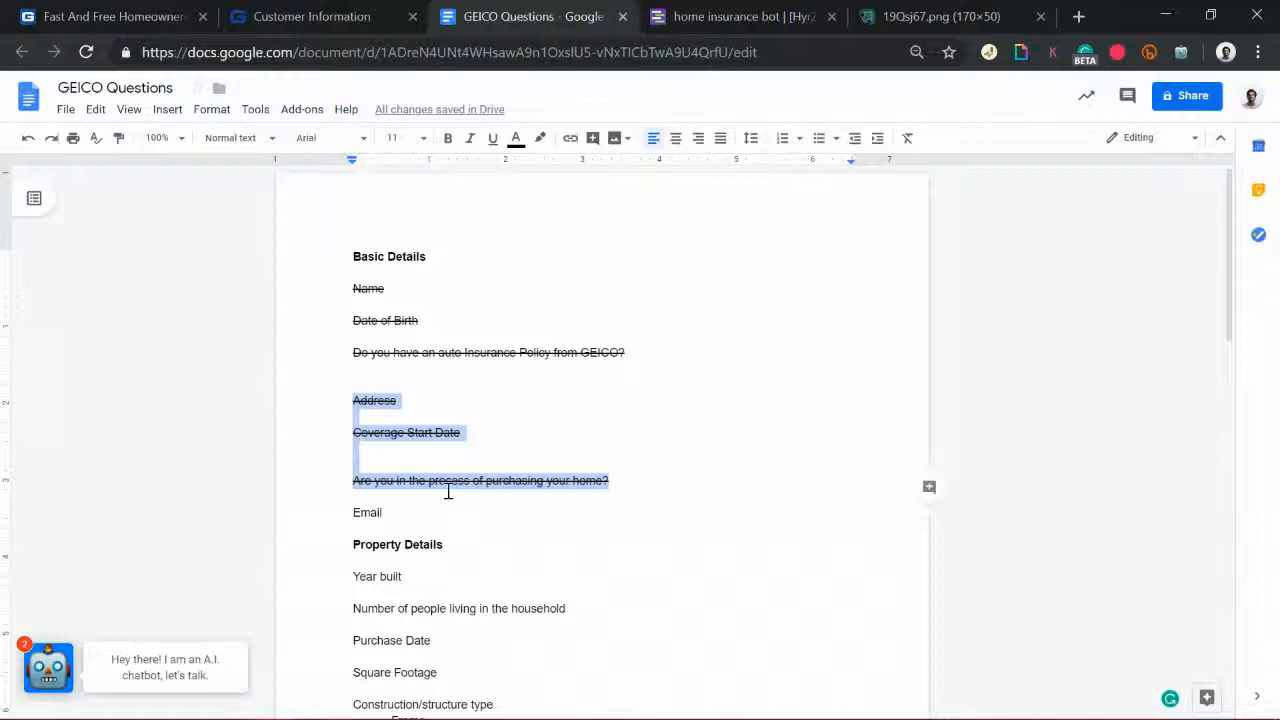
Step: Delete the blank lines below Coverage Start Date and above Address
{"action": "left_click_drag", "start_coordinate": [407, 514], "coordinate": [320, 518]}
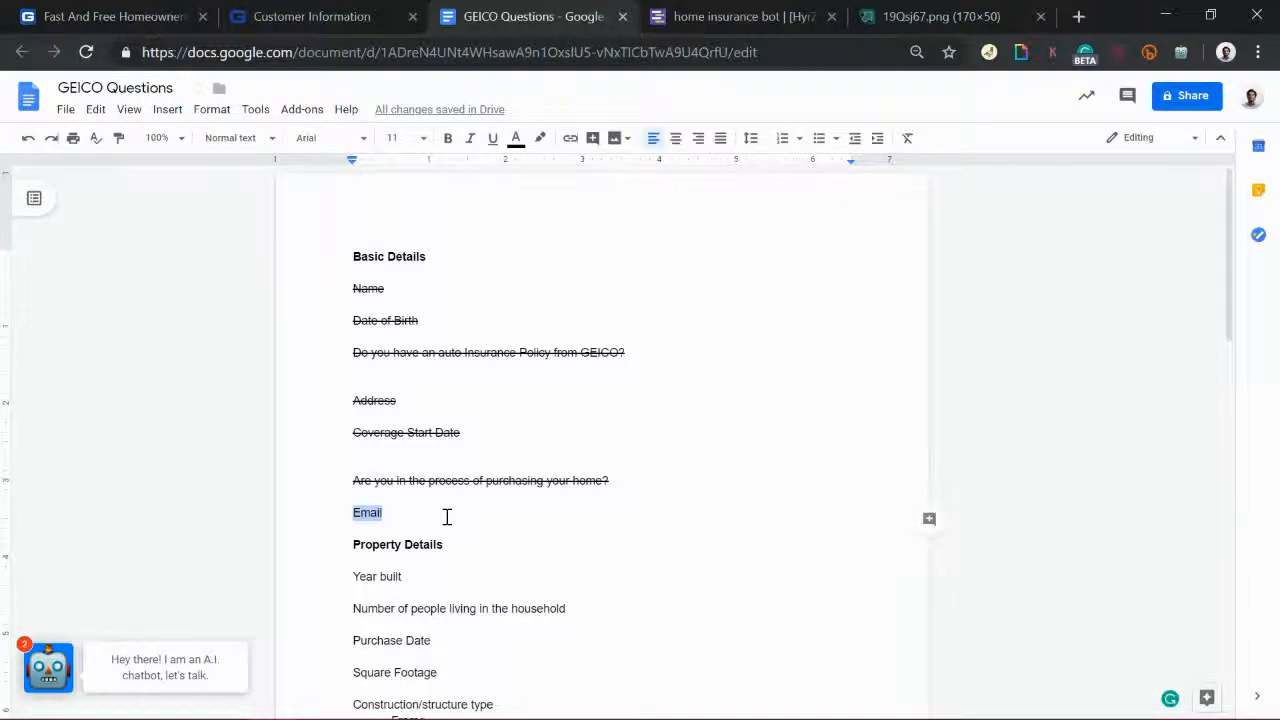
{"action": "left_click", "coordinate": [396, 463]}
{"action": "key", "text": "Delete"}
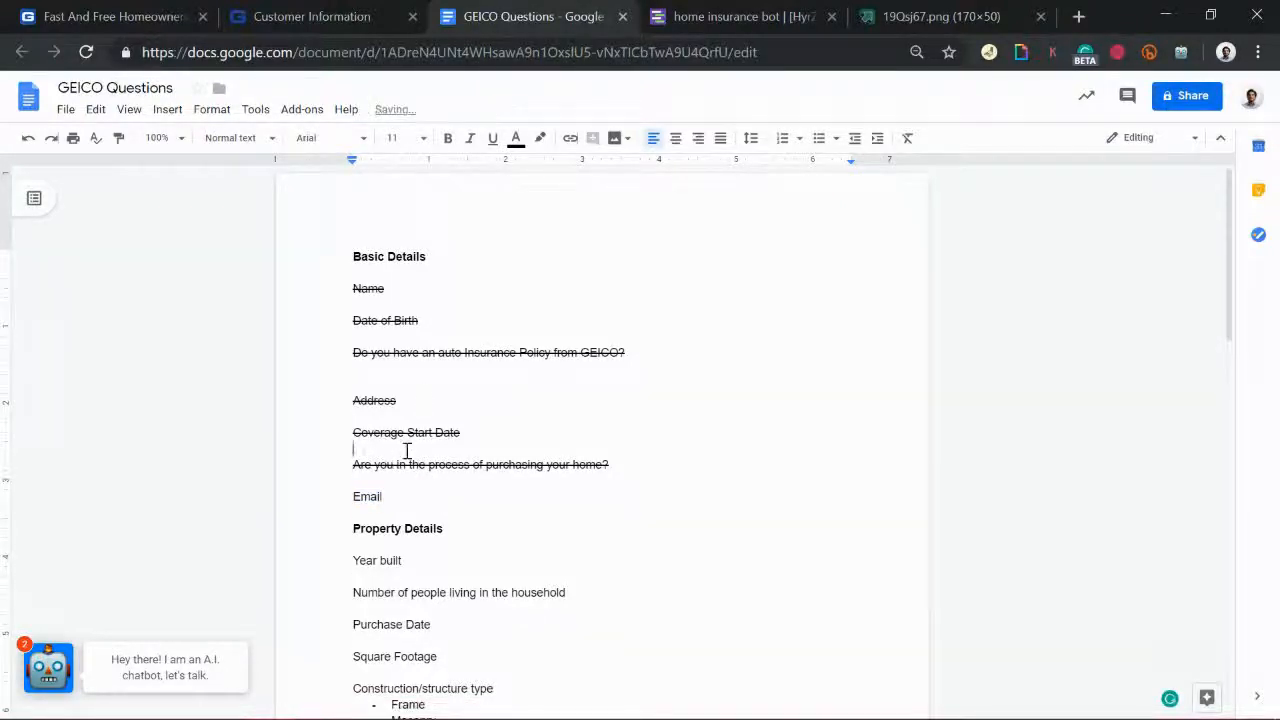
{"action": "left_click", "coordinate": [376, 371]}
{"action": "key", "text": "Delete"}
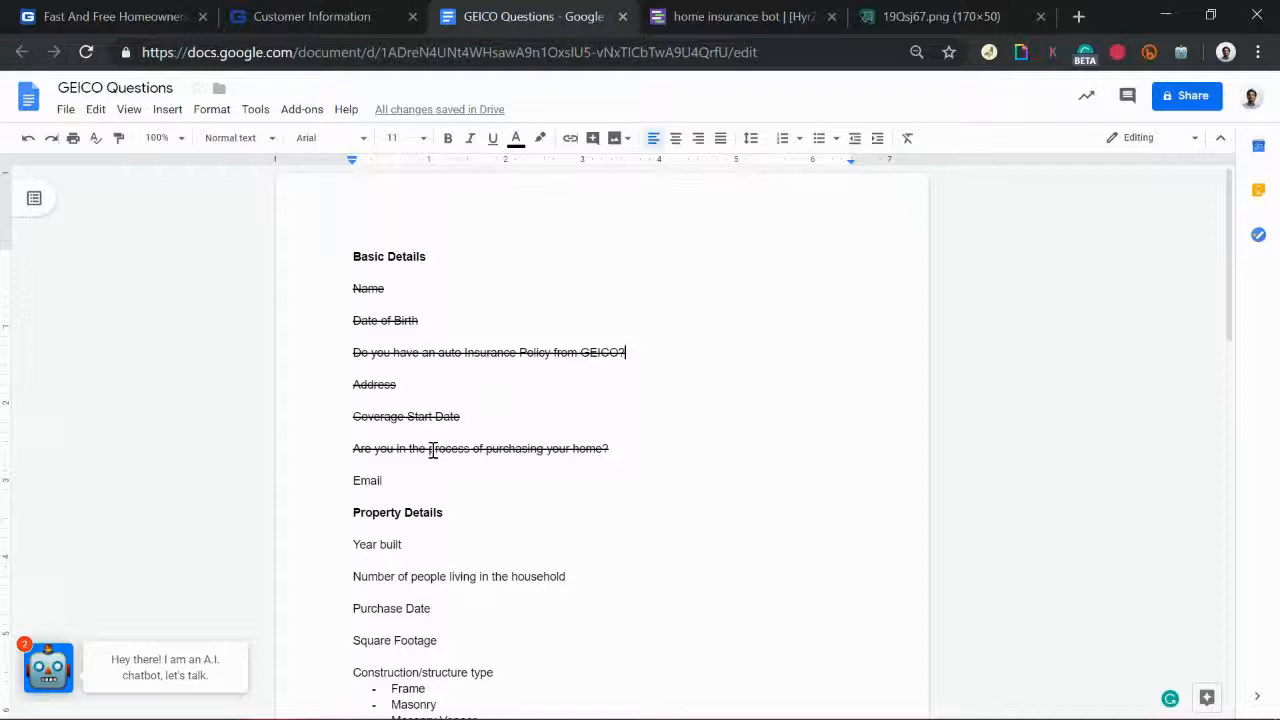
Step: Remove Email from the basic details and open a new line after Swimming Pool?
{"action": "key", "text": "shift+Home"}
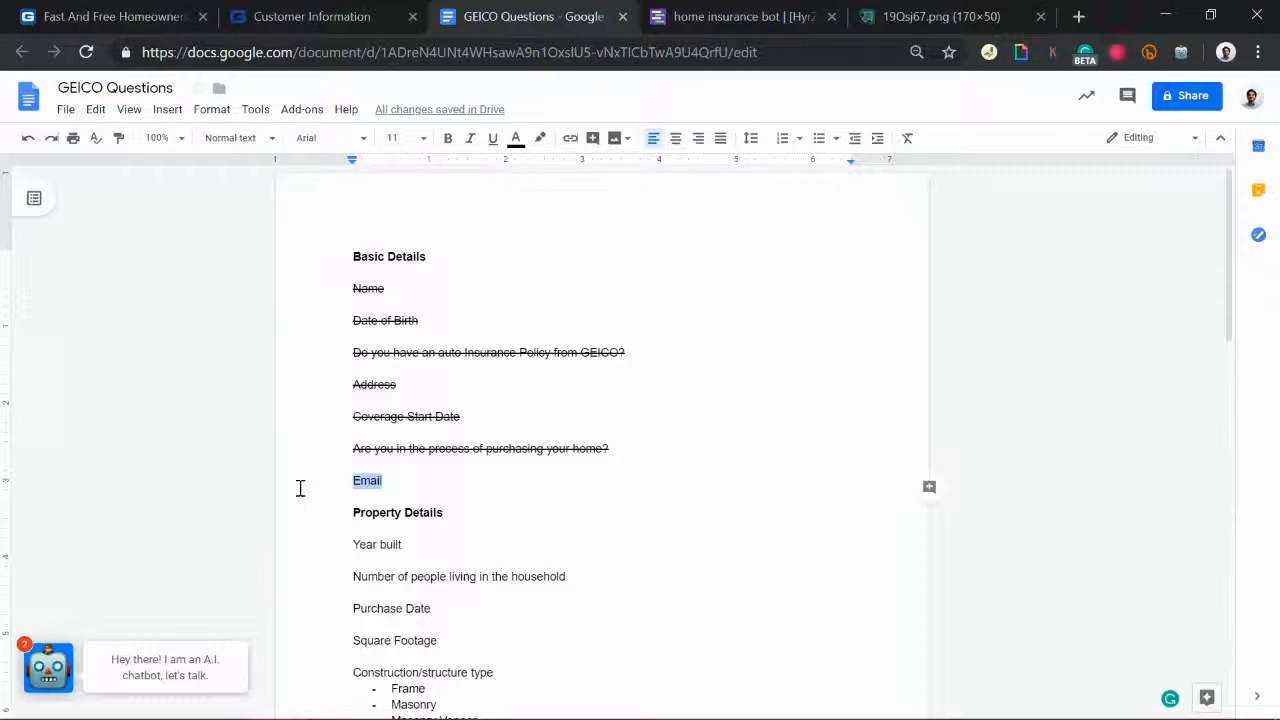
{"action": "key", "text": "BackSpace"}
{"action": "scroll", "coordinate": [646, 517], "scroll_direction": "down", "scroll_amount": 20}
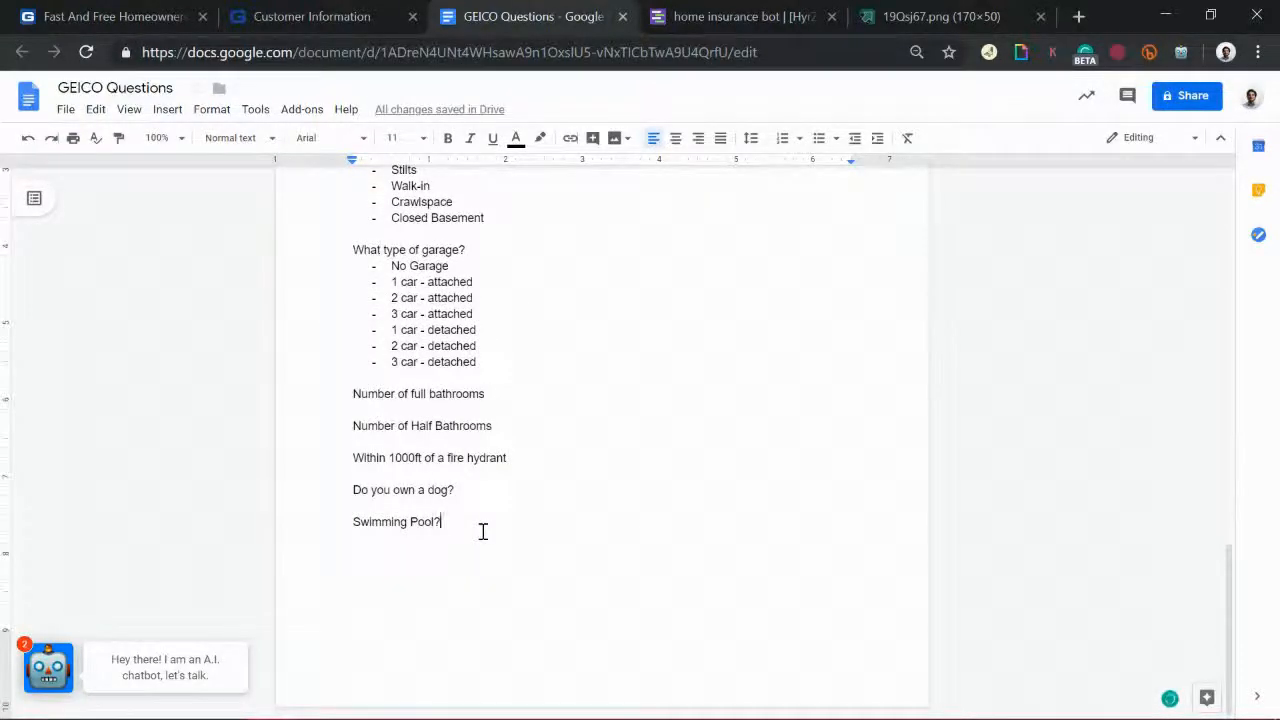
{"action": "key", "text": "Return"}
Step: Delete the blank line above Property Details in the GEICO Questions document
{"action": "left_click", "coordinate": [766, 12]}
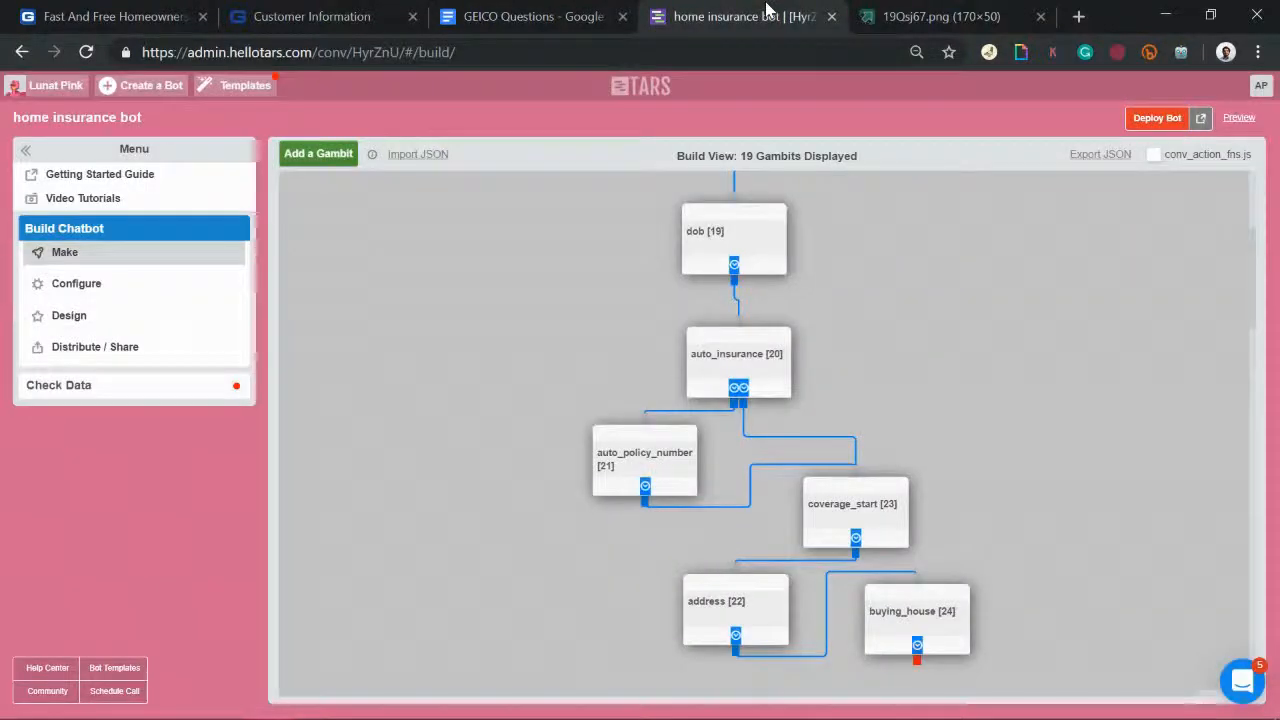
{"action": "scroll", "coordinate": [846, 506], "scroll_direction": "down", "scroll_amount": 2}
{"action": "scroll", "coordinate": [846, 506], "scroll_direction": "up", "scroll_amount": 1}
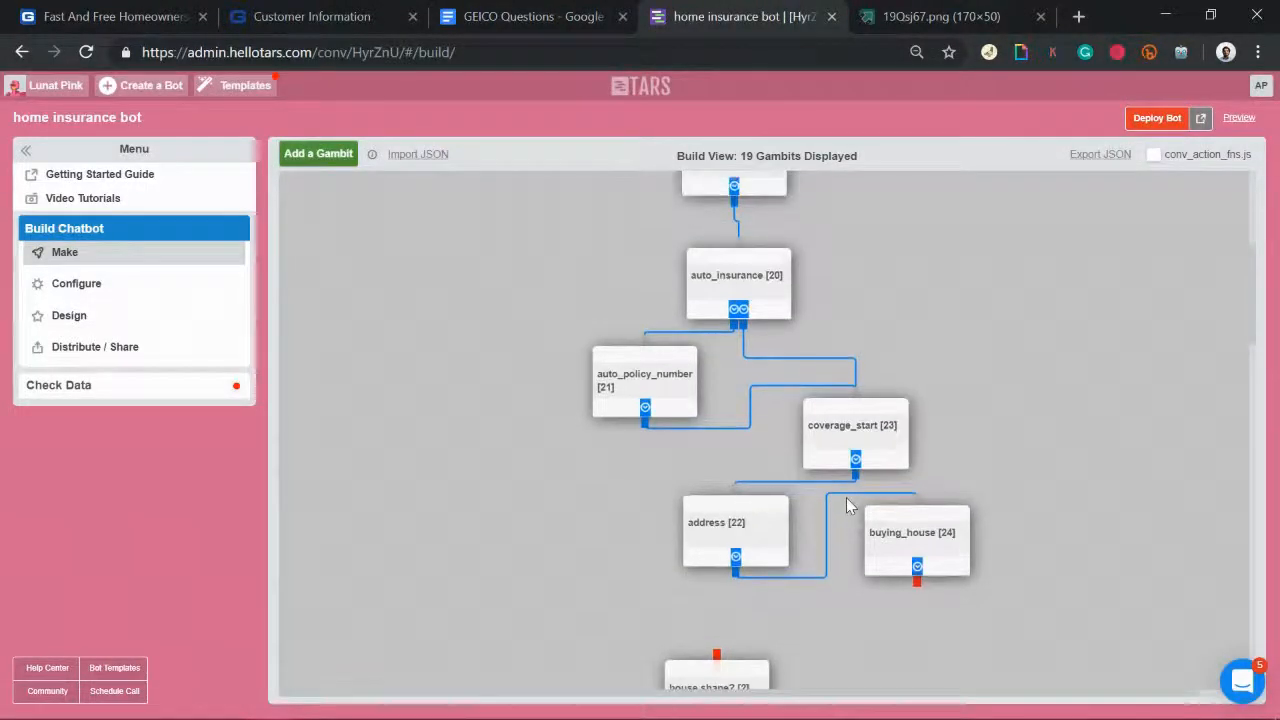
{"action": "left_click", "coordinate": [545, 10]}
{"action": "scroll", "coordinate": [683, 357], "scroll_direction": "up", "scroll_amount": 10}
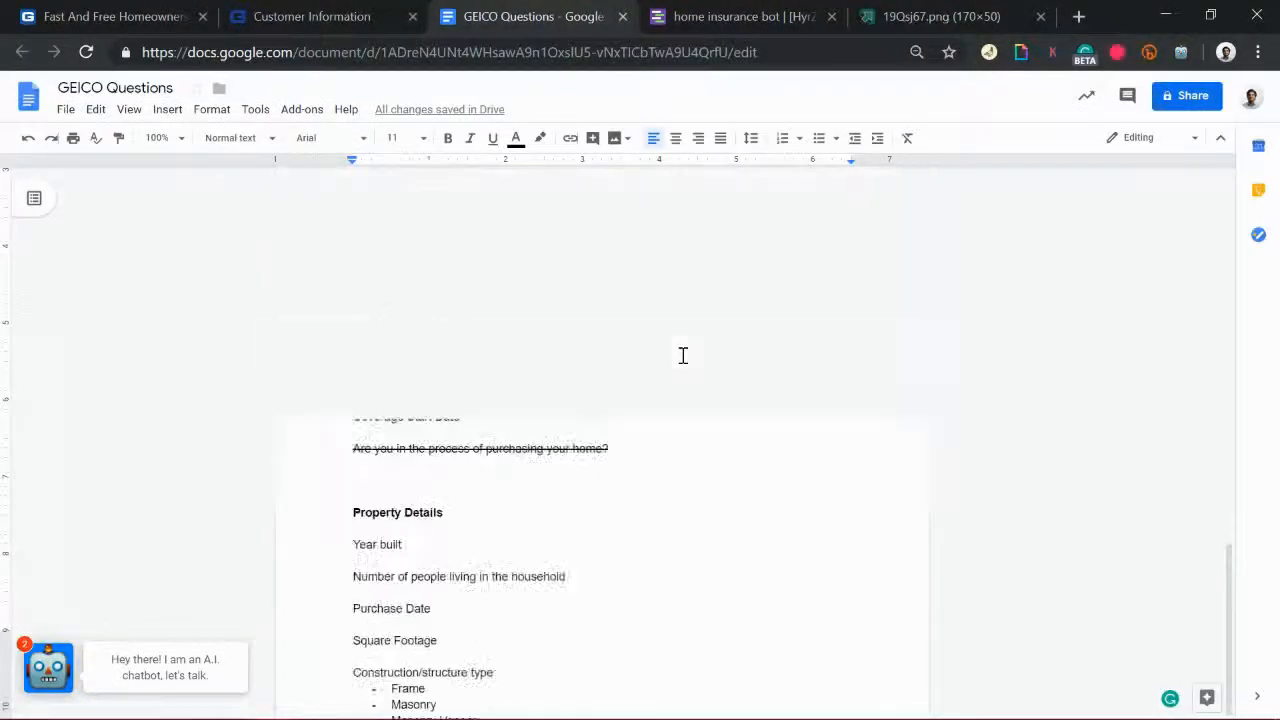
{"action": "scroll", "coordinate": [683, 357], "scroll_direction": "down", "scroll_amount": 1}
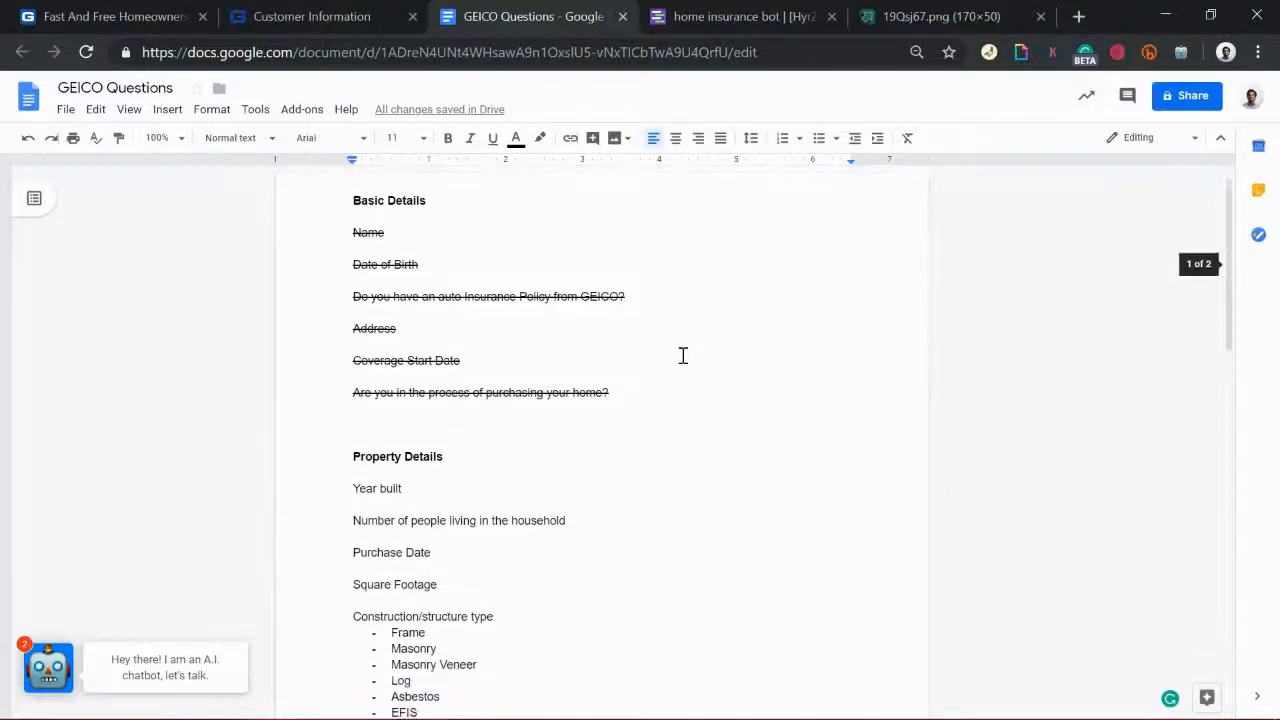
{"action": "double_click", "coordinate": [385, 433]}
{"action": "key", "text": "BackSpace"}
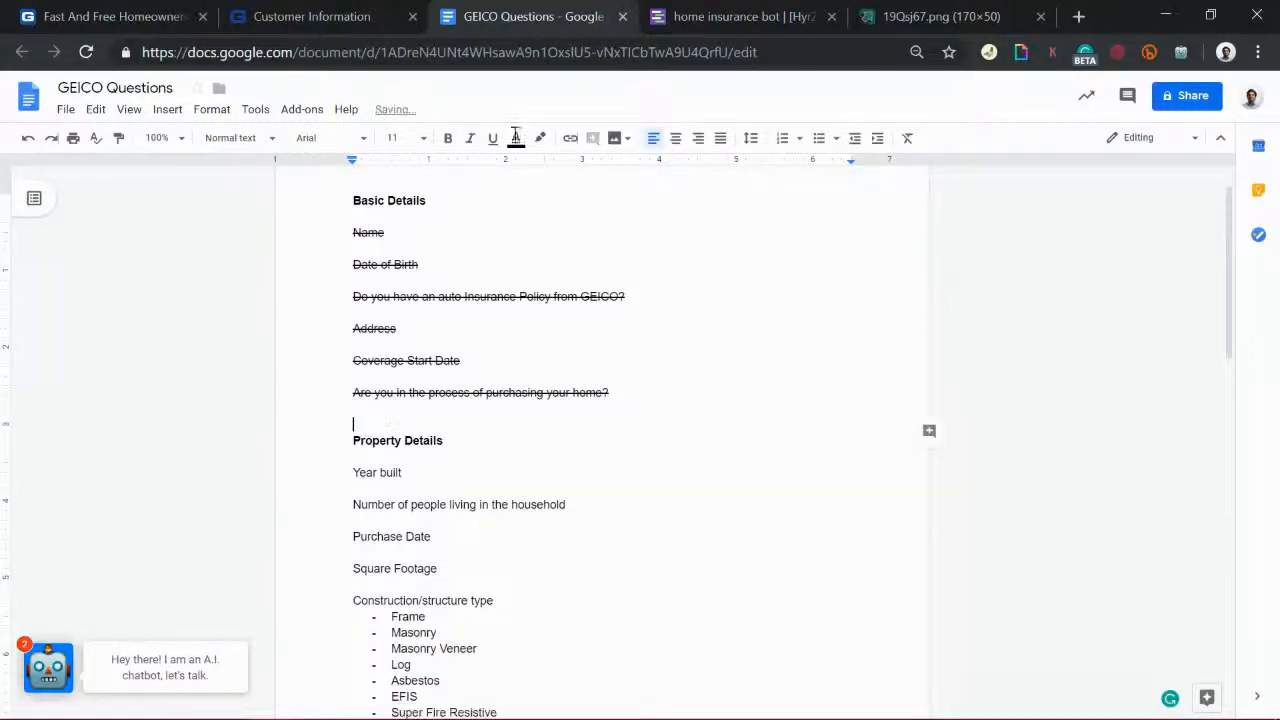
Step: Add a new gambit, gid_25, placed to the right of buying_house
{"action": "left_click", "coordinate": [725, 12]}
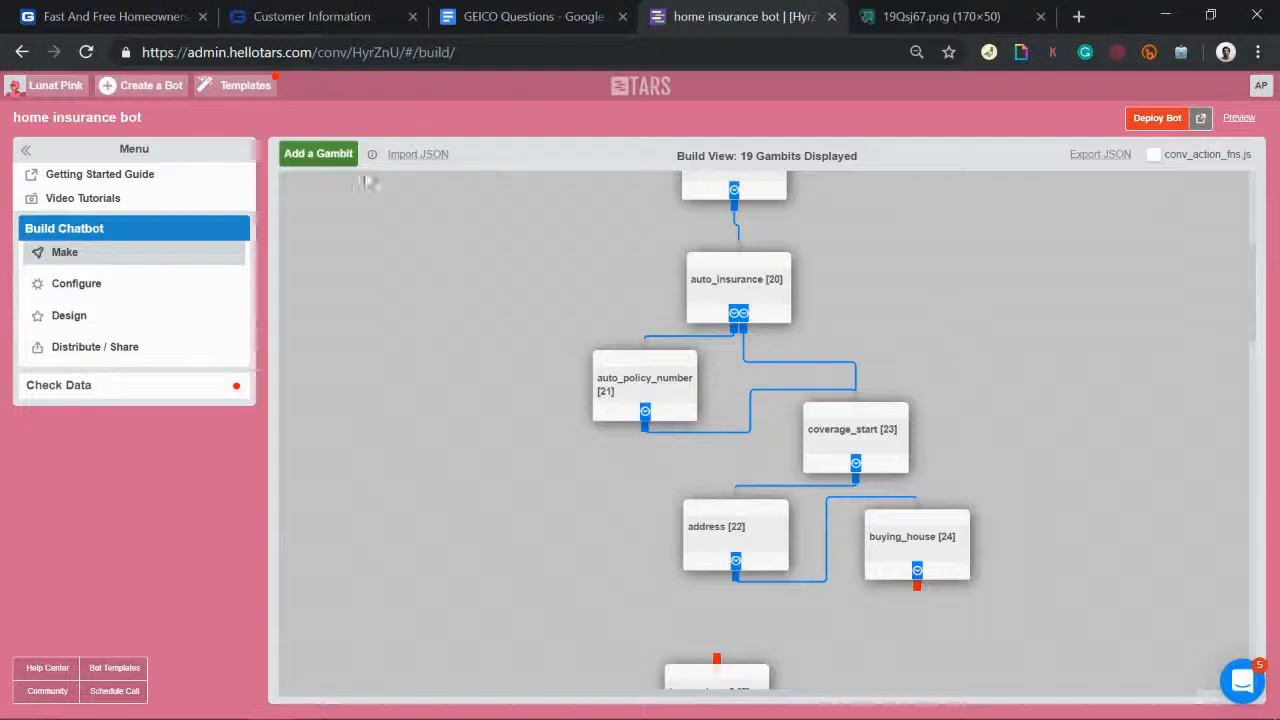
{"action": "left_click", "coordinate": [312, 158]}
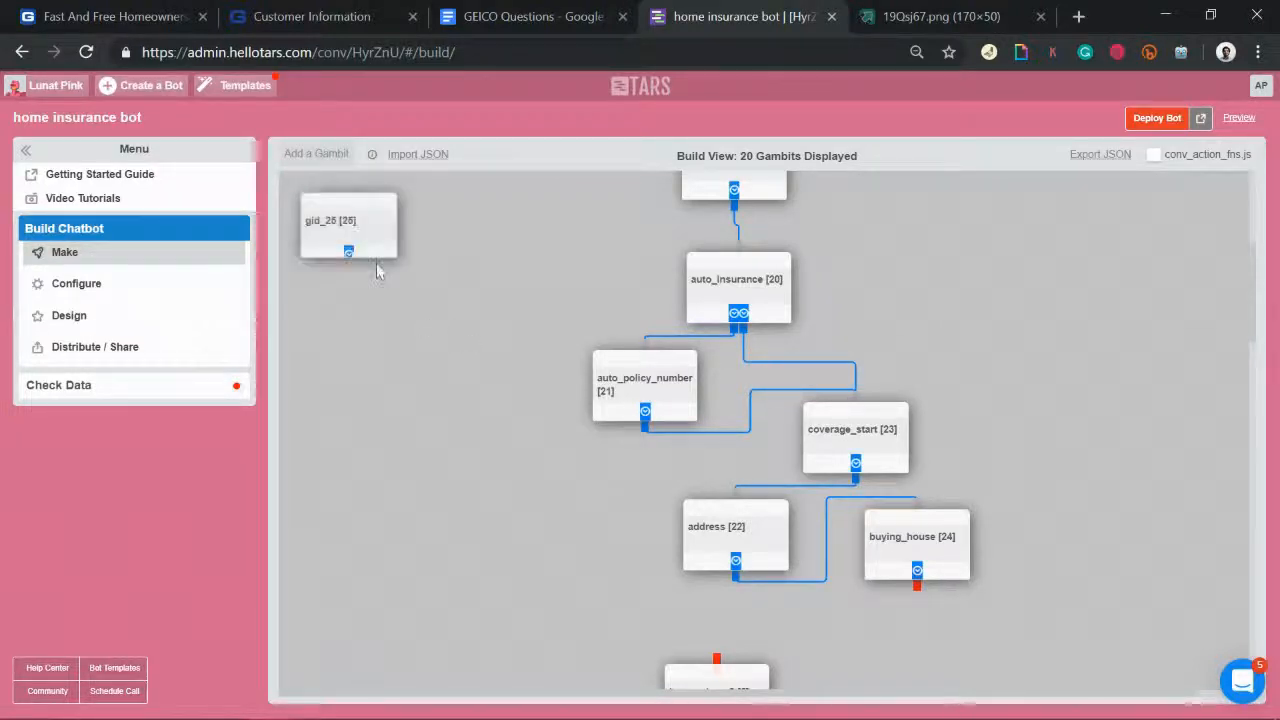
{"action": "left_click", "coordinate": [1100, 580]}
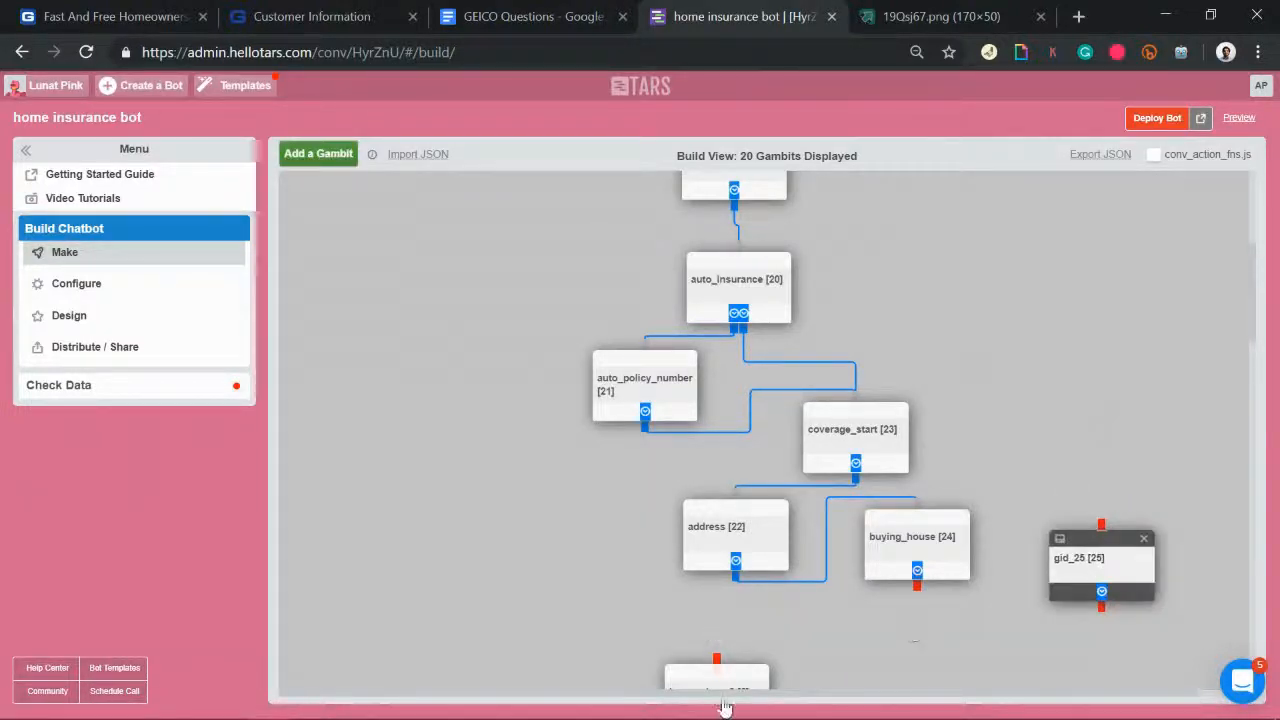
{"action": "scroll", "coordinate": [740, 670], "scroll_direction": "down", "scroll_amount": 3}
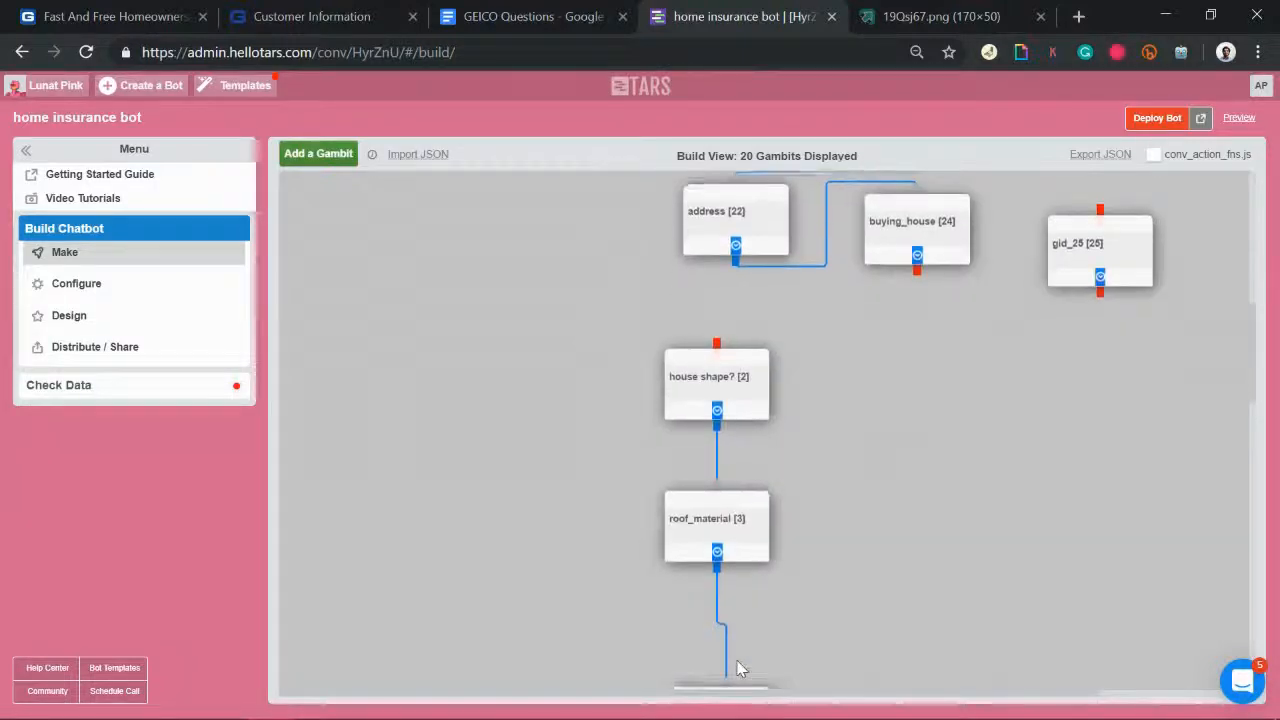
{"action": "scroll", "coordinate": [740, 670], "scroll_direction": "up", "scroll_amount": 2}
{"action": "left_click", "coordinate": [510, 14]}
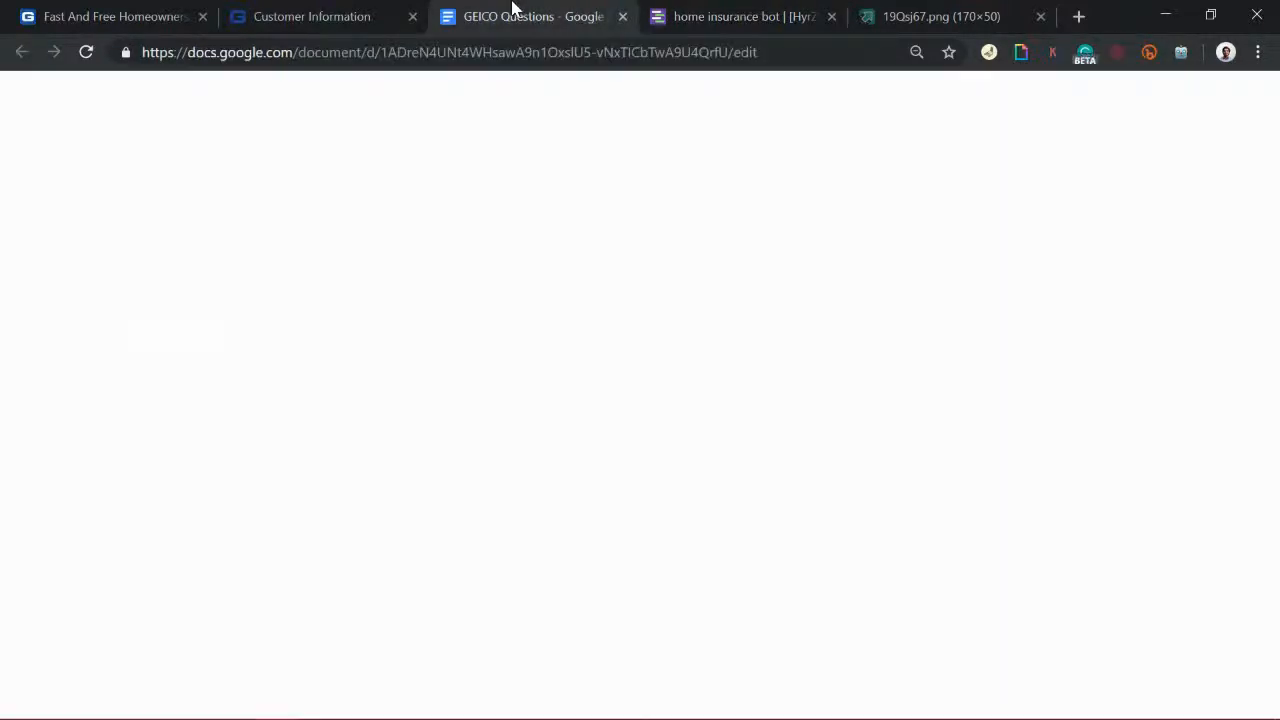
Step: After reviewing the doc, wire buying_house's output connector into gid_25's input
{"action": "scroll", "coordinate": [559, 417], "scroll_direction": "down", "scroll_amount": 6}
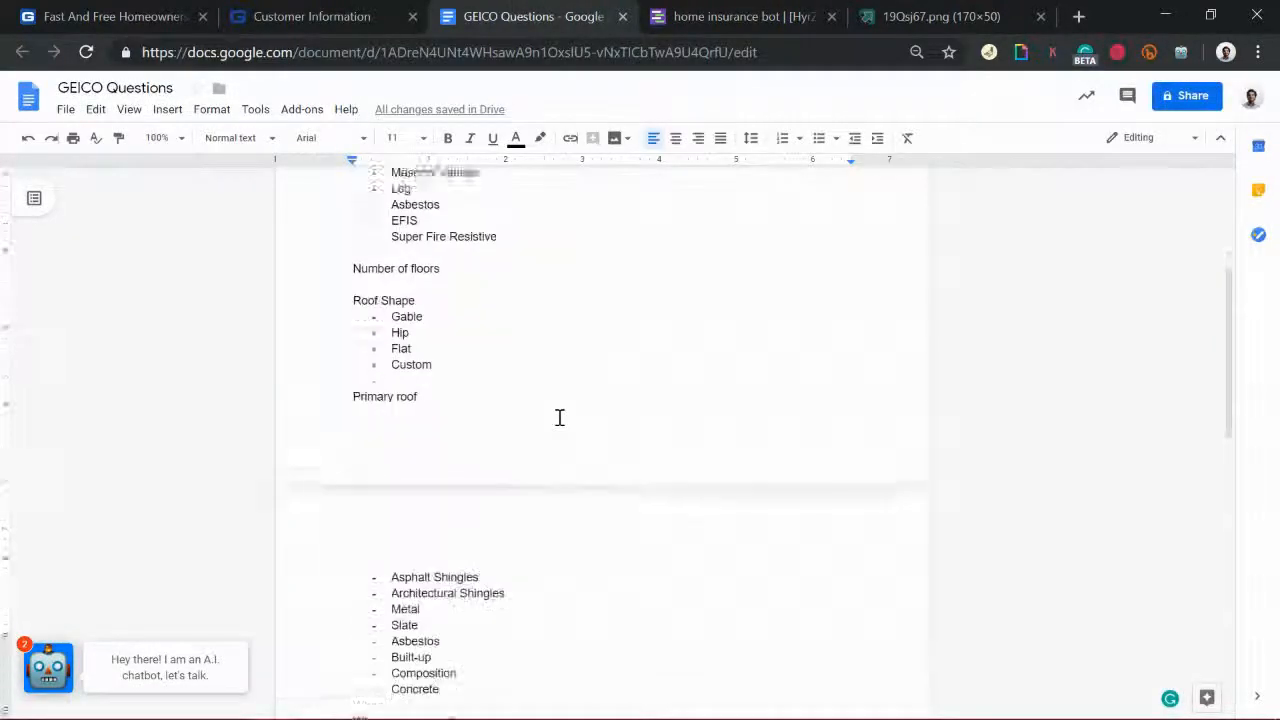
{"action": "scroll", "coordinate": [594, 534], "scroll_direction": "up", "scroll_amount": 7}
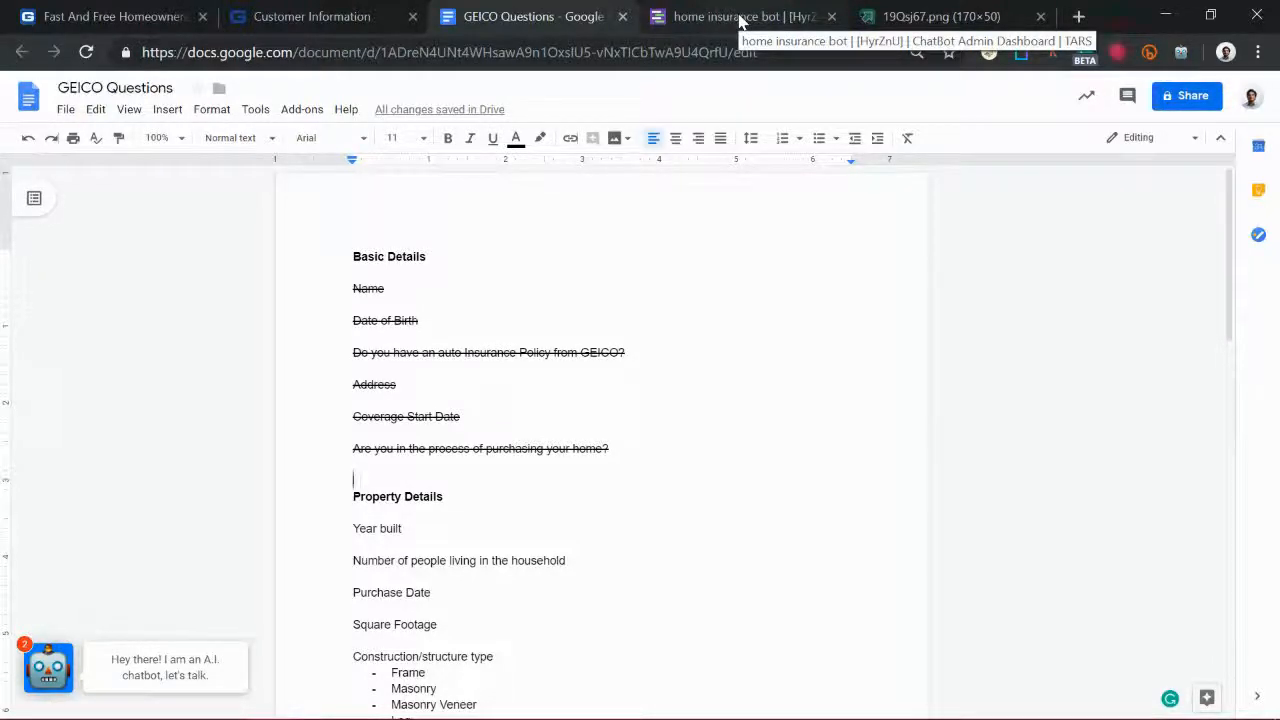
{"action": "left_click", "coordinate": [740, 20]}
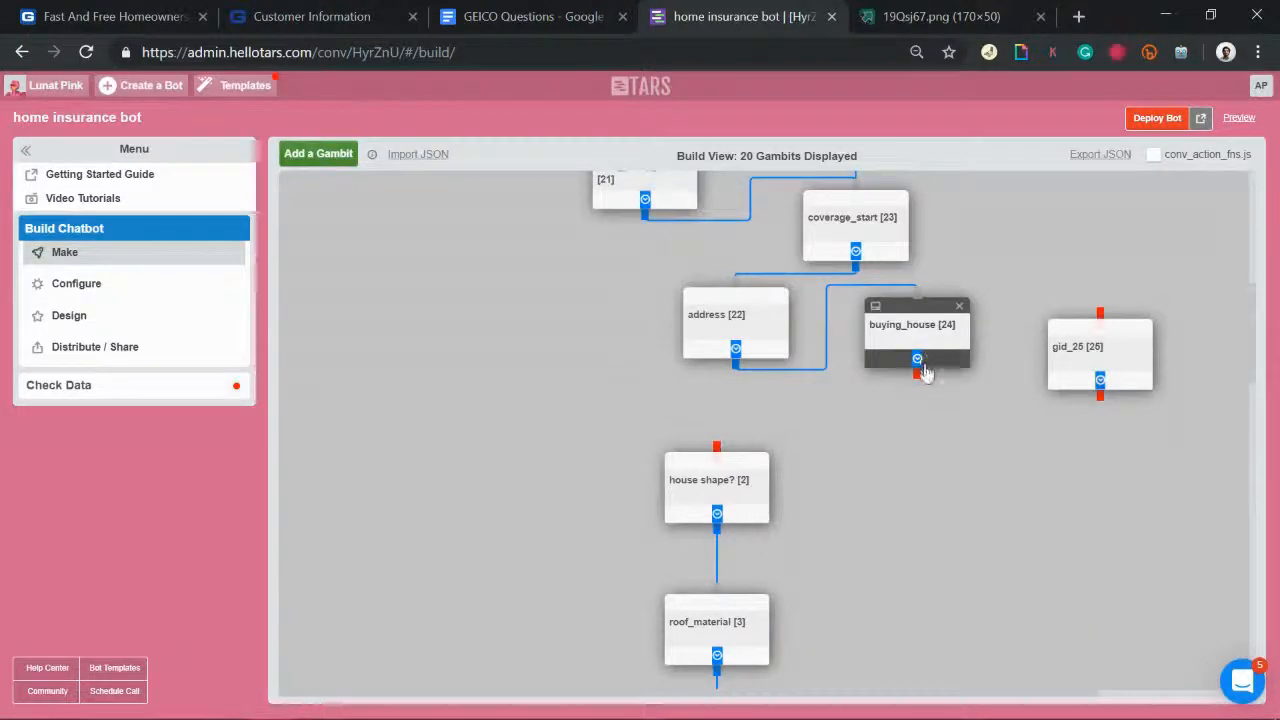
{"action": "left_click_drag", "start_coordinate": [920, 370], "coordinate": [1101, 320]}
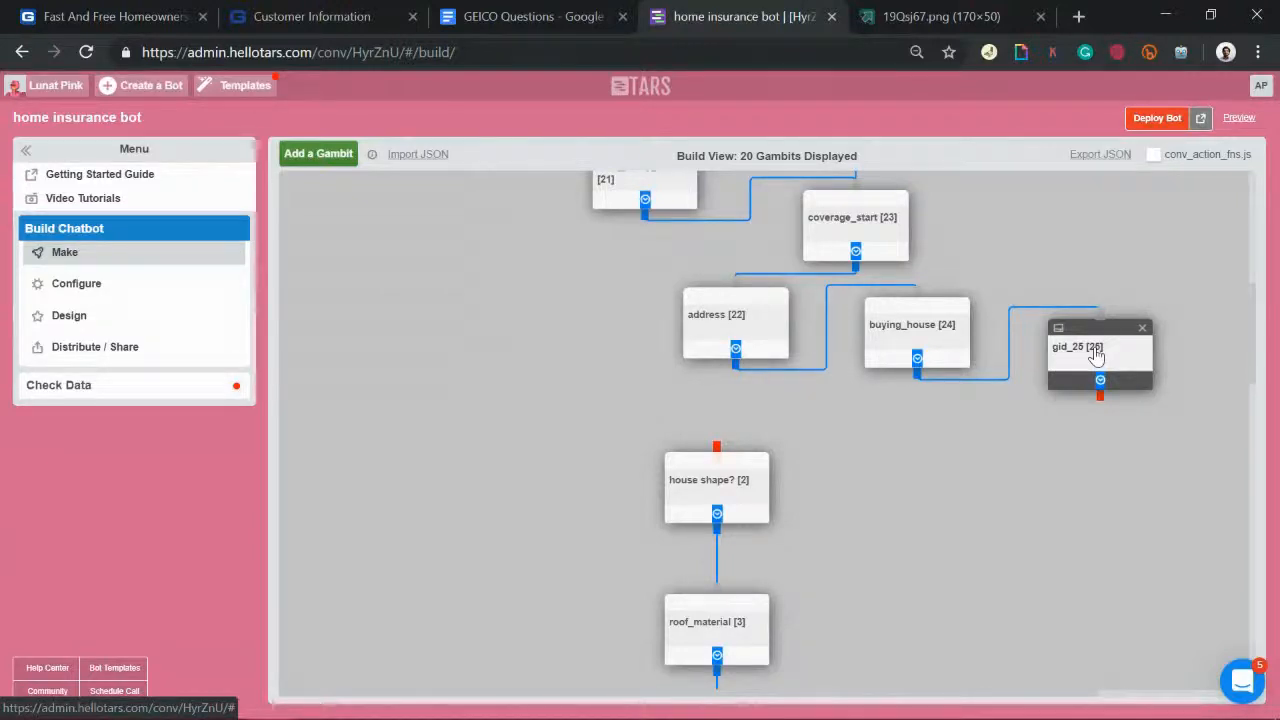
Step: Make gid_25 ask 'How old is the house?' with a Number Keyboard answer
{"action": "left_click", "coordinate": [1097, 357]}
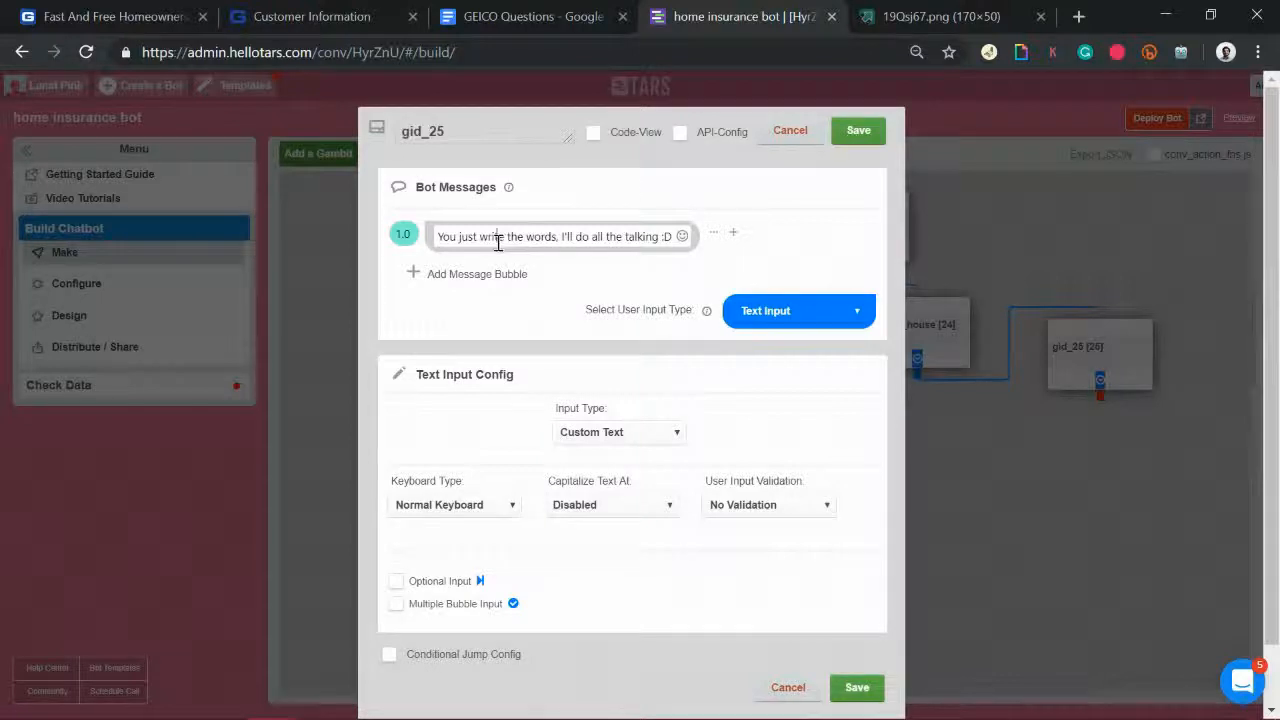
{"action": "triple_click", "coordinate": [442, 245]}
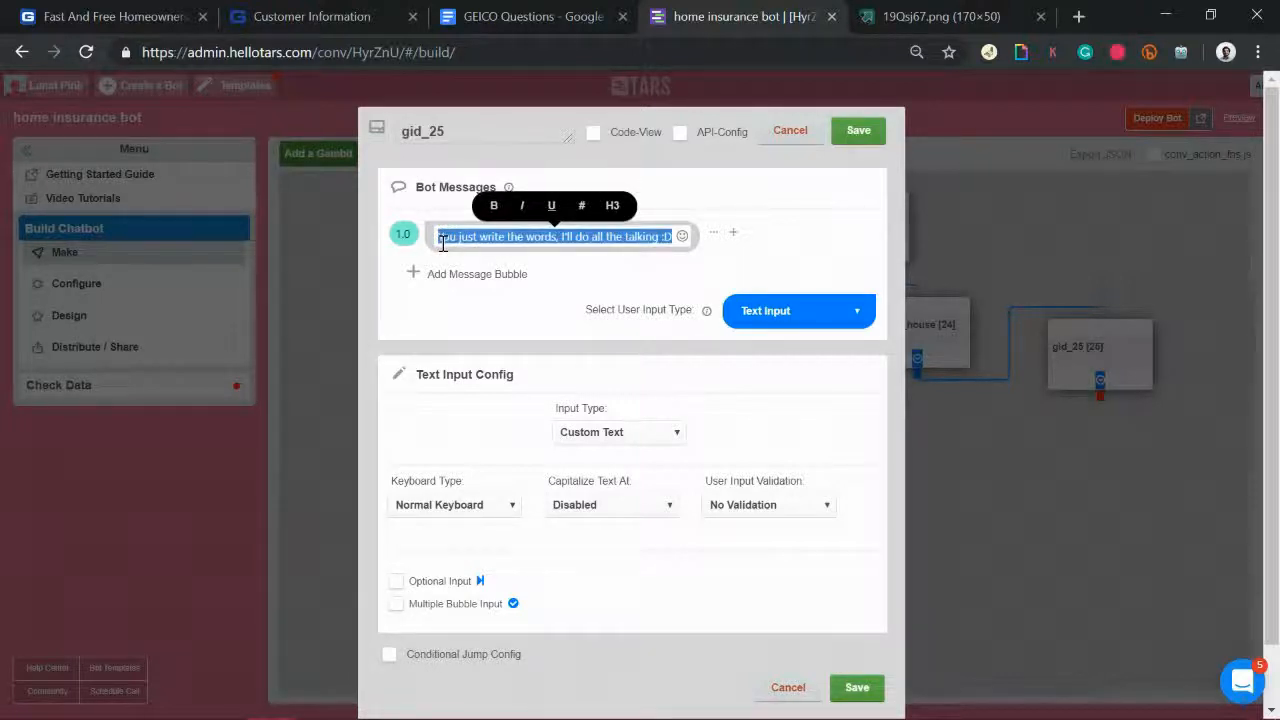
{"action": "type", "text": "How"}
{"action": "type", "text": " old"}
{"action": "type", "text": " is the house"}
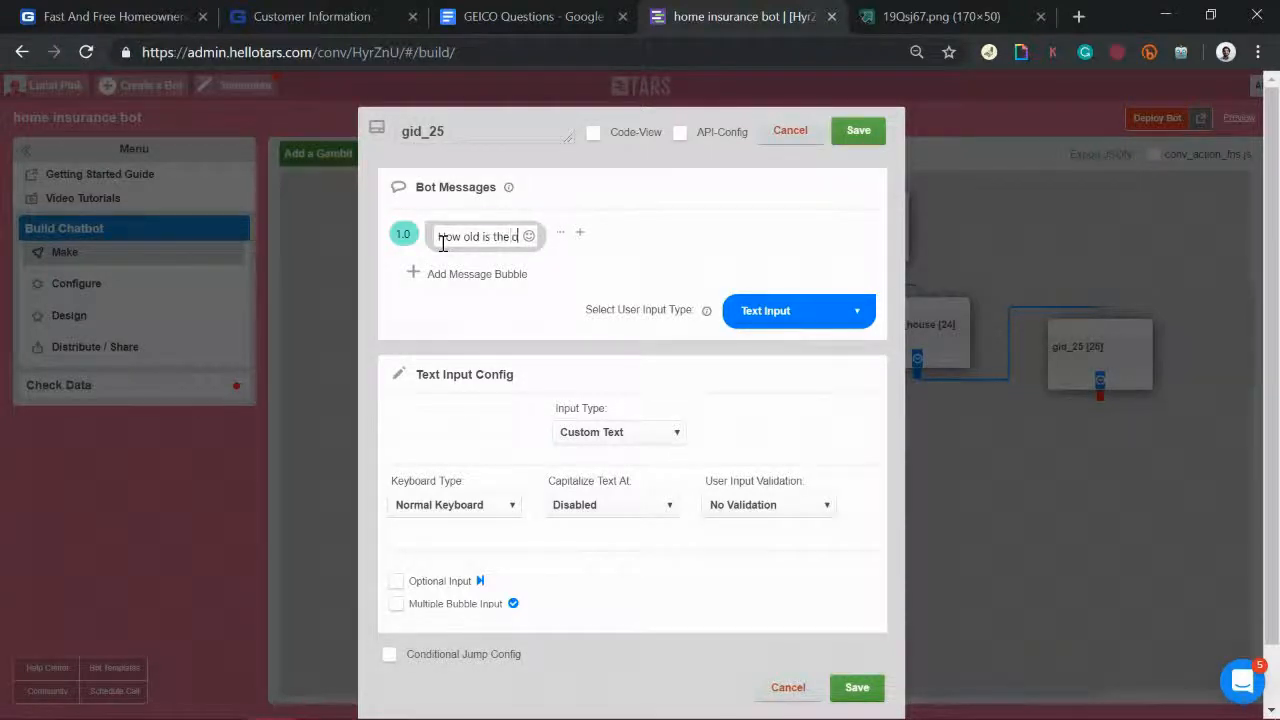
{"action": "type", "text": "?"}
{"action": "left_click", "coordinate": [463, 506]}
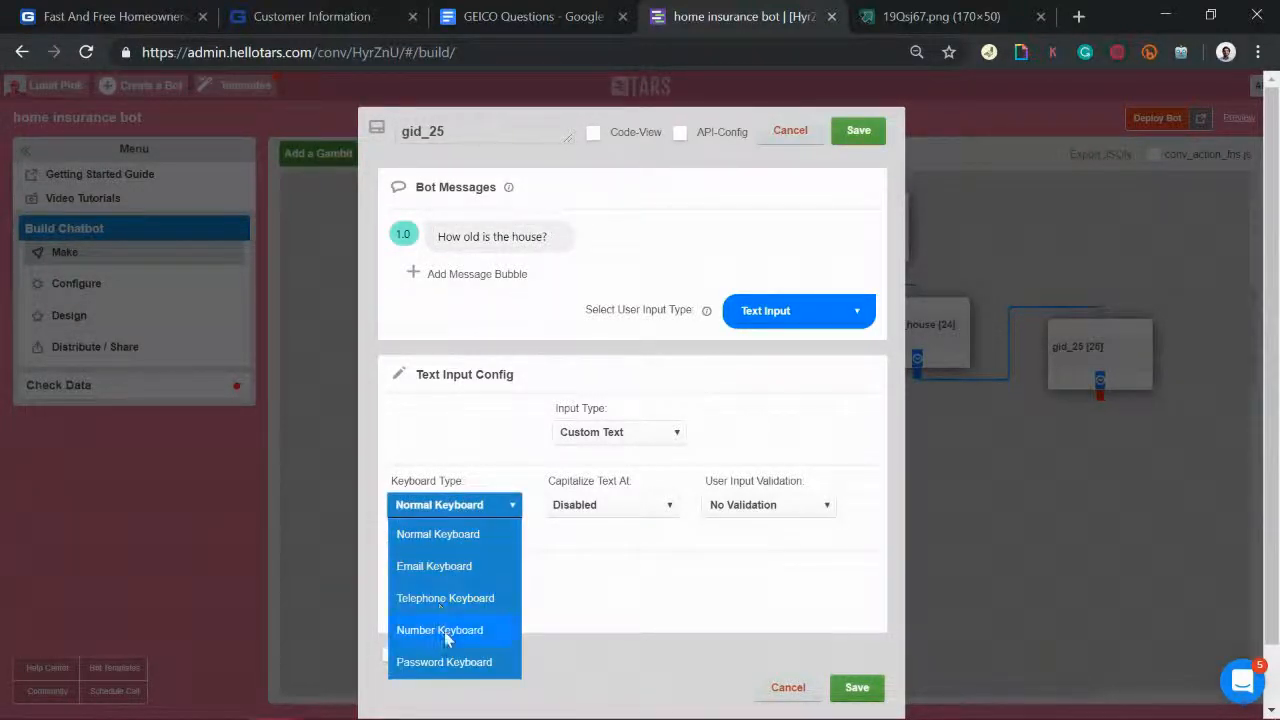
{"action": "left_click", "coordinate": [446, 632]}
{"action": "left_click_drag", "start_coordinate": [500, 276], "coordinate": [513, 360]}
{"action": "left_click", "coordinate": [450, 505]}
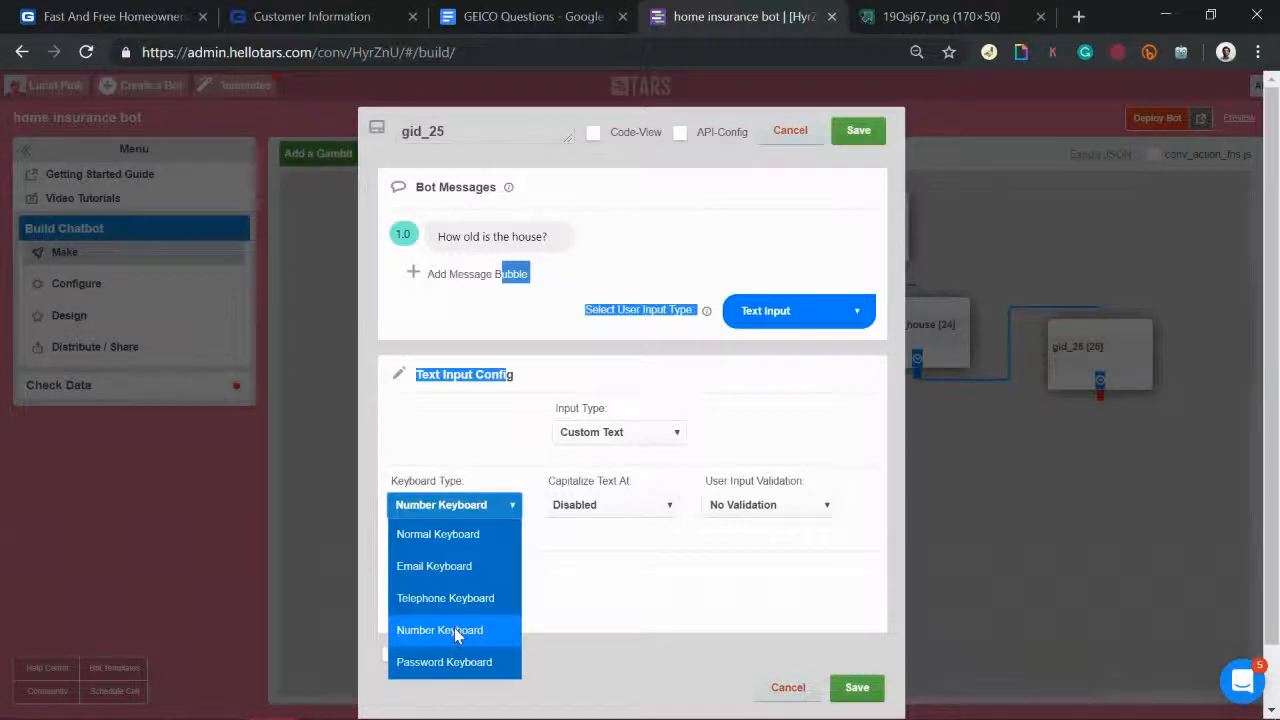
{"action": "left_click", "coordinate": [454, 627]}
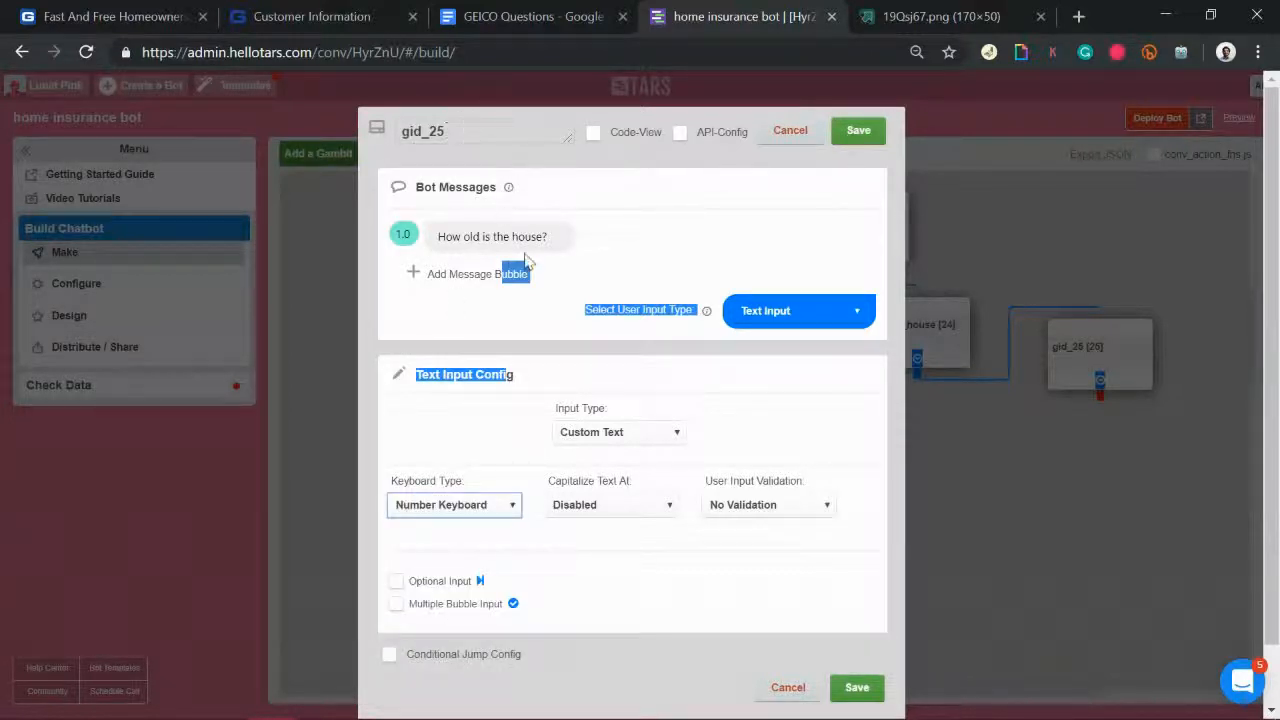
Step: Add an '(in years)' message bubble, rename the gambit house_age, and save it
{"action": "left_click", "coordinate": [480, 276]}
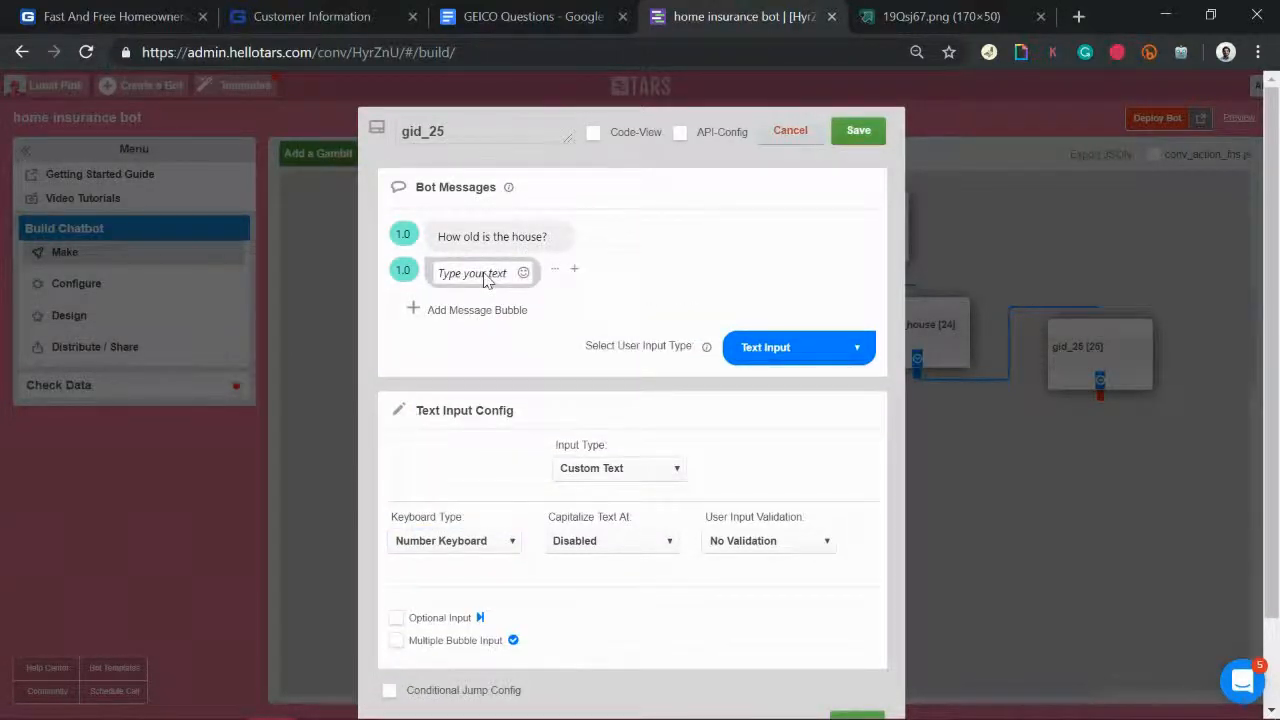
{"action": "left_click", "coordinate": [485, 276]}
{"action": "type", "text": "(in years)"}
{"action": "left_click", "coordinate": [400, 269]}
{"action": "double_click", "coordinate": [463, 136]}
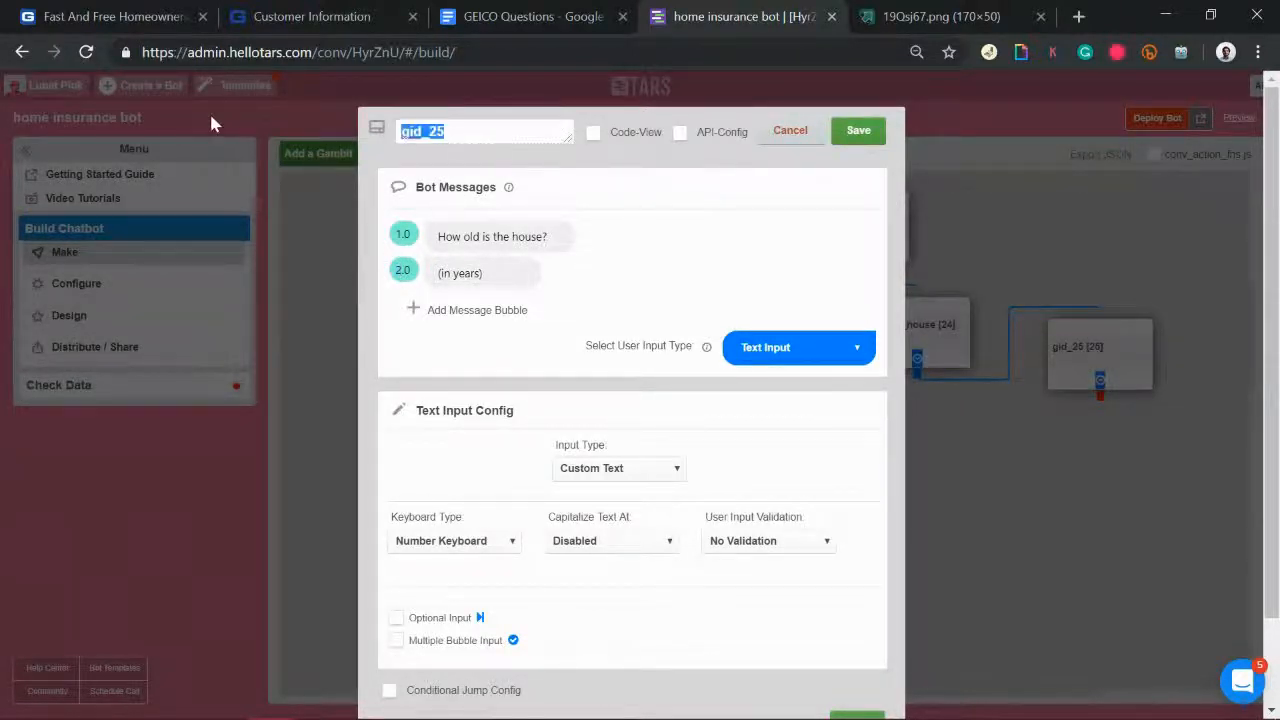
{"action": "type", "text": "house_age"}
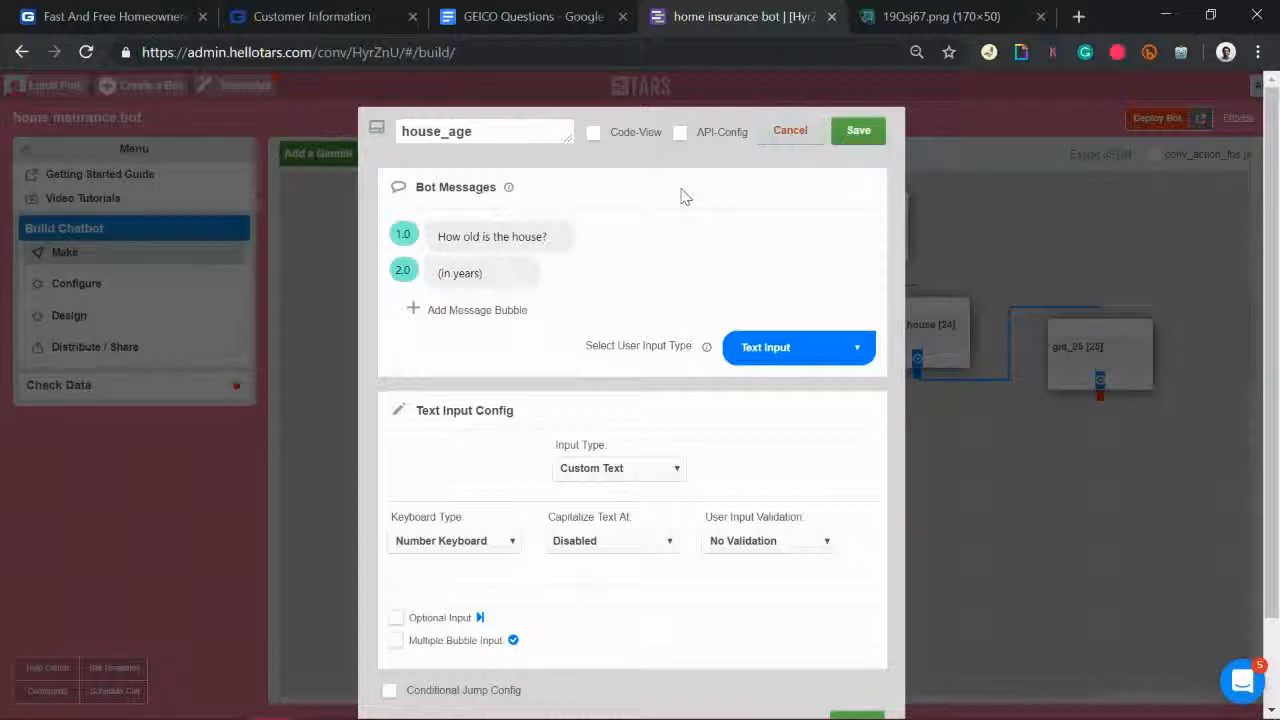
{"action": "left_click", "coordinate": [858, 131]}
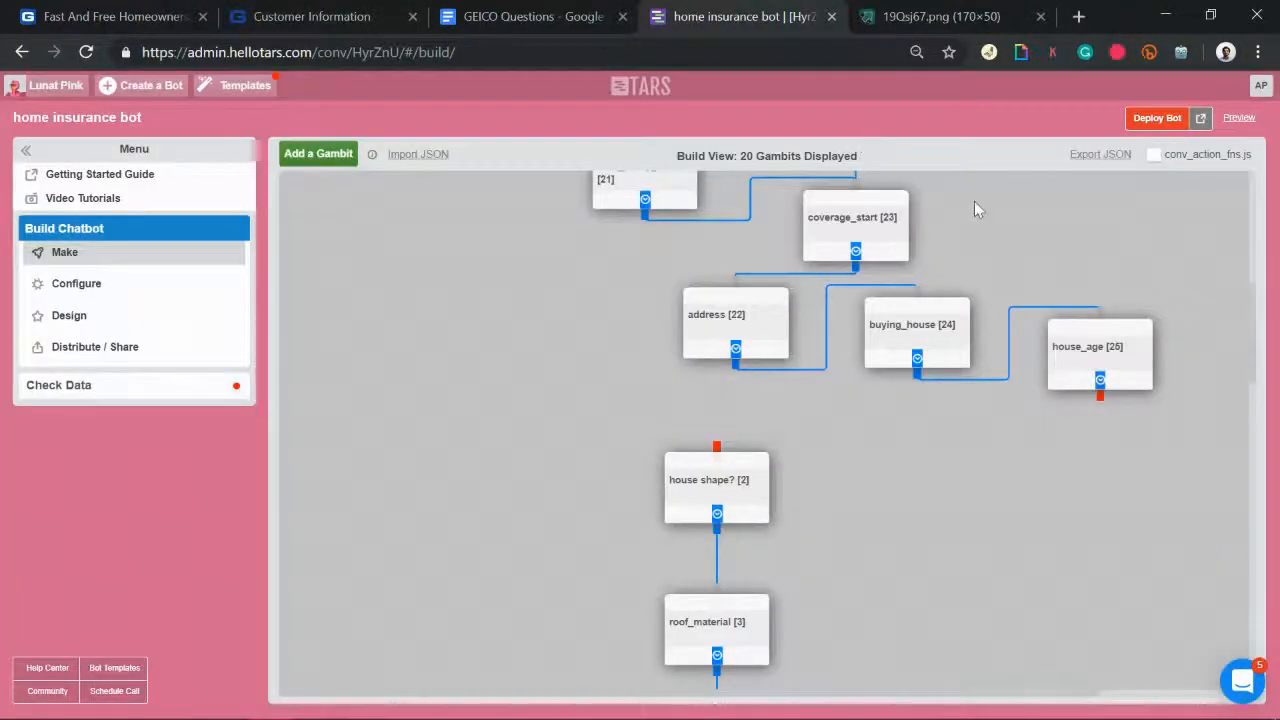
Step: Locate the Year built question in the GEICO Questions document
{"action": "left_click", "coordinate": [506, 16]}
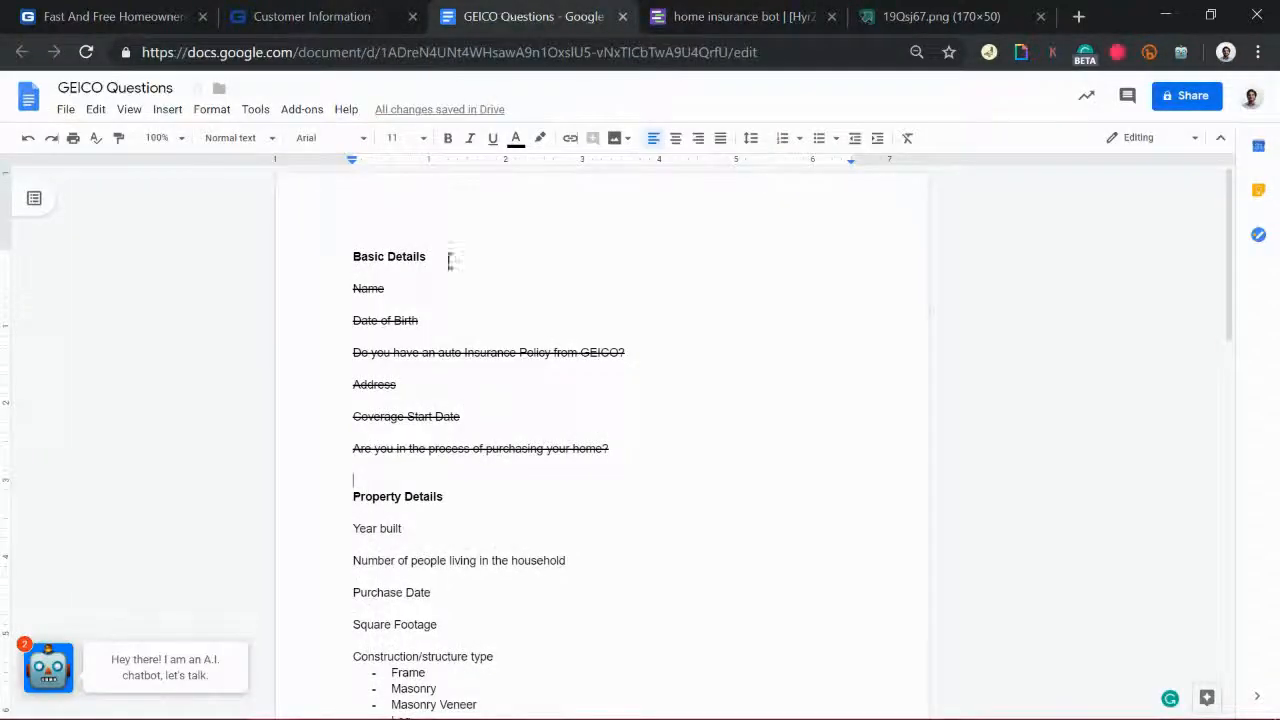
{"action": "scroll", "coordinate": [461, 437], "scroll_direction": "down", "scroll_amount": 1}
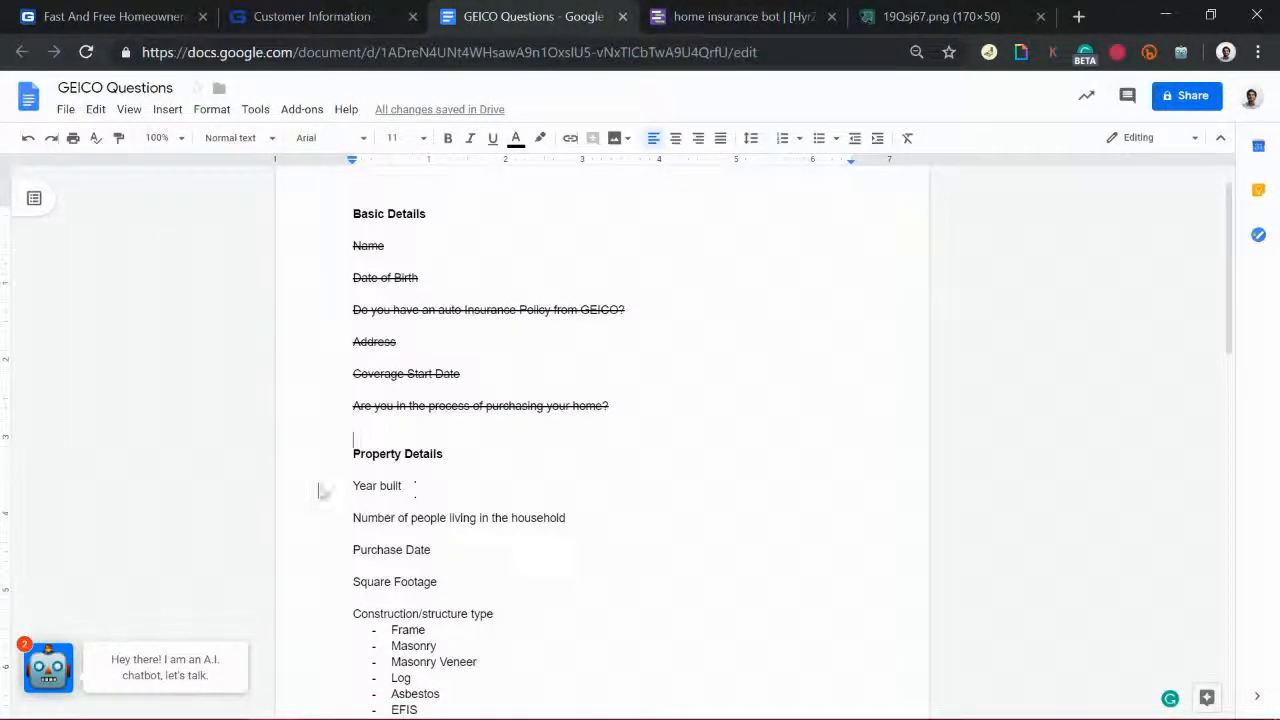
{"action": "left_click", "coordinate": [267, 491]}
{"action": "left_click", "coordinate": [727, 12]}
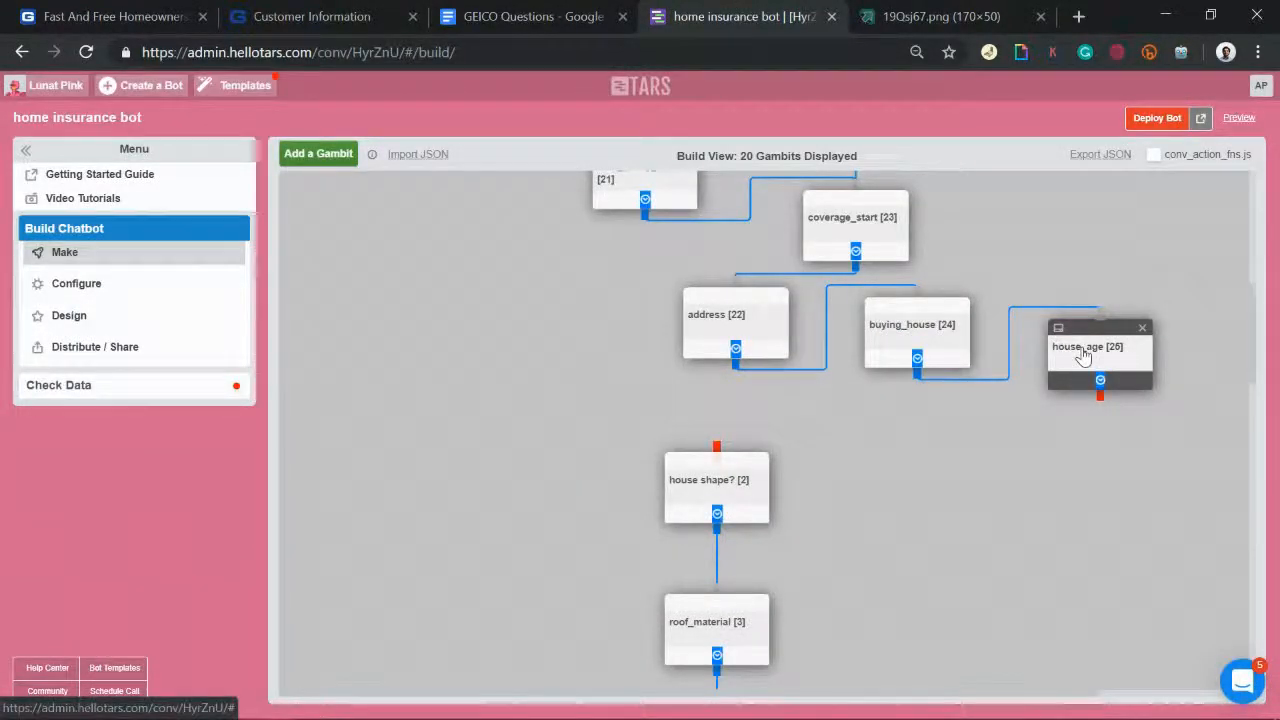
Step: Reword house_age to 'In what year, was the house built?' and remove the '(in years)' bubble
{"action": "left_click", "coordinate": [1083, 356]}
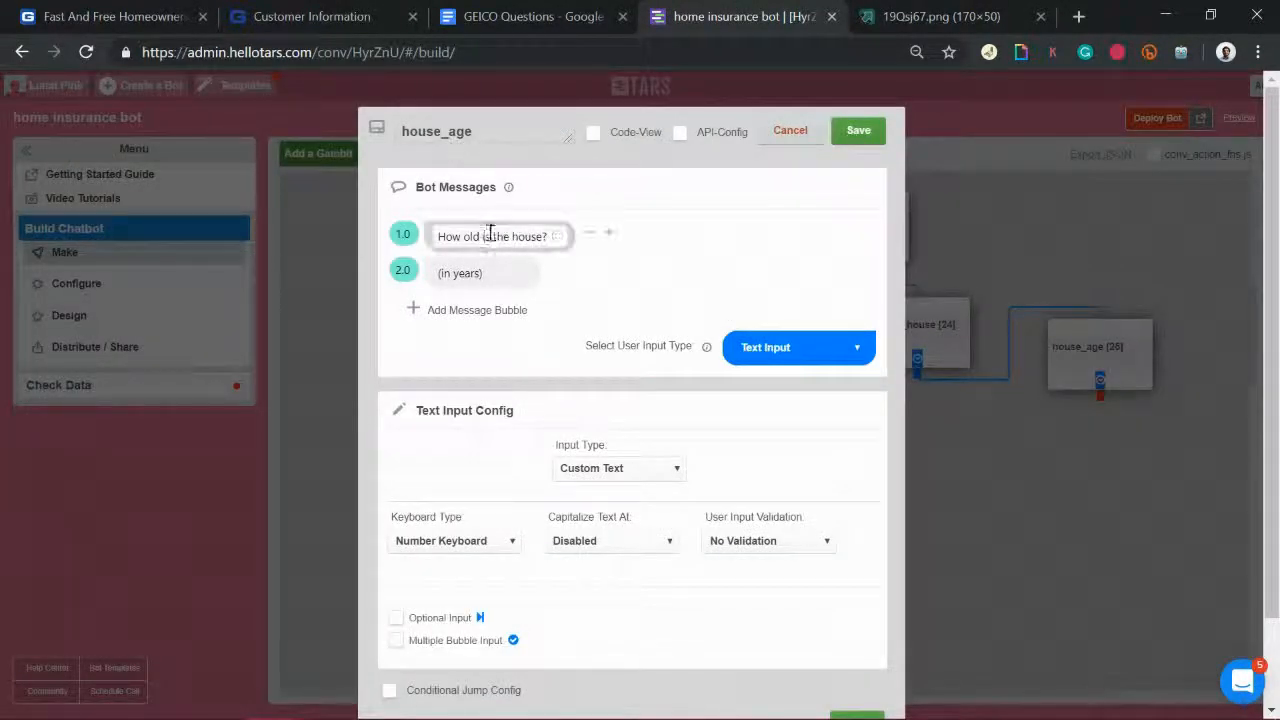
{"action": "triple_click", "coordinate": [451, 237]}
{"action": "key", "text": "BackSpace"}
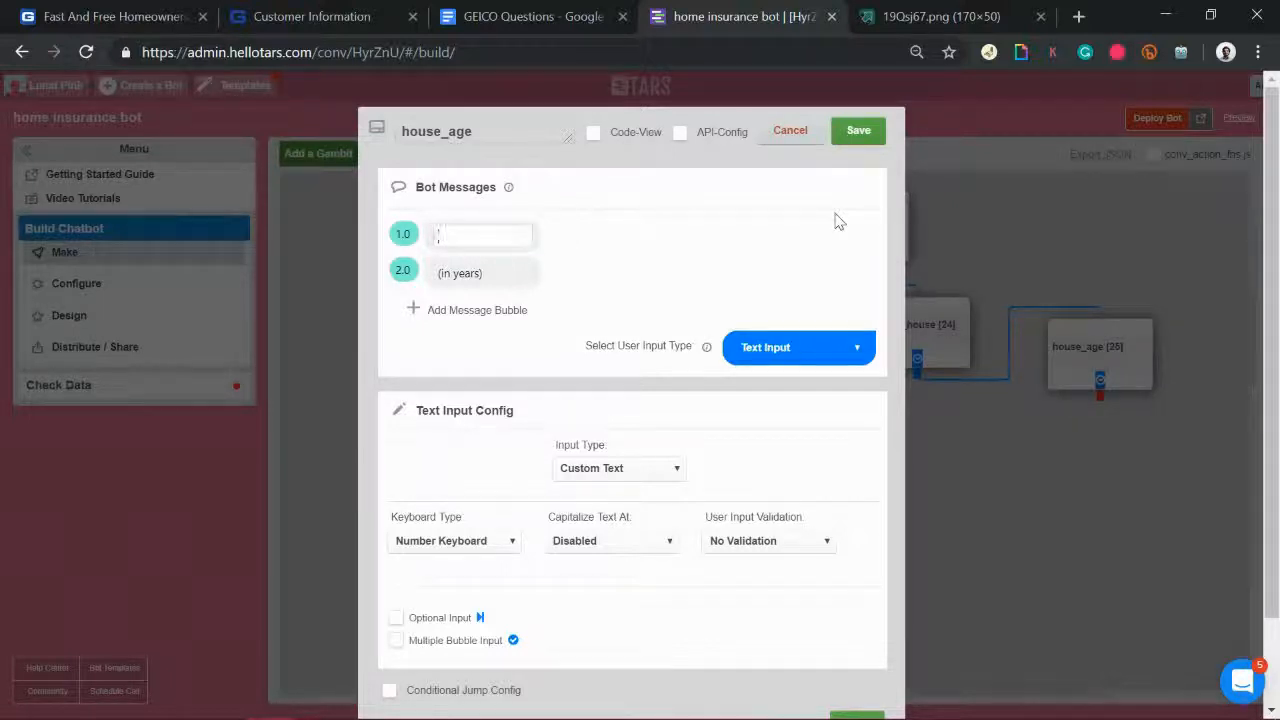
{"action": "type", "text": "In what year, was"}
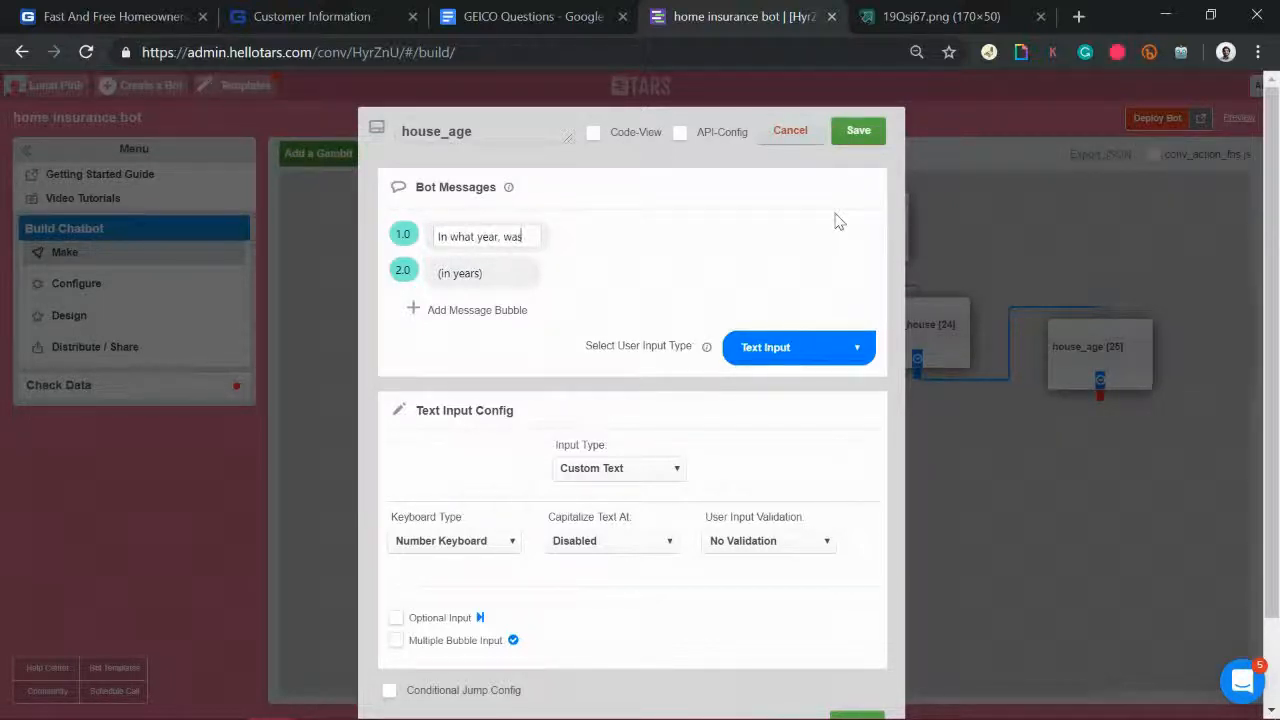
{"action": "type", "text": " the house built?"}
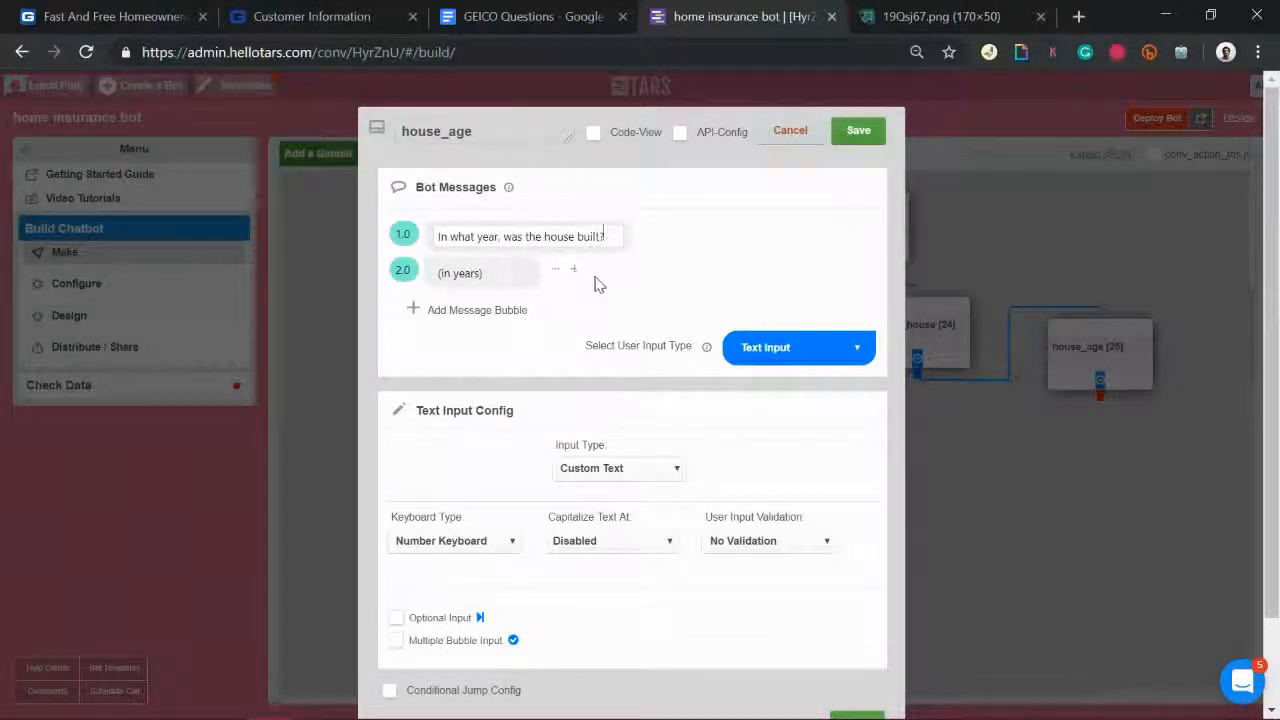
{"action": "left_click", "coordinate": [575, 272]}
{"action": "left_click", "coordinate": [633, 272]}
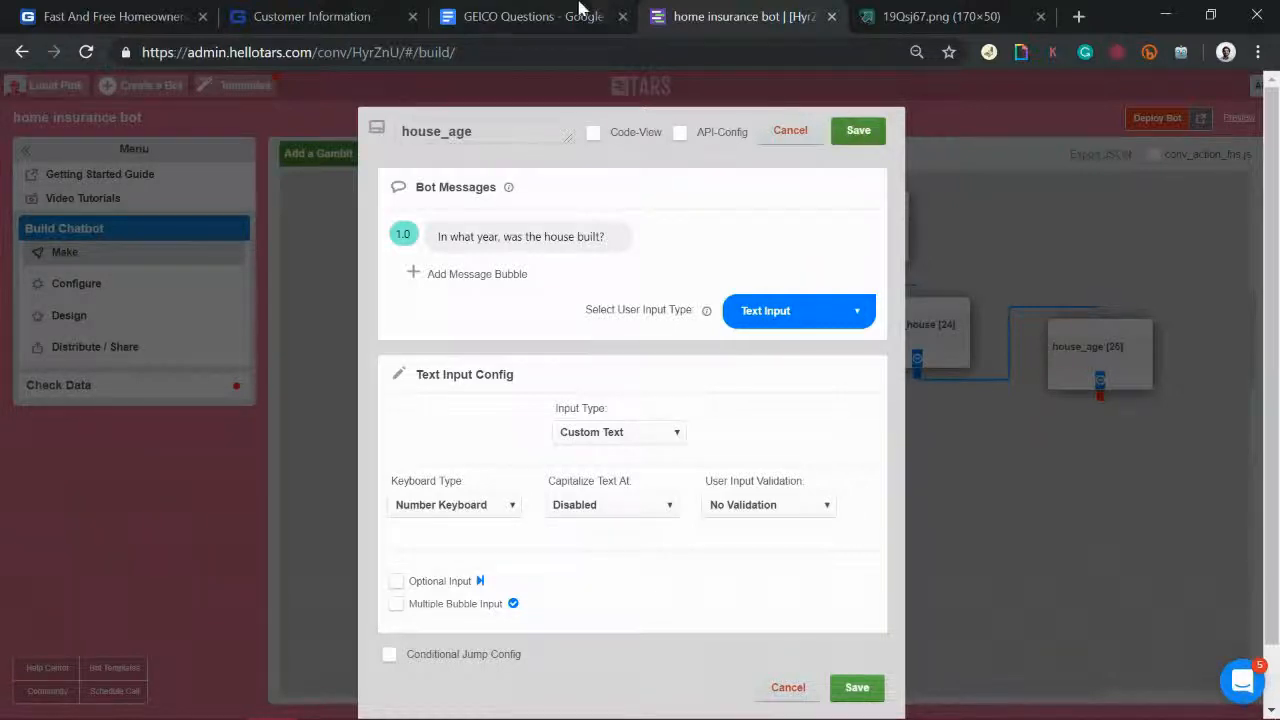
{"action": "left_click", "coordinate": [540, 16]}
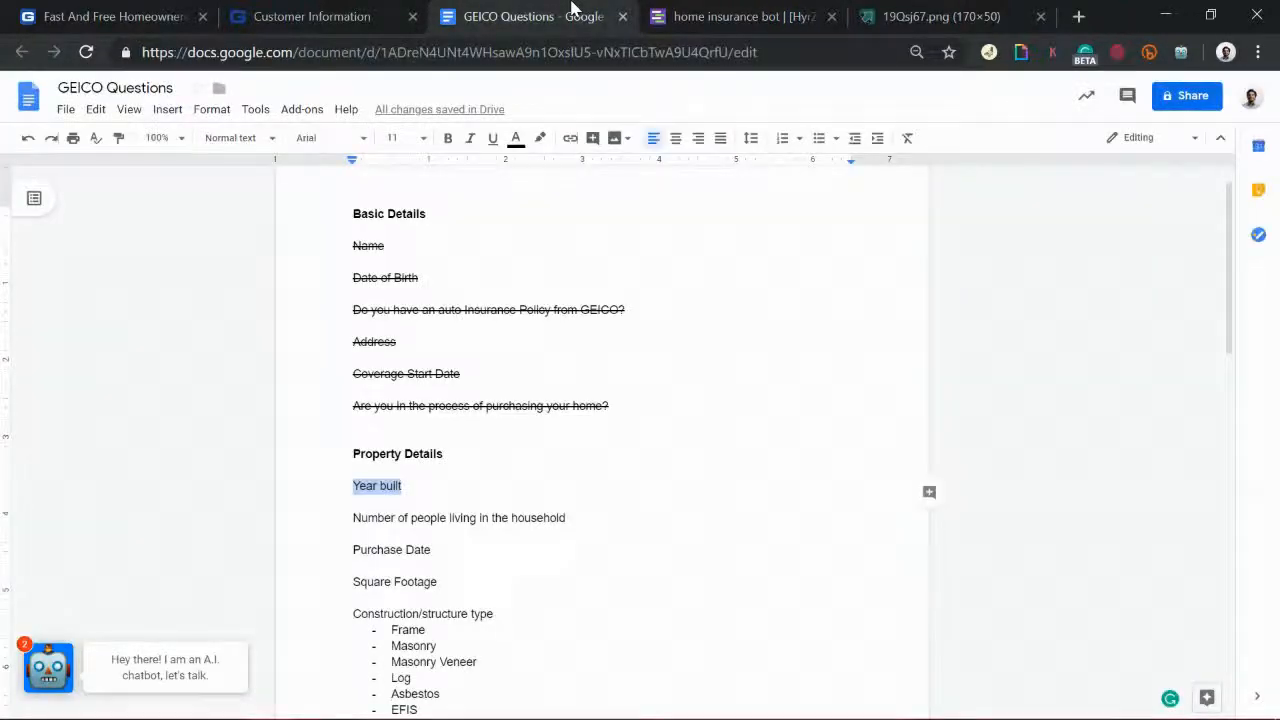
Step: Highlight Number of people through Construction/structure type in the doc, then return to TARS
{"action": "left_click", "coordinate": [436, 499]}
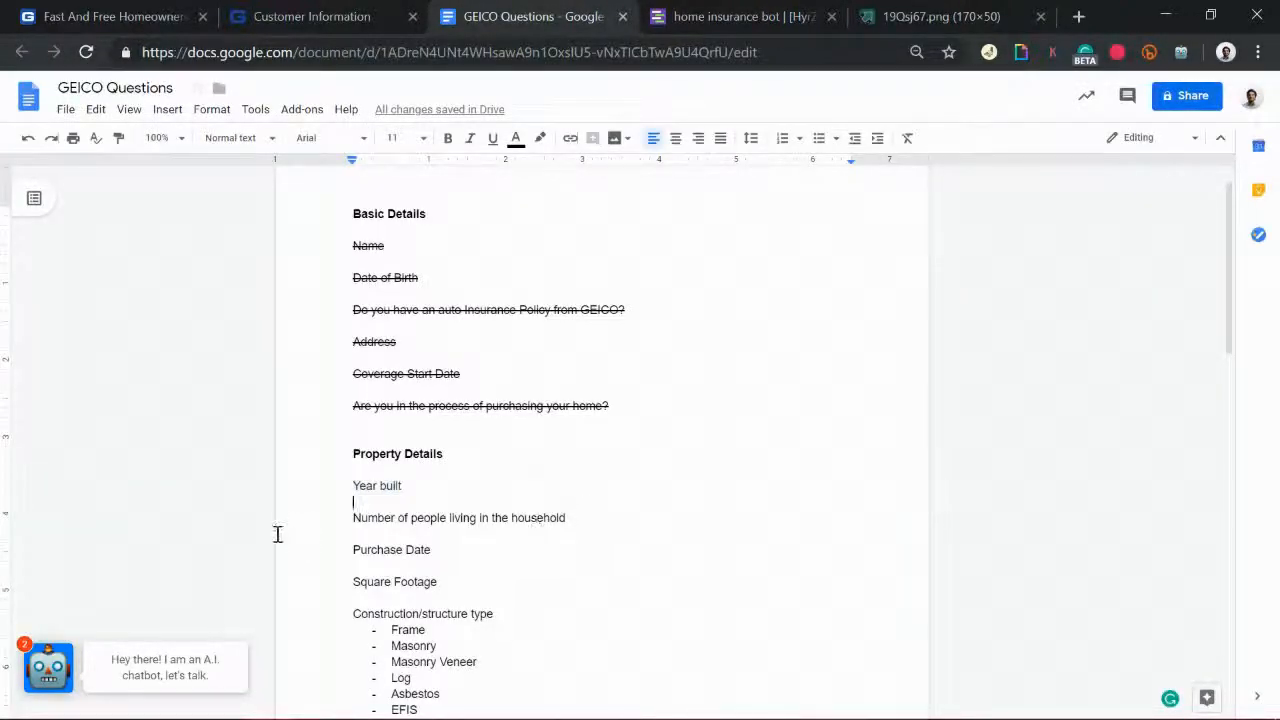
{"action": "left_click_drag", "start_coordinate": [347, 517], "coordinate": [490, 615]}
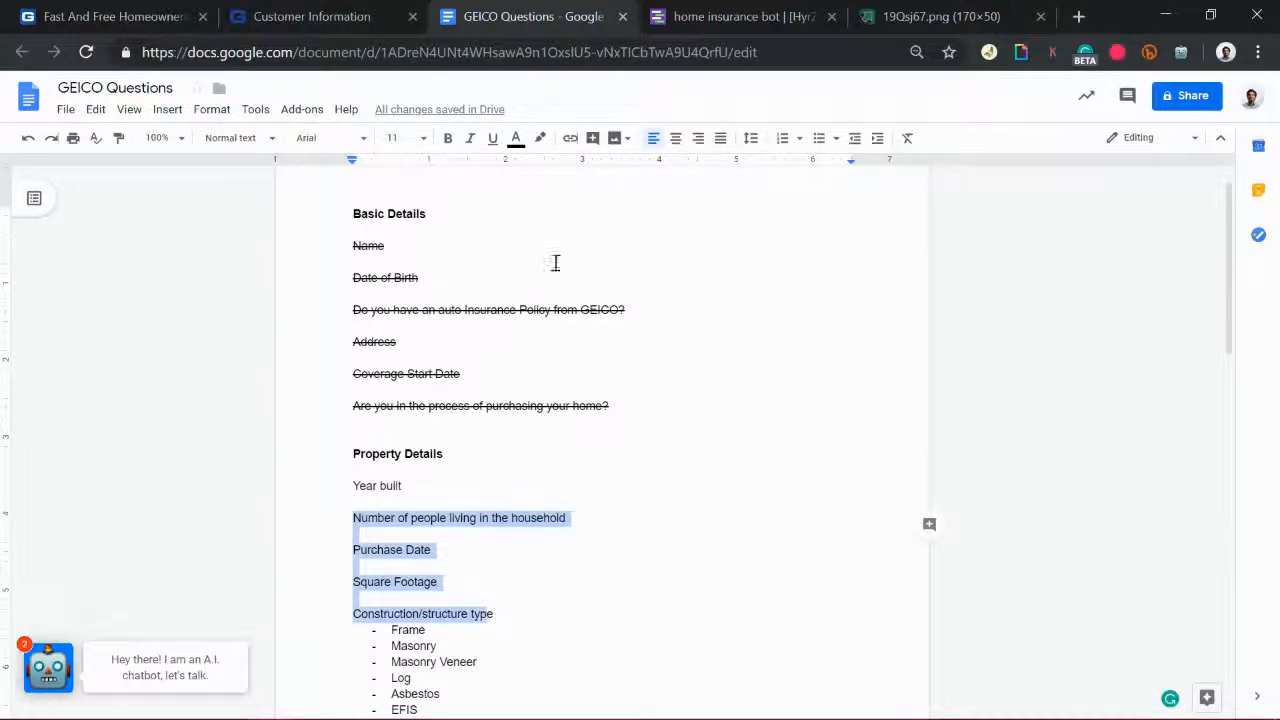
{"action": "left_click", "coordinate": [676, 14]}
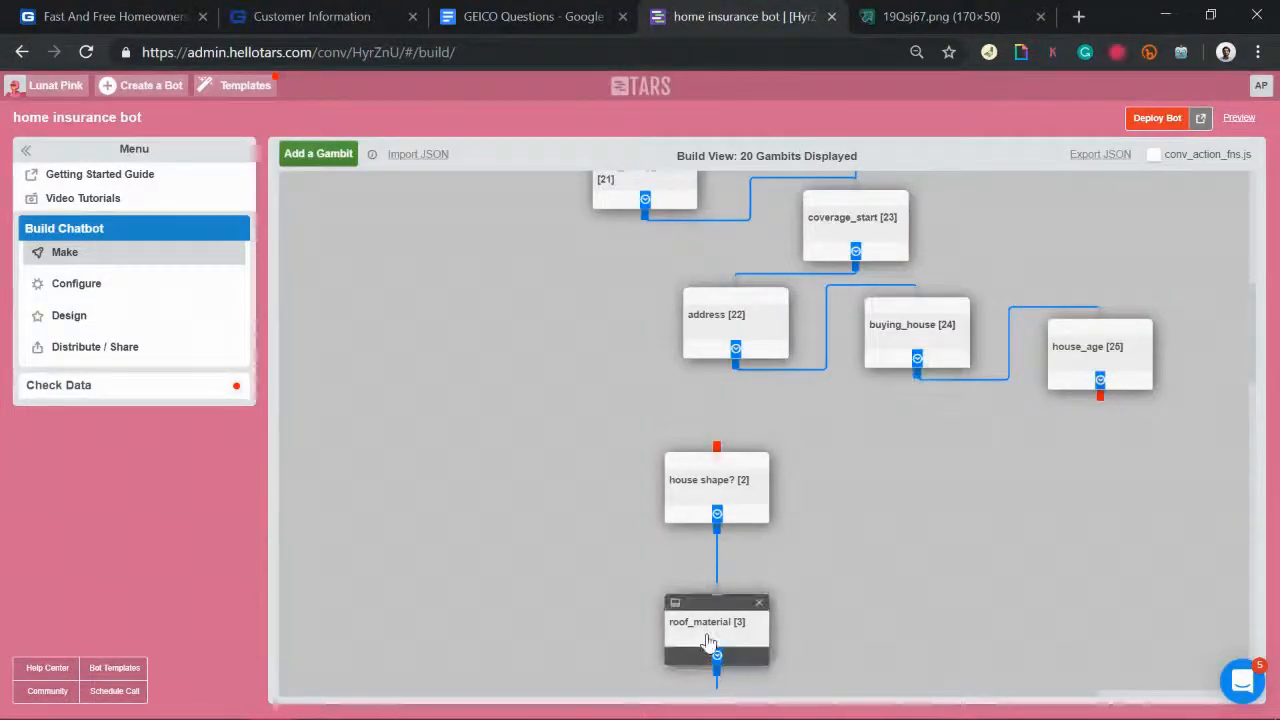
Step: Shift roof_material and house shape? lower, add gid_26 below house_age, and link house_age to it
{"action": "left_click_drag", "start_coordinate": [711, 645], "coordinate": [716, 719]}
{"action": "left_click_drag", "start_coordinate": [743, 503], "coordinate": [740, 635]}
{"action": "left_click", "coordinate": [318, 154]}
{"action": "left_click_drag", "start_coordinate": [351, 242], "coordinate": [561, 435]}
{"action": "mouse_move", "coordinate": [545, 490]}
{"action": "left_mouse_down"}
{"action": "mouse_move", "coordinate": [515, 478]}
{"action": "mouse_move", "coordinate": [542, 492]}
{"action": "left_mouse_up"}
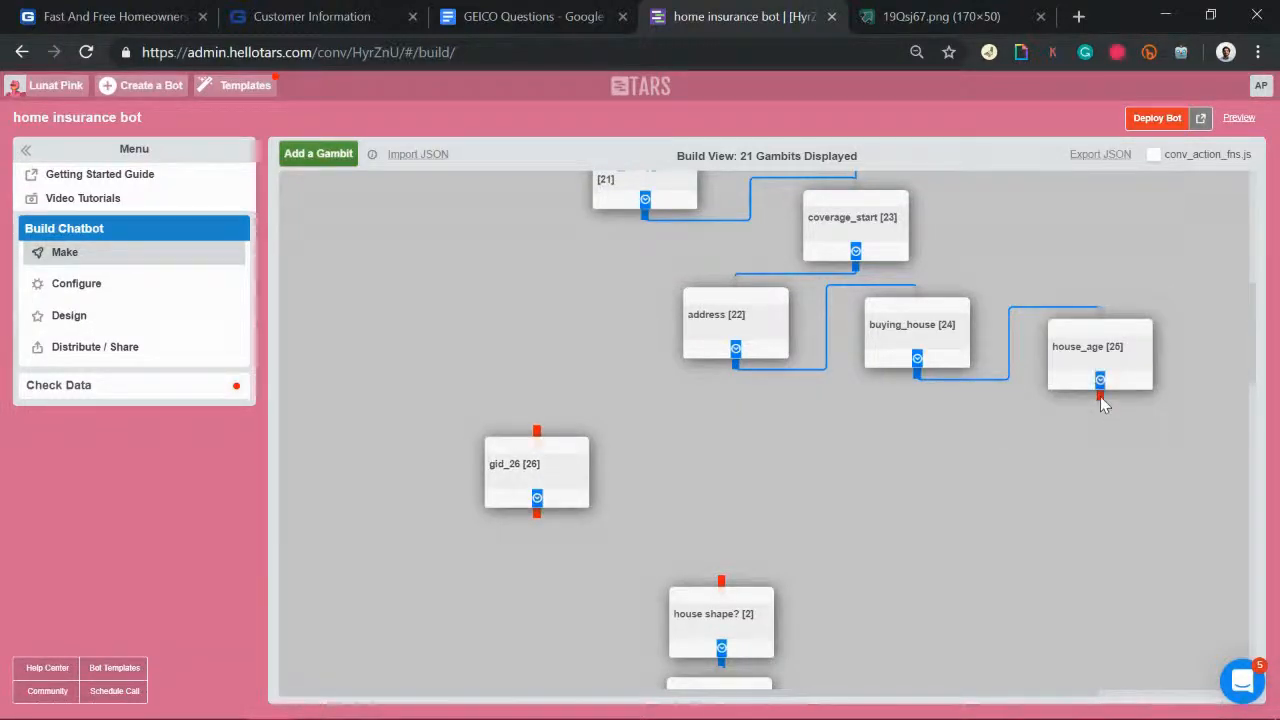
{"action": "left_click_drag", "start_coordinate": [1100, 392], "coordinate": [540, 440]}
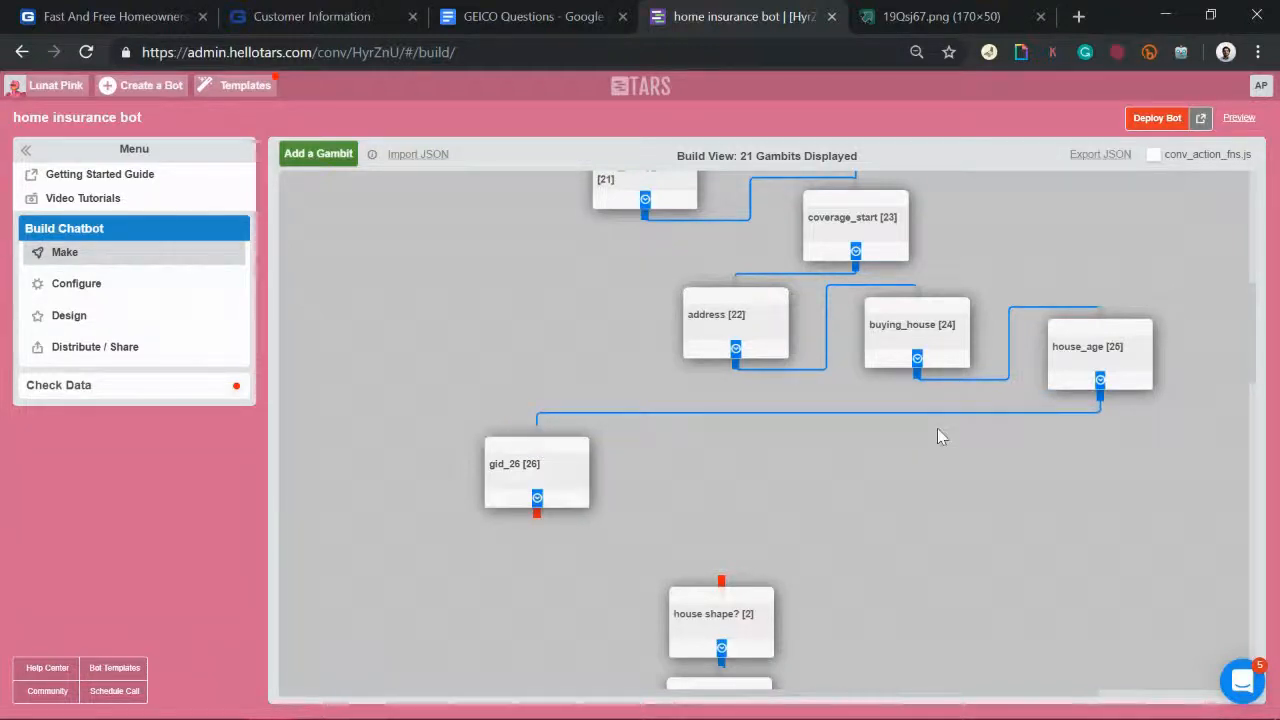
{"action": "scroll", "coordinate": [900, 300], "scroll_direction": "up", "scroll_amount": 1}
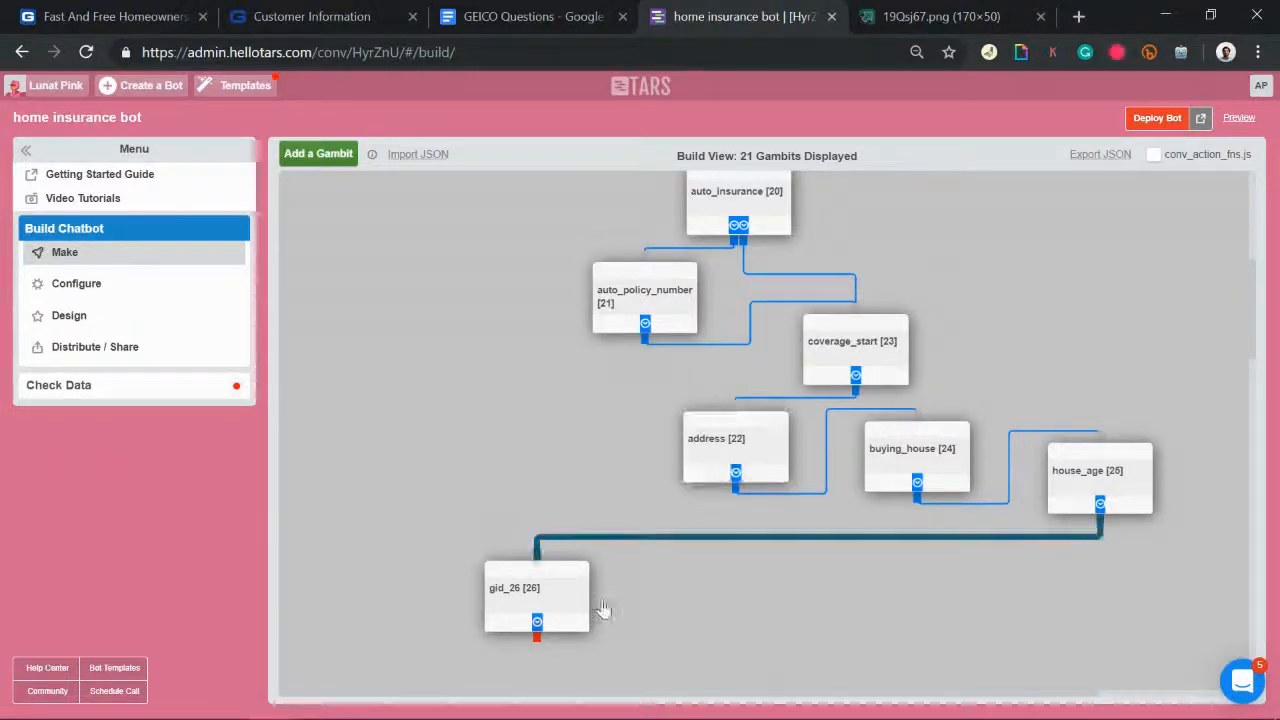
{"action": "left_click", "coordinate": [560, 10]}
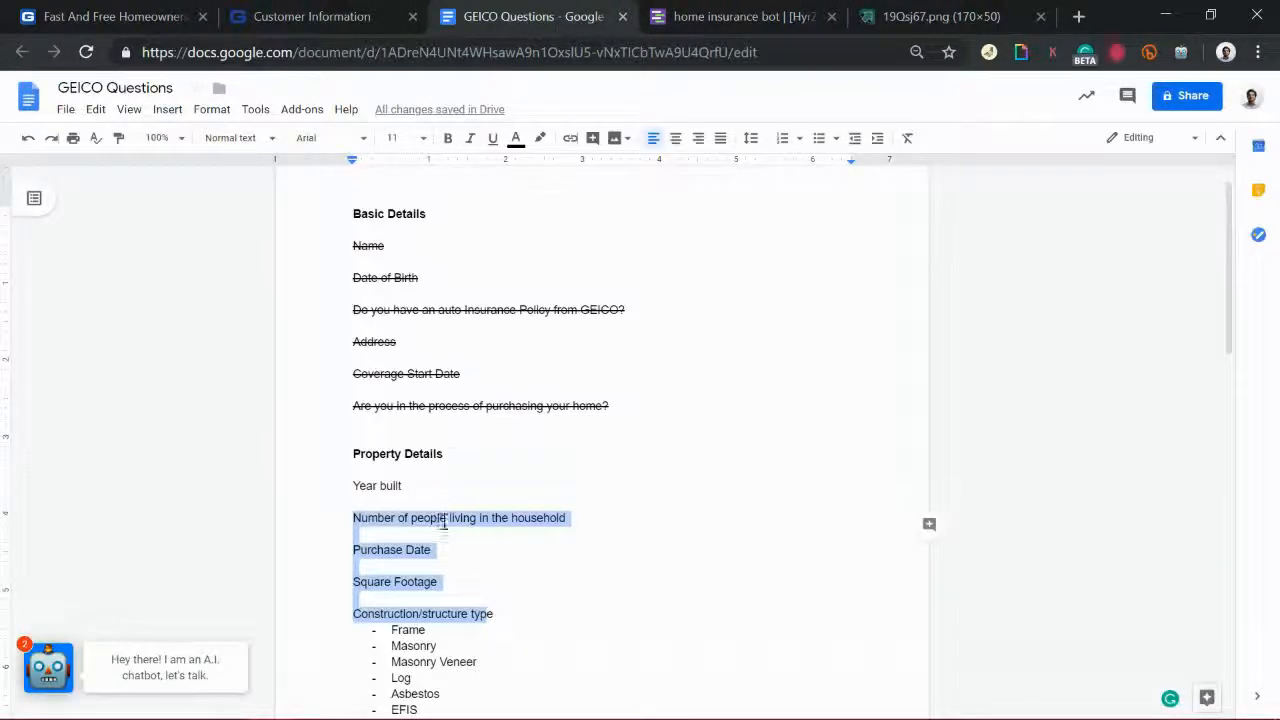
{"action": "left_click", "coordinate": [780, 12]}
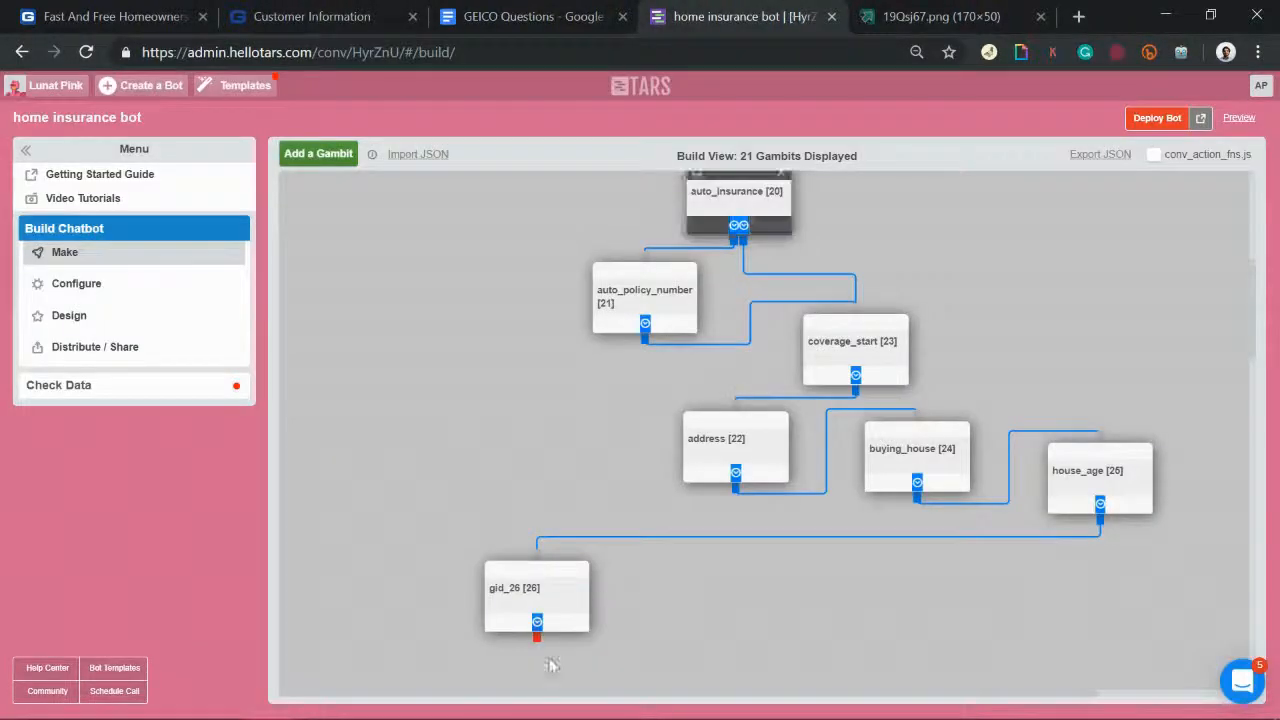
Step: Rename gid_26 to number_of_people and have it ask 'How many people live in the house?'
{"action": "left_click", "coordinate": [518, 612]}
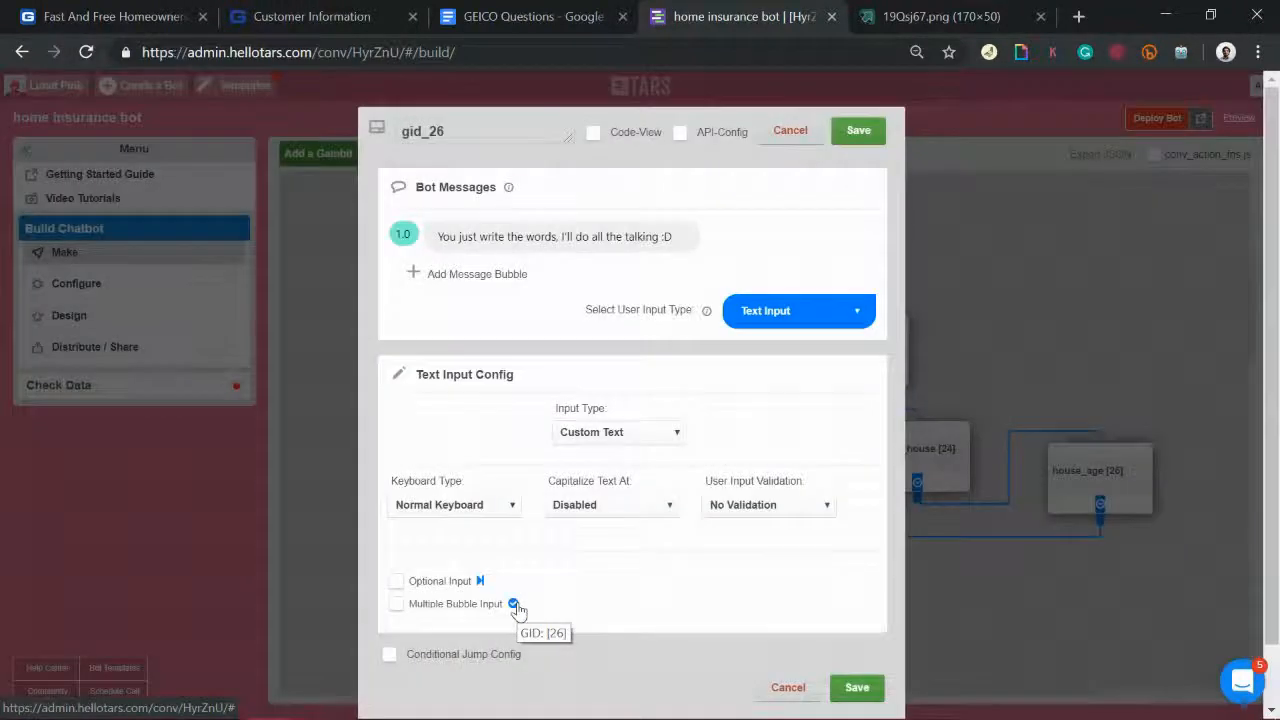
{"action": "double_click", "coordinate": [480, 130]}
{"action": "type", "text": "number_of_people"}
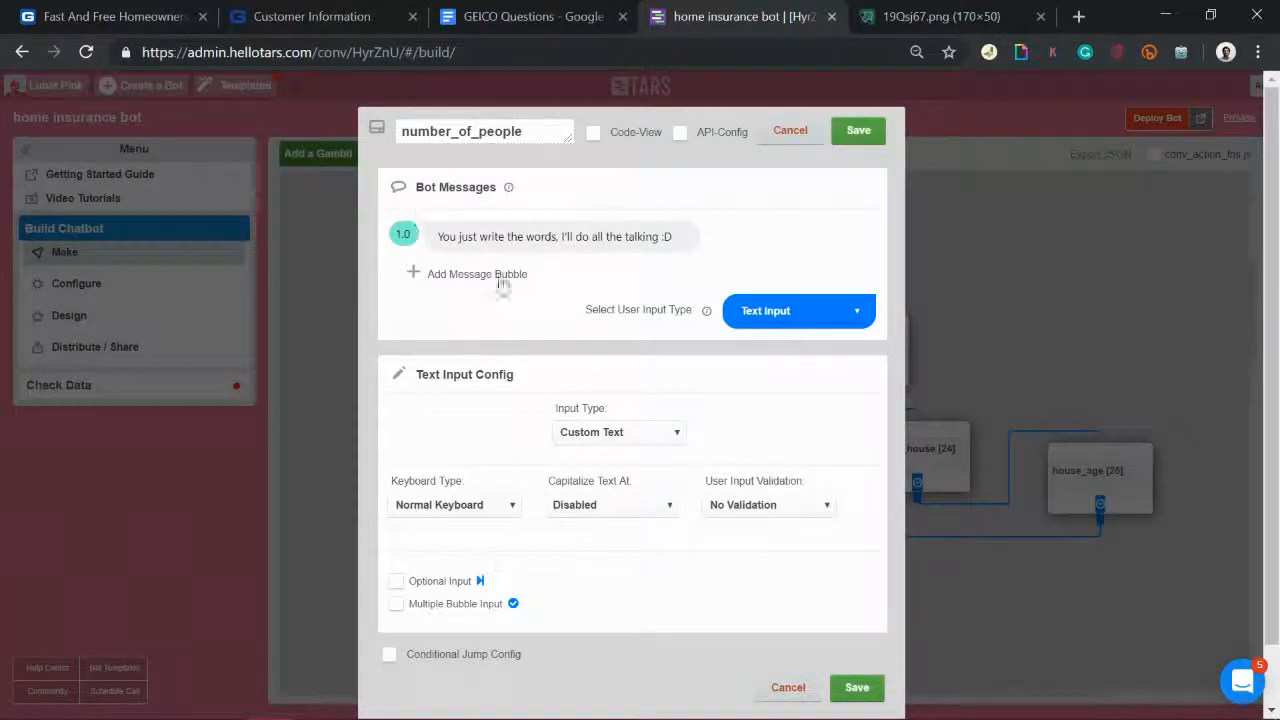
{"action": "triple_click", "coordinate": [500, 237]}
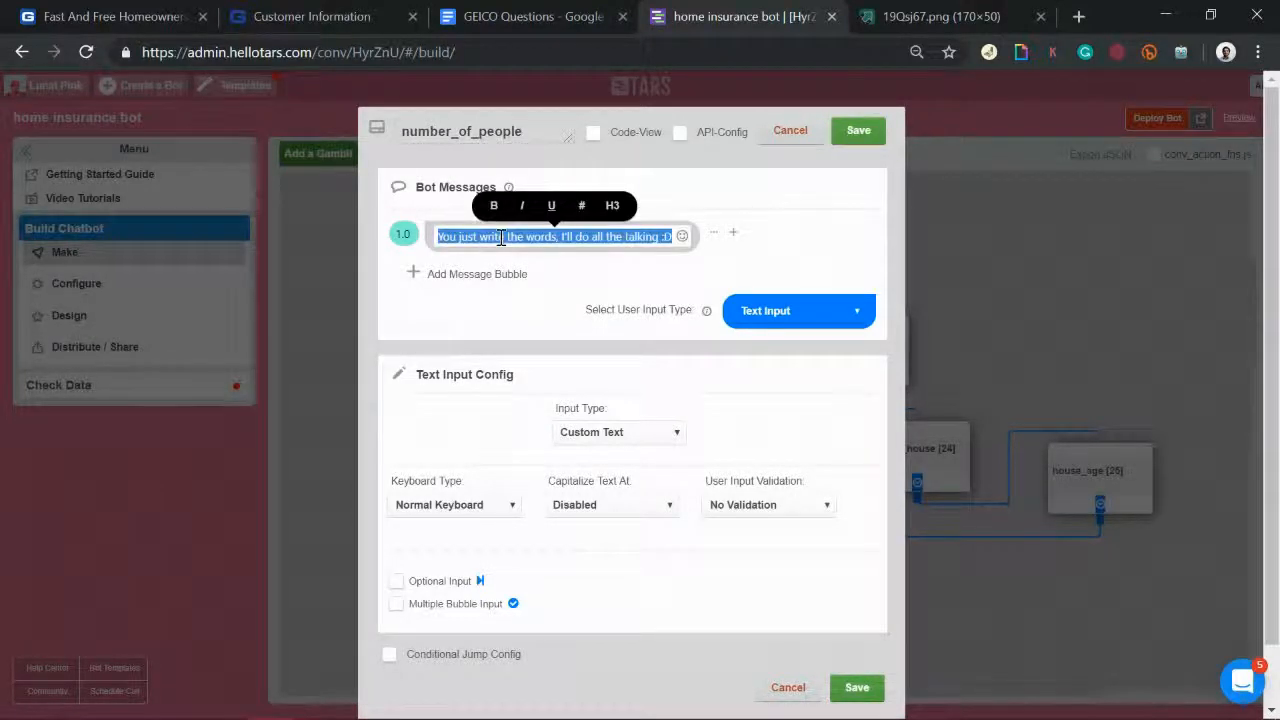
{"action": "type", "text": "Thanks"}
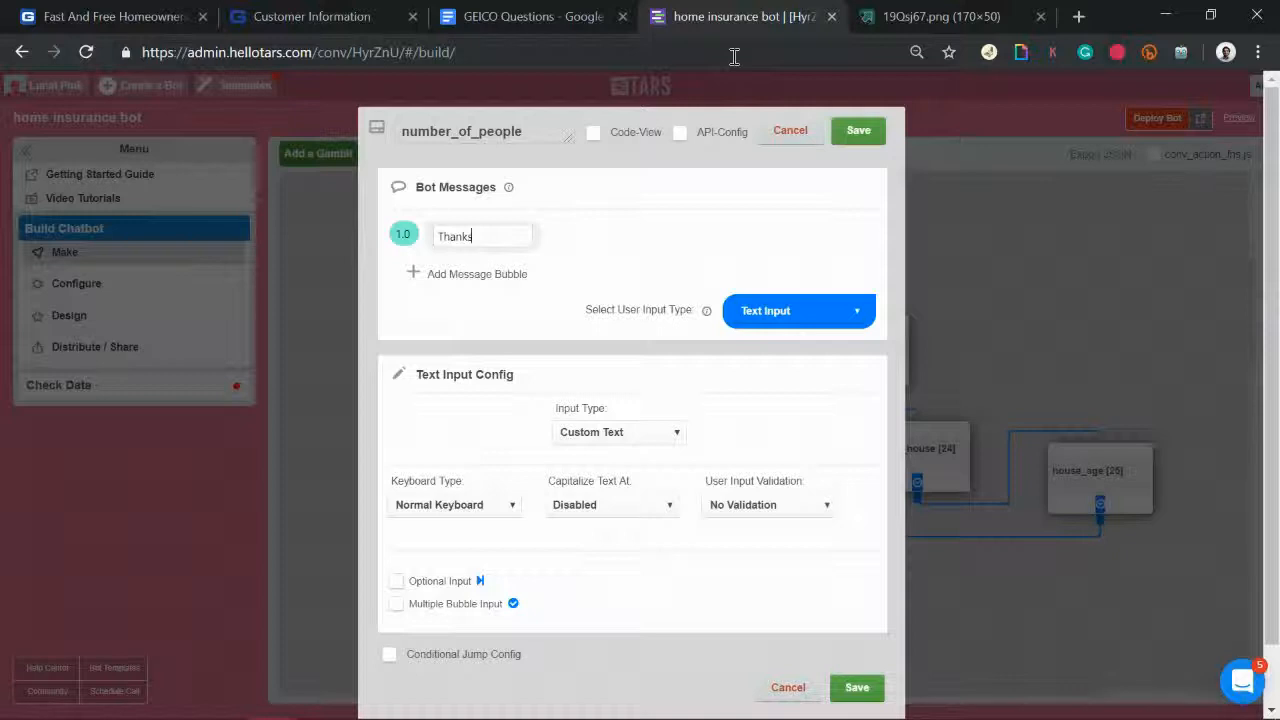
{"action": "left_click", "coordinate": [484, 275]}
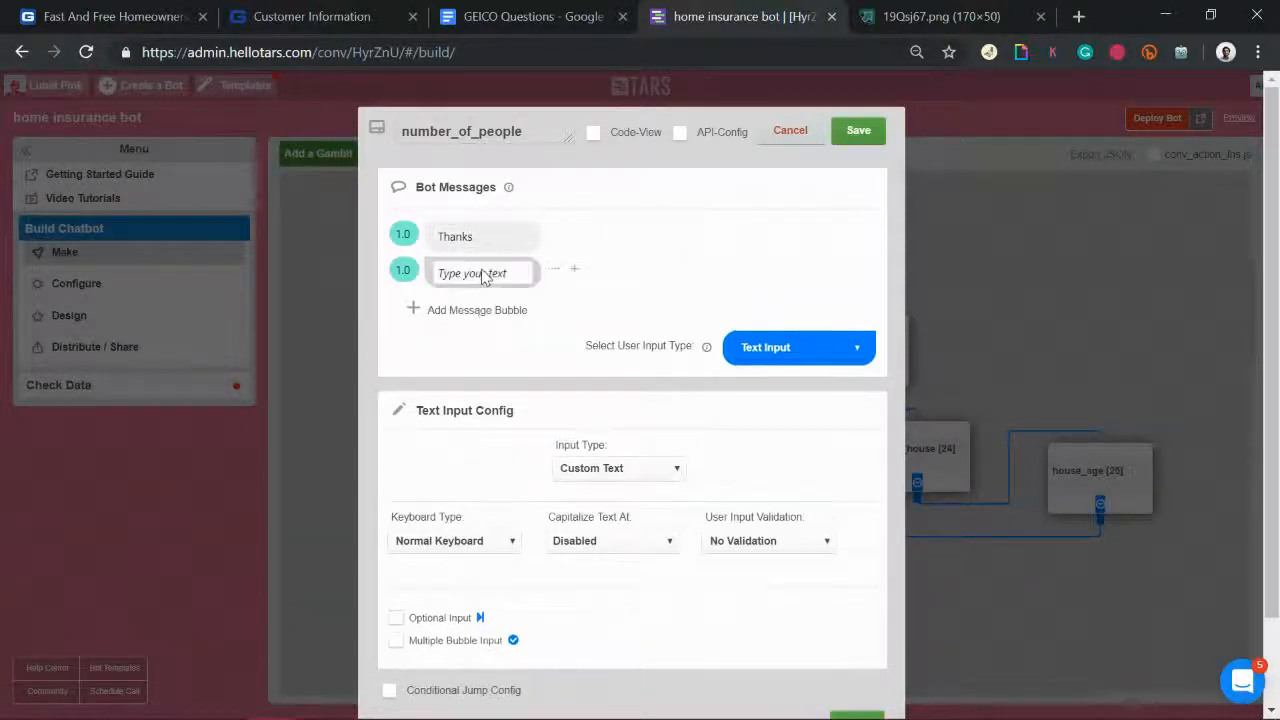
{"action": "type", "text": "How many people"}
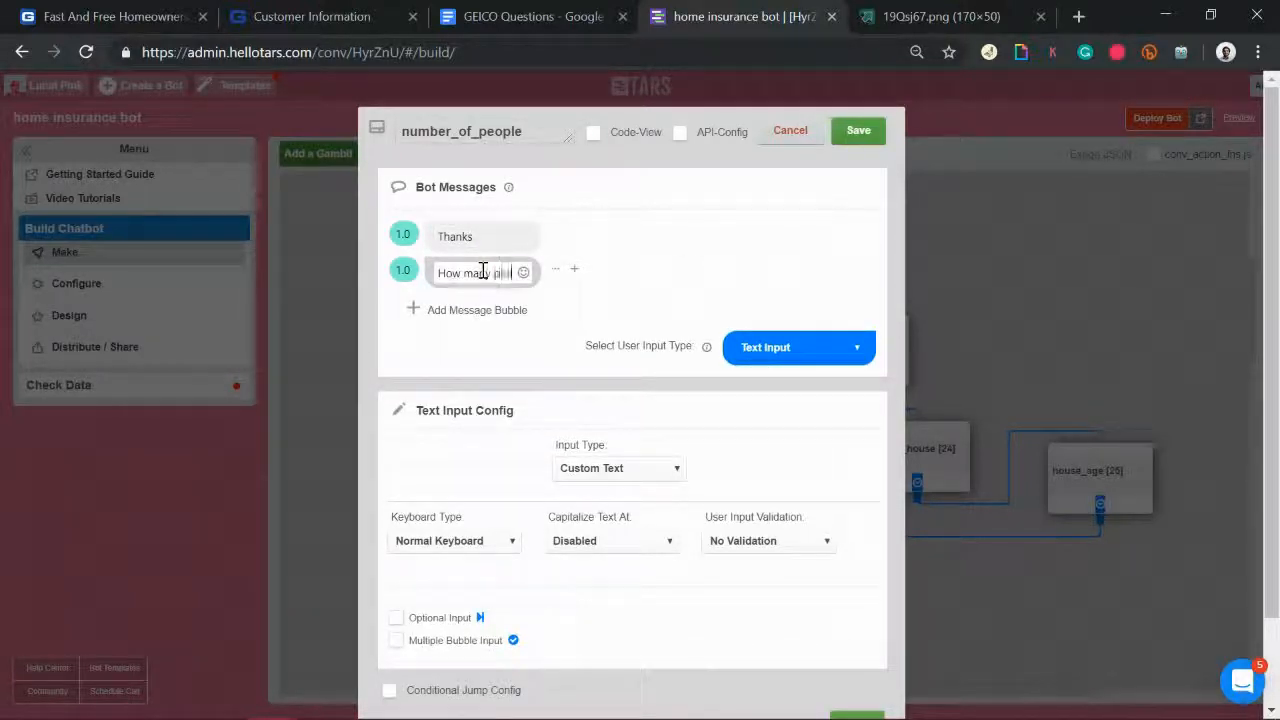
{"action": "type", "text": "will be"}
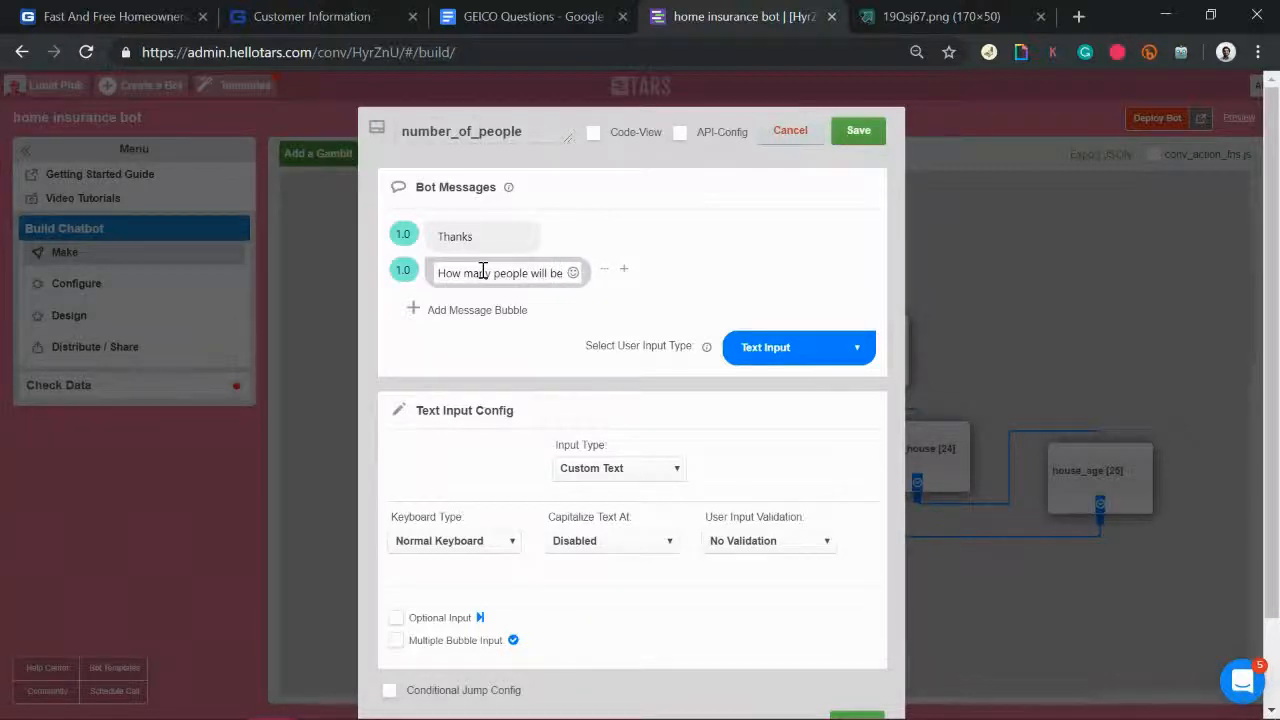
{"action": "type", "text": "living"}
{"action": "key", "text": "BackSpace"}
{"action": "key", "text": "BackSpace"}
{"action": "key", "text": "BackSpace"}
{"action": "key", "text": "BackSpace"}
{"action": "key", "text": "BackSpace"}
{"action": "key", "text": "BackSpace"}
{"action": "key", "text": "BackSpace"}
{"action": "key", "text": "BackSpace"}
{"action": "key", "text": "BackSpace"}
{"action": "key", "text": "BackSpace"}
{"action": "key", "text": "BackSpace"}
{"action": "key", "text": "BackSpace"}
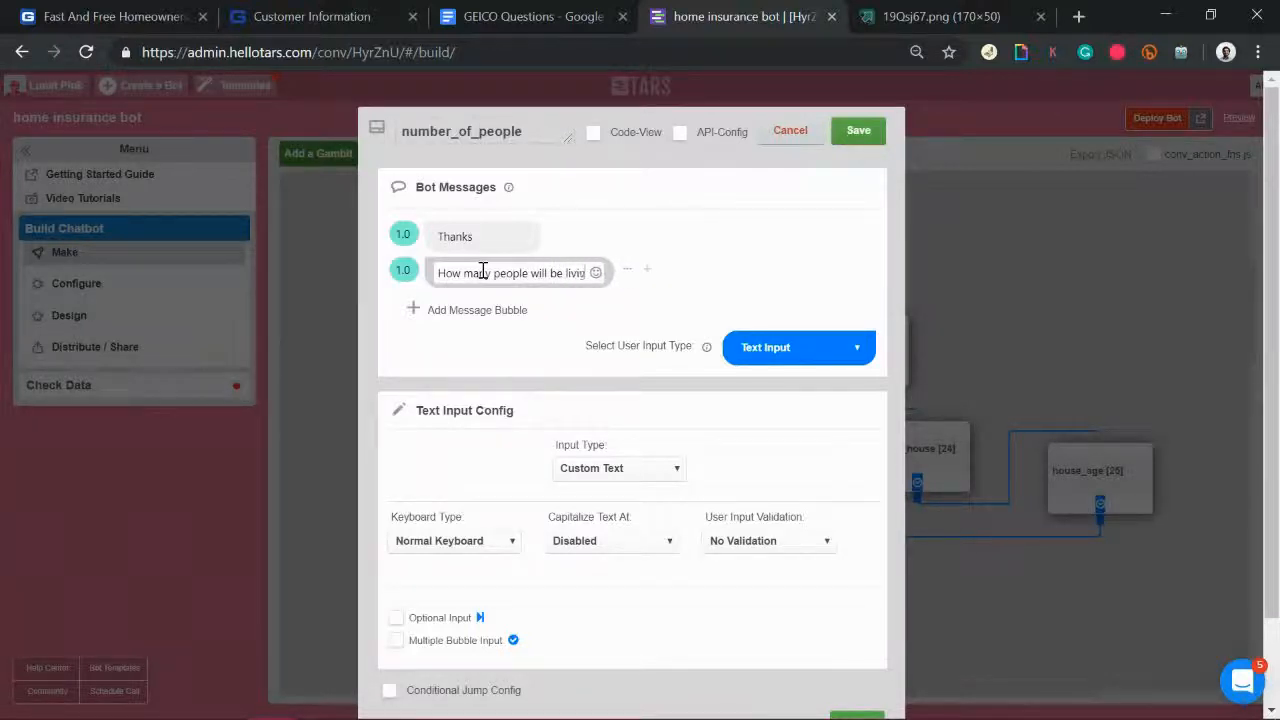
{"action": "key", "text": "BackSpace"}
{"action": "key", "text": "BackSpace"}
{"action": "type", "text": "live in"}
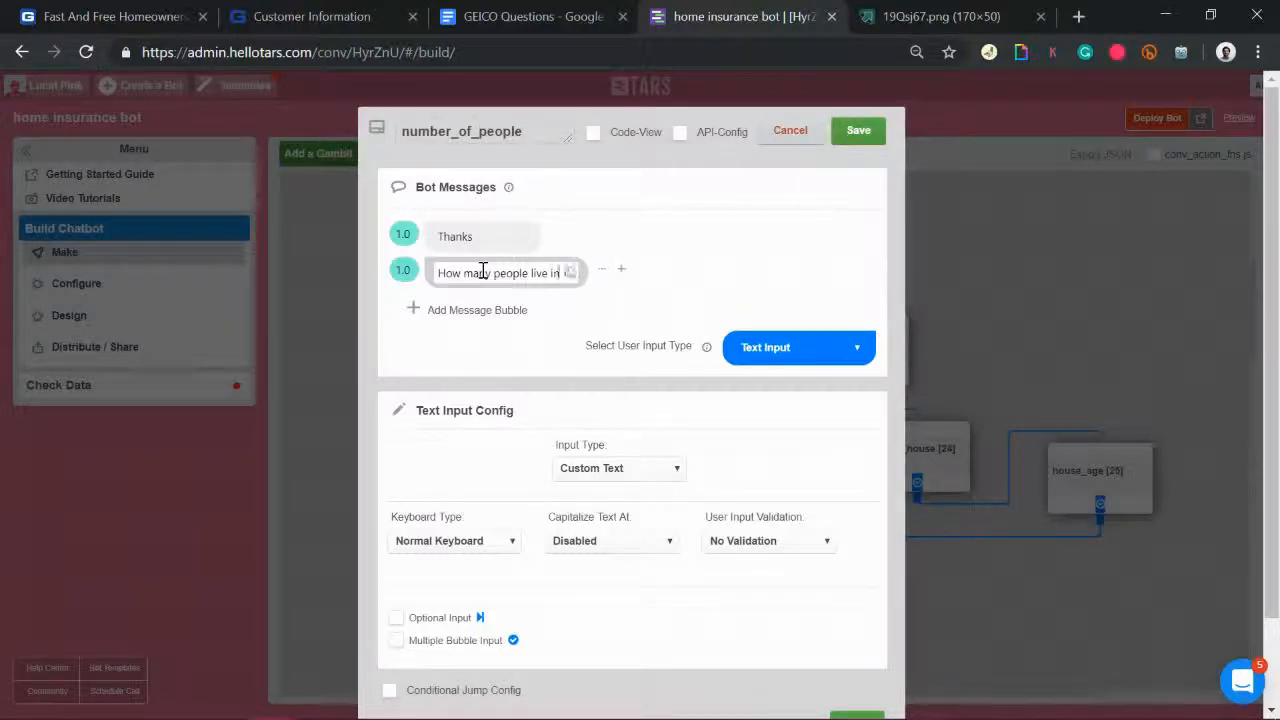
{"action": "type", "text": " the house?"}
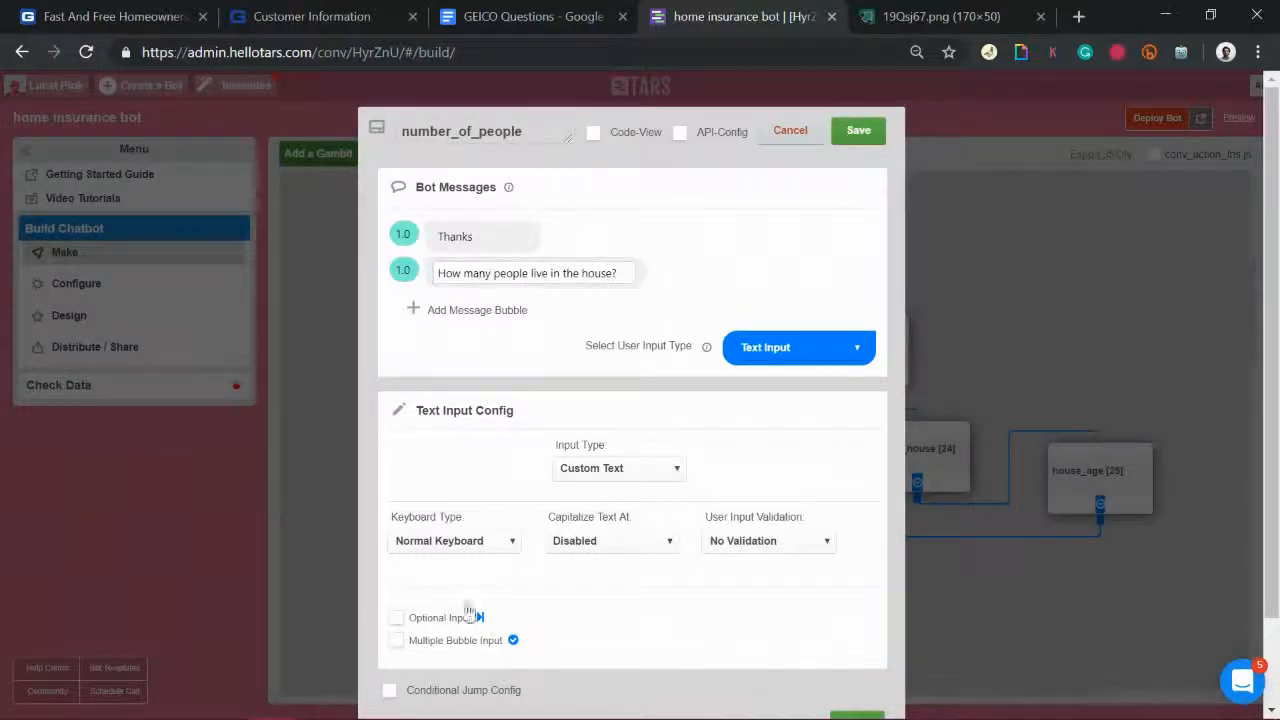
Step: Give number_of_people a Number Keyboard answer, save it, and add a new gambit gid_27
{"action": "left_click", "coordinate": [468, 553]}
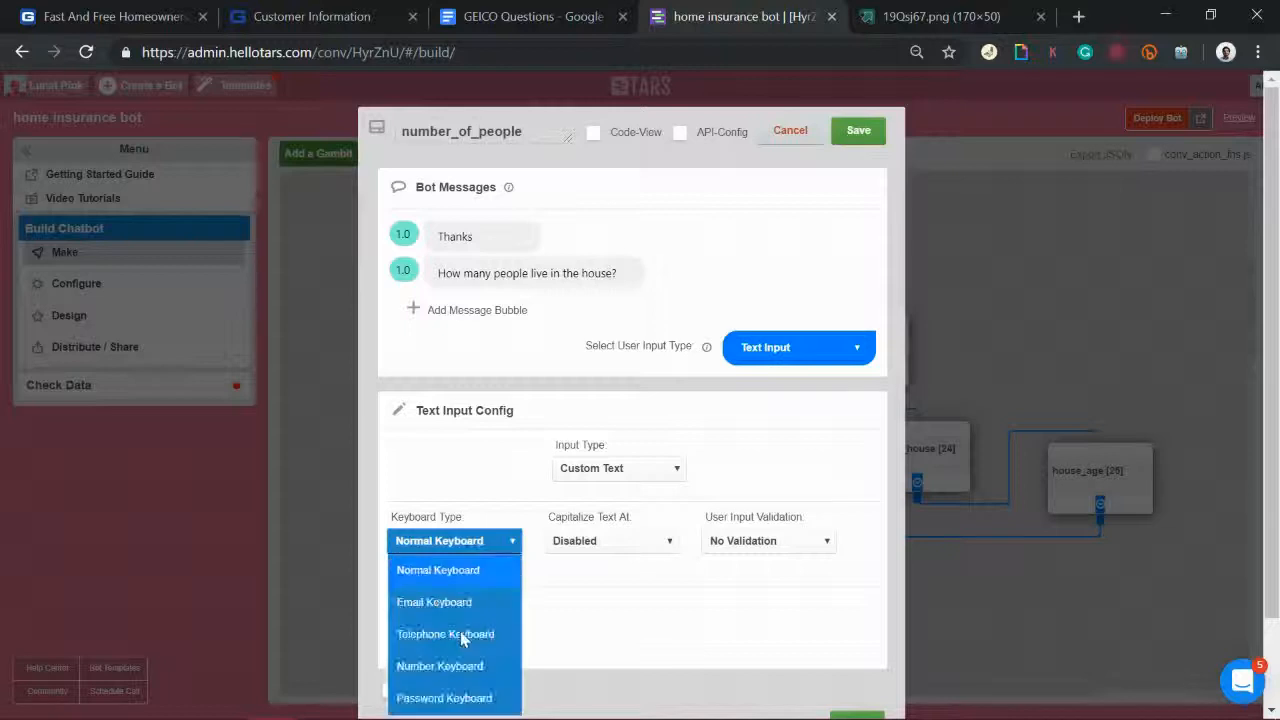
{"action": "left_click", "coordinate": [446, 680]}
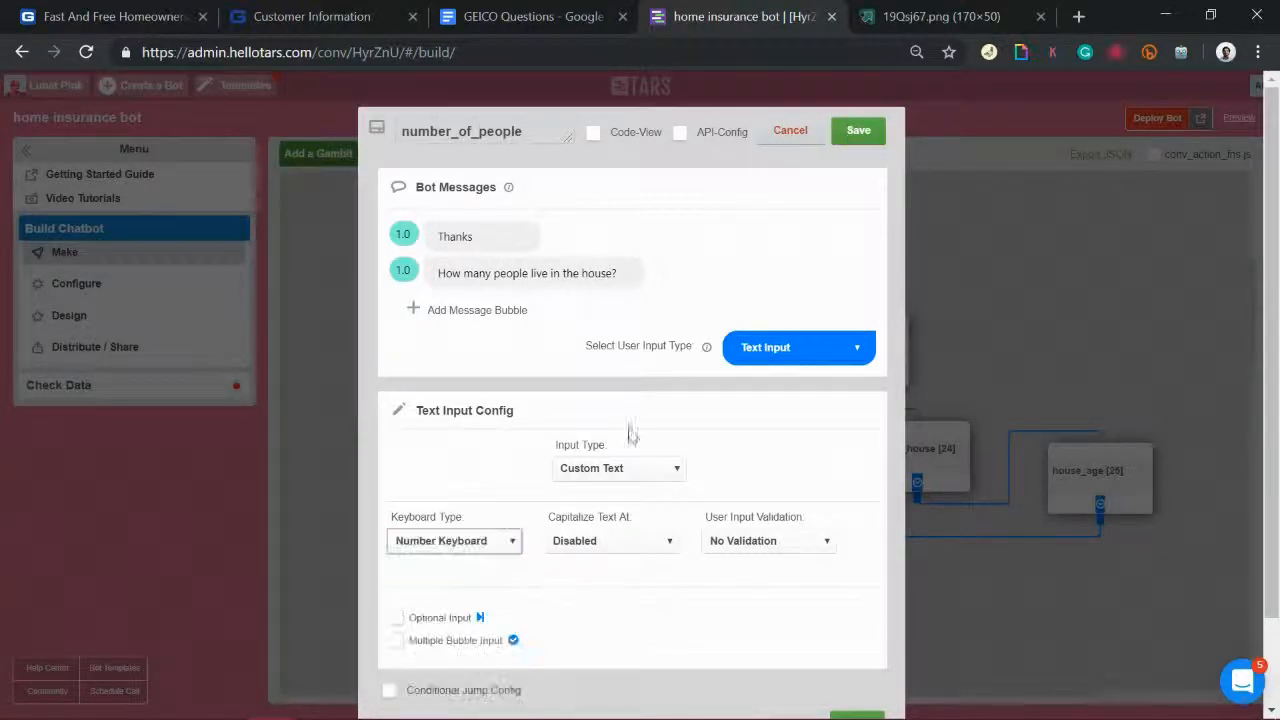
{"action": "left_click", "coordinate": [875, 133]}
{"action": "left_click", "coordinate": [318, 155]}
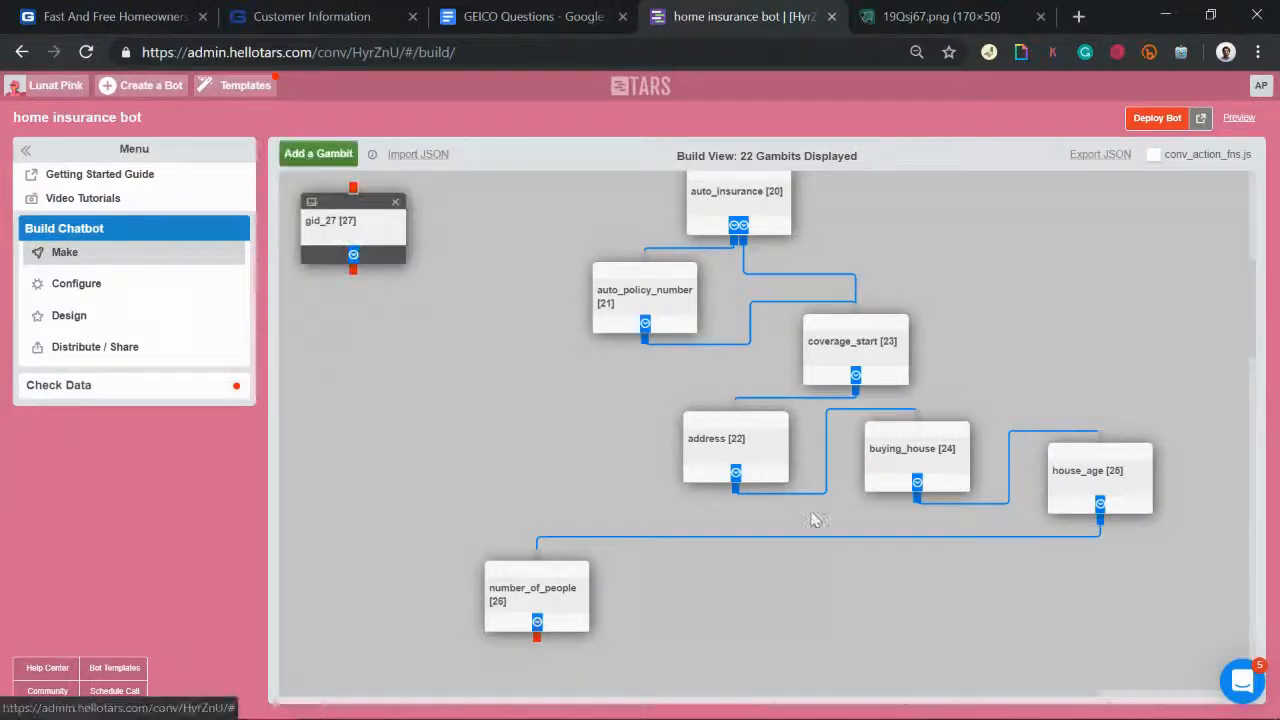
{"action": "left_click", "coordinate": [575, 8]}
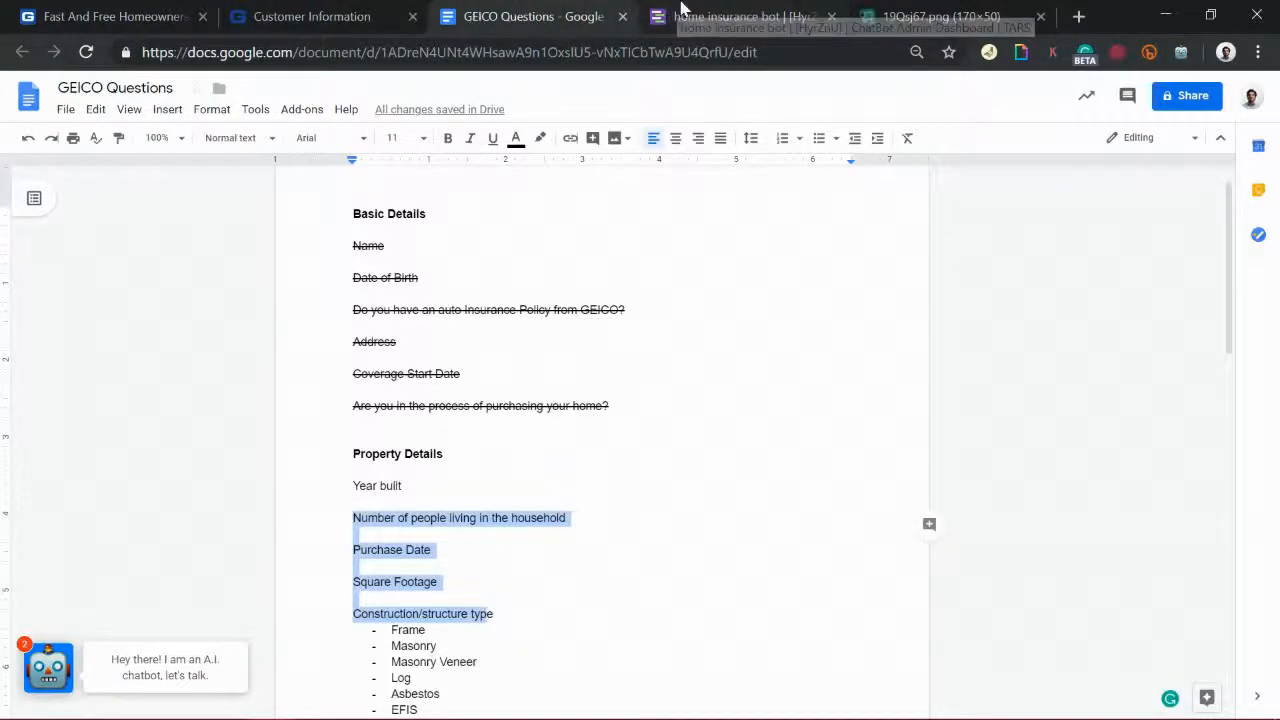
Step: Rename gid_27 to purchase_date and start its question about when the house was bought
{"action": "left_click", "coordinate": [757, 28]}
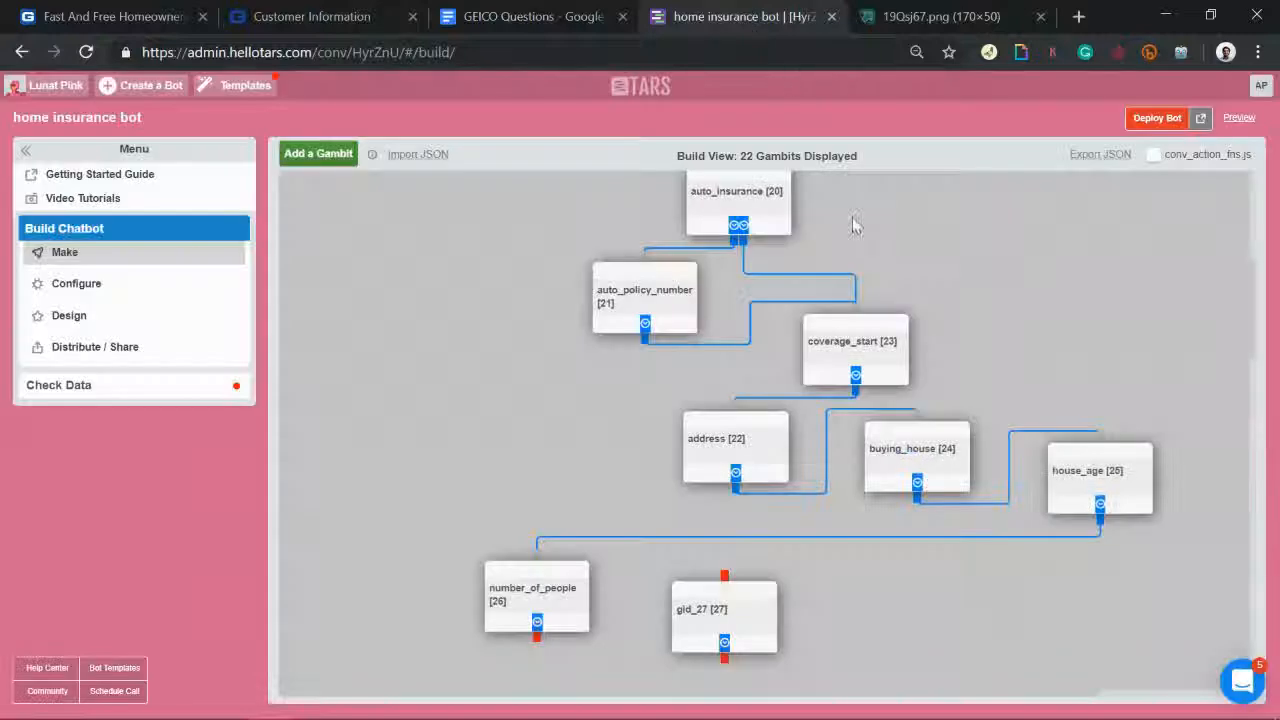
{"action": "left_click", "coordinate": [736, 612]}
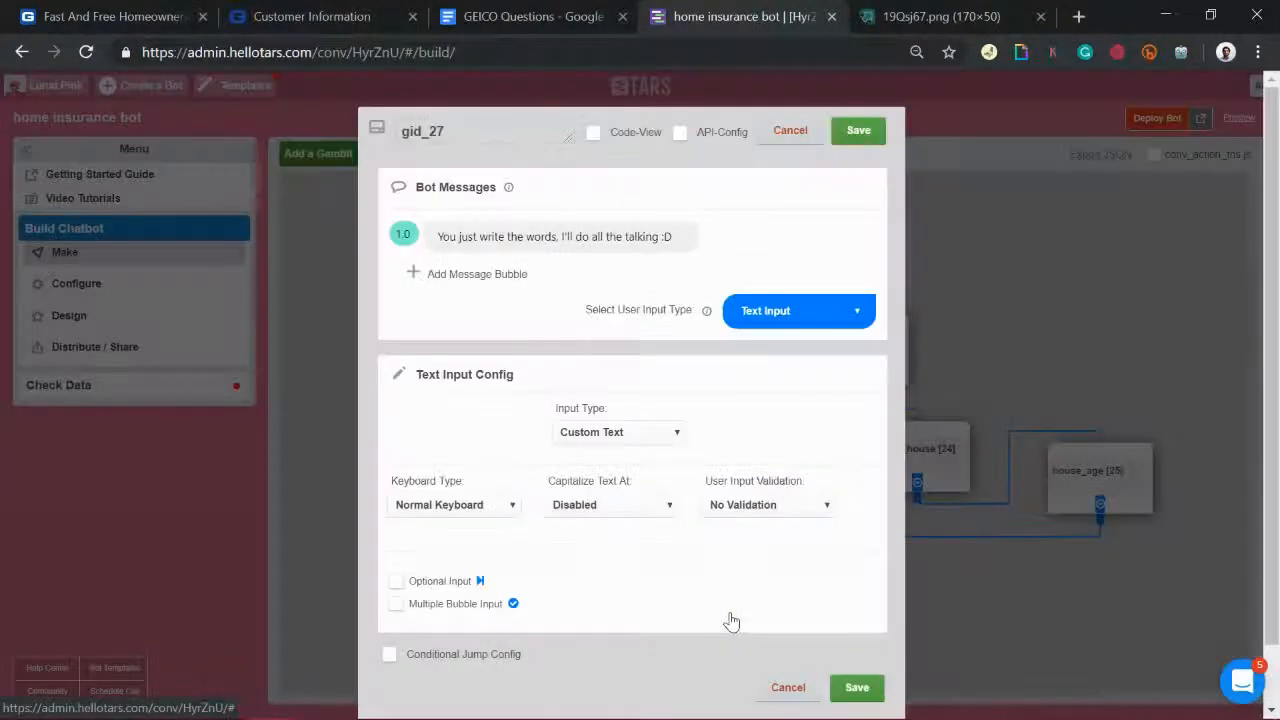
{"action": "double_click", "coordinate": [480, 131]}
{"action": "type", "text": "pur"}
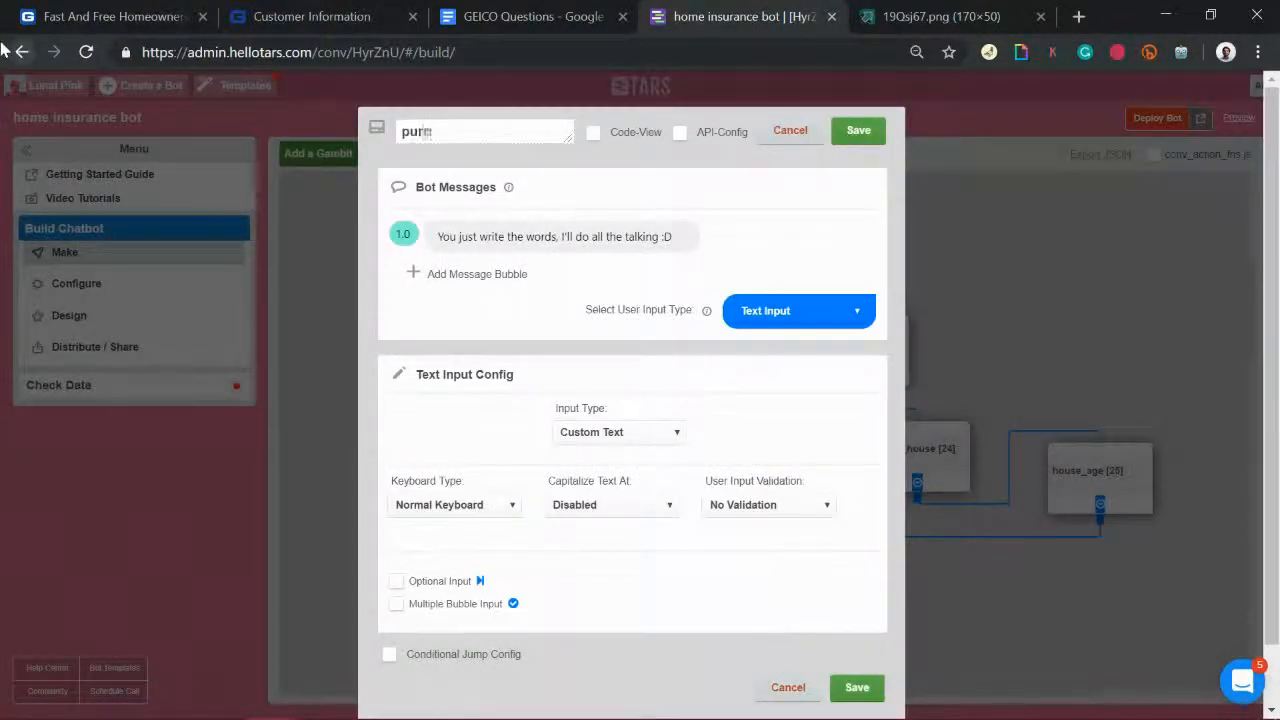
{"action": "type", "text": "chase_date"}
{"action": "left_click", "coordinate": [453, 236]}
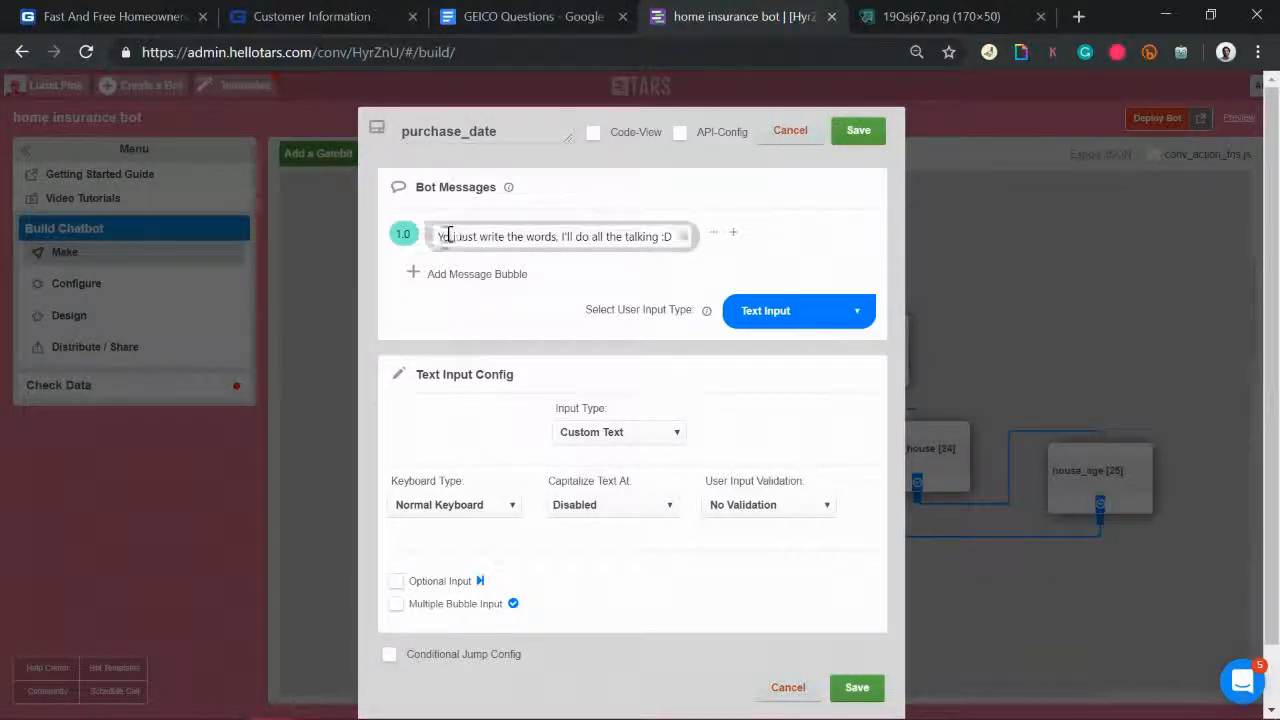
{"action": "left_click_drag", "start_coordinate": [436, 237], "coordinate": [777, 243]}
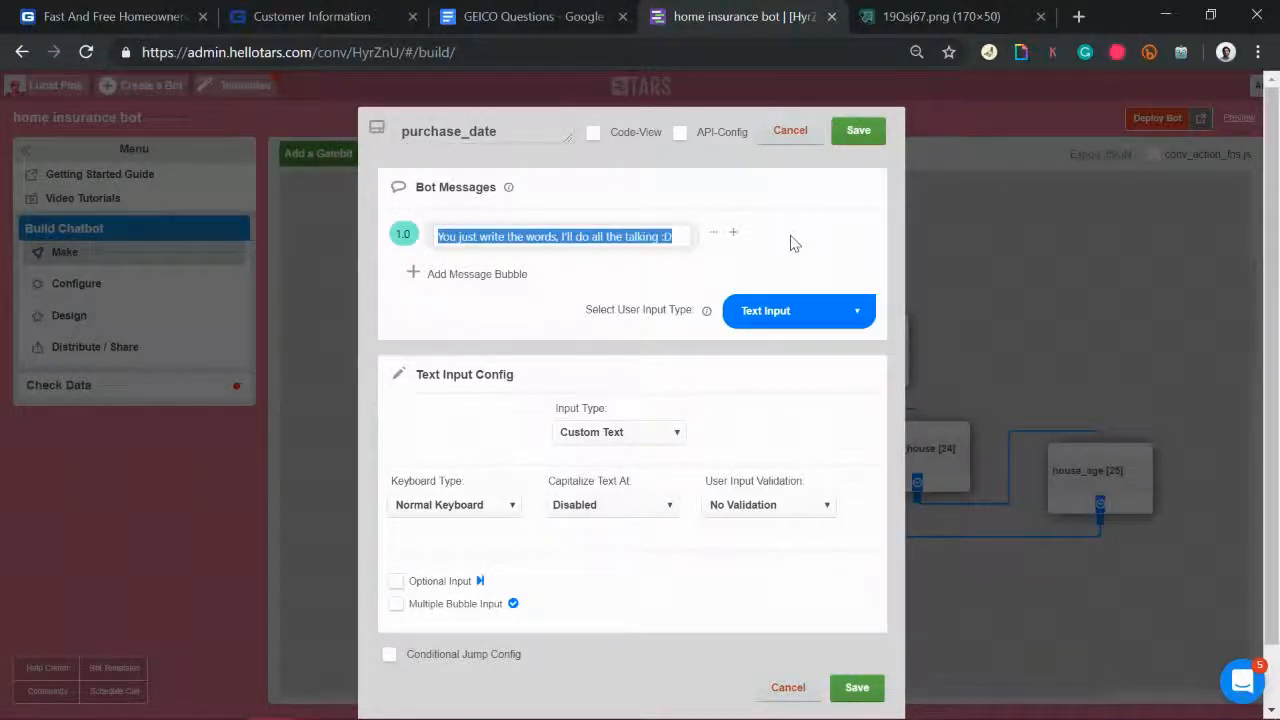
{"action": "type", "text": "When did you"}
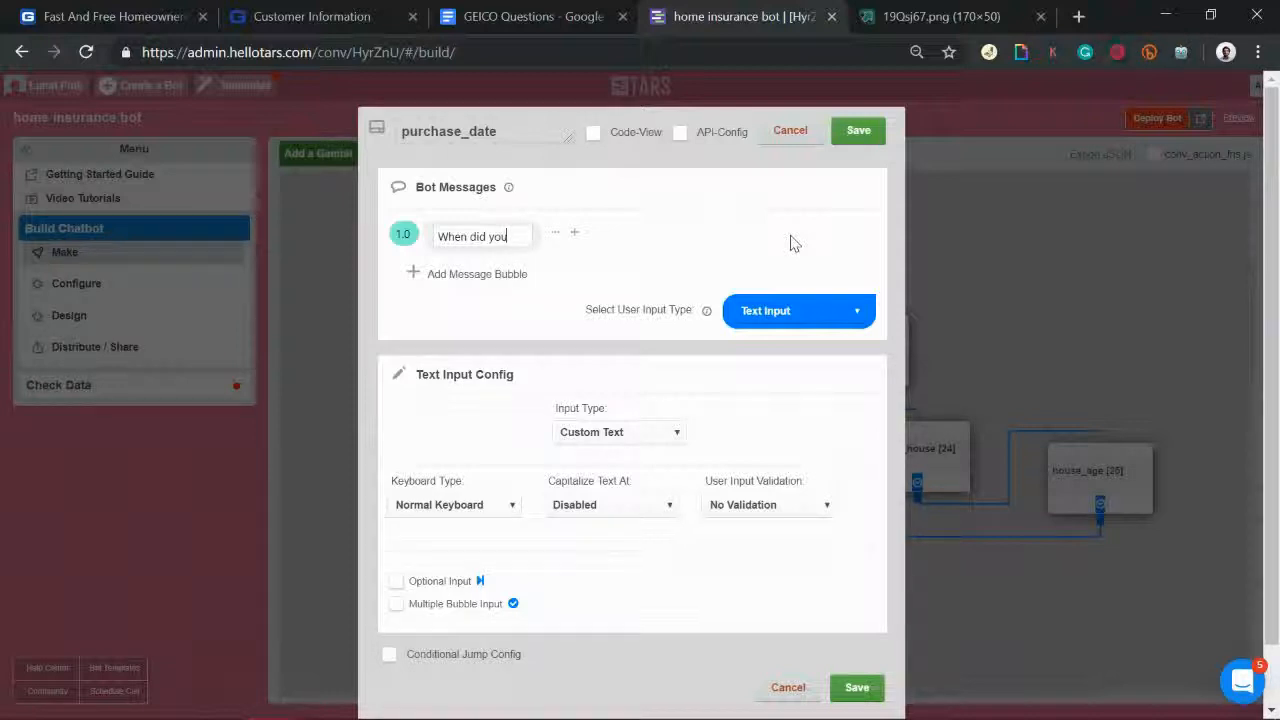
{"action": "type", "text": "buy the house?"}
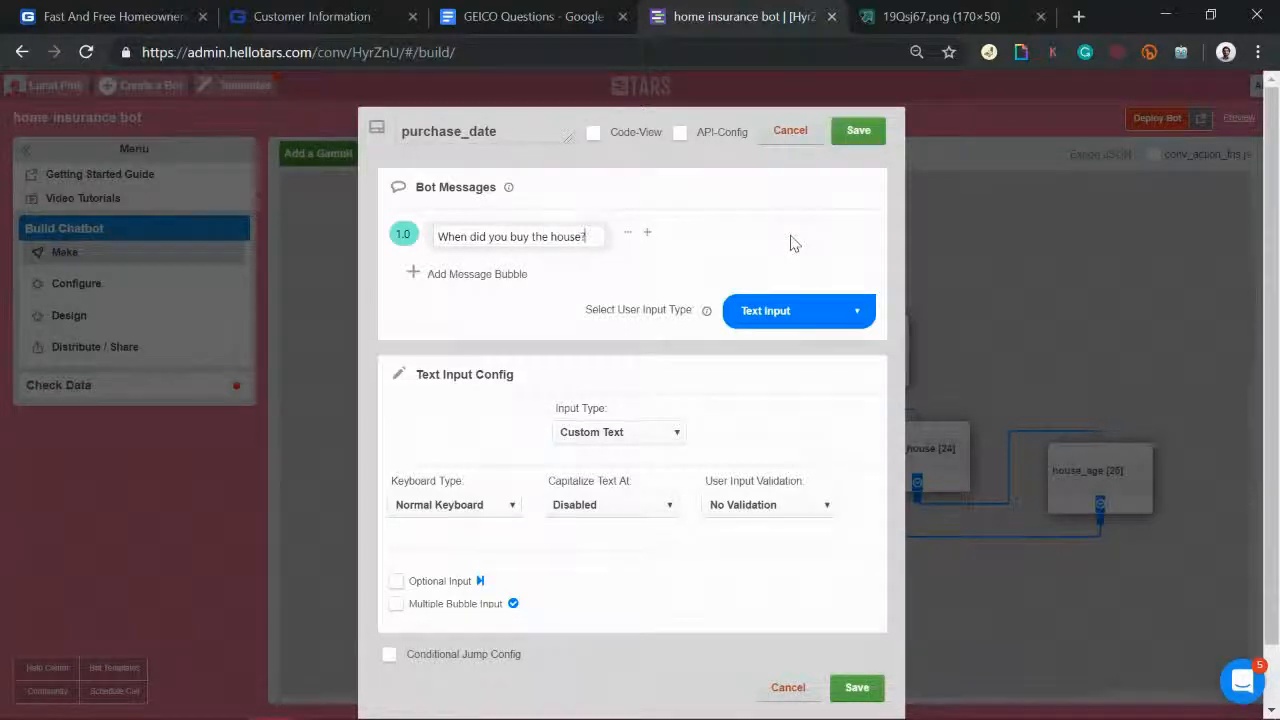
Step: Choose a Date Scroller answer, reword to 'What is the purchase date of house?', and save
{"action": "left_click", "coordinate": [804, 316]}
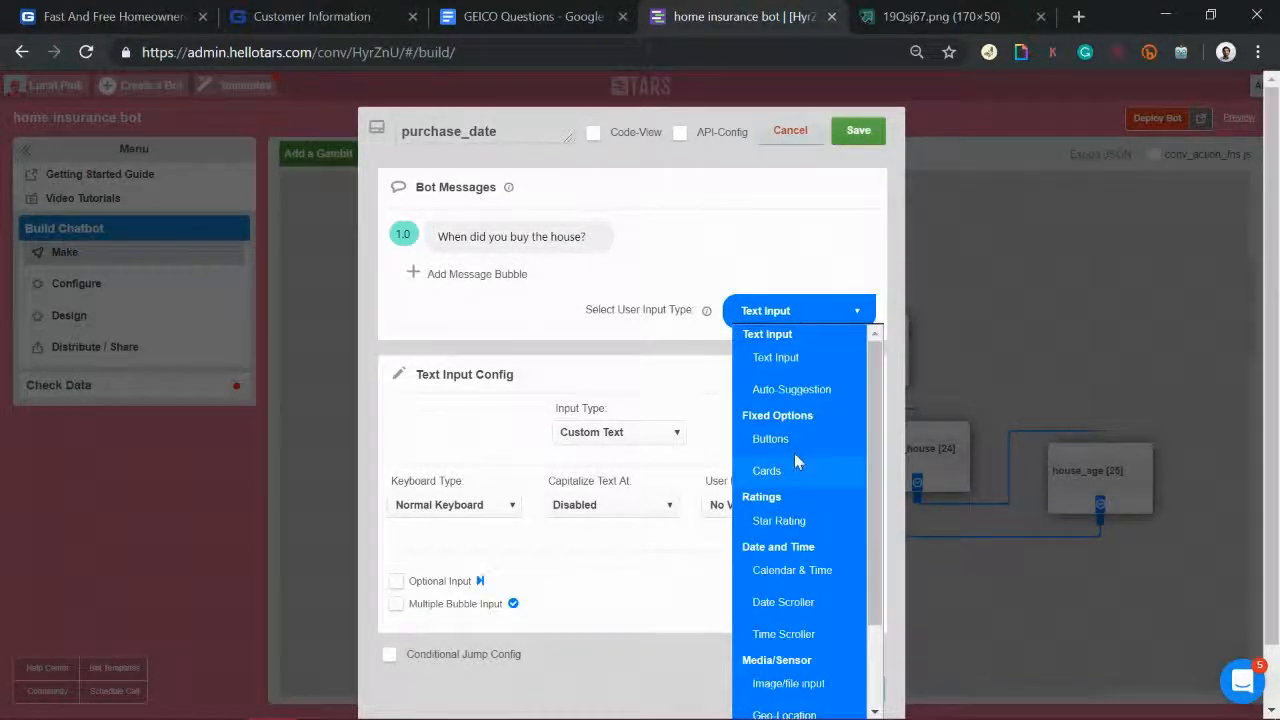
{"action": "left_click", "coordinate": [782, 601]}
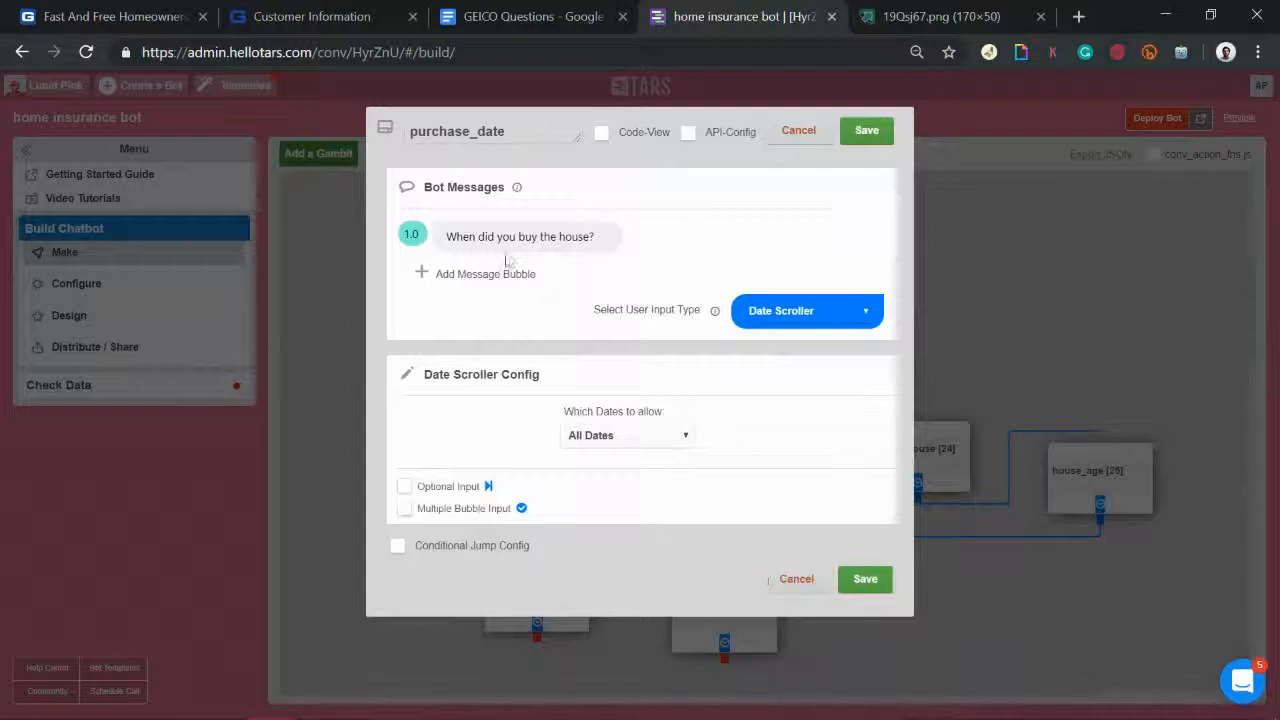
{"action": "left_click_drag", "start_coordinate": [460, 236], "coordinate": [557, 235]}
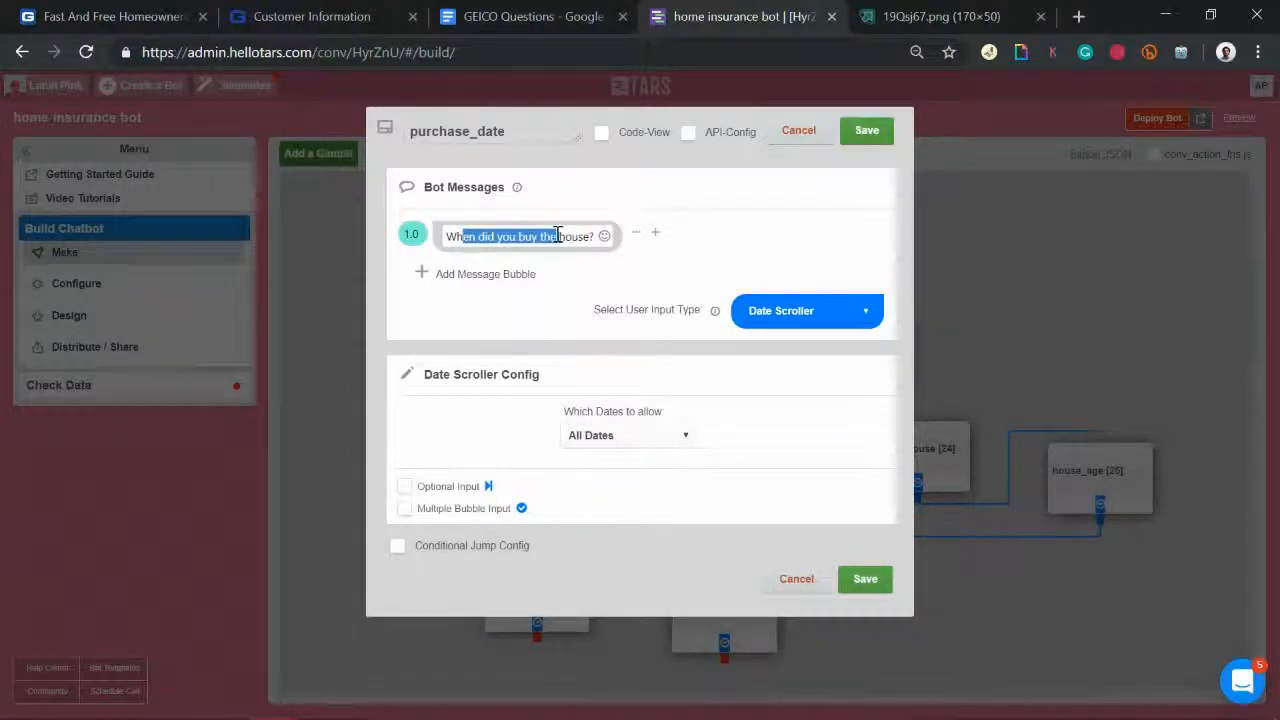
{"action": "type", "text": "at is the pu"}
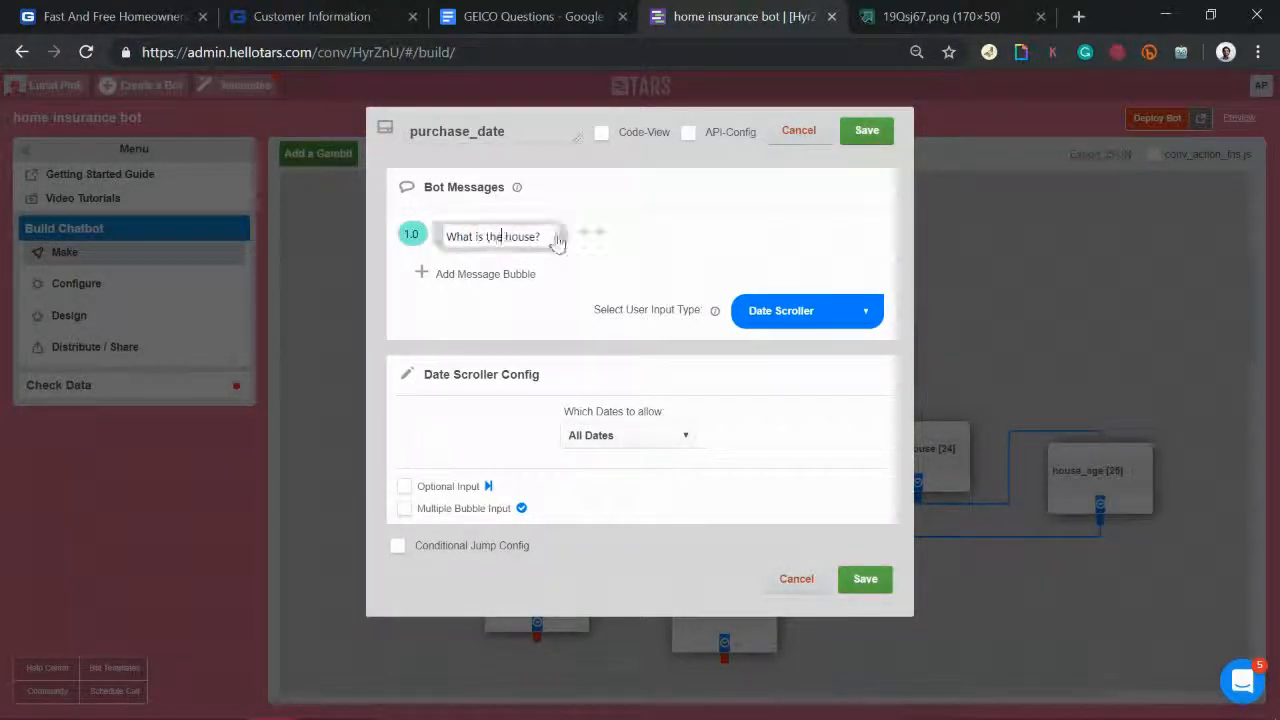
{"action": "type", "text": "rchase date"}
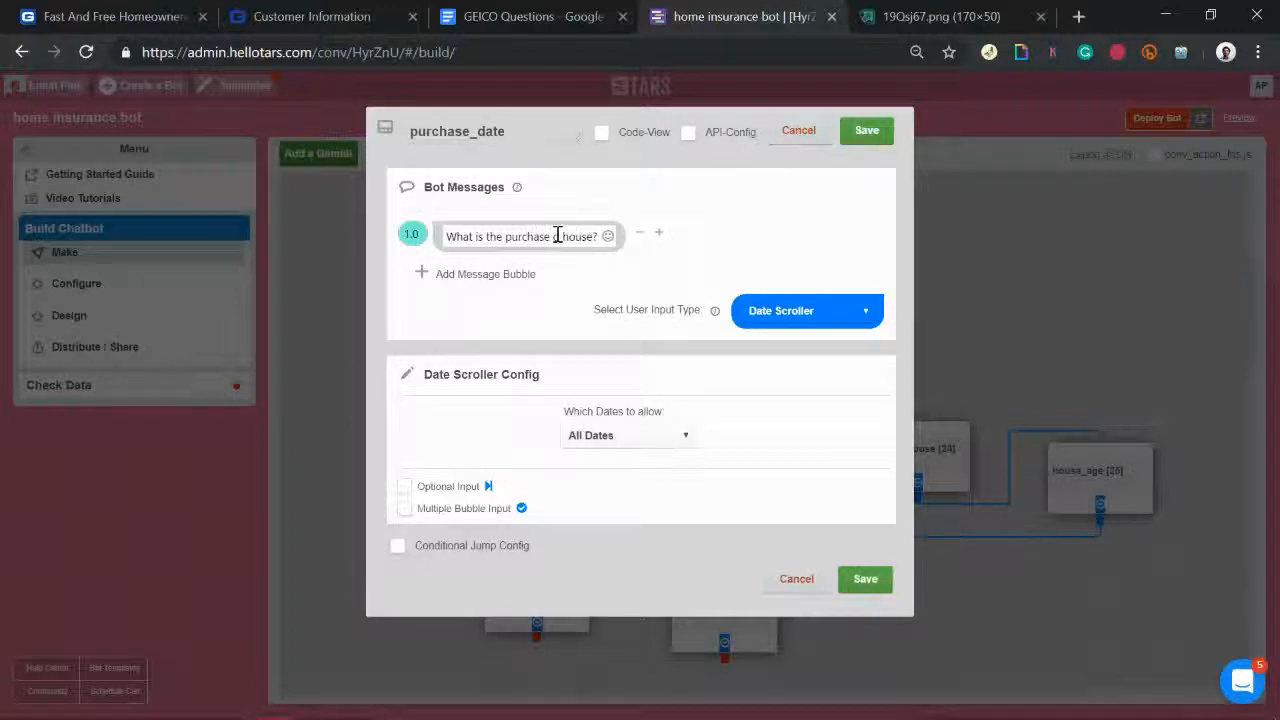
{"action": "type", "text": " of"}
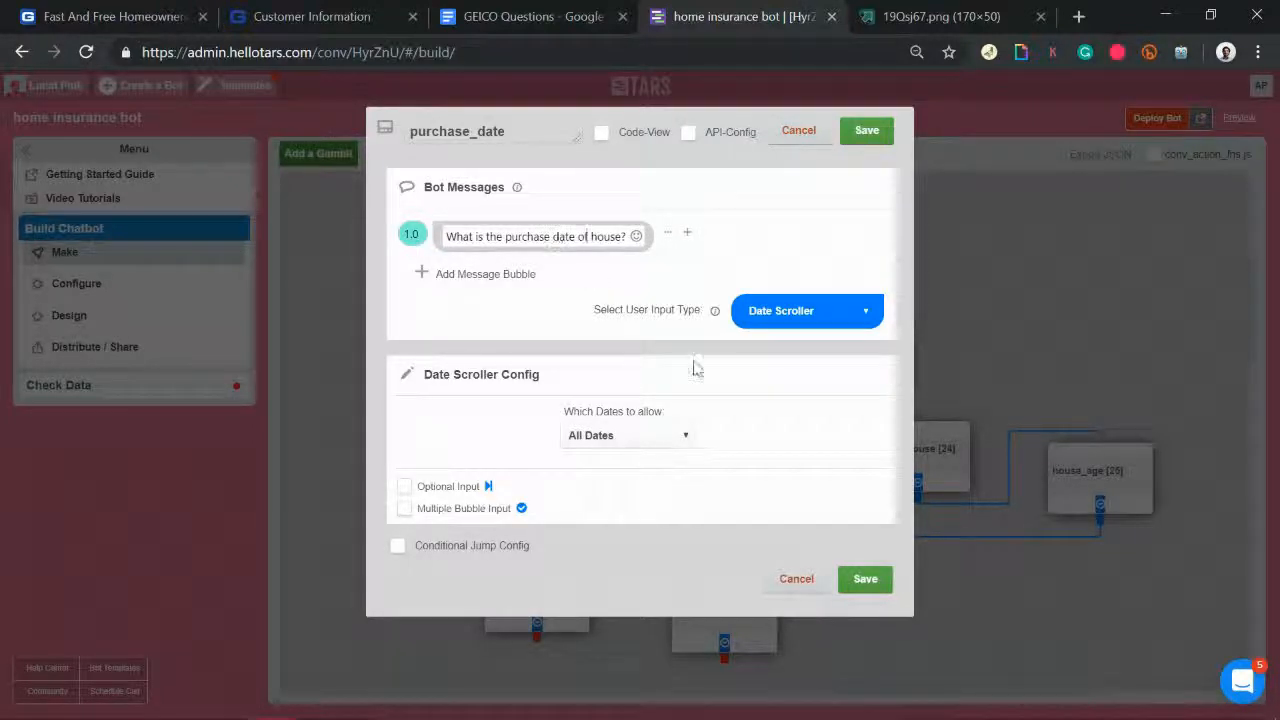
{"action": "left_click", "coordinate": [865, 580]}
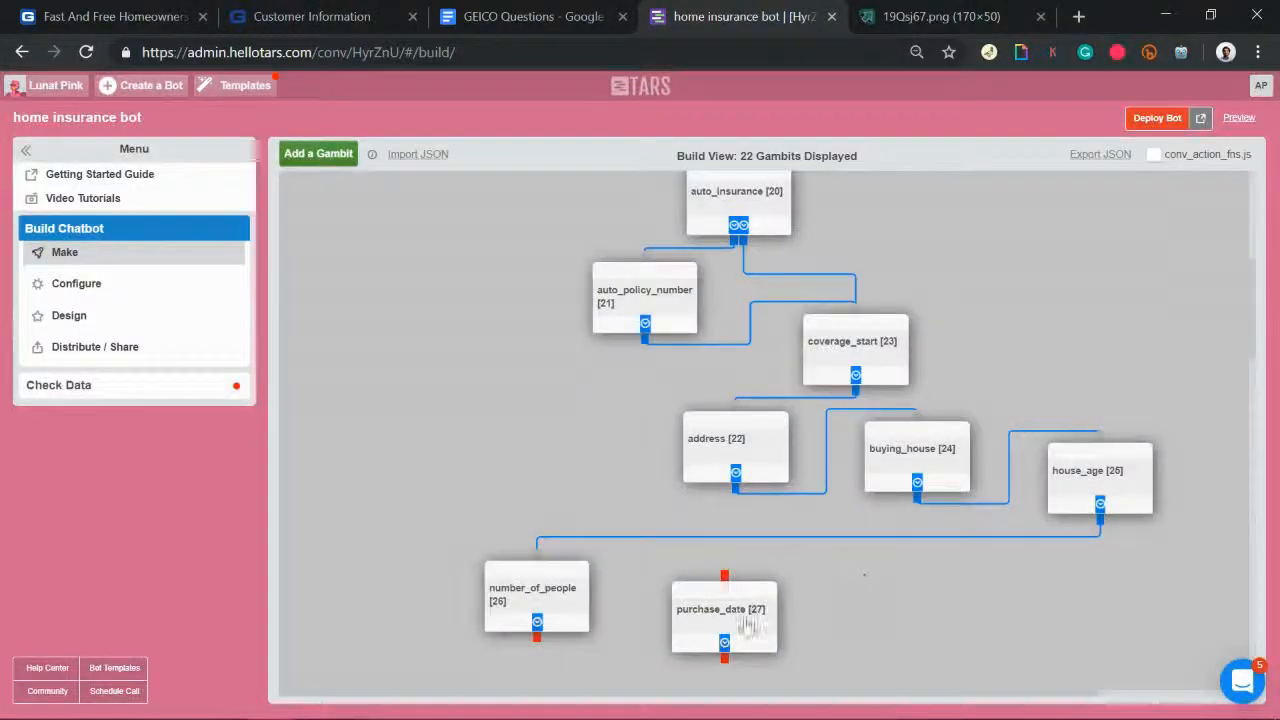
Step: Link number_of_people to purchase_date, then add gid_28 beside purchase_date and link to it
{"action": "left_click_drag", "start_coordinate": [537, 637], "coordinate": [725, 577]}
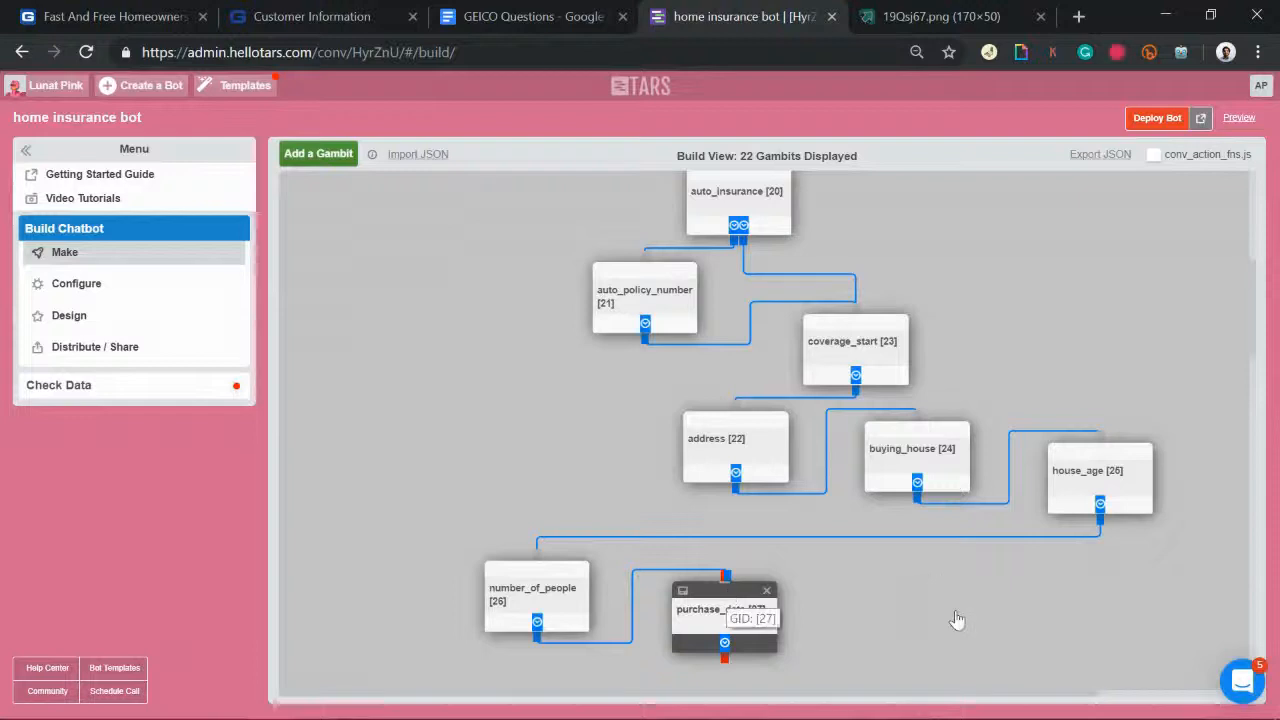
{"action": "scroll", "coordinate": [955, 612], "scroll_direction": "down", "scroll_amount": 1}
{"action": "scroll", "coordinate": [955, 612], "scroll_direction": "up", "scroll_amount": 1}
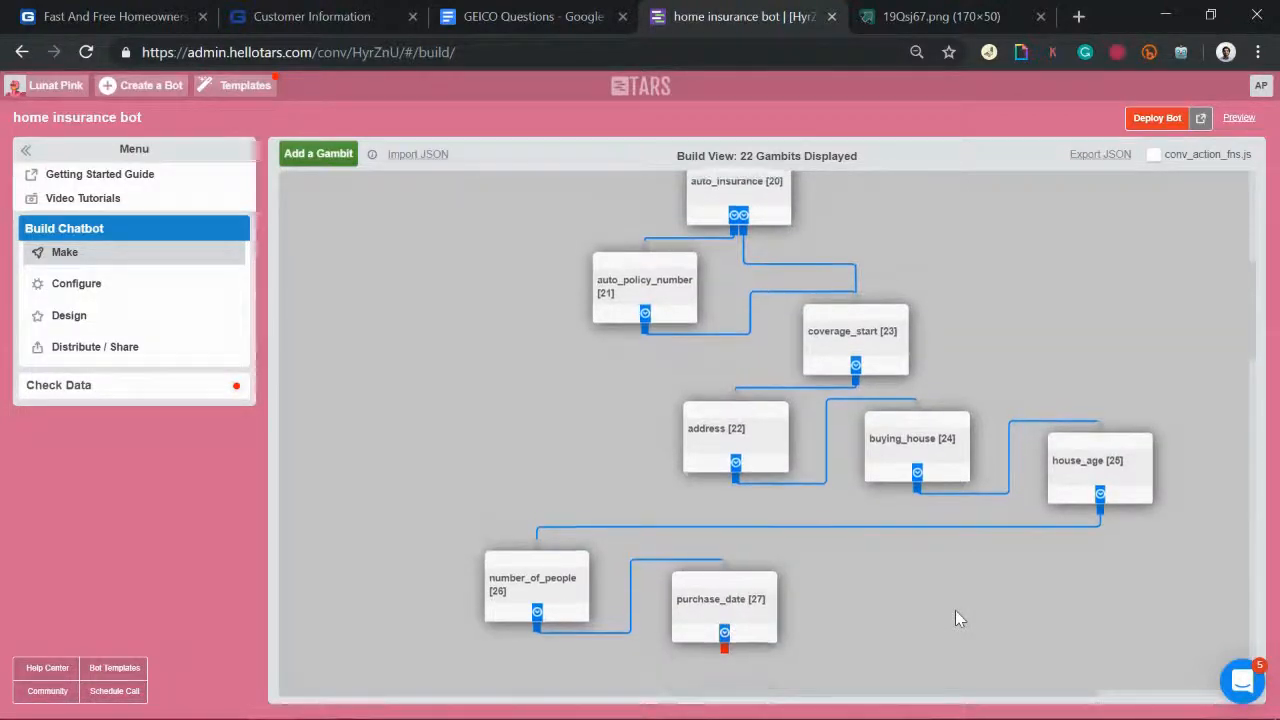
{"action": "left_click", "coordinate": [320, 156]}
{"action": "left_click_drag", "start_coordinate": [338, 220], "coordinate": [845, 603]}
{"action": "left_click_drag", "start_coordinate": [724, 648], "coordinate": [864, 590]}
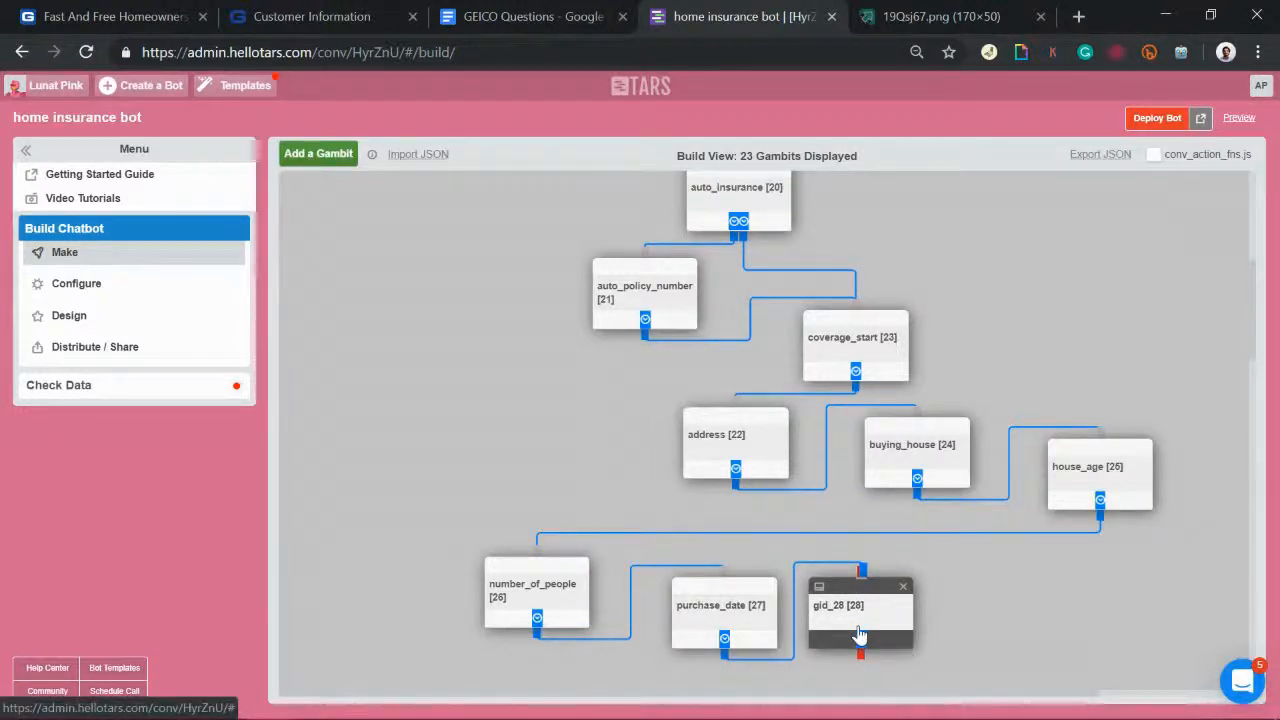
Step: Make gid_28 ask 'How big is the house in square feet?' with 'square feet' in bold
{"action": "left_click", "coordinate": [858, 635]}
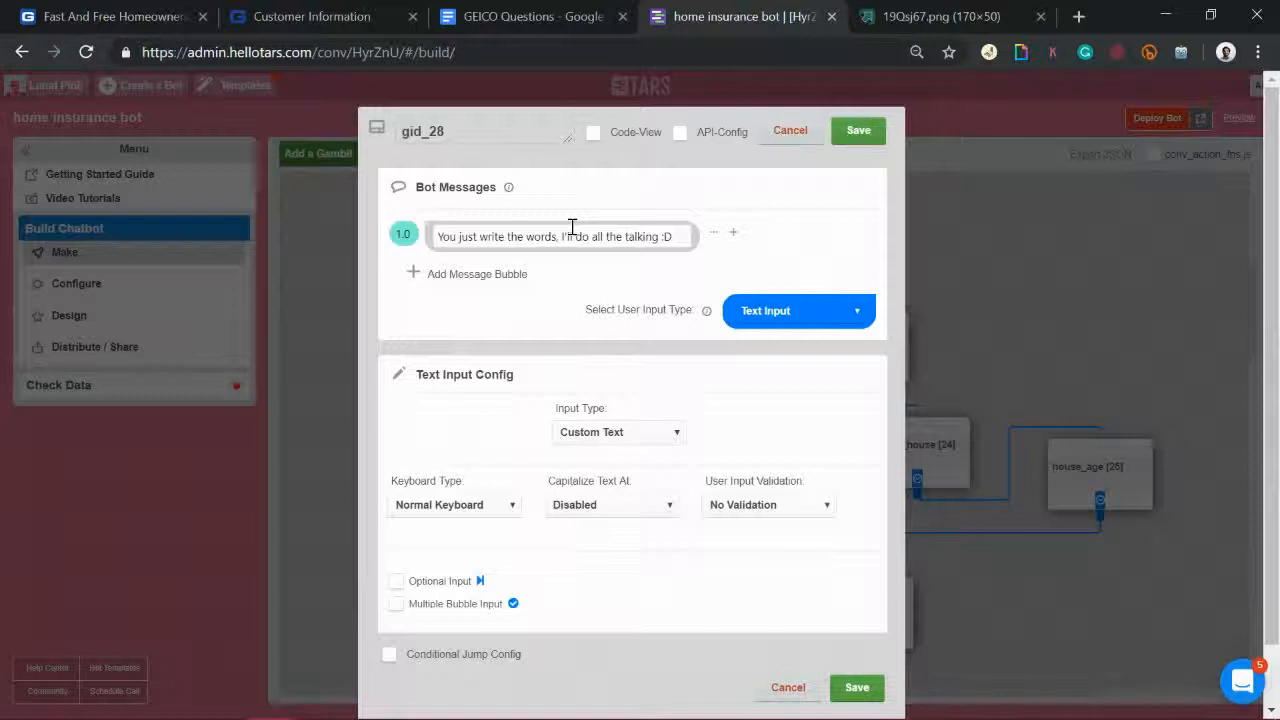
{"action": "left_click_drag", "start_coordinate": [437, 236], "coordinate": [489, 237]}
{"action": "key", "text": "ctrl+a"}
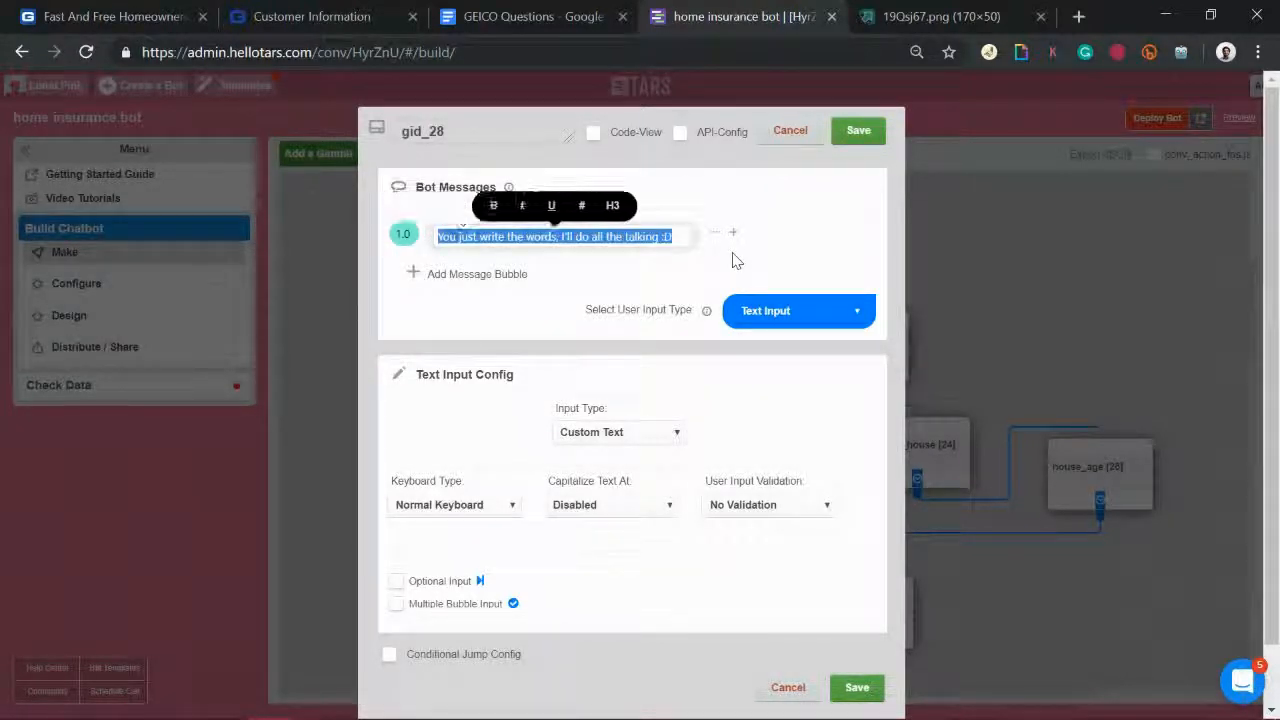
{"action": "type", "text": "How many square feet is the hou"}
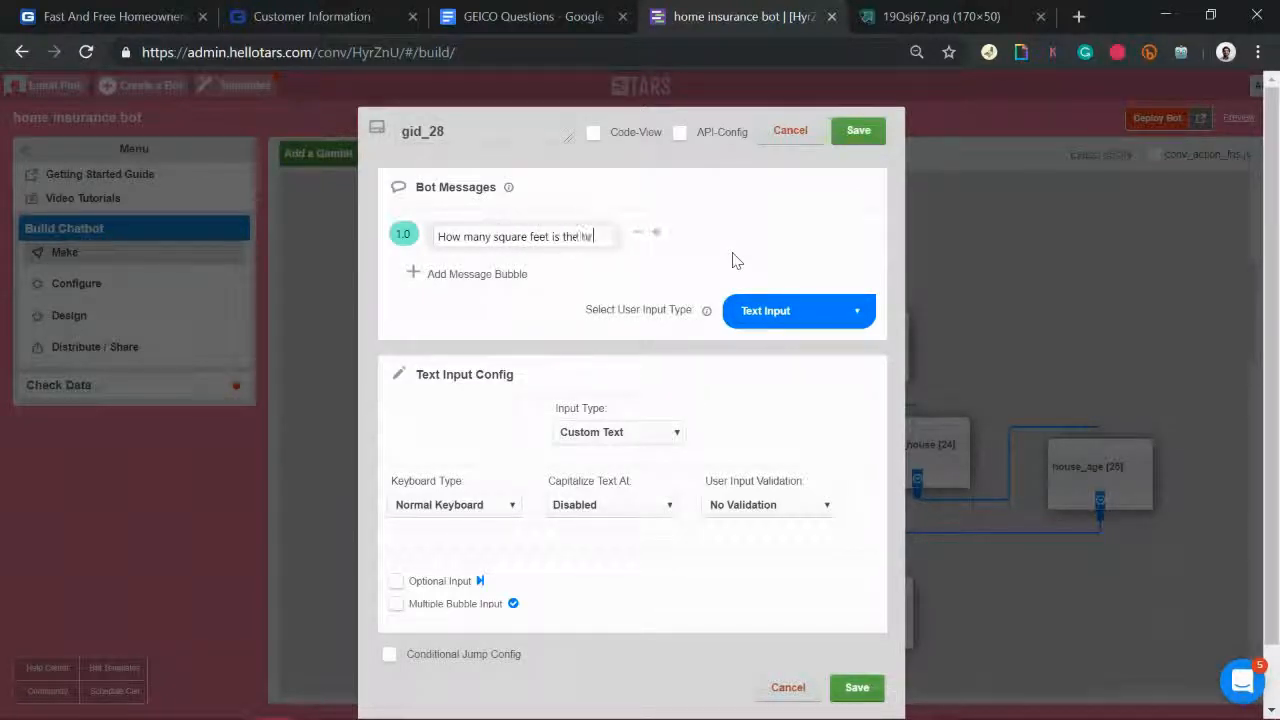
{"action": "type", "text": "se?"}
{"action": "left_click_drag", "start_coordinate": [612, 237], "coordinate": [462, 237]}
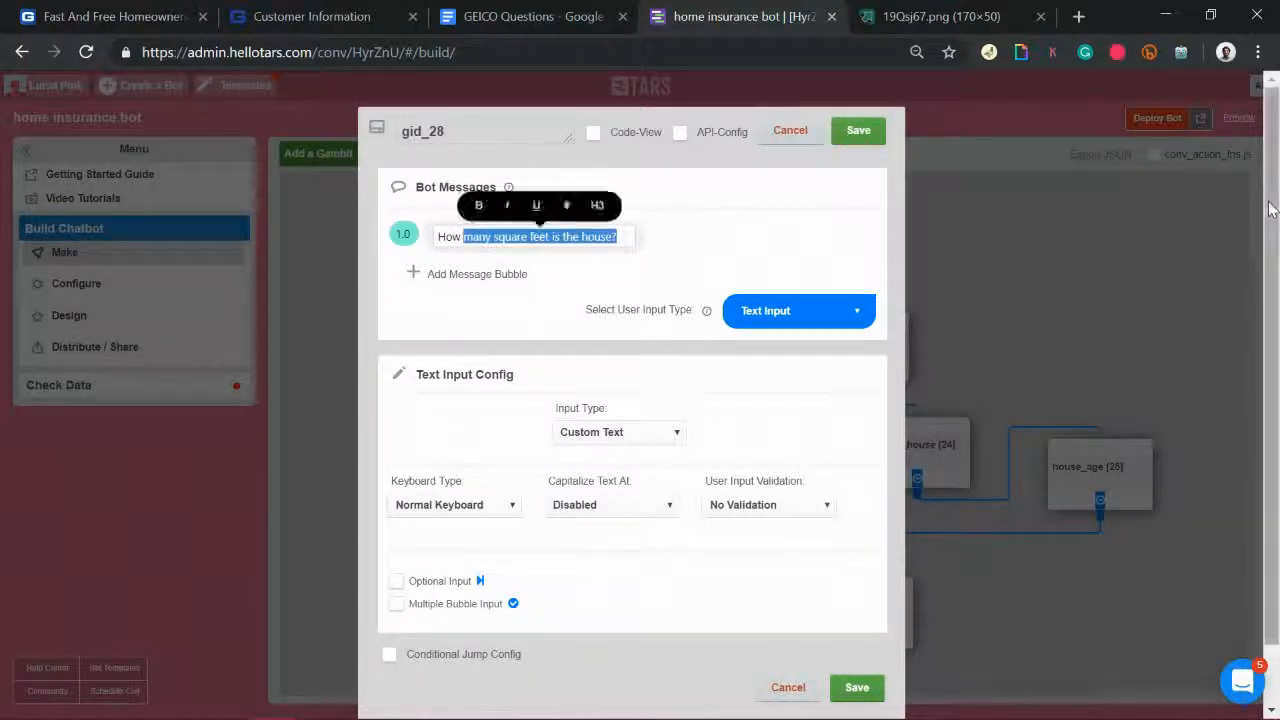
{"action": "type", "text": "big is the house in square feet?"}
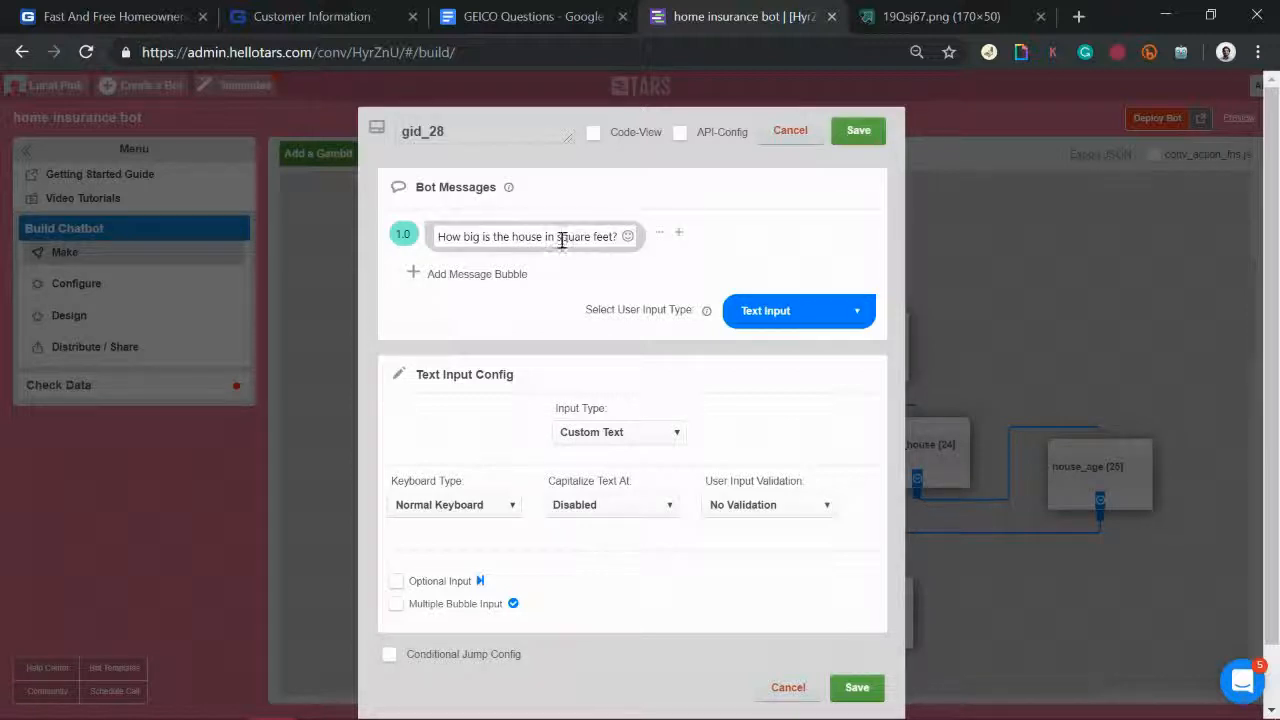
{"action": "left_click_drag", "start_coordinate": [557, 238], "coordinate": [612, 242]}
{"action": "key", "text": "ctrl+b"}
Step: Rename the gambit house_size, give it a Number Keyboard answer, and save
{"action": "left_click_drag", "start_coordinate": [501, 136], "coordinate": [283, 102]}
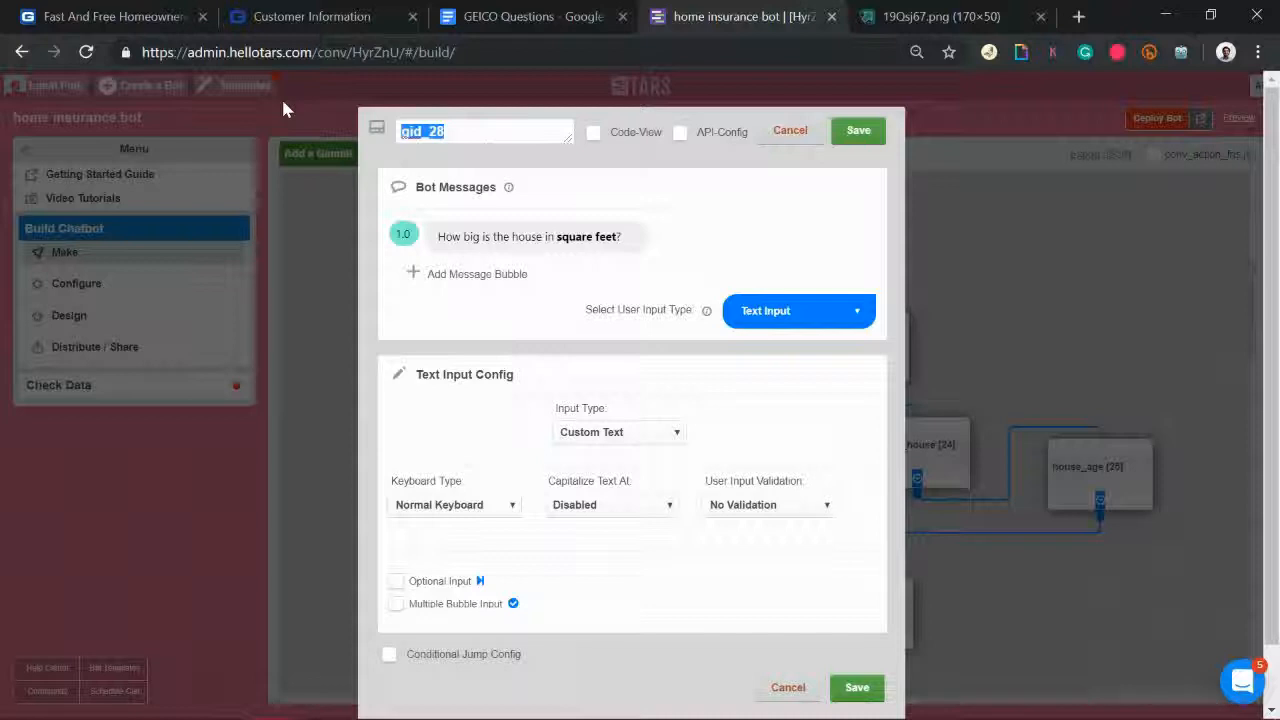
{"action": "type", "text": "house_size"}
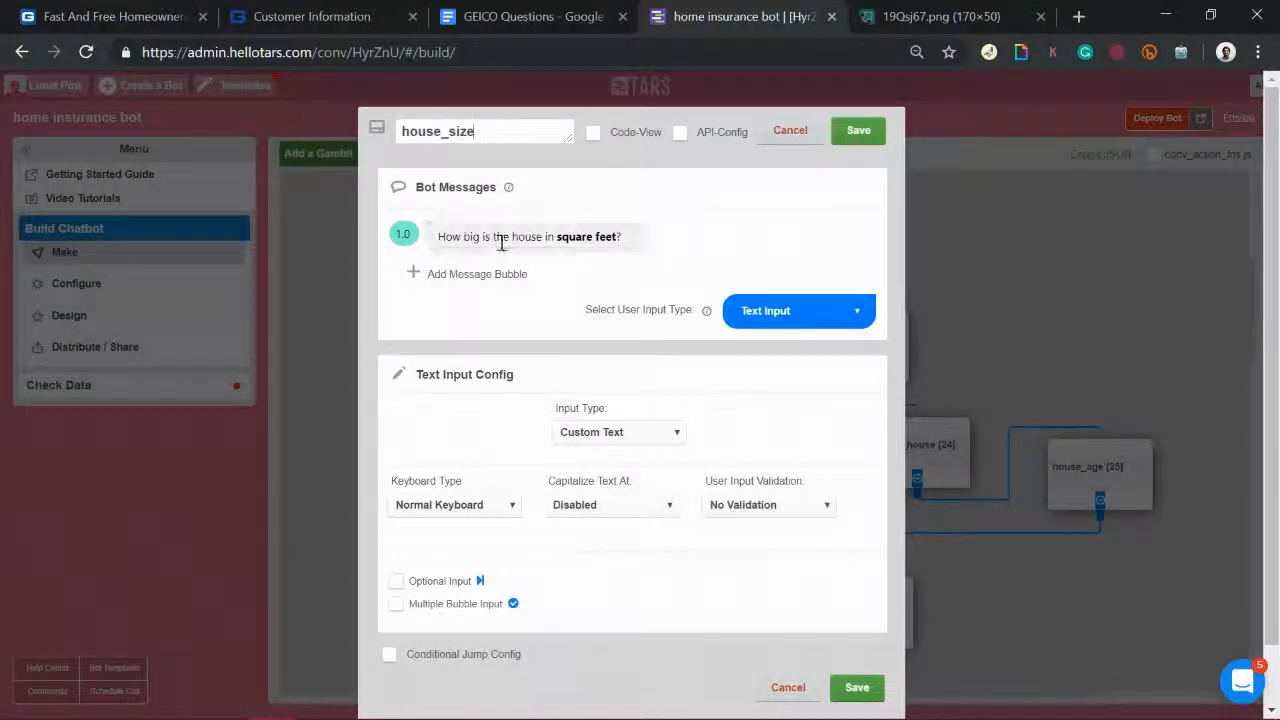
{"action": "left_click_drag", "start_coordinate": [443, 236], "coordinate": [680, 237]}
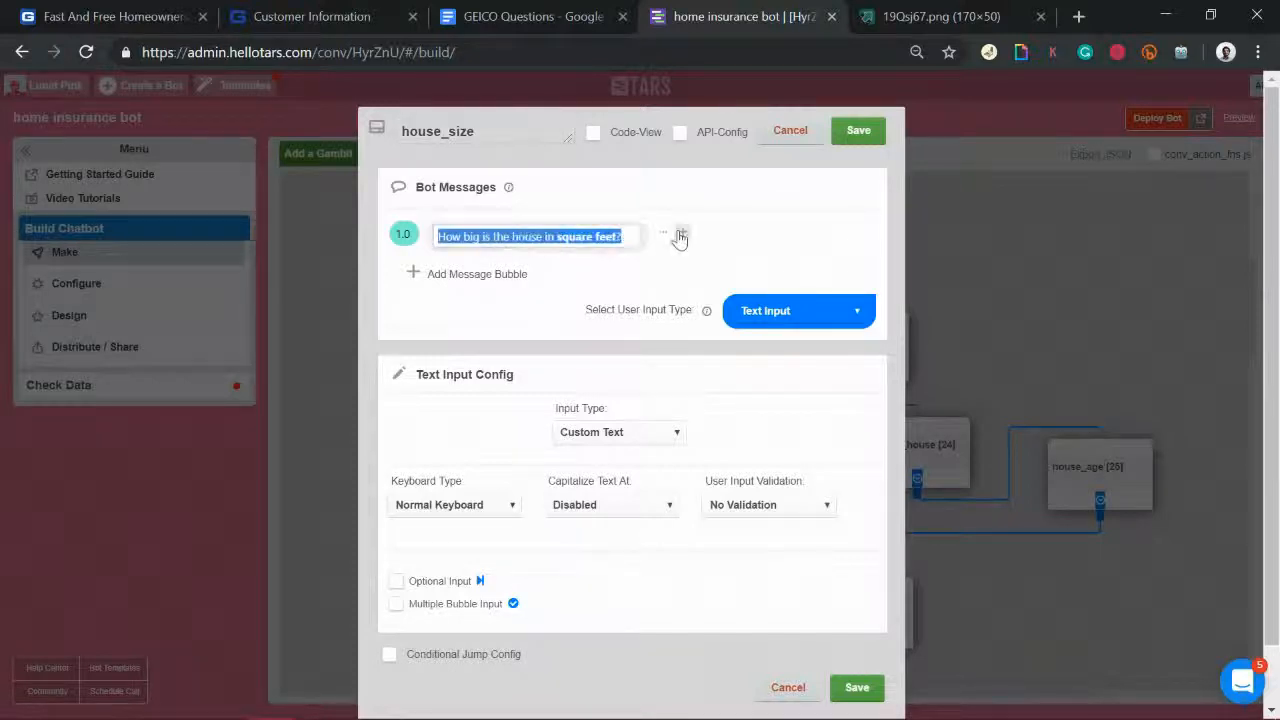
{"action": "left_click", "coordinate": [455, 233]}
{"action": "left_click_drag", "start_coordinate": [443, 236], "coordinate": [643, 245]}
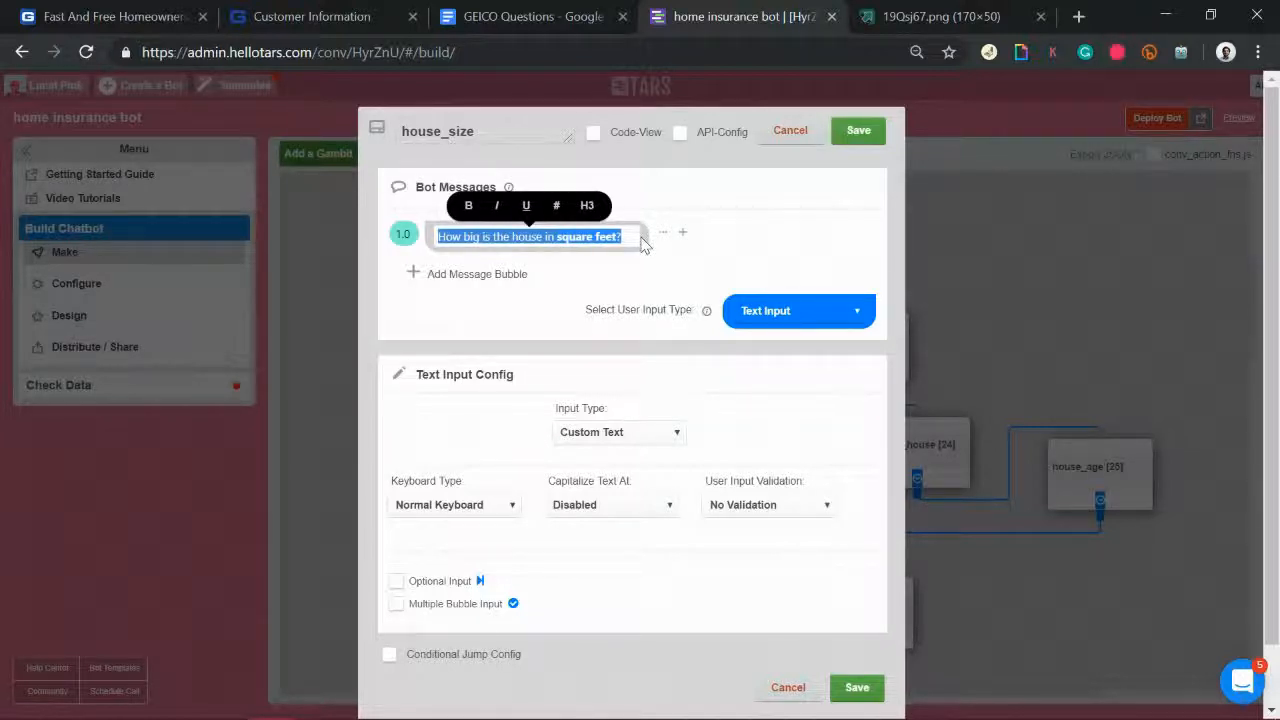
{"action": "left_click", "coordinate": [470, 506]}
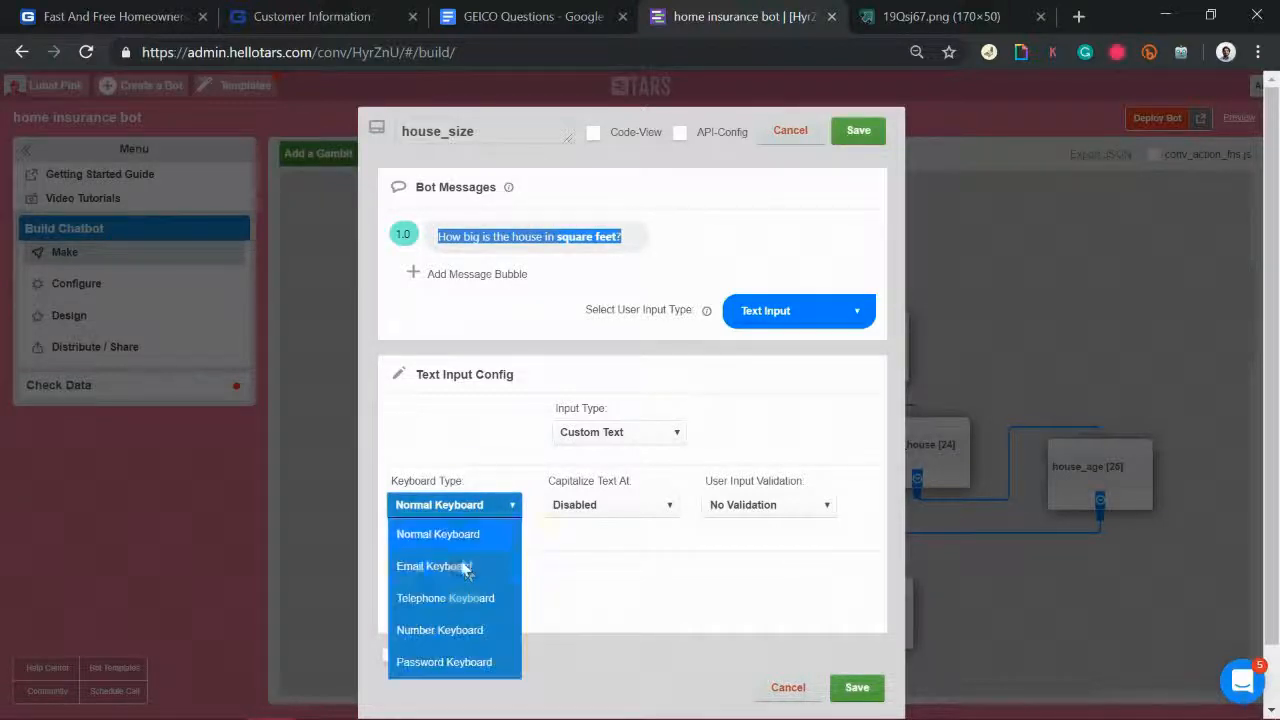
{"action": "left_click", "coordinate": [472, 630]}
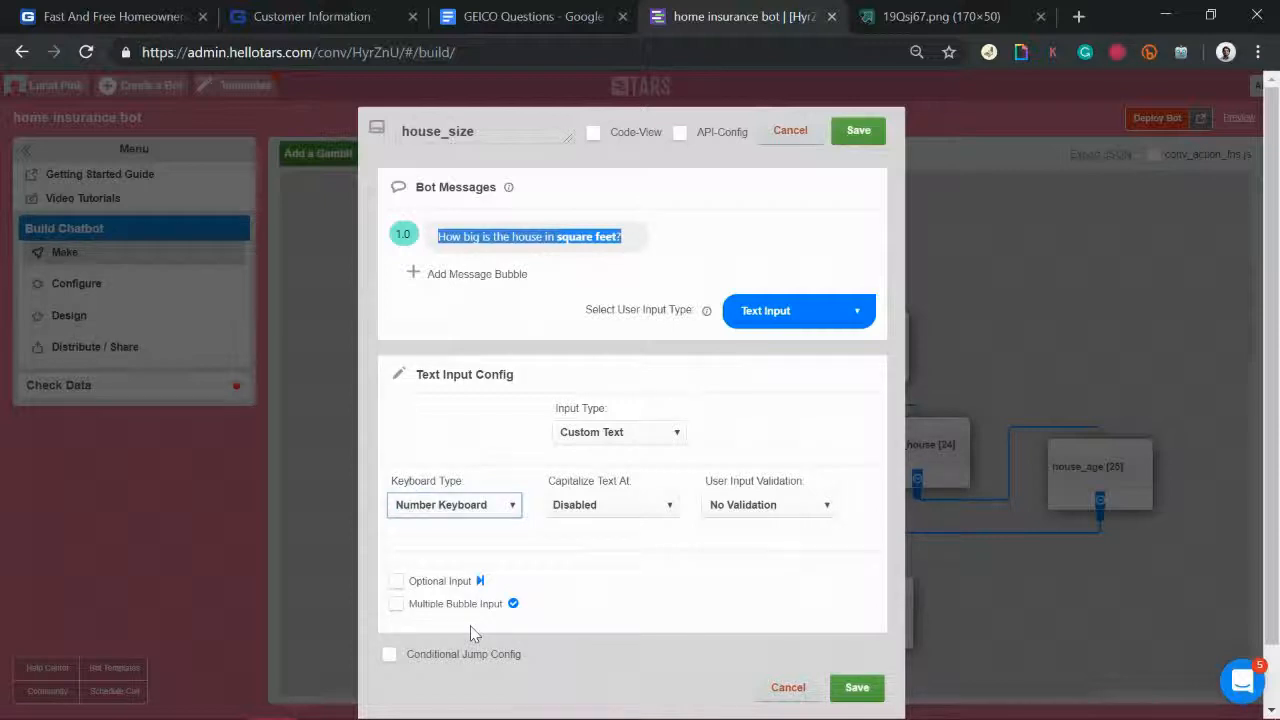
{"action": "left_click", "coordinate": [858, 132]}
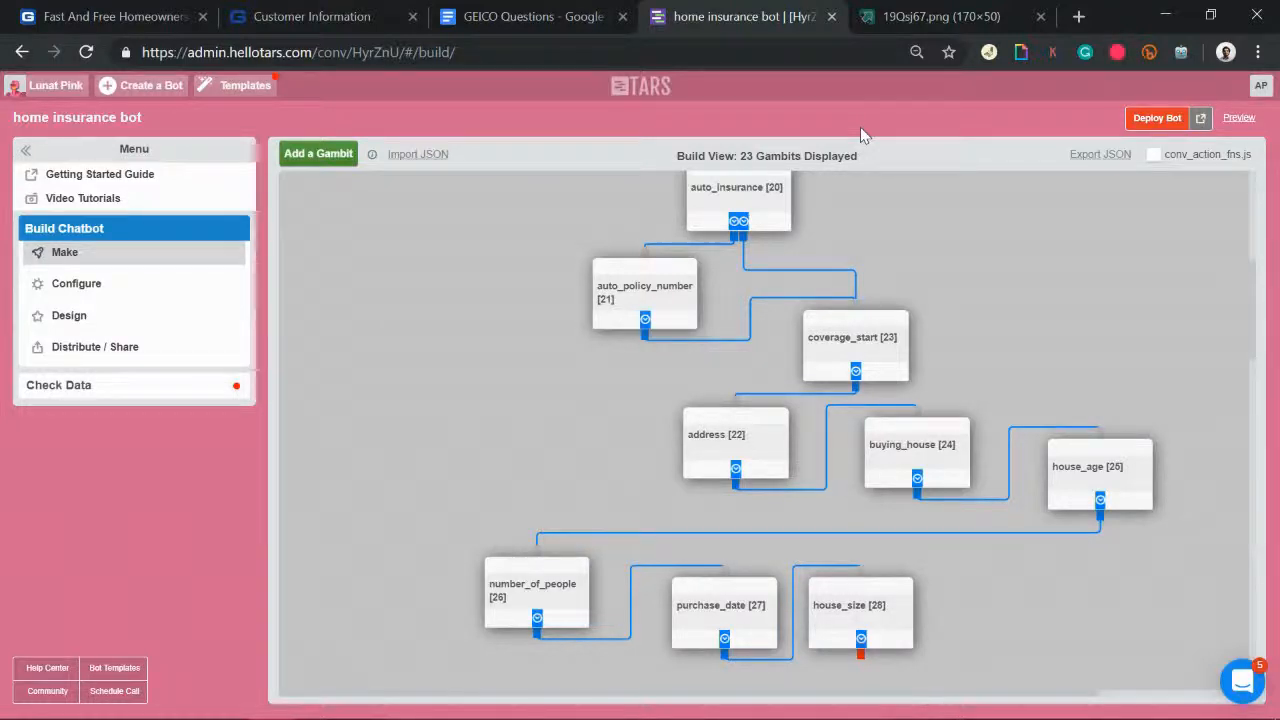
Step: Add a new gambit right of house_size, link house_size to it, and open it
{"action": "left_click", "coordinate": [320, 155]}
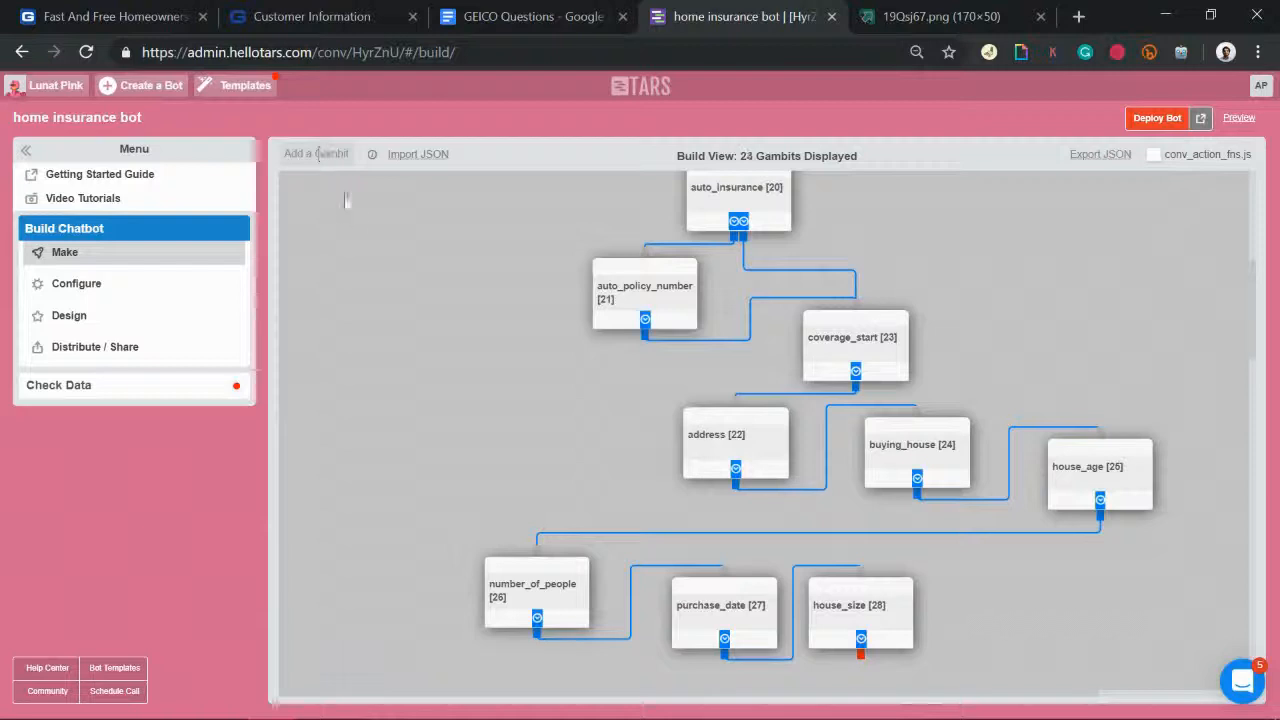
{"action": "left_click_drag", "start_coordinate": [966, 555], "coordinate": [989, 622]}
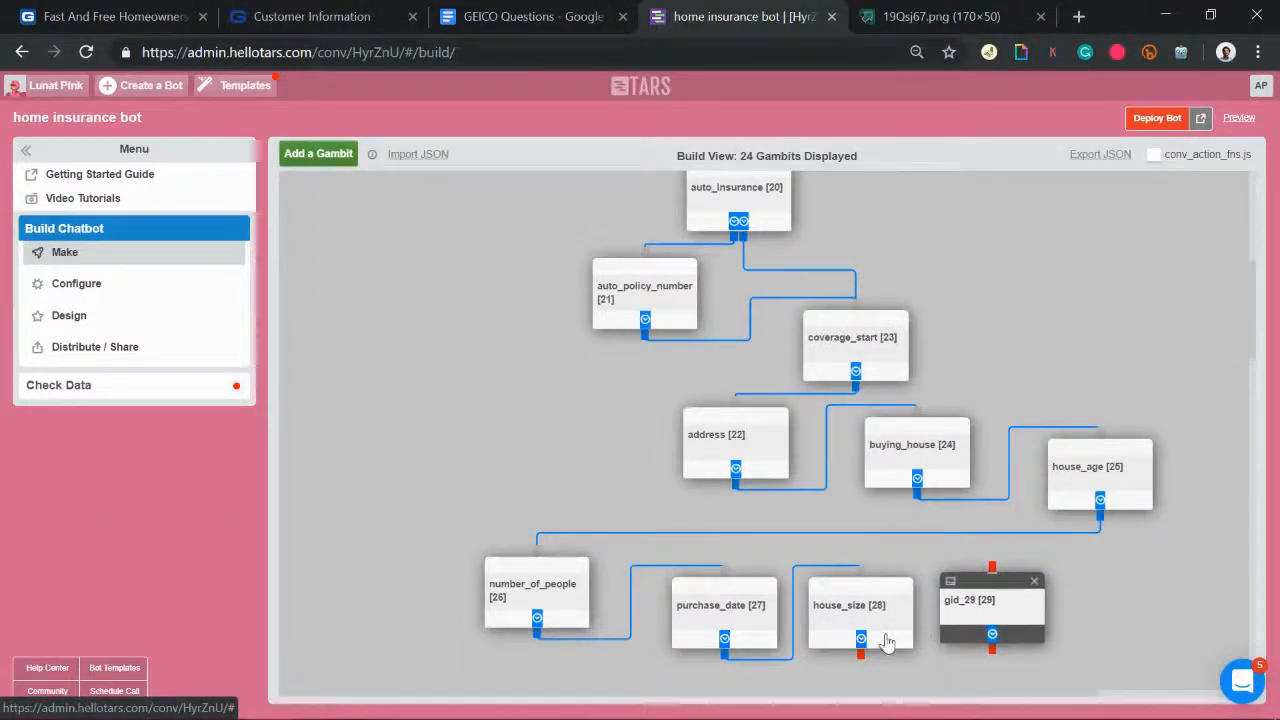
{"action": "left_click", "coordinate": [991, 575]}
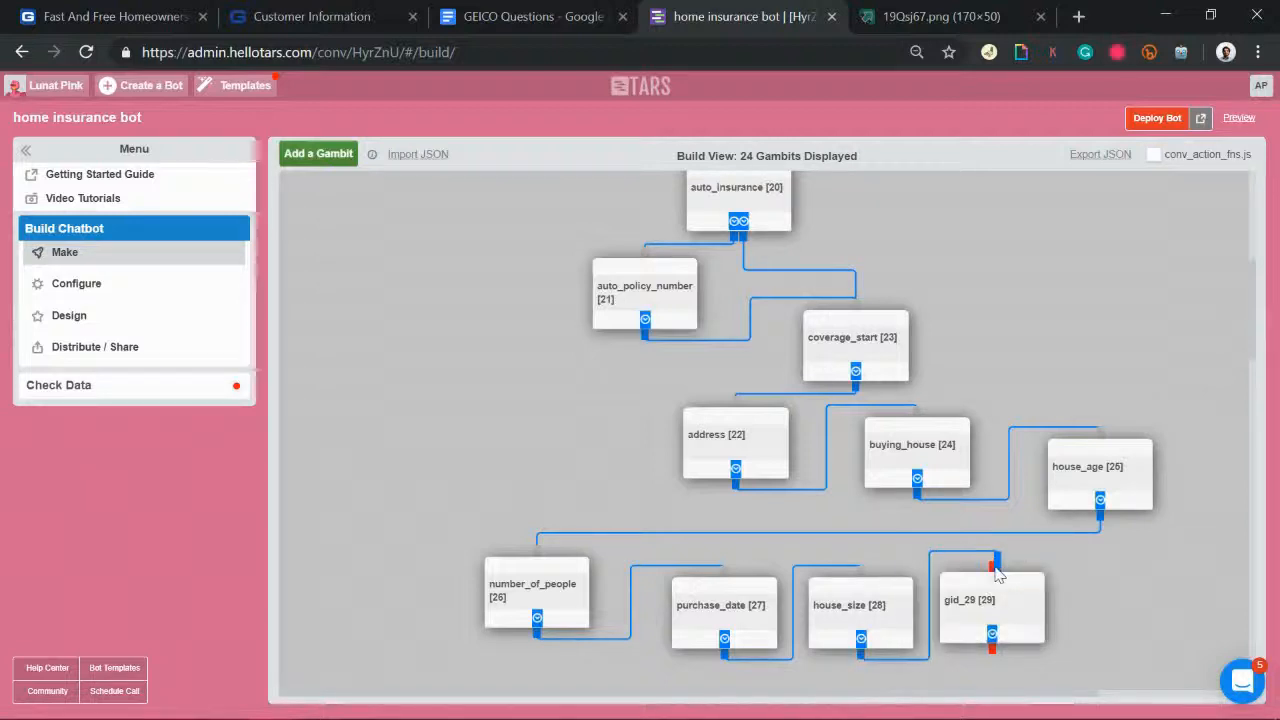
{"action": "left_click", "coordinate": [1015, 618]}
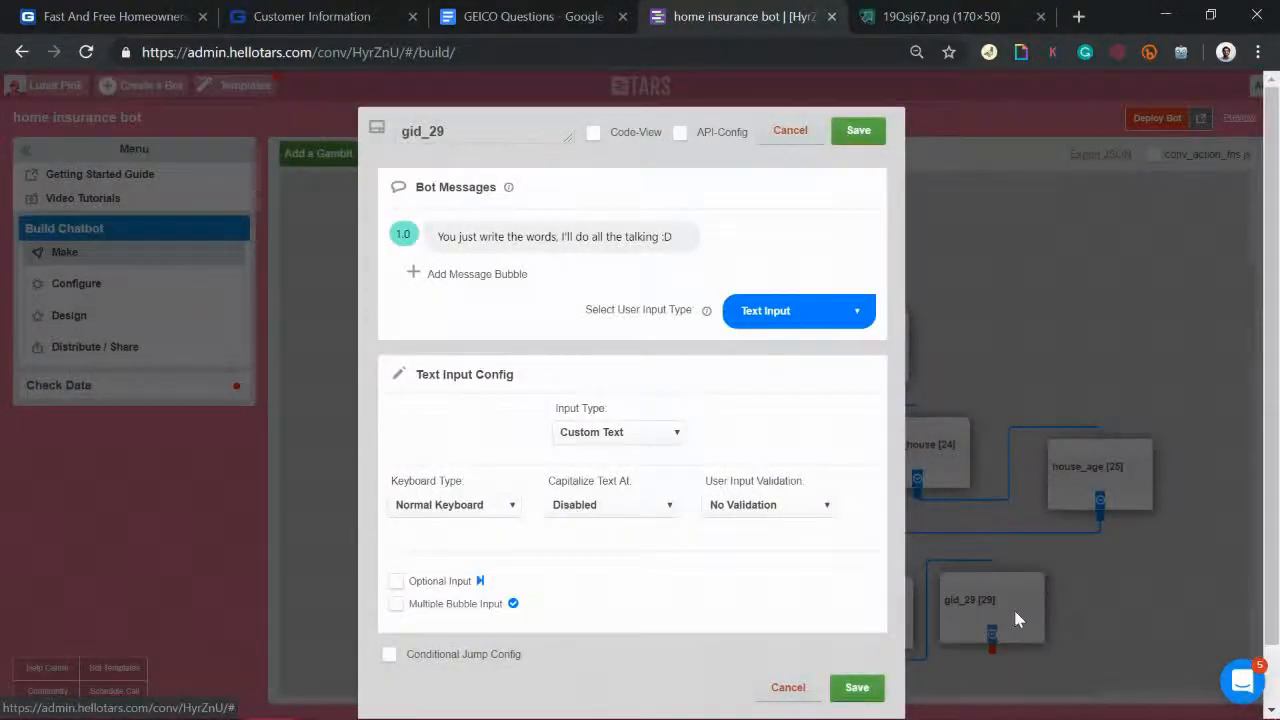
{"action": "double_click", "coordinate": [545, 236]}
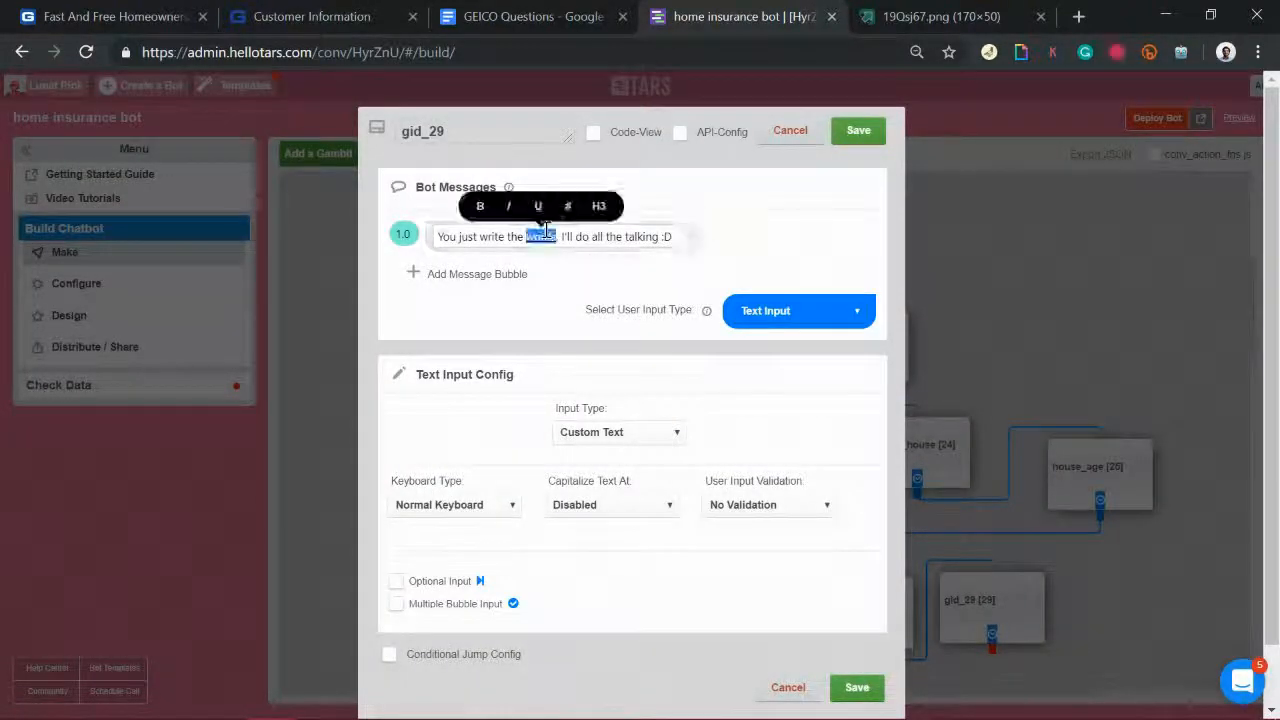
Step: Check the next question in GEICO Questions and rename the gambit construction_type
{"action": "left_click", "coordinate": [545, 12]}
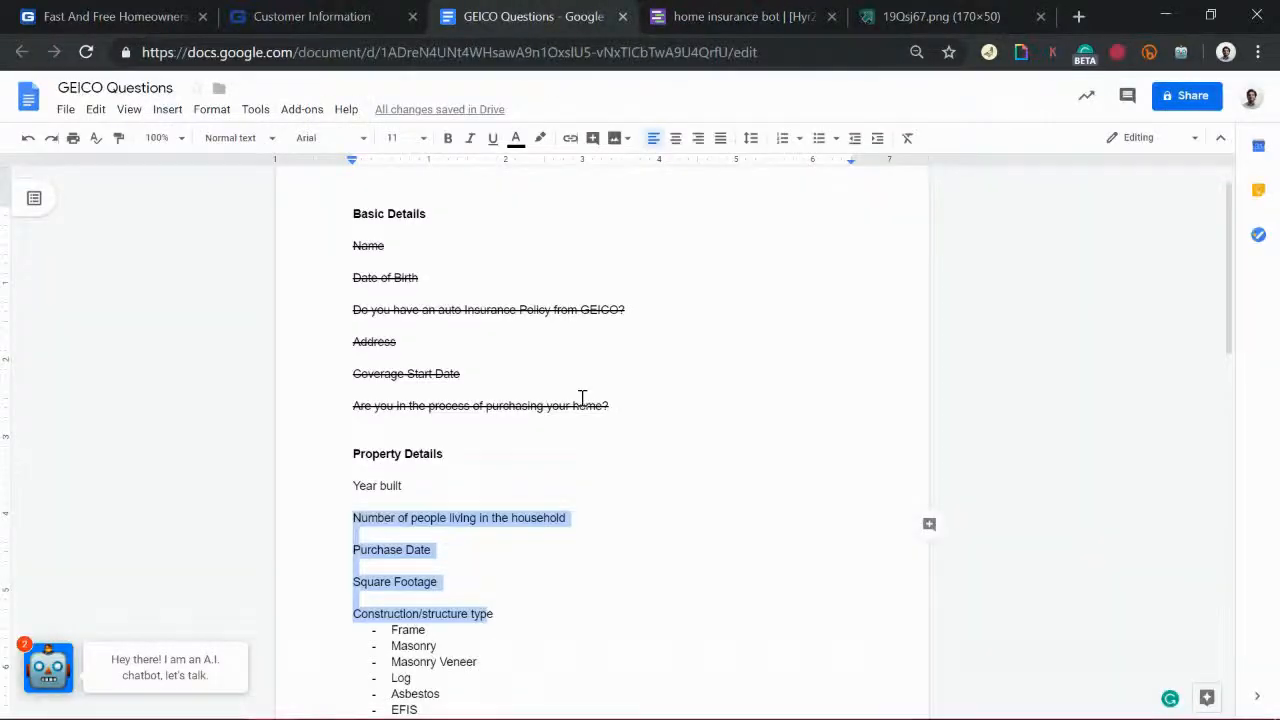
{"action": "scroll", "coordinate": [582, 398], "scroll_direction": "down", "scroll_amount": 2}
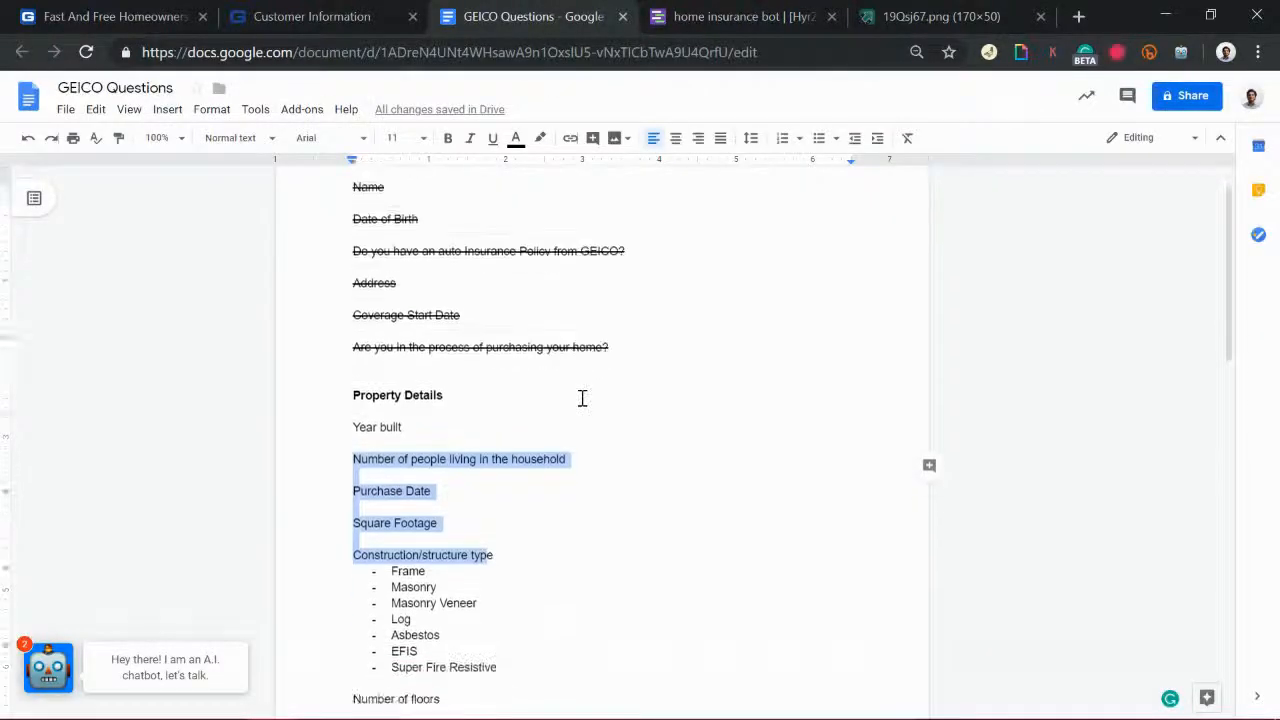
{"action": "left_click", "coordinate": [703, 17]}
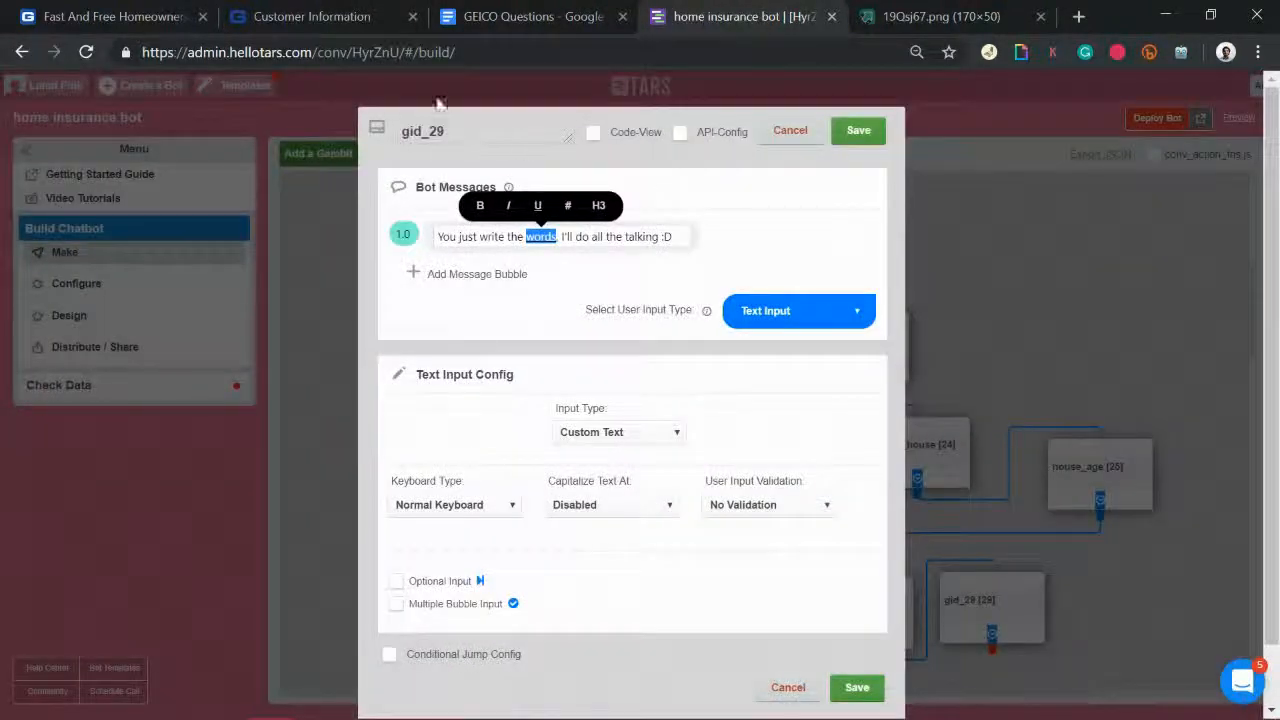
{"action": "double_click", "coordinate": [466, 129]}
{"action": "type", "text": "con"}
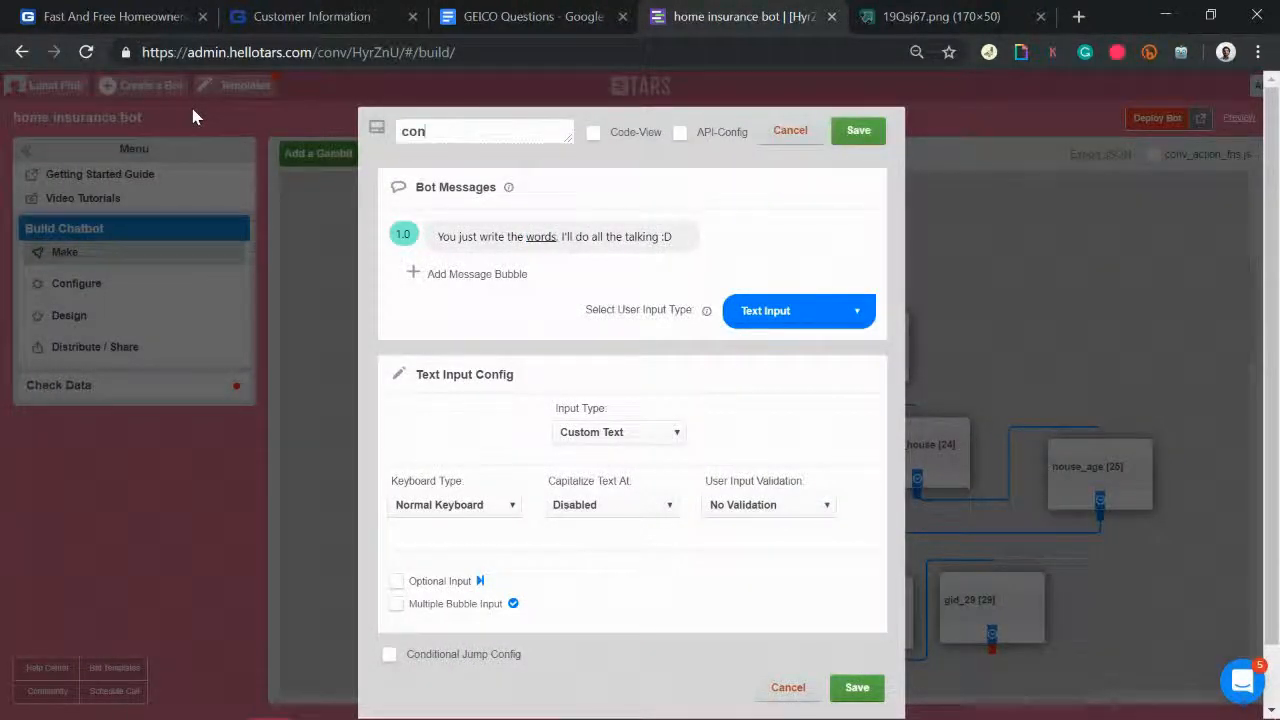
{"action": "type", "text": "struction_type"}
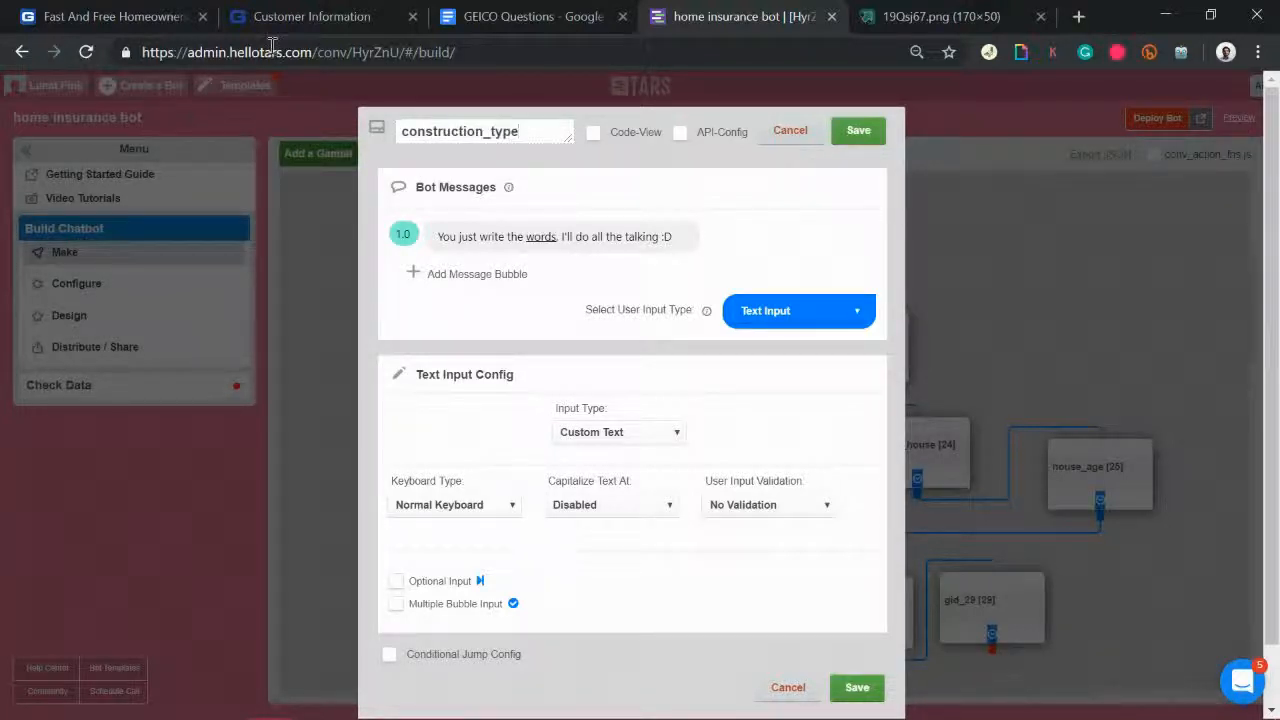
Step: Recheck the doc's wording and begin rewriting the gambit's default message
{"action": "left_click", "coordinate": [491, 14]}
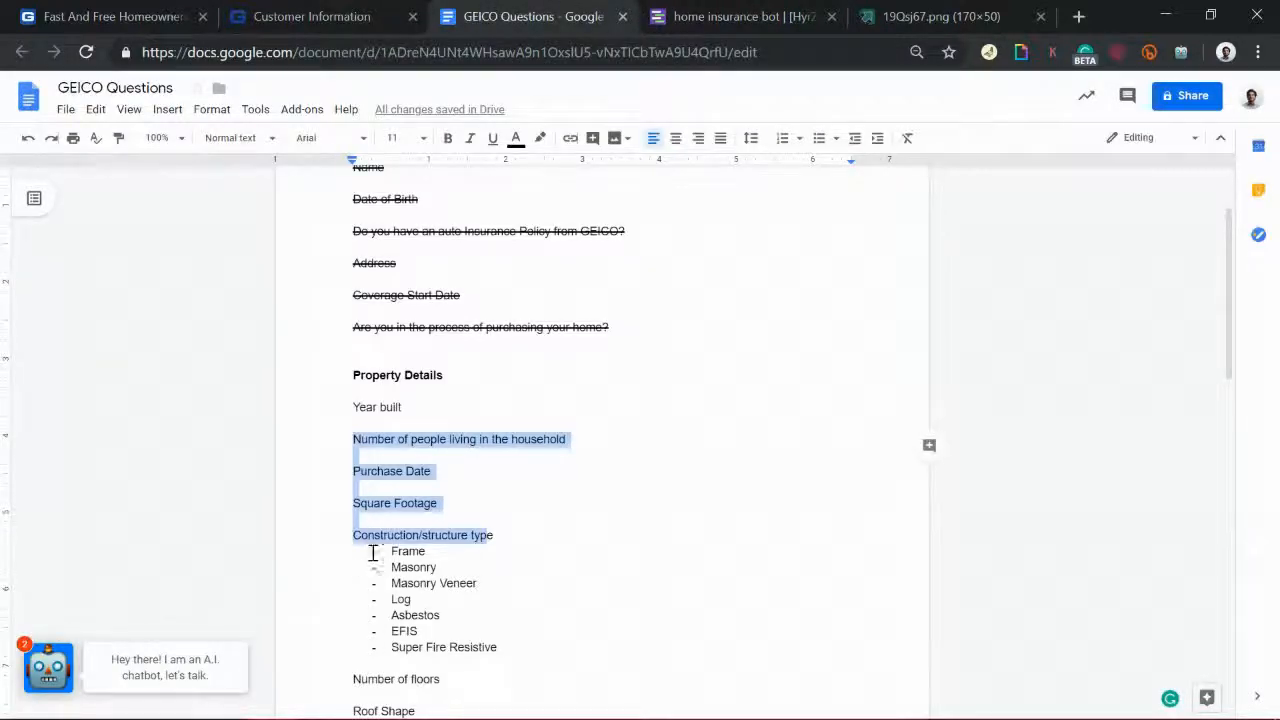
{"action": "left_click", "coordinate": [756, 12]}
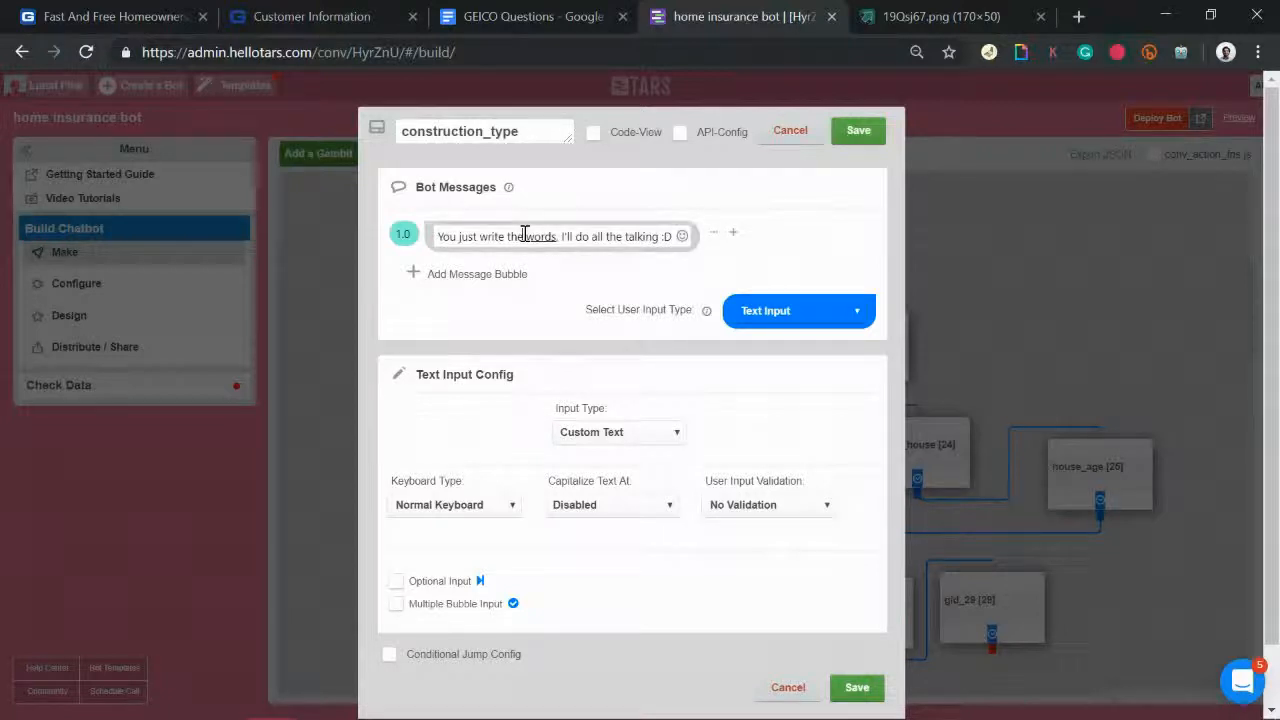
{"action": "triple_click", "coordinate": [678, 236]}
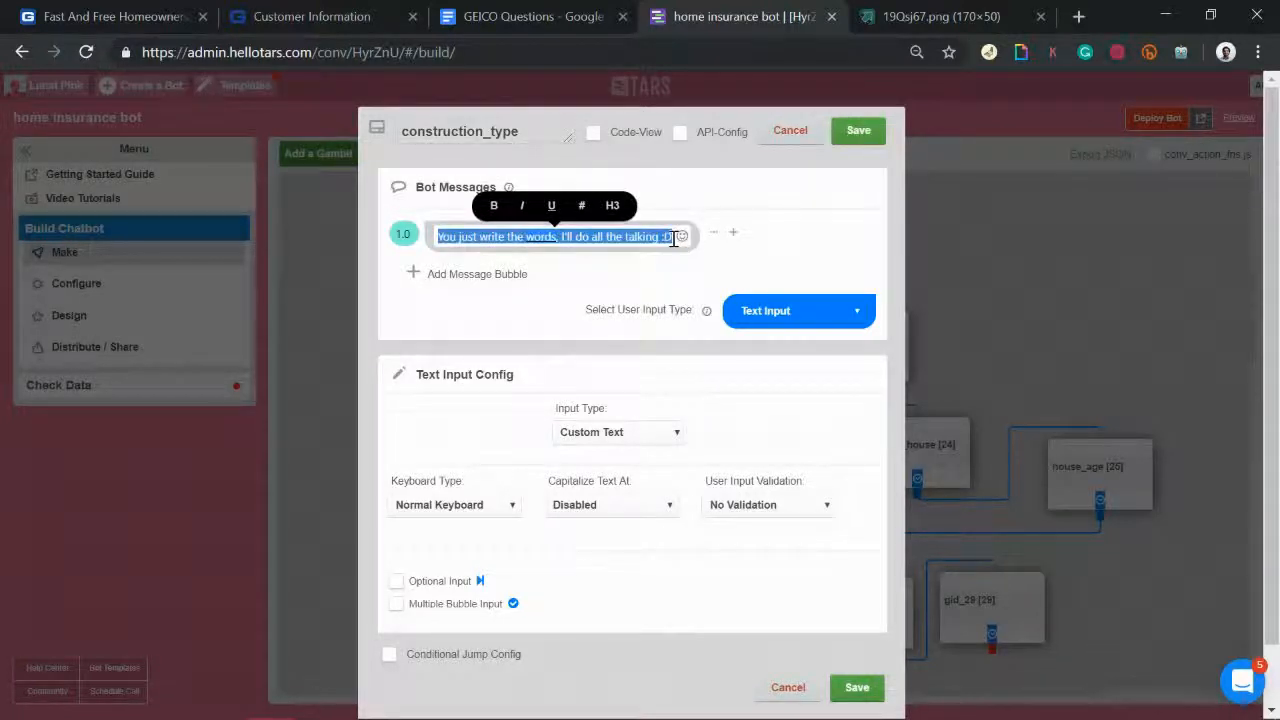
{"action": "left_click", "coordinate": [675, 238]}
{"action": "type", "text": "got i"}
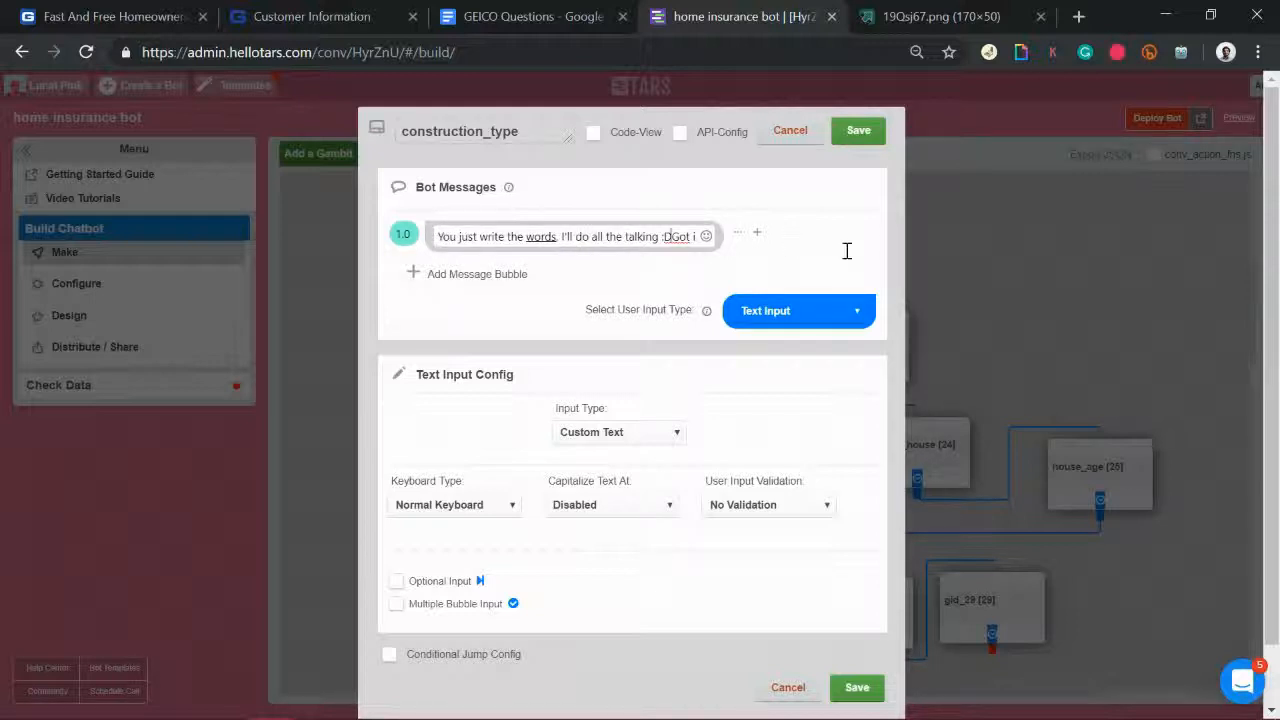
Step: Replace the default first message with 'Great!'
{"action": "triple_click", "coordinate": [671, 237]}
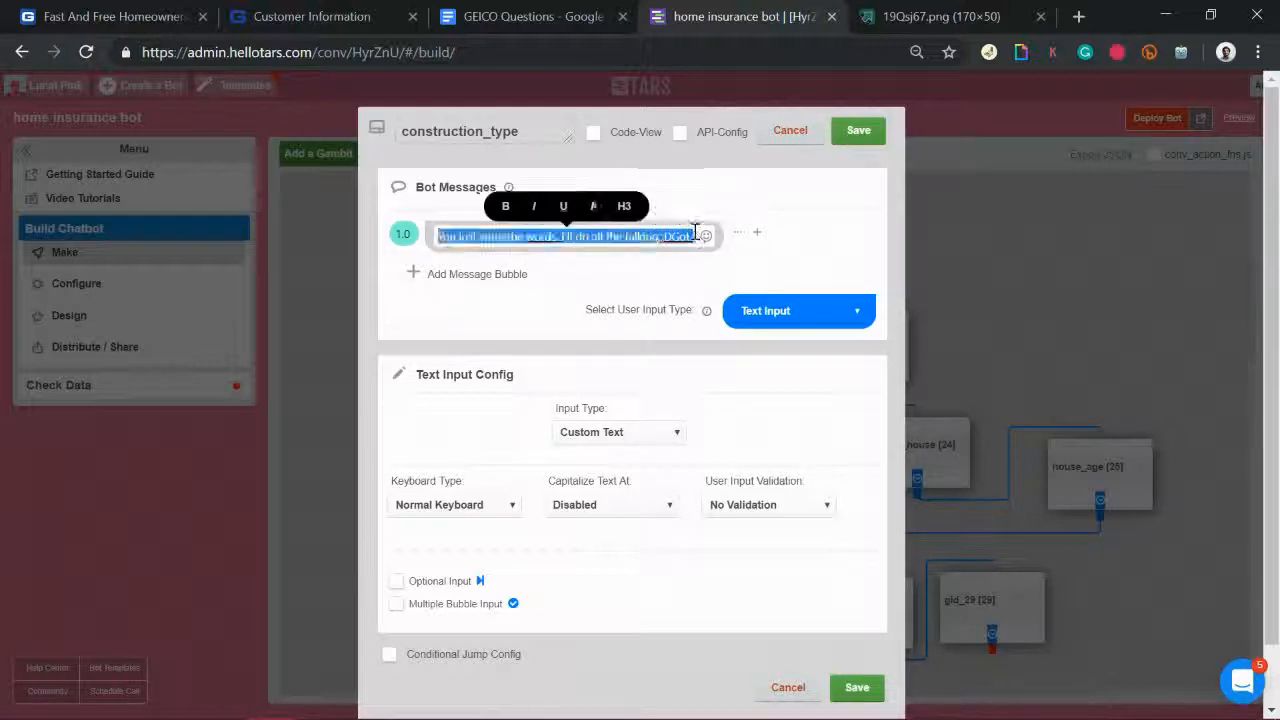
{"action": "key", "text": "BackSpace"}
{"action": "left_click", "coordinate": [697, 239]}
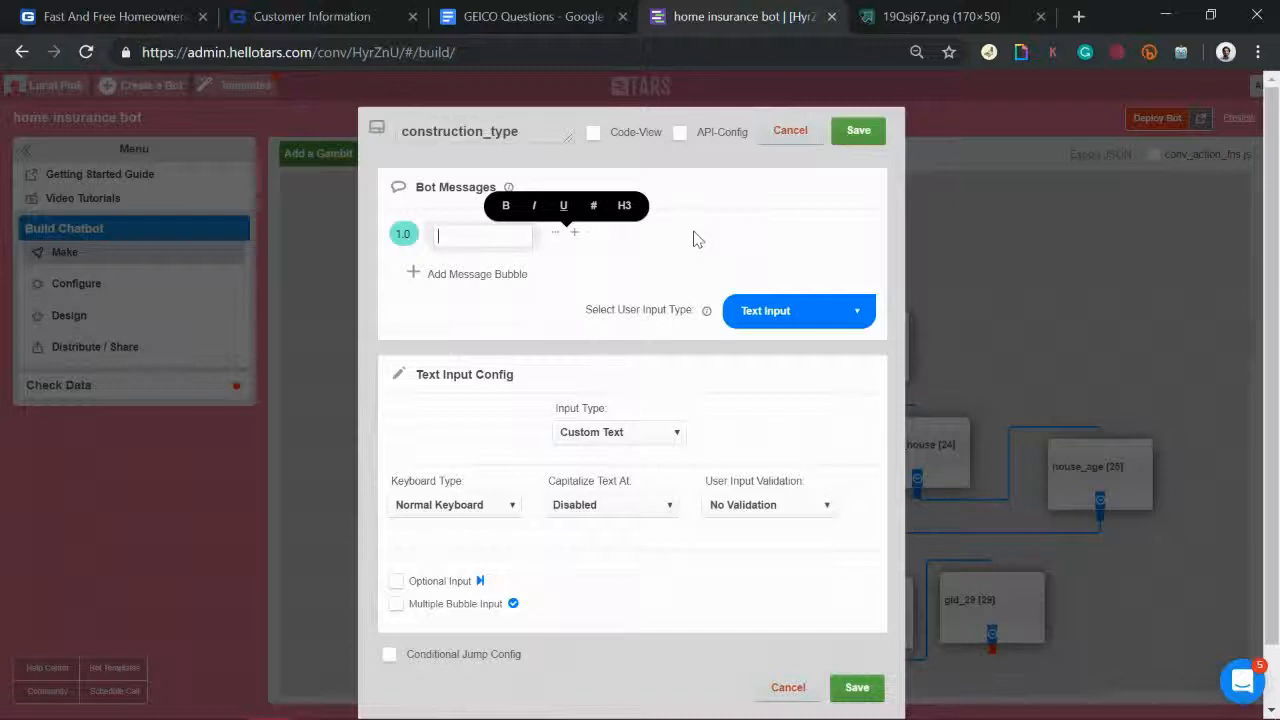
{"action": "type", "text": "G"}
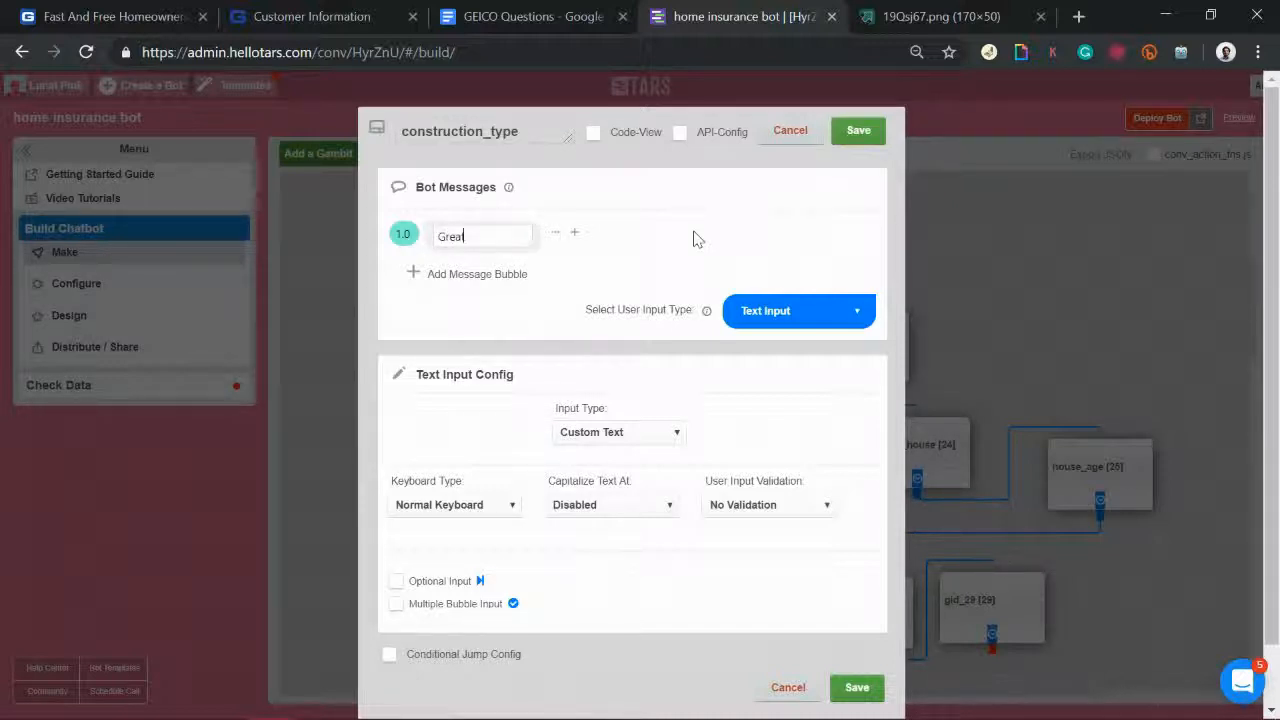
{"action": "type", "text": "reat!"}
Step: Add a second message reading 'What type of structure does your house have?'
{"action": "left_click", "coordinate": [490, 274]}
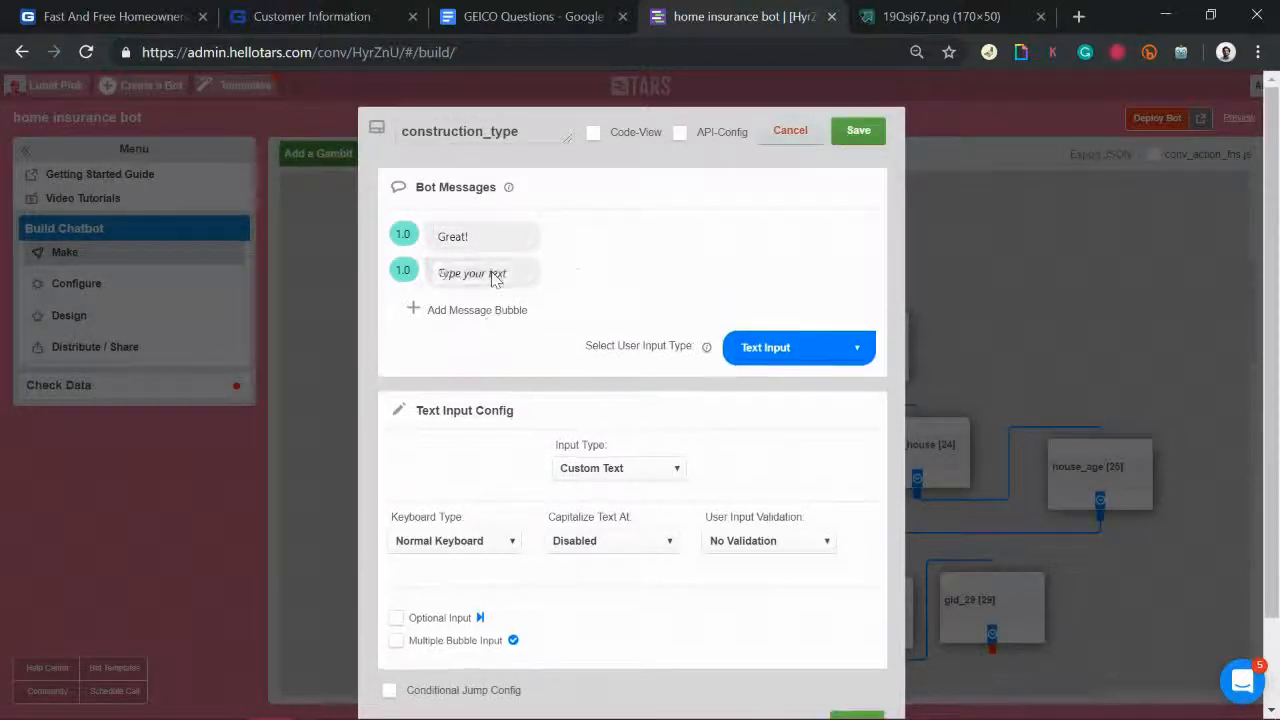
{"action": "type", "text": "What"}
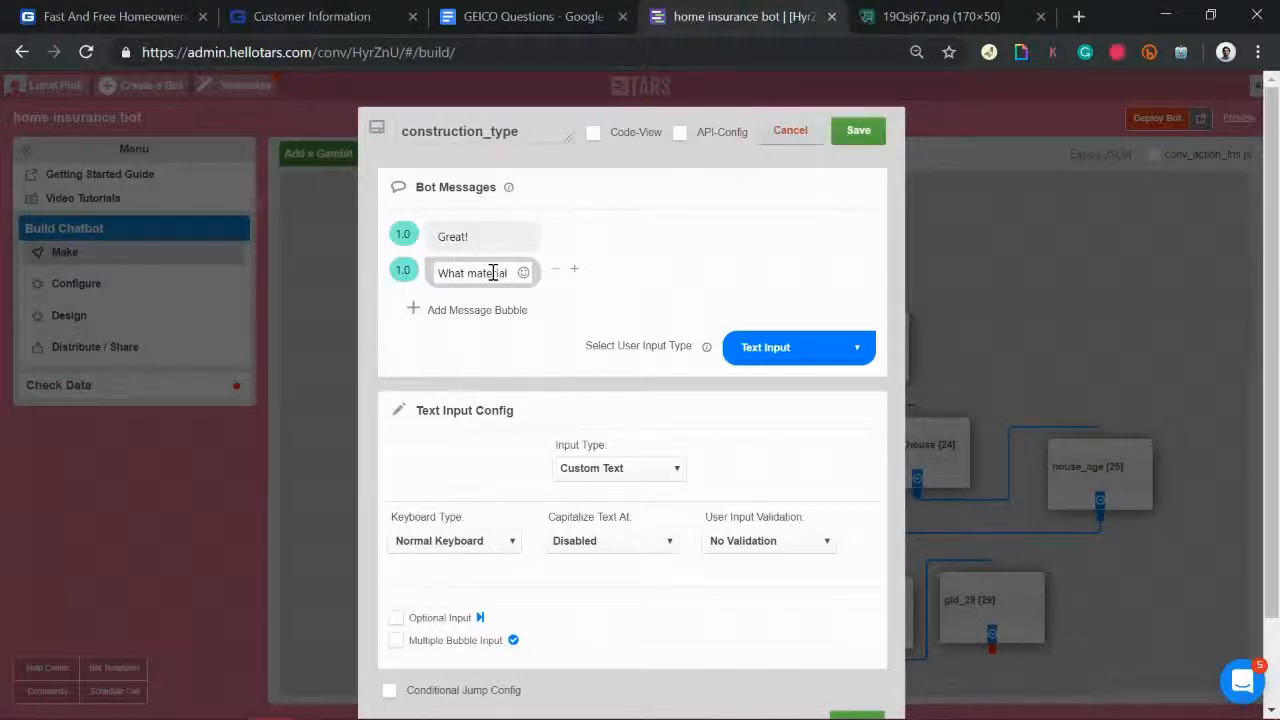
{"action": "type", "text": " ma"}
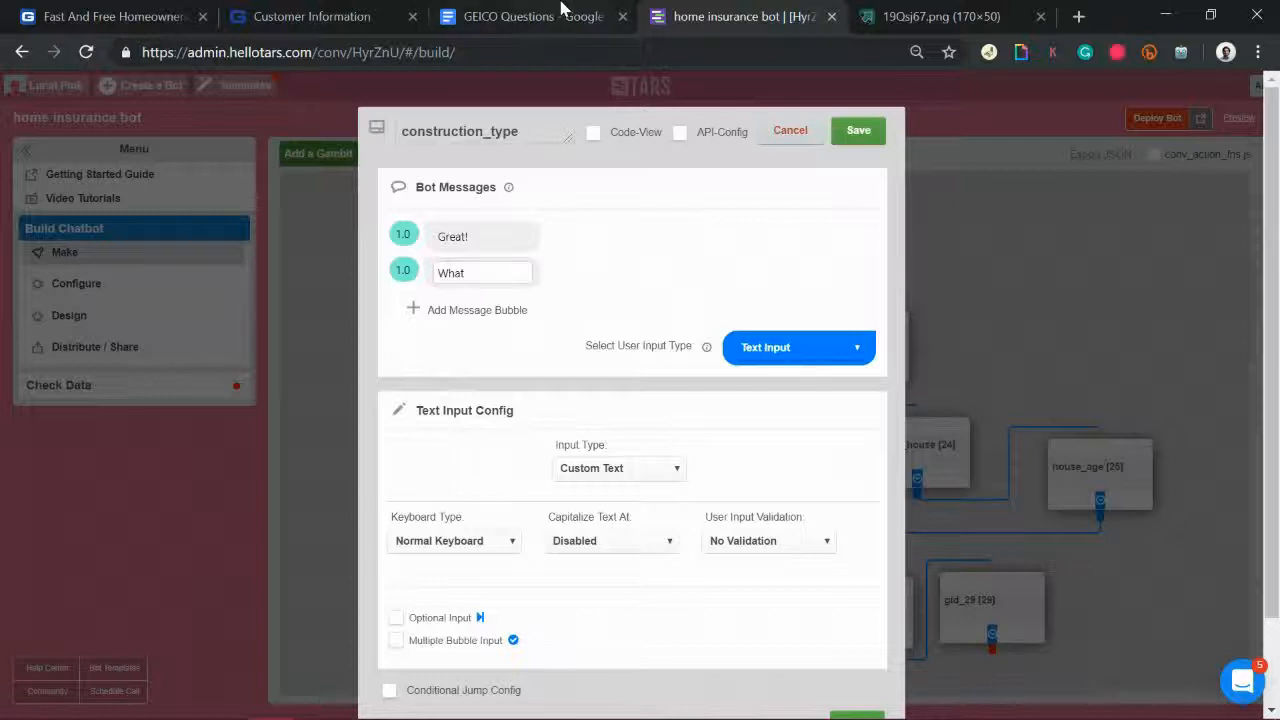
{"action": "left_click", "coordinate": [560, 12]}
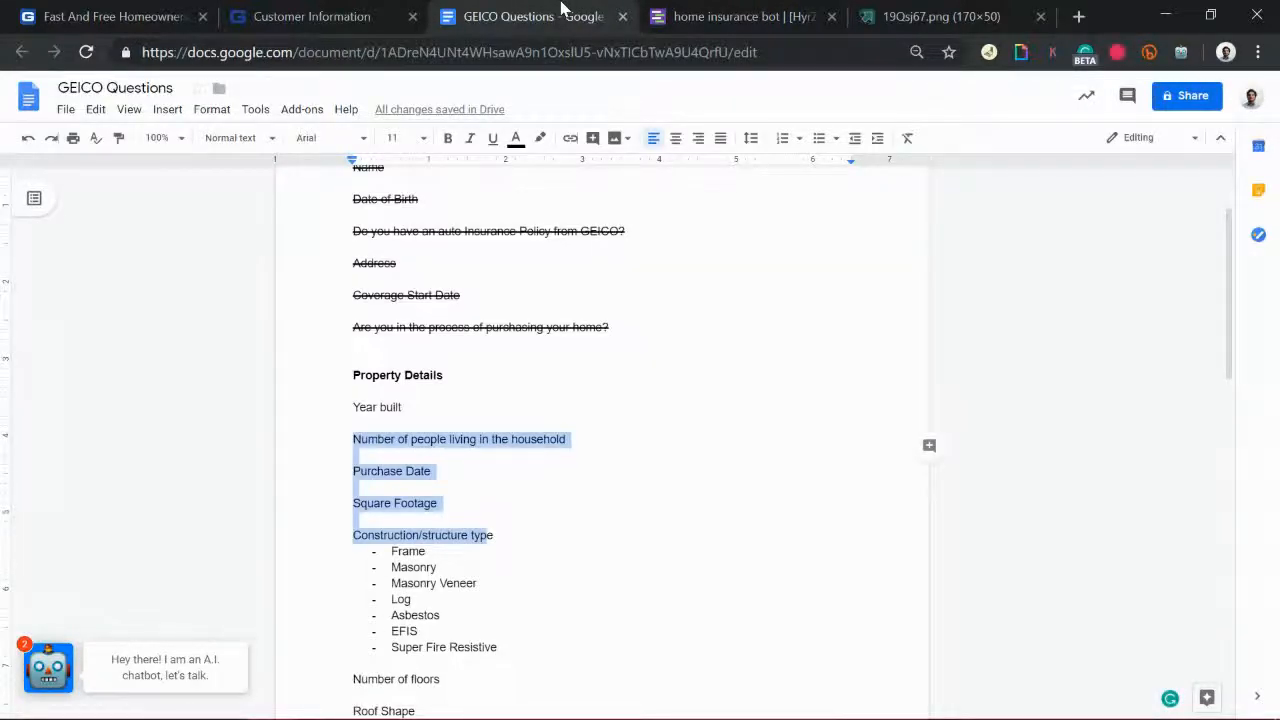
{"action": "left_click", "coordinate": [720, 12]}
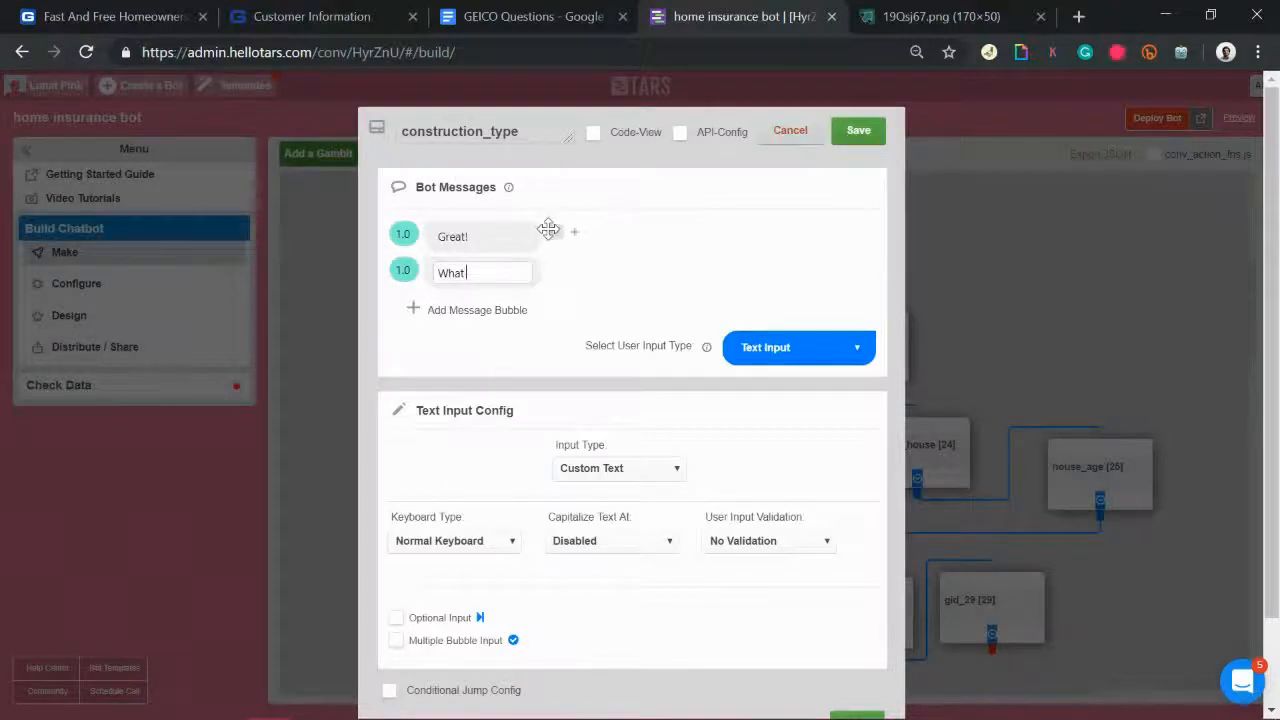
{"action": "type", "text": "What is the structure "}
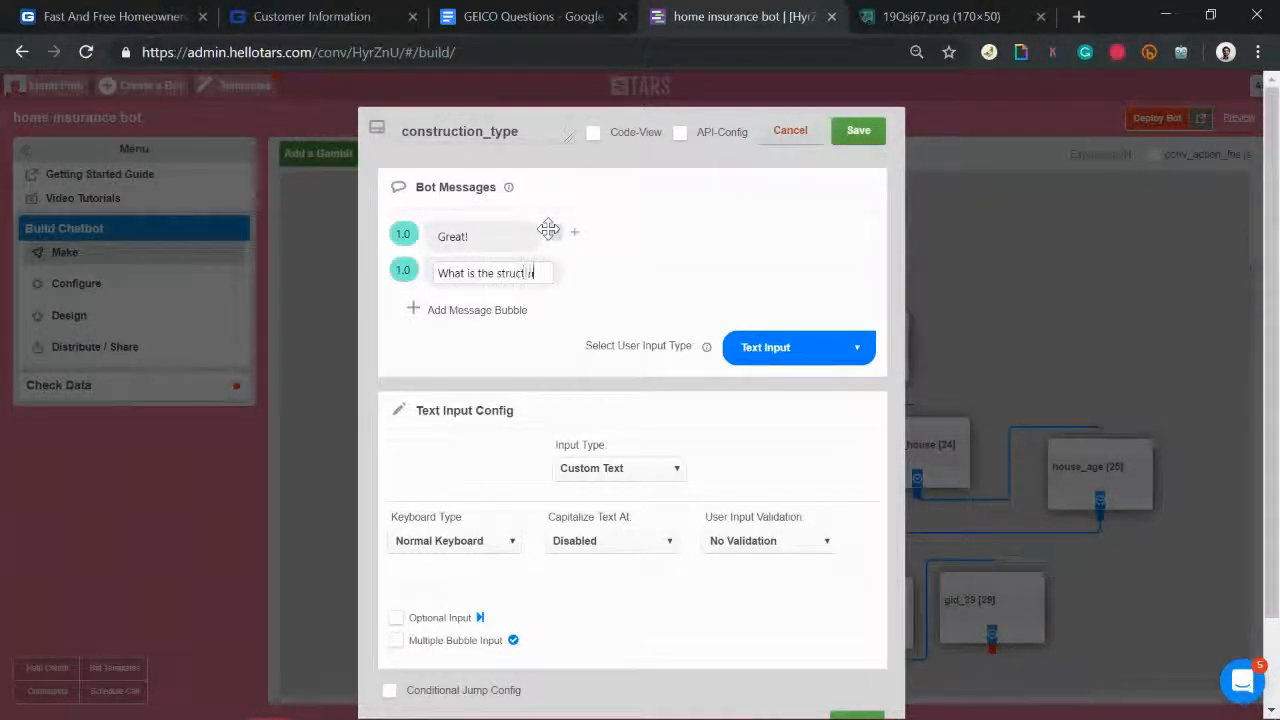
{"action": "type", "text": "type of th"}
{"action": "key", "text": "BackSpace"}
{"action": "key", "text": "BackSpace"}
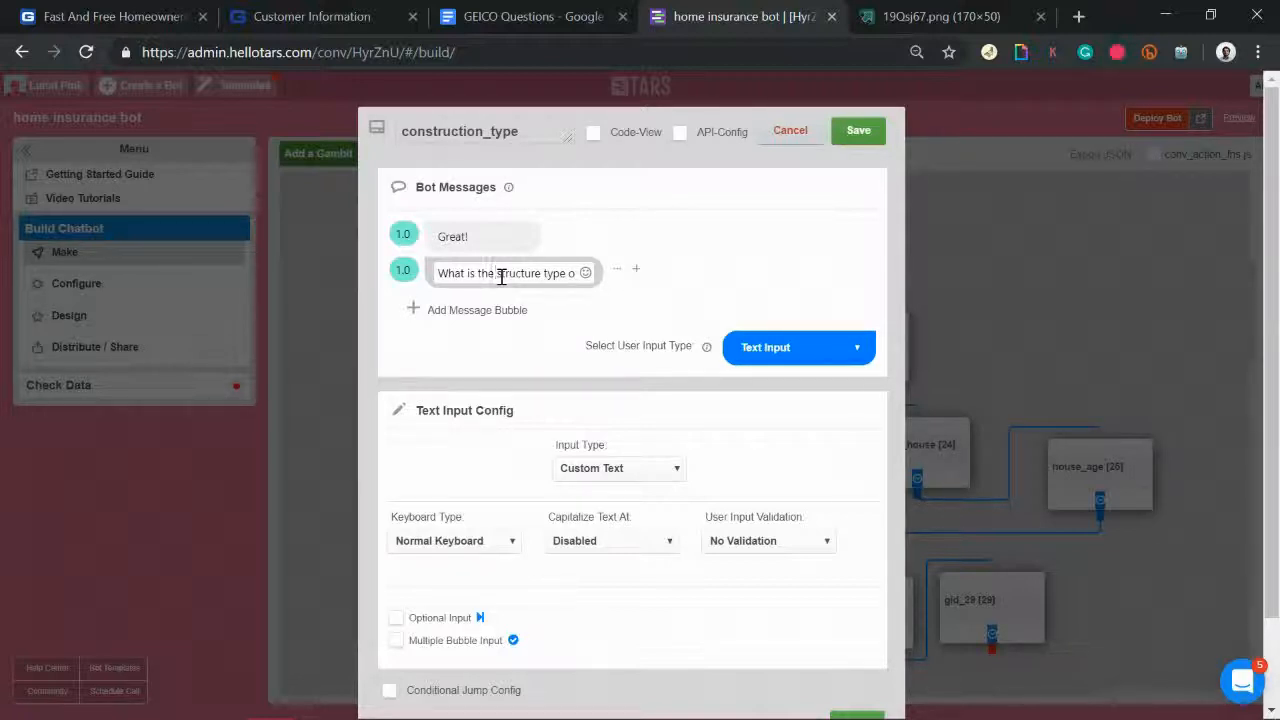
{"action": "type", "text": "type of"}
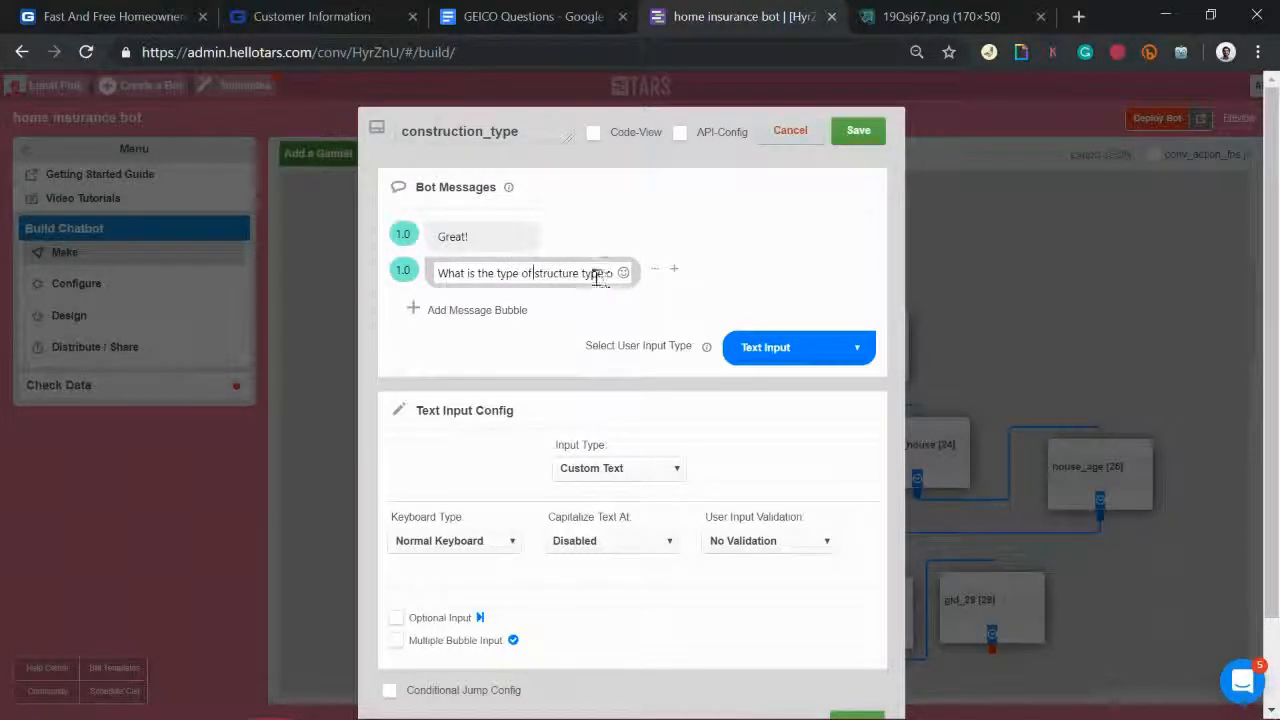
{"action": "left_click_drag", "start_coordinate": [582, 279], "coordinate": [731, 294]}
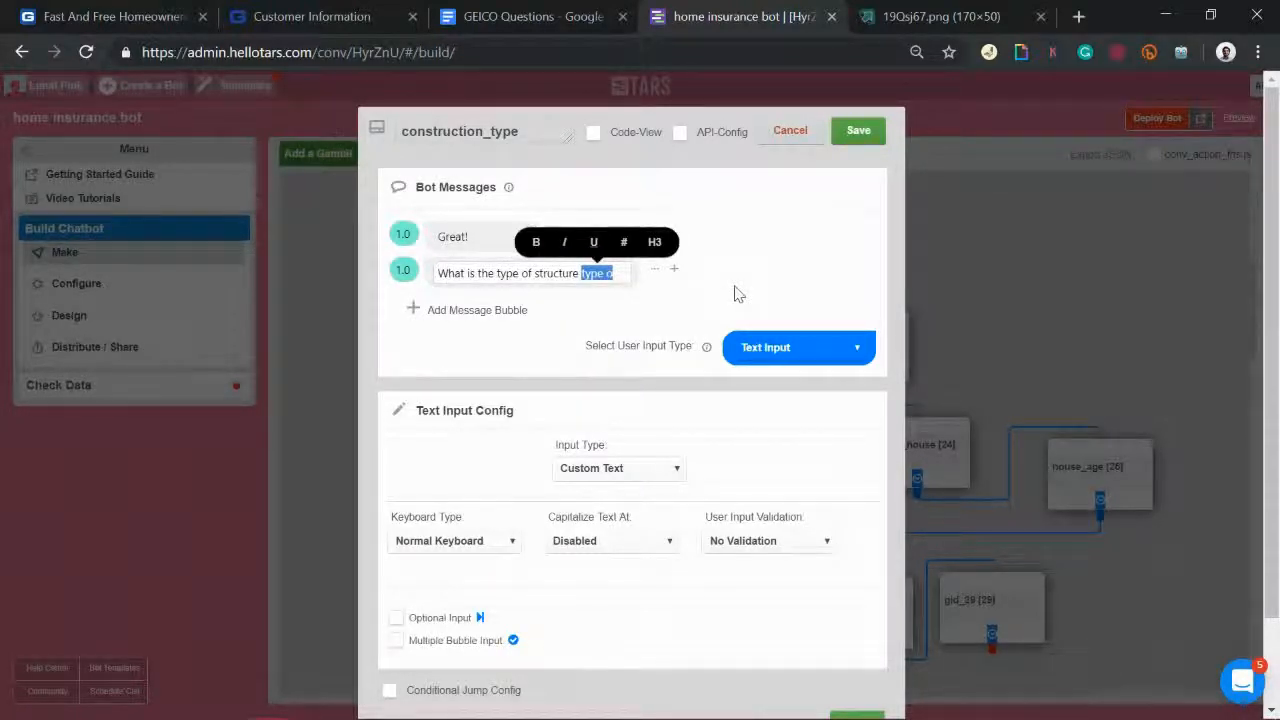
{"action": "left_click_drag", "start_coordinate": [496, 275], "coordinate": [468, 277]}
{"action": "key", "text": "BackSpace"}
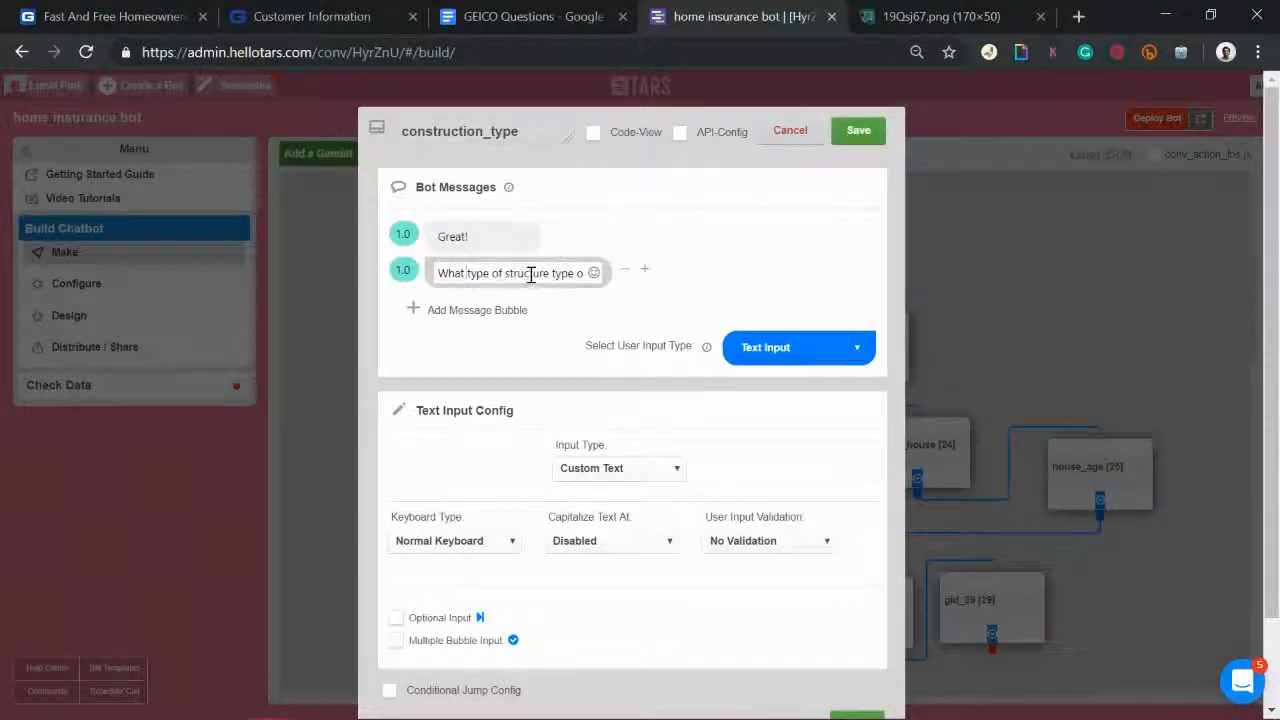
{"action": "double_click", "coordinate": [563, 274]}
{"action": "type", "text": "does your house have "}
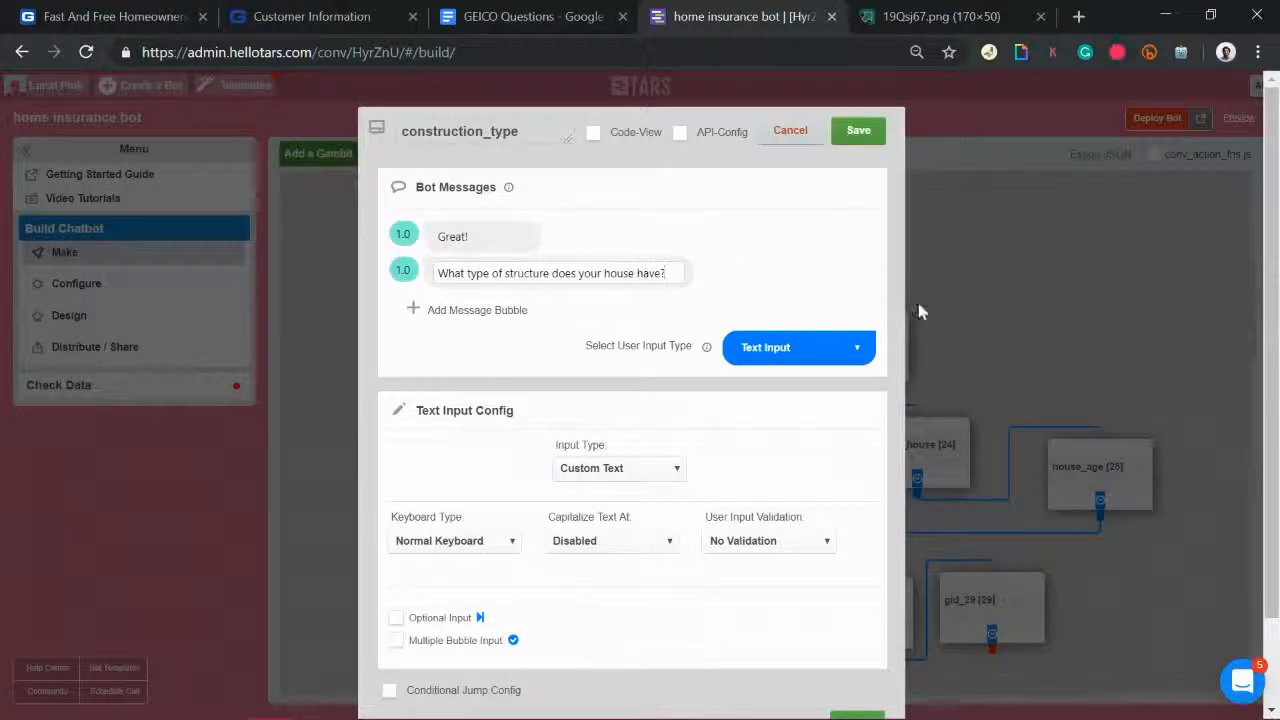
{"action": "type", "text": "?"}
{"action": "left_click", "coordinate": [816, 355]}
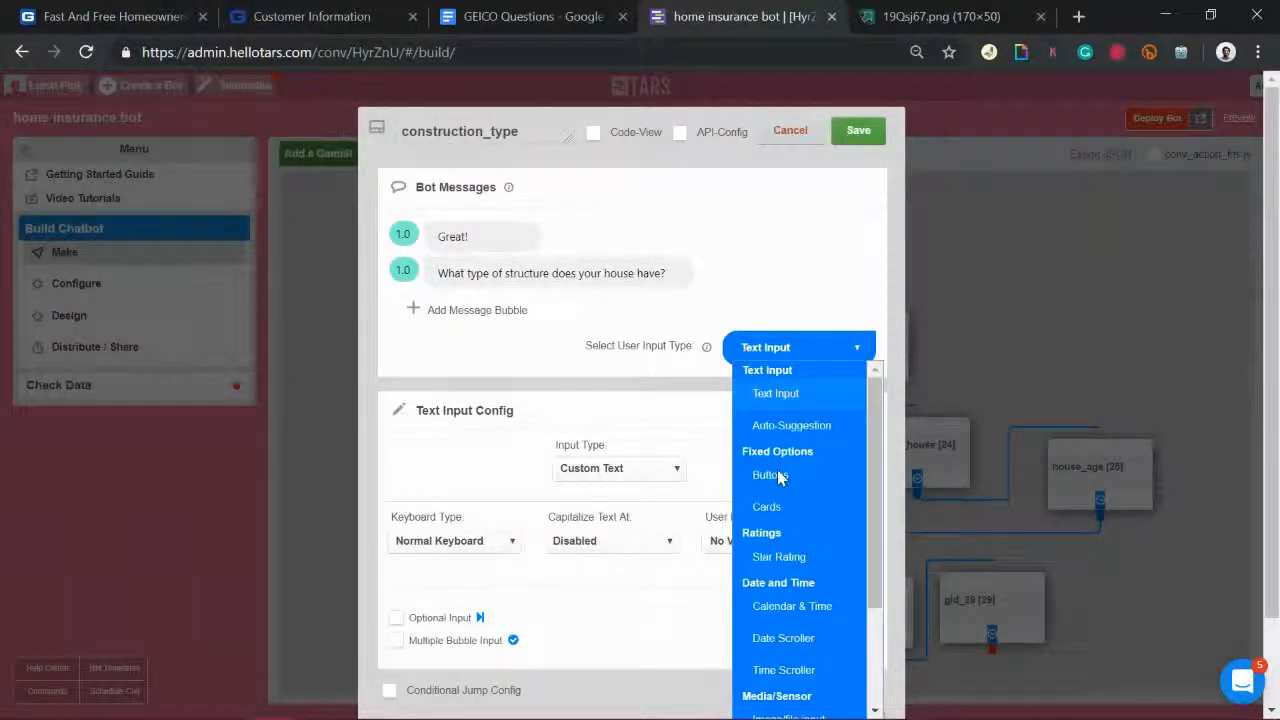
Step: Make the answer type Buttons and add options until there are five
{"action": "left_click", "coordinate": [777, 477]}
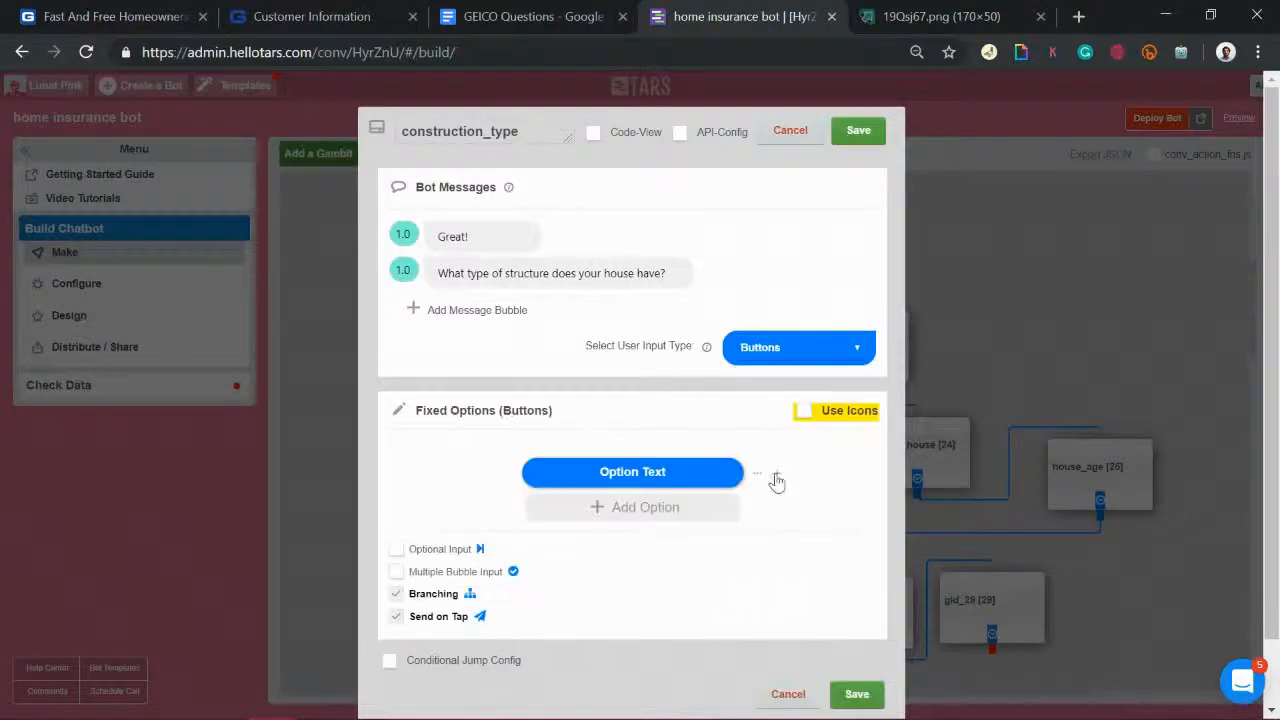
{"action": "left_click", "coordinate": [620, 512]}
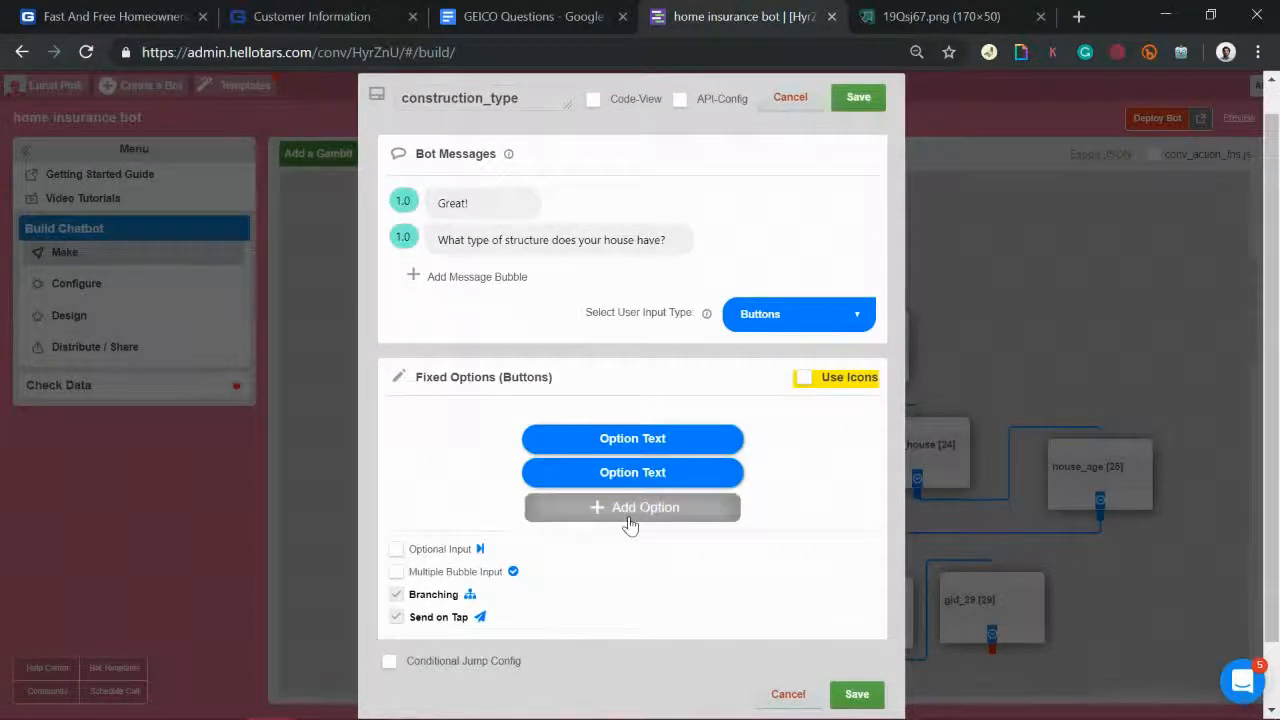
{"action": "left_click", "coordinate": [630, 522]}
{"action": "left_click", "coordinate": [630, 510]}
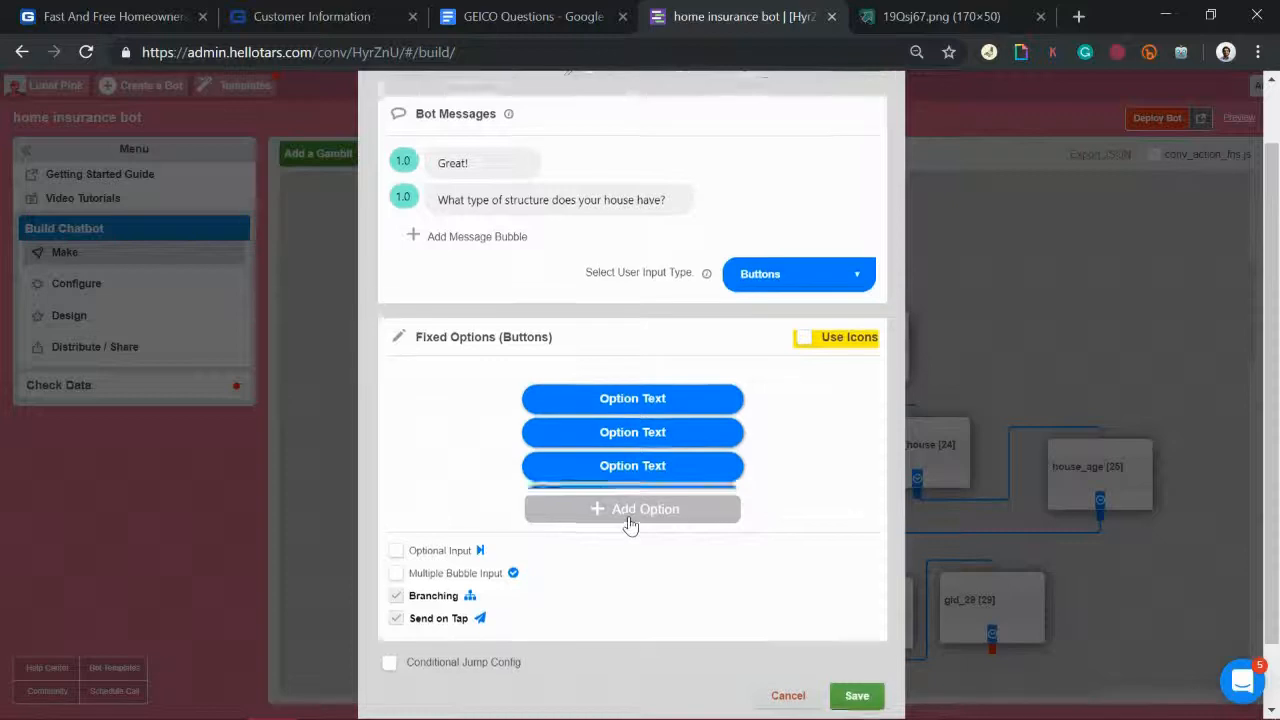
{"action": "left_click", "coordinate": [630, 515]}
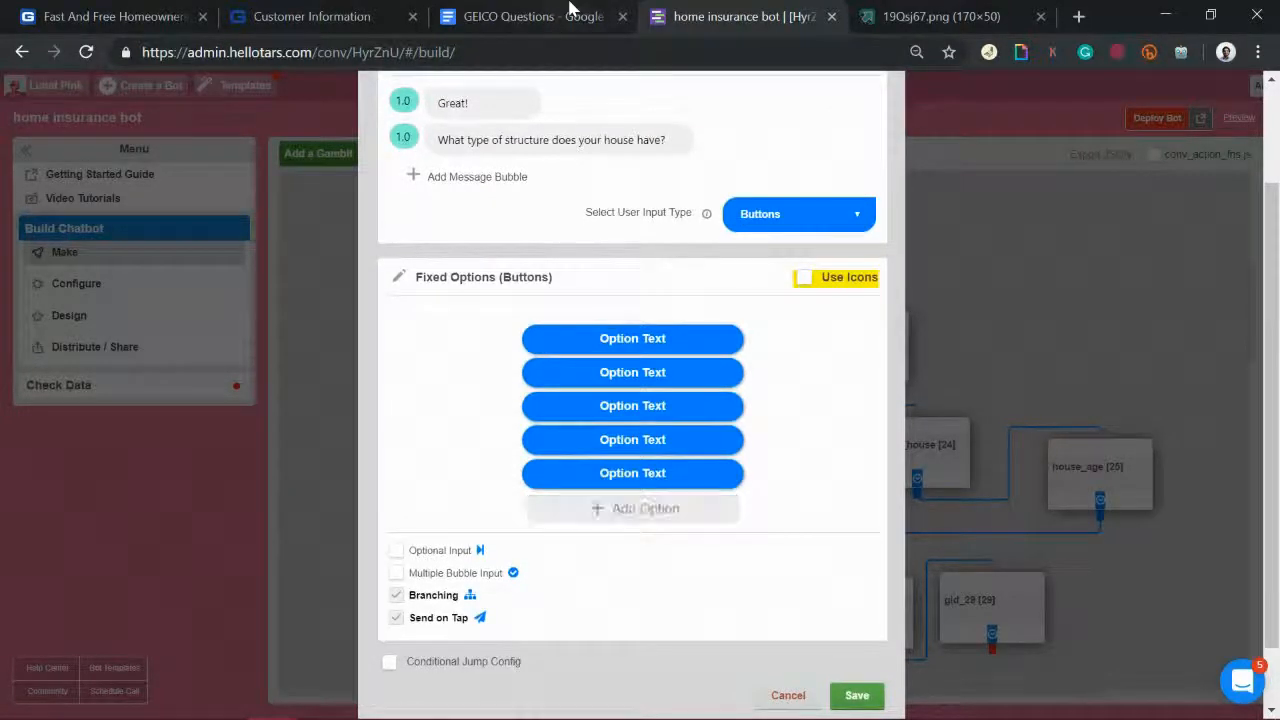
{"action": "left_click", "coordinate": [570, 10]}
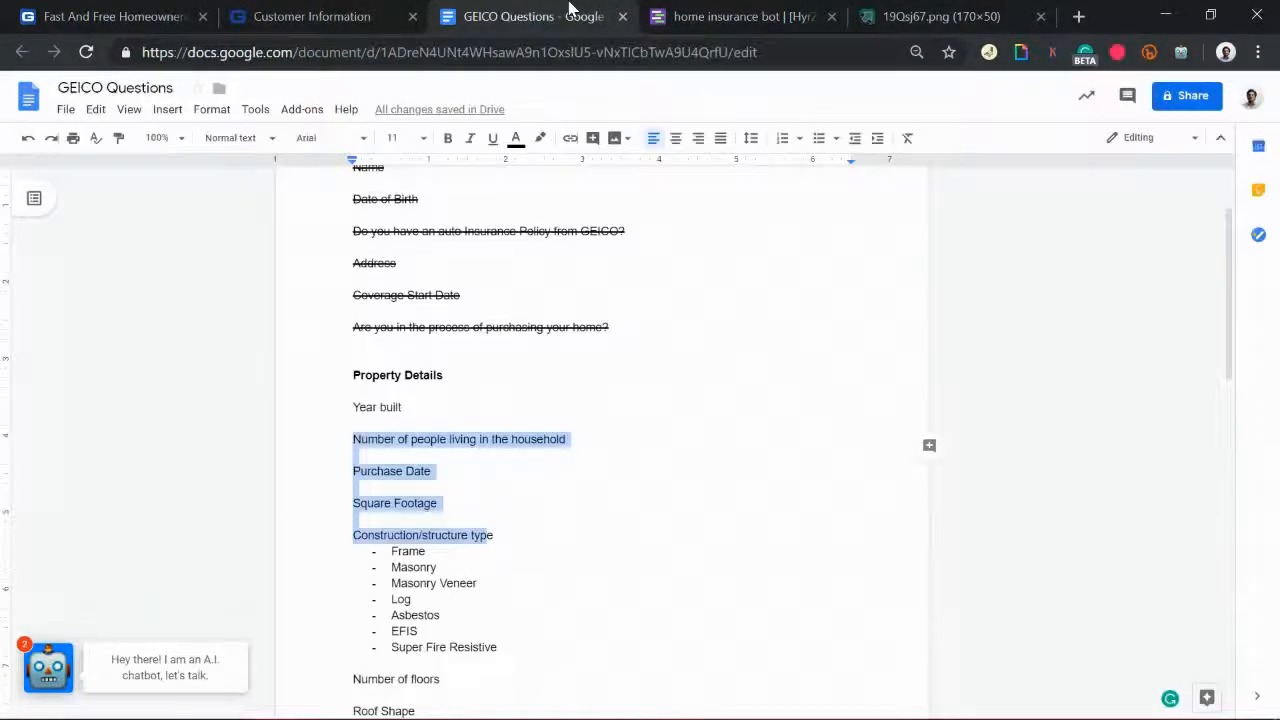
{"action": "left_click", "coordinate": [749, 12]}
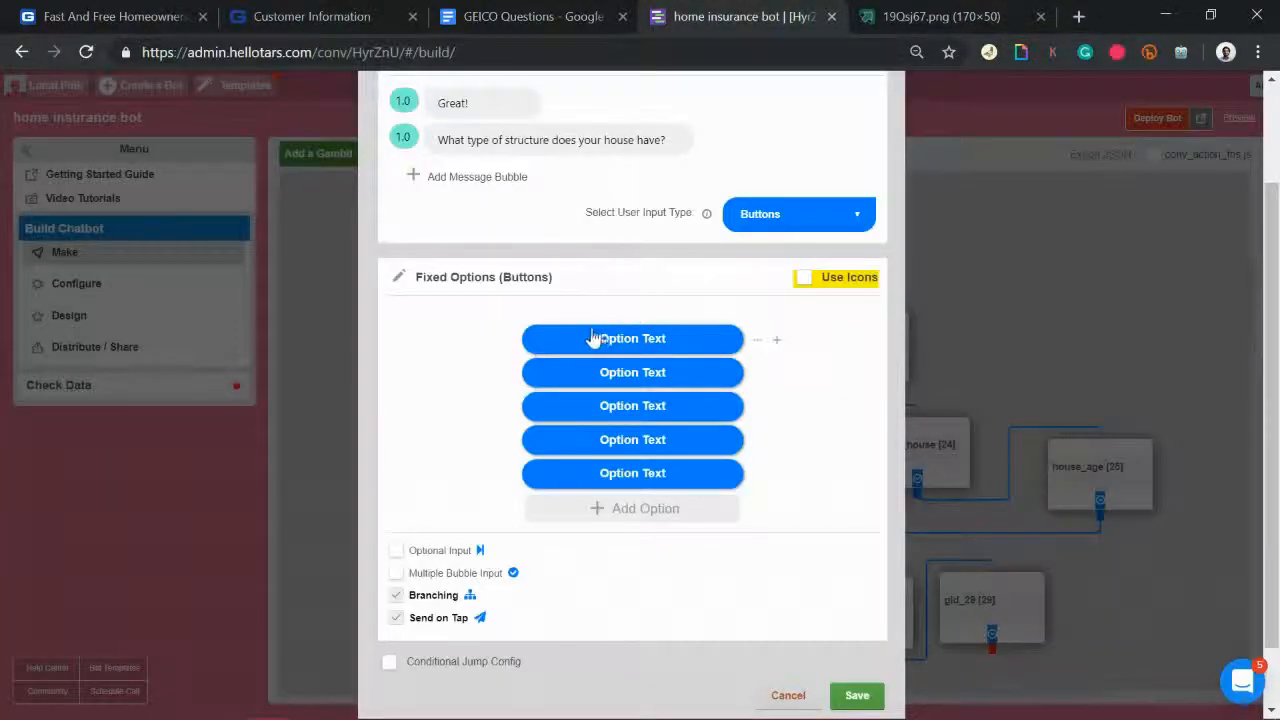
Step: Label the first four buttons Frame, Masonry, Masonry Veneer and Log
{"action": "type", "text": "Frame"}
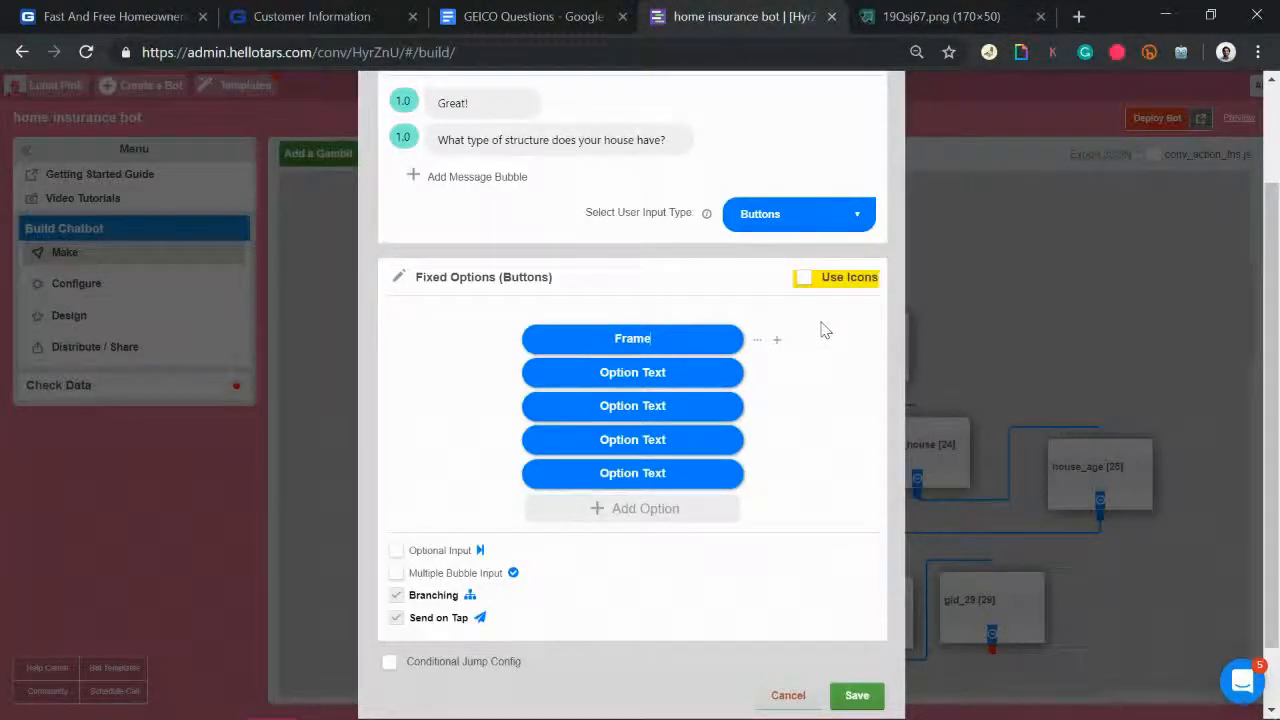
{"action": "left_click", "coordinate": [624, 380]}
{"action": "type", "text": "Masonry"}
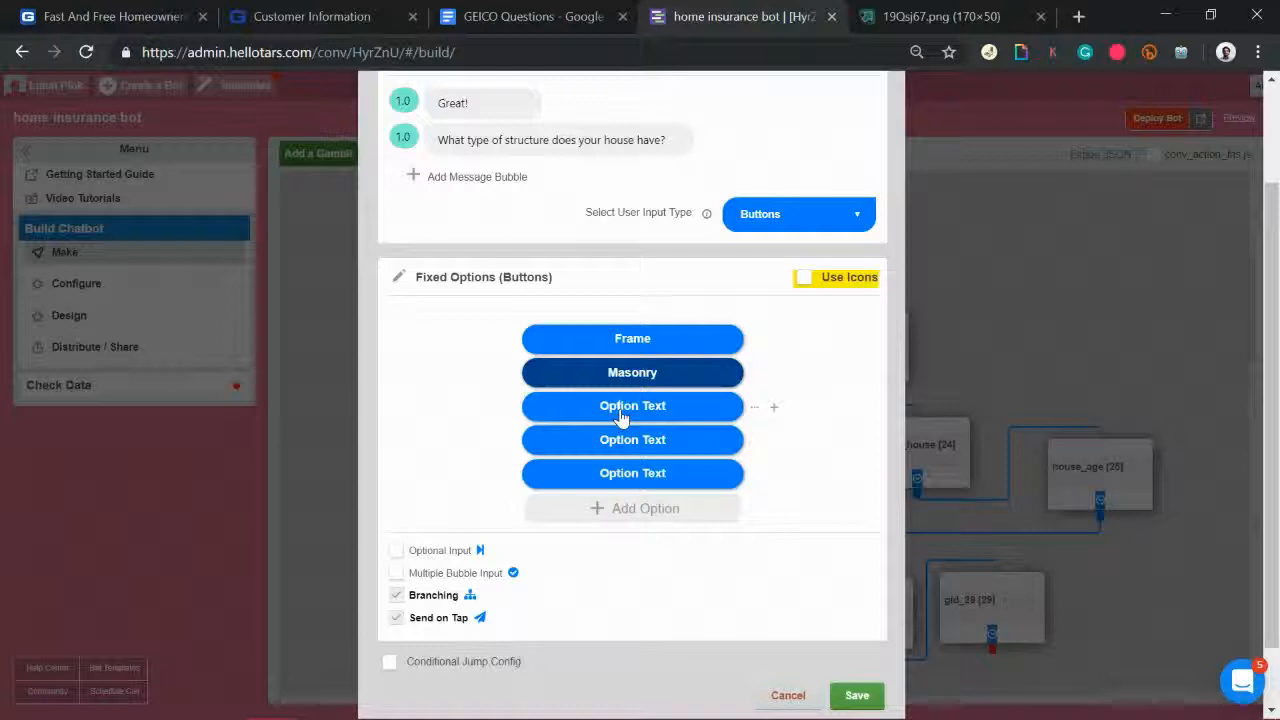
{"action": "left_click", "coordinate": [621, 408]}
{"action": "type", "text": "MAsonry Venn"}
{"action": "key", "text": "BackSpace"}
{"action": "type", "text": "eer"}
{"action": "left_click", "coordinate": [605, 415]}
{"action": "key", "text": "BackSpace"}
{"action": "type", "text": "a"}
{"action": "left_click", "coordinate": [512, 12]}
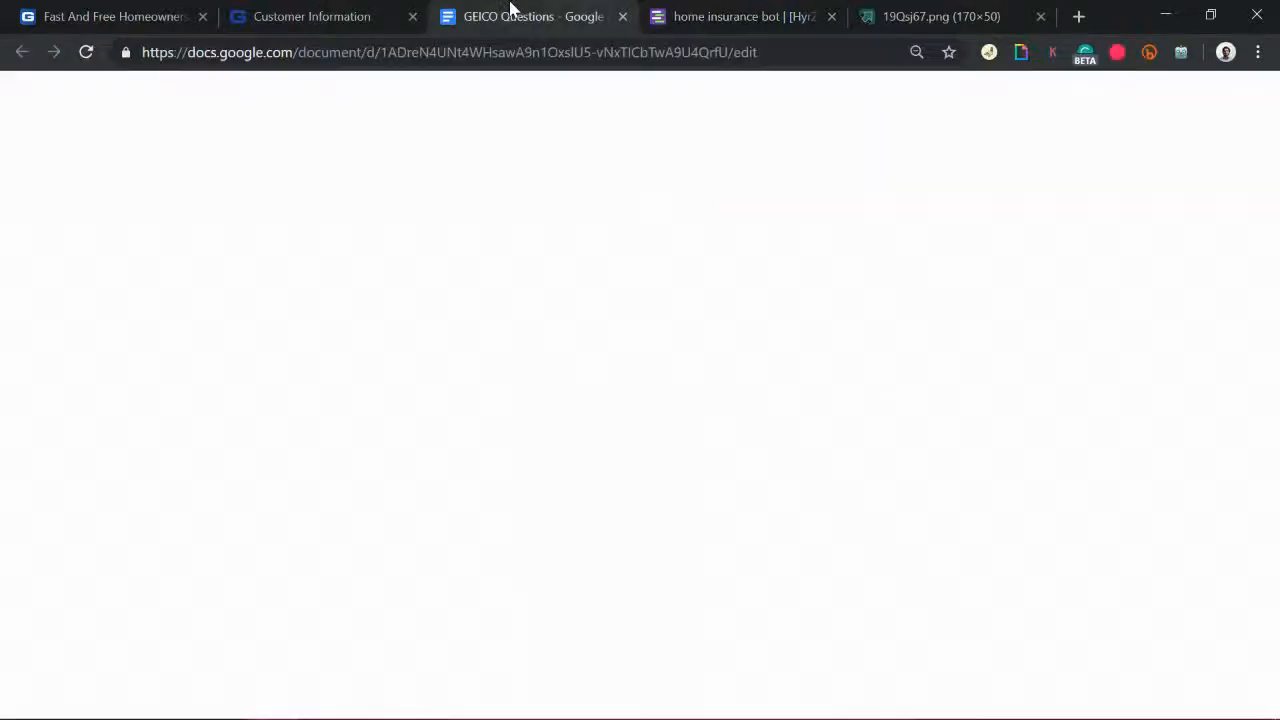
{"action": "left_click", "coordinate": [752, 12]}
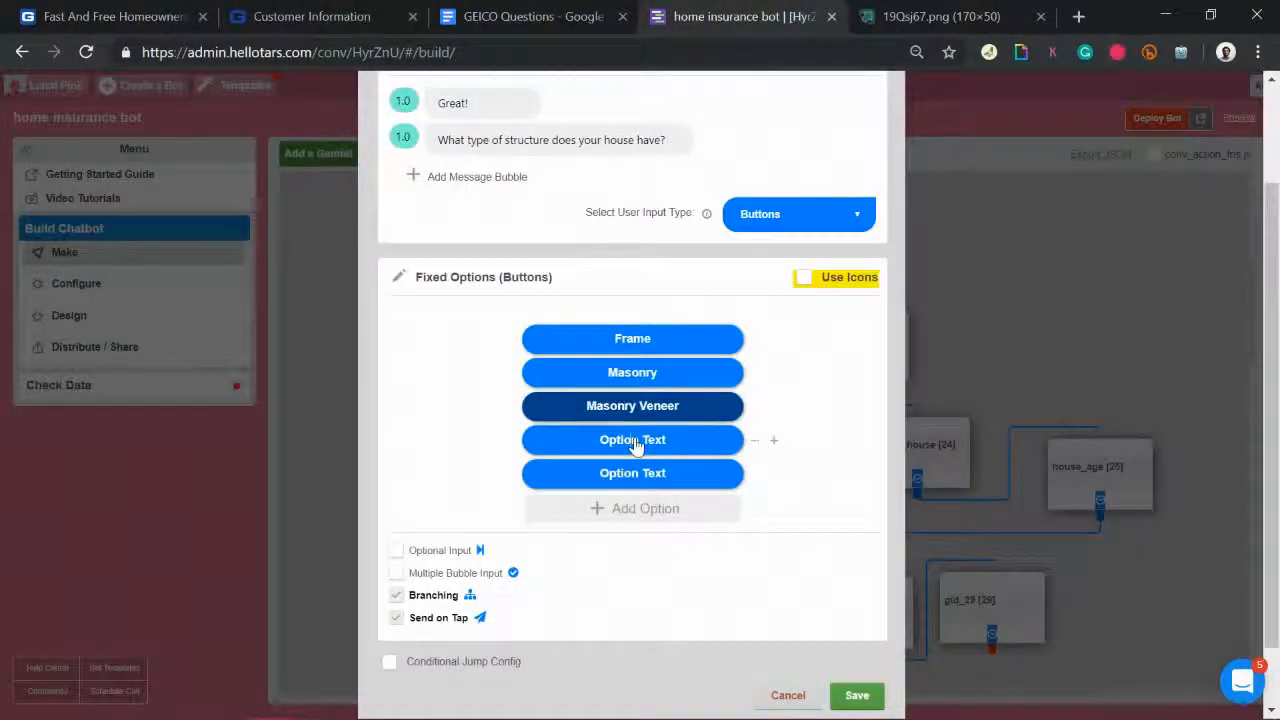
{"action": "left_click", "coordinate": [634, 442]}
{"action": "type", "text": "Log"}
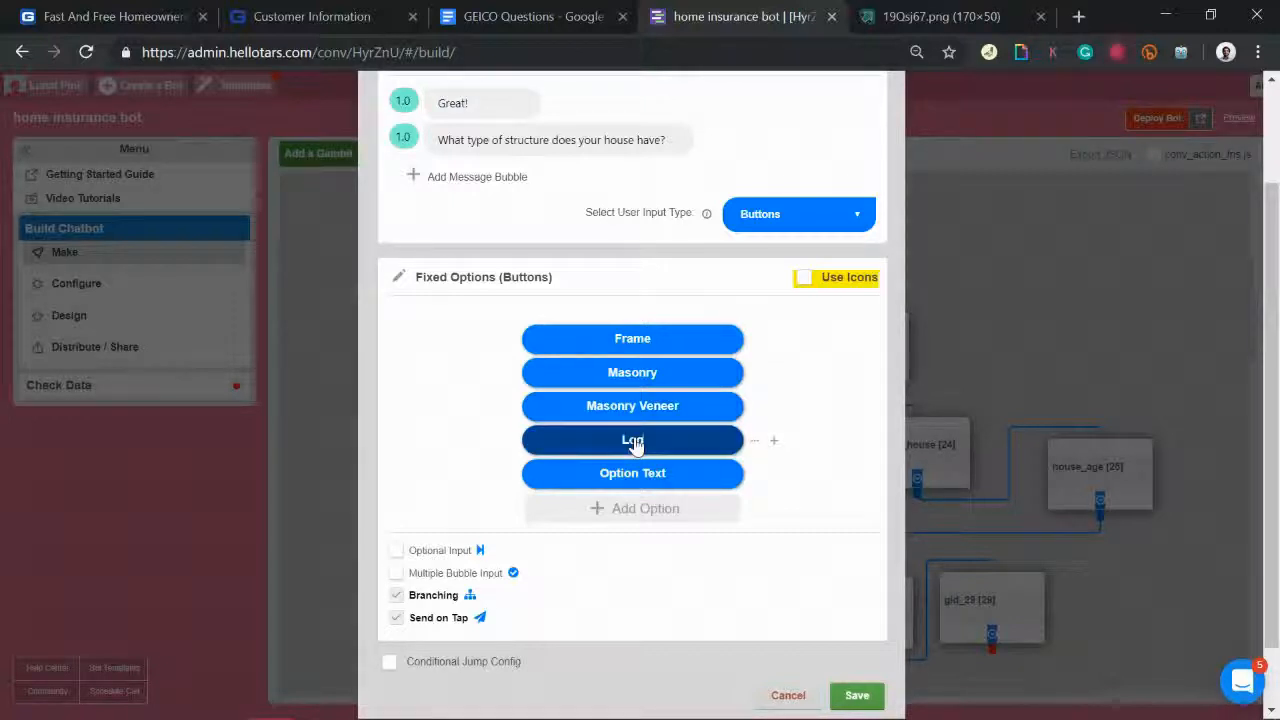
{"action": "left_click", "coordinate": [530, 14]}
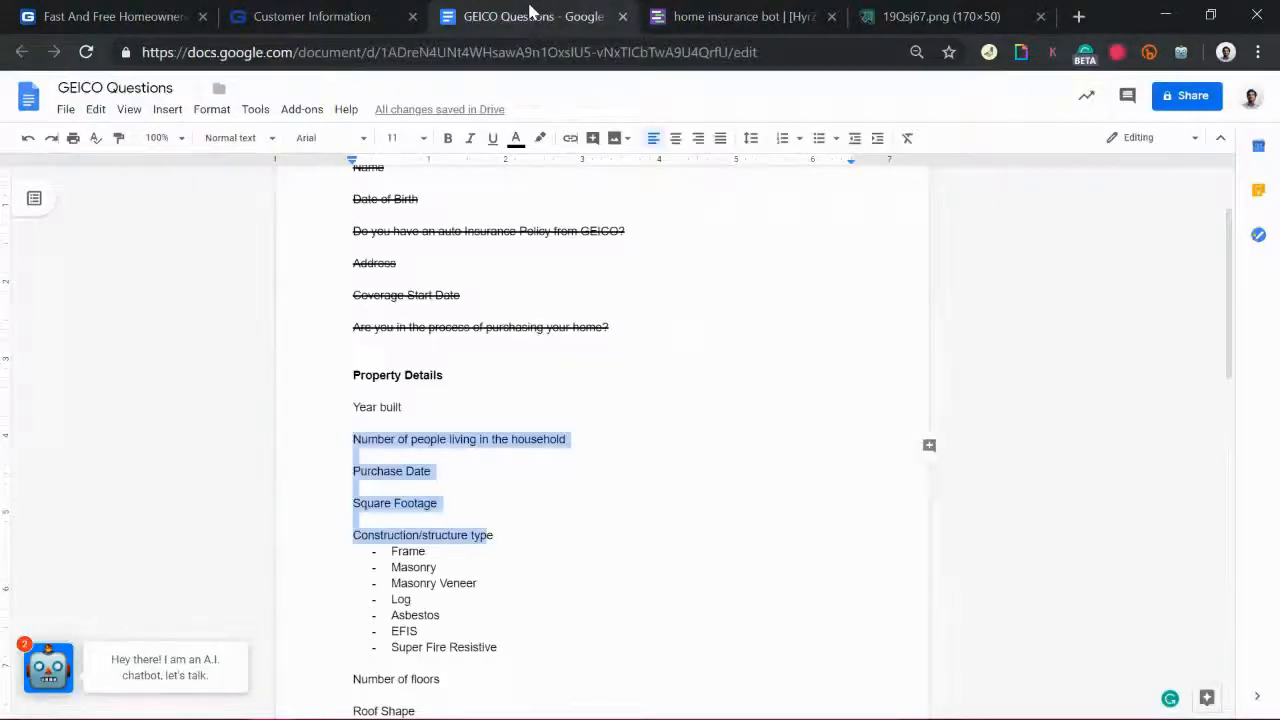
{"action": "scroll", "coordinate": [702, 375], "scroll_direction": "down", "scroll_amount": 3}
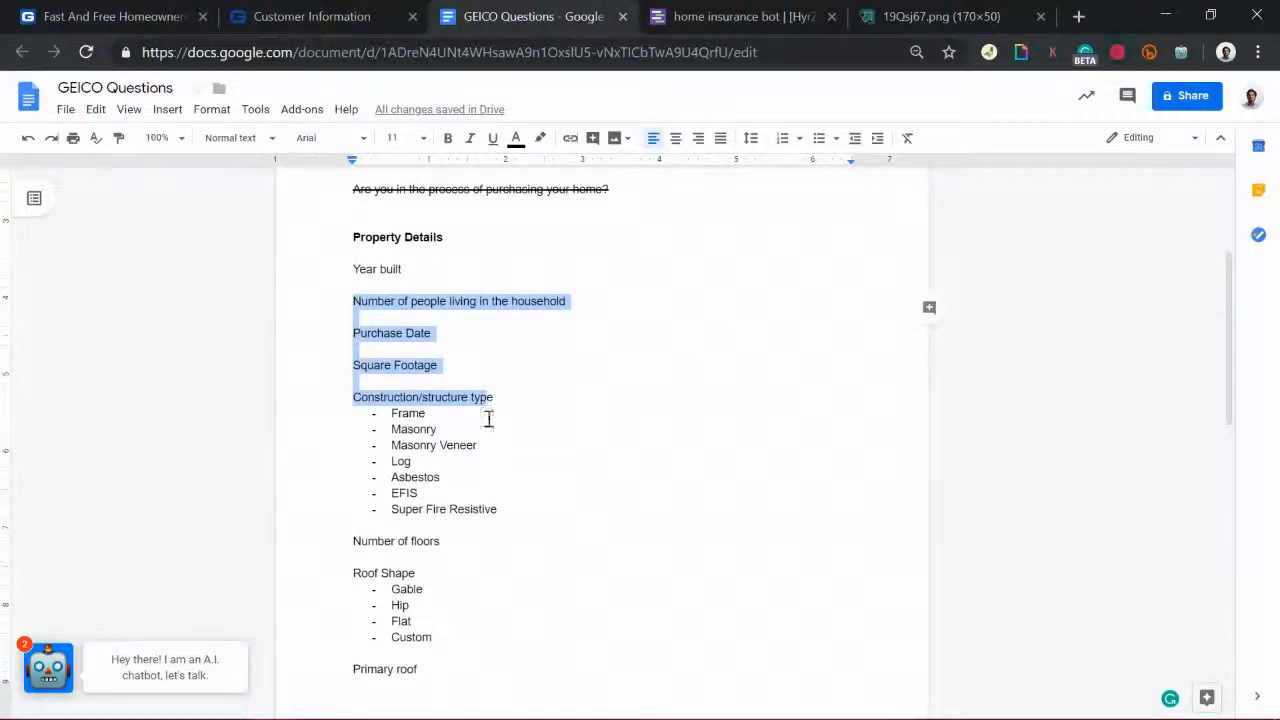
{"action": "left_click_drag", "start_coordinate": [393, 470], "coordinate": [494, 497]}
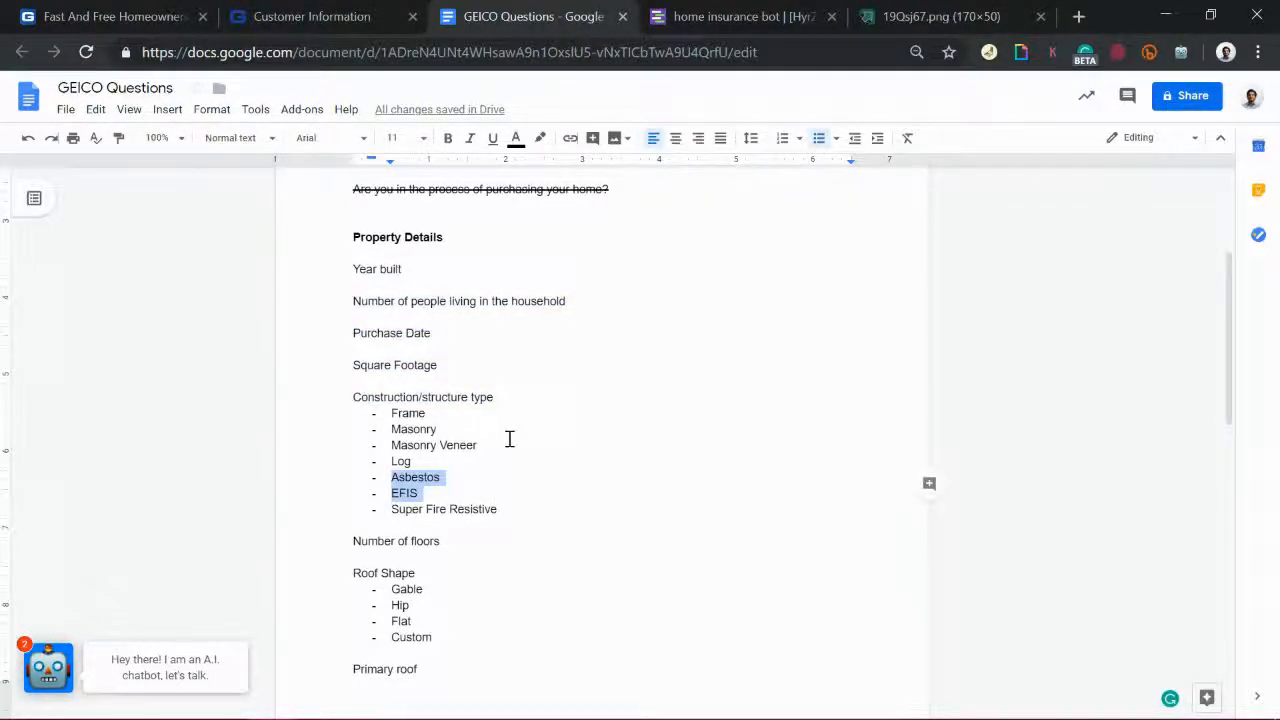
{"action": "left_click", "coordinate": [710, 8]}
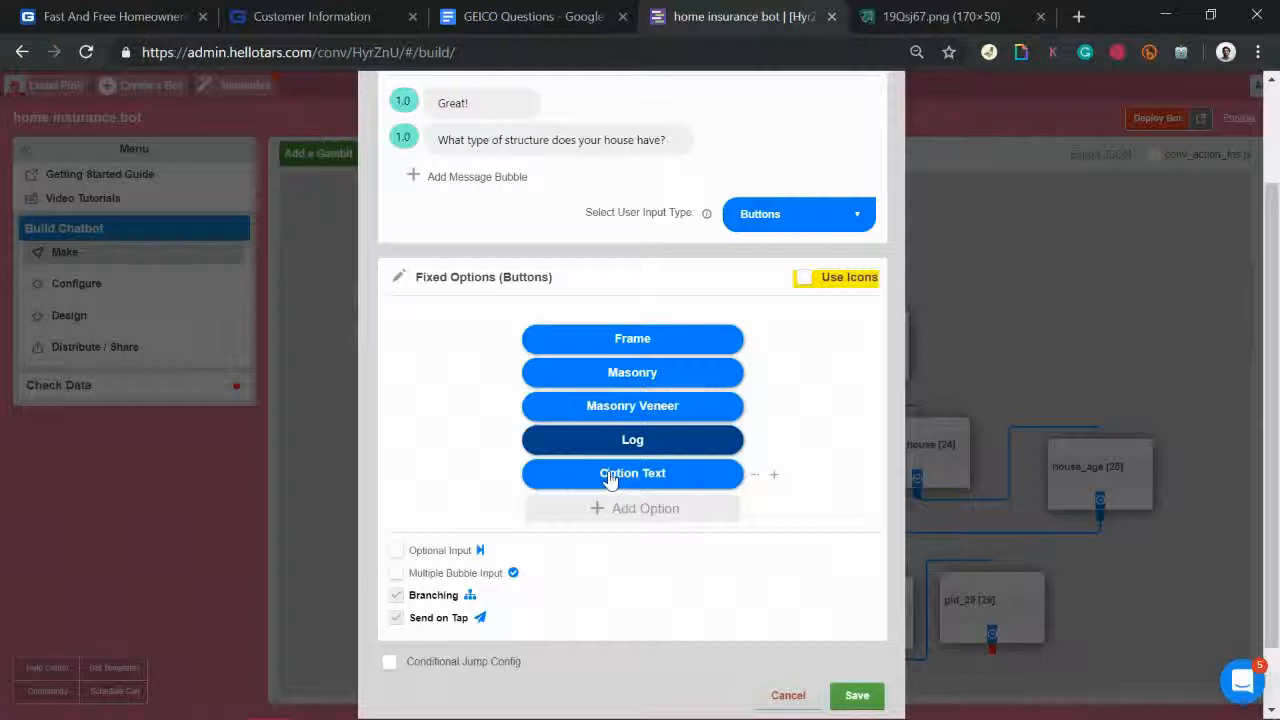
Step: Fill in the next options as Asbestos, EFIS and Super Fire Resistant
{"action": "left_click", "coordinate": [610, 478]}
{"action": "type", "text": "Asbestos"}
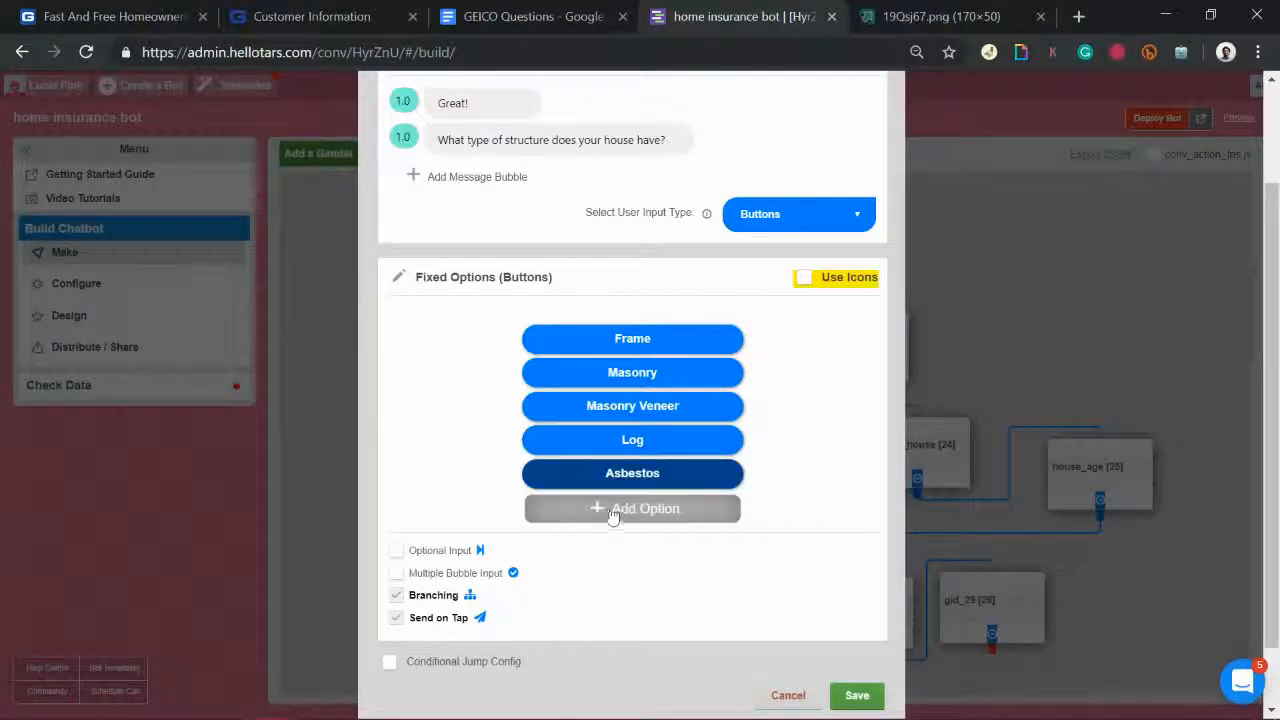
{"action": "left_click", "coordinate": [614, 510]}
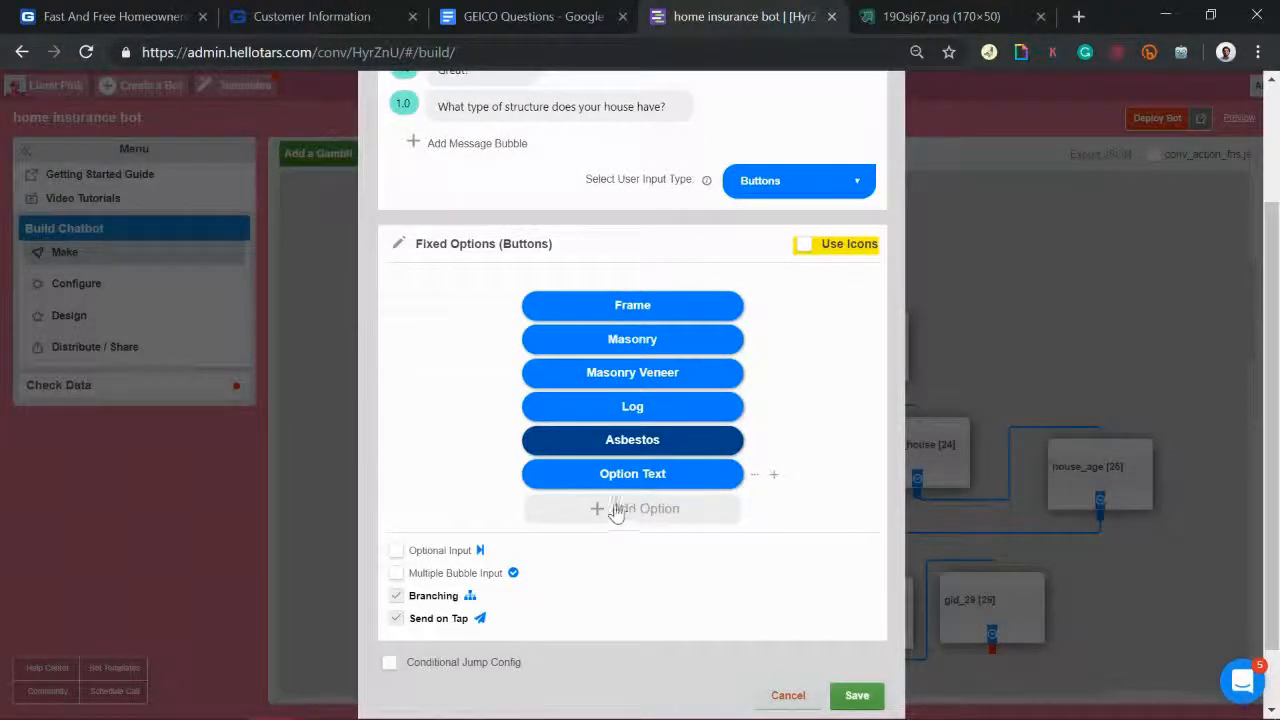
{"action": "type", "text": "EFIS"}
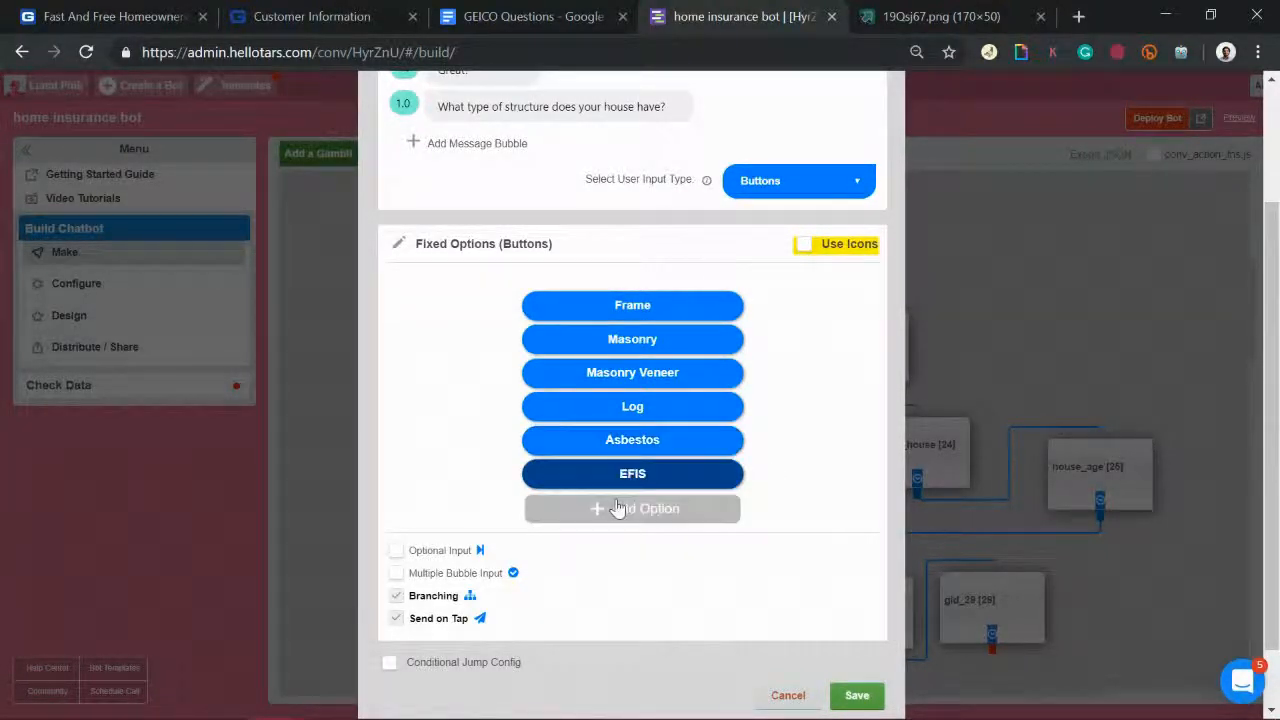
{"action": "left_click", "coordinate": [618, 509]}
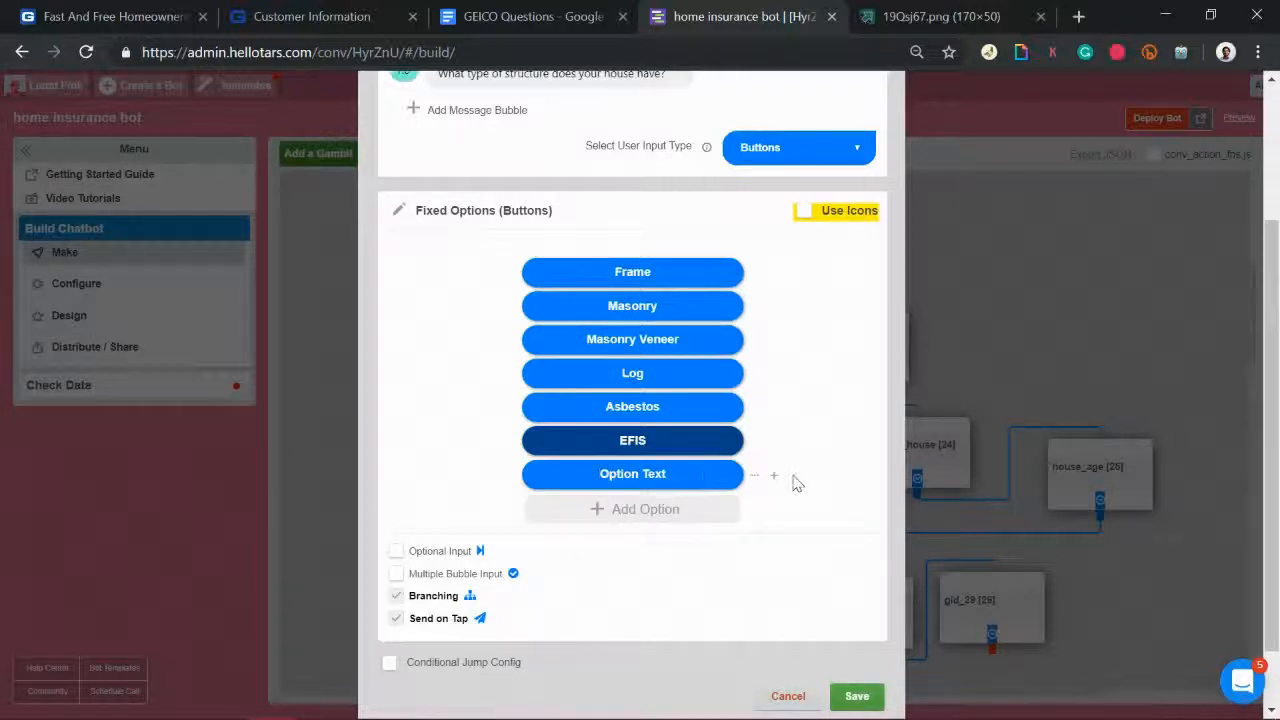
{"action": "type", "text": "Super Fire Res"}
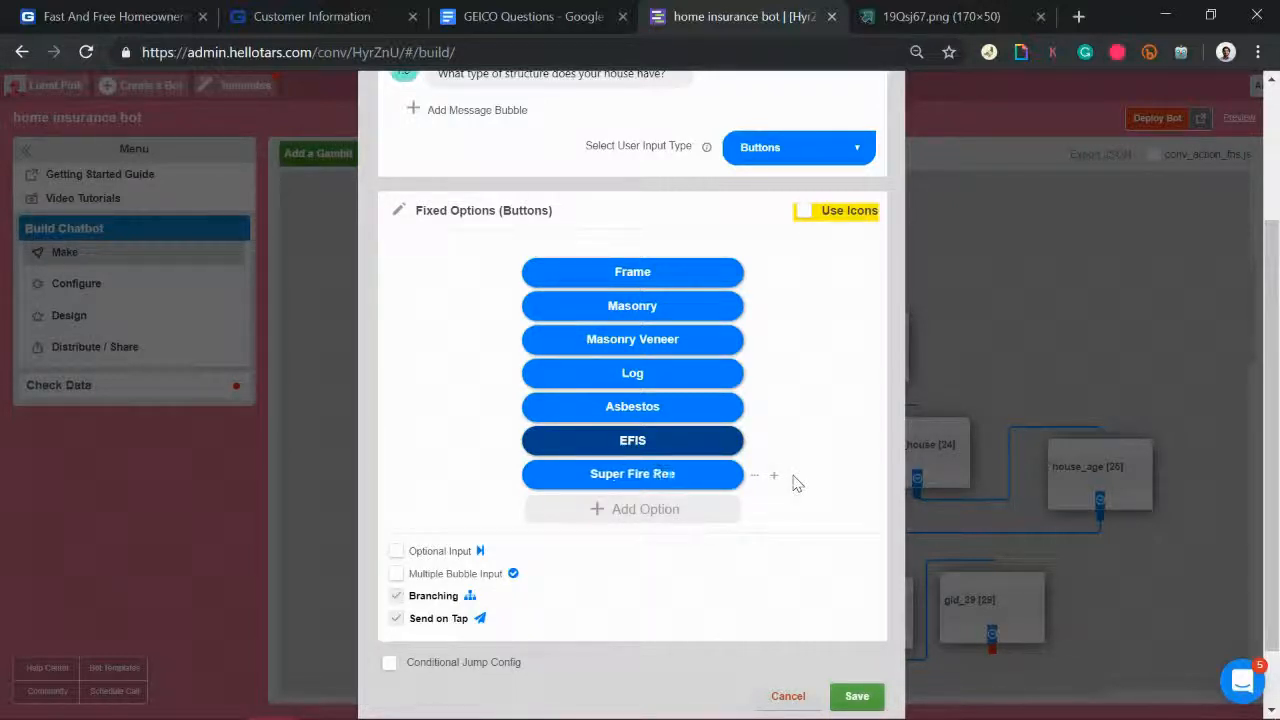
{"action": "type", "text": "istant"}
Step: Add an Unsure option, save, and switch off branching for the question
{"action": "scroll", "coordinate": [880, 615], "scroll_direction": "up", "scroll_amount": 3}
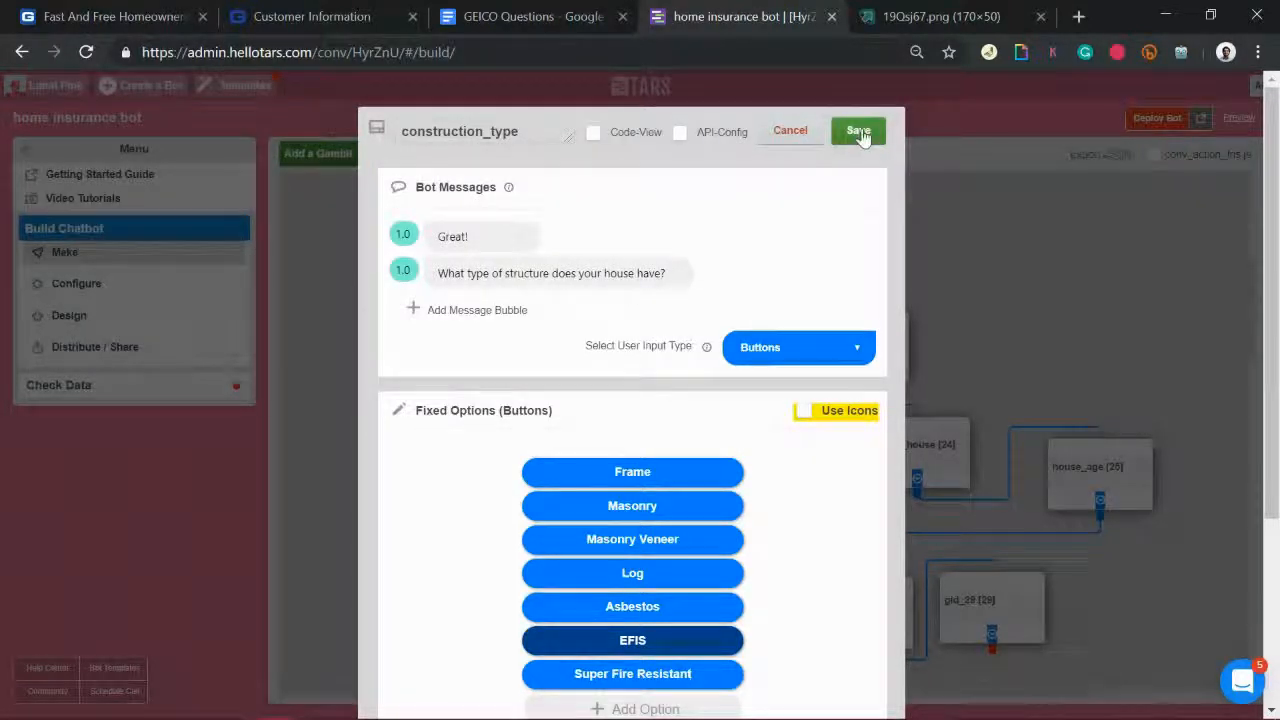
{"action": "scroll", "coordinate": [680, 417], "scroll_direction": "down", "scroll_amount": 3}
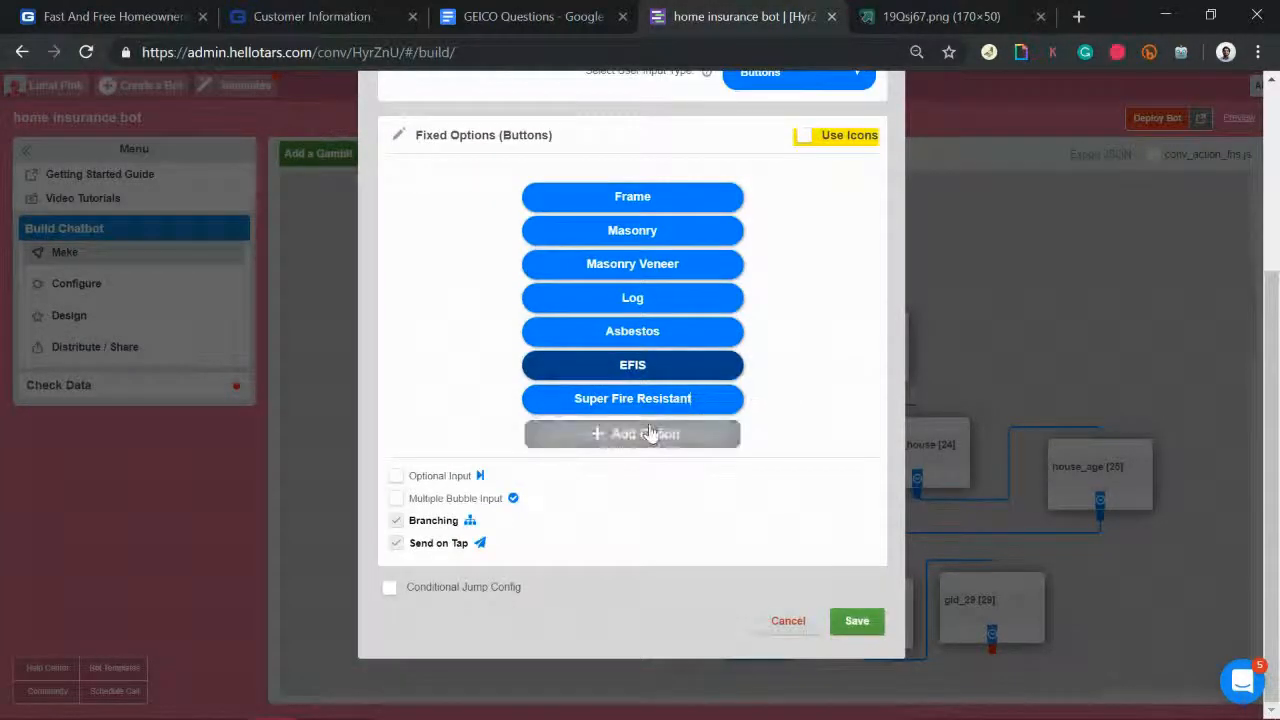
{"action": "left_click", "coordinate": [646, 432]}
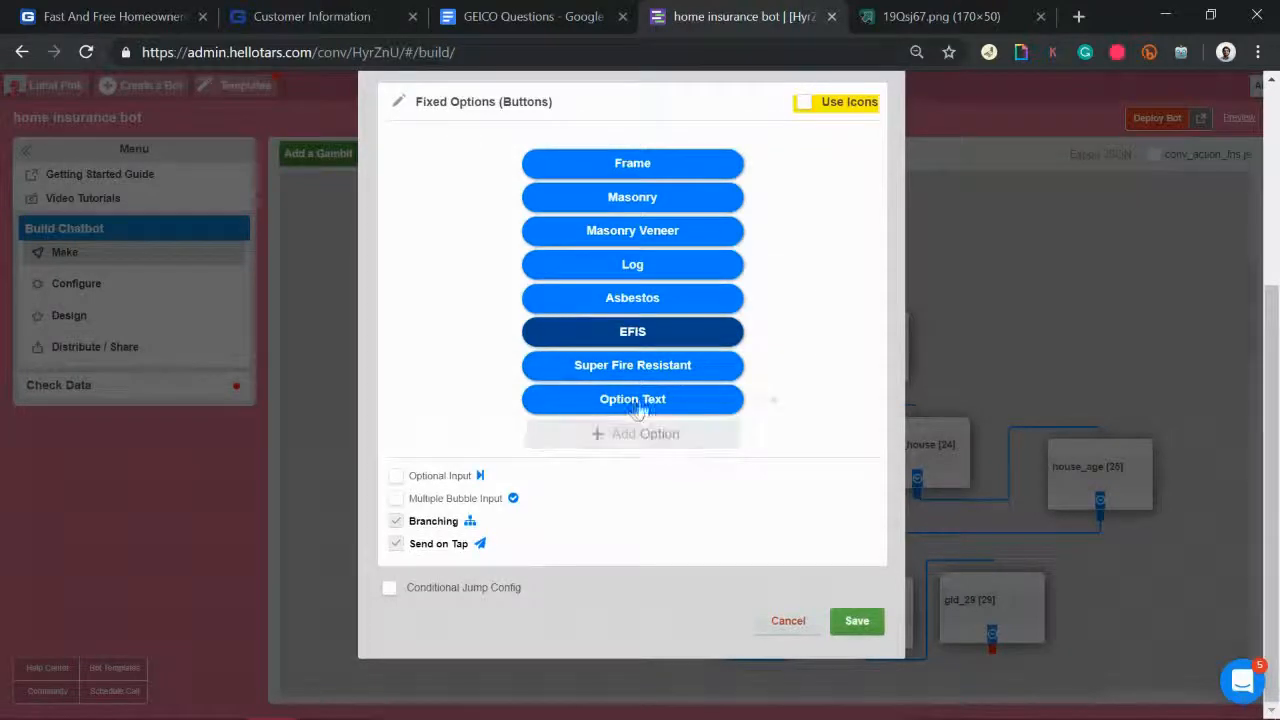
{"action": "left_click", "coordinate": [634, 405]}
{"action": "type", "text": "Unsure"}
{"action": "scroll", "coordinate": [789, 366], "scroll_direction": "up", "scroll_amount": 3}
{"action": "left_click", "coordinate": [870, 138]}
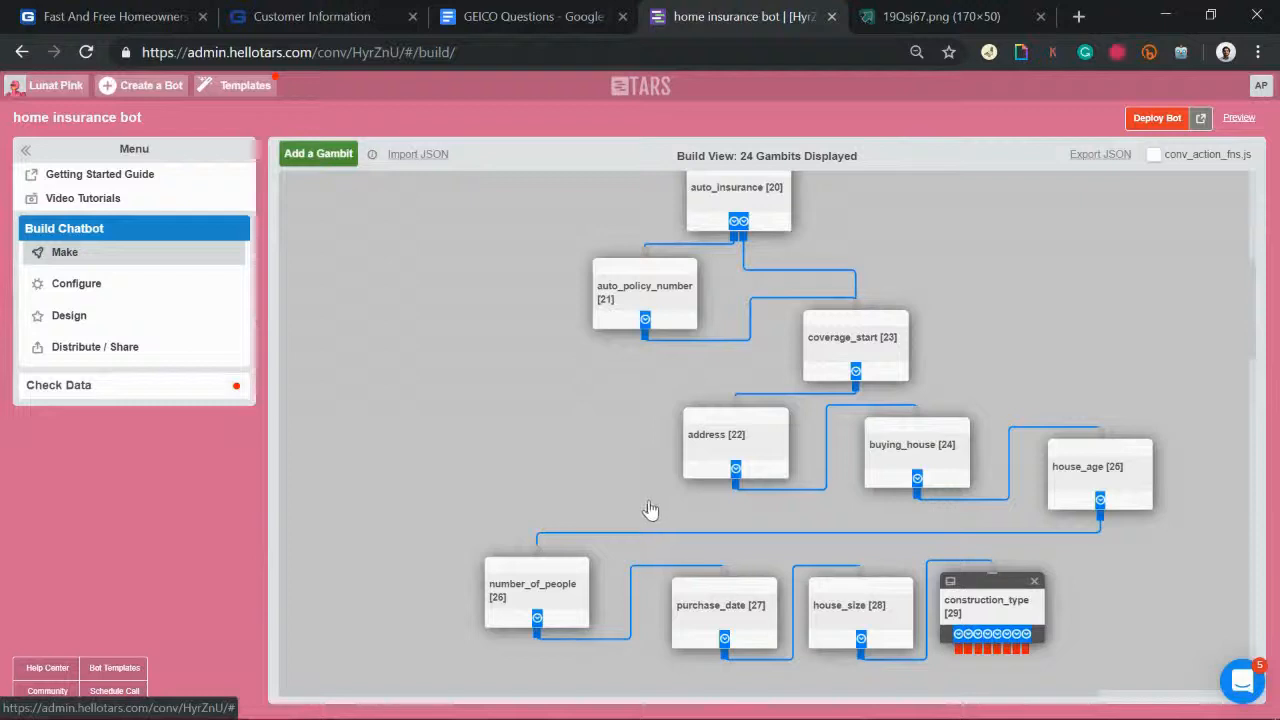
{"action": "scroll", "coordinate": [657, 527], "scroll_direction": "down", "scroll_amount": 3}
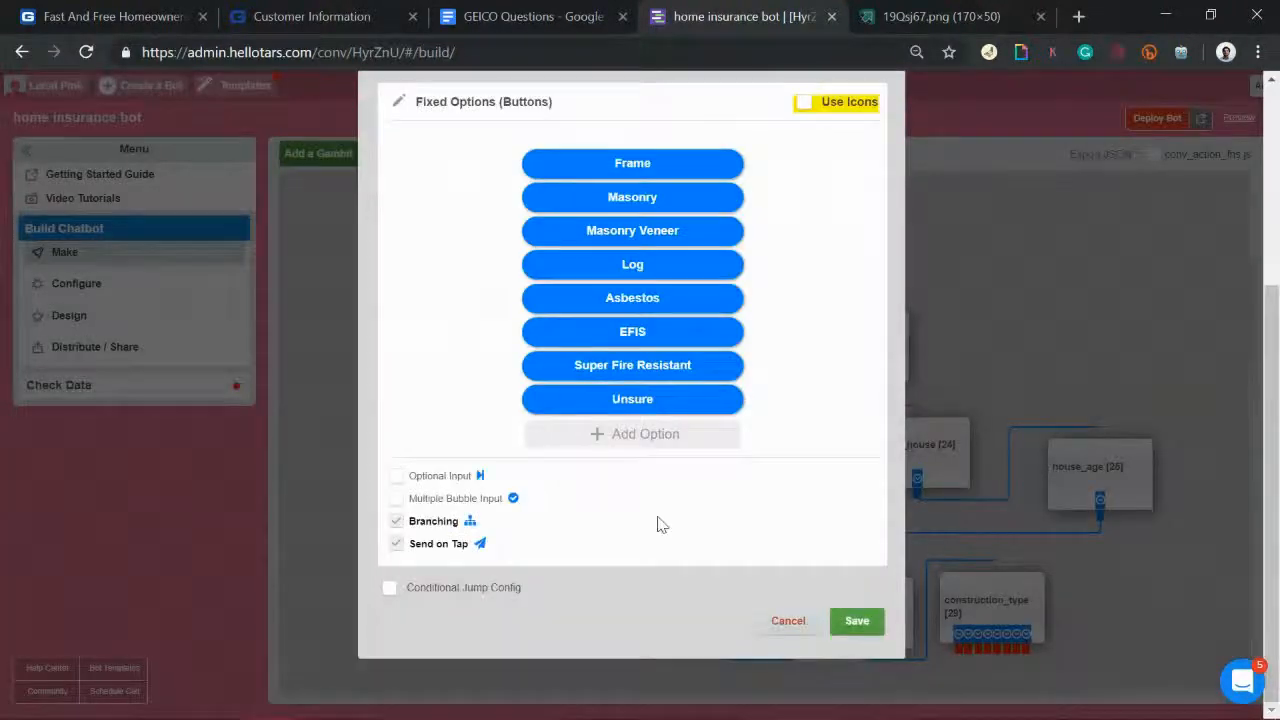
{"action": "left_click", "coordinate": [394, 522]}
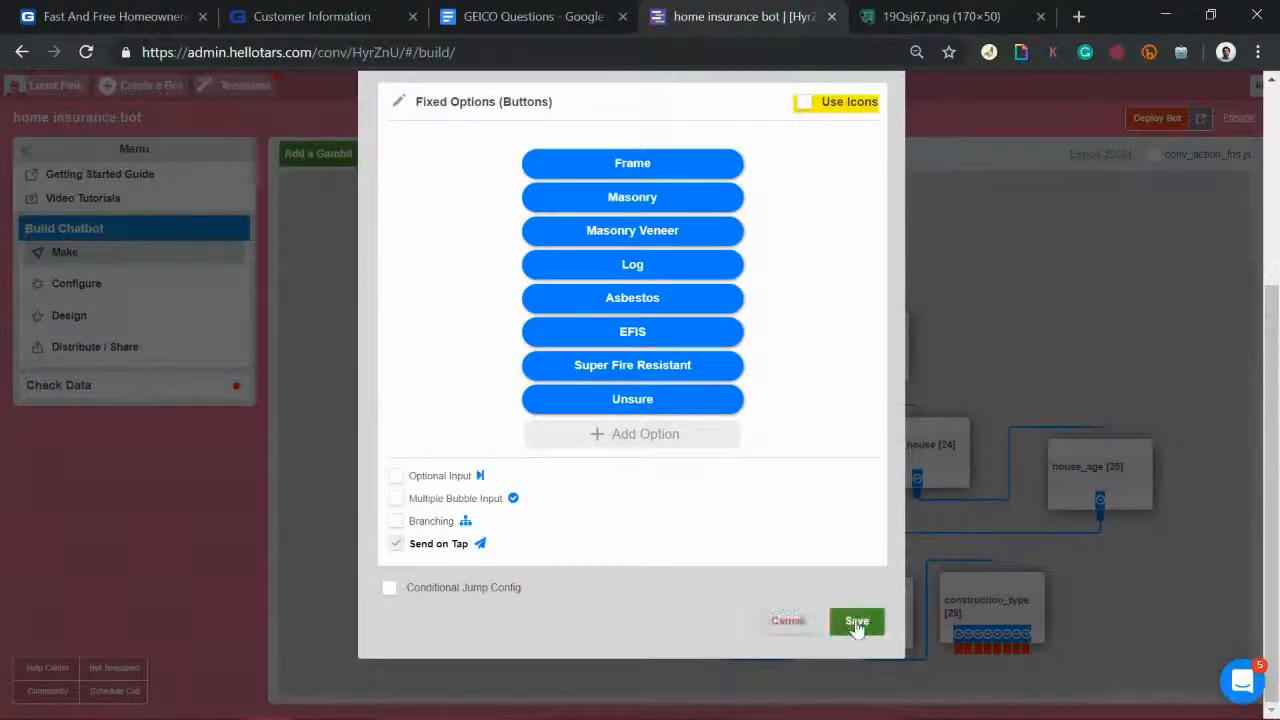
Step: Close the construction_type editor and highlight 'Number of floors' in the GEICO Questions document
{"action": "left_click", "coordinate": [996, 647]}
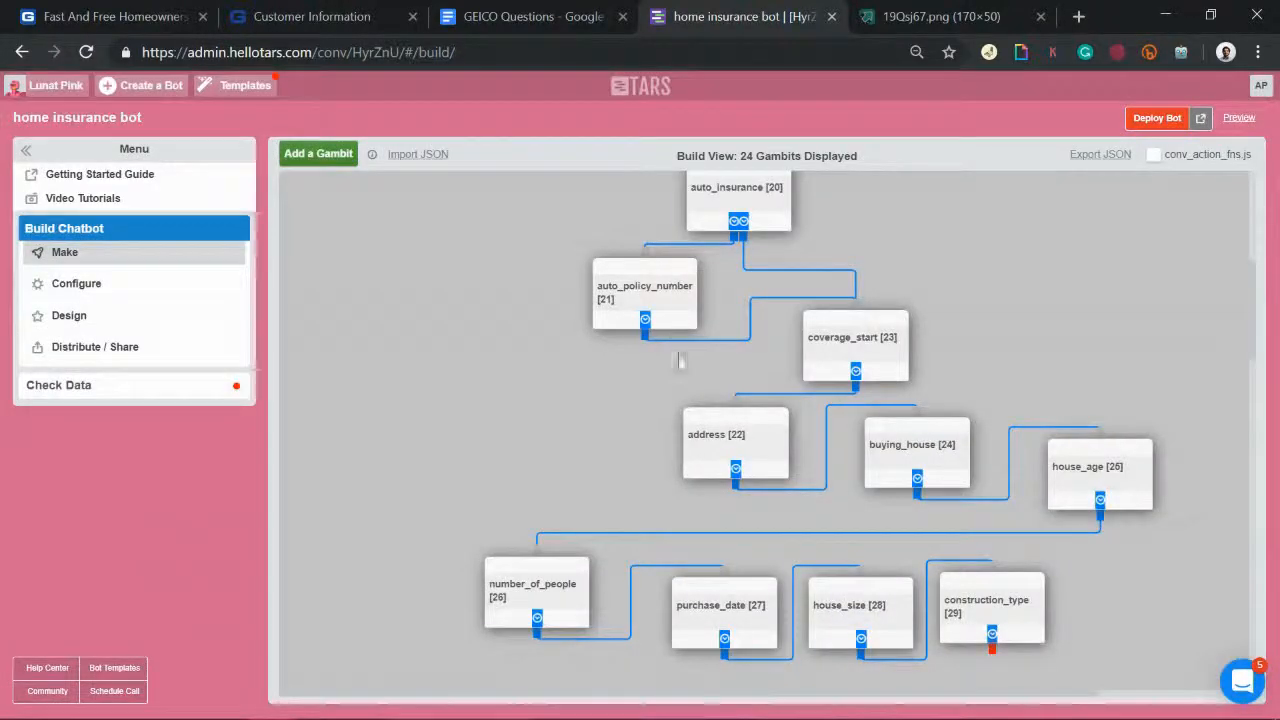
{"action": "scroll", "coordinate": [711, 457], "scroll_direction": "down", "scroll_amount": 1}
{"action": "scroll", "coordinate": [711, 457], "scroll_direction": "down", "scroll_amount": 1}
{"action": "scroll", "coordinate": [711, 457], "scroll_direction": "up", "scroll_amount": 2}
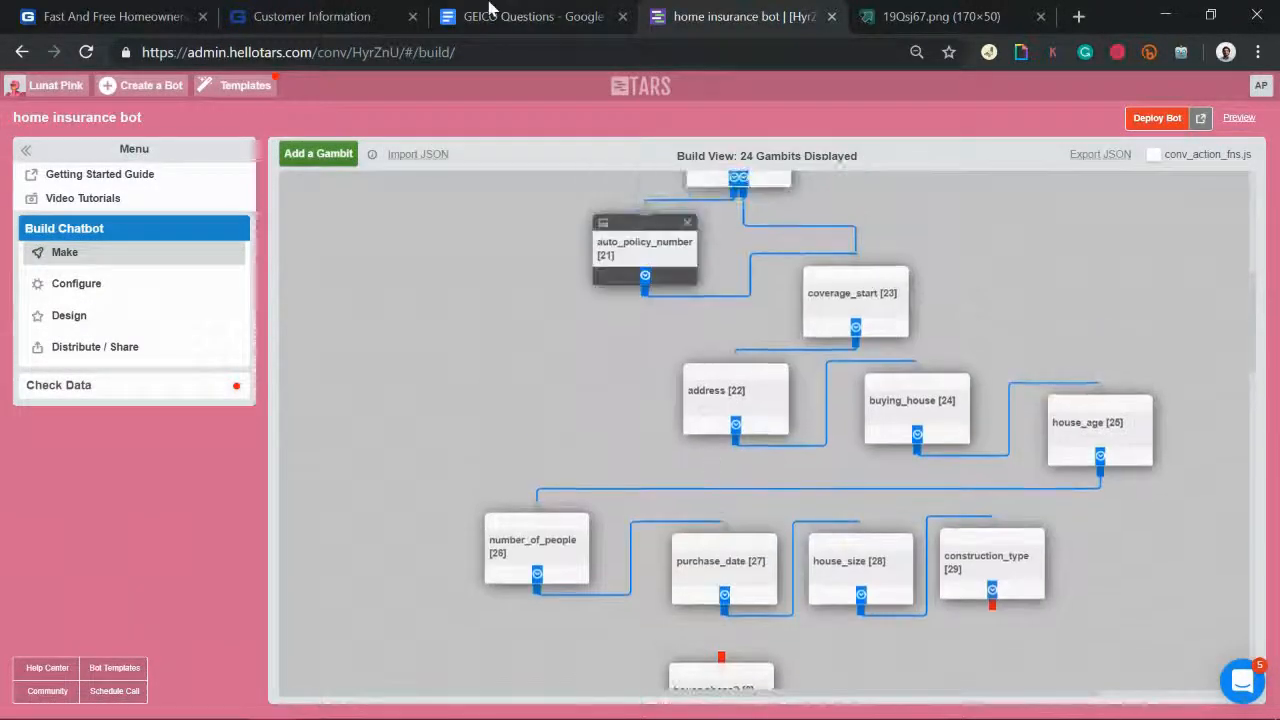
{"action": "left_click", "coordinate": [490, 10]}
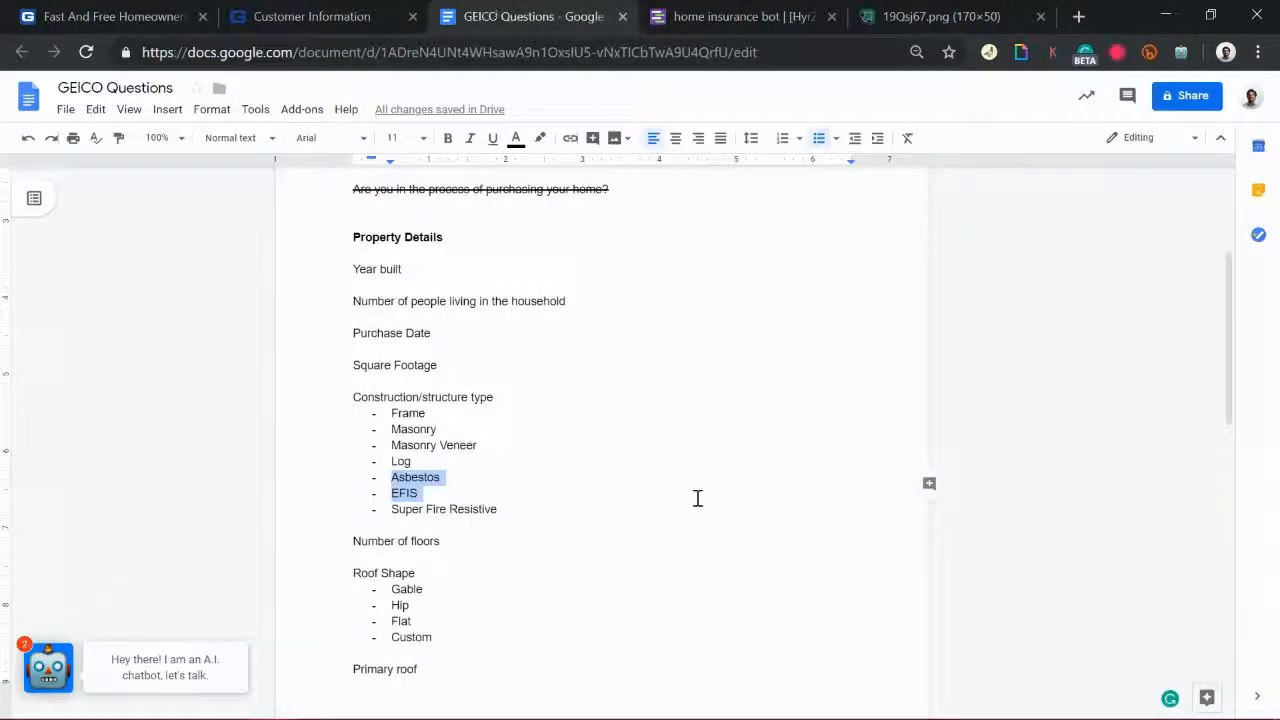
{"action": "scroll", "coordinate": [698, 498], "scroll_direction": "down", "scroll_amount": 1}
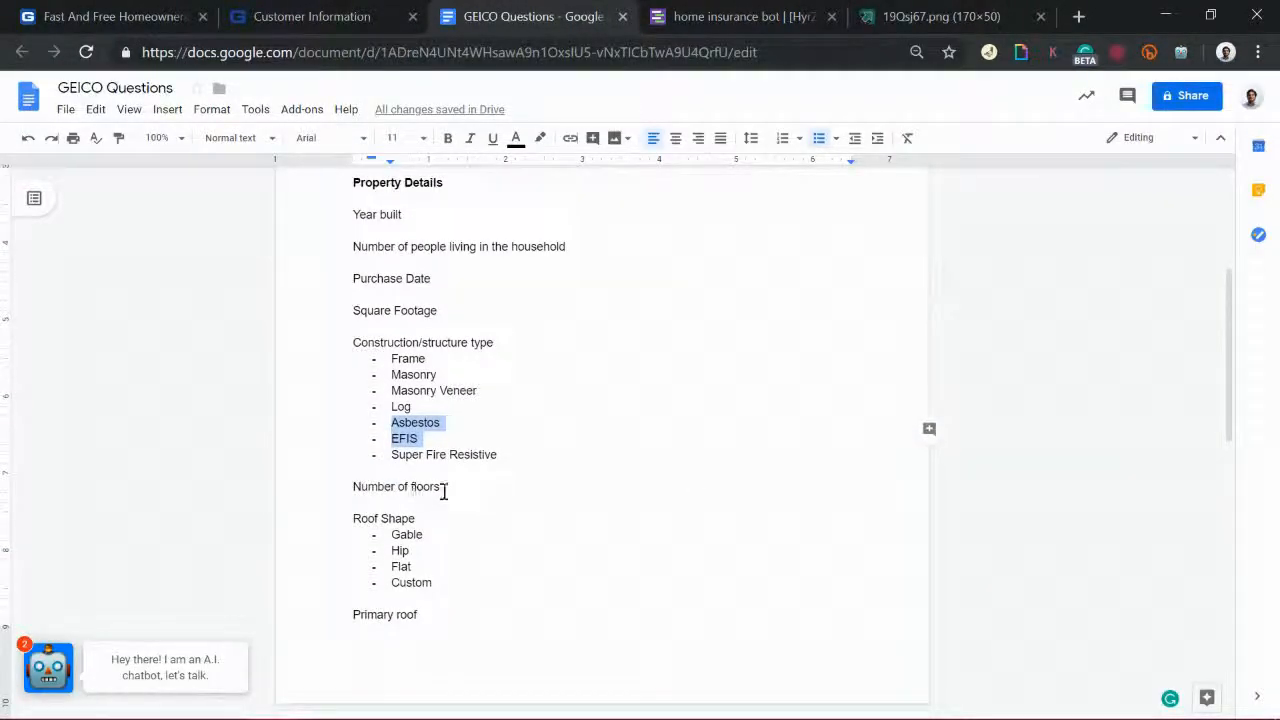
{"action": "left_click_drag", "start_coordinate": [442, 487], "coordinate": [343, 487]}
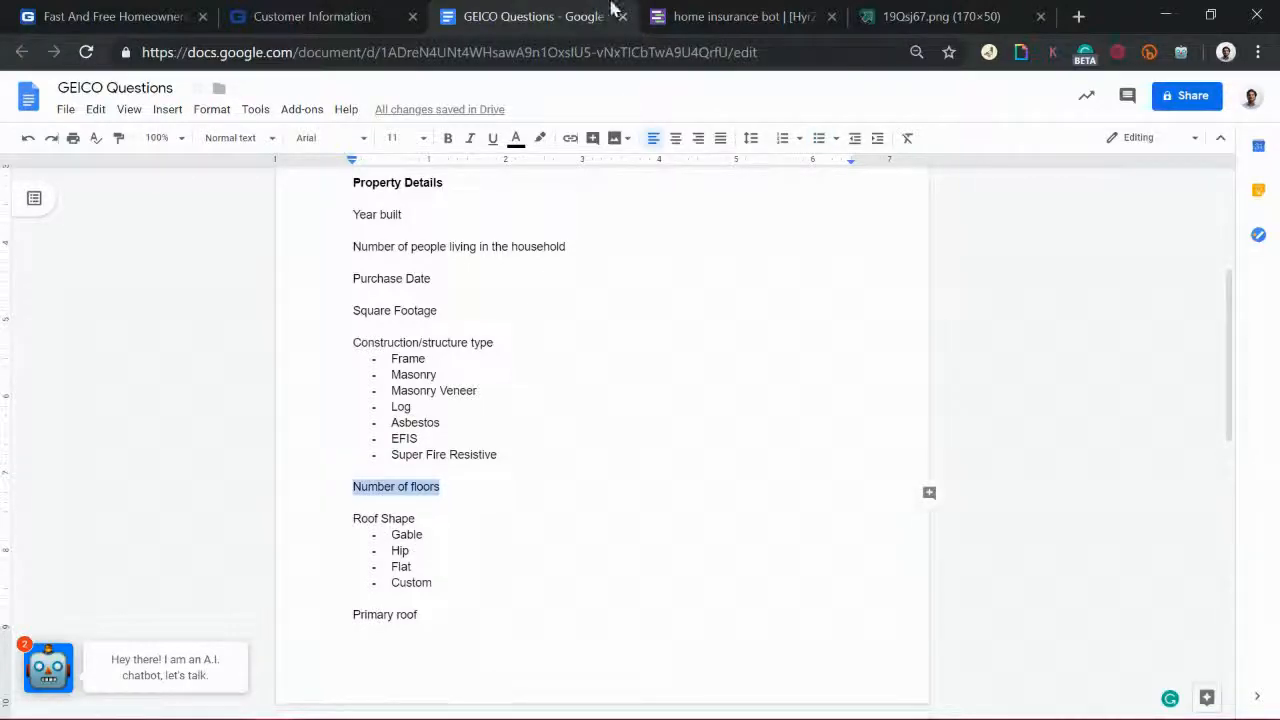
{"action": "left_click", "coordinate": [703, 12]}
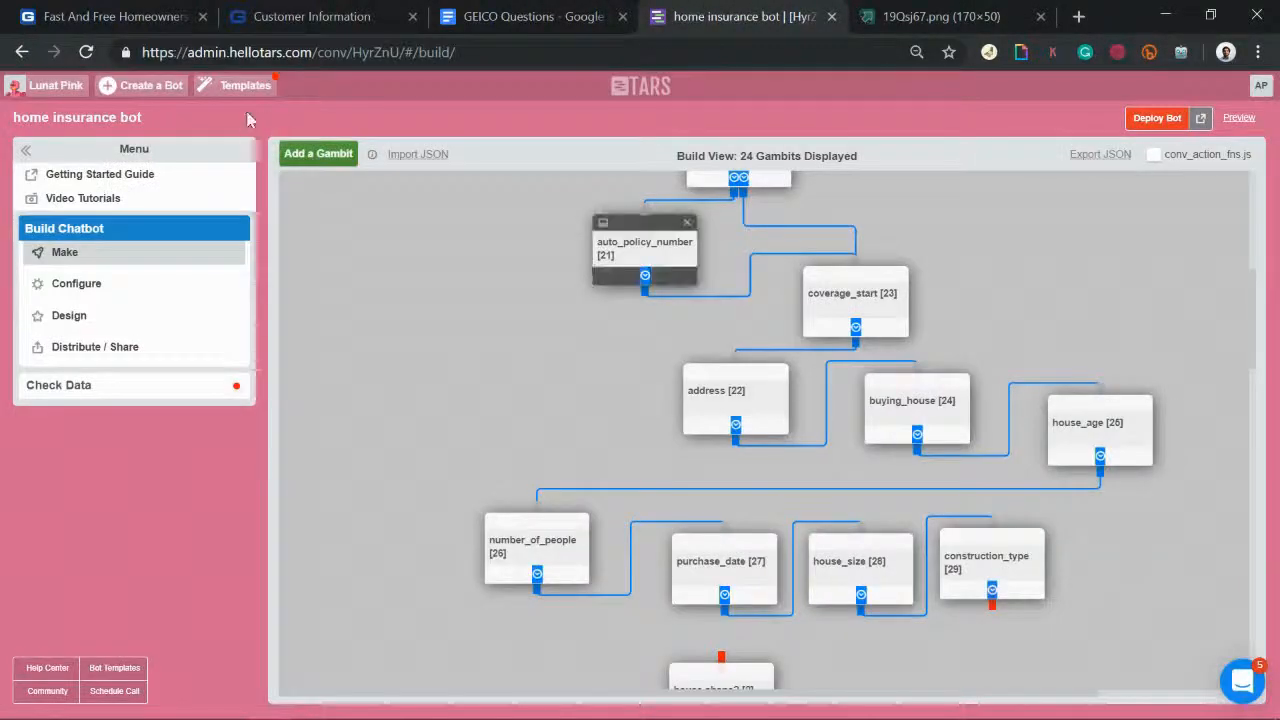
Step: Add a gambit after construction_type saying 'Thanks!' then 'How many floors does the house have'
{"action": "left_click", "coordinate": [318, 154]}
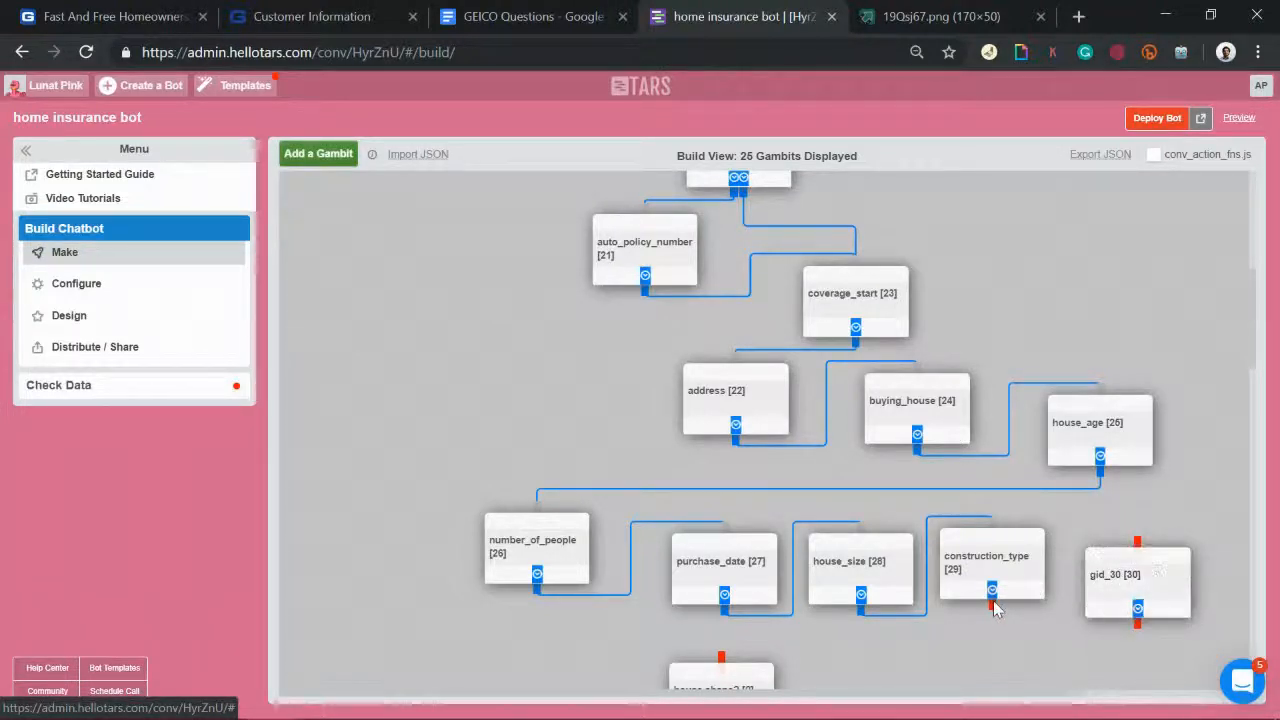
{"action": "left_click_drag", "start_coordinate": [992, 590], "coordinate": [1140, 555]}
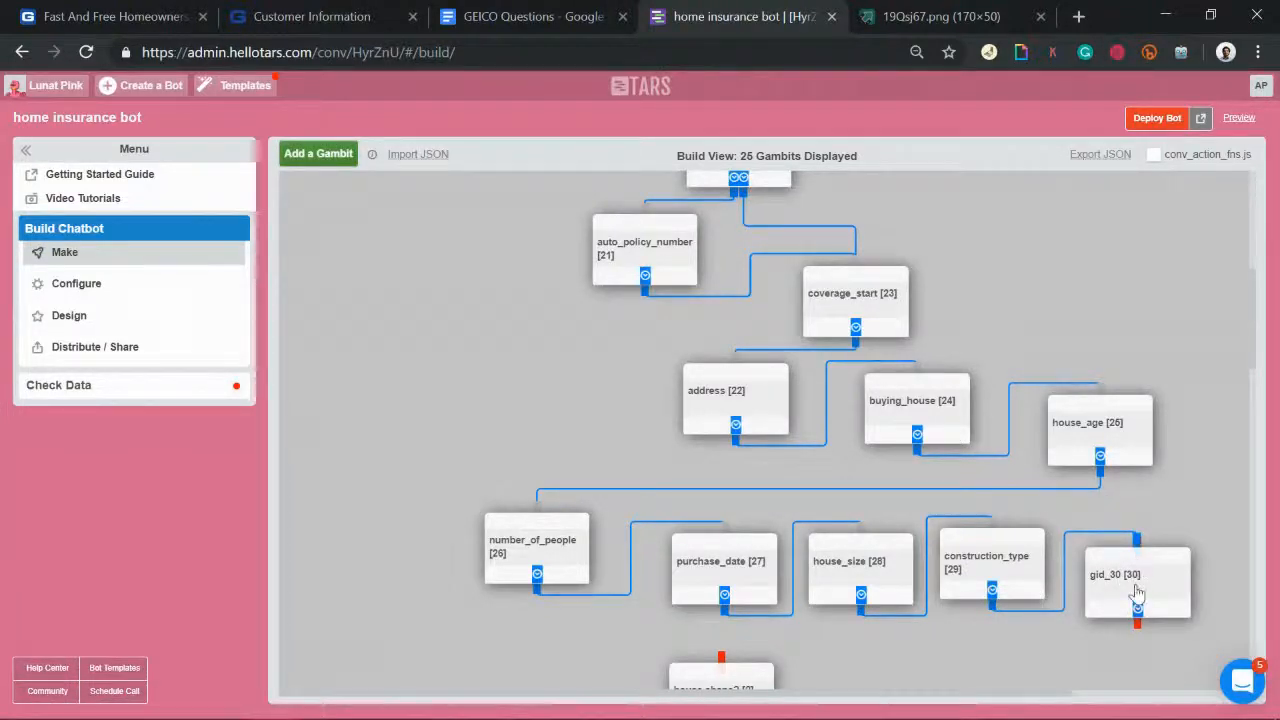
{"action": "left_click", "coordinate": [1137, 594]}
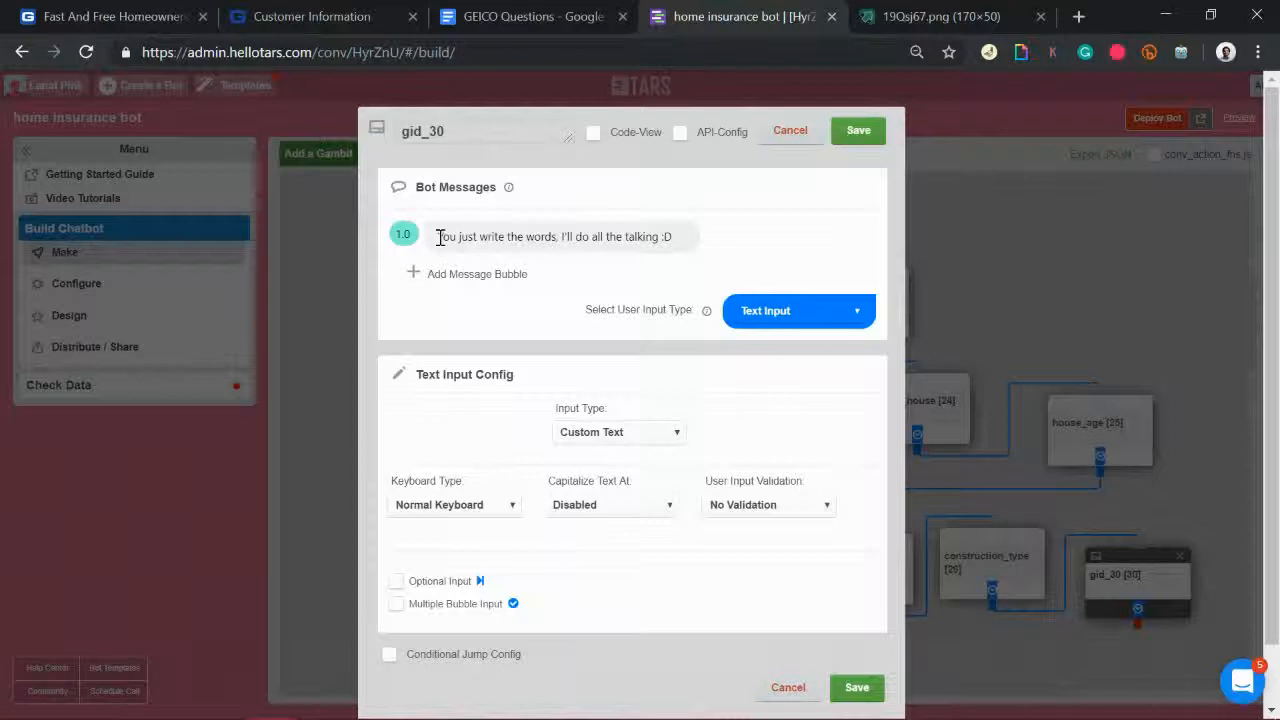
{"action": "left_click_drag", "start_coordinate": [438, 237], "coordinate": [697, 259]}
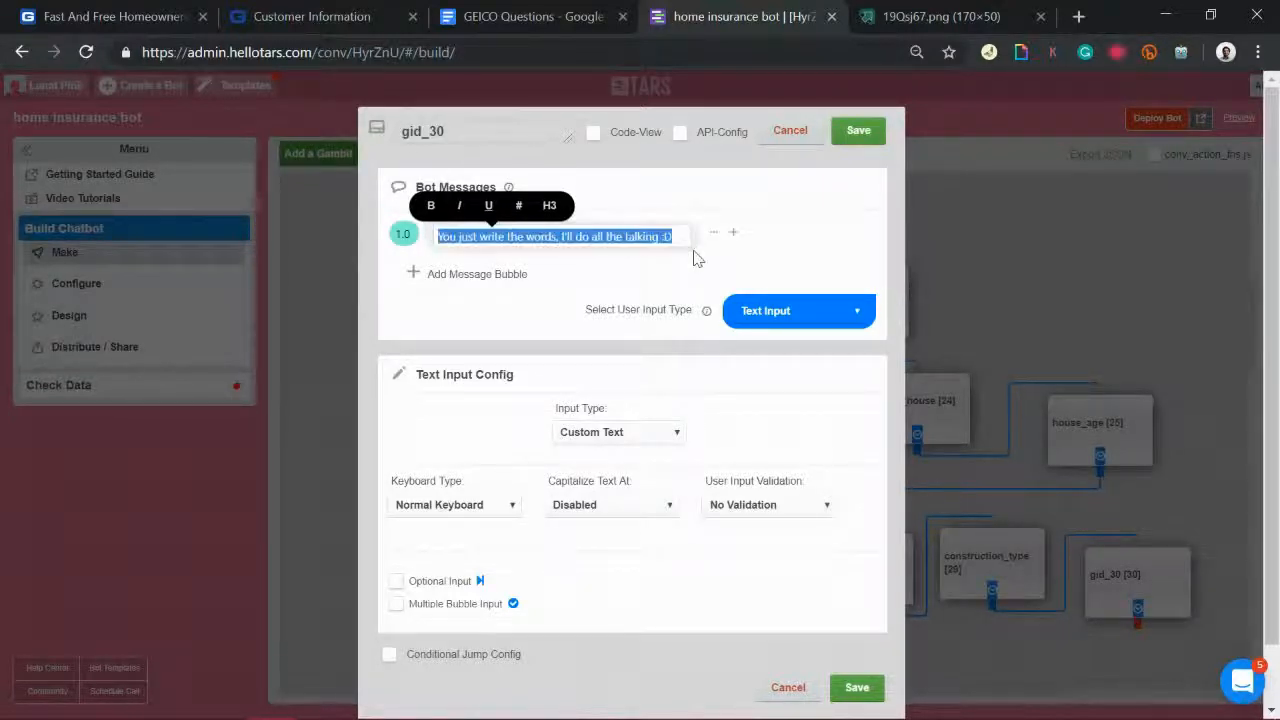
{"action": "type", "text": "Thanks!"}
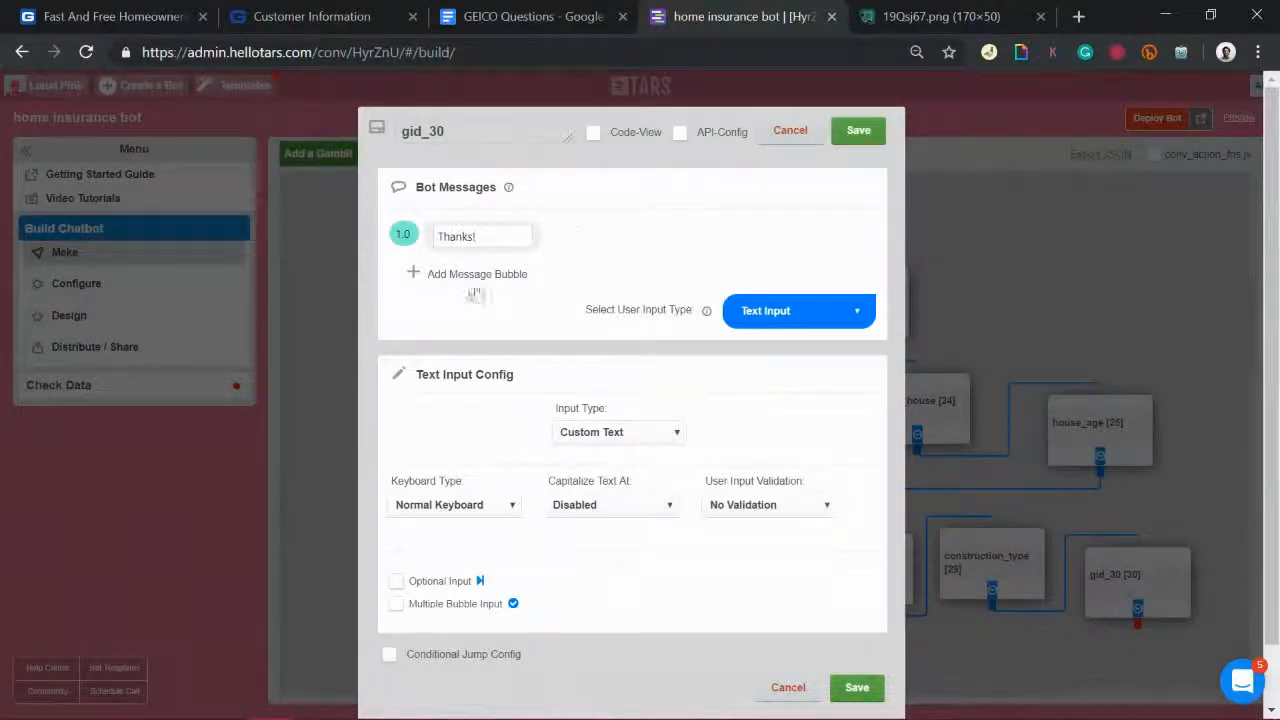
{"action": "left_click", "coordinate": [475, 275]}
{"action": "type", "text": "How many floors"}
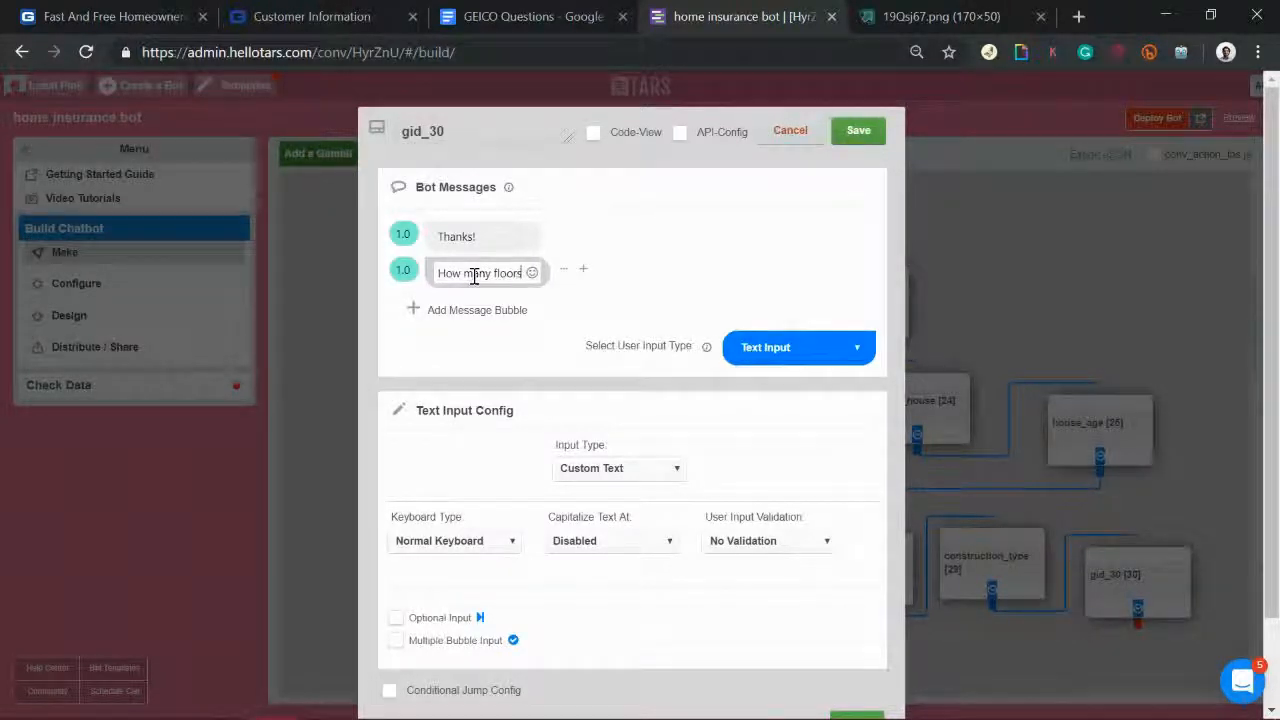
{"action": "type", "text": " does the house have?"}
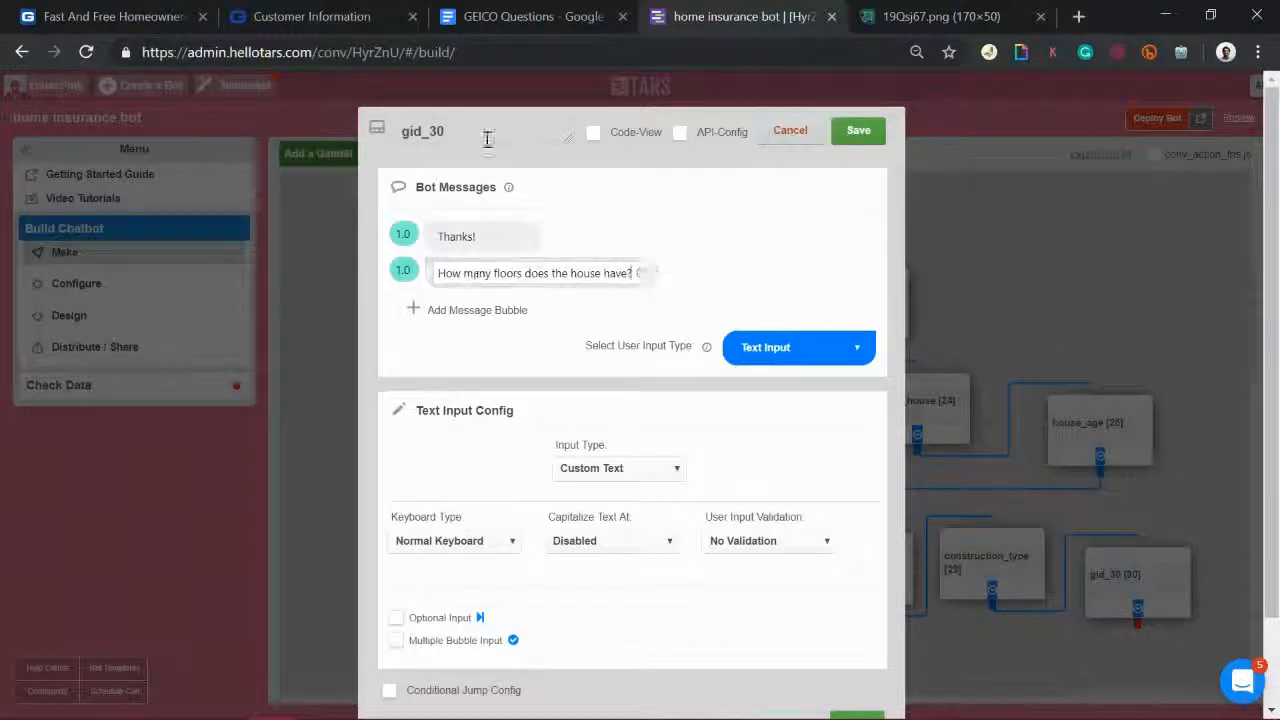
Step: Rename it 'floors', use Number Keyboard, set the second message delay to 2.0, and save
{"action": "left_click_drag", "start_coordinate": [474, 131], "coordinate": [208, 111]}
{"action": "type", "text": "floors"}
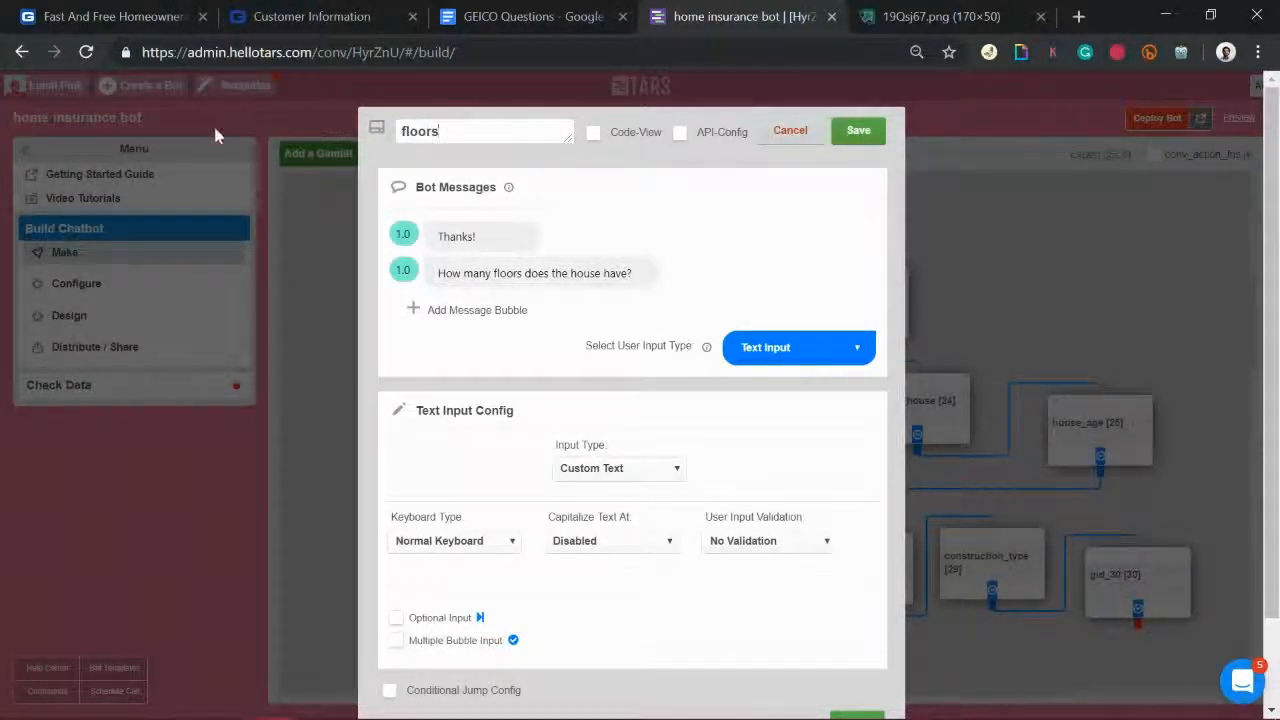
{"action": "left_click", "coordinate": [486, 540]}
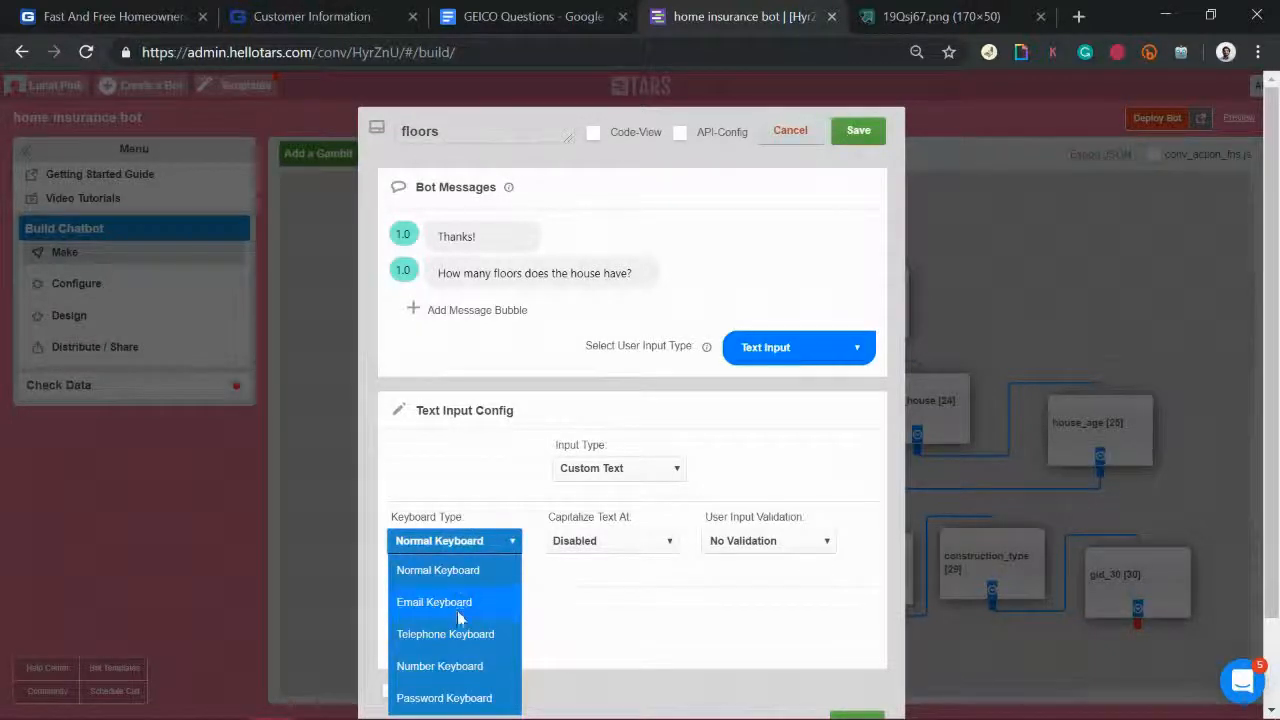
{"action": "left_click", "coordinate": [463, 670]}
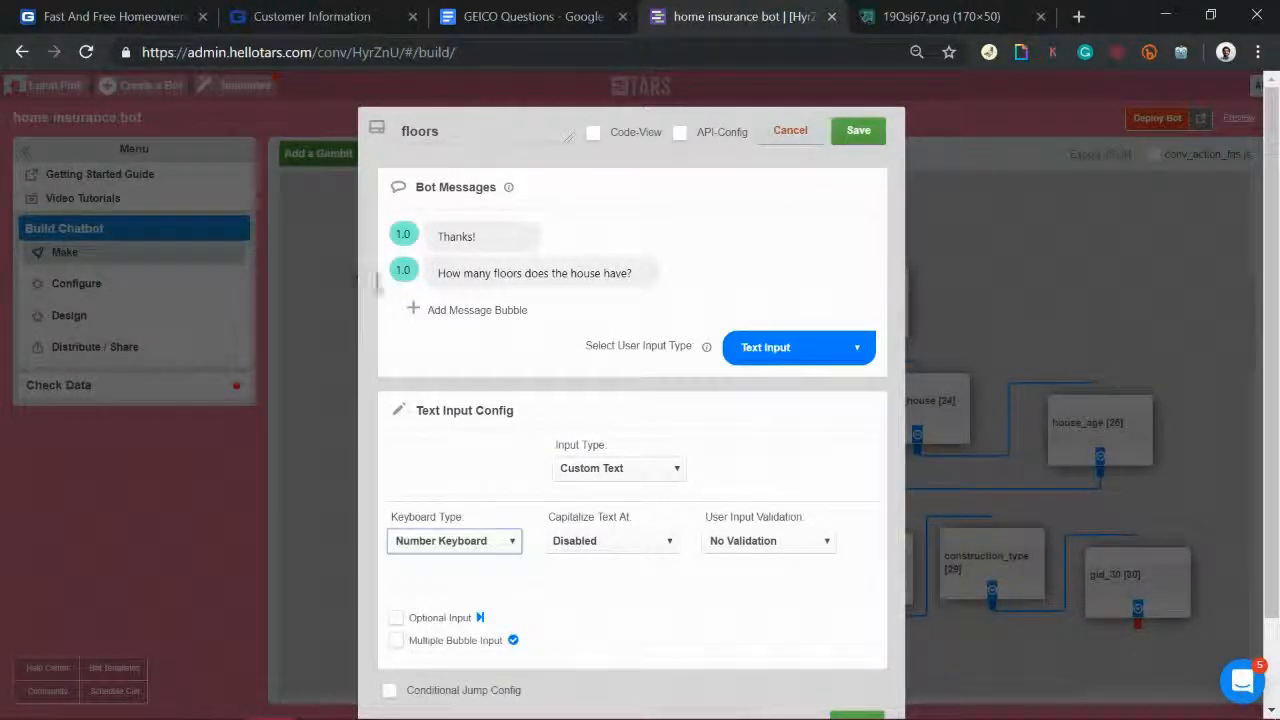
{"action": "left_click_drag", "start_coordinate": [336, 262], "coordinate": [664, 272]}
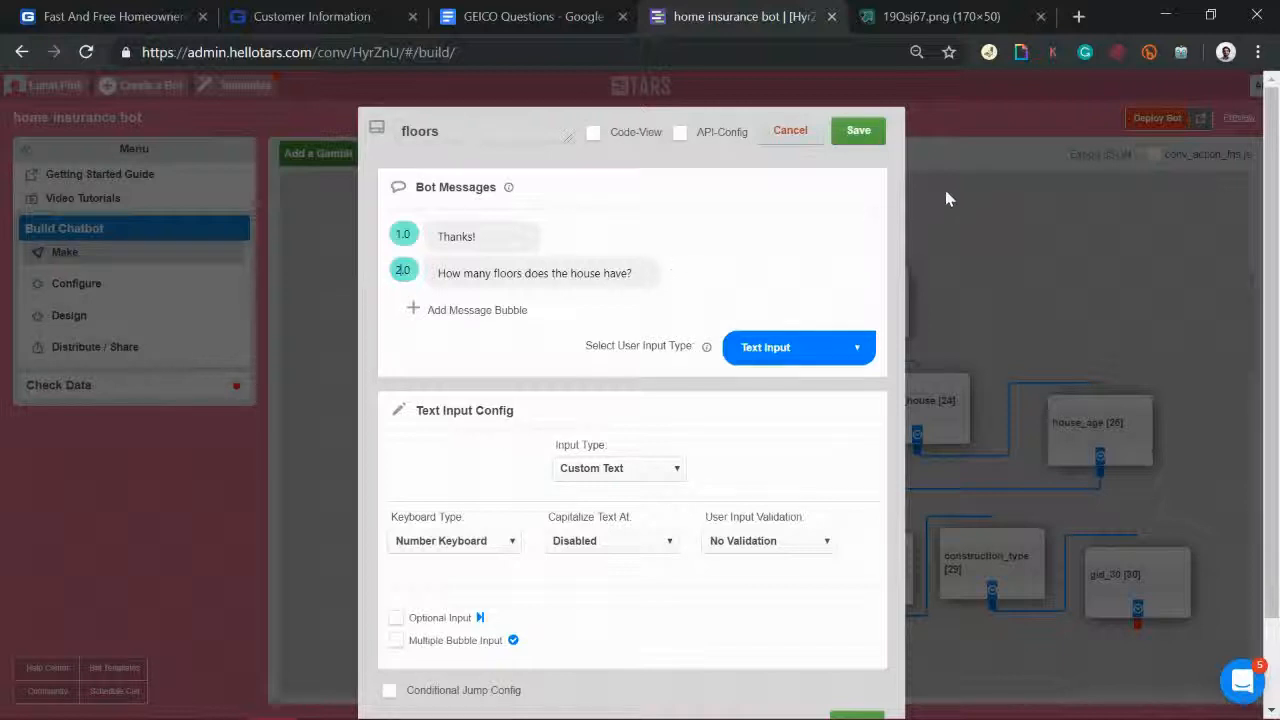
{"action": "left_click", "coordinate": [853, 133]}
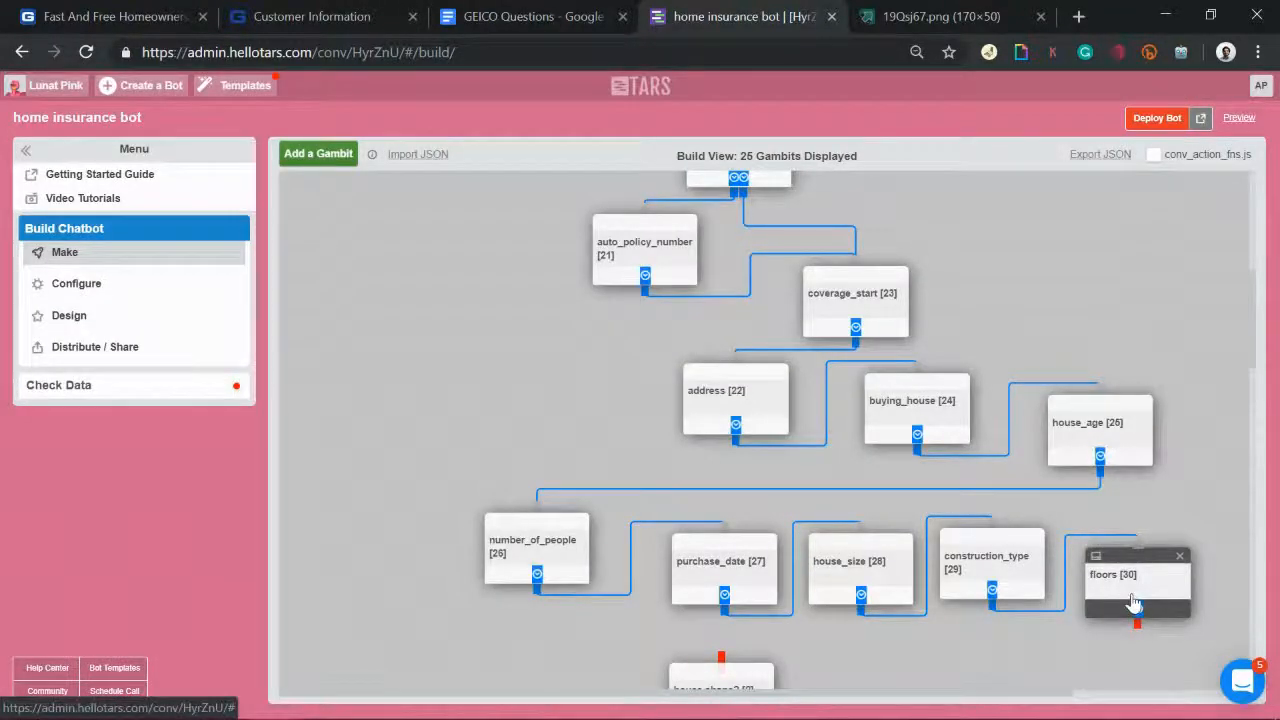
Step: Try 'stories' in the question, revert to 'floors', and save again
{"action": "left_click", "coordinate": [1133, 603]}
{"action": "double_click", "coordinate": [496, 274]}
{"action": "type", "text": "stories does the house have?"}
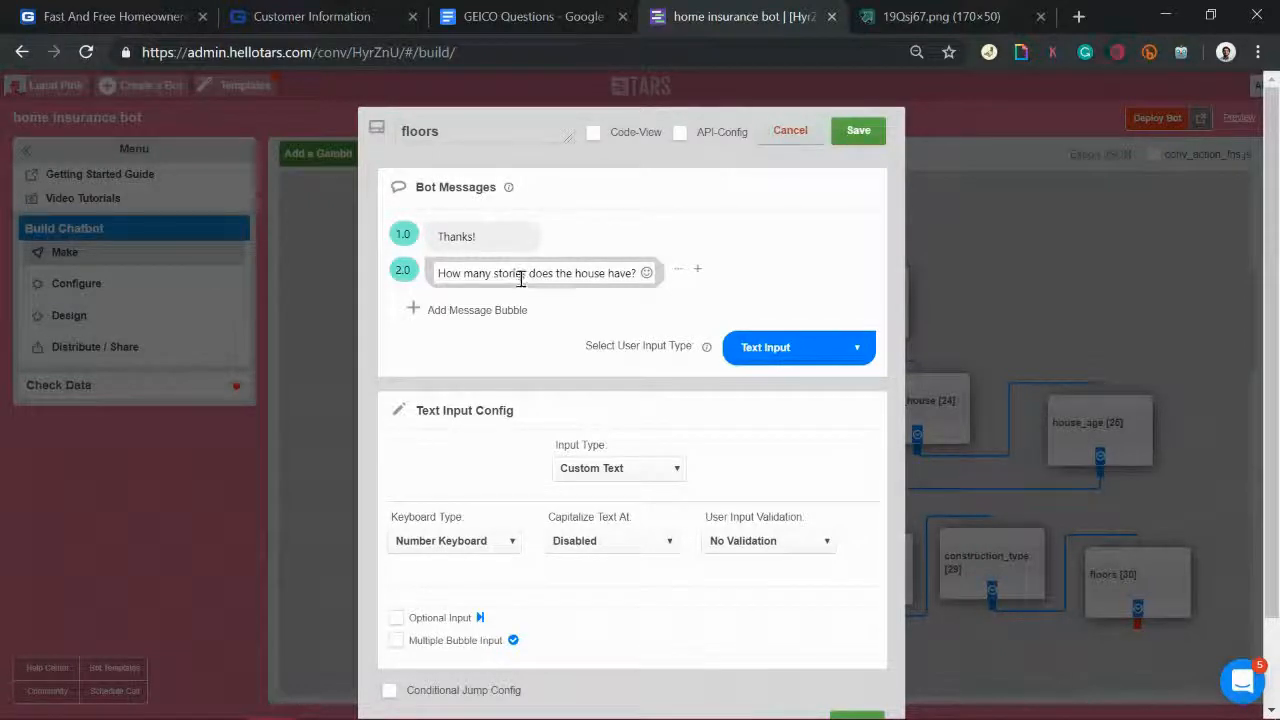
{"action": "key", "text": "BackSpace"}
{"action": "key", "text": "BackSpace"}
{"action": "key", "text": "BackSpace"}
{"action": "key", "text": "BackSpace"}
{"action": "key", "text": "BackSpace"}
{"action": "key", "text": "BackSpace"}
{"action": "key", "text": "BackSpace"}
{"action": "key", "text": "BackSpace"}
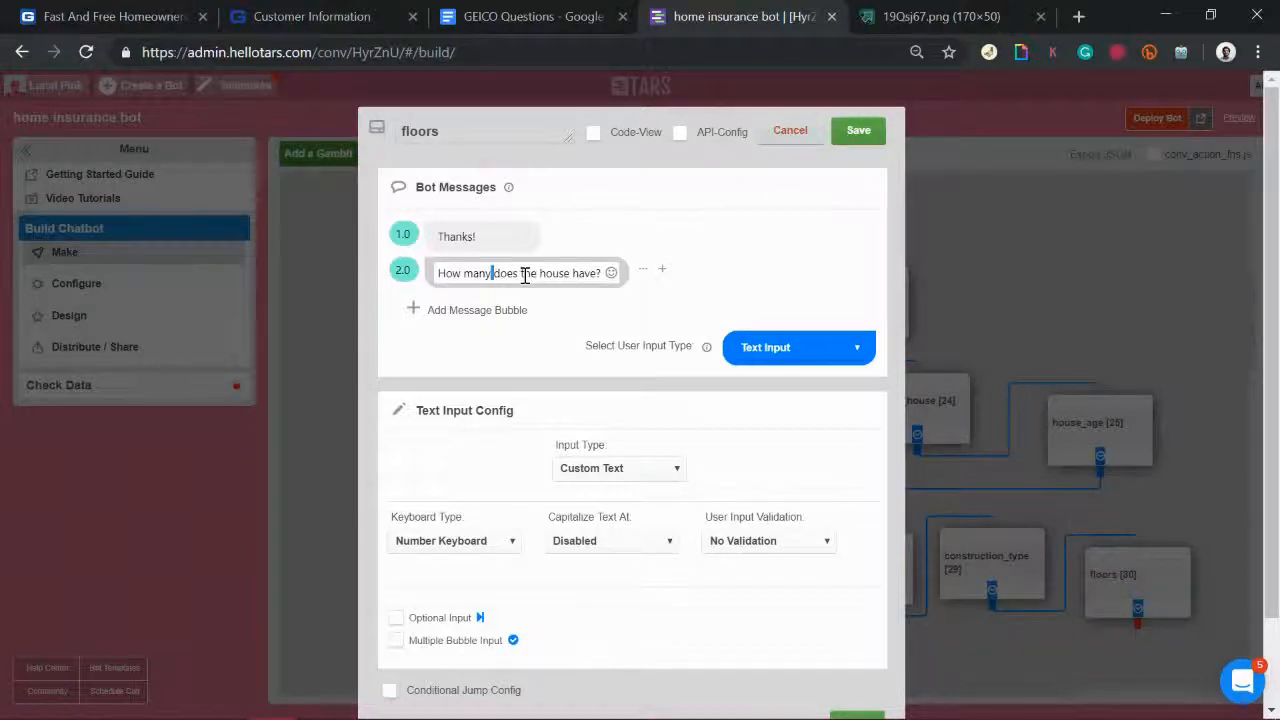
{"action": "type", "text": "f"}
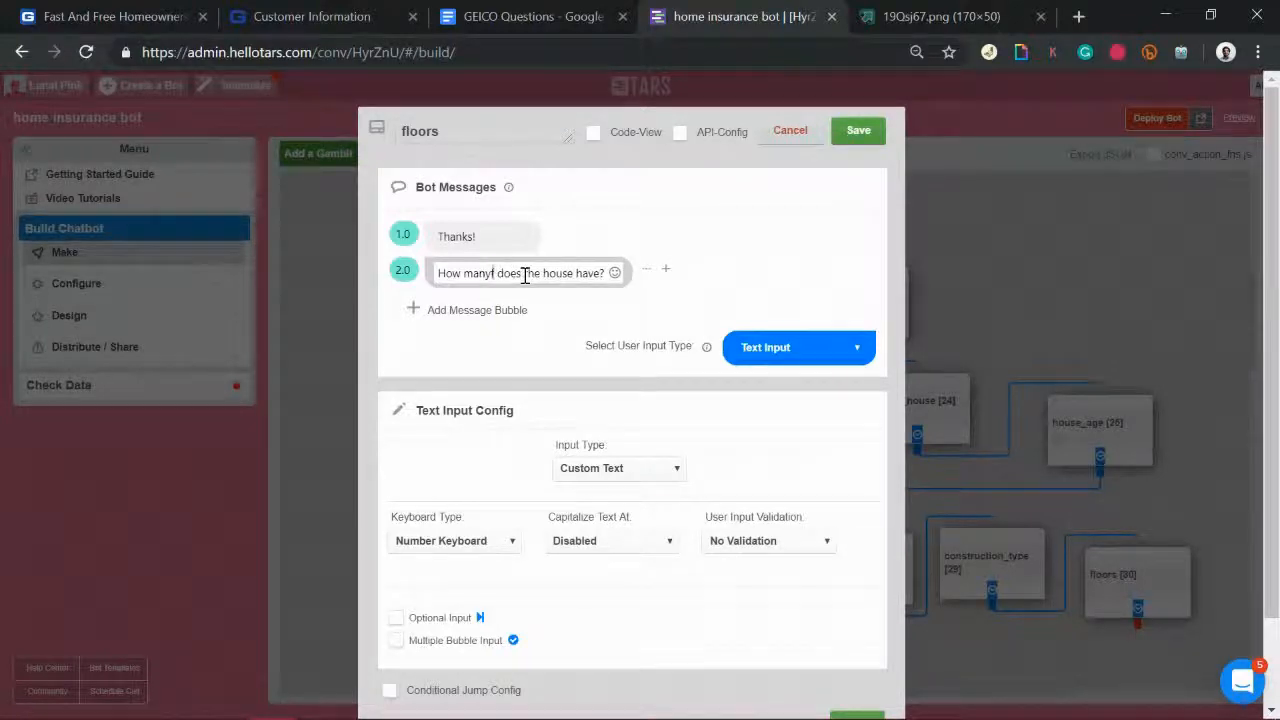
{"action": "key", "text": "BackSpace"}
{"action": "type", "text": "floors"}
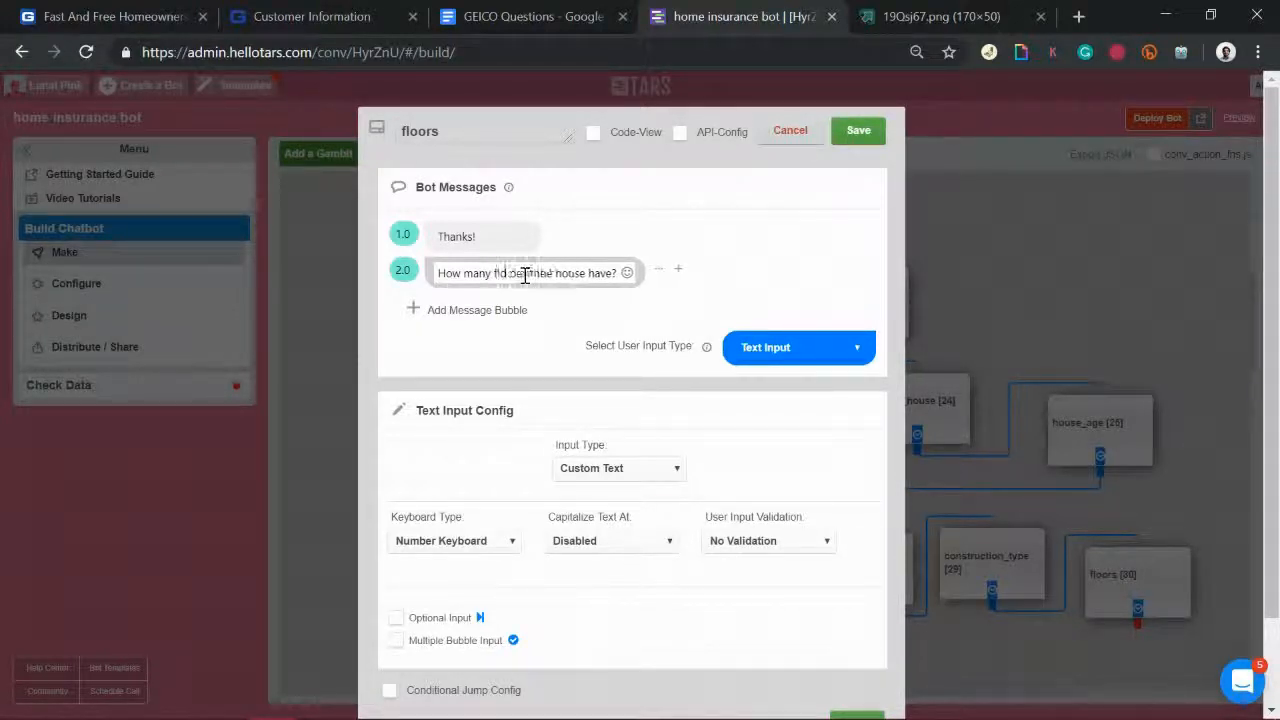
{"action": "left_click", "coordinate": [855, 133]}
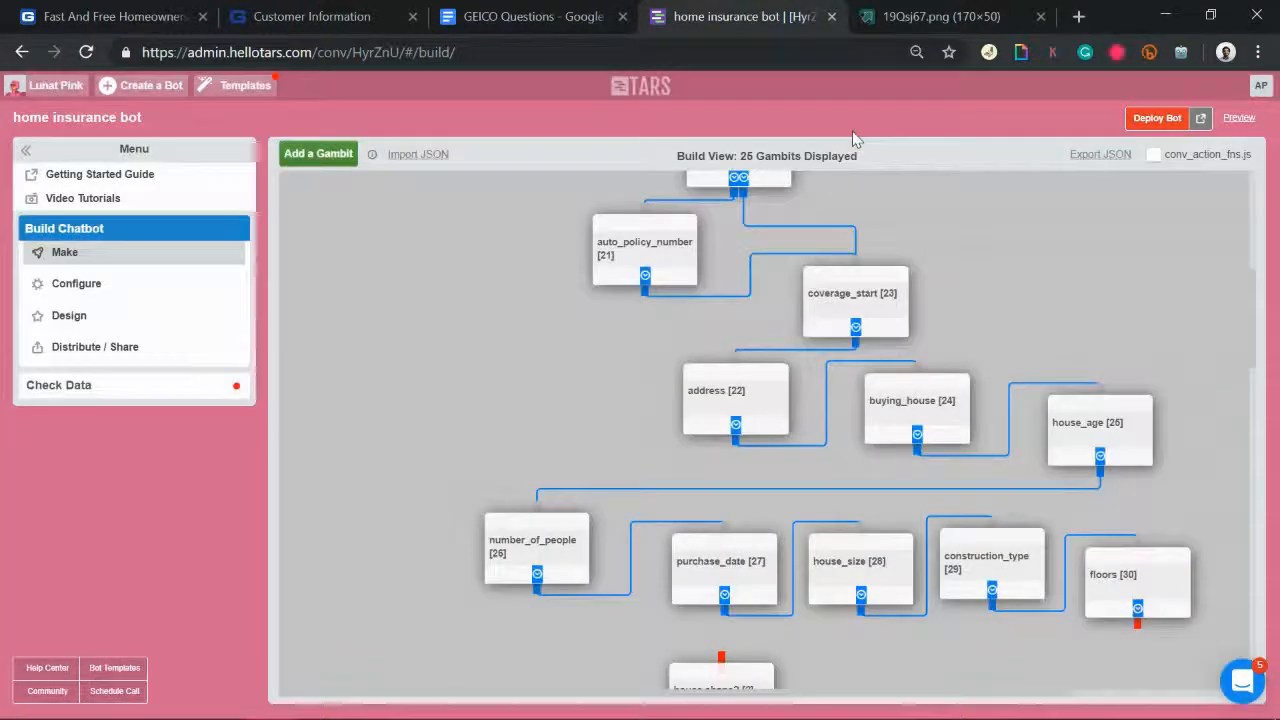
Step: Connect floors to house shape? and place a new gid_31 gambit below swimming_pool
{"action": "scroll", "coordinate": [1136, 513], "scroll_direction": "down", "scroll_amount": 2}
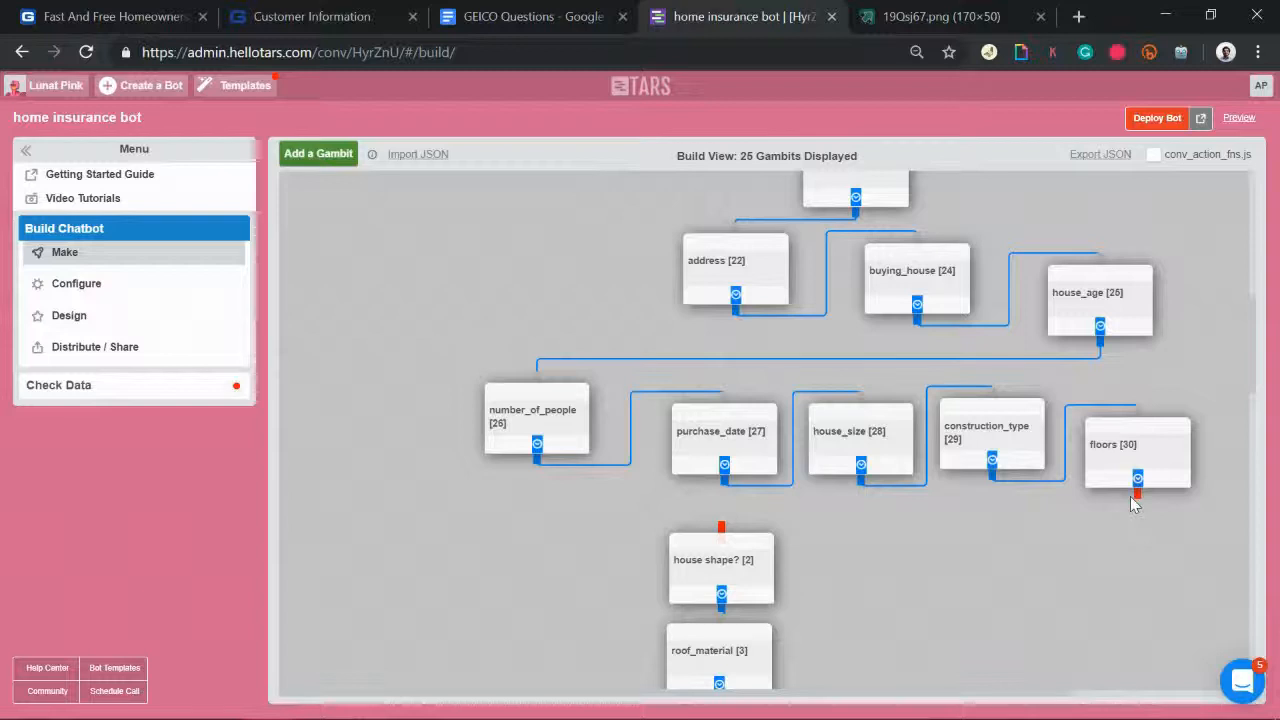
{"action": "mouse_move", "coordinate": [1137, 488]}
{"action": "left_mouse_down"}
{"action": "mouse_move", "coordinate": [790, 542]}
{"action": "mouse_move", "coordinate": [723, 529]}
{"action": "left_mouse_up"}
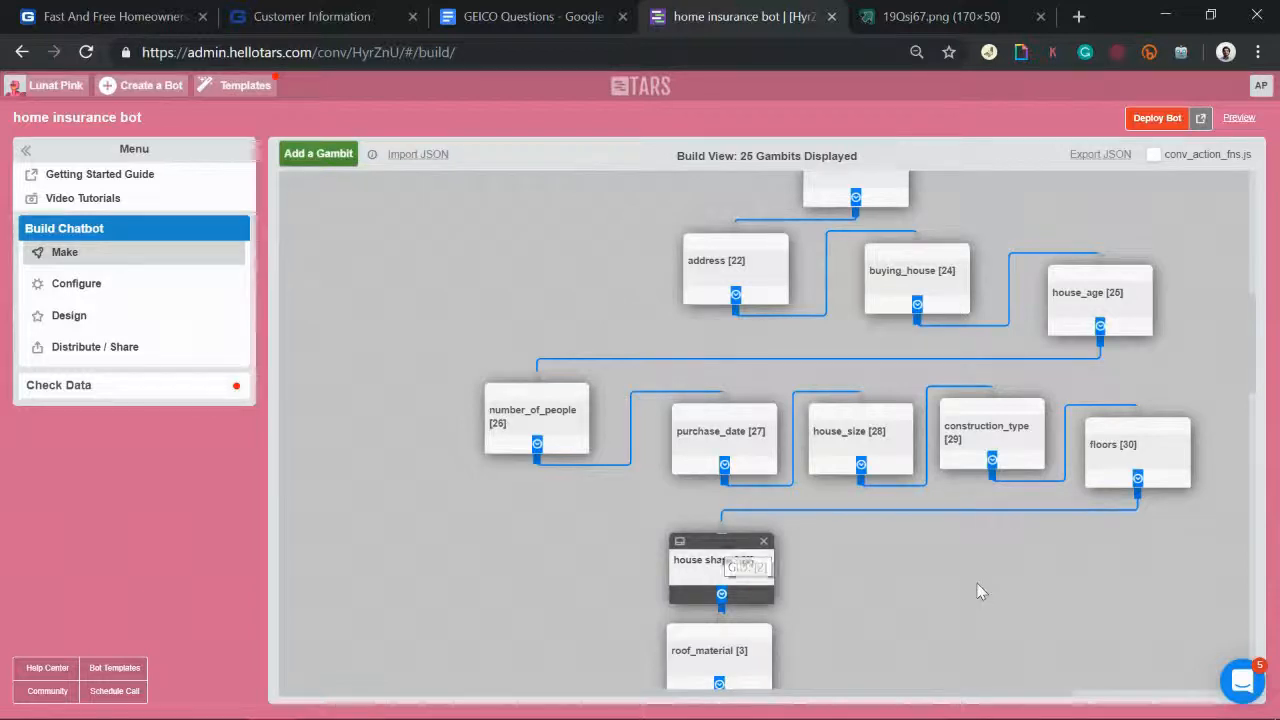
{"action": "scroll", "coordinate": [978, 592], "scroll_direction": "down", "scroll_amount": 10}
{"action": "left_click", "coordinate": [316, 163]}
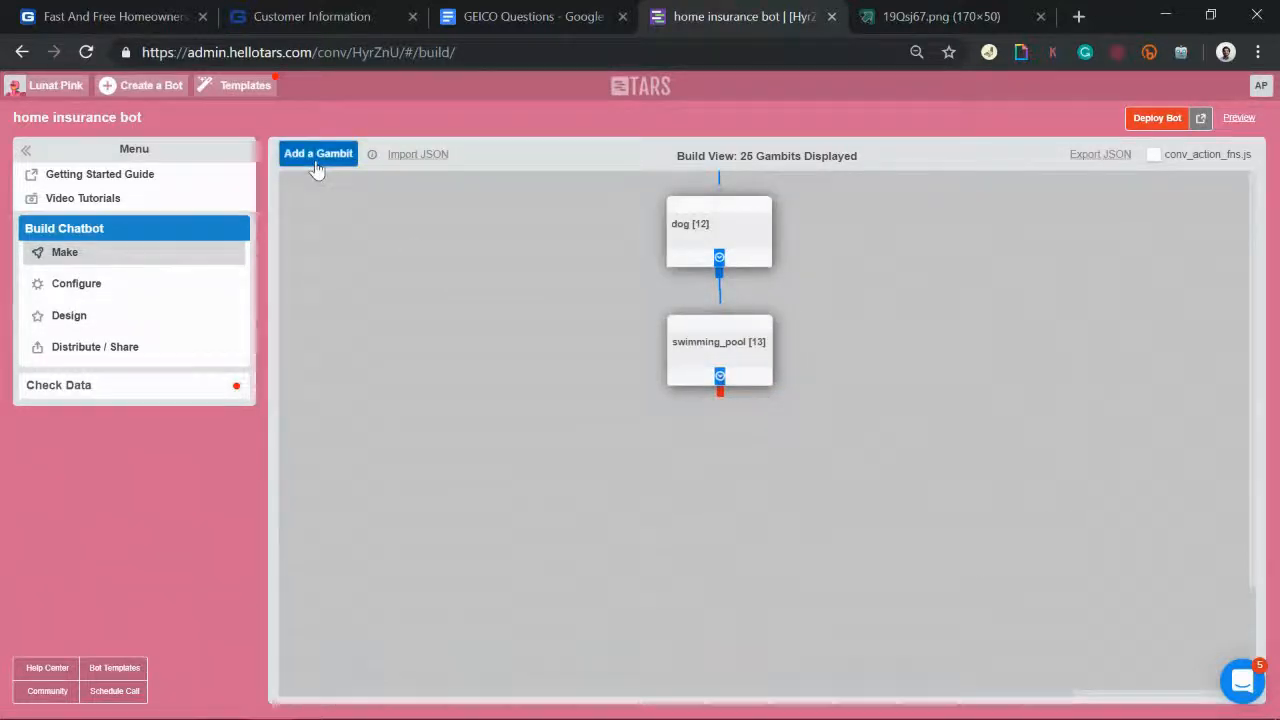
{"action": "left_click_drag", "start_coordinate": [325, 205], "coordinate": [707, 478]}
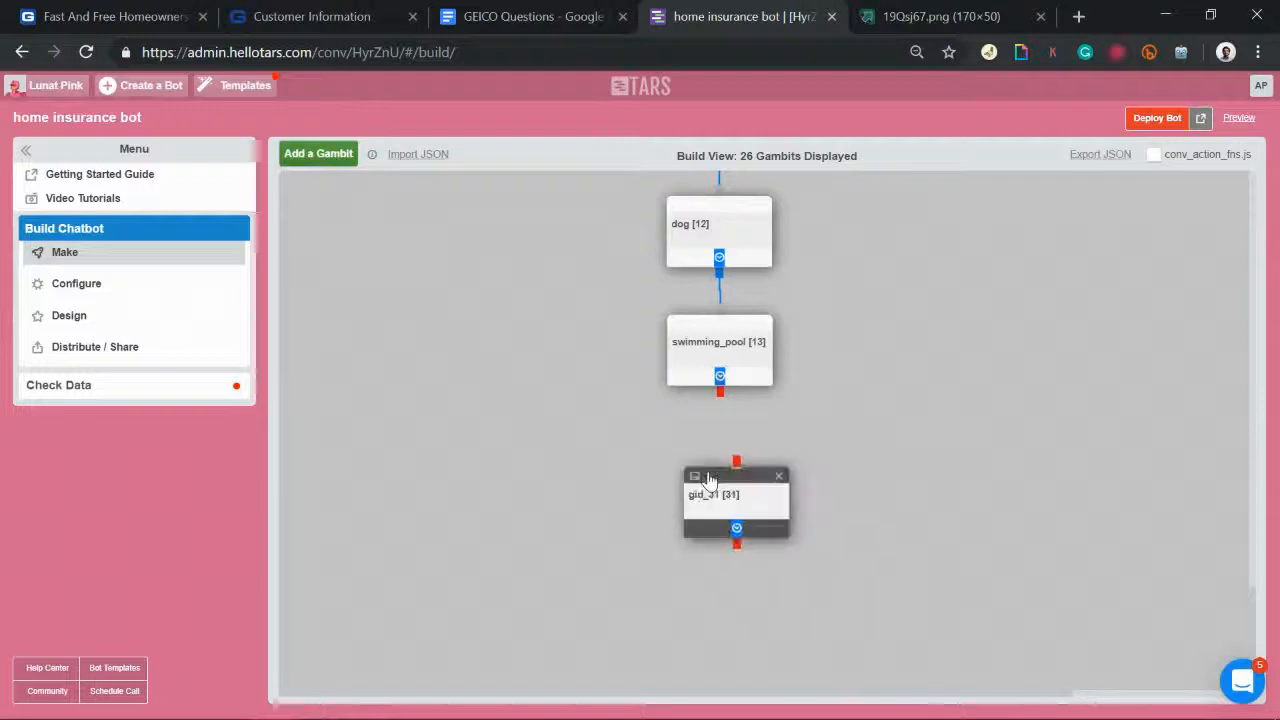
{"action": "left_click", "coordinate": [550, 17]}
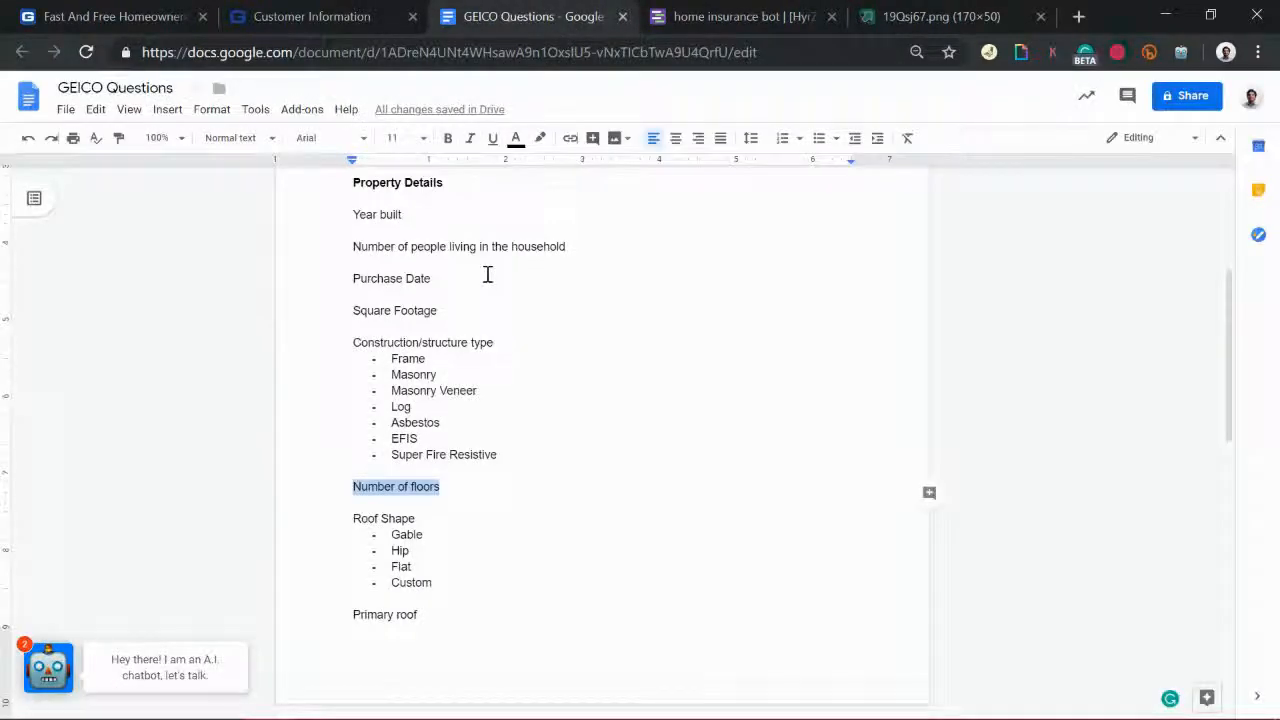
Step: Select Property Details through Swimming Pool? and strike it through with Alt+Shift+5
{"action": "left_click", "coordinate": [353, 188]}
{"action": "scroll", "coordinate": [353, 188], "scroll_direction": "up", "scroll_amount": 2}
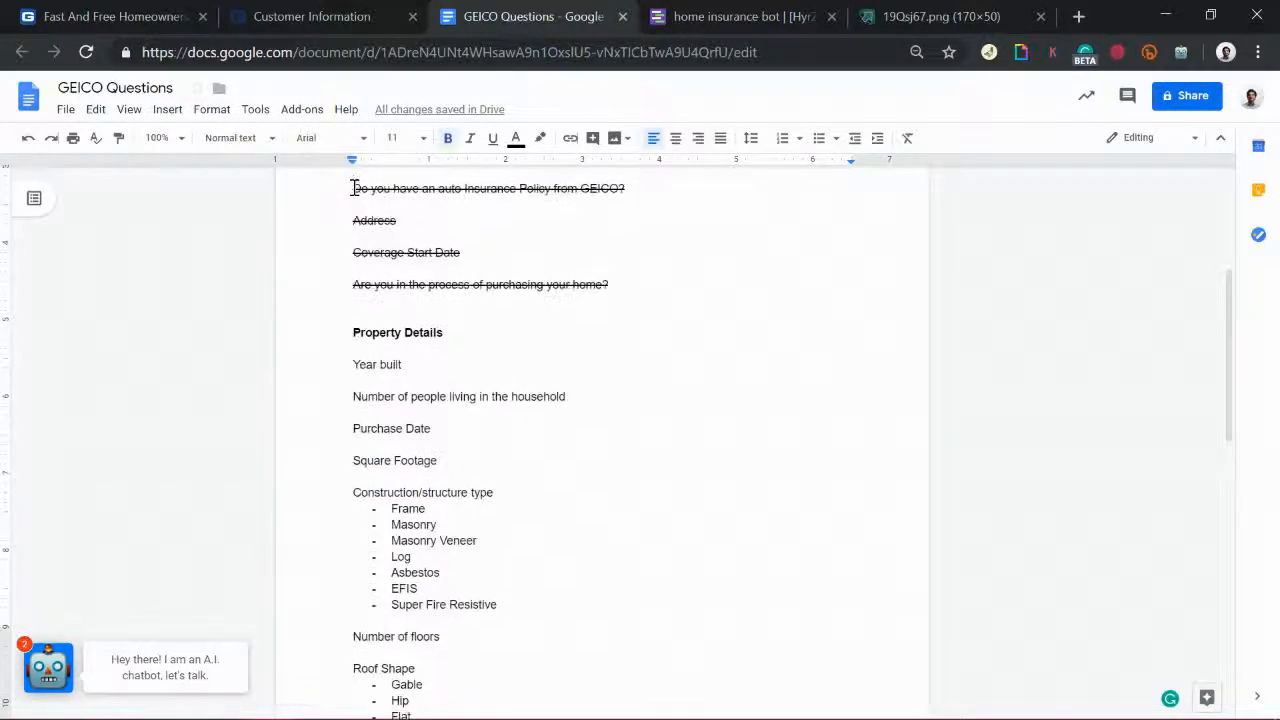
{"action": "left_click_drag", "start_coordinate": [349, 336], "coordinate": [411, 714]}
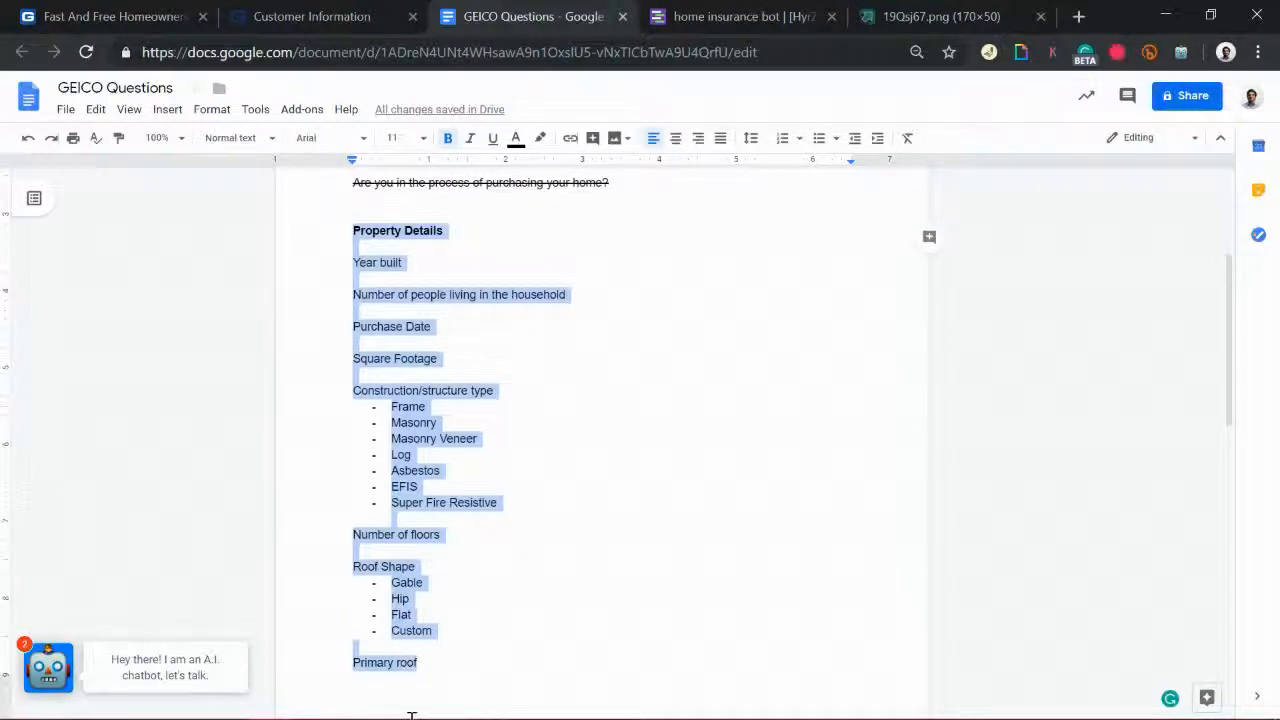
{"action": "left_click_drag", "start_coordinate": [498, 716], "coordinate": [417, 719]}
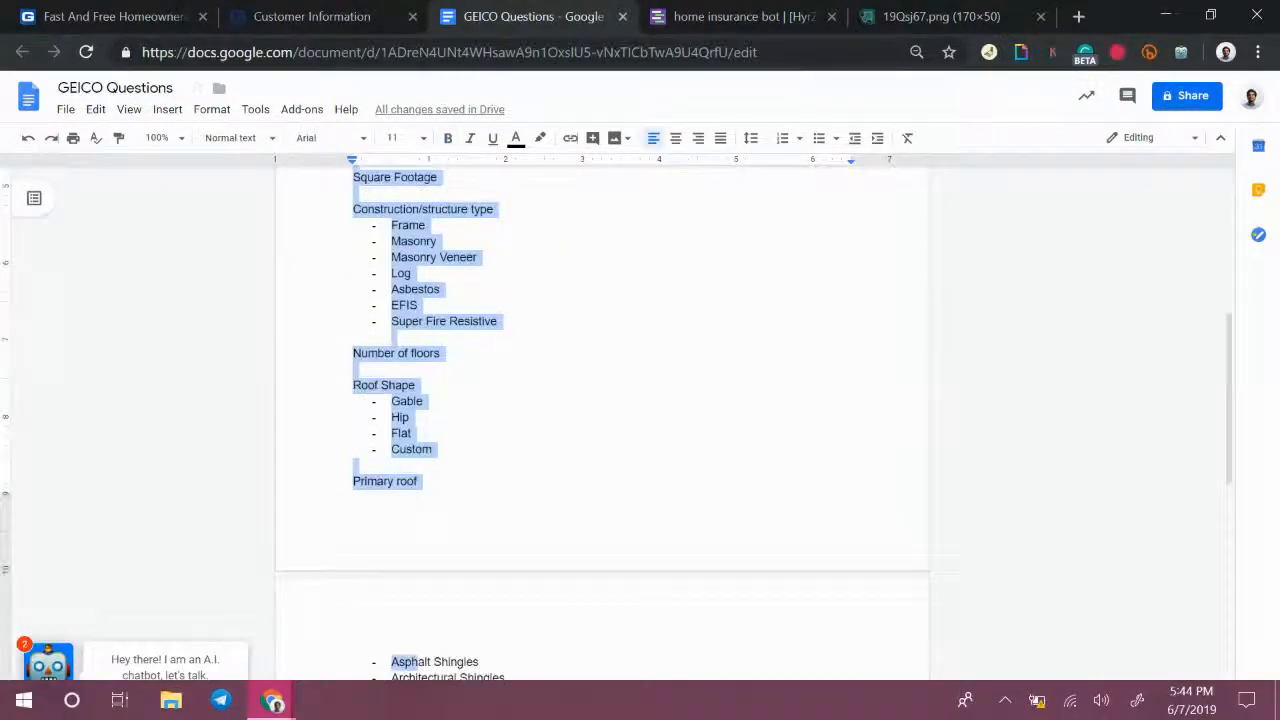
{"action": "scroll", "coordinate": [474, 549], "scroll_direction": "down", "scroll_amount": 3}
{"action": "scroll", "coordinate": [474, 544], "scroll_direction": "down", "scroll_amount": 4}
{"action": "left_click", "coordinate": [474, 543], "text": "shift"}
{"action": "scroll", "coordinate": [474, 543], "scroll_direction": "up", "scroll_amount": 2}
{"action": "scroll", "coordinate": [474, 543], "scroll_direction": "down", "scroll_amount": 2}
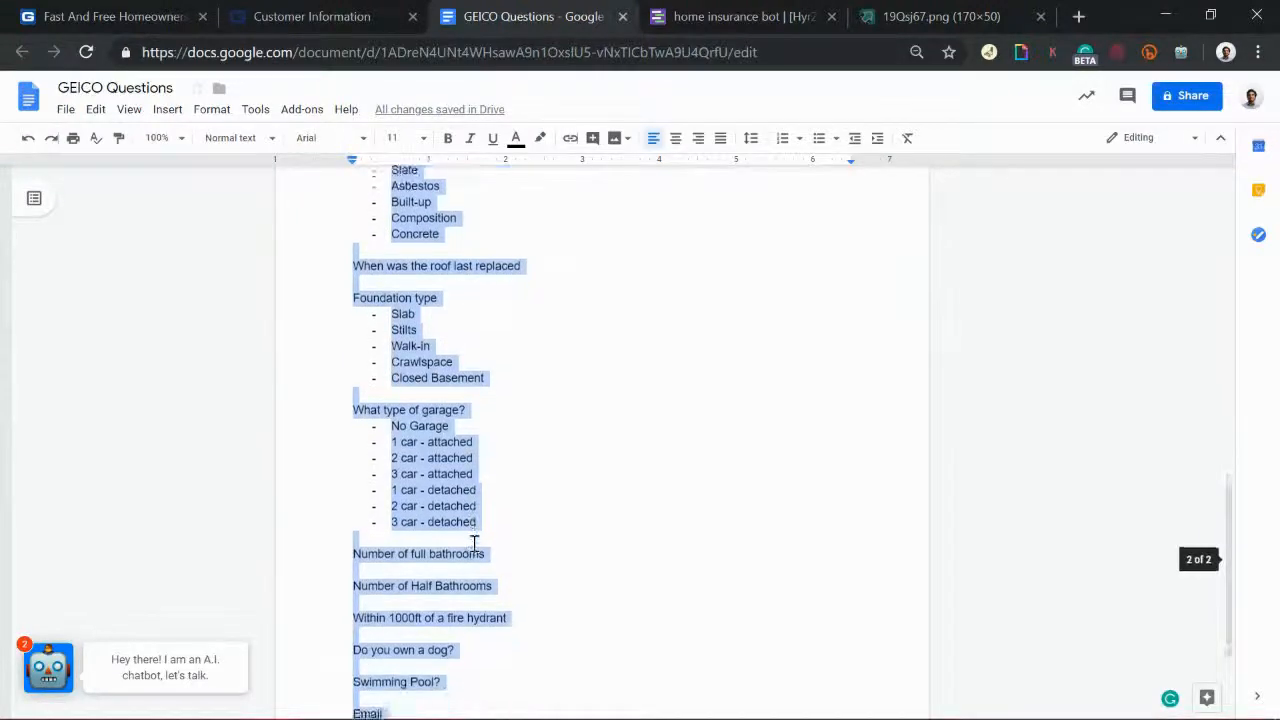
{"action": "scroll", "coordinate": [474, 543], "scroll_direction": "up", "scroll_amount": 1}
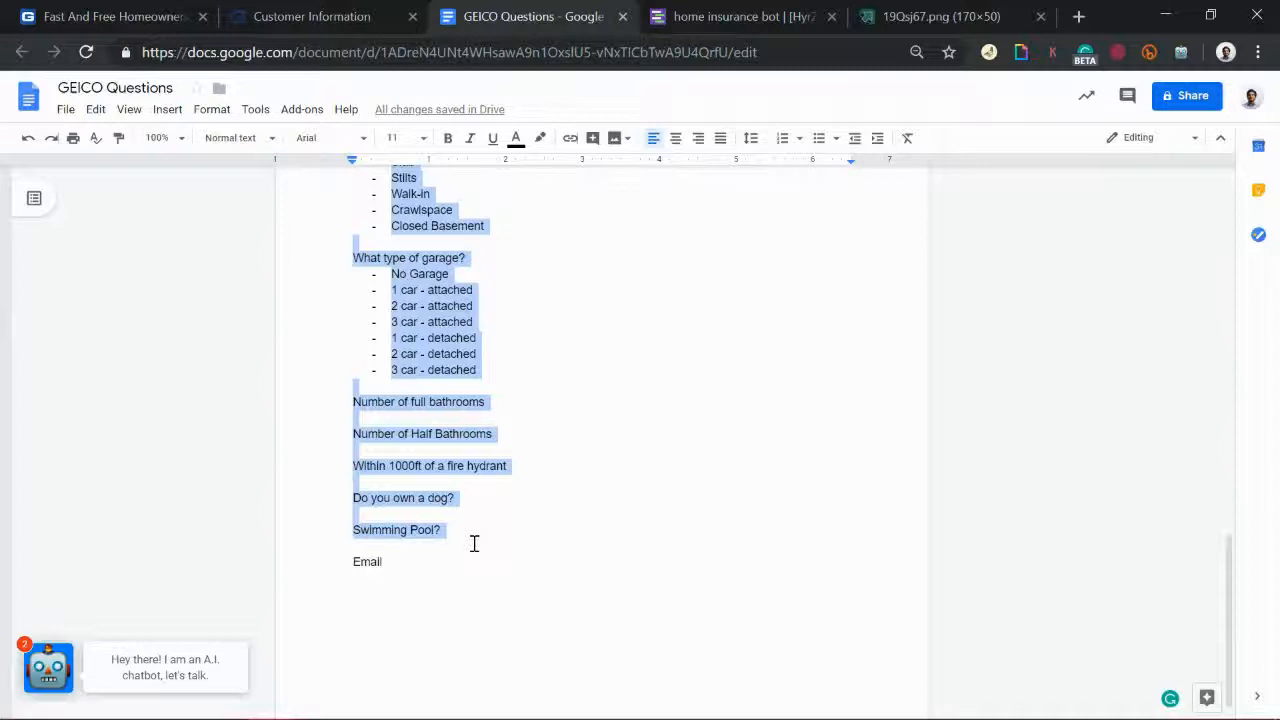
{"action": "key", "text": "alt+shift+5"}
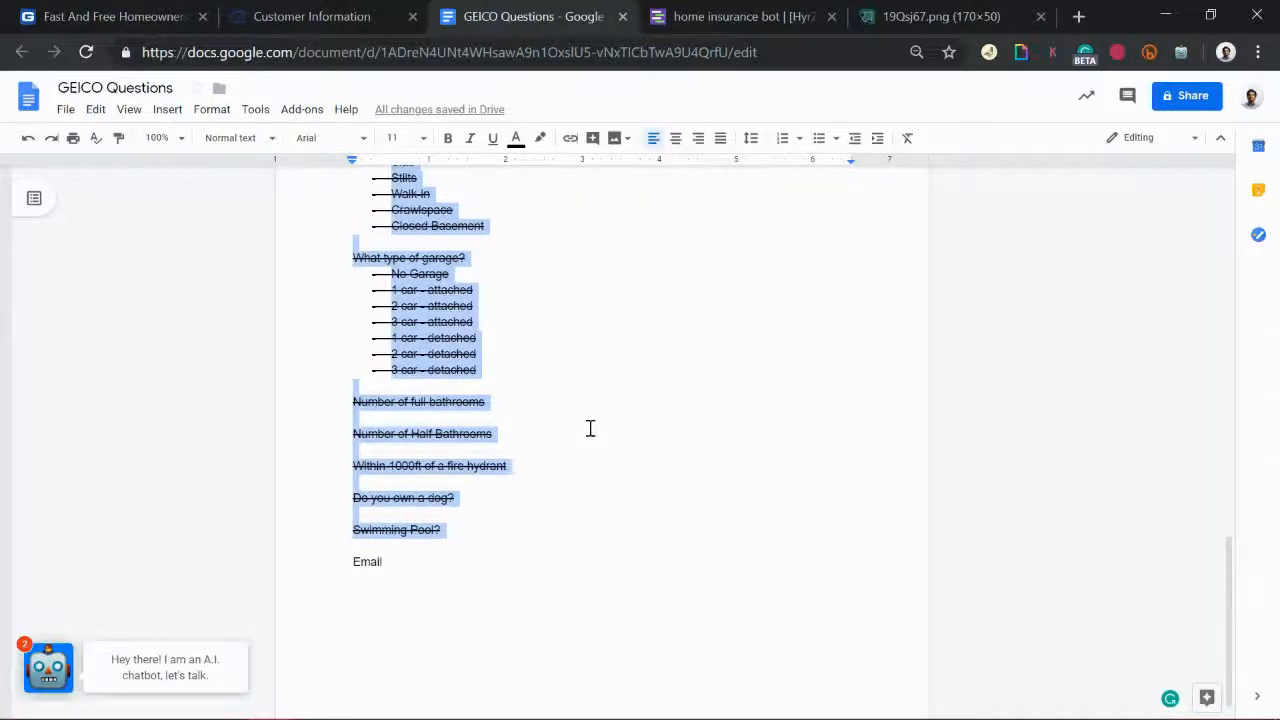
{"action": "scroll", "coordinate": [617, 386], "scroll_direction": "up", "scroll_amount": 5}
{"action": "scroll", "coordinate": [619, 387], "scroll_direction": "up", "scroll_amount": 8}
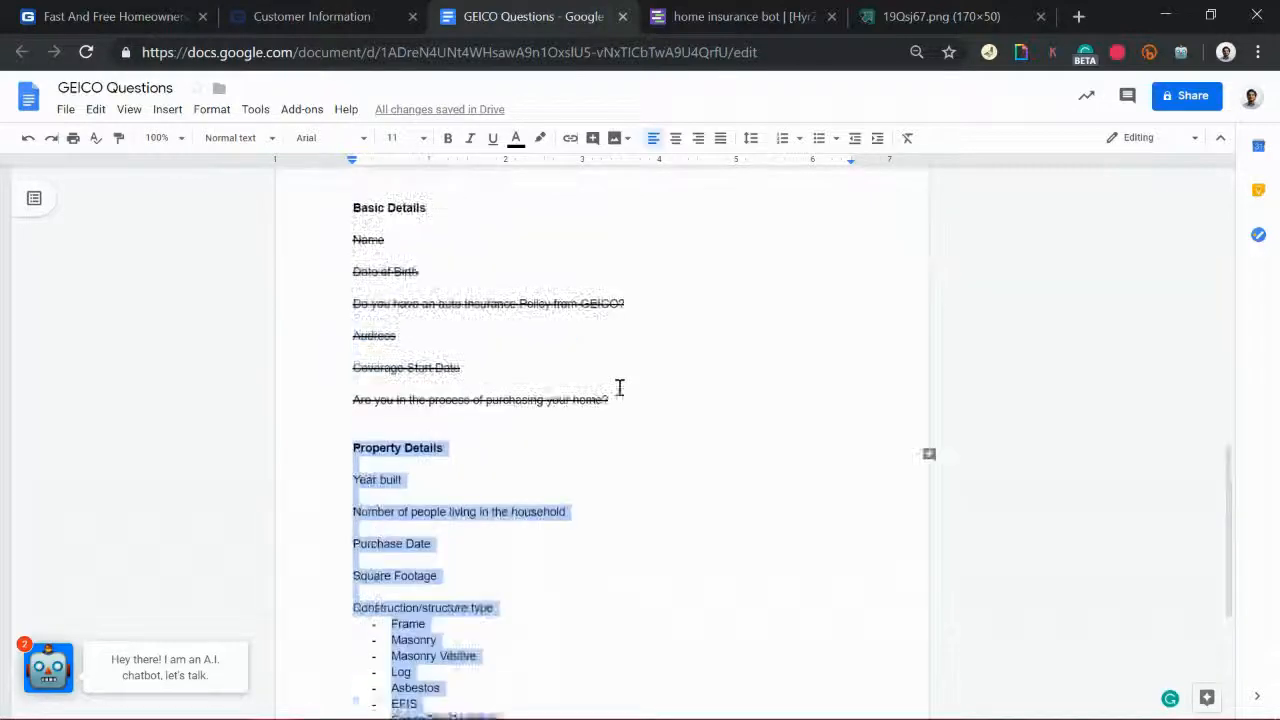
{"action": "scroll", "coordinate": [619, 387], "scroll_direction": "down", "scroll_amount": 5}
{"action": "scroll", "coordinate": [619, 387], "scroll_direction": "down", "scroll_amount": 9}
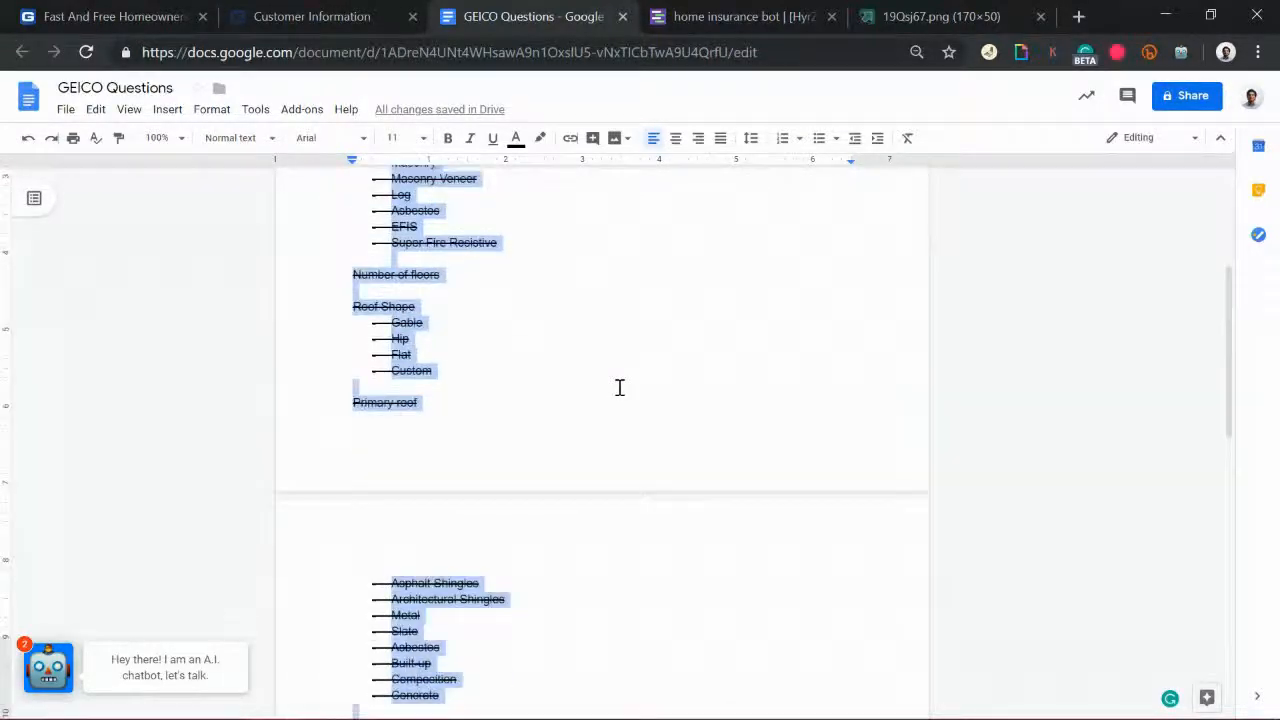
{"action": "left_click", "coordinate": [709, 14]}
Step: Link swimming_pool's output into gid_31, then open gid_31's editor
{"action": "scroll", "coordinate": [1007, 493], "scroll_direction": "up", "scroll_amount": 10}
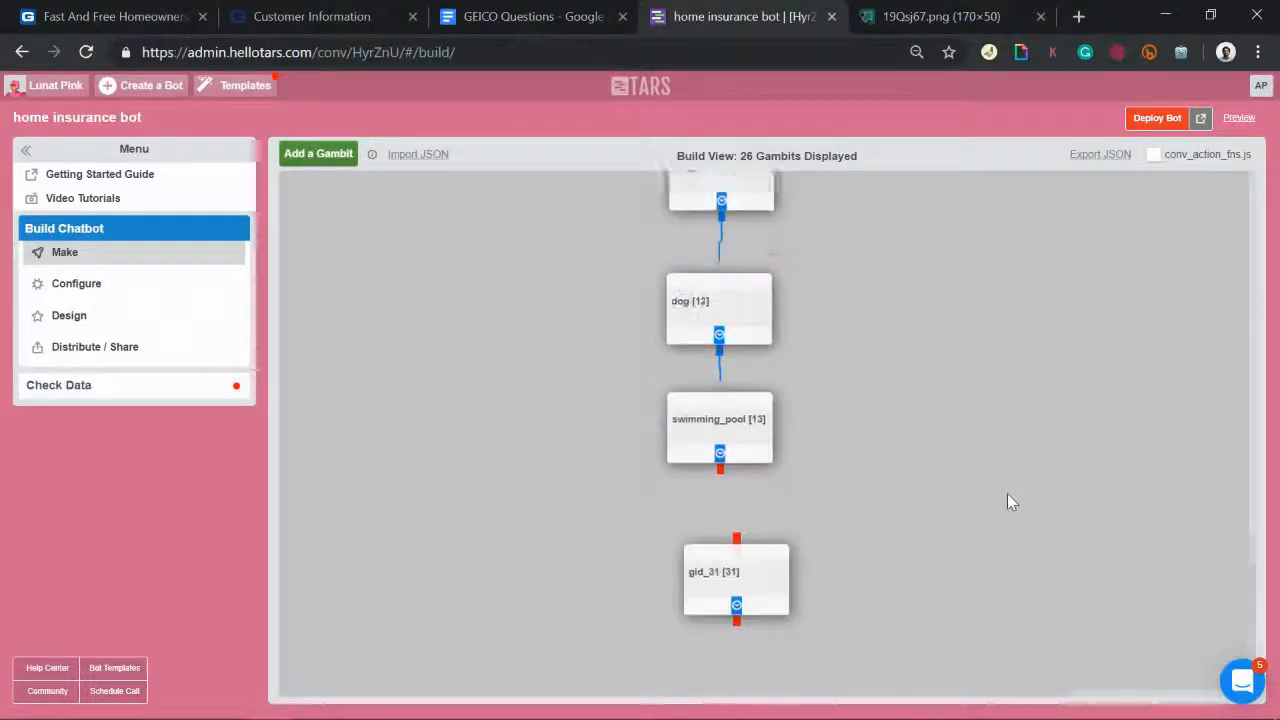
{"action": "scroll", "coordinate": [1007, 493], "scroll_direction": "up", "scroll_amount": 10}
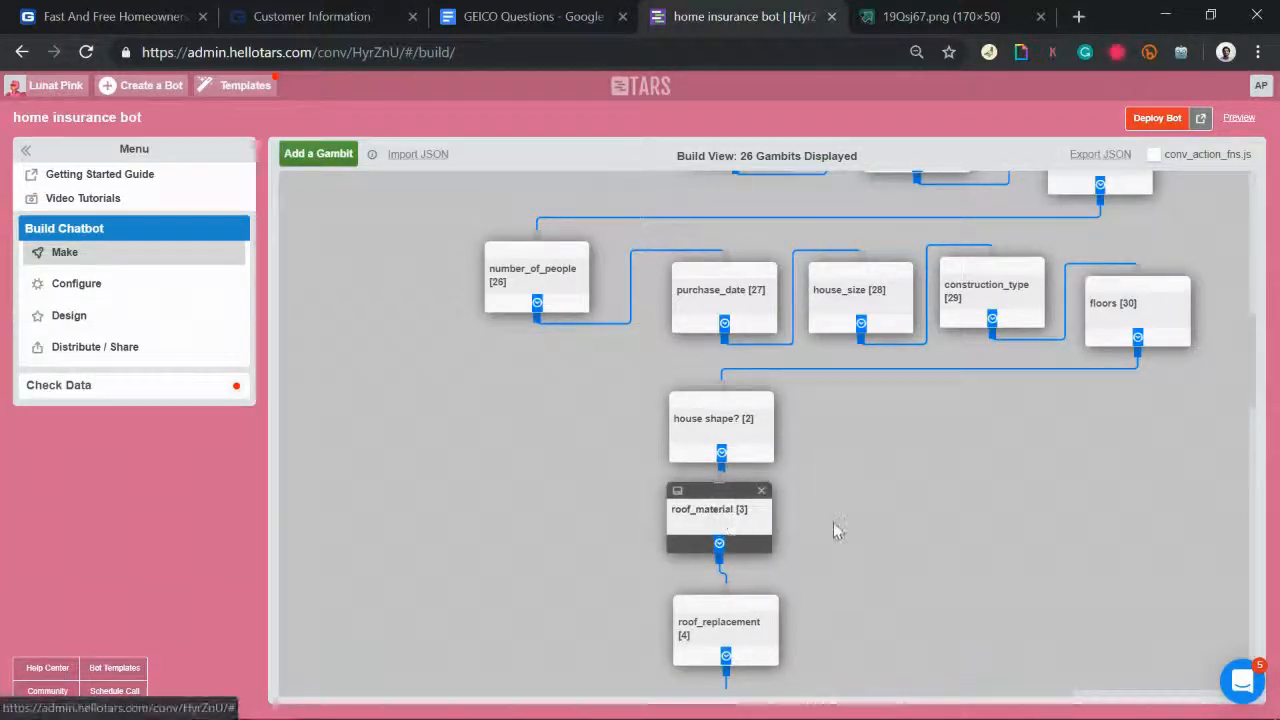
{"action": "scroll", "coordinate": [834, 523], "scroll_direction": "down", "scroll_amount": 3}
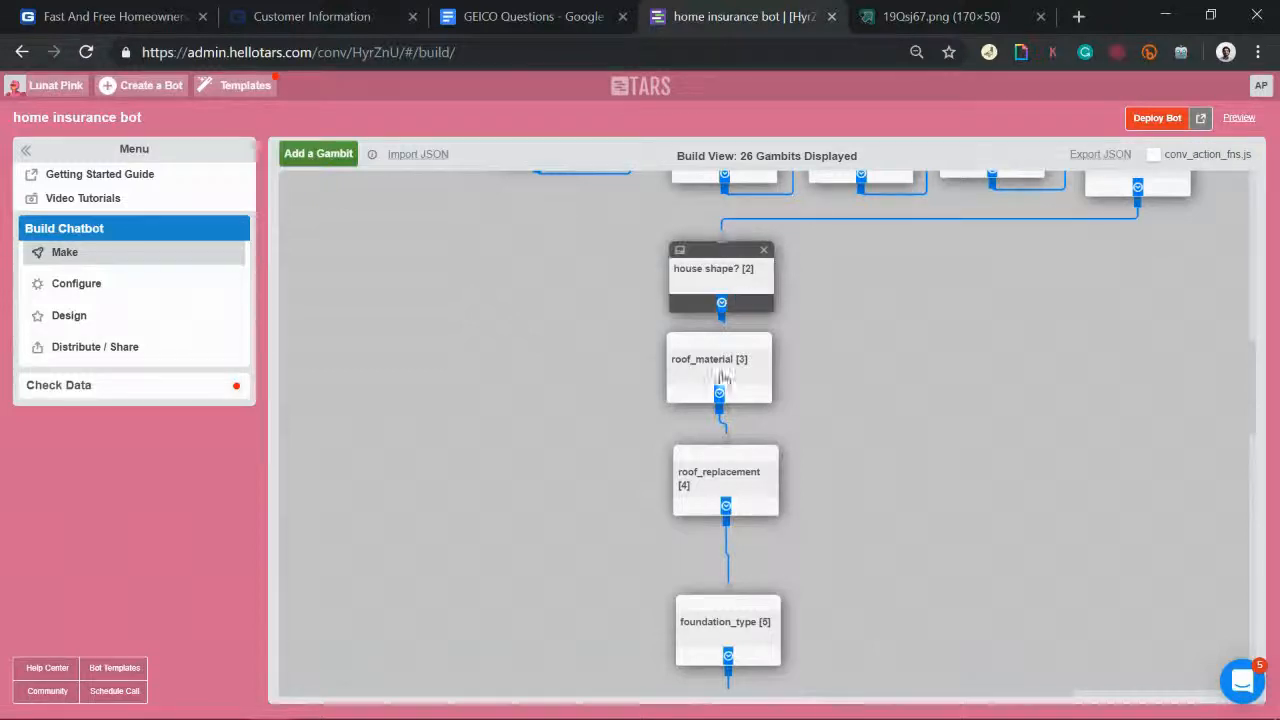
{"action": "scroll", "coordinate": [966, 623], "scroll_direction": "down", "scroll_amount": 6}
{"action": "scroll", "coordinate": [966, 623], "scroll_direction": "down", "scroll_amount": 15}
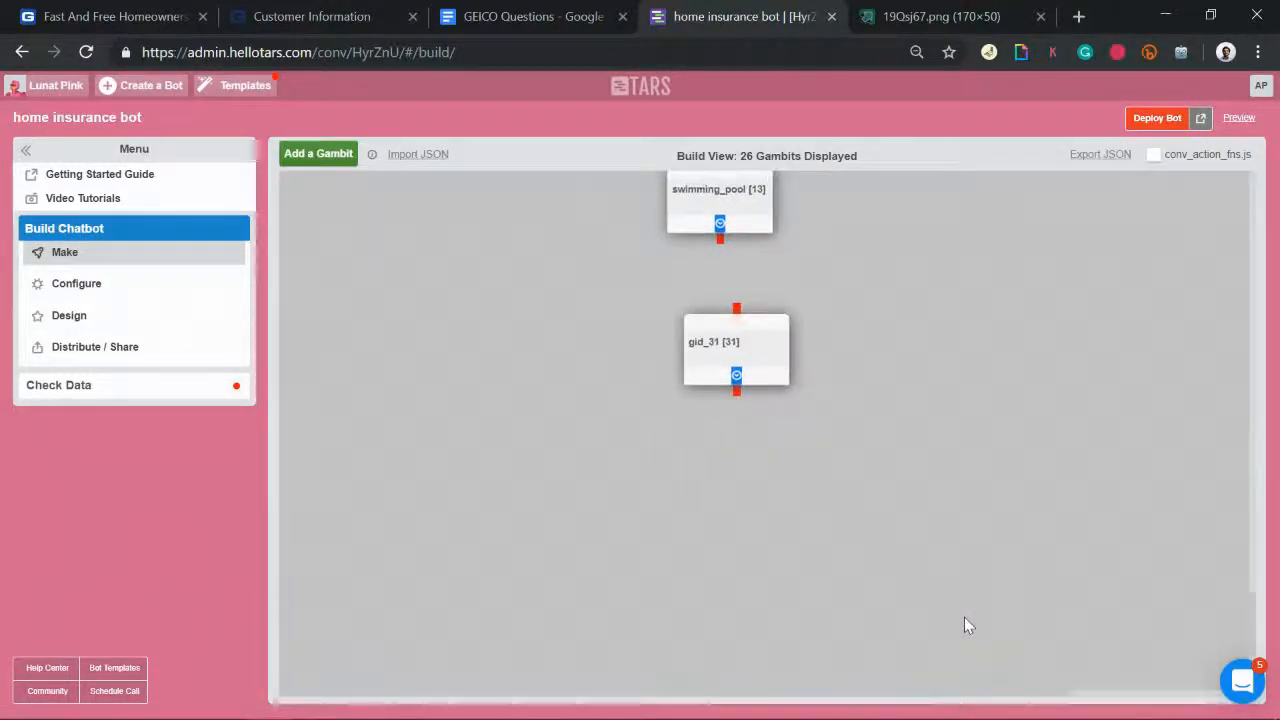
{"action": "left_click_drag", "start_coordinate": [721, 241], "coordinate": [744, 316]}
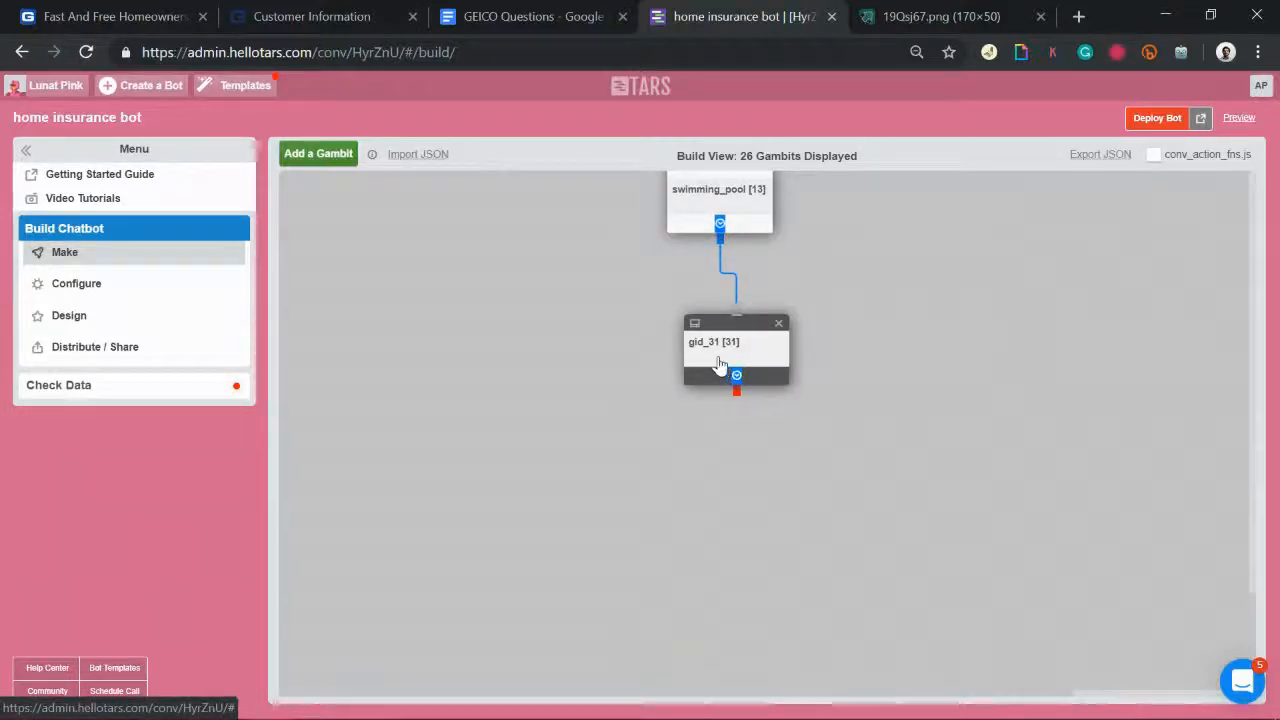
{"action": "left_click", "coordinate": [722, 362]}
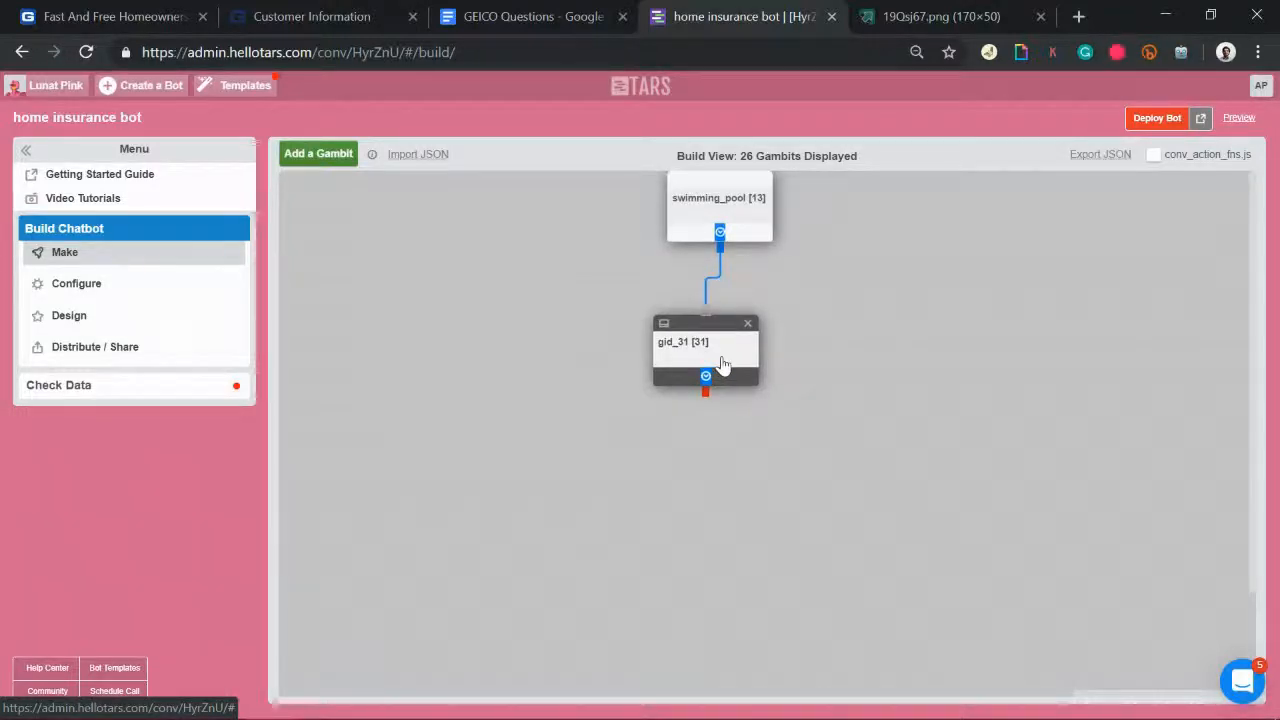
{"action": "double_click", "coordinate": [720, 360]}
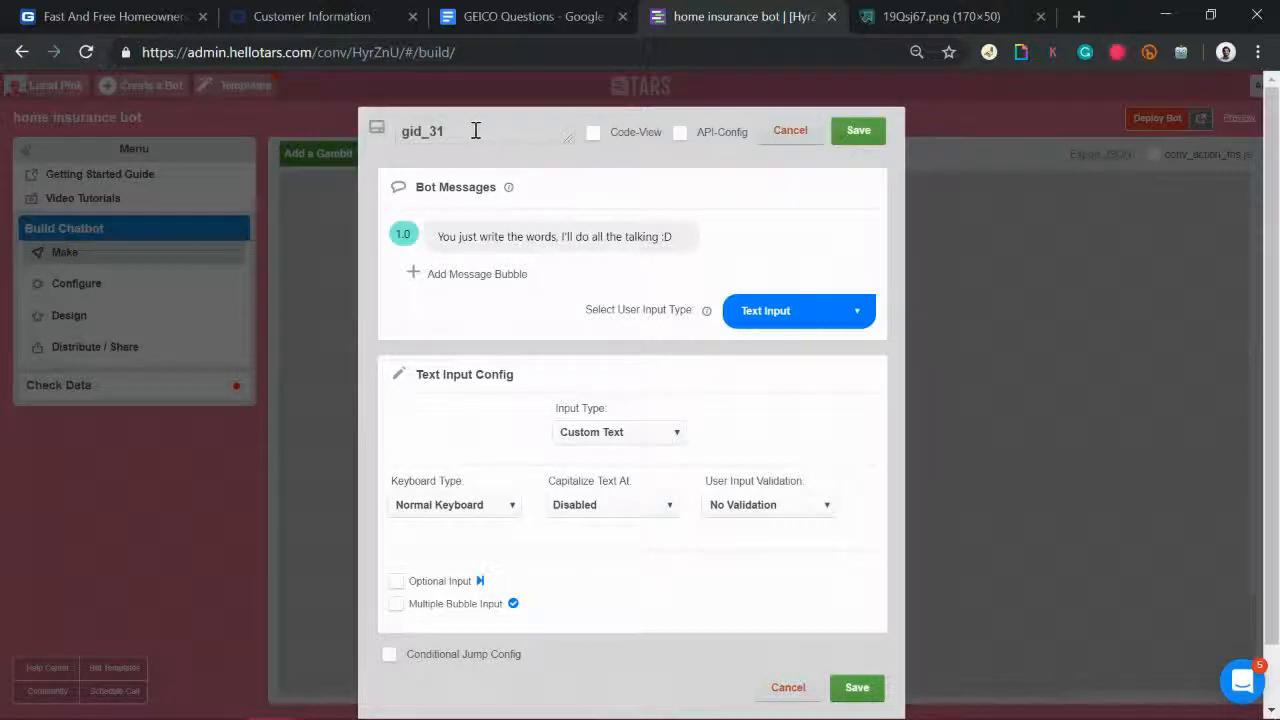
Step: Select the gid_31 name and the default message text for replacement
{"action": "left_click_drag", "start_coordinate": [476, 131], "coordinate": [376, 128]}
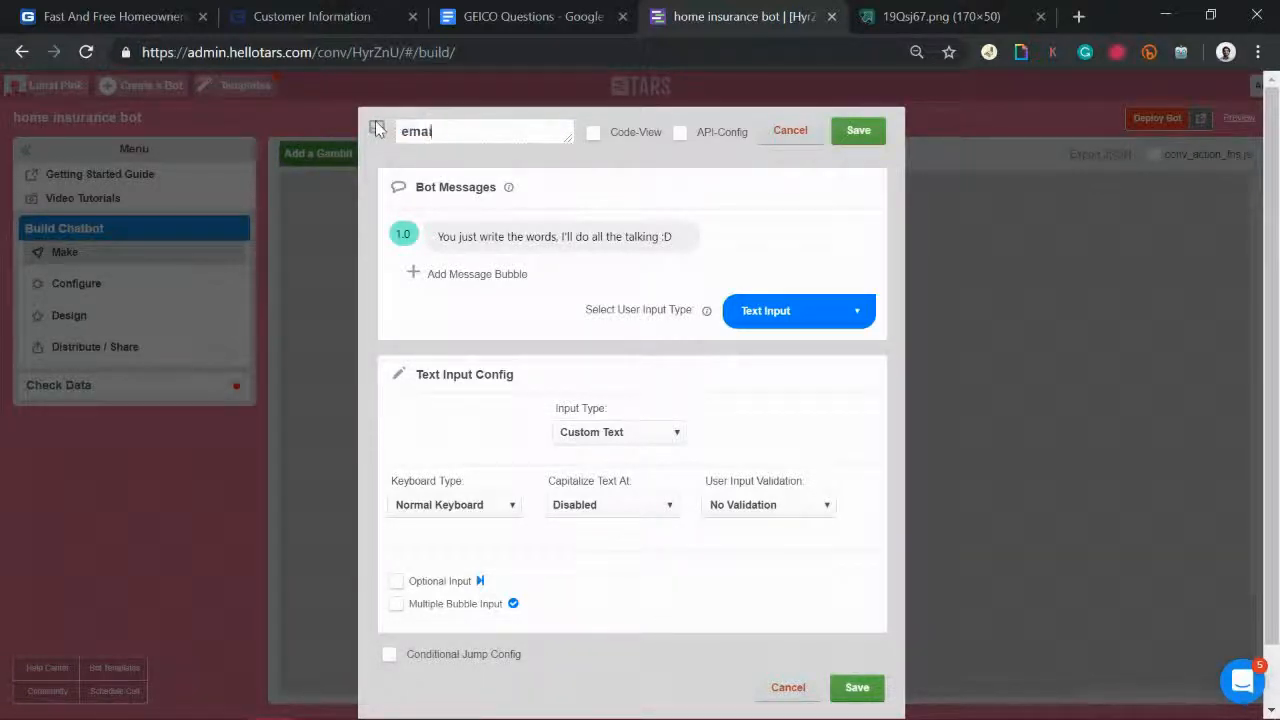
{"action": "left_click", "coordinate": [436, 236]}
{"action": "left_click_drag", "start_coordinate": [436, 236], "coordinate": [703, 240]}
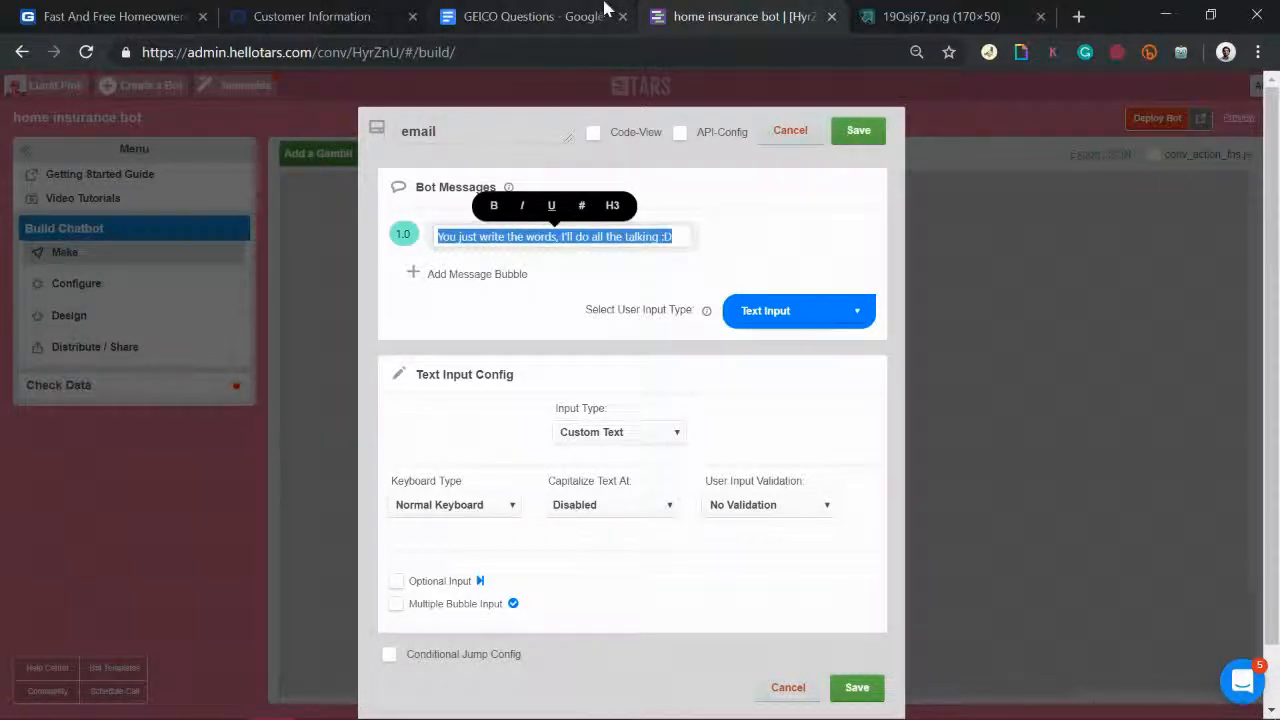
{"action": "left_click", "coordinate": [578, 28]}
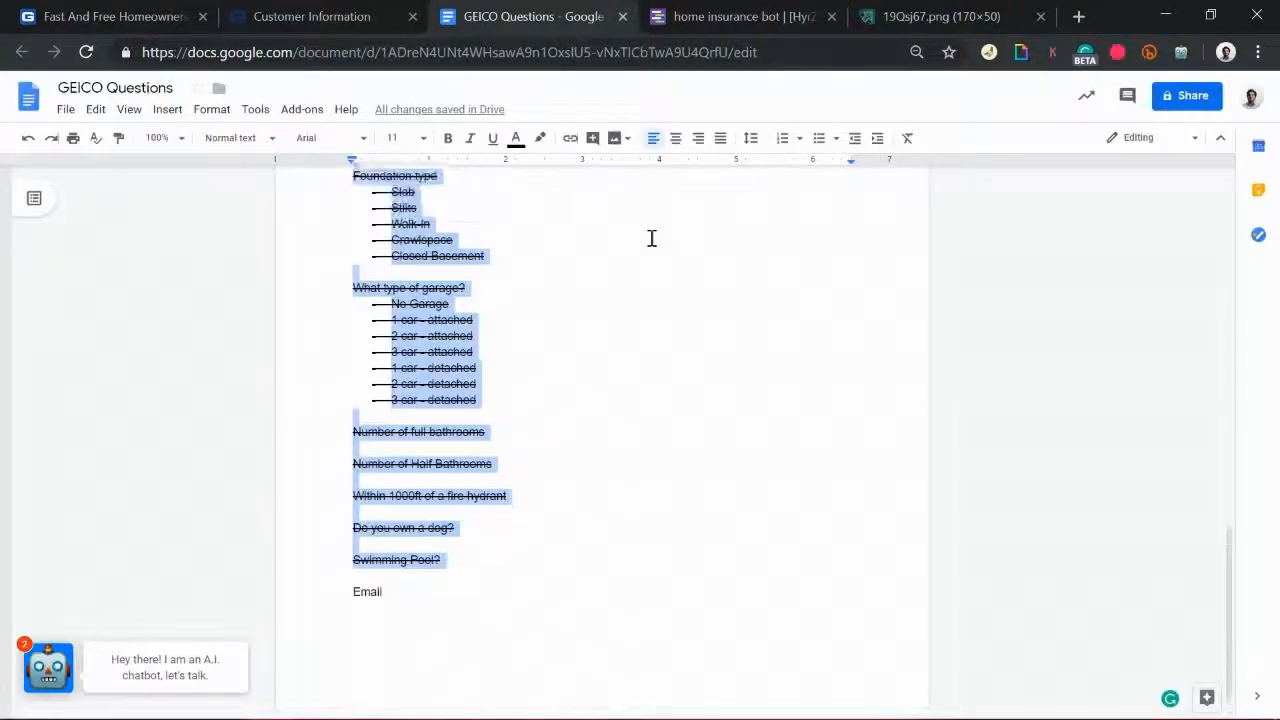
Step: Scroll up through the struck-through questions, then go back to the email gambit editor
{"action": "scroll", "coordinate": [651, 238], "scroll_direction": "up", "scroll_amount": 15}
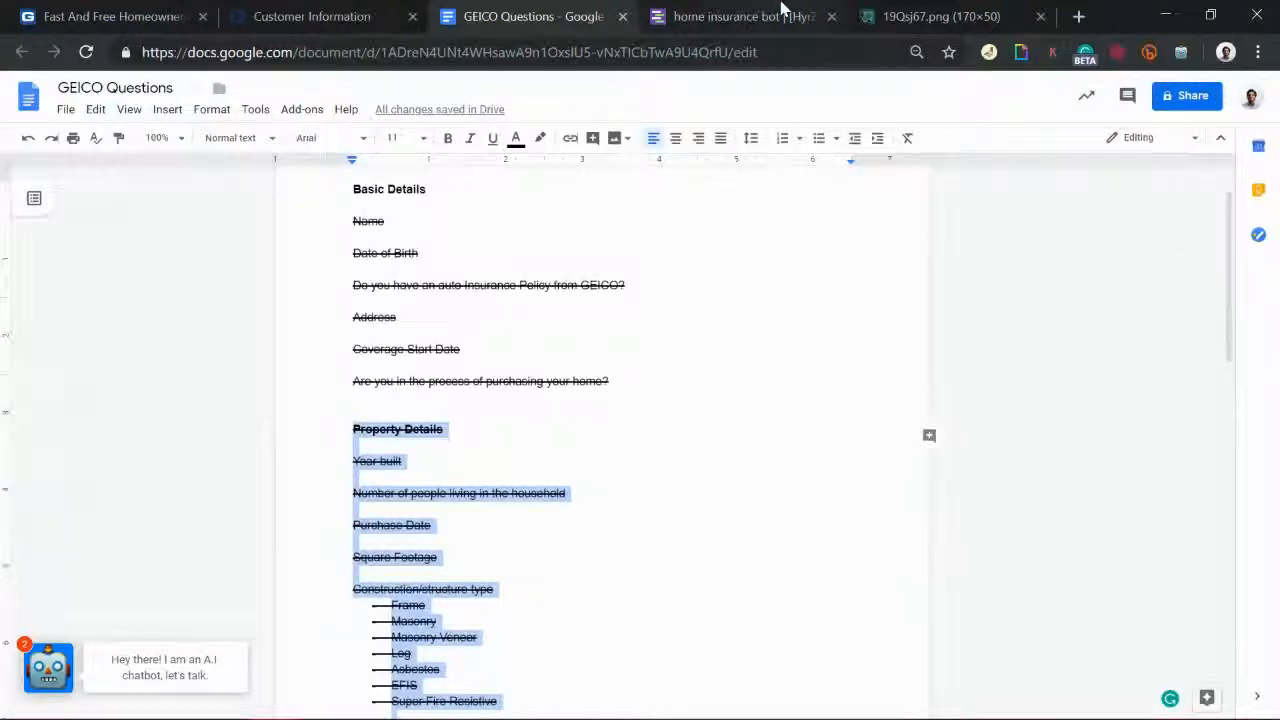
{"action": "left_click", "coordinate": [781, 10]}
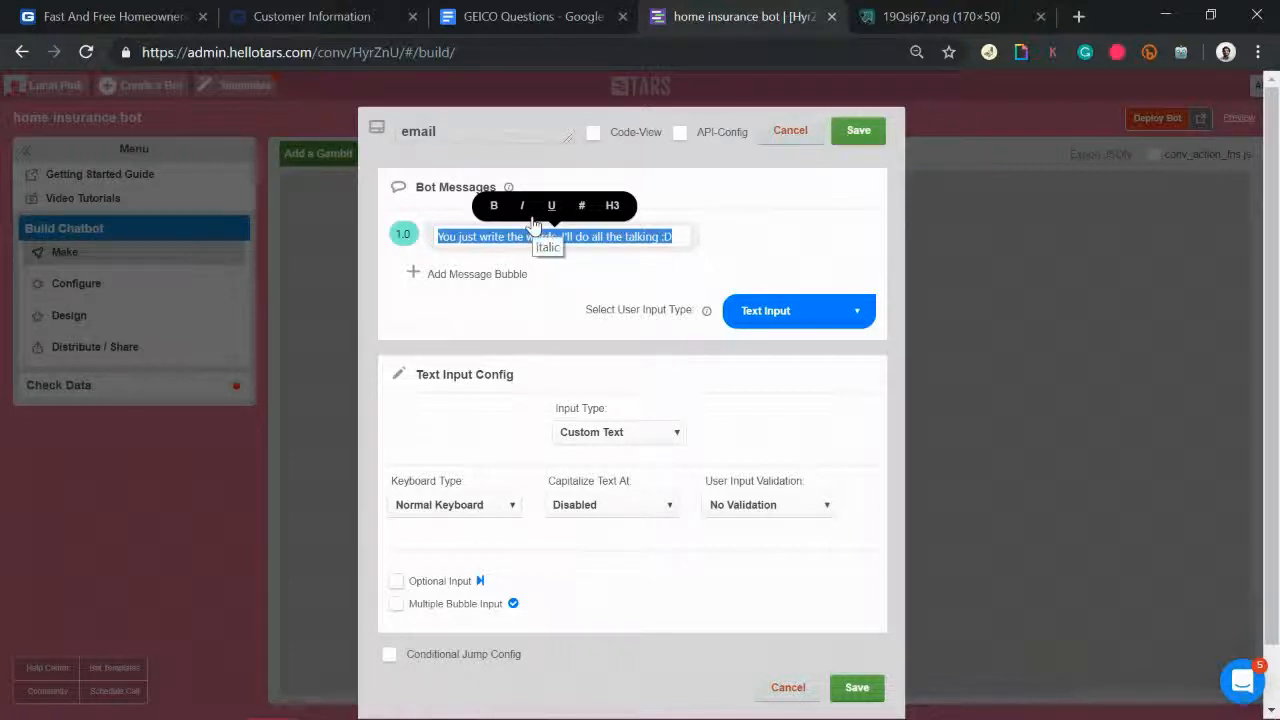
Step: Write the messages 'Awesome! We have all the details that we need' and 'Share your email id below and we'll send you your free quote'
{"action": "type", "text": "Awesome"}
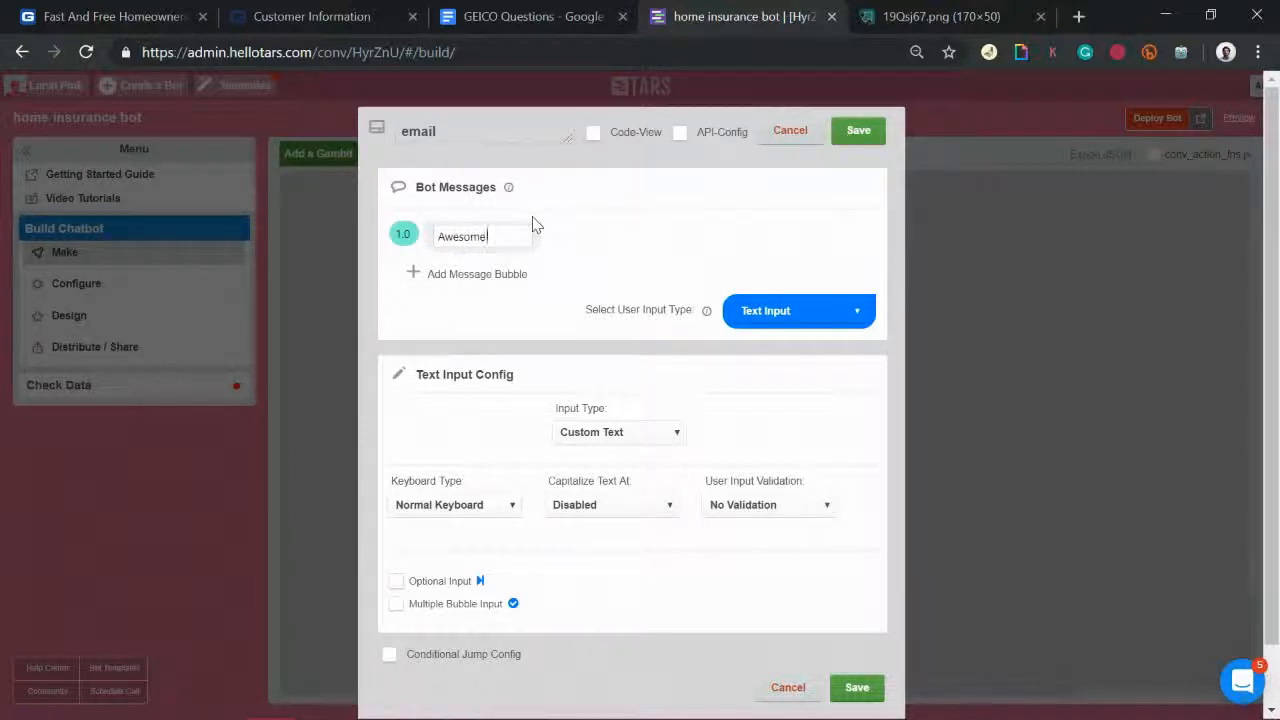
{"action": "type", "text": "! We have all the details that we need"}
{"action": "left_click", "coordinate": [468, 274]}
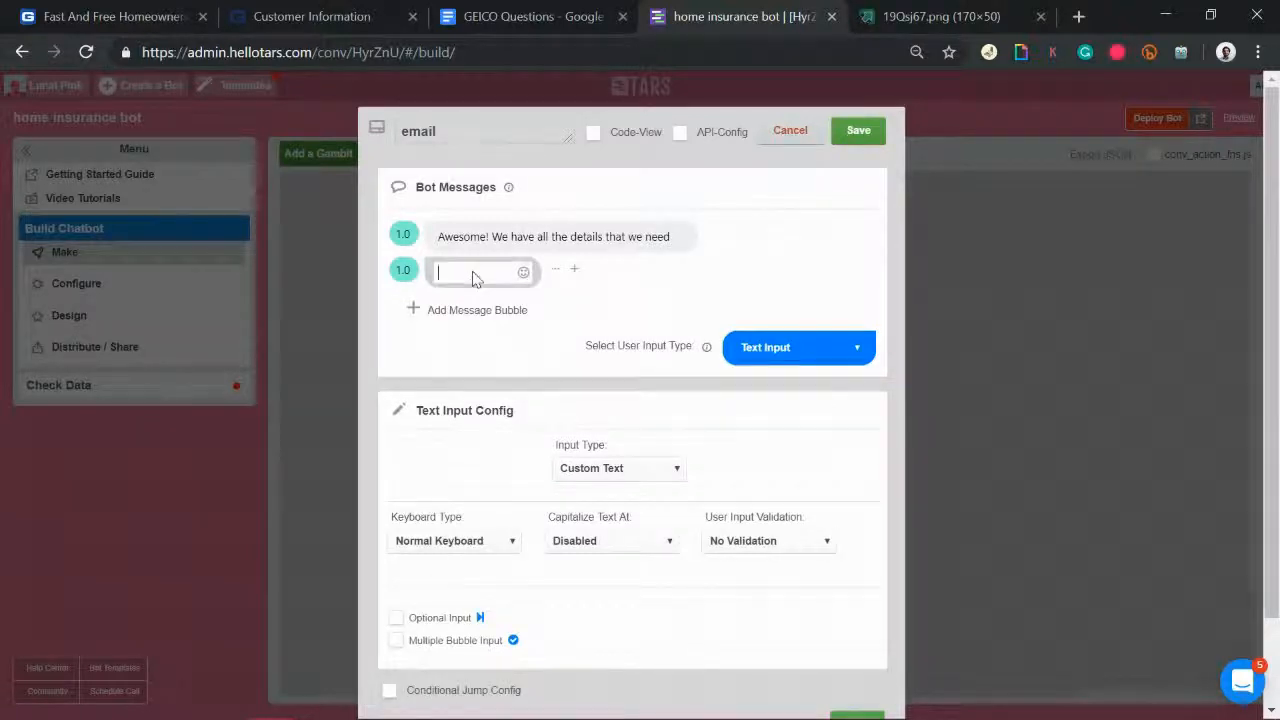
{"action": "type", "text": "Share your email id"}
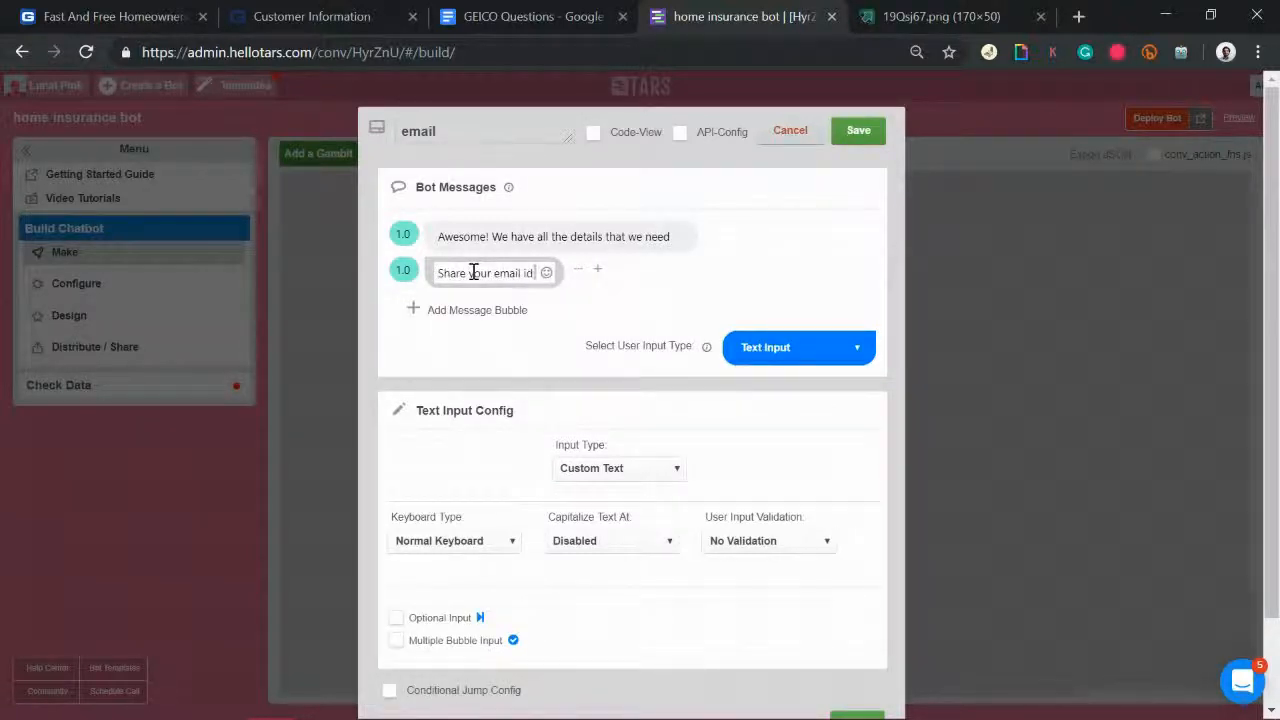
{"action": "type", "text": " below and we'll send you your free quote"}
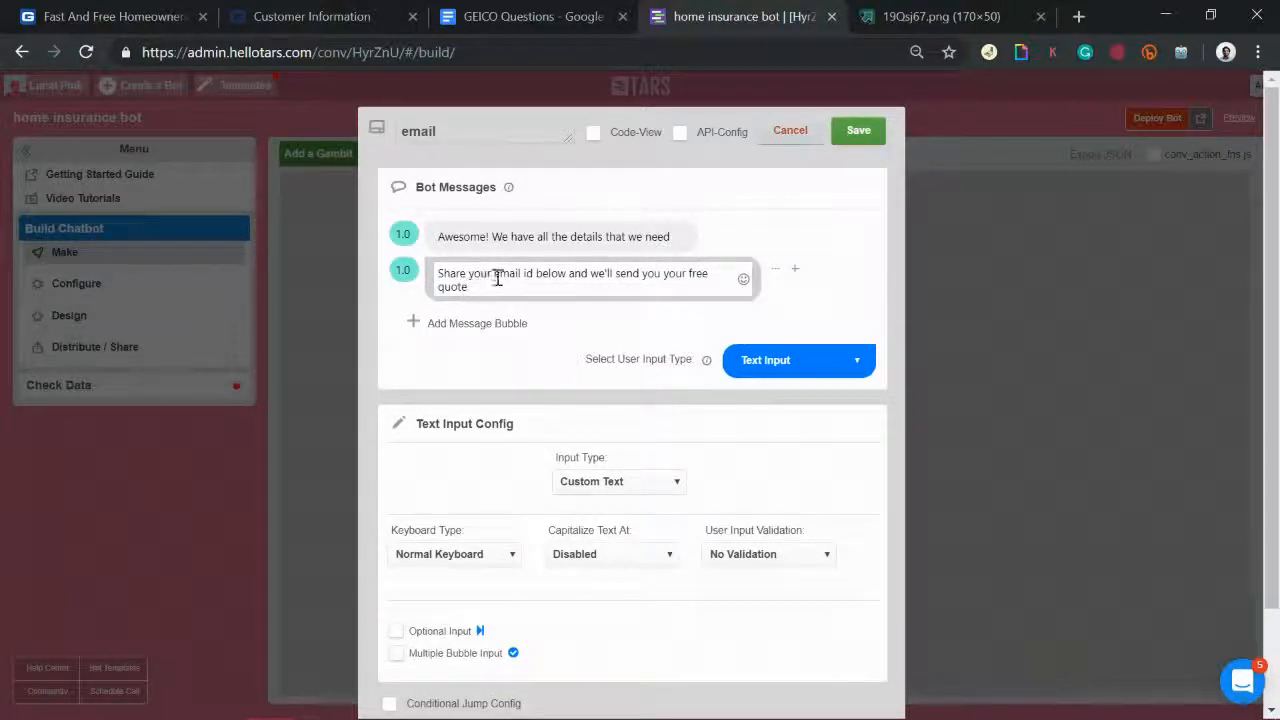
{"action": "left_click_drag", "start_coordinate": [508, 278], "coordinate": [534, 276]}
Step: Set the gambit's input type to Email and save it
{"action": "left_click", "coordinate": [620, 484]}
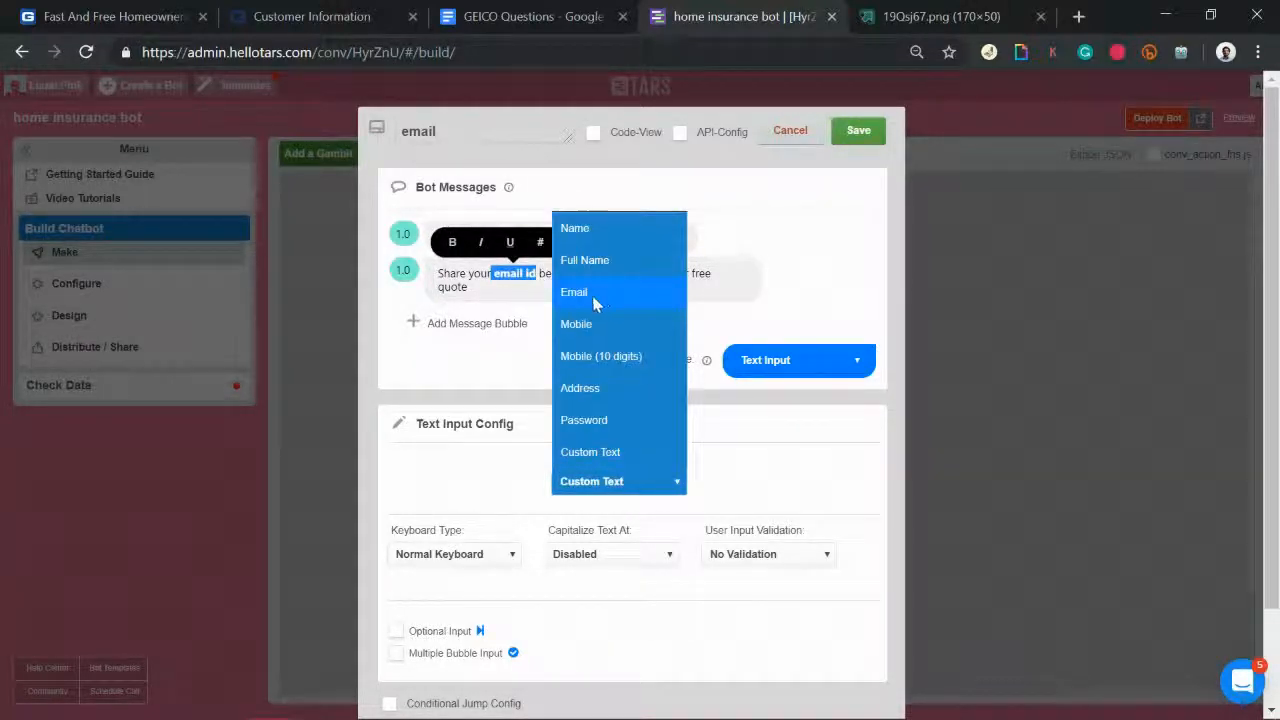
{"action": "left_click", "coordinate": [595, 300]}
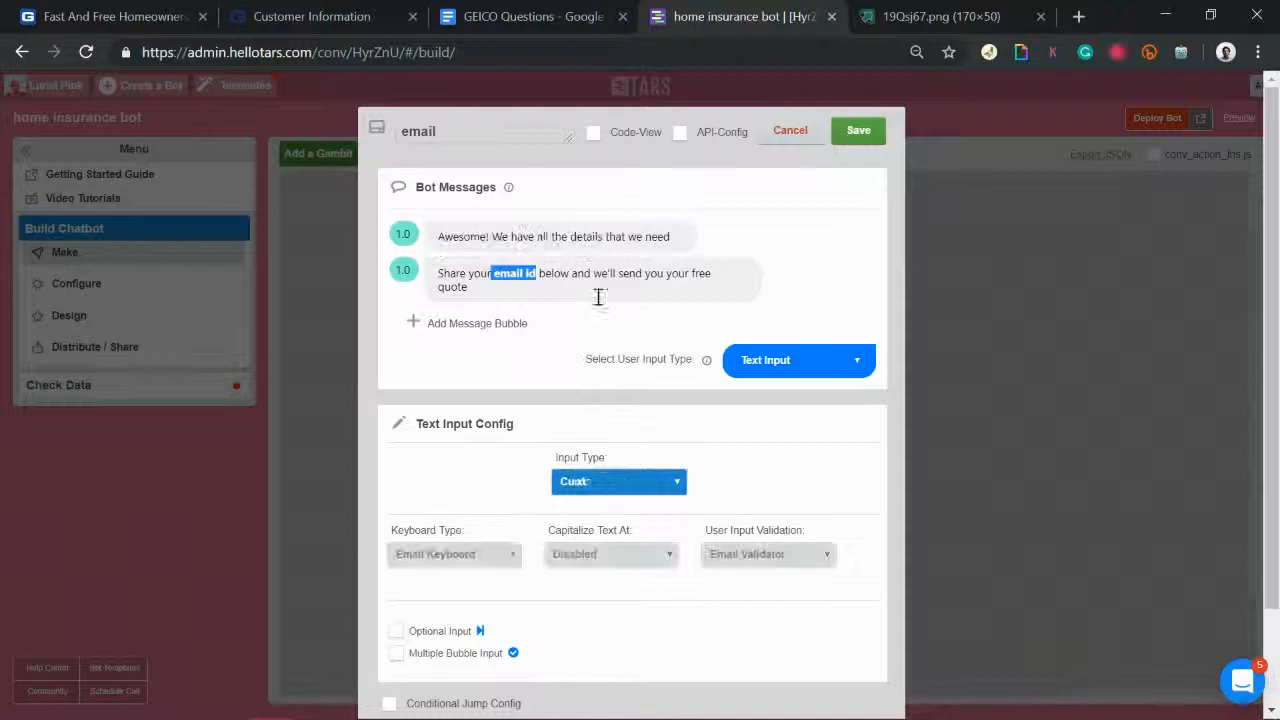
{"action": "left_click", "coordinate": [859, 133]}
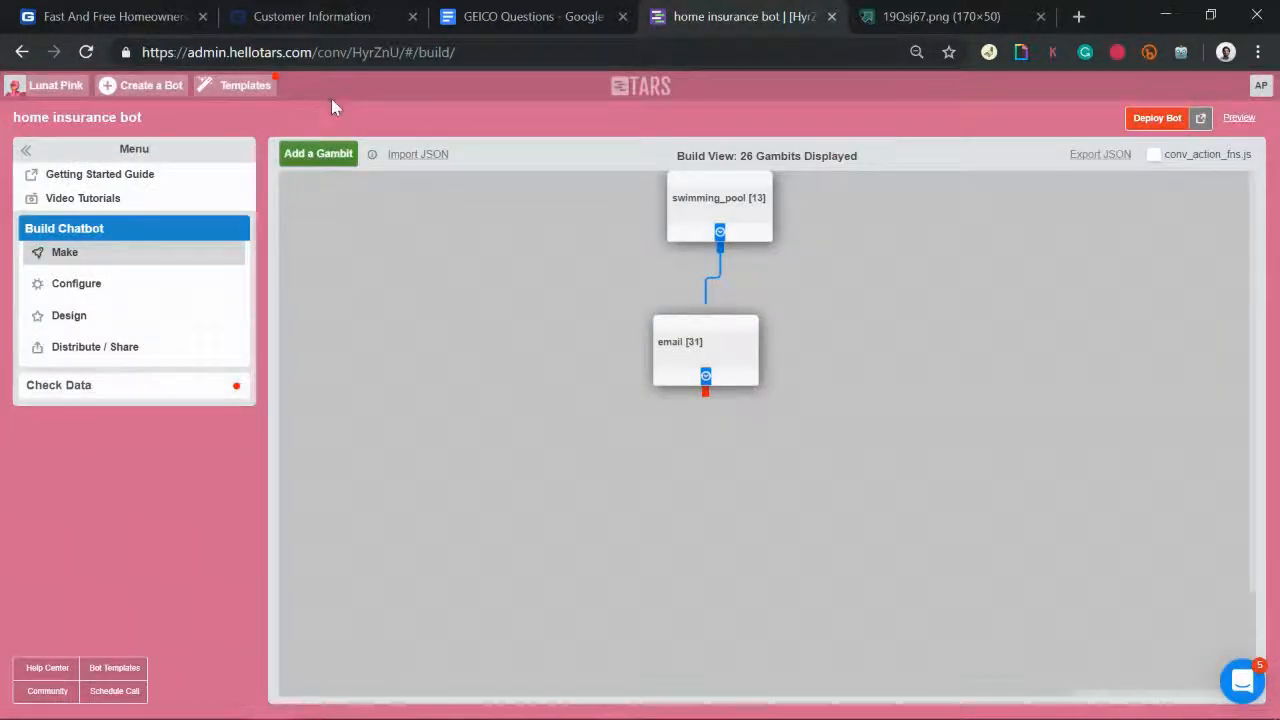
Step: Add a new gambit under email, connect it to email, and rename it 'end'
{"action": "left_click", "coordinate": [314, 157]}
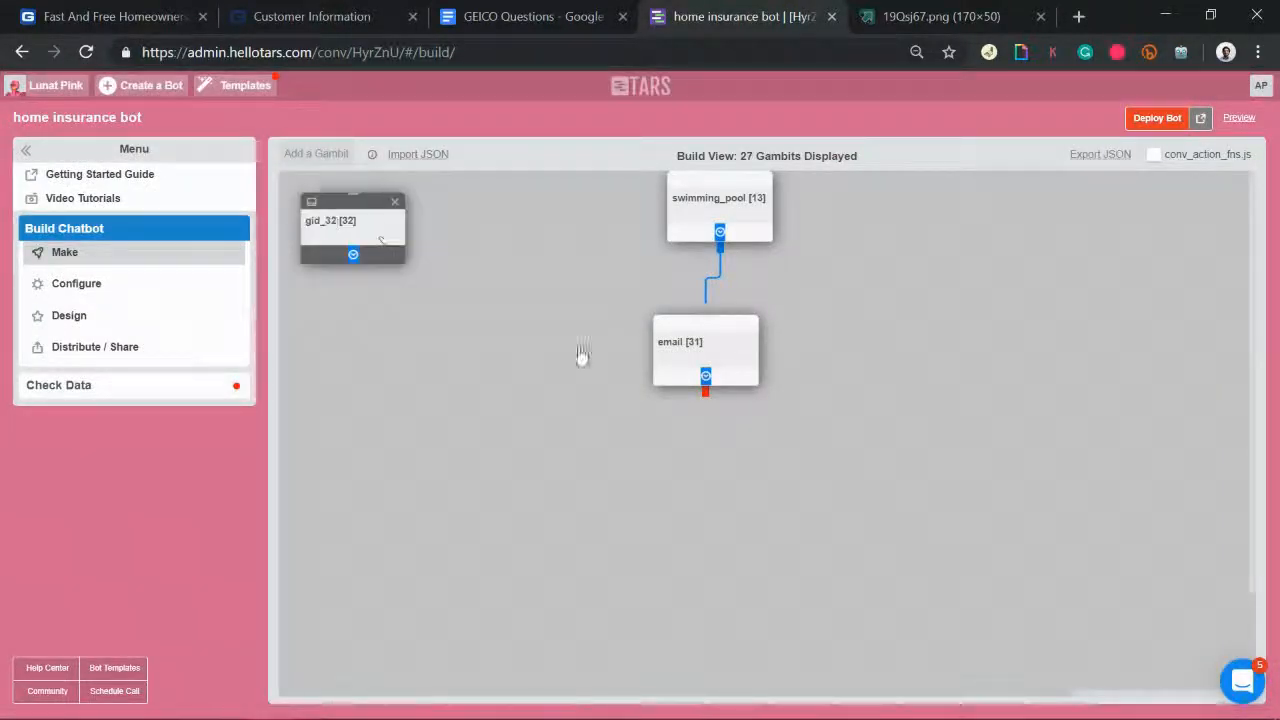
{"action": "left_click_drag", "start_coordinate": [672, 480], "coordinate": [722, 483]}
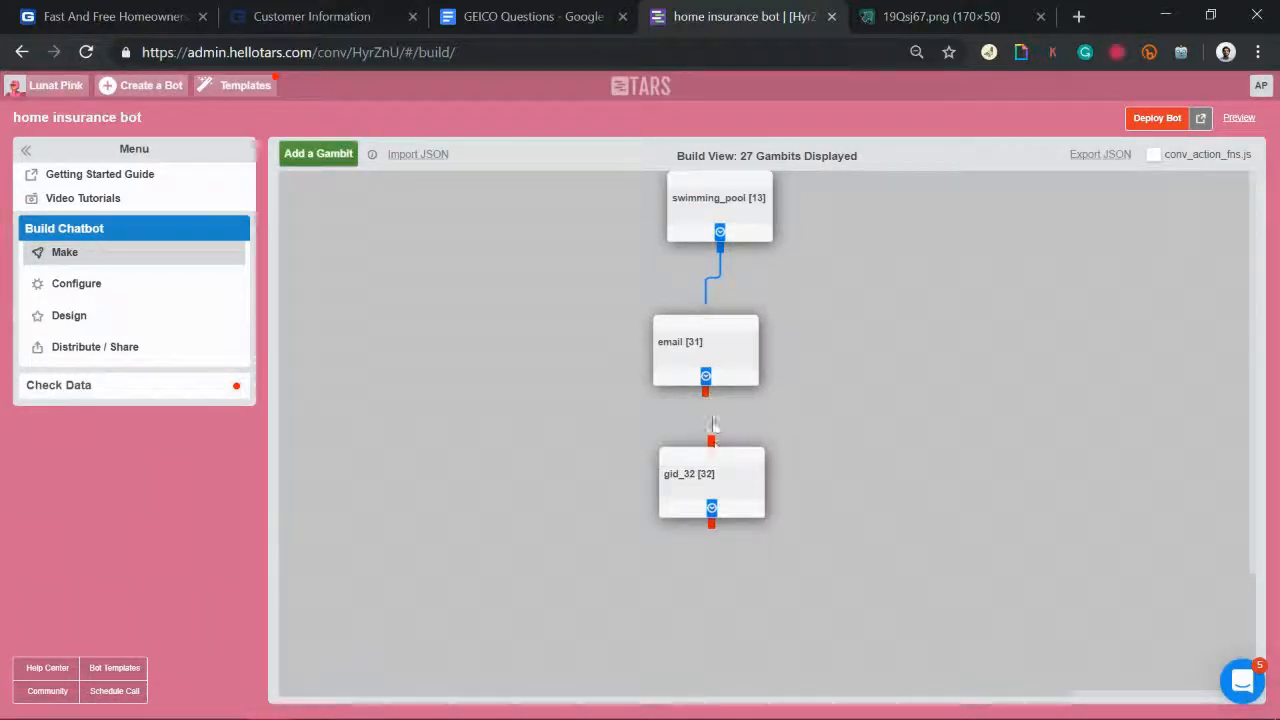
{"action": "left_click", "coordinate": [714, 452]}
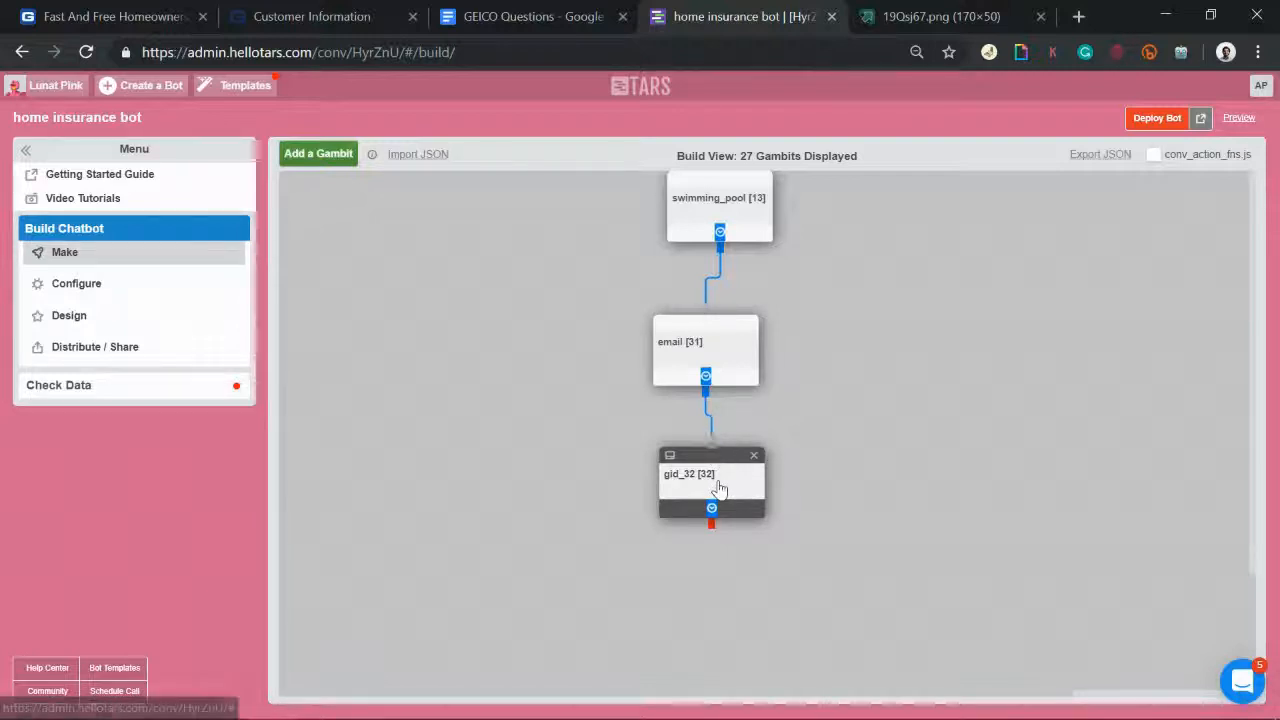
{"action": "left_click", "coordinate": [718, 487]}
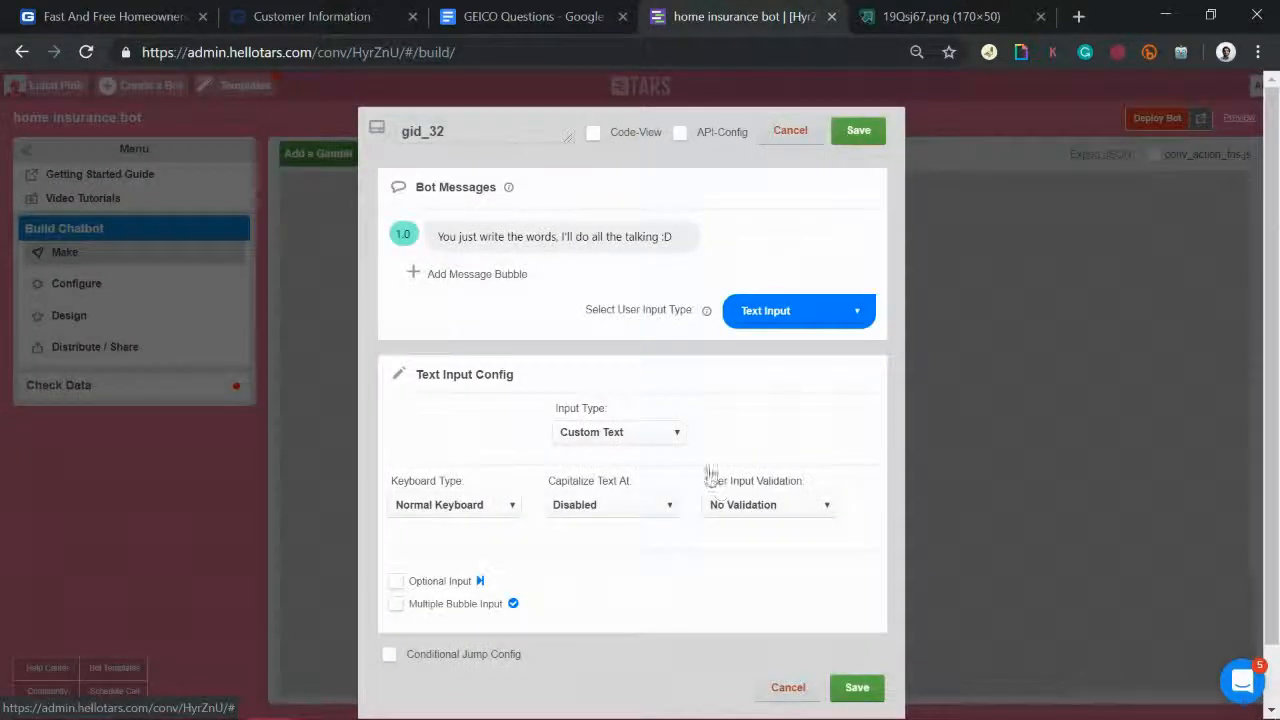
{"action": "left_click_drag", "start_coordinate": [470, 133], "coordinate": [273, 124]}
{"action": "key", "text": "BackSpace"}
{"action": "type", "text": "end"}
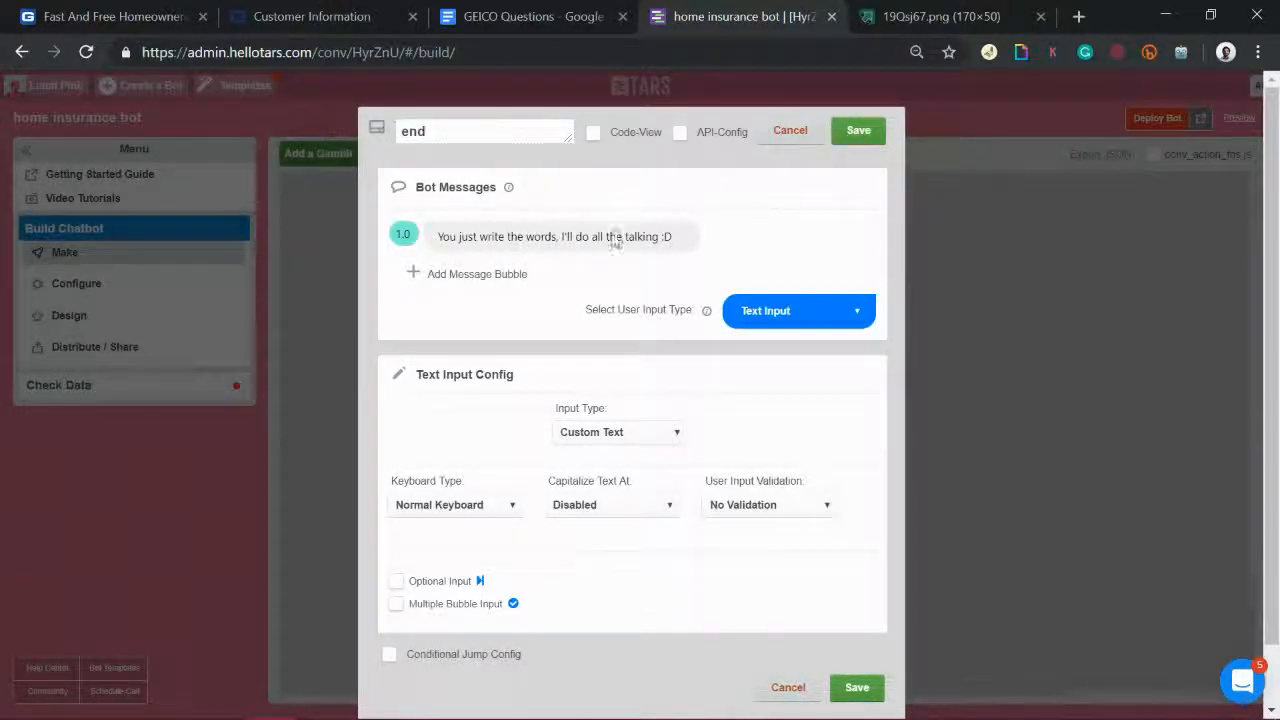
Step: Add the messages 'Thanks!', 'Keep a look out for our email' and 'Someone from our team will be in touch'
{"action": "triple_click", "coordinate": [472, 236]}
{"action": "type", "text": "Thansk!"}
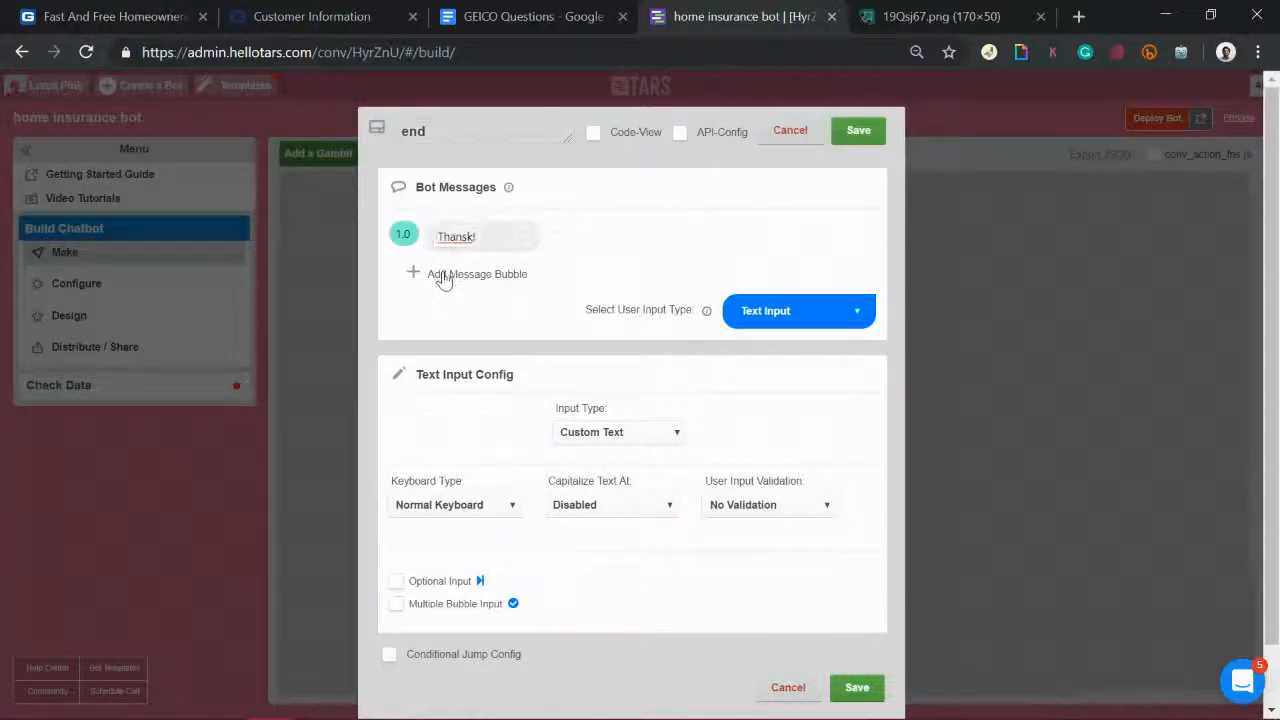
{"action": "left_click", "coordinate": [443, 275]}
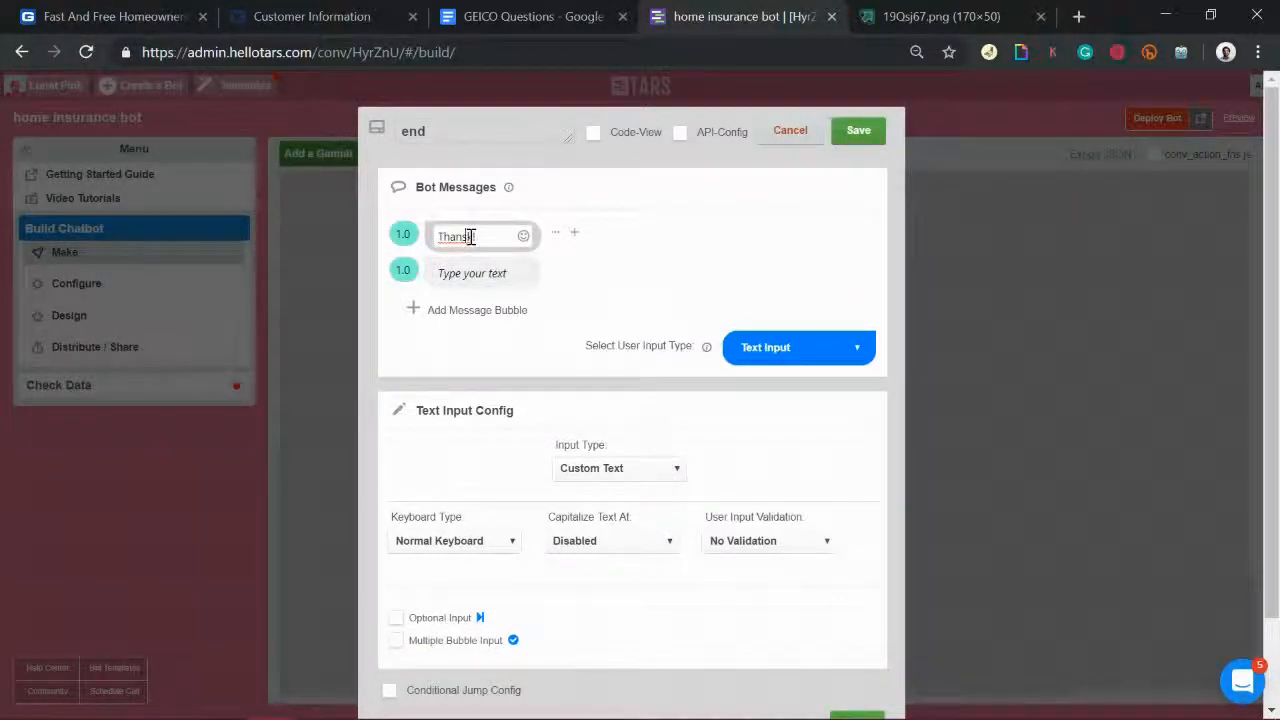
{"action": "type", "text": "s!"}
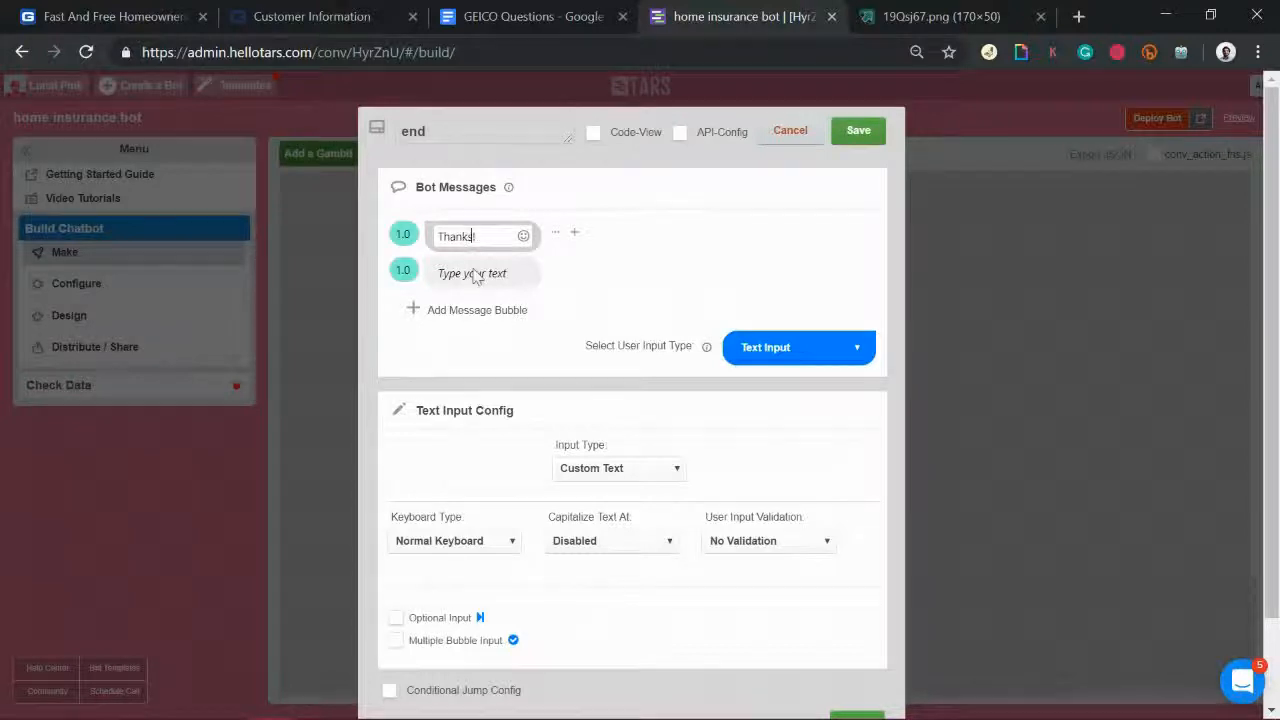
{"action": "left_click", "coordinate": [472, 273]}
{"action": "type", "text": "Keep a look out for our emai"}
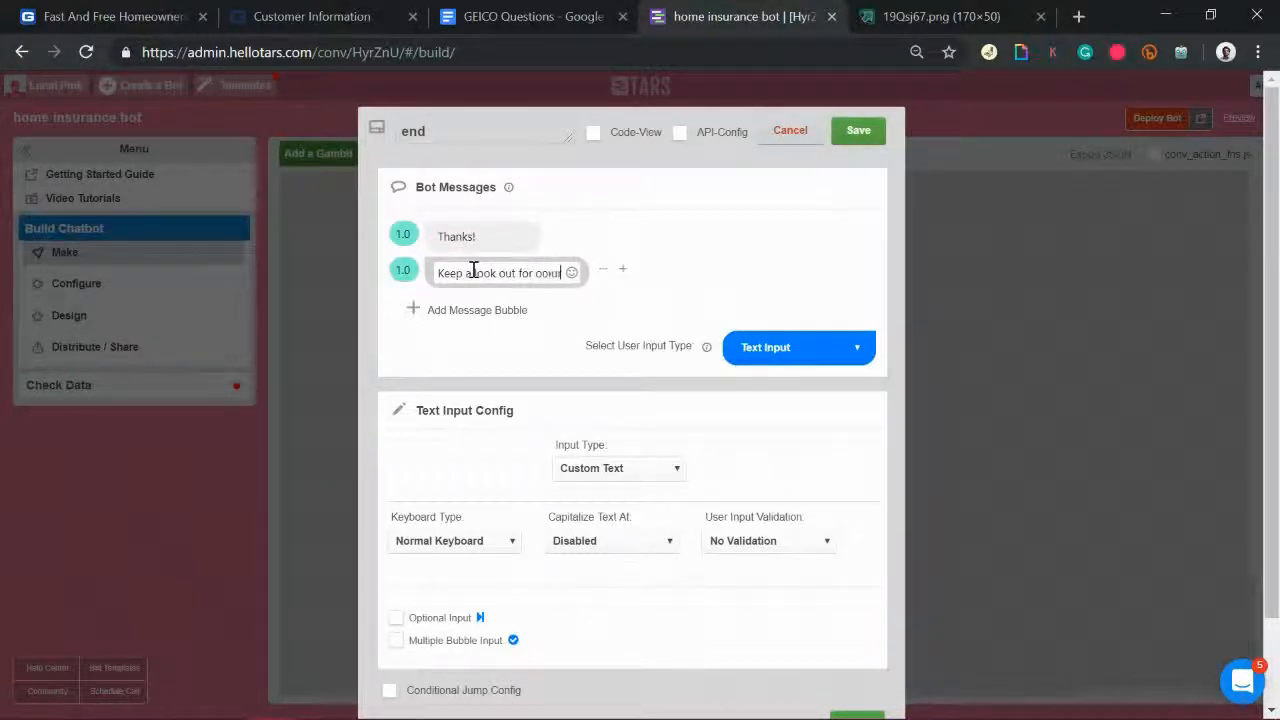
{"action": "type", "text": "l"}
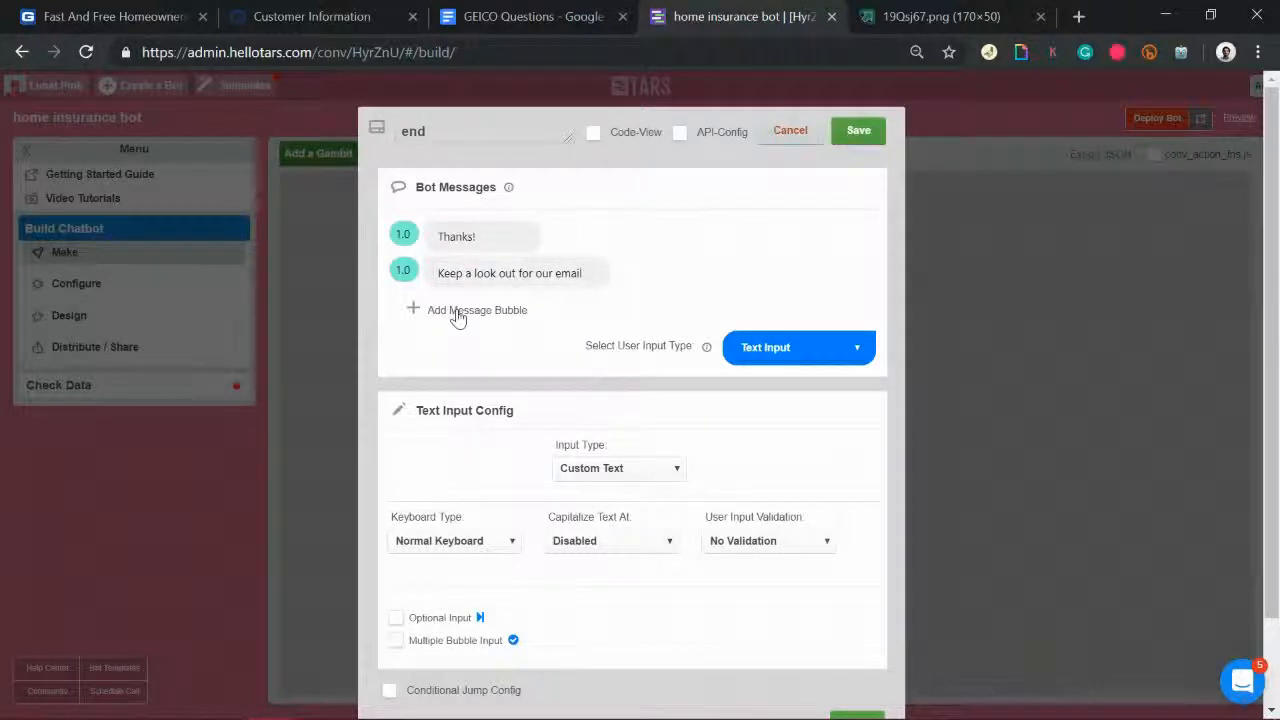
{"action": "left_click", "coordinate": [458, 310]}
{"action": "left_click", "coordinate": [458, 312]}
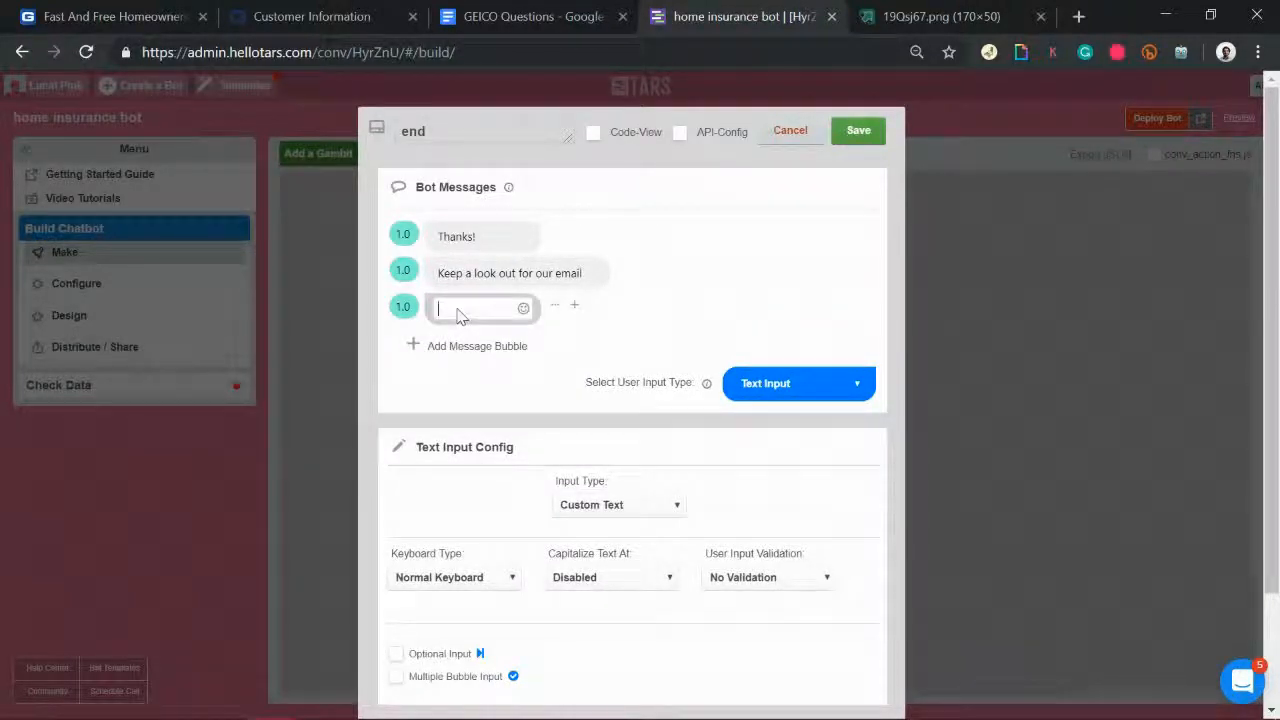
{"action": "type", "text": "Someone from our team wi"}
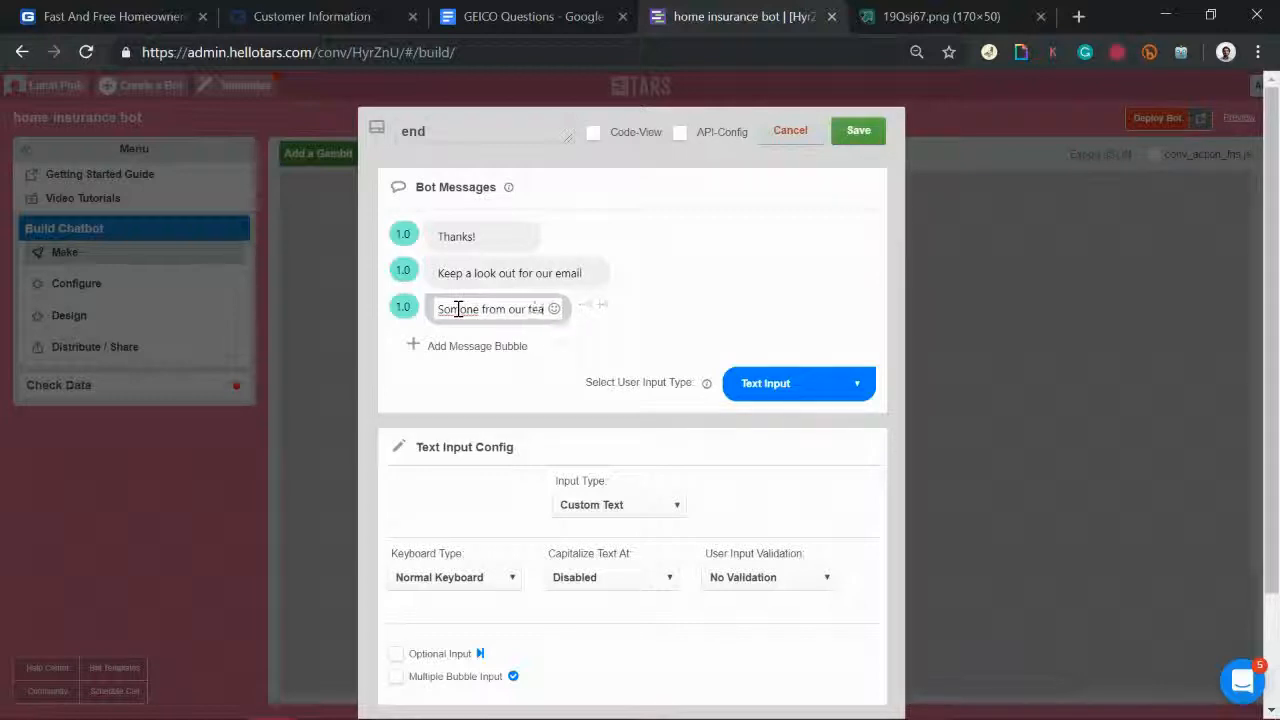
{"action": "type", "text": "ll be in touch"}
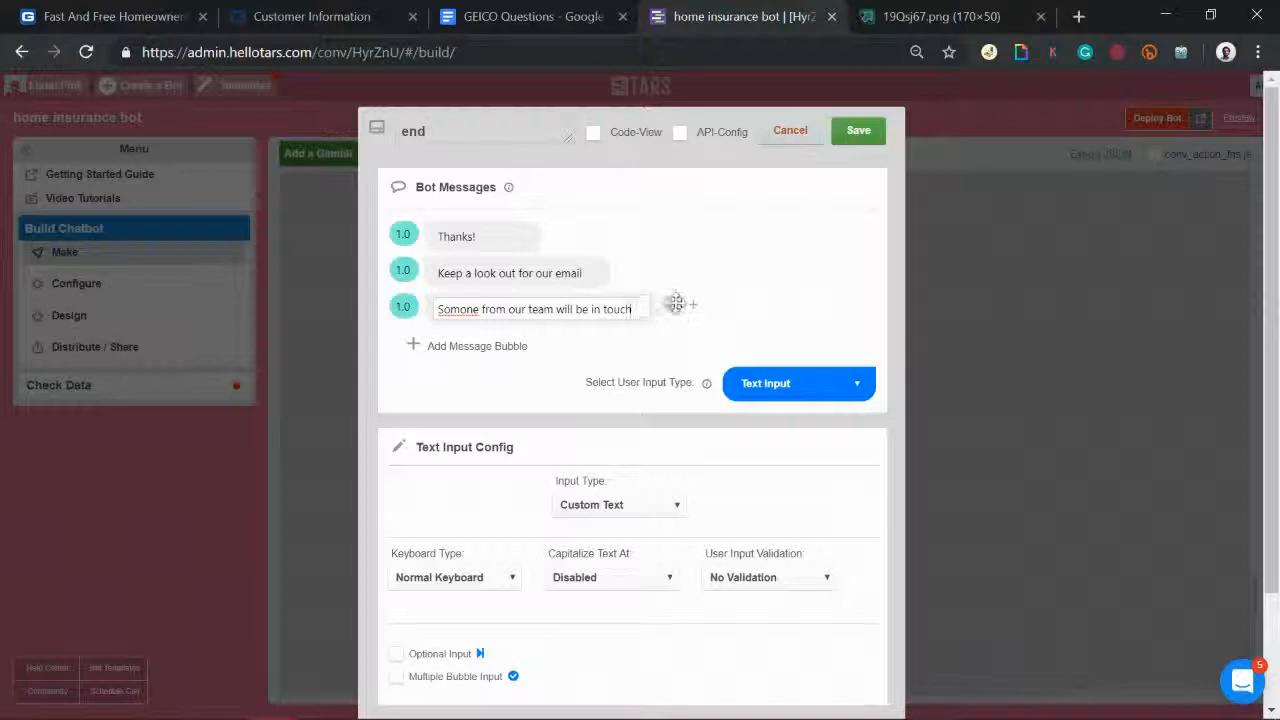
Step: Move the team message above the email reminder, append 'with your quote', and add a closing 'Have a great day'
{"action": "left_click_drag", "start_coordinate": [671, 303], "coordinate": [676, 268]}
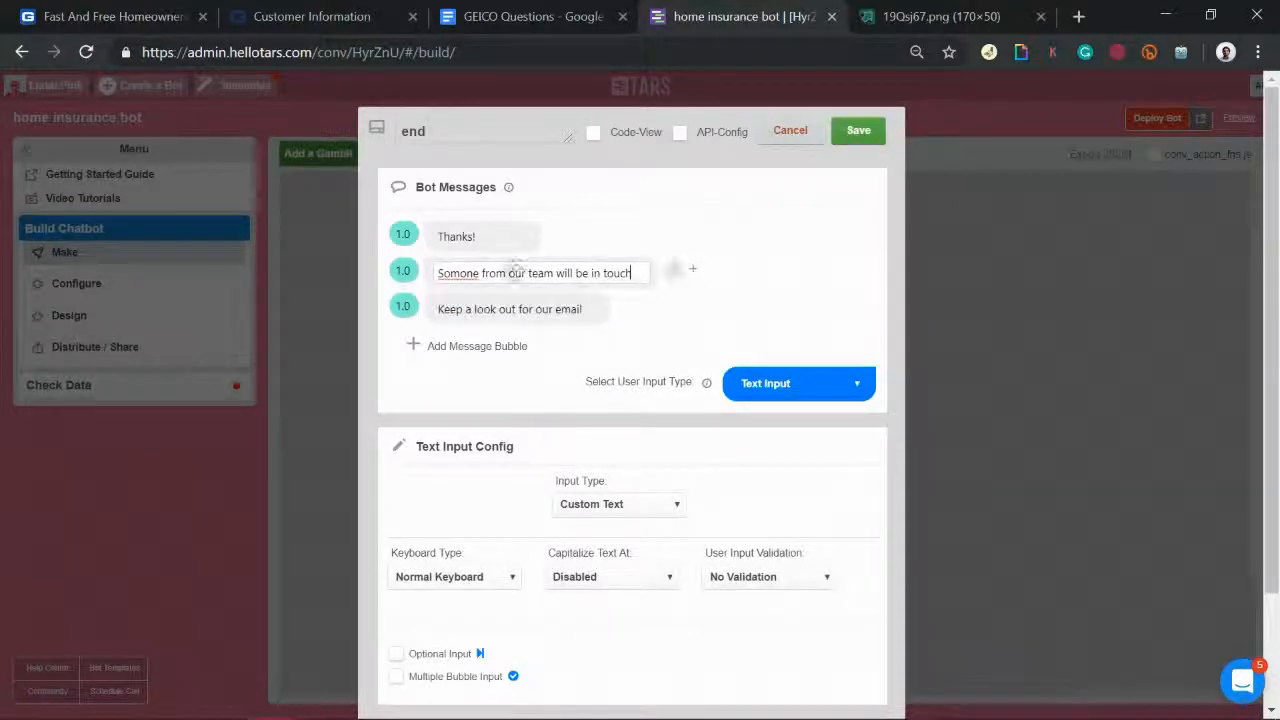
{"action": "double_click", "coordinate": [553, 311]}
{"action": "type", "text": "their"}
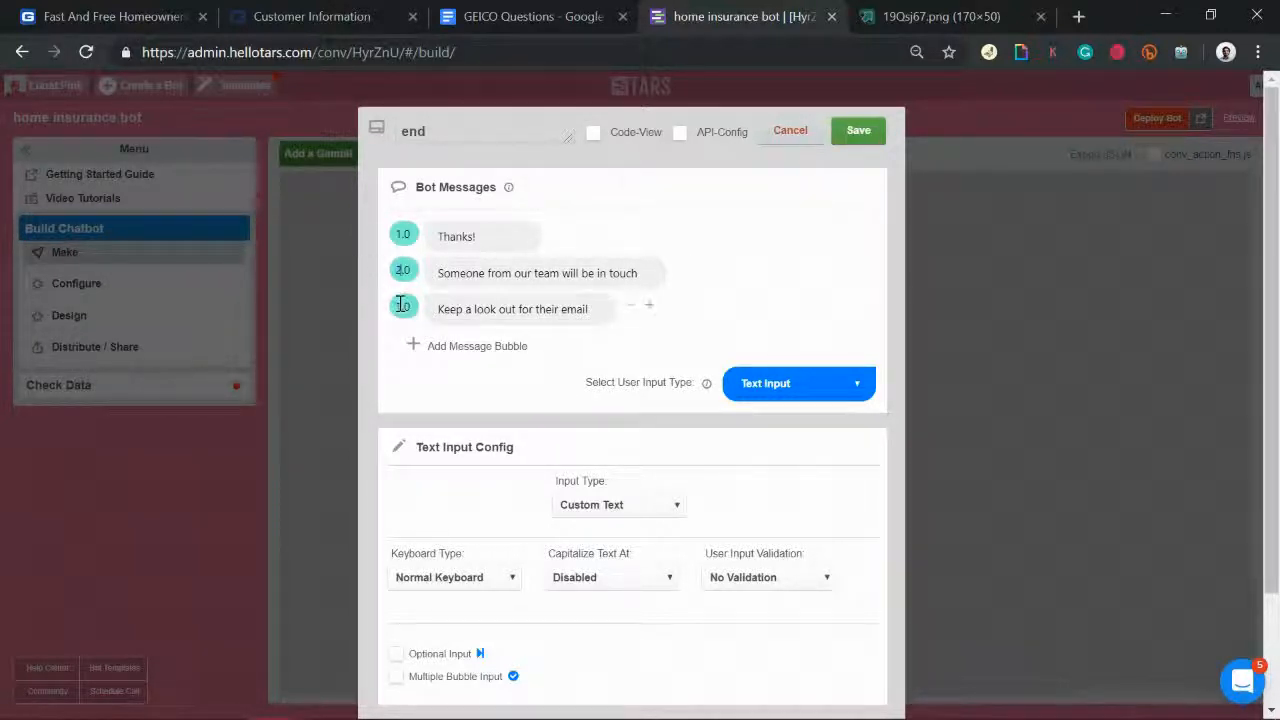
{"action": "left_click", "coordinate": [637, 273]}
{"action": "type", "text": "with your quote"}
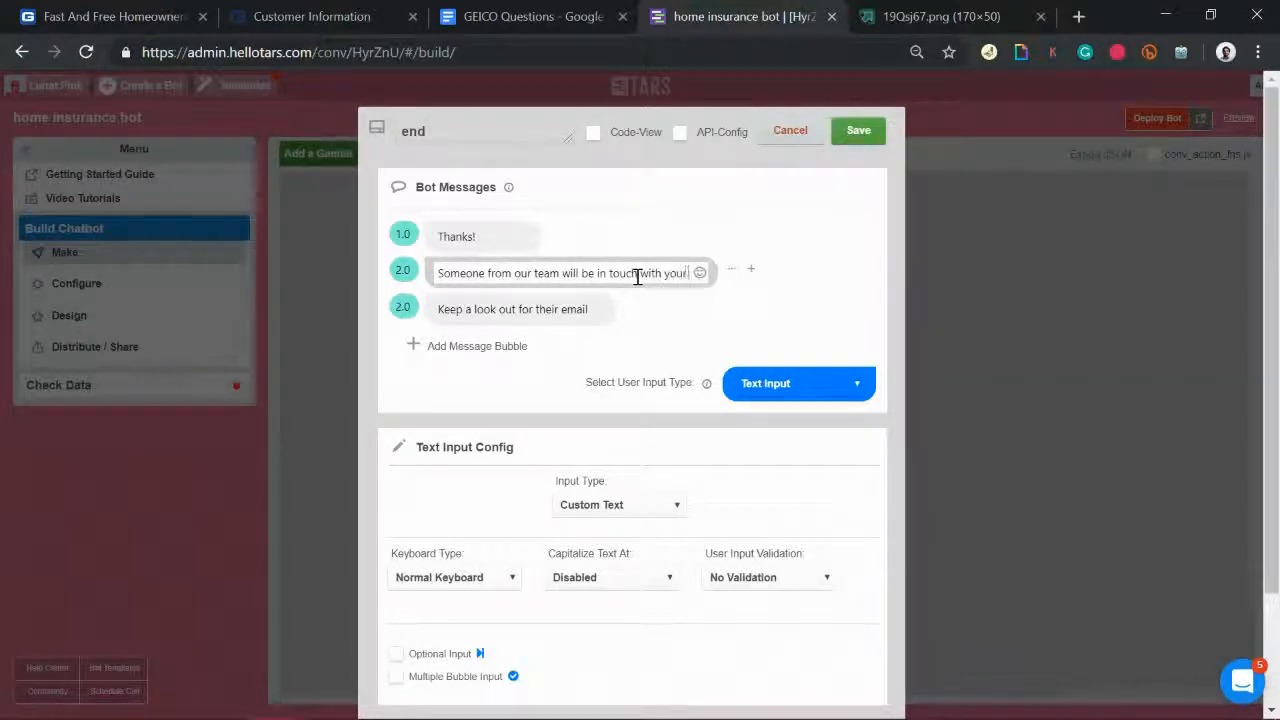
{"action": "left_click", "coordinate": [470, 348]}
{"action": "type", "text": "Have"}
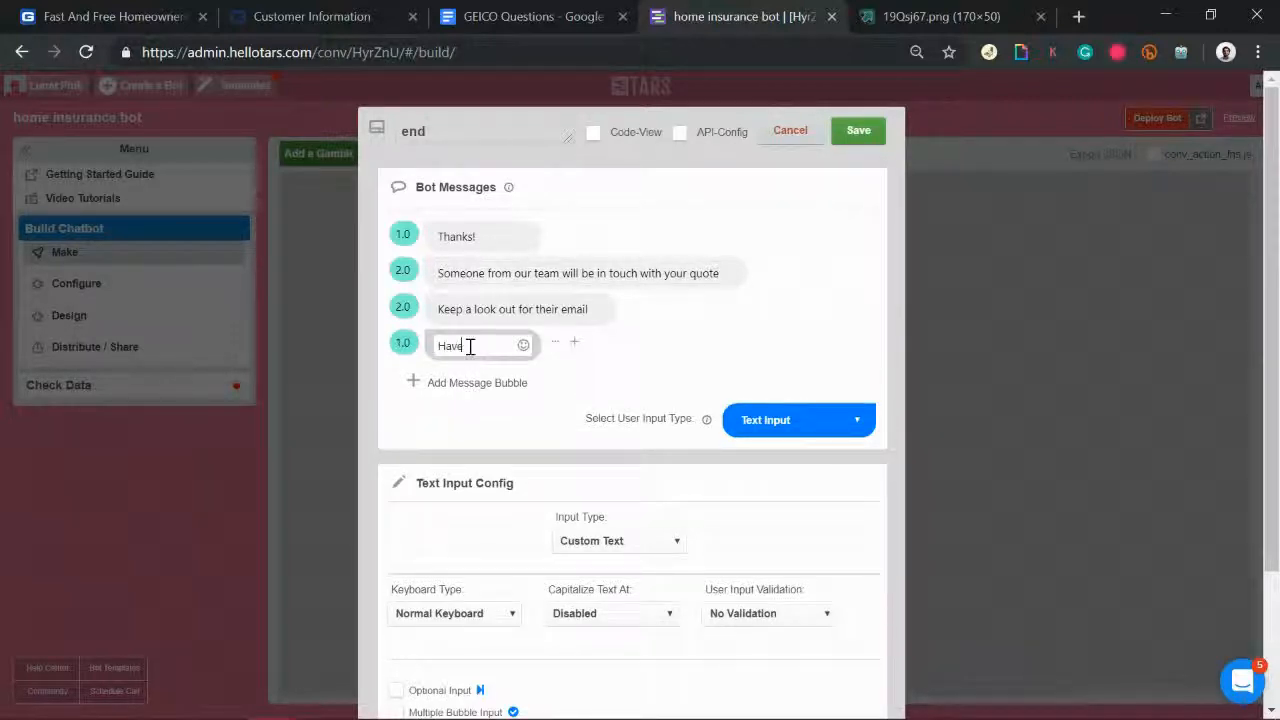
{"action": "type", "text": " a nreat day!"}
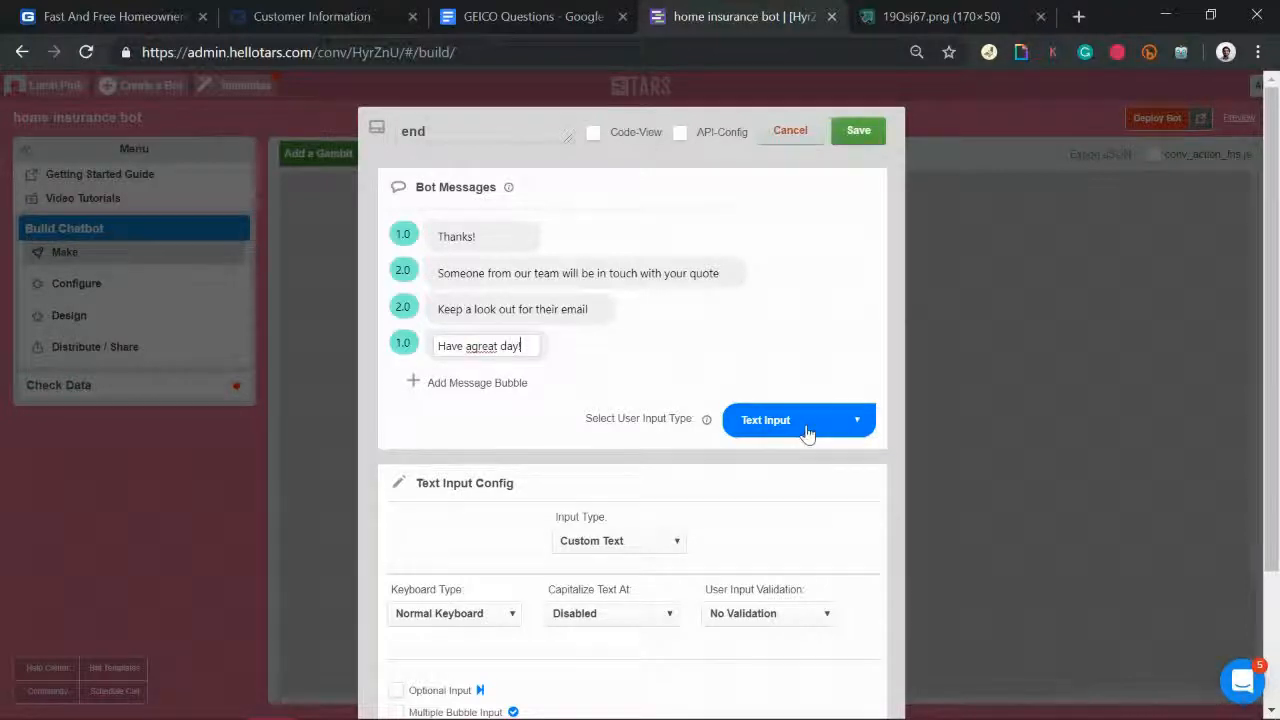
Step: Set the end gambit's input type to Auto Page Redirection, save it, and deploy the bot
{"action": "left_click", "coordinate": [807, 432]}
{"action": "scroll", "coordinate": [790, 280], "scroll_direction": "down", "scroll_amount": 3}
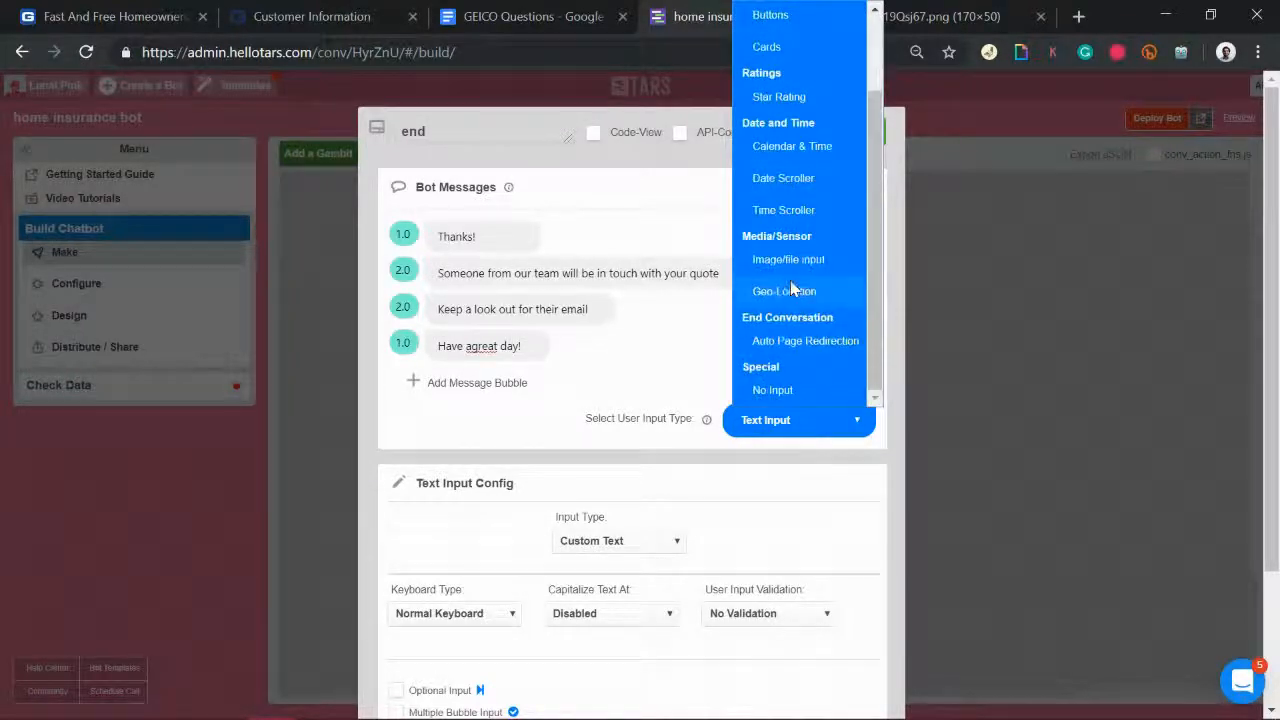
{"action": "left_click", "coordinate": [815, 341]}
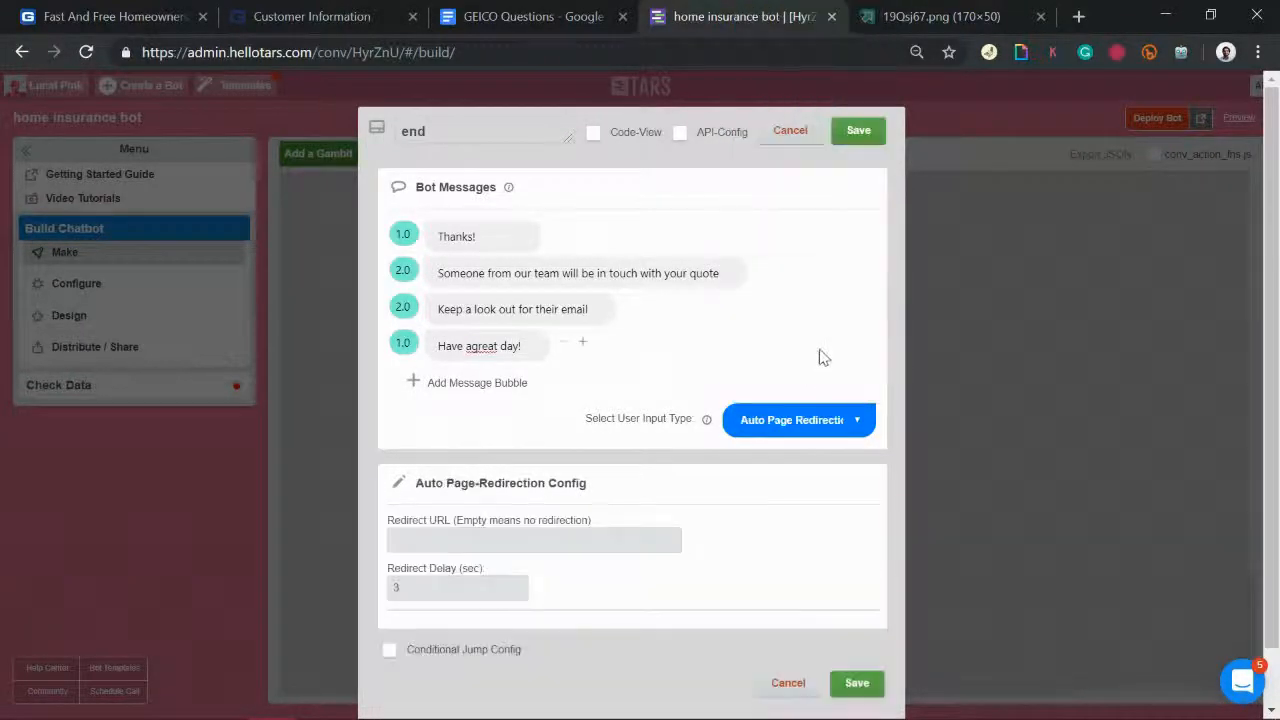
{"action": "left_click", "coordinate": [869, 140]}
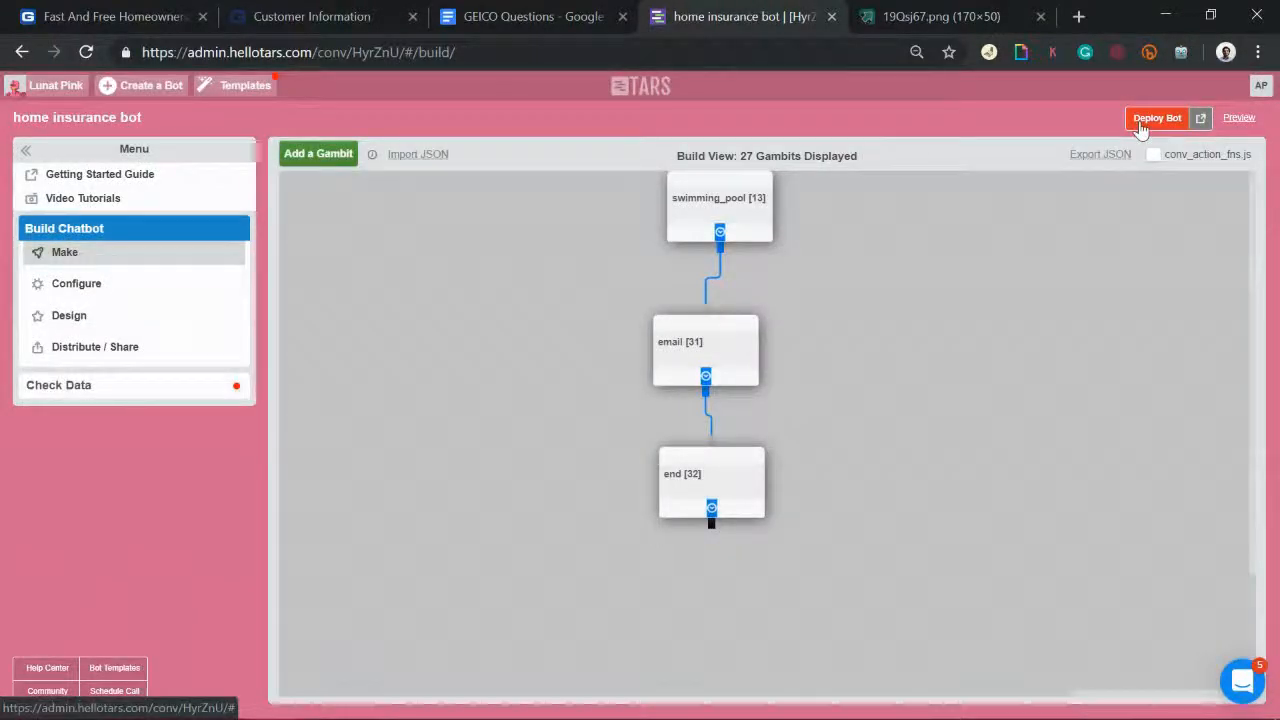
{"action": "left_click", "coordinate": [1140, 125]}
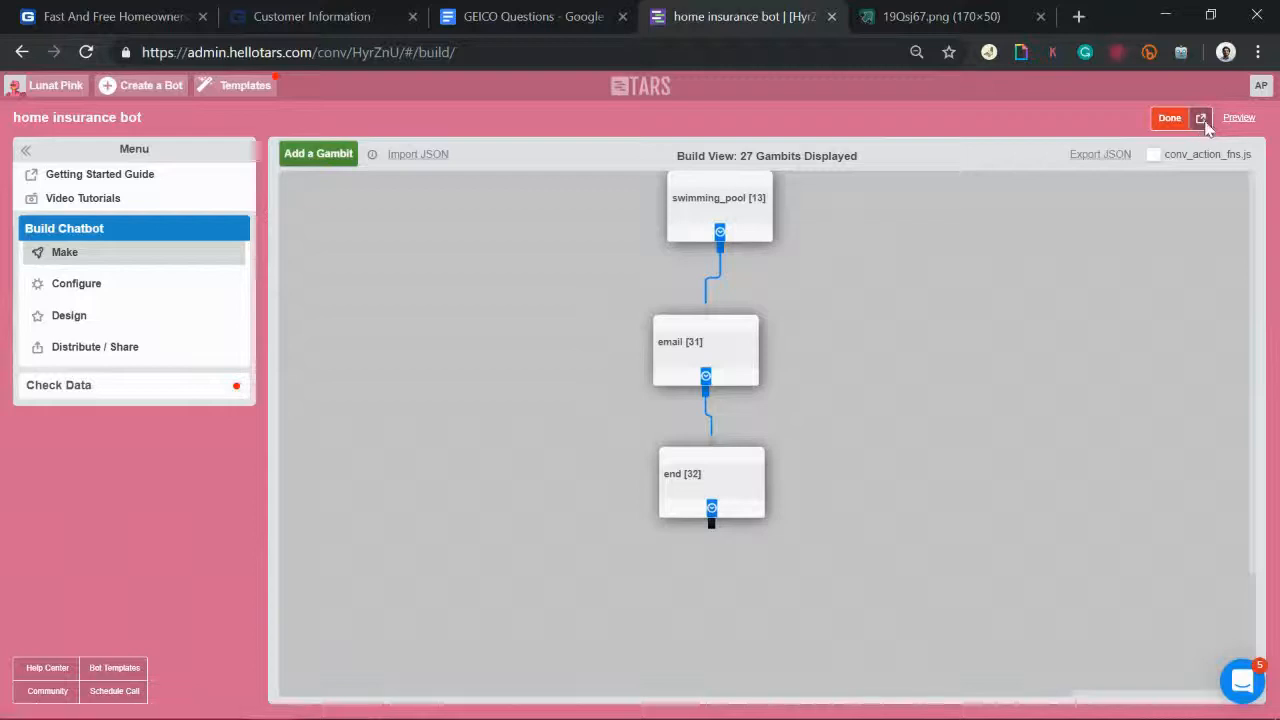
Step: Open the live GEICO chatbot in a new tab and choose 'Get a FREE Quote'
{"action": "left_click", "coordinate": [1203, 118]}
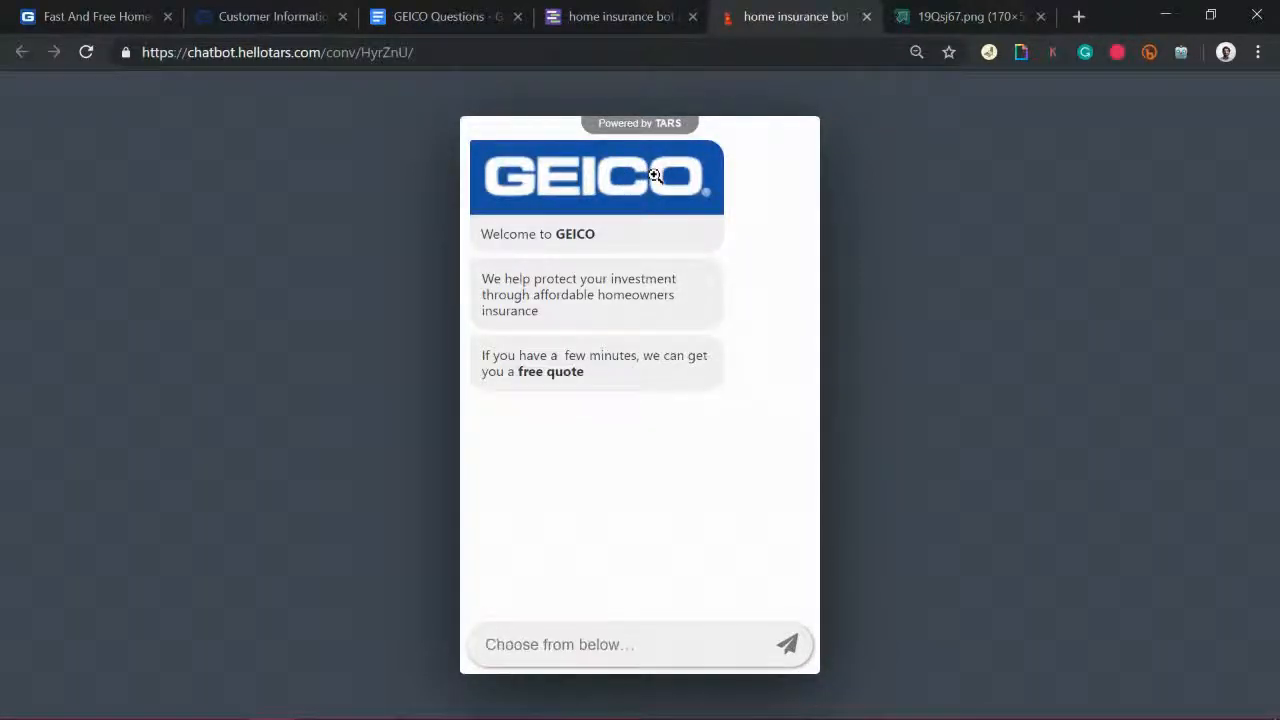
{"action": "left_click", "coordinate": [665, 643]}
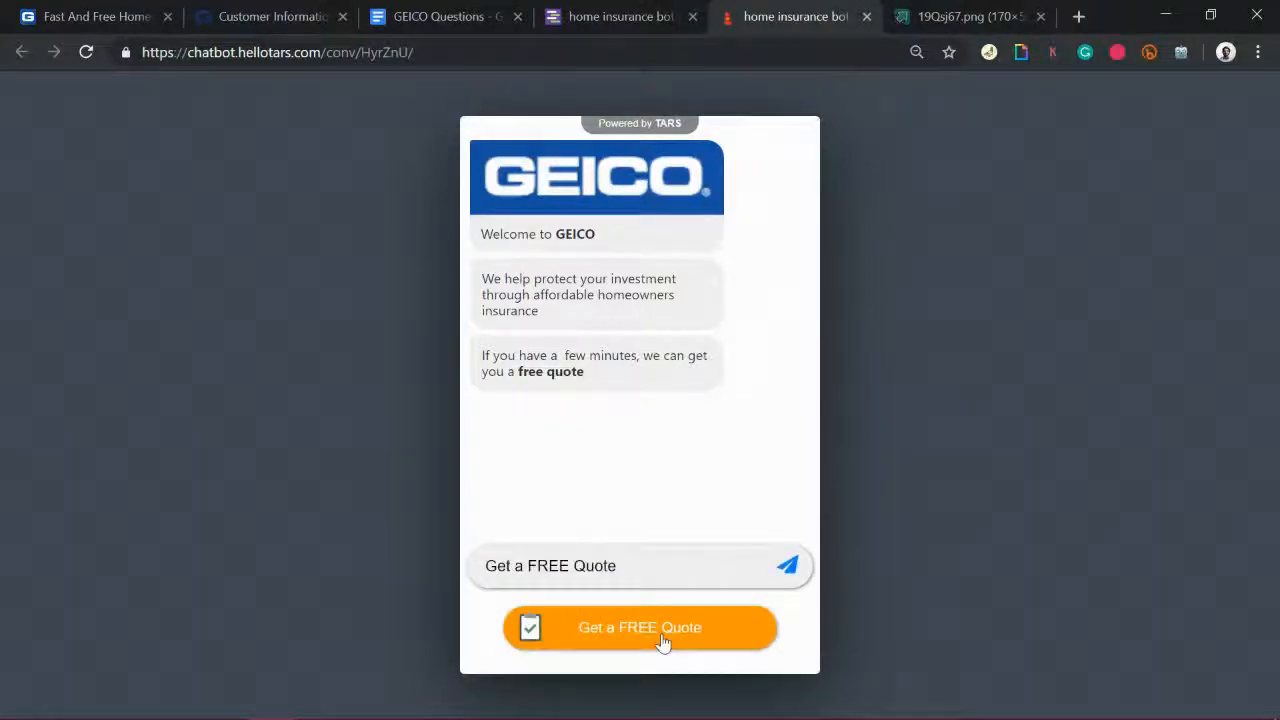
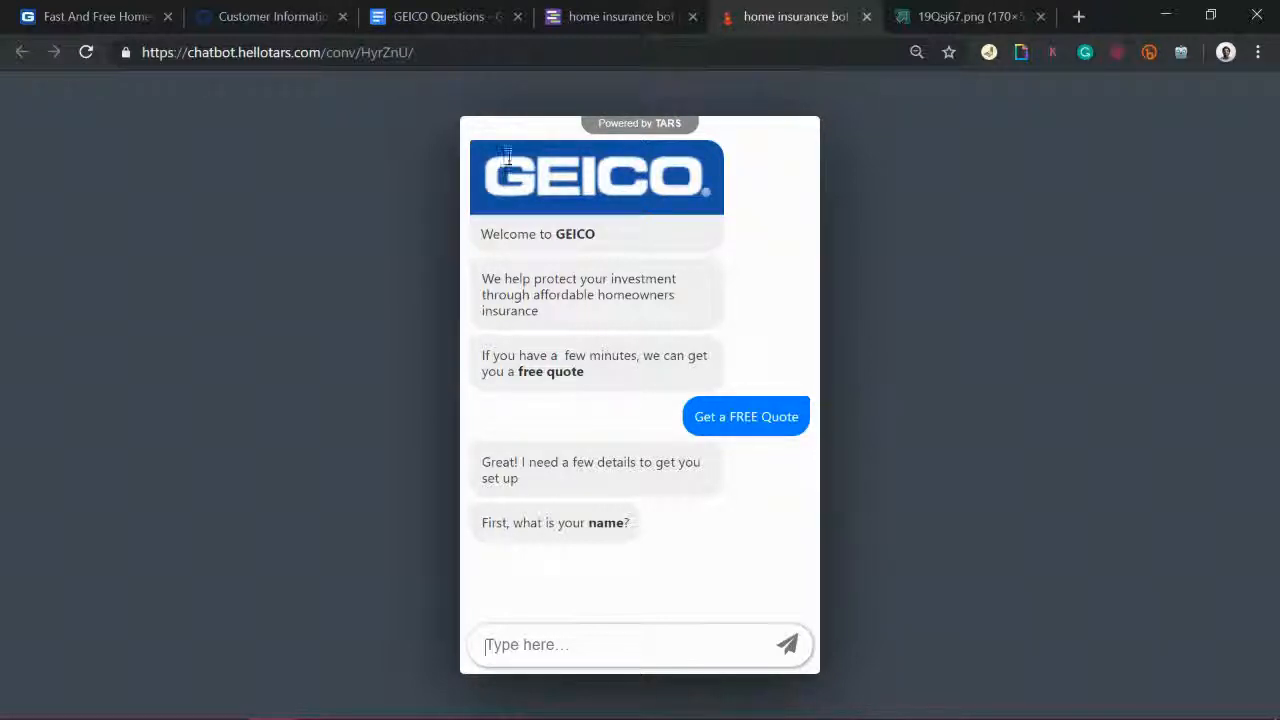
Step: Switch back to the home insurance bot in the TARS builder and open its Design page
{"action": "left_click", "coordinate": [305, 14]}
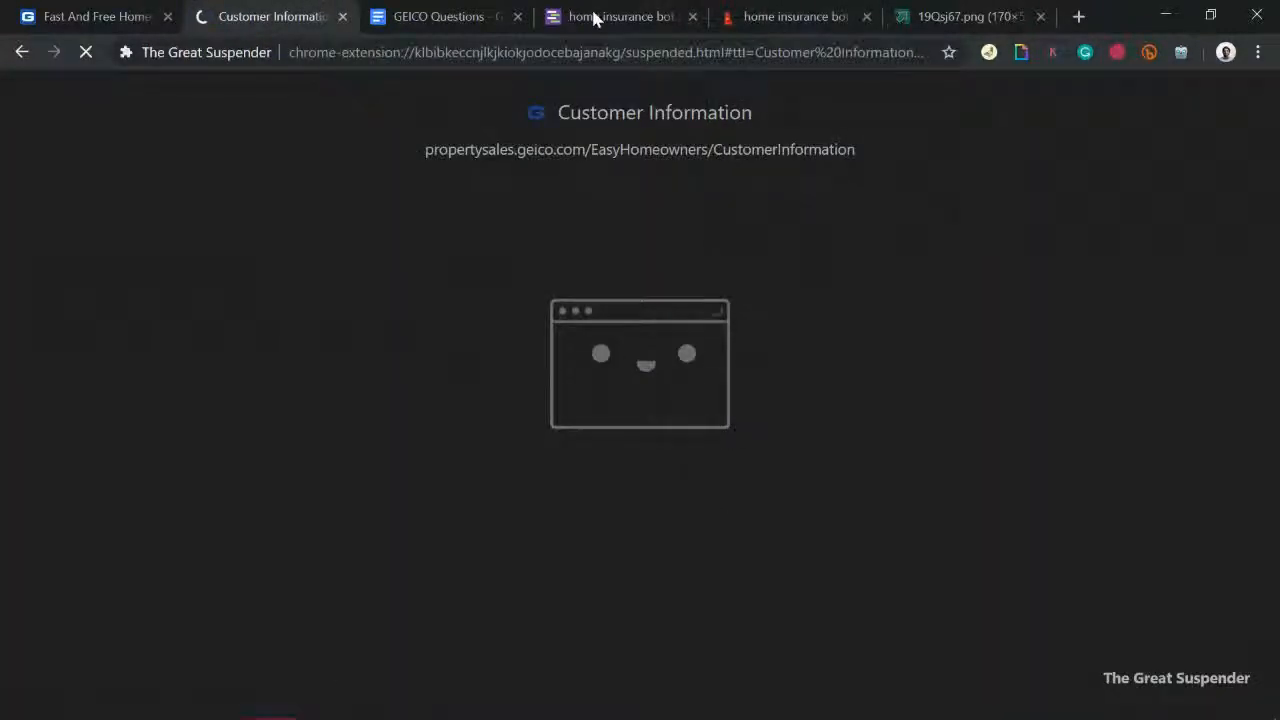
{"action": "left_click", "coordinate": [594, 17]}
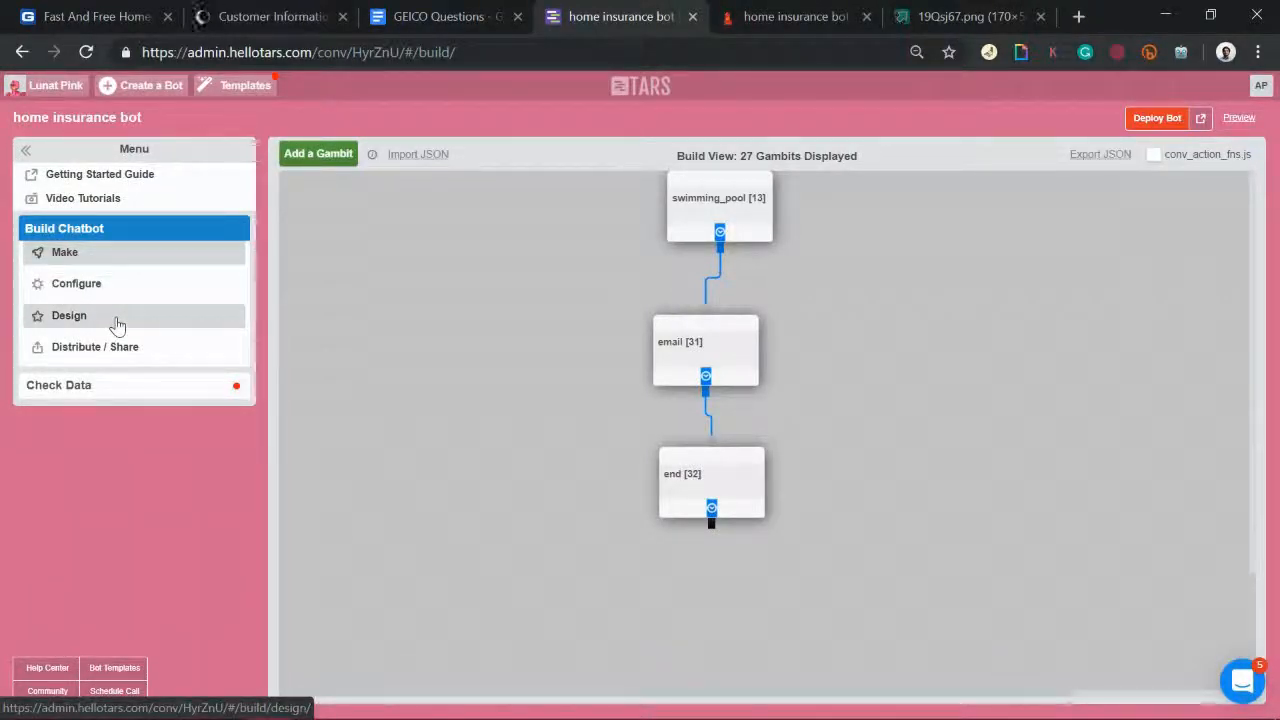
{"action": "left_click", "coordinate": [114, 320]}
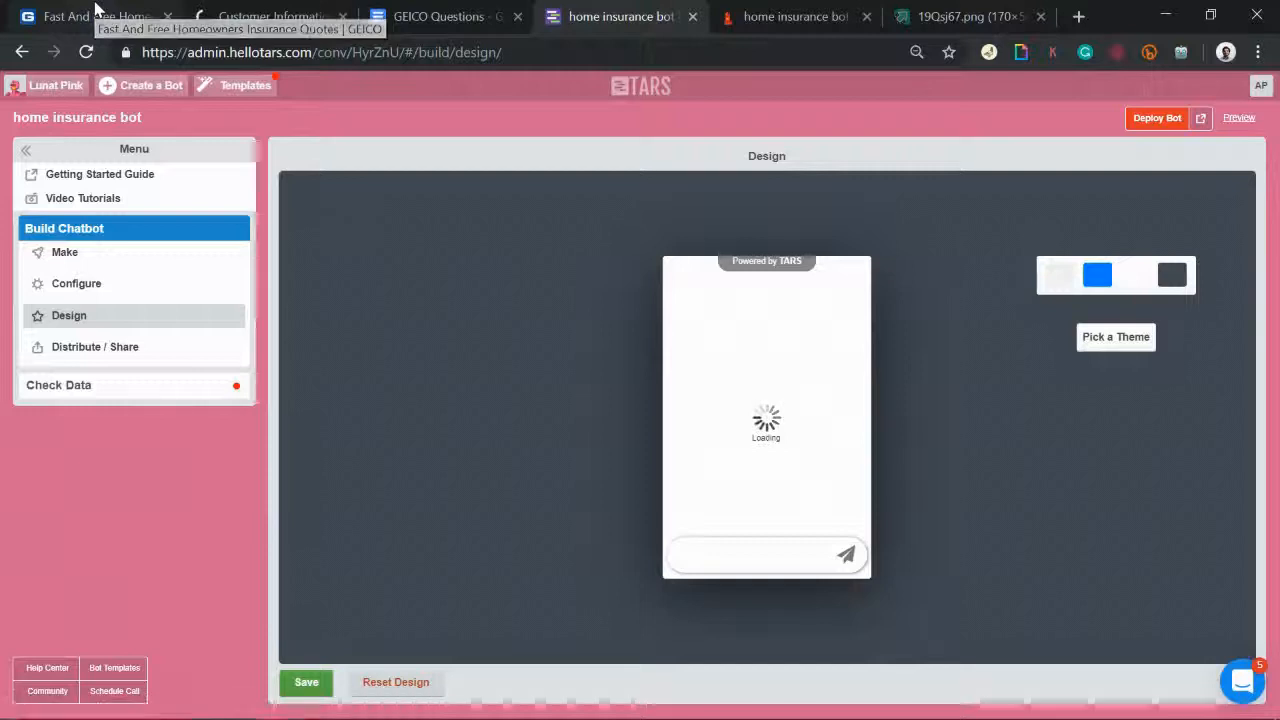
Step: Sample GEICO's header blue (1E55A4) with the colour-picker extension, then return to TARS
{"action": "left_click", "coordinate": [97, 10]}
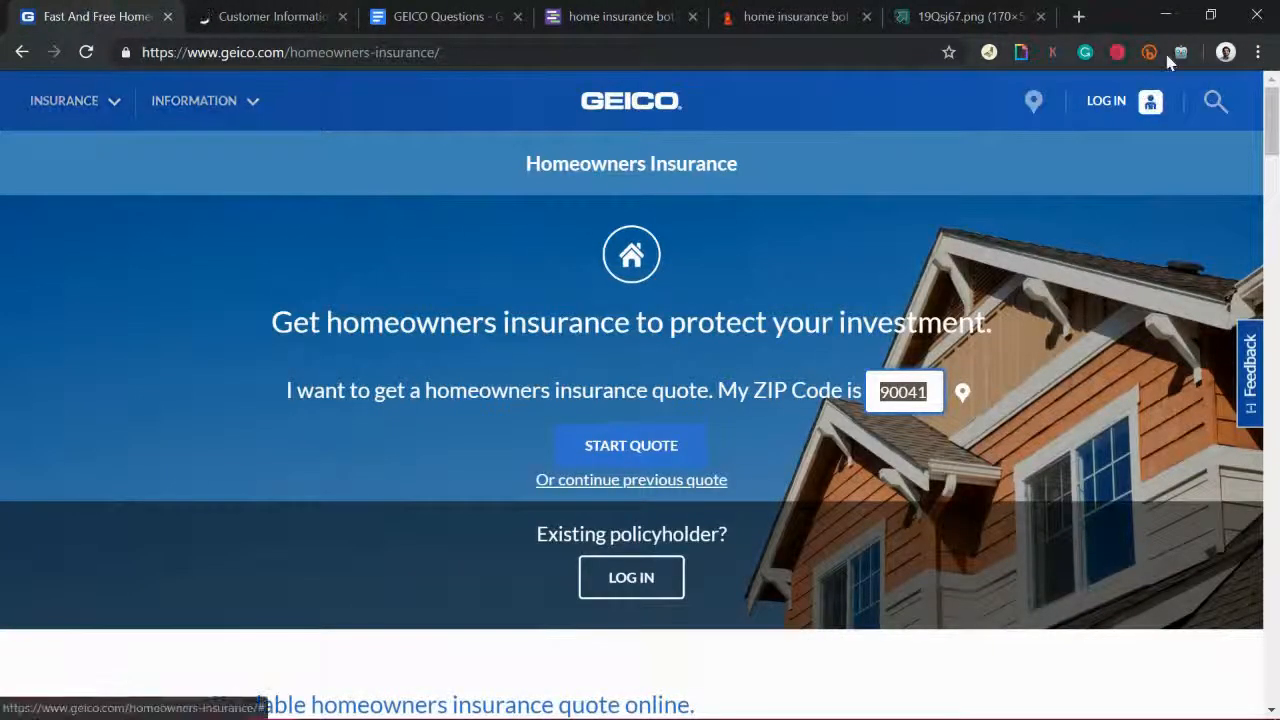
{"action": "left_click", "coordinate": [1257, 52]}
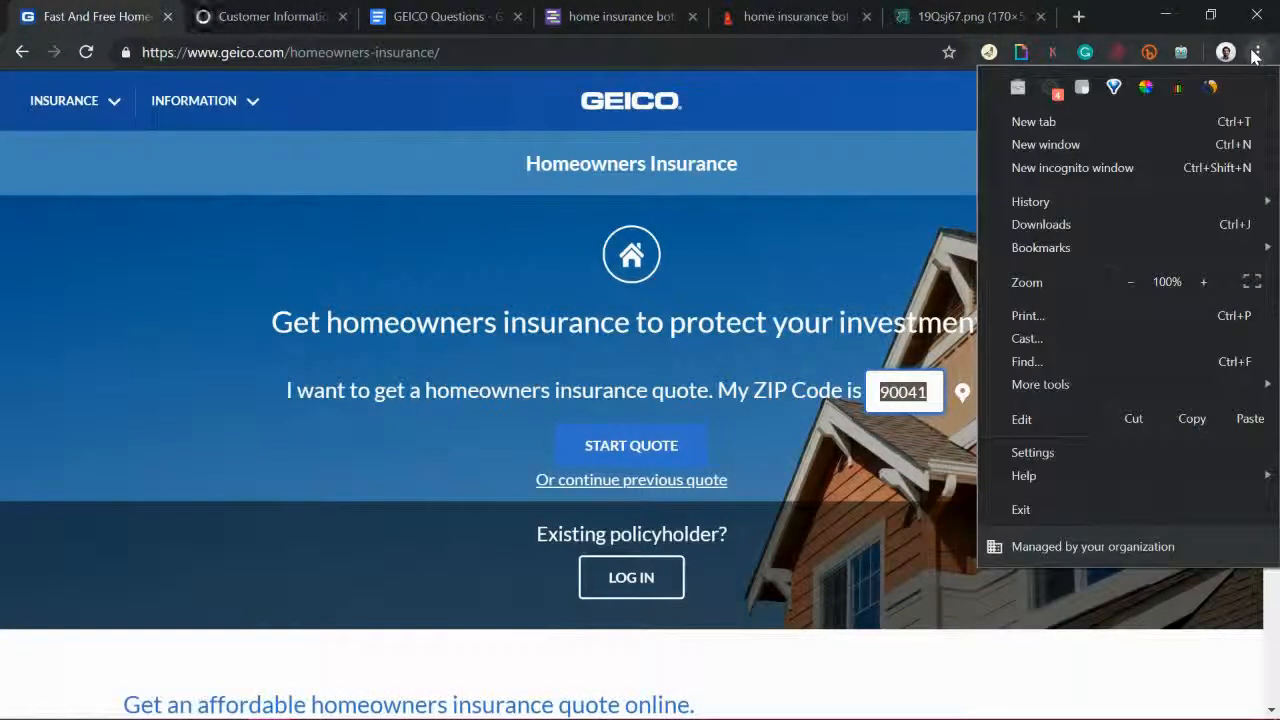
{"action": "left_click", "coordinate": [1145, 87]}
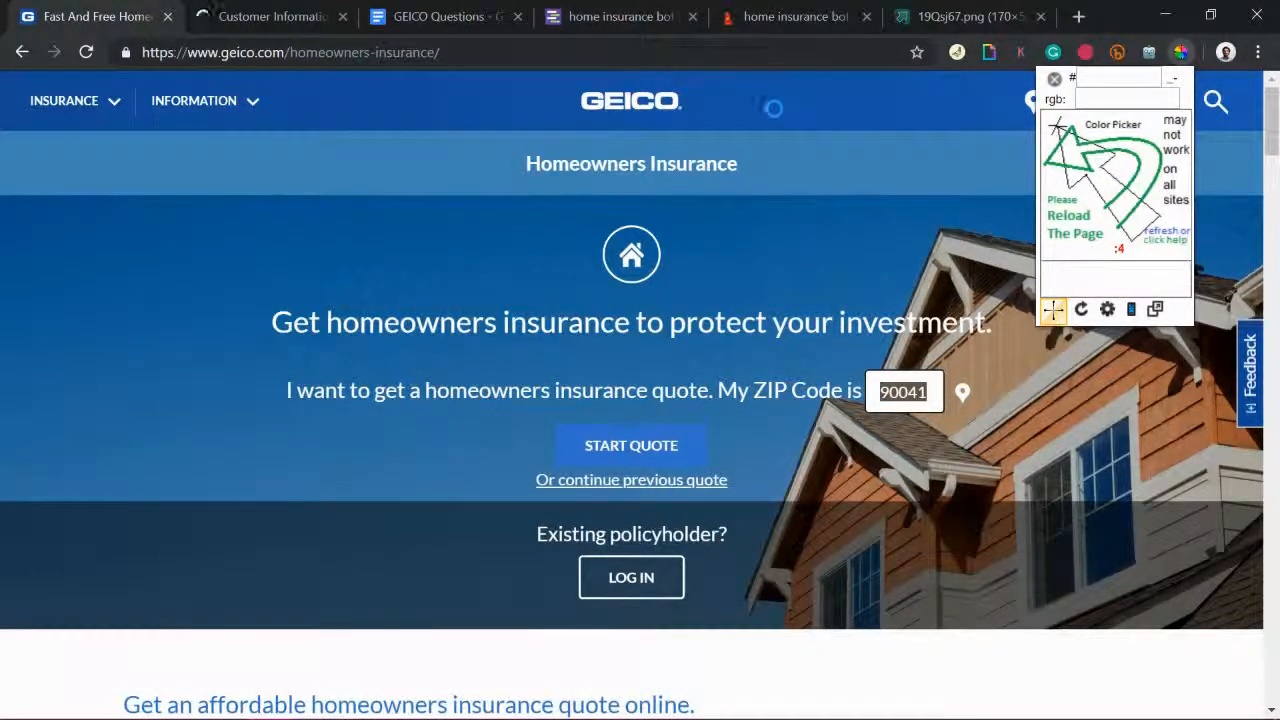
{"action": "left_click", "coordinate": [1053, 310]}
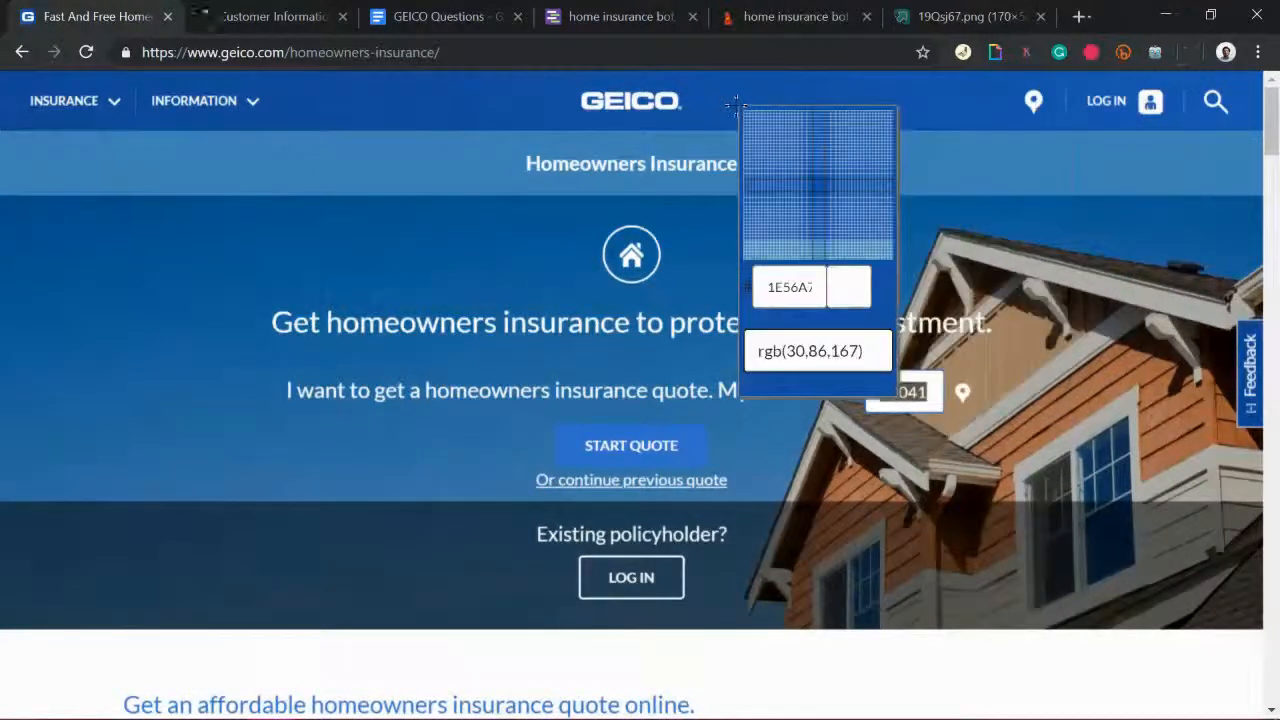
{"action": "left_click", "coordinate": [736, 105]}
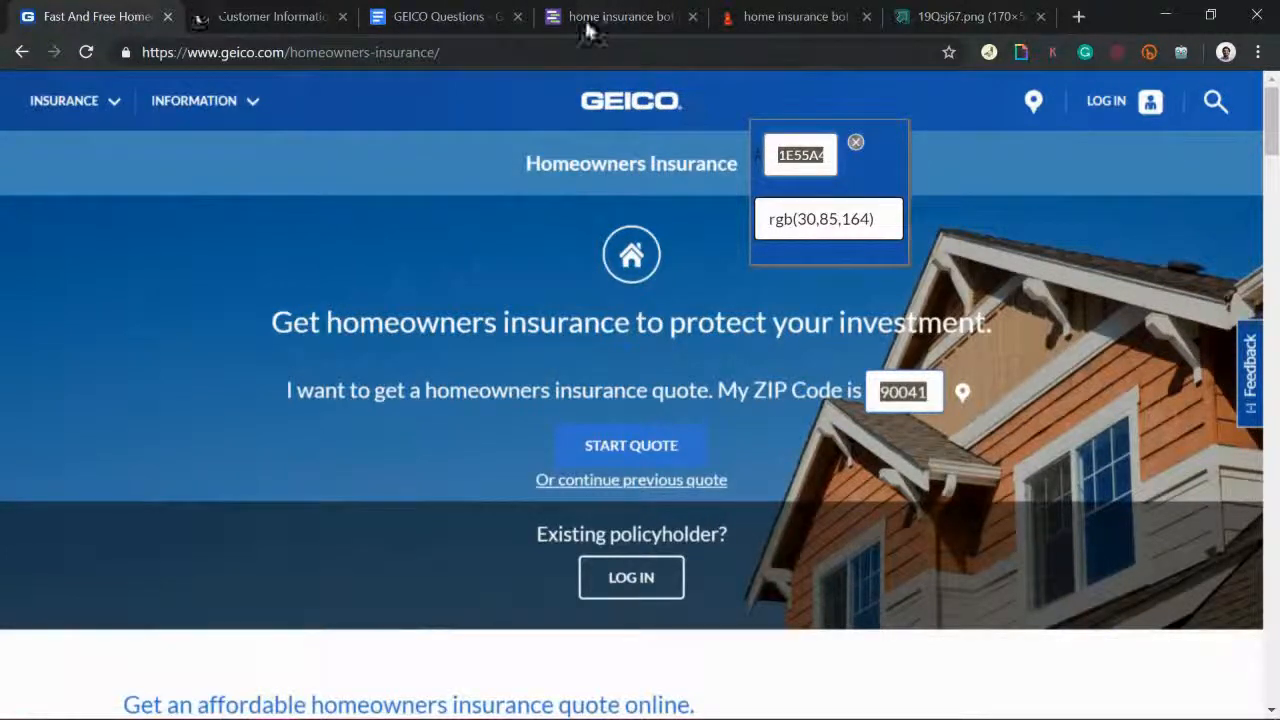
{"action": "left_click", "coordinate": [616, 22]}
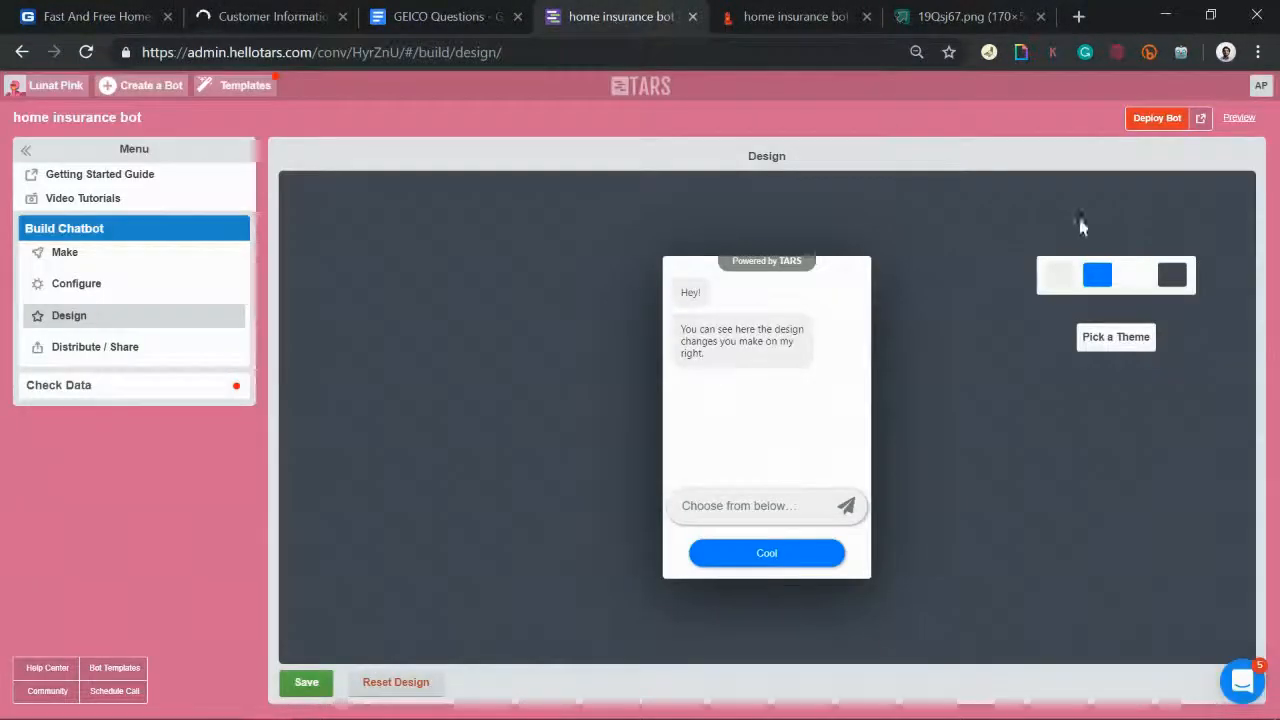
Step: Set both bot and user message colours to GEICO blue #1e55a4 and save
{"action": "left_click", "coordinate": [1061, 287]}
{"action": "left_click_drag", "start_coordinate": [1170, 457], "coordinate": [1052, 457]}
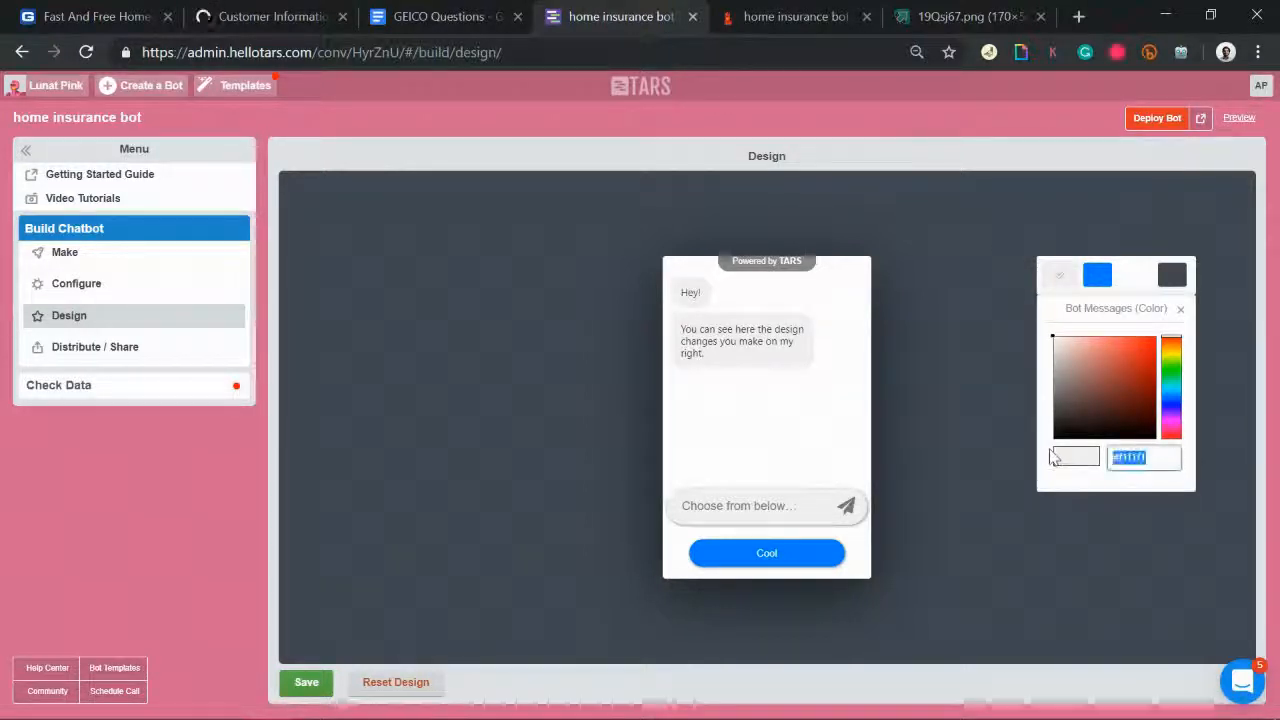
{"action": "type", "text": "#1e55a4"}
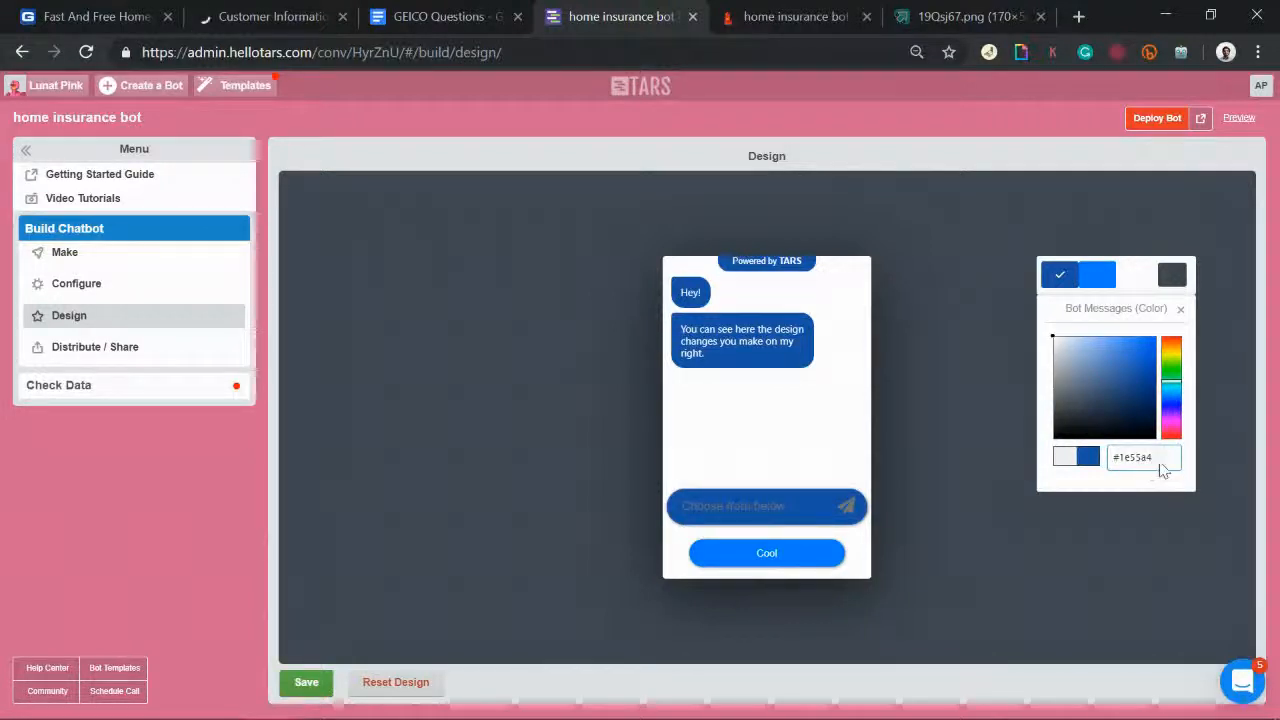
{"action": "left_click", "coordinate": [1097, 275]}
{"action": "left_click_drag", "start_coordinate": [1170, 458], "coordinate": [987, 433]}
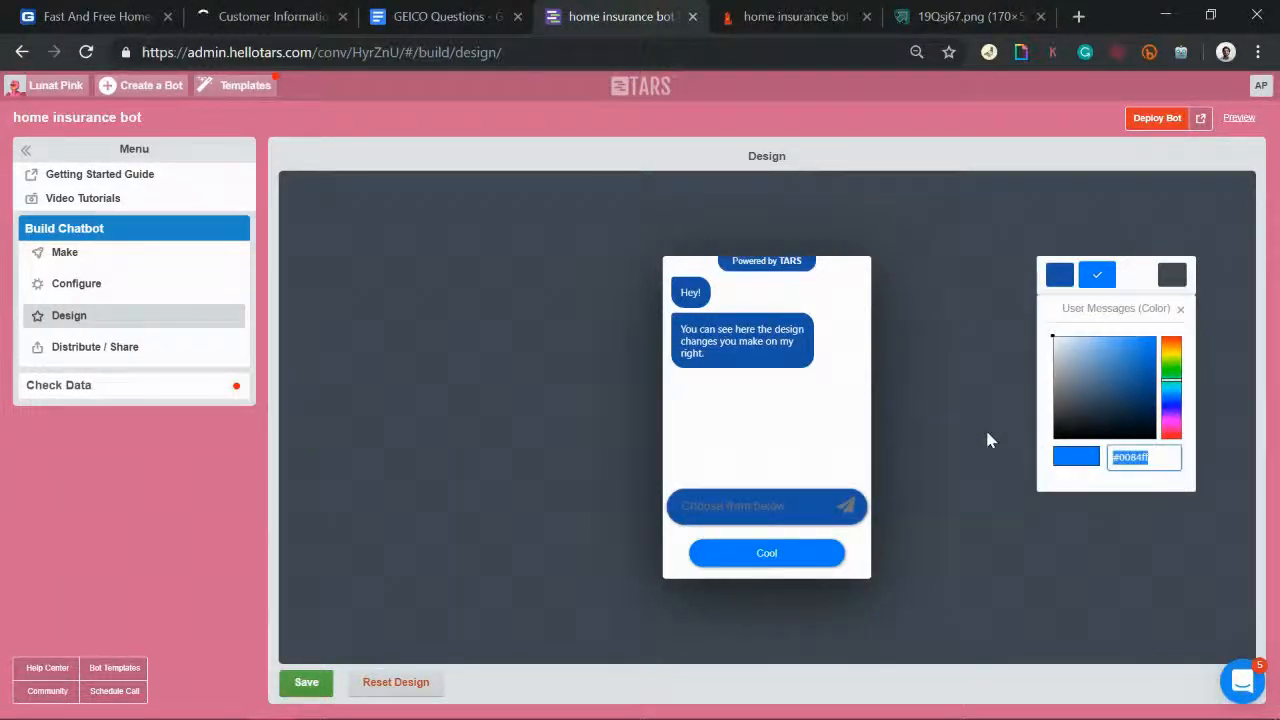
{"action": "type", "text": "#1e55a4"}
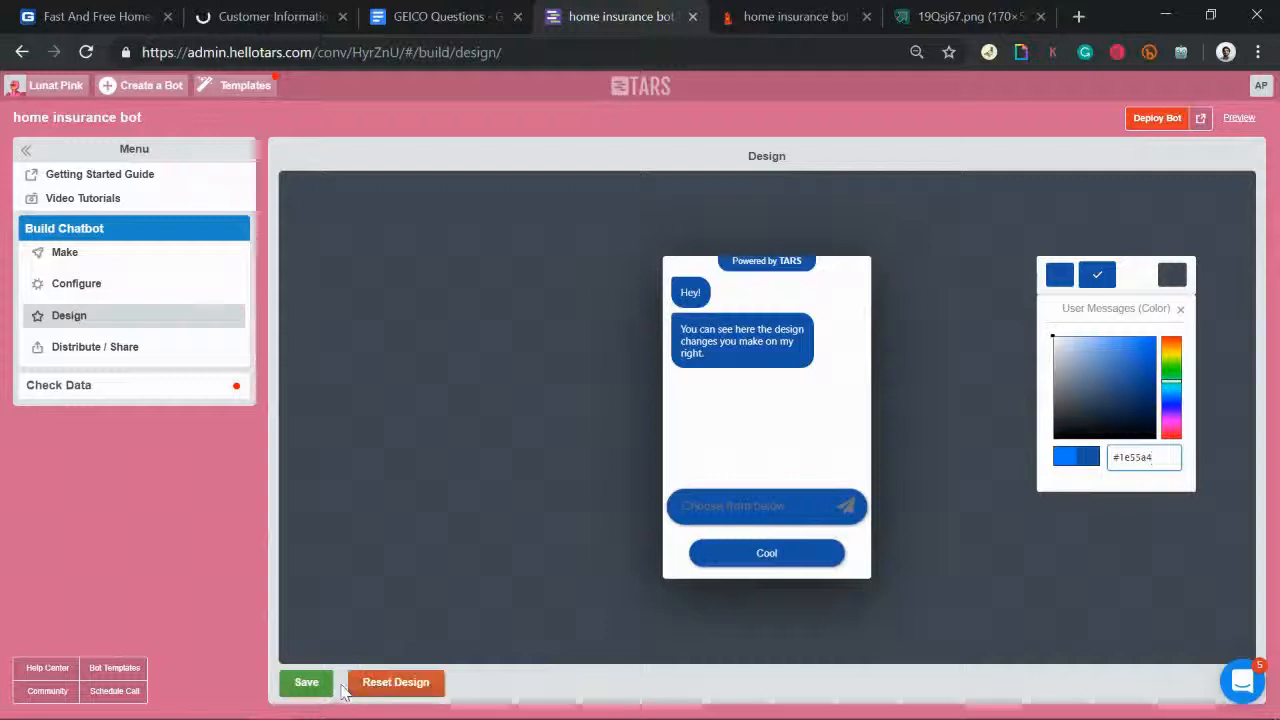
{"action": "left_click", "coordinate": [318, 688]}
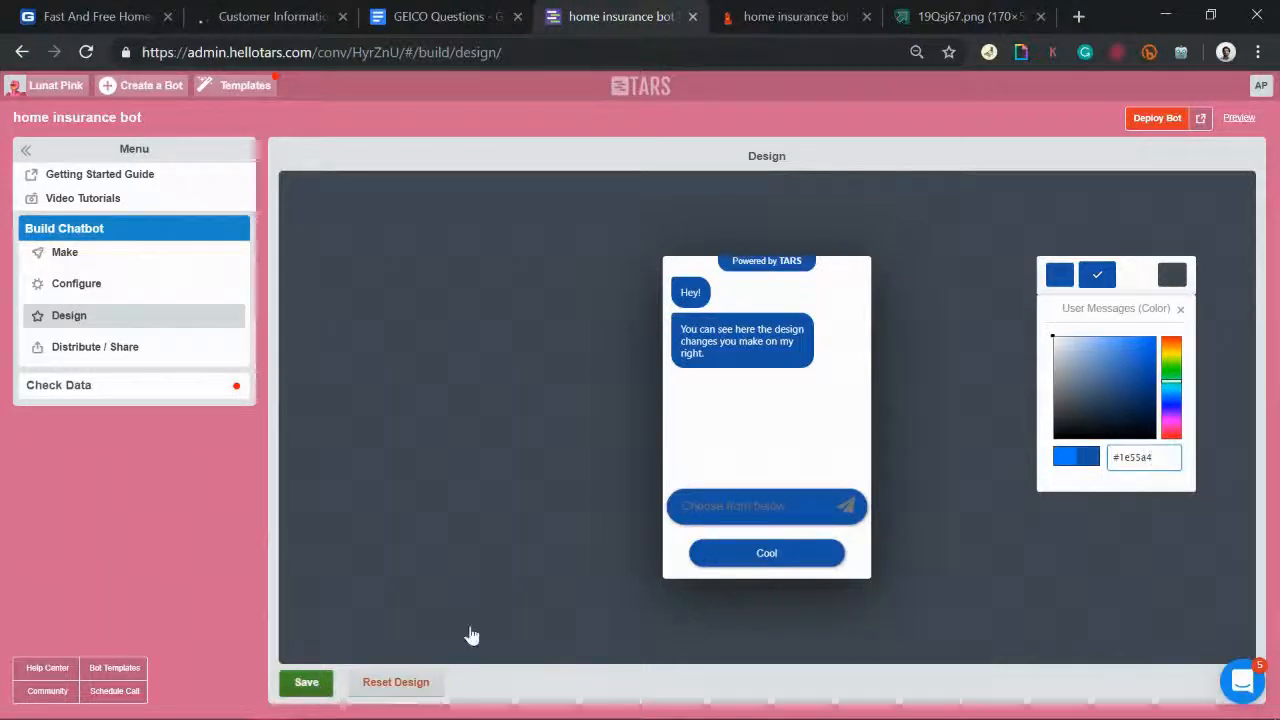
Step: Make the page background solid white #ffffff and save the design
{"action": "left_click", "coordinate": [1173, 280]}
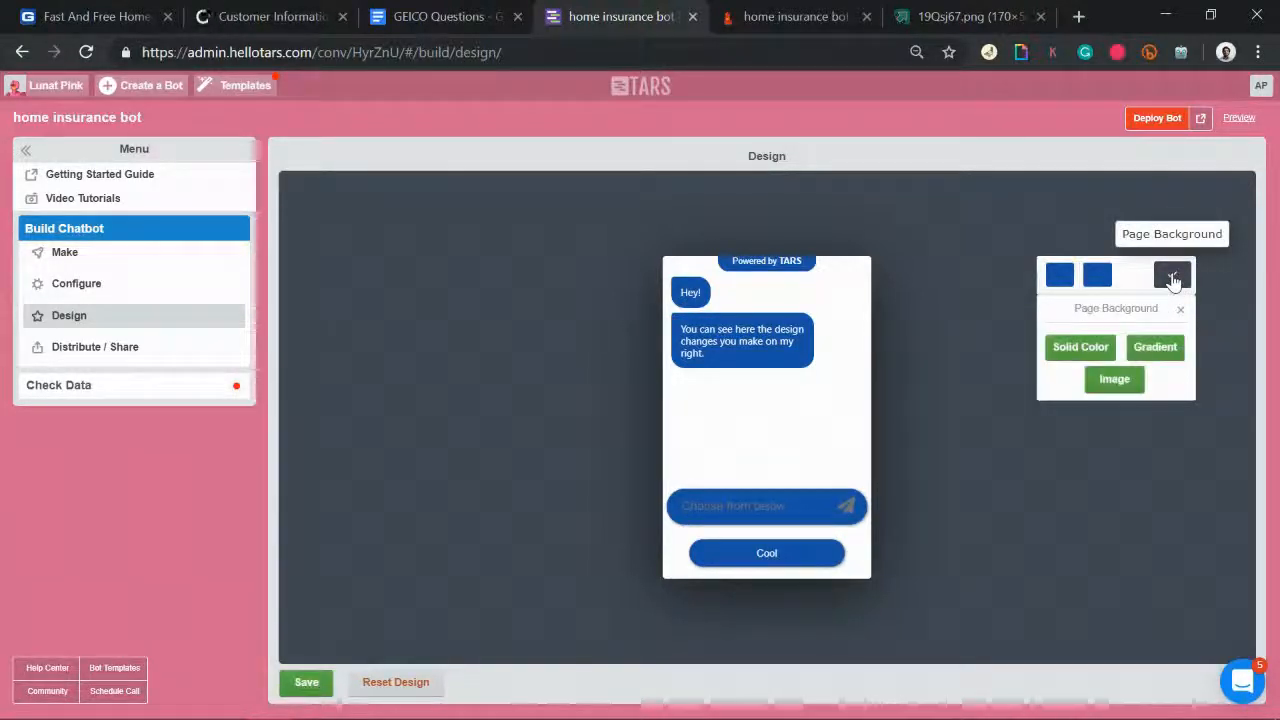
{"action": "left_click", "coordinate": [1080, 347]}
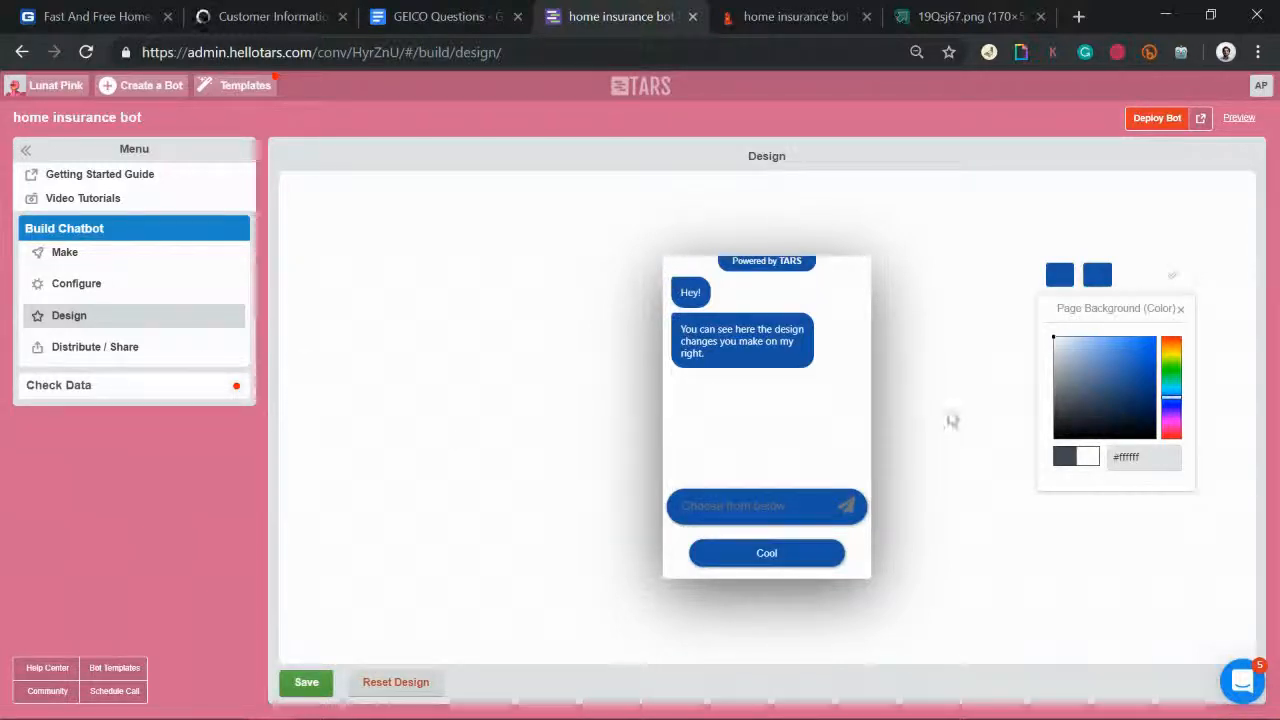
{"action": "left_click", "coordinate": [305, 684]}
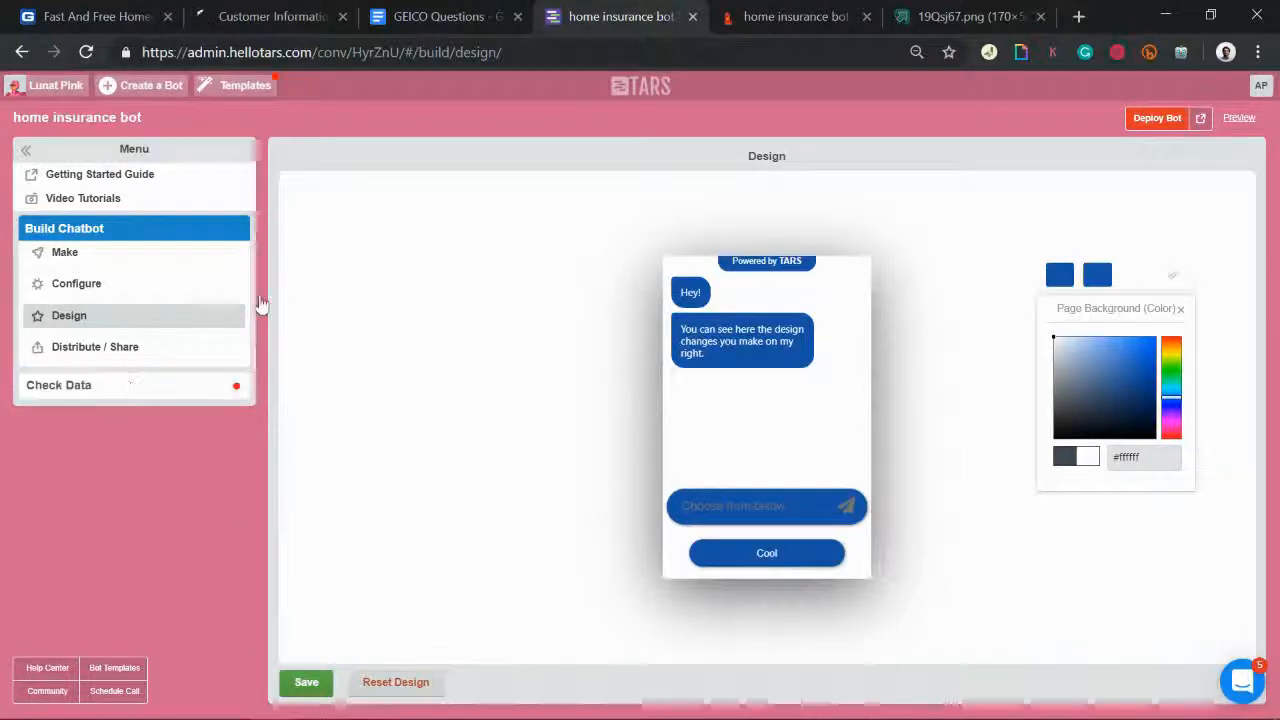
Step: Change the bot's subdomain to 'geico', save, redeploy, and open the live bot
{"action": "left_click", "coordinate": [75, 285]}
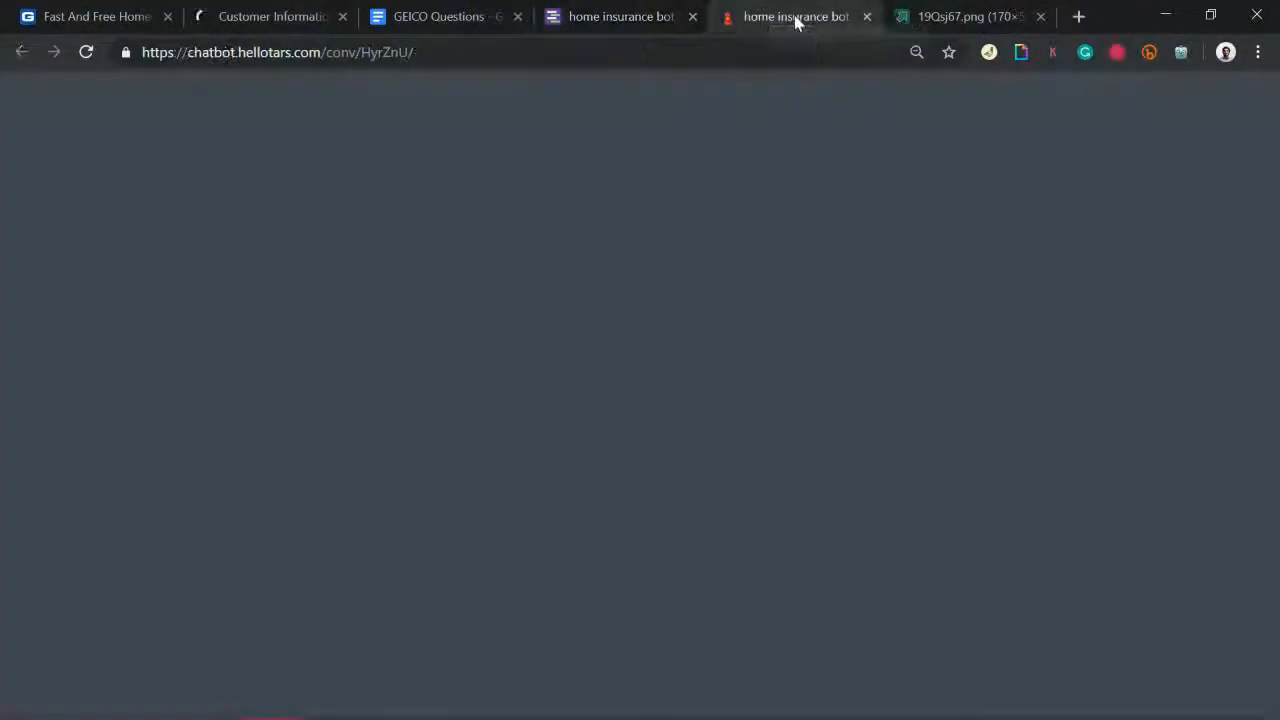
{"action": "left_click", "coordinate": [795, 17]}
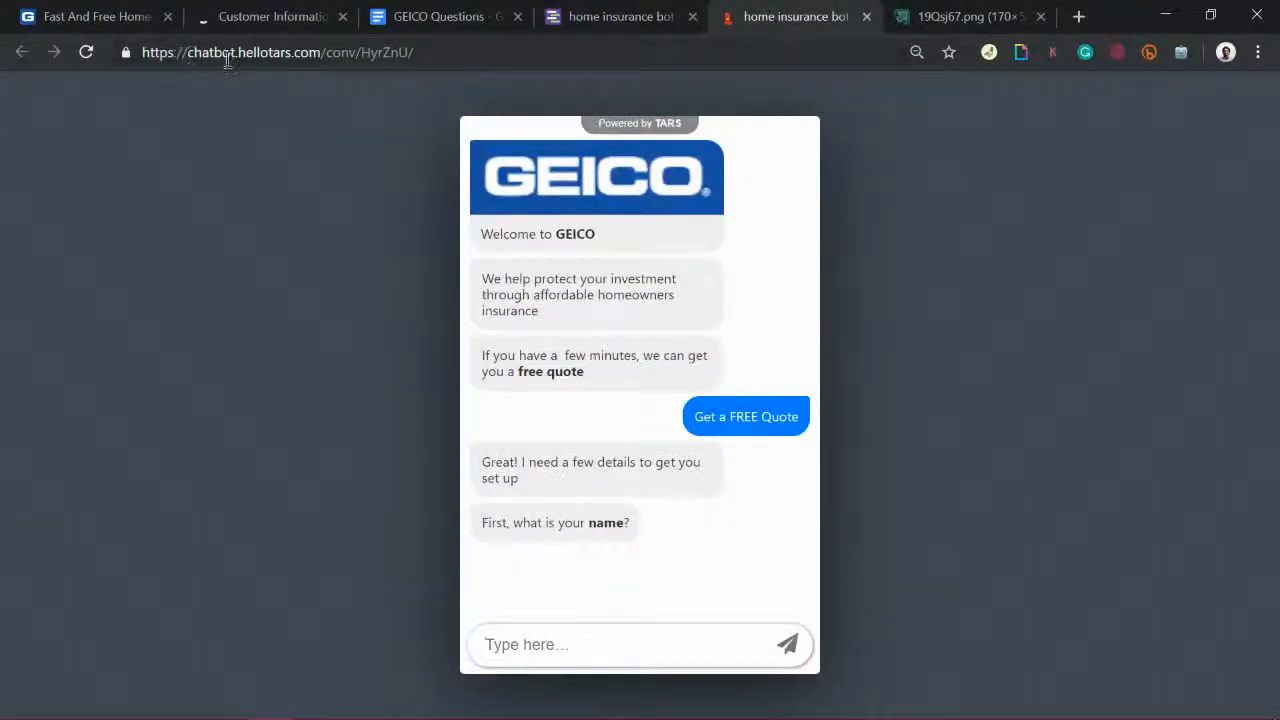
{"action": "left_click", "coordinate": [630, 16]}
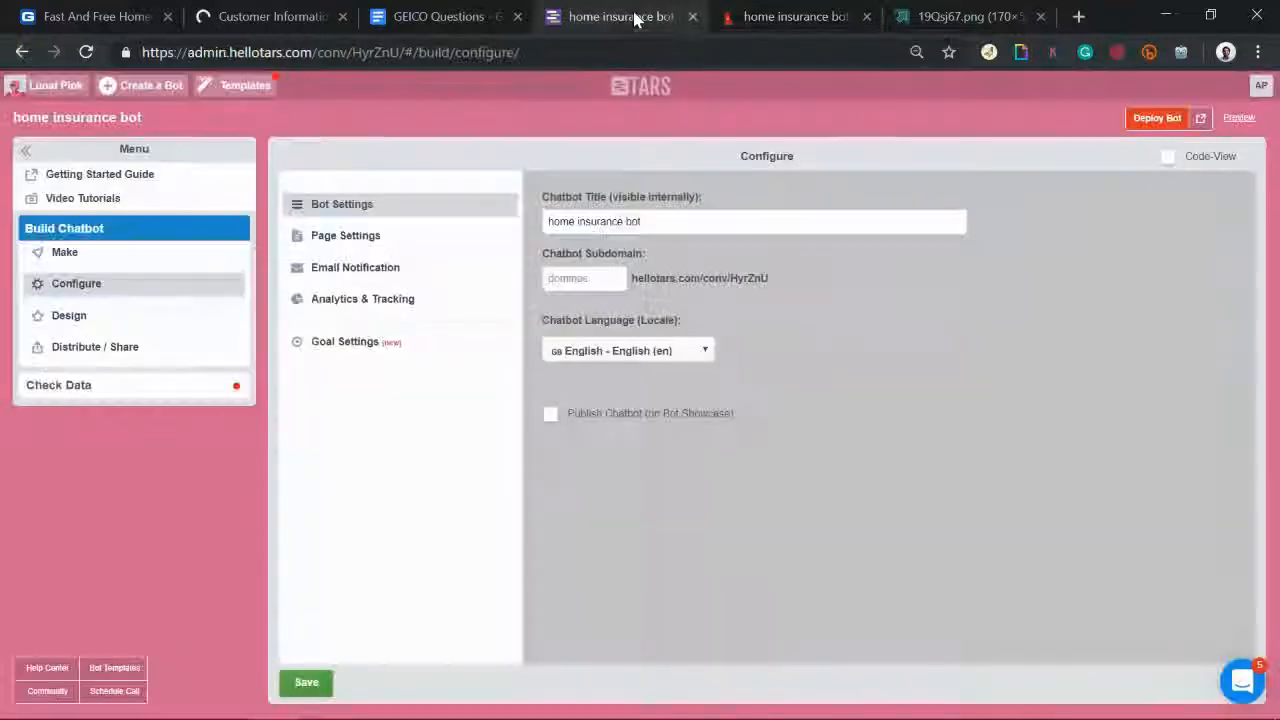
{"action": "left_click", "coordinate": [585, 281]}
{"action": "type", "text": "geico"}
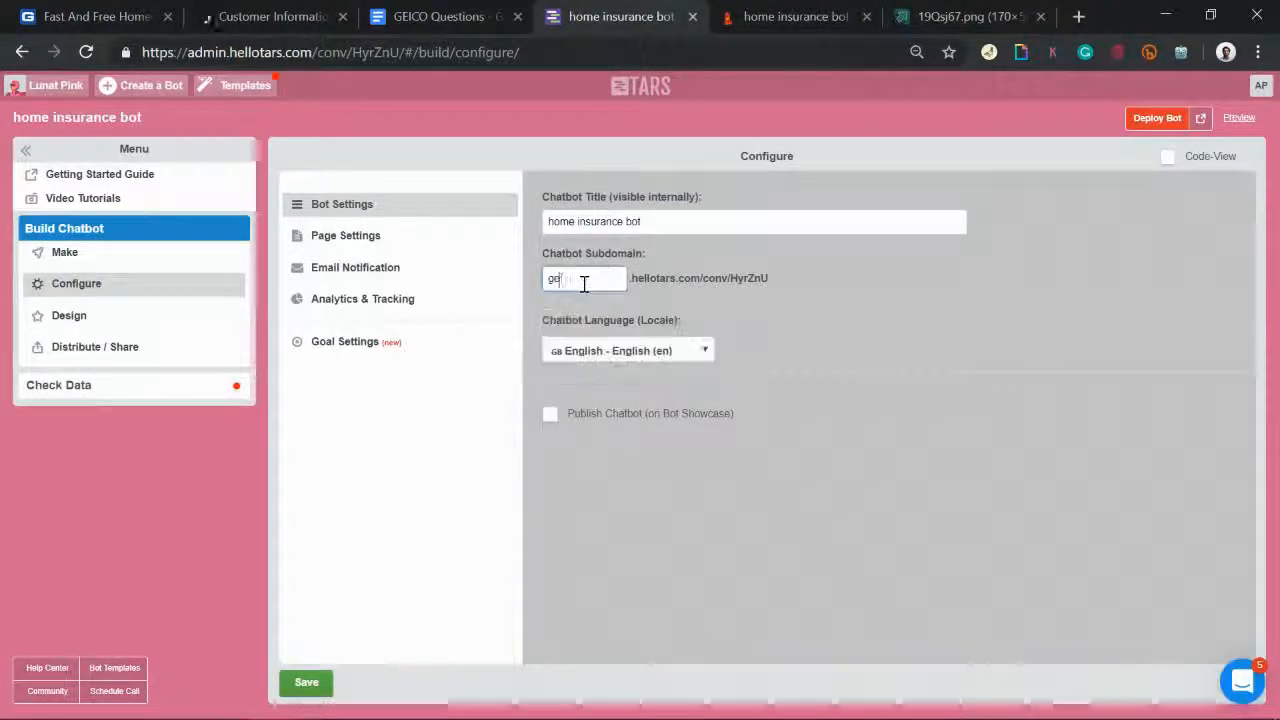
{"action": "left_click", "coordinate": [306, 685]}
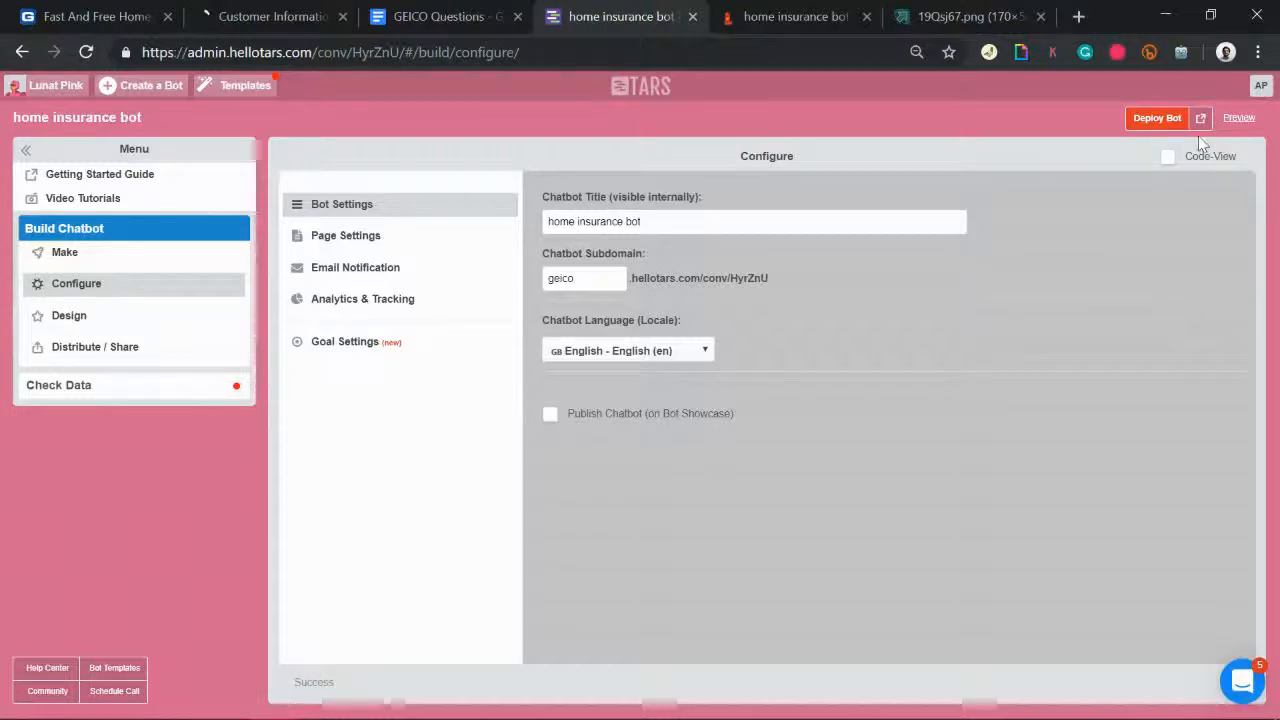
{"action": "left_click", "coordinate": [1155, 120]}
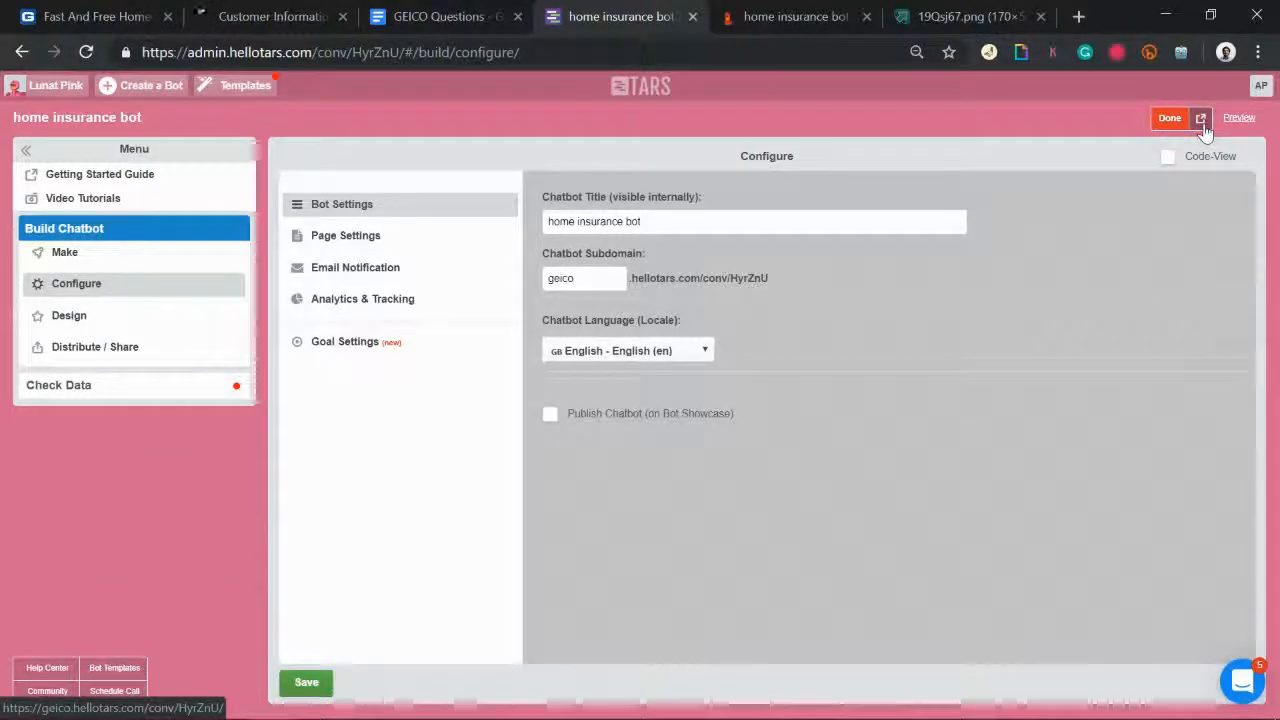
{"action": "left_click", "coordinate": [1201, 118]}
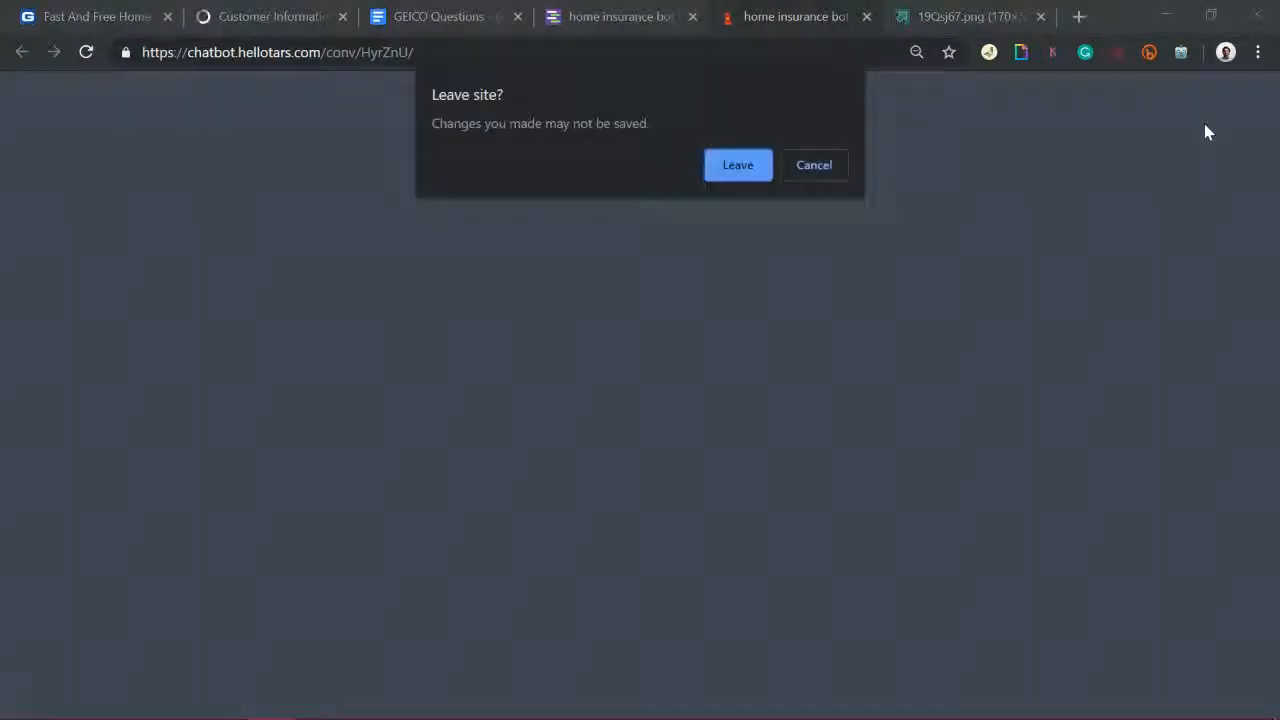
Step: Leave the page, start a free quote on the live geico bot, and send the user's name
{"action": "left_click", "coordinate": [737, 167]}
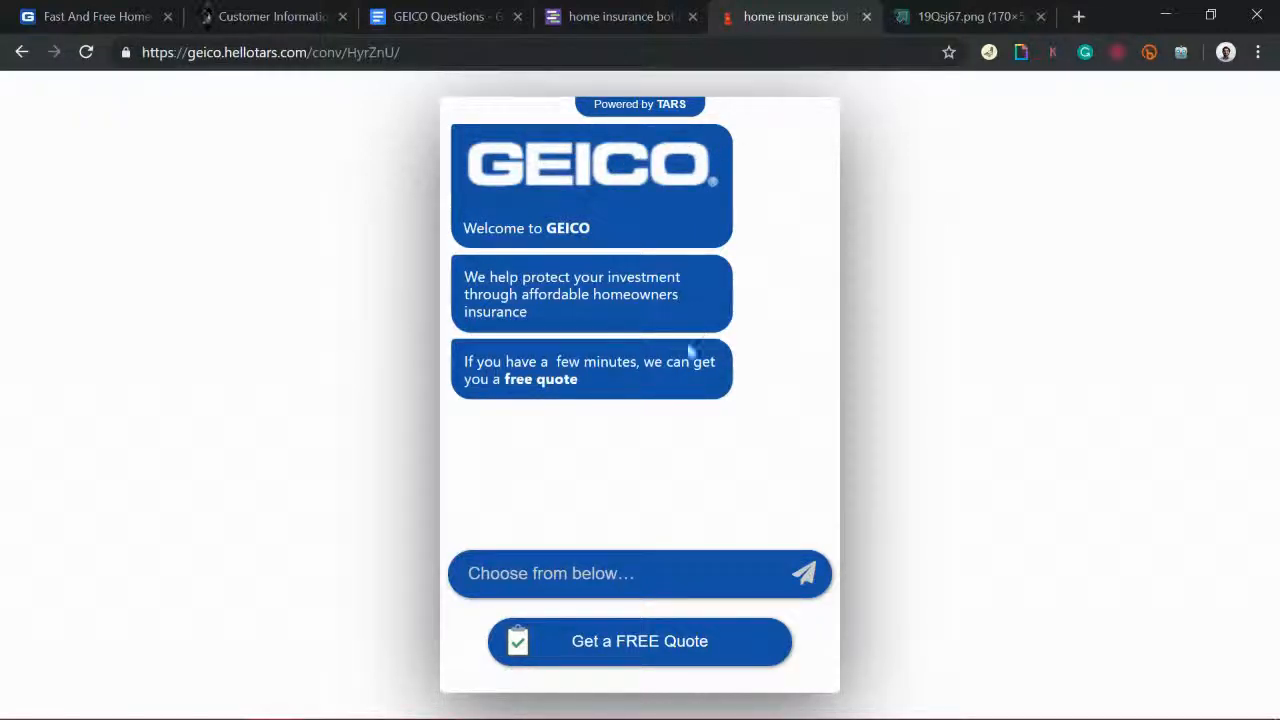
{"action": "left_click", "coordinate": [675, 654]}
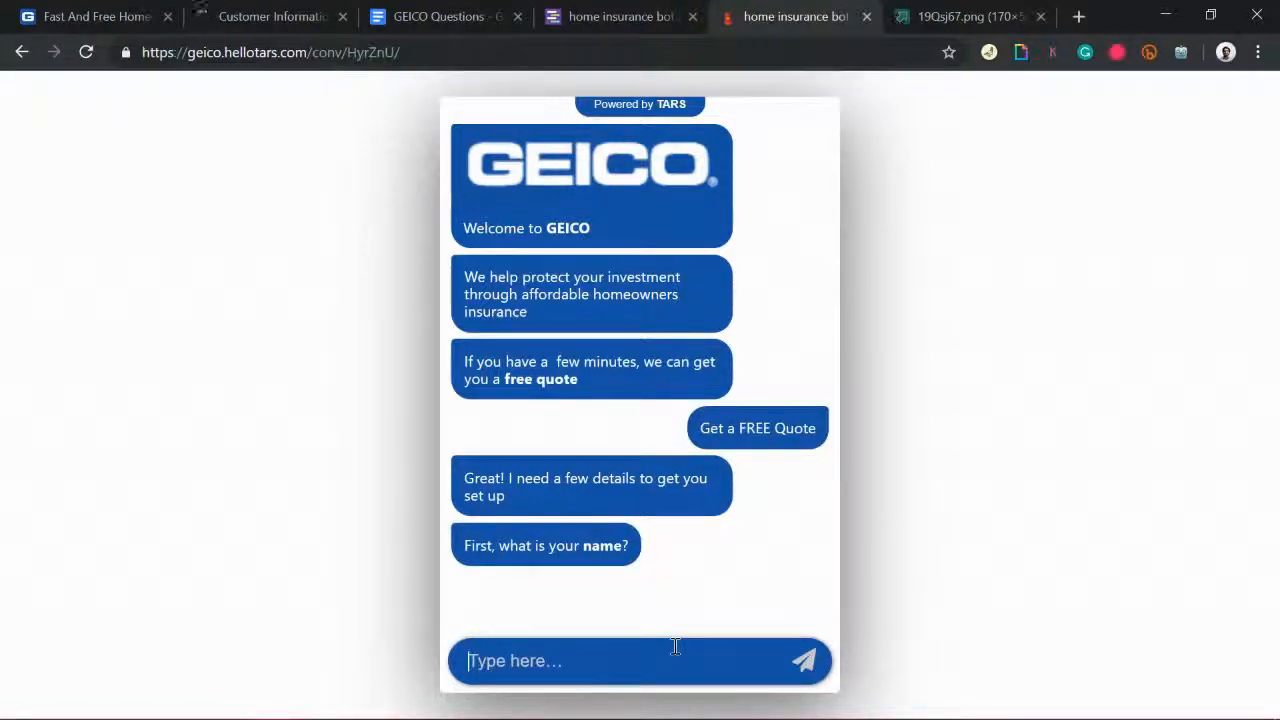
{"action": "key", "text": "Return"}
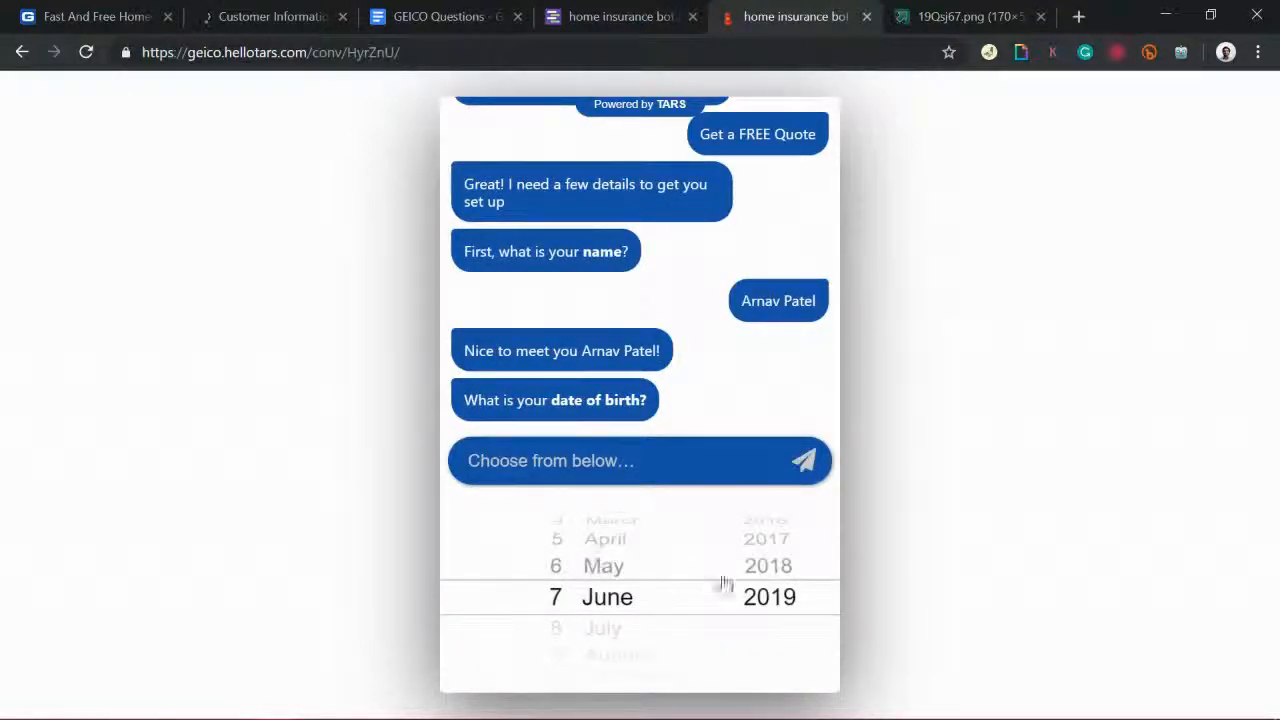
{"action": "scroll", "coordinate": [762, 582], "scroll_direction": "up", "scroll_amount": 1}
{"action": "scroll", "coordinate": [762, 582], "scroll_direction": "up", "scroll_amount": 4}
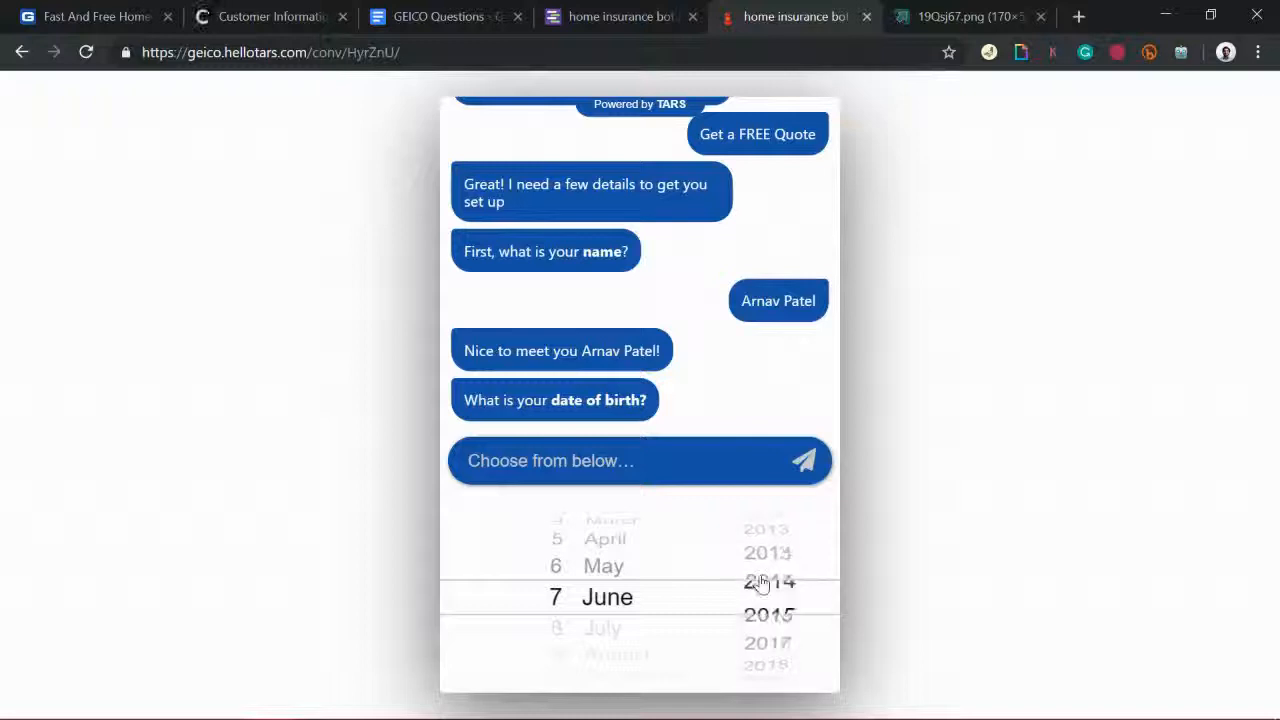
{"action": "scroll", "coordinate": [762, 582], "scroll_direction": "up", "scroll_amount": 8}
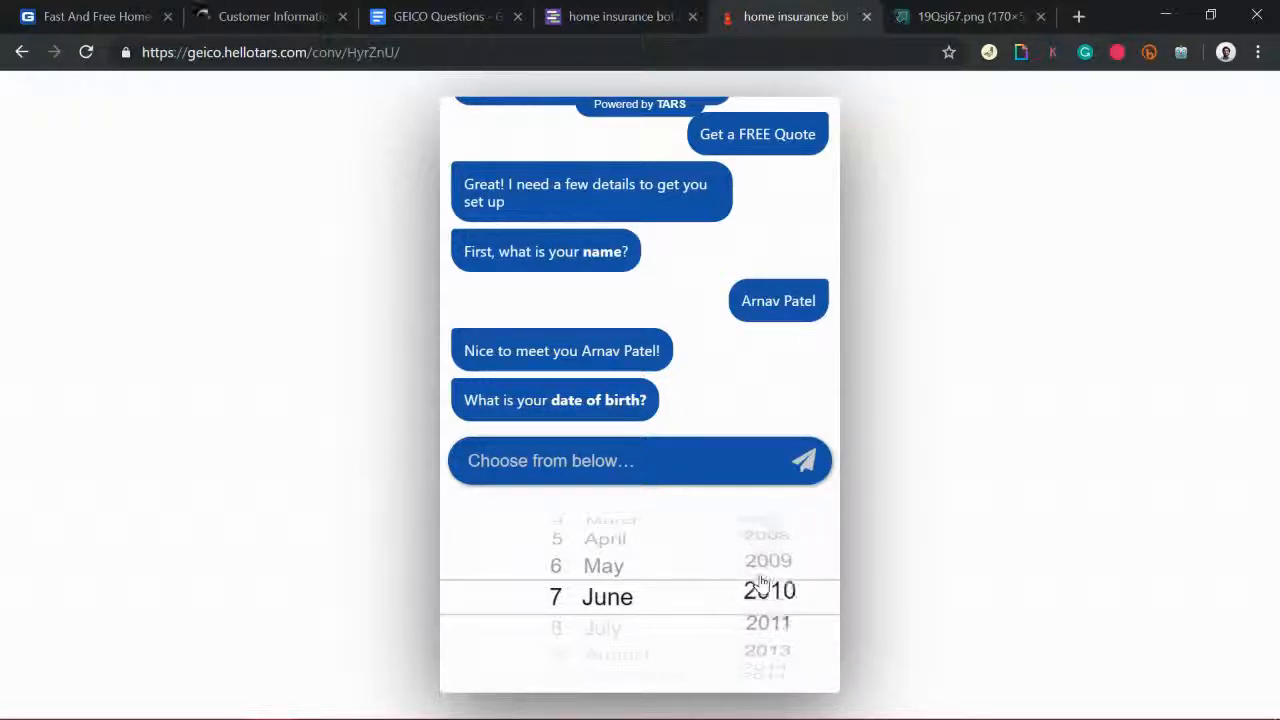
{"action": "scroll", "coordinate": [761, 582], "scroll_direction": "up", "scroll_amount": 8}
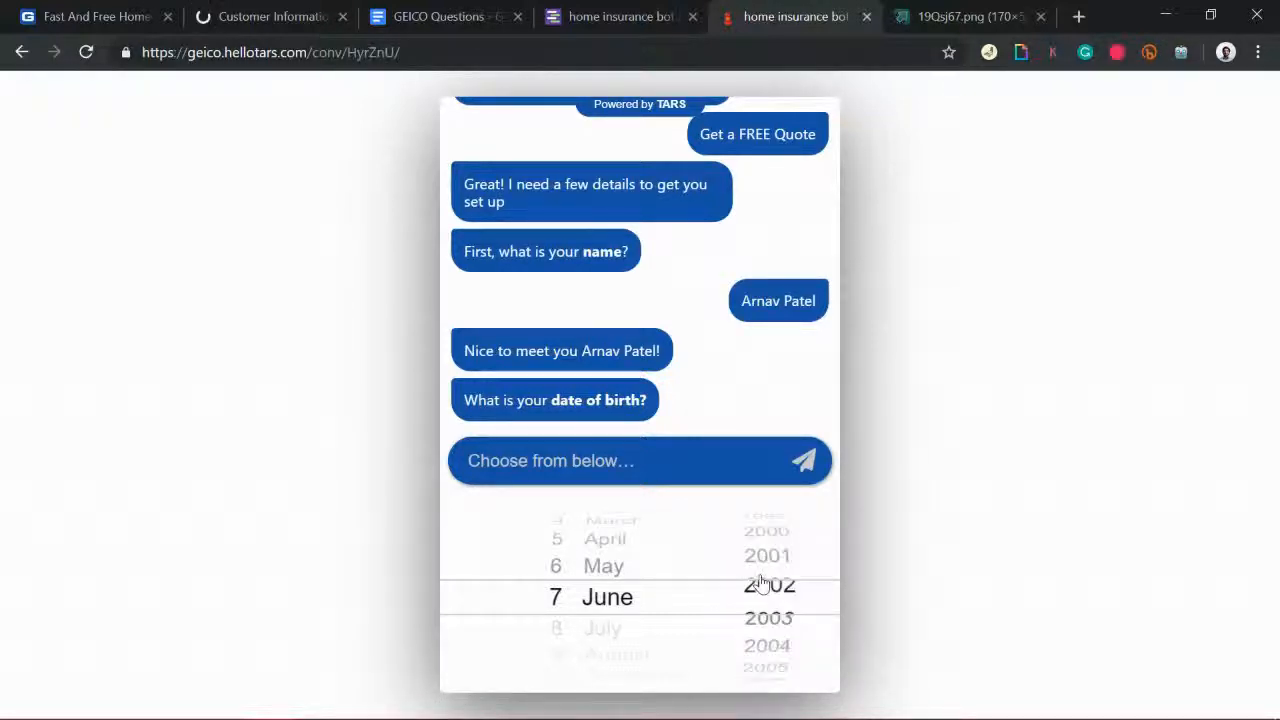
{"action": "scroll", "coordinate": [760, 582], "scroll_direction": "up", "scroll_amount": 1}
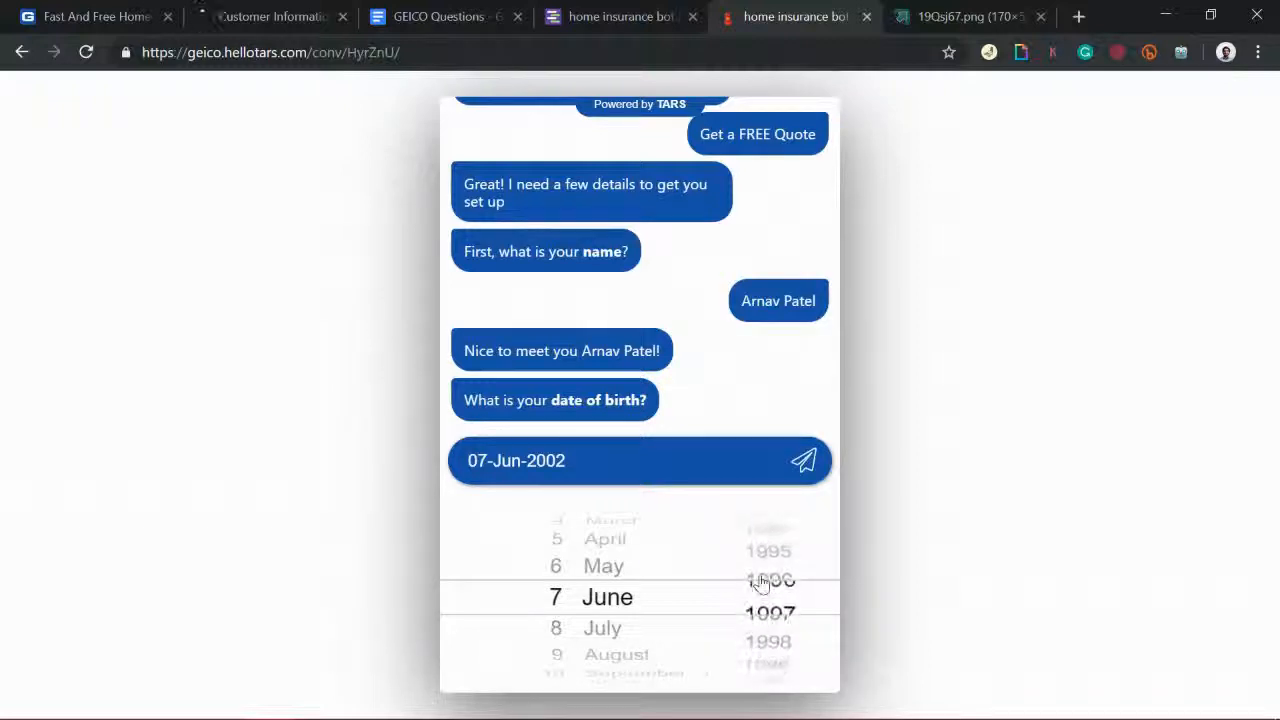
{"action": "scroll", "coordinate": [557, 585], "scroll_direction": "up", "scroll_amount": 5}
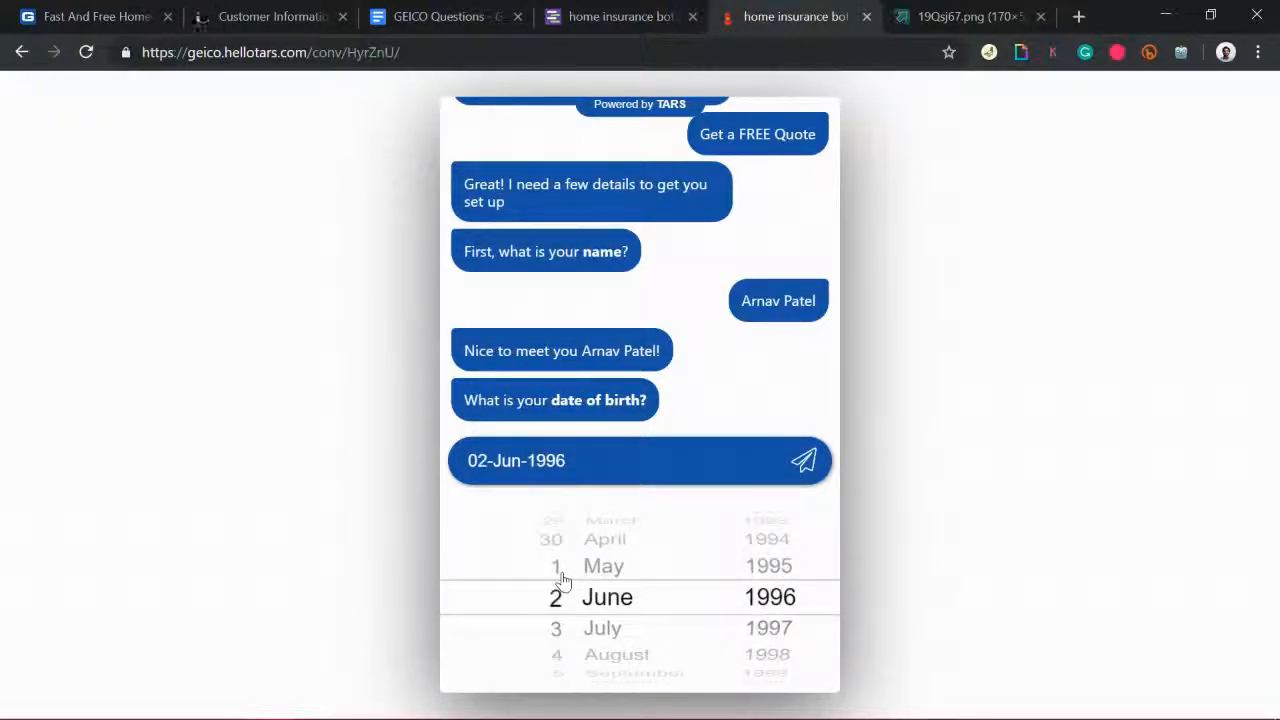
{"action": "scroll", "coordinate": [600, 596], "scroll_direction": "up", "scroll_amount": 1}
{"action": "scroll", "coordinate": [600, 596], "scroll_direction": "up", "scroll_amount": 1}
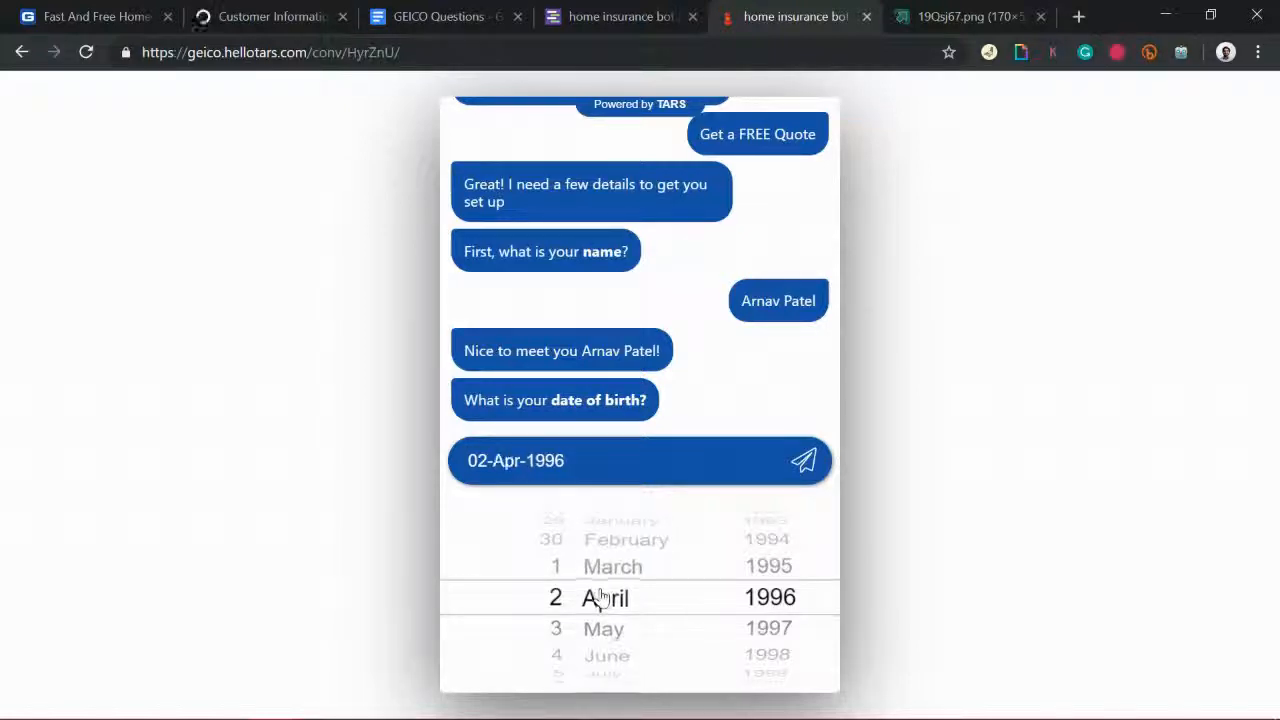
{"action": "scroll", "coordinate": [600, 594], "scroll_direction": "down", "scroll_amount": 1}
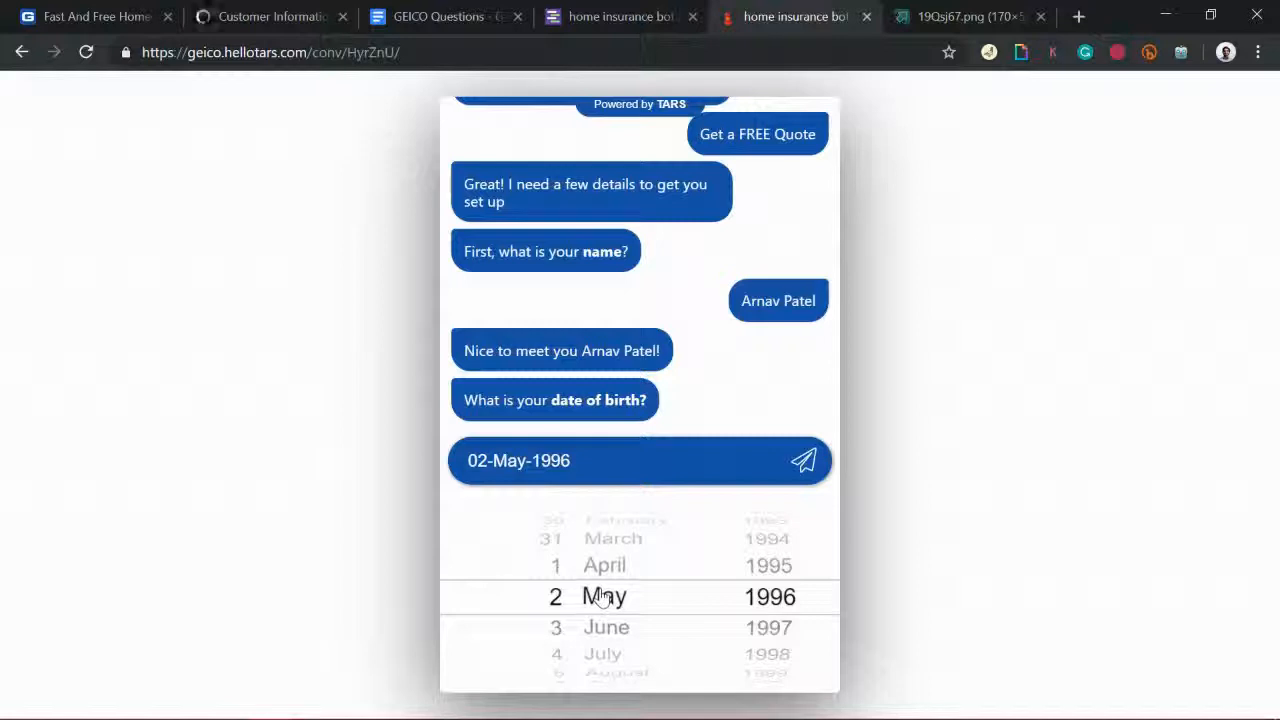
{"action": "left_click", "coordinate": [805, 460]}
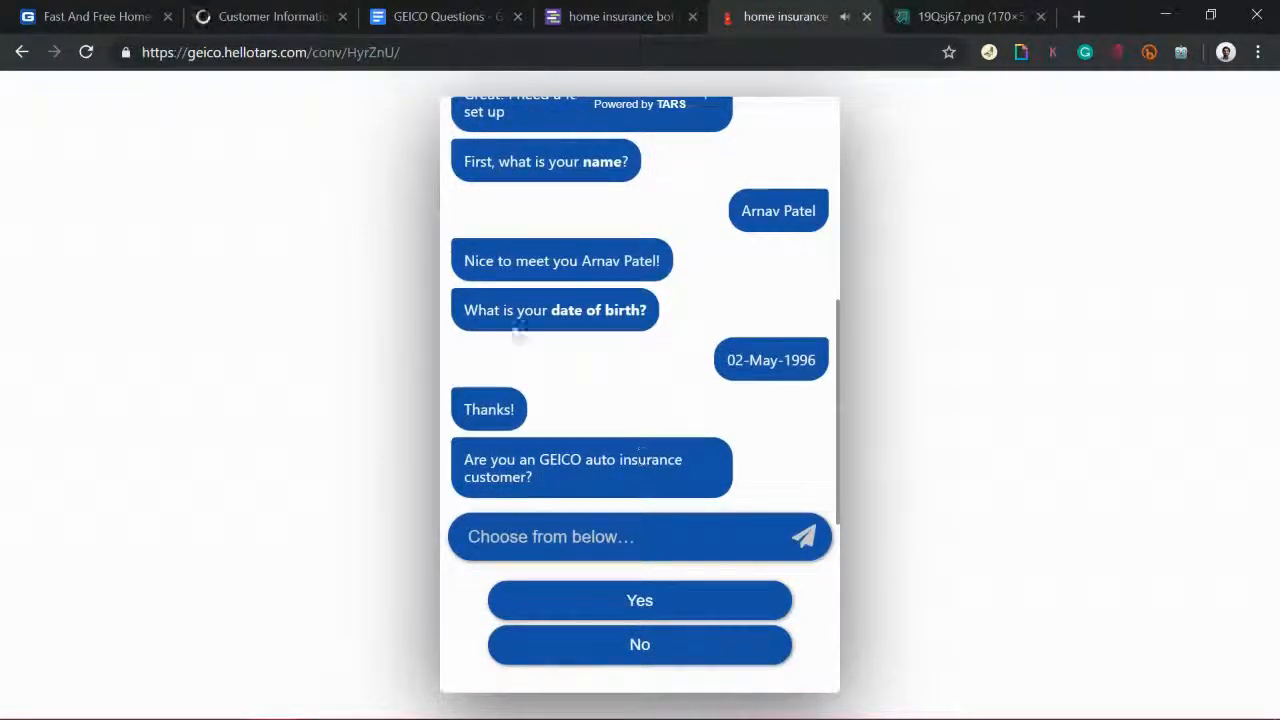
Step: Answer No to being an auto customer and send 13-Oct-2023 as the coverage start date
{"action": "left_click", "coordinate": [663, 642]}
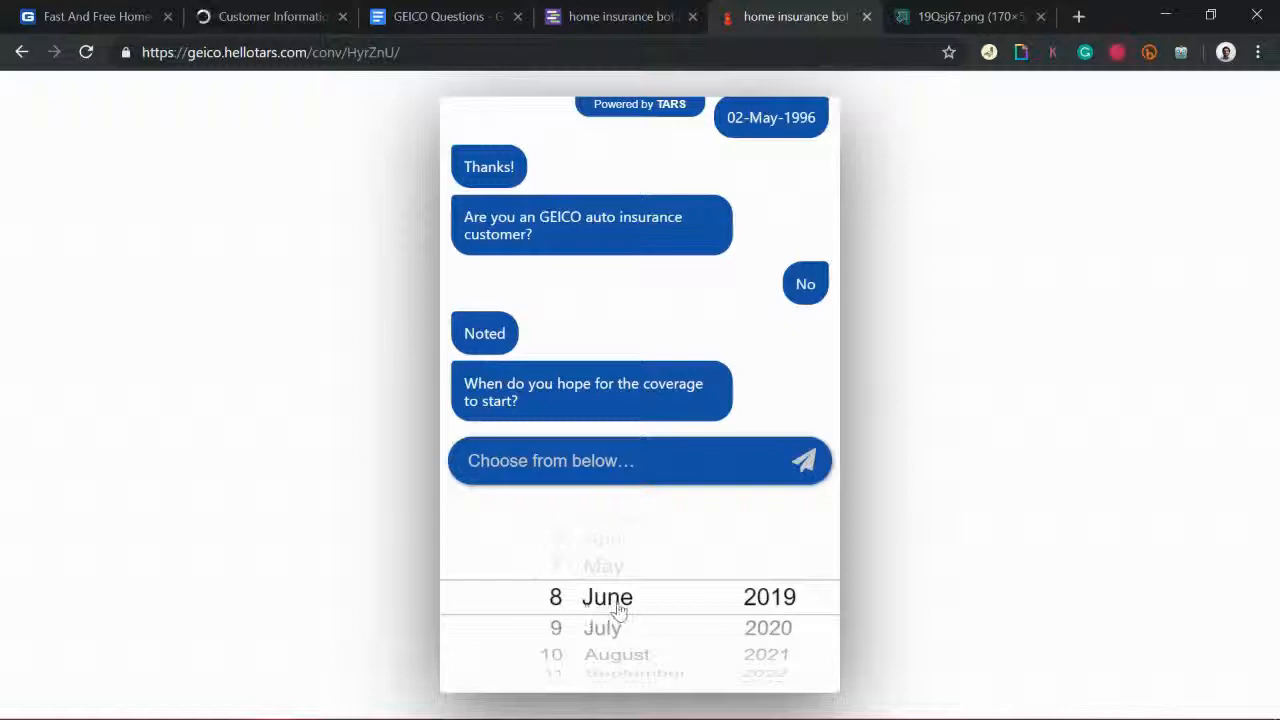
{"action": "scroll", "coordinate": [560, 645], "scroll_direction": "down", "scroll_amount": 5}
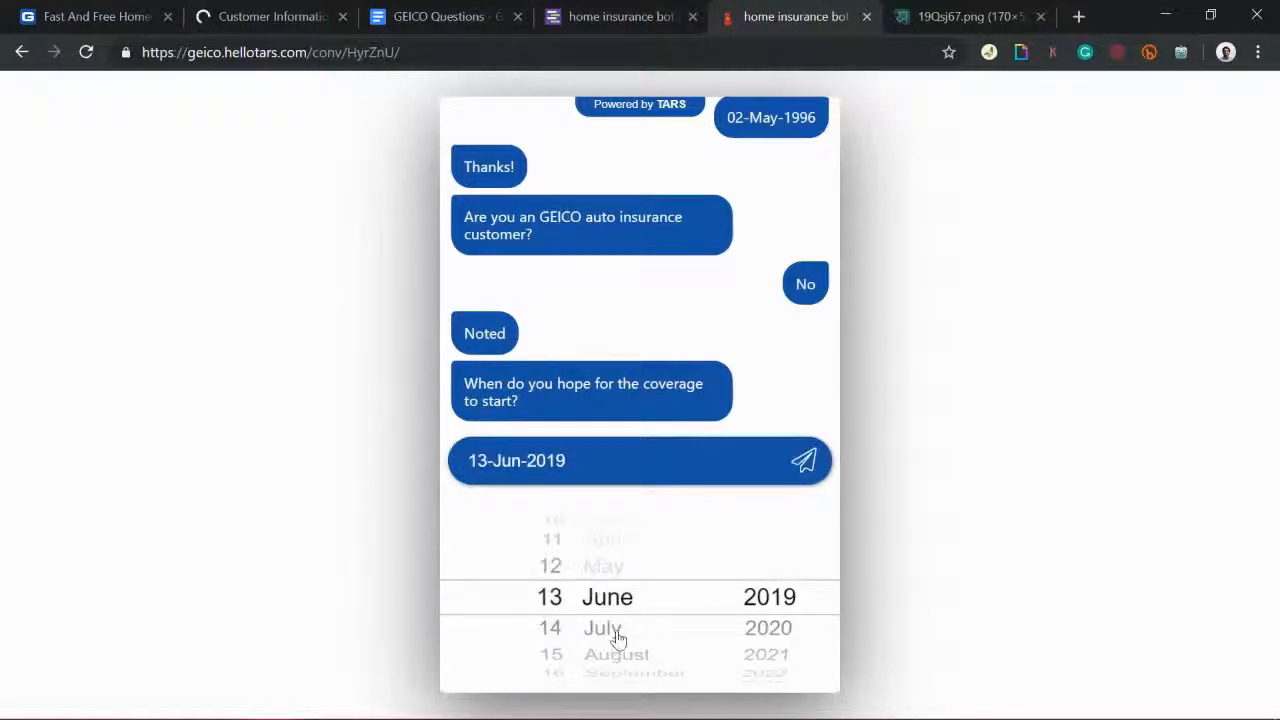
{"action": "scroll", "coordinate": [614, 634], "scroll_direction": "down", "scroll_amount": 4}
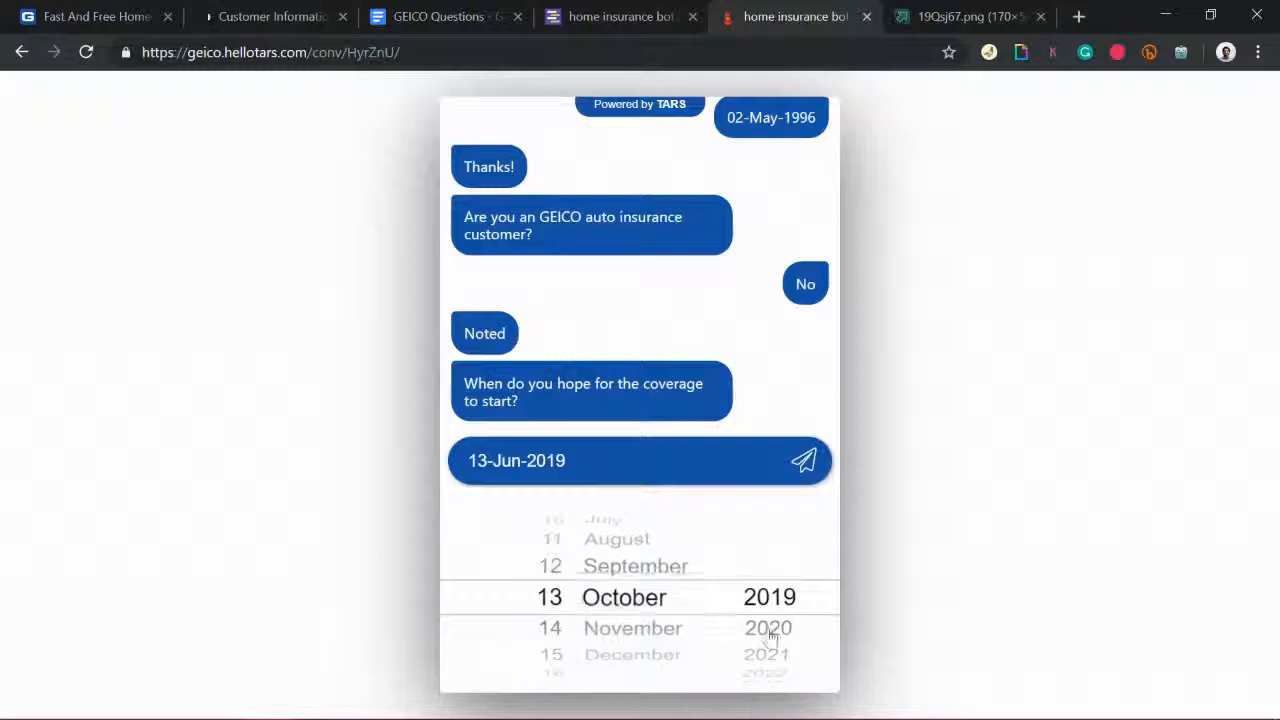
{"action": "scroll", "coordinate": [766, 634], "scroll_direction": "down", "scroll_amount": 4}
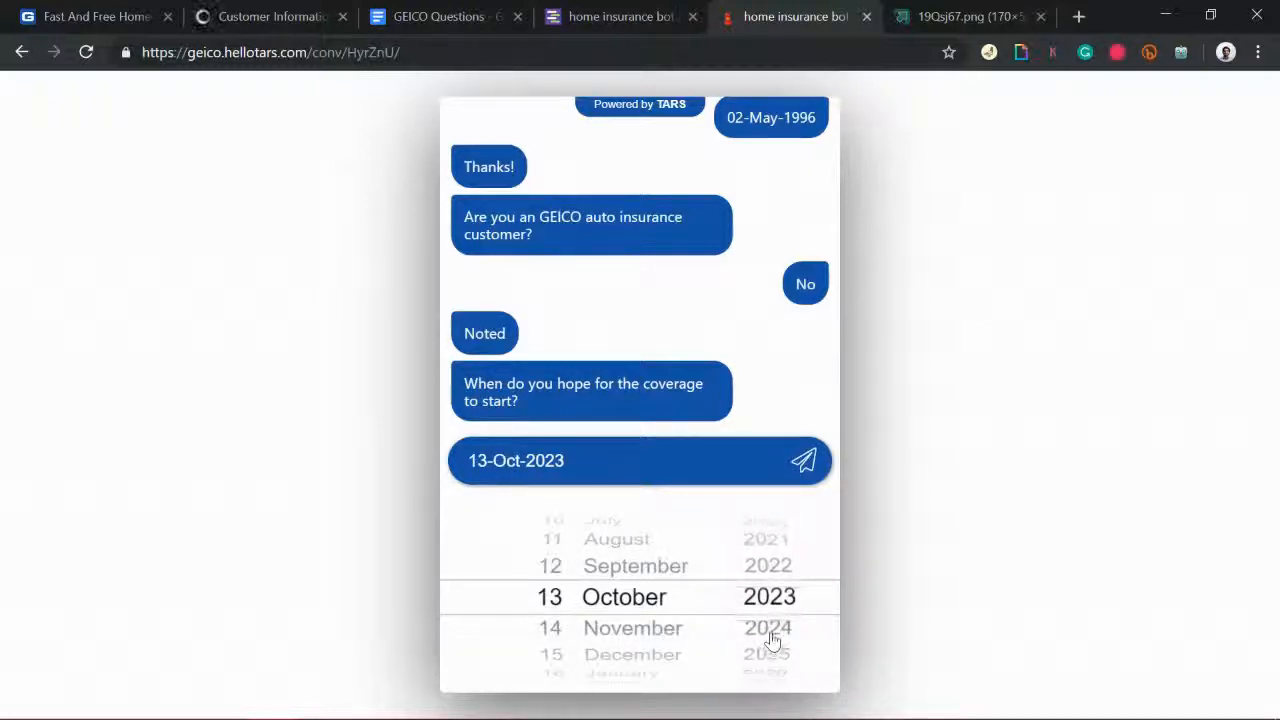
{"action": "left_click", "coordinate": [808, 460]}
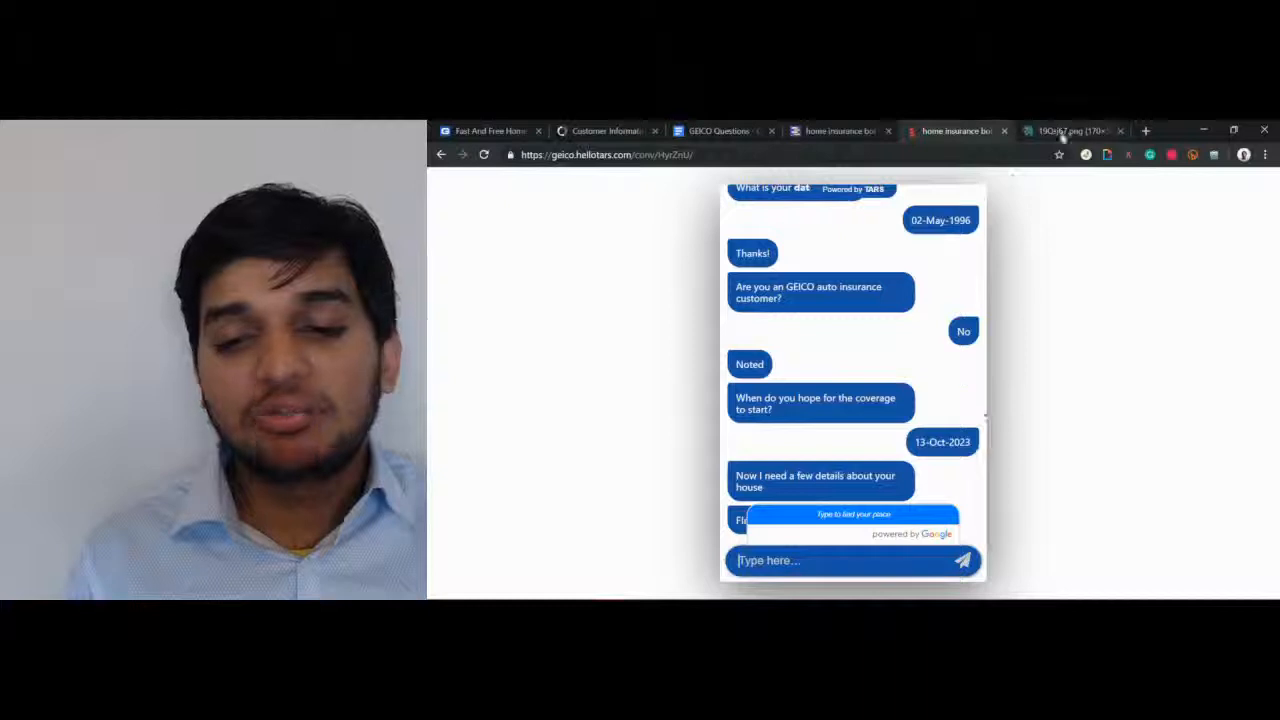
Step: Go back to the home insurance bot's Configure page and open the support chat panel
{"action": "left_click", "coordinate": [807, 134]}
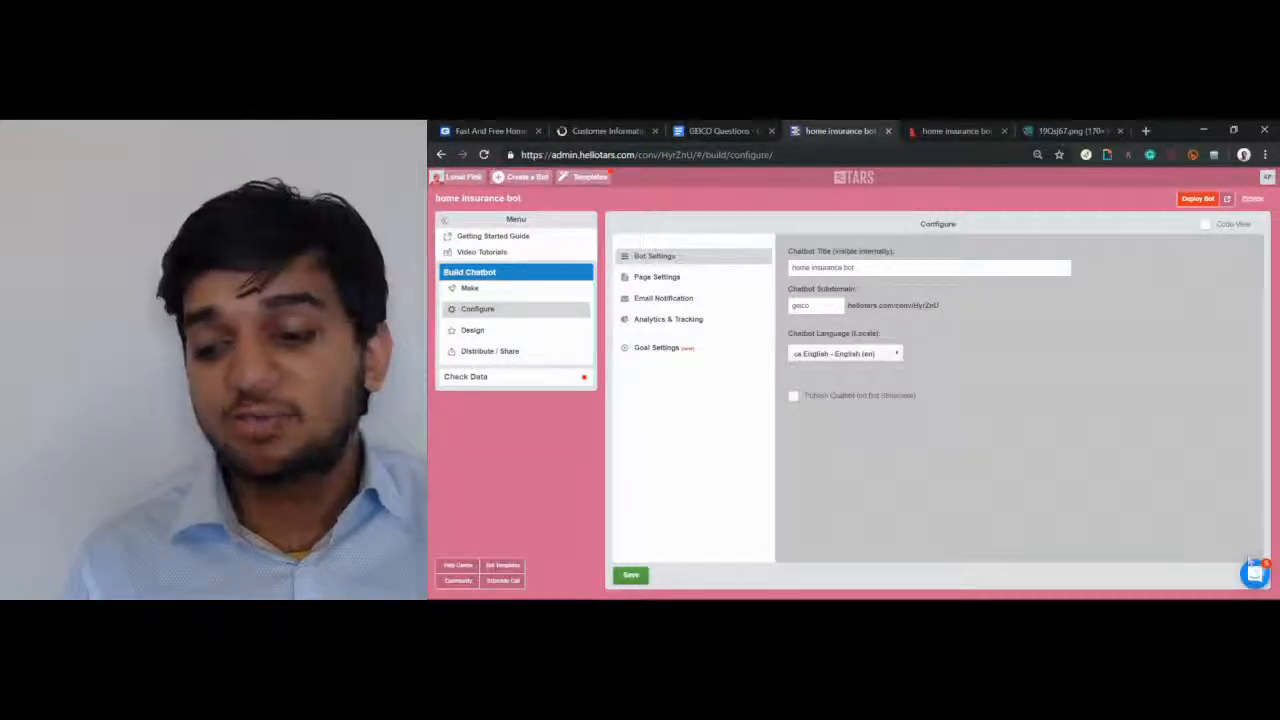
{"action": "left_click", "coordinate": [1257, 577]}
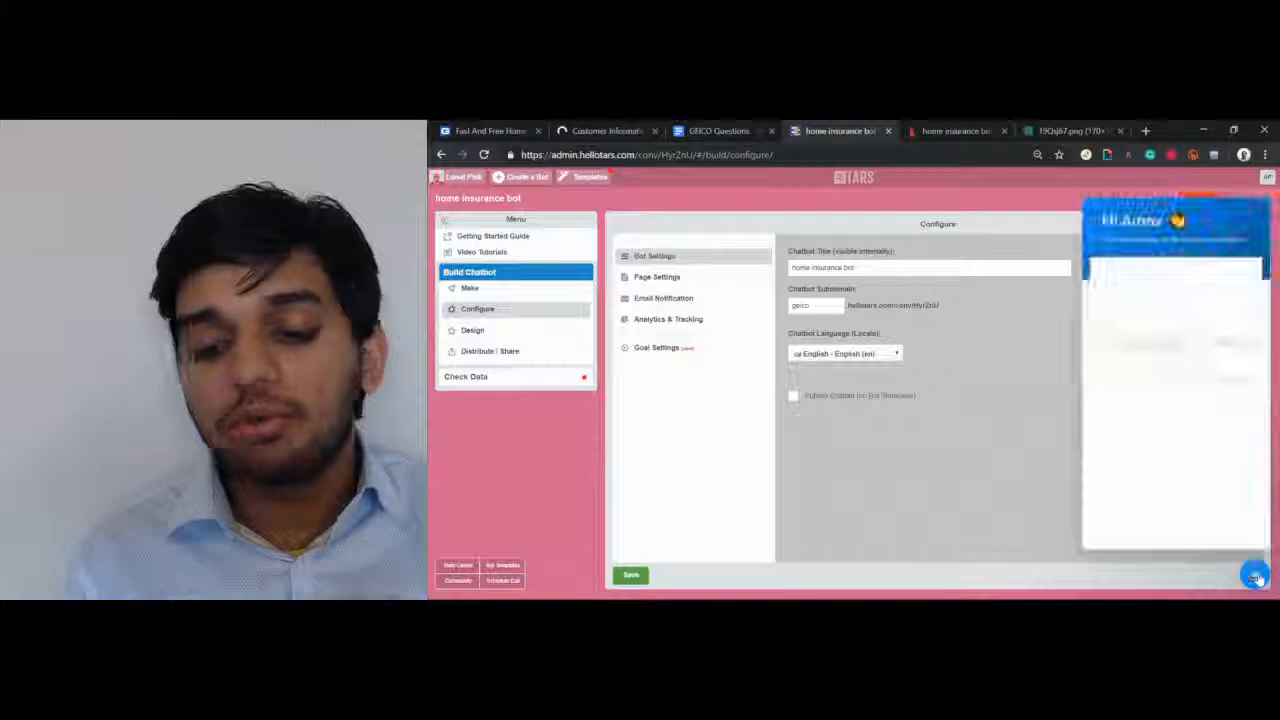